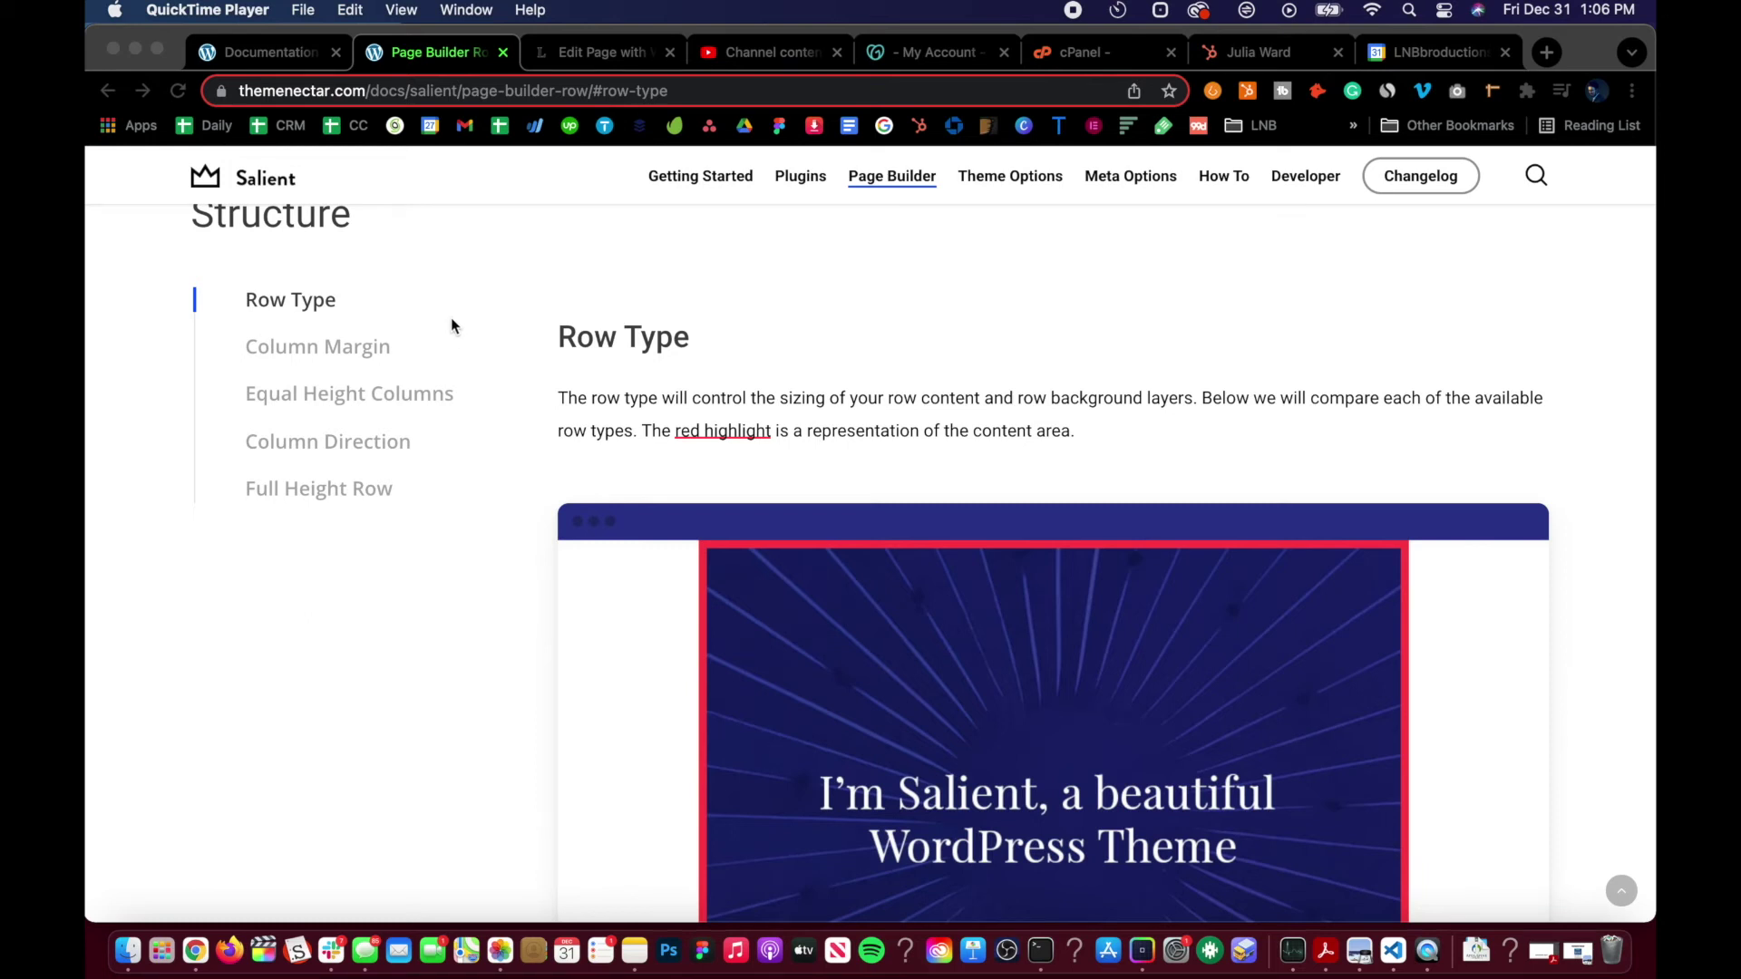
# - Look over the Page Builder Row documentation's introduction, table of contents and the start of its Structure section
pyautogui.scroll(3, 451, 326)
pyautogui.scroll(-2, 450, 326)
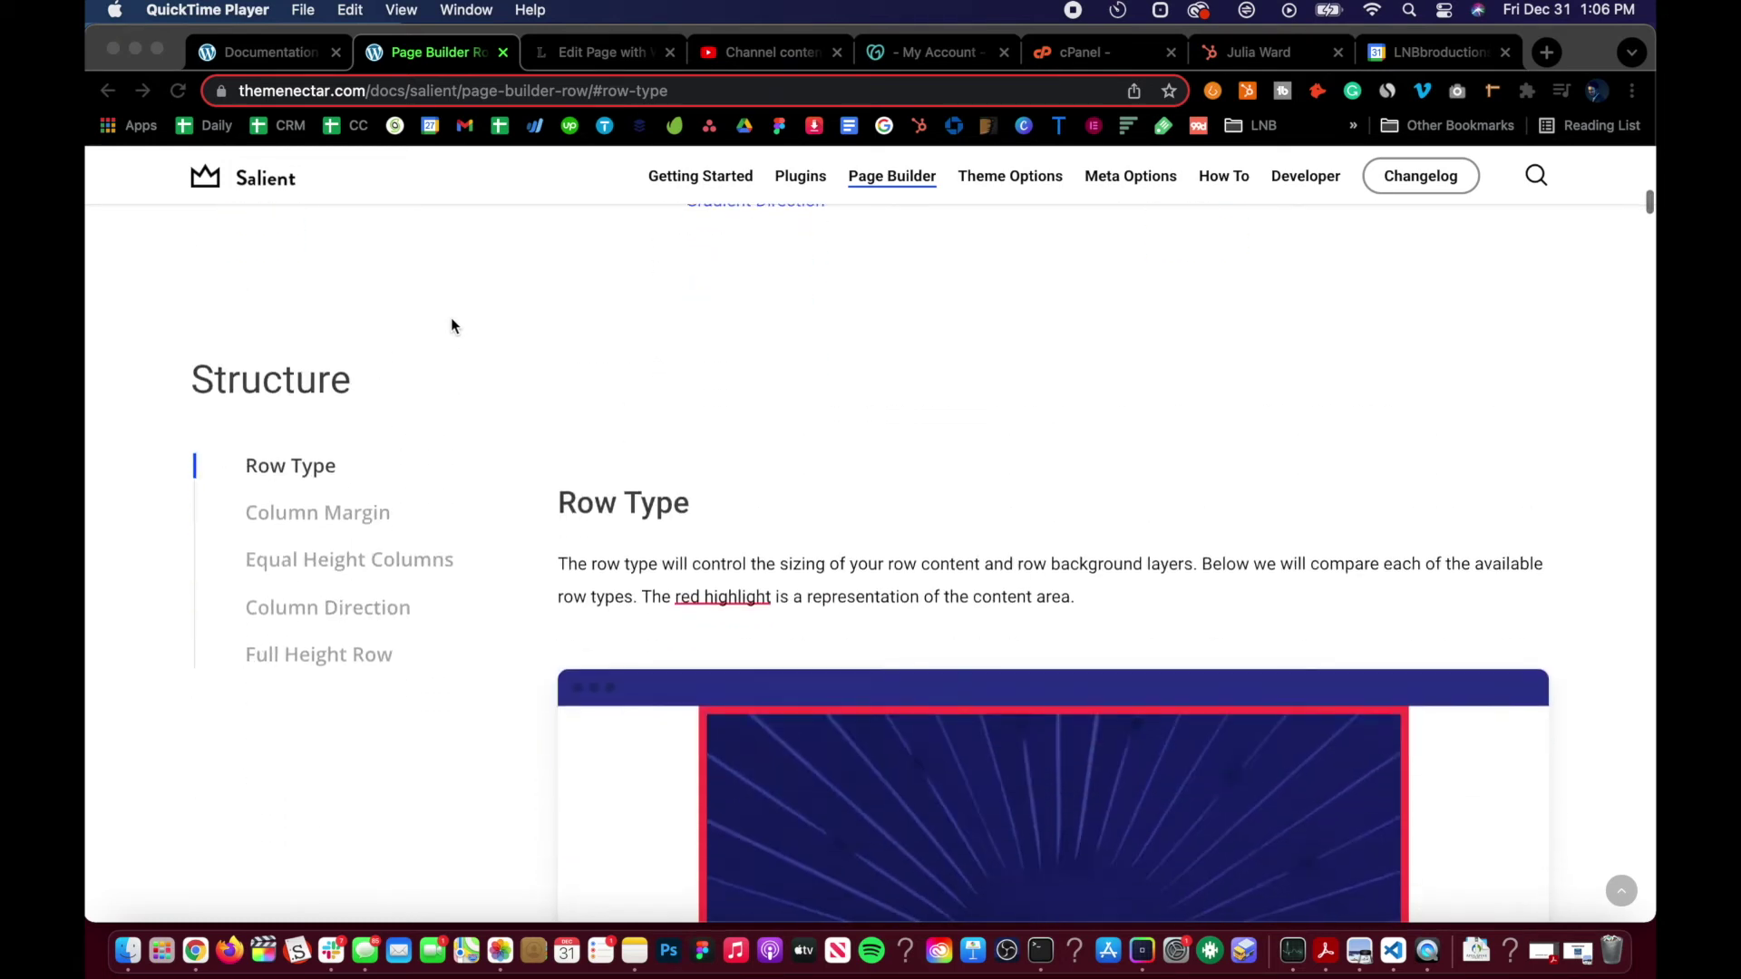
pyautogui.scroll(12, 450, 326)
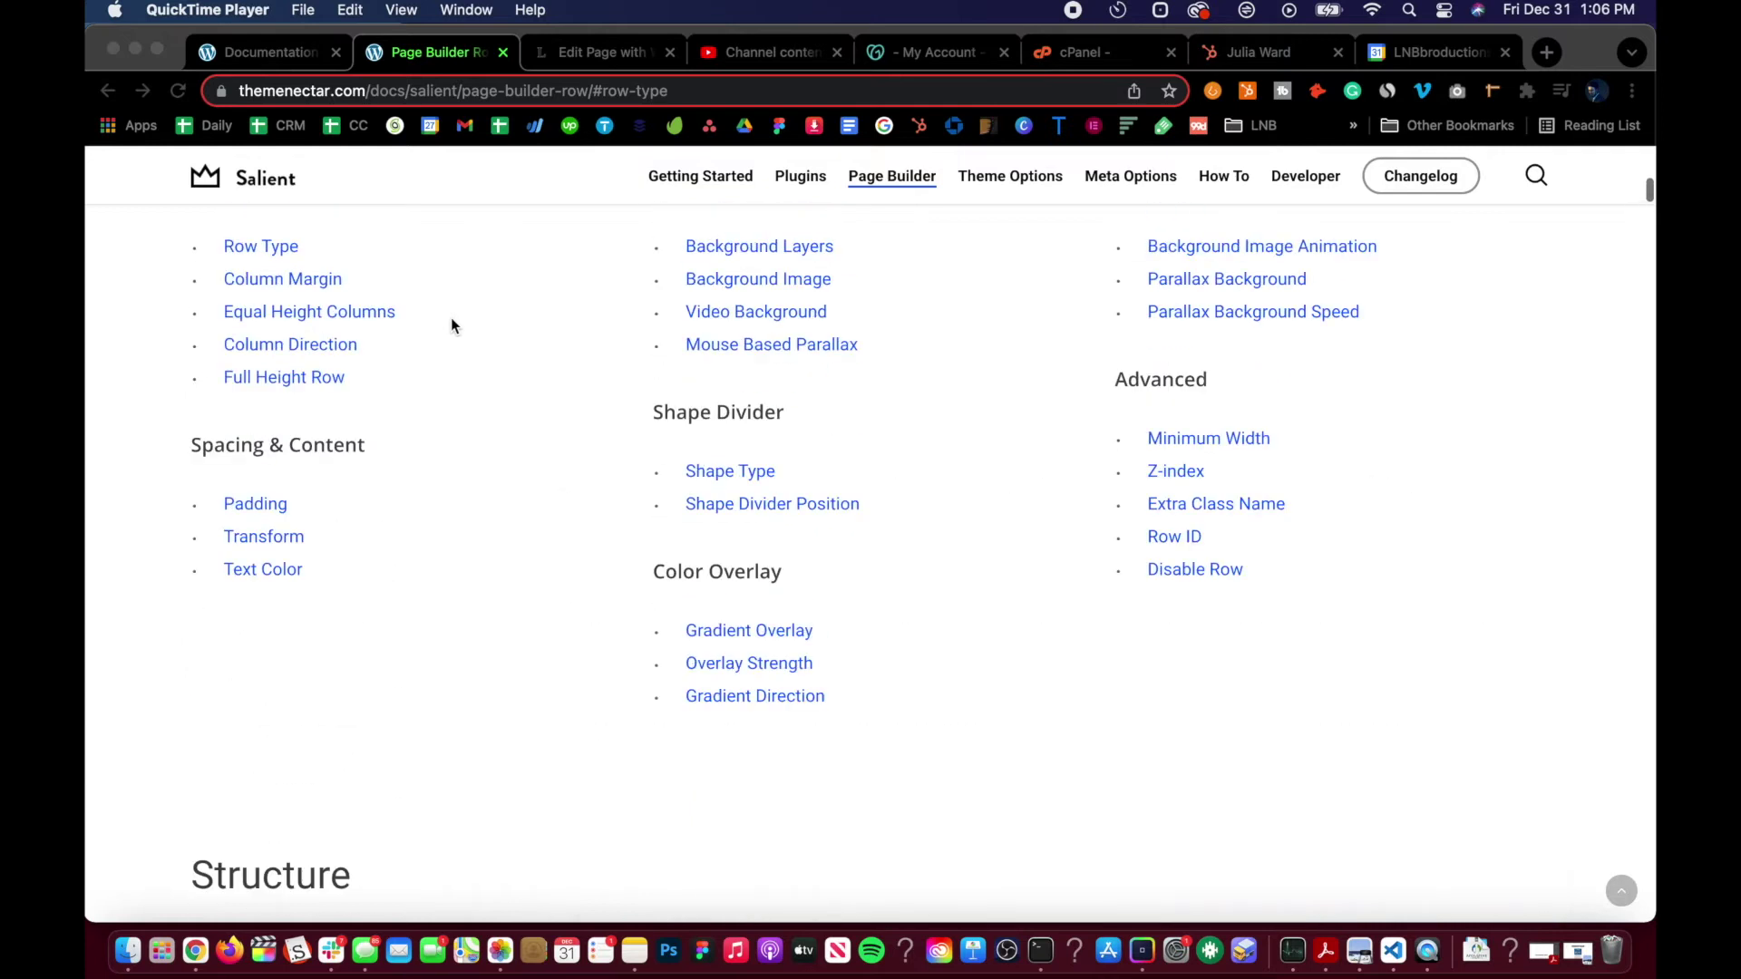
pyautogui.scroll(-1, 450, 317)
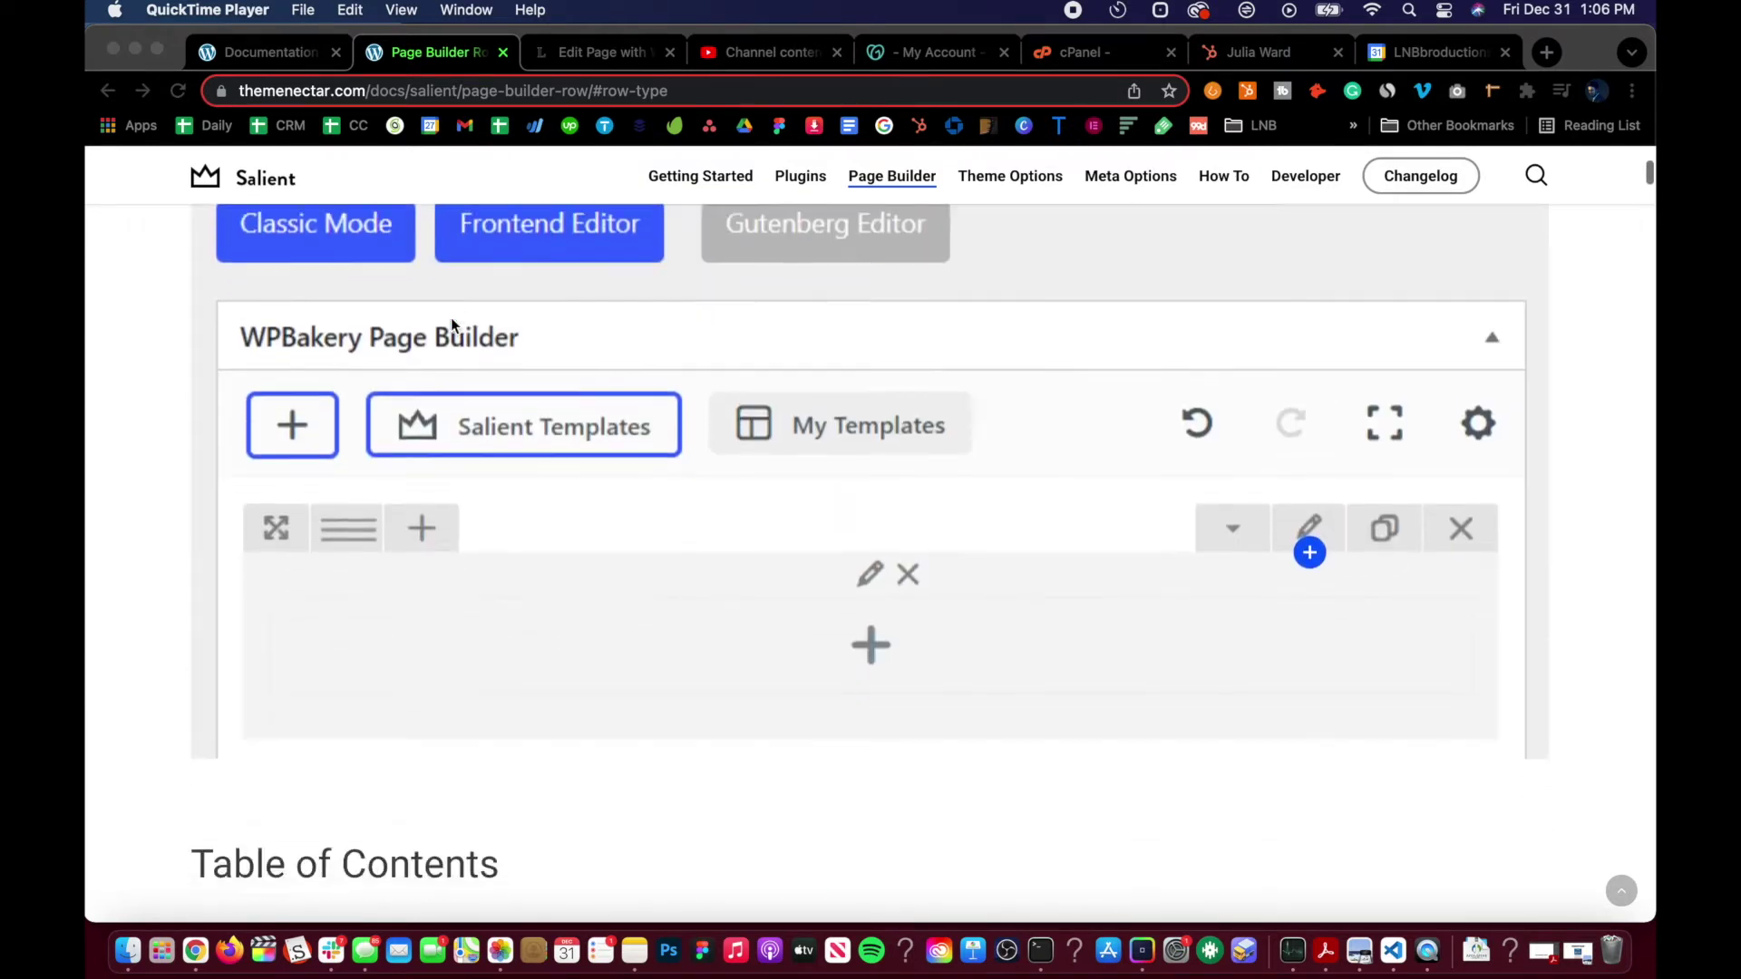
pyautogui.scroll(4, 449, 317)
pyautogui.scroll(-15, 450, 318)
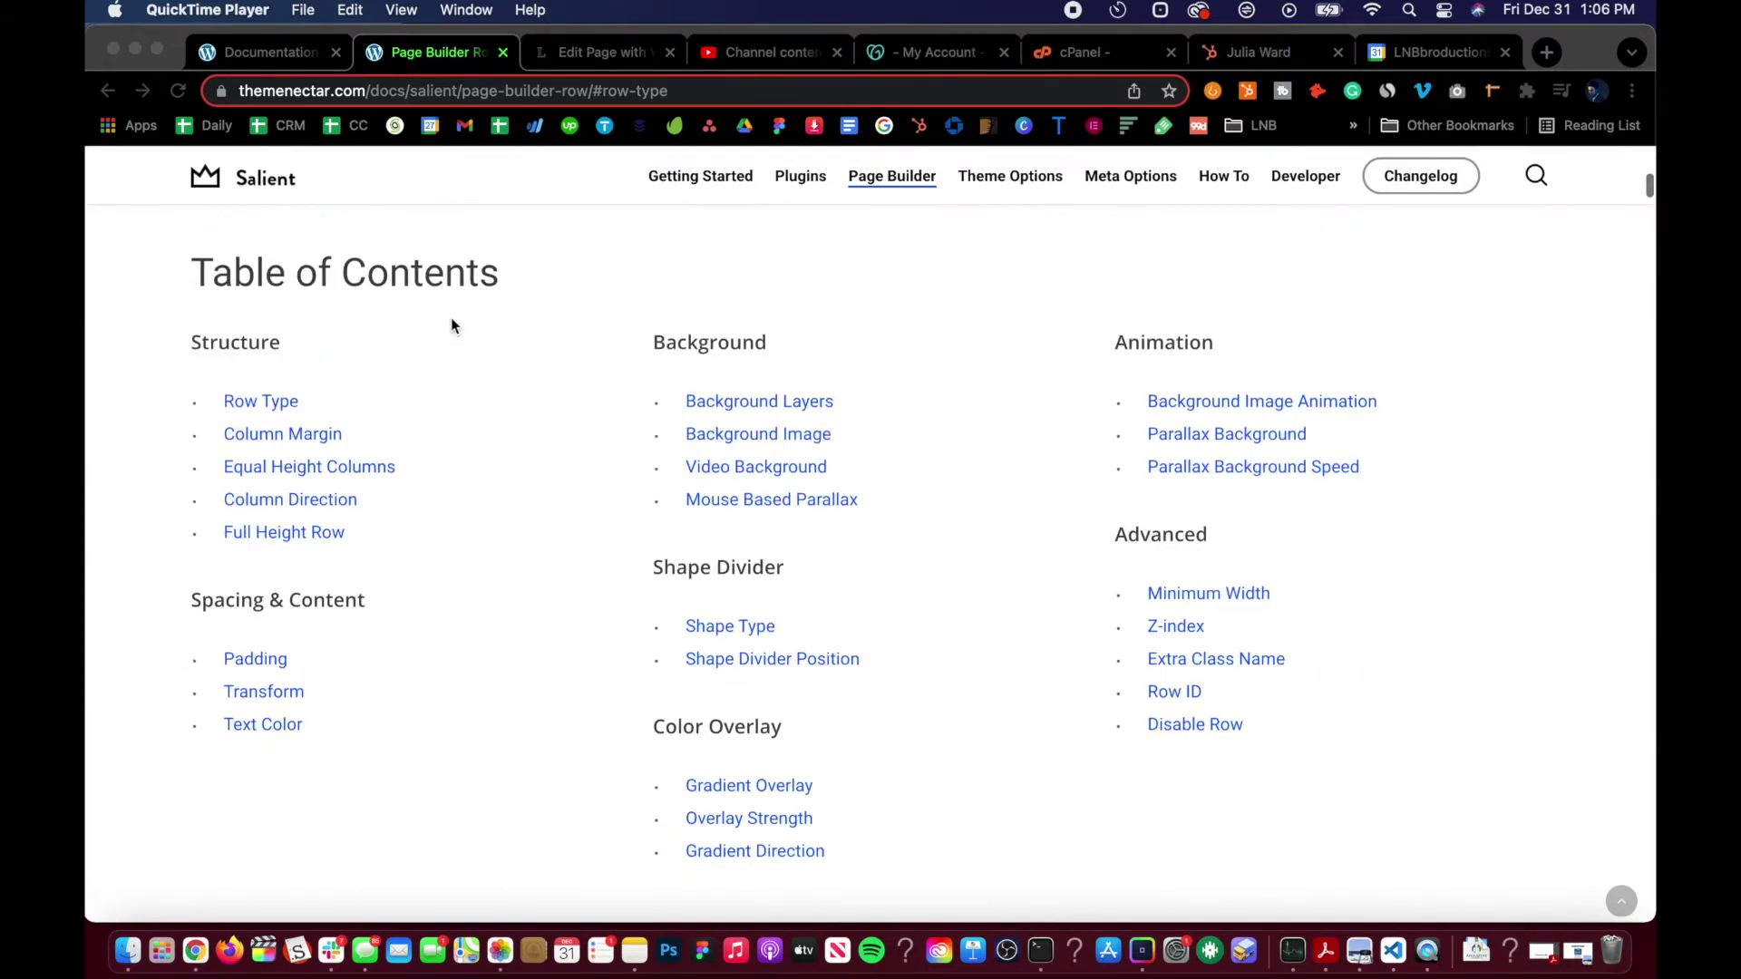
pyautogui.scroll(2, 449, 317)
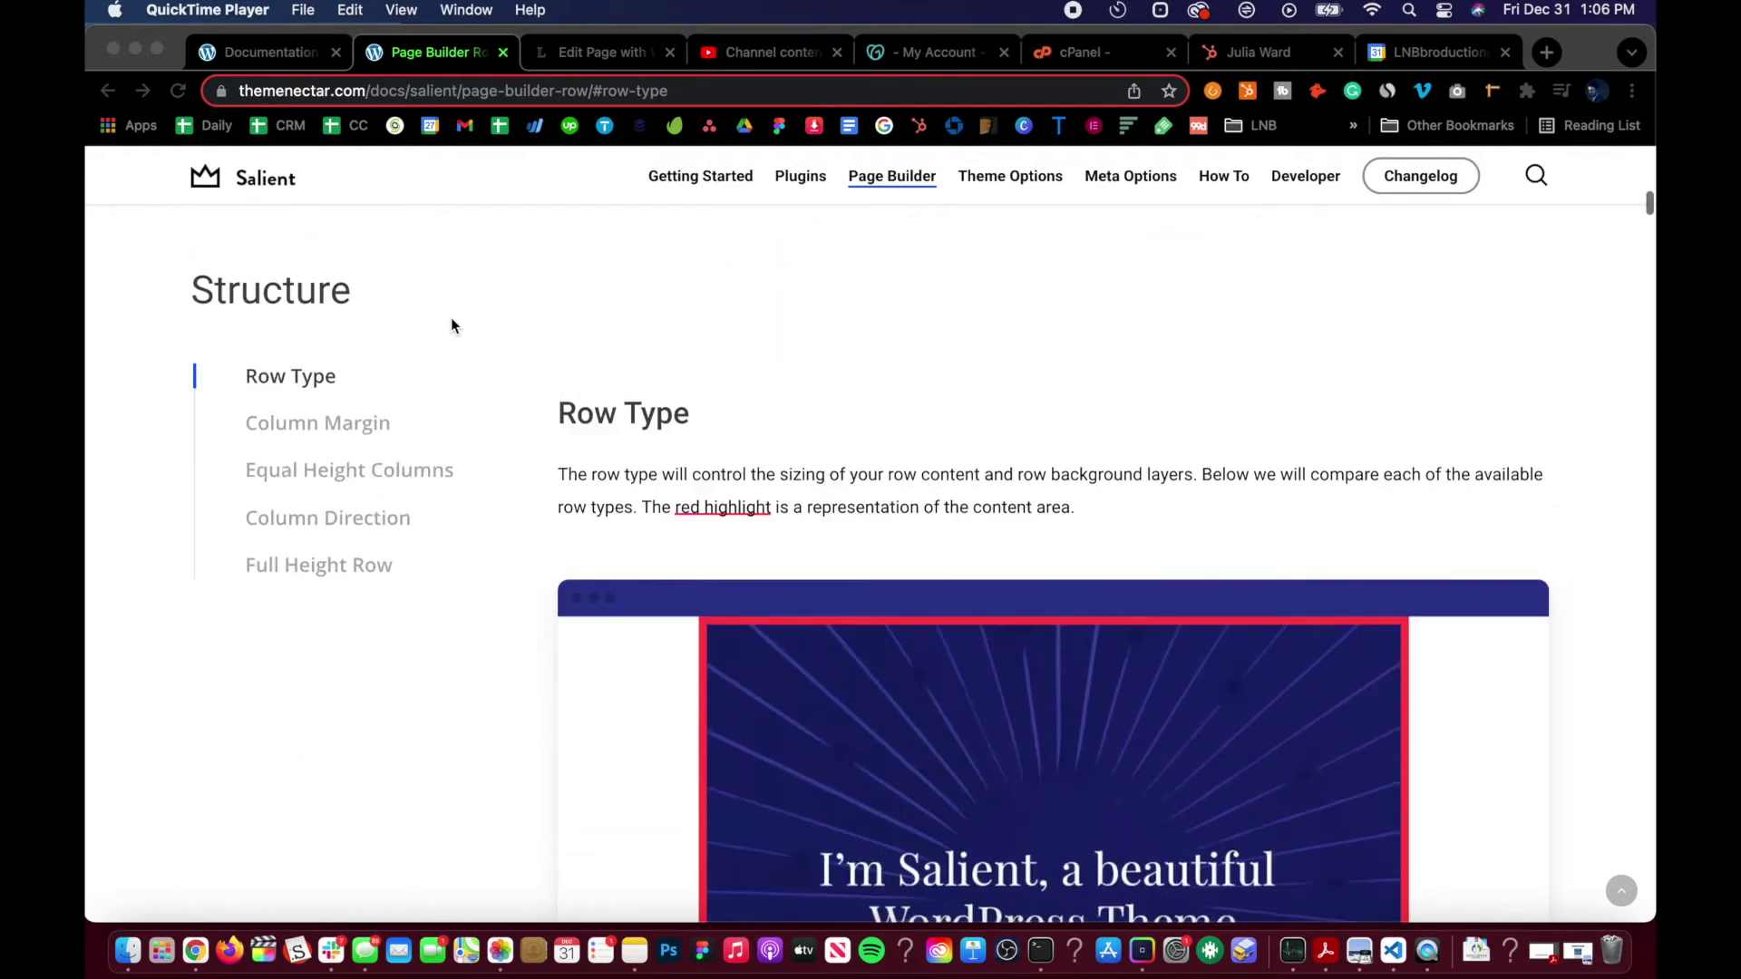
pyautogui.scroll(-1, 450, 317)
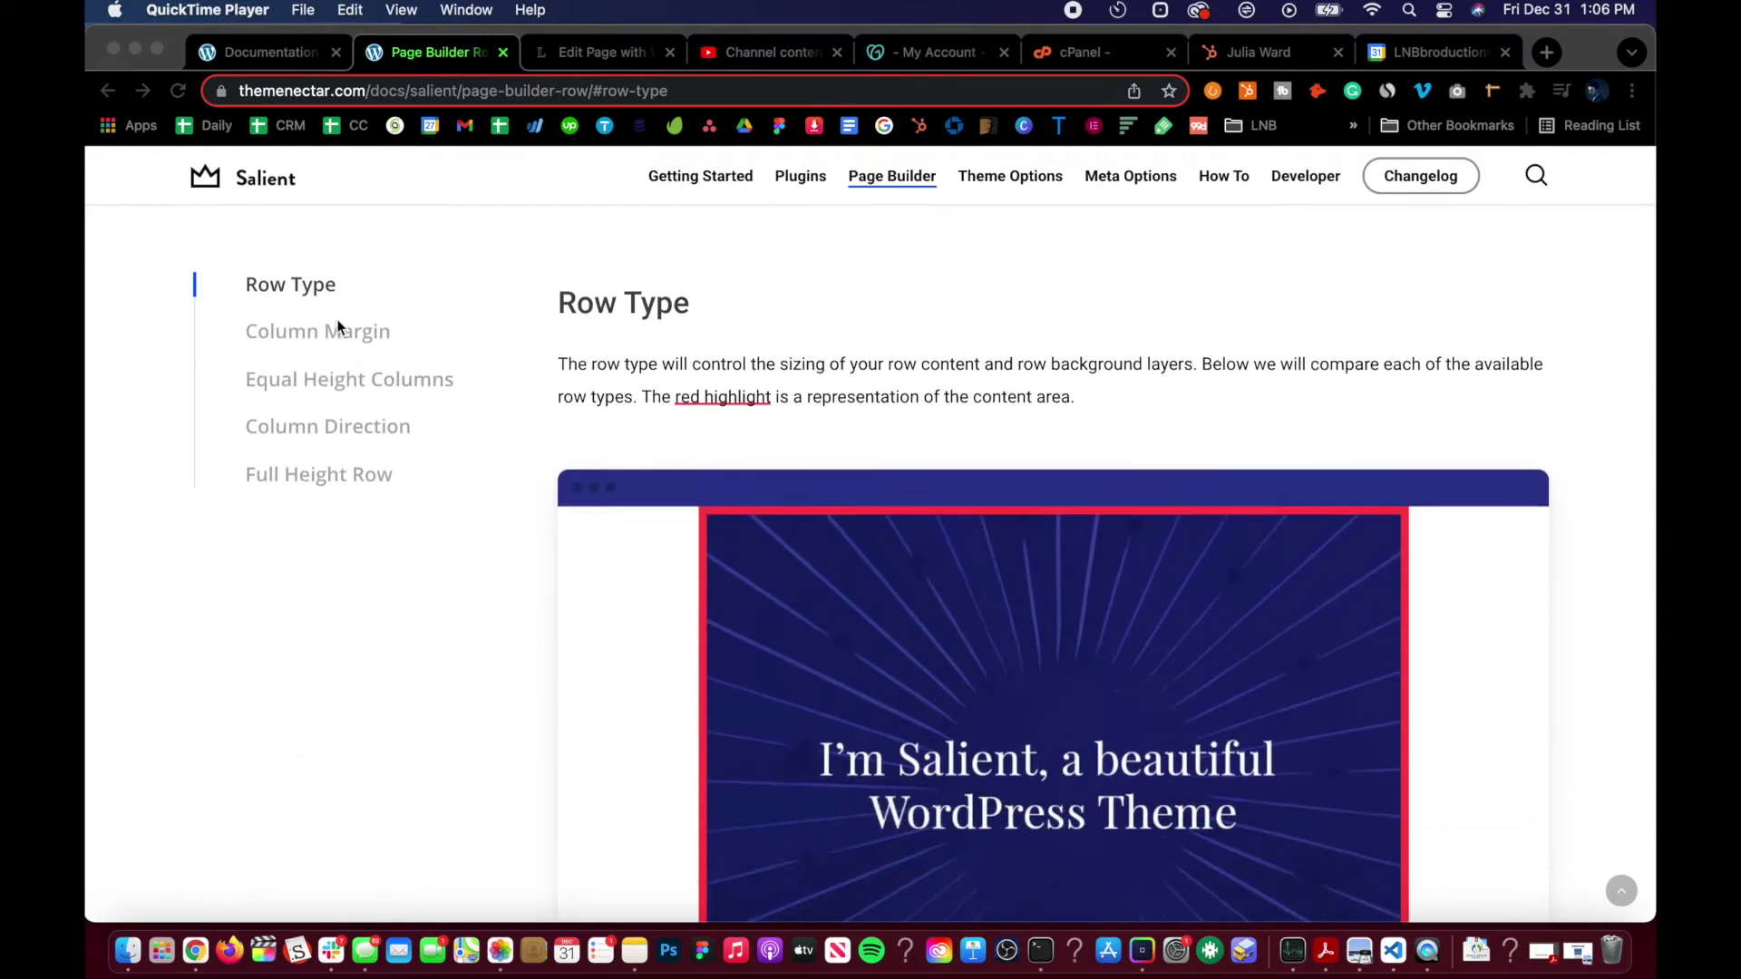
pyautogui.scroll(4, 337, 327)
pyautogui.scroll(12, 338, 328)
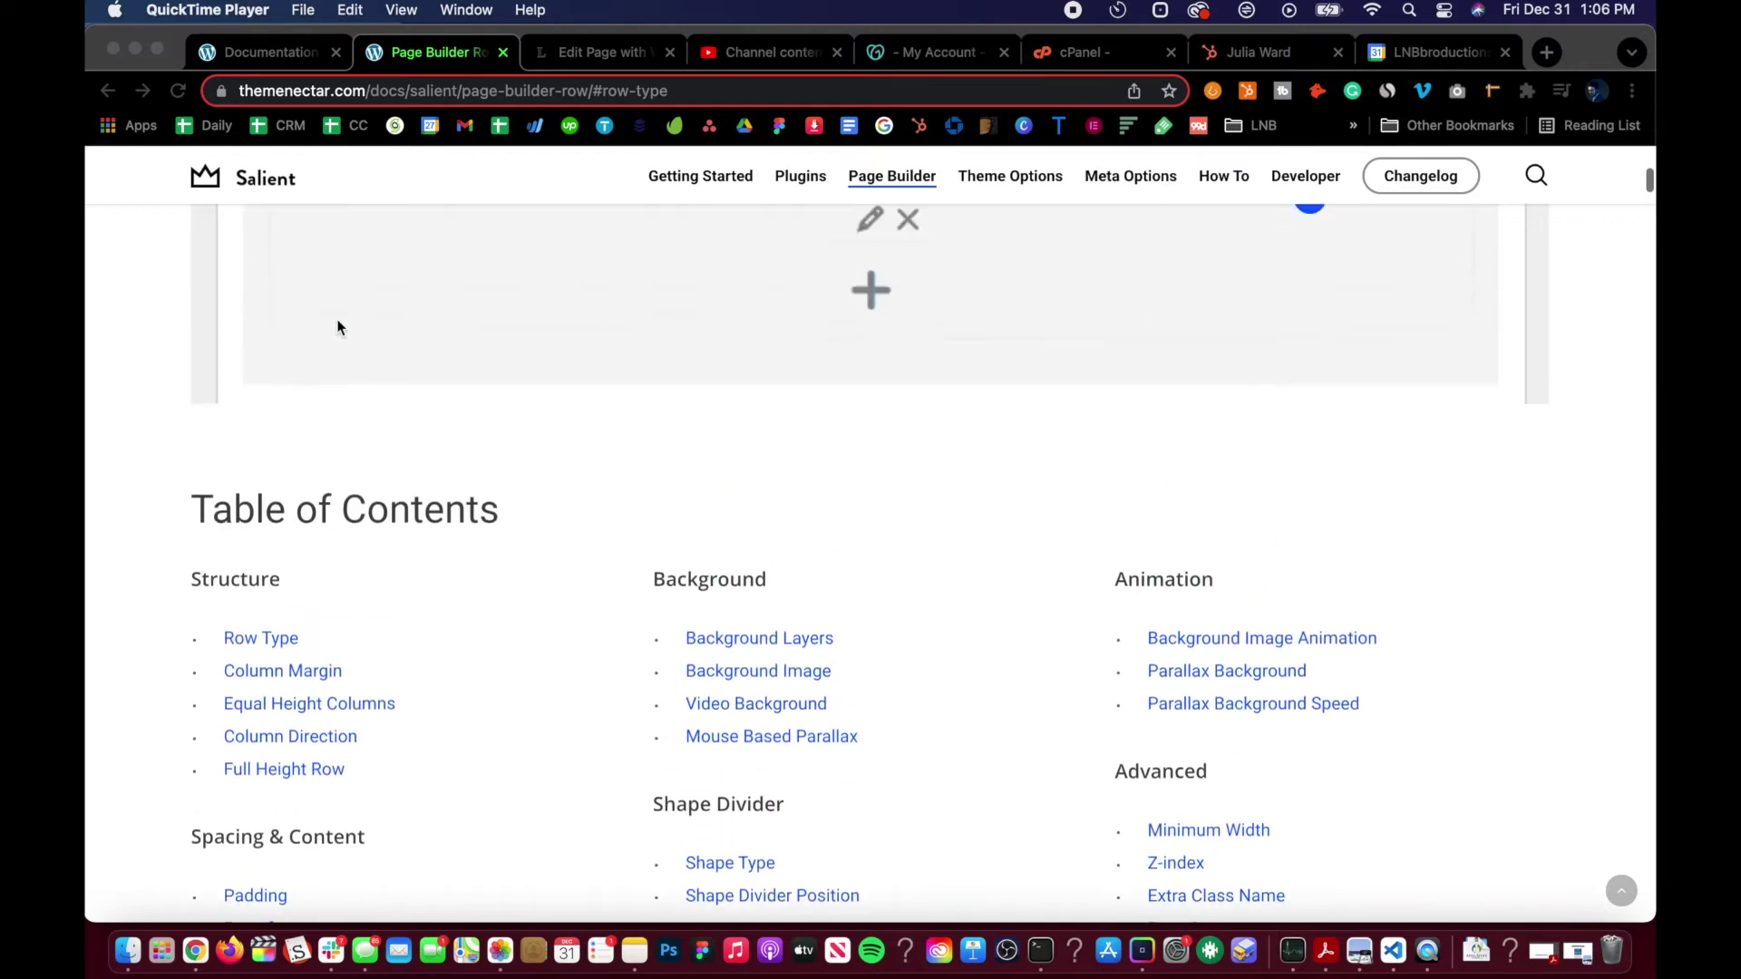
pyautogui.scroll(-1, 338, 327)
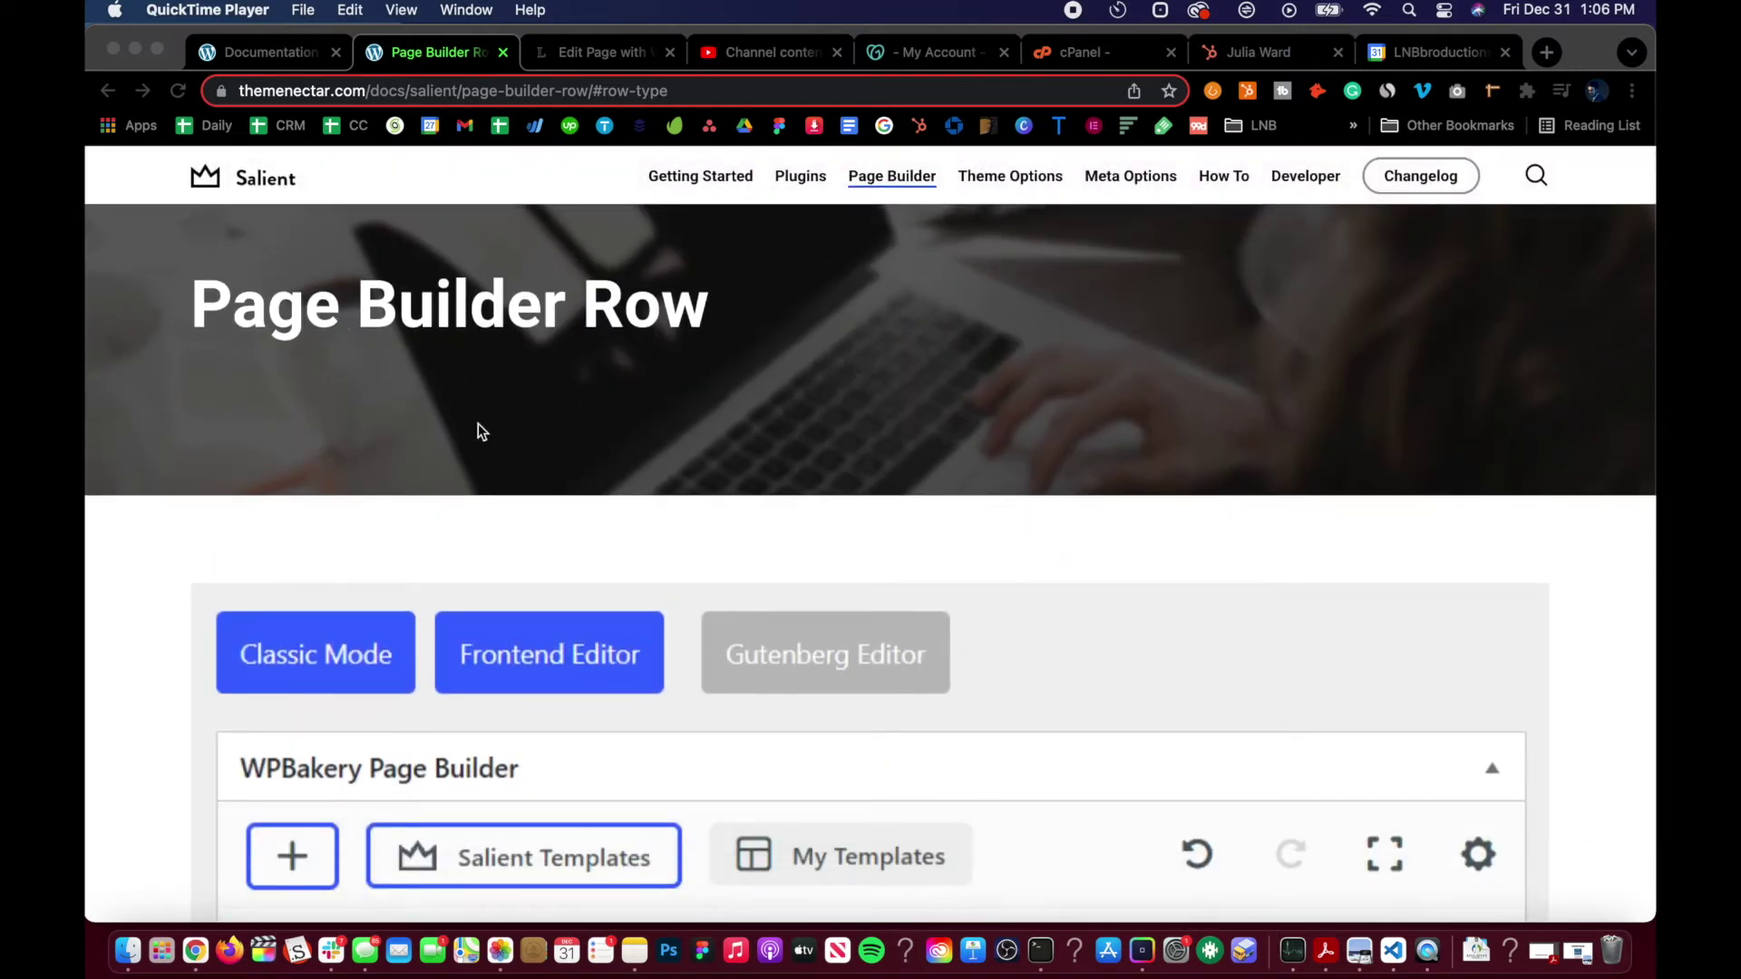
pyautogui.scroll(-5, 319, 568)
pyautogui.scroll(-6, 318, 568)
pyautogui.scroll(1, 318, 567)
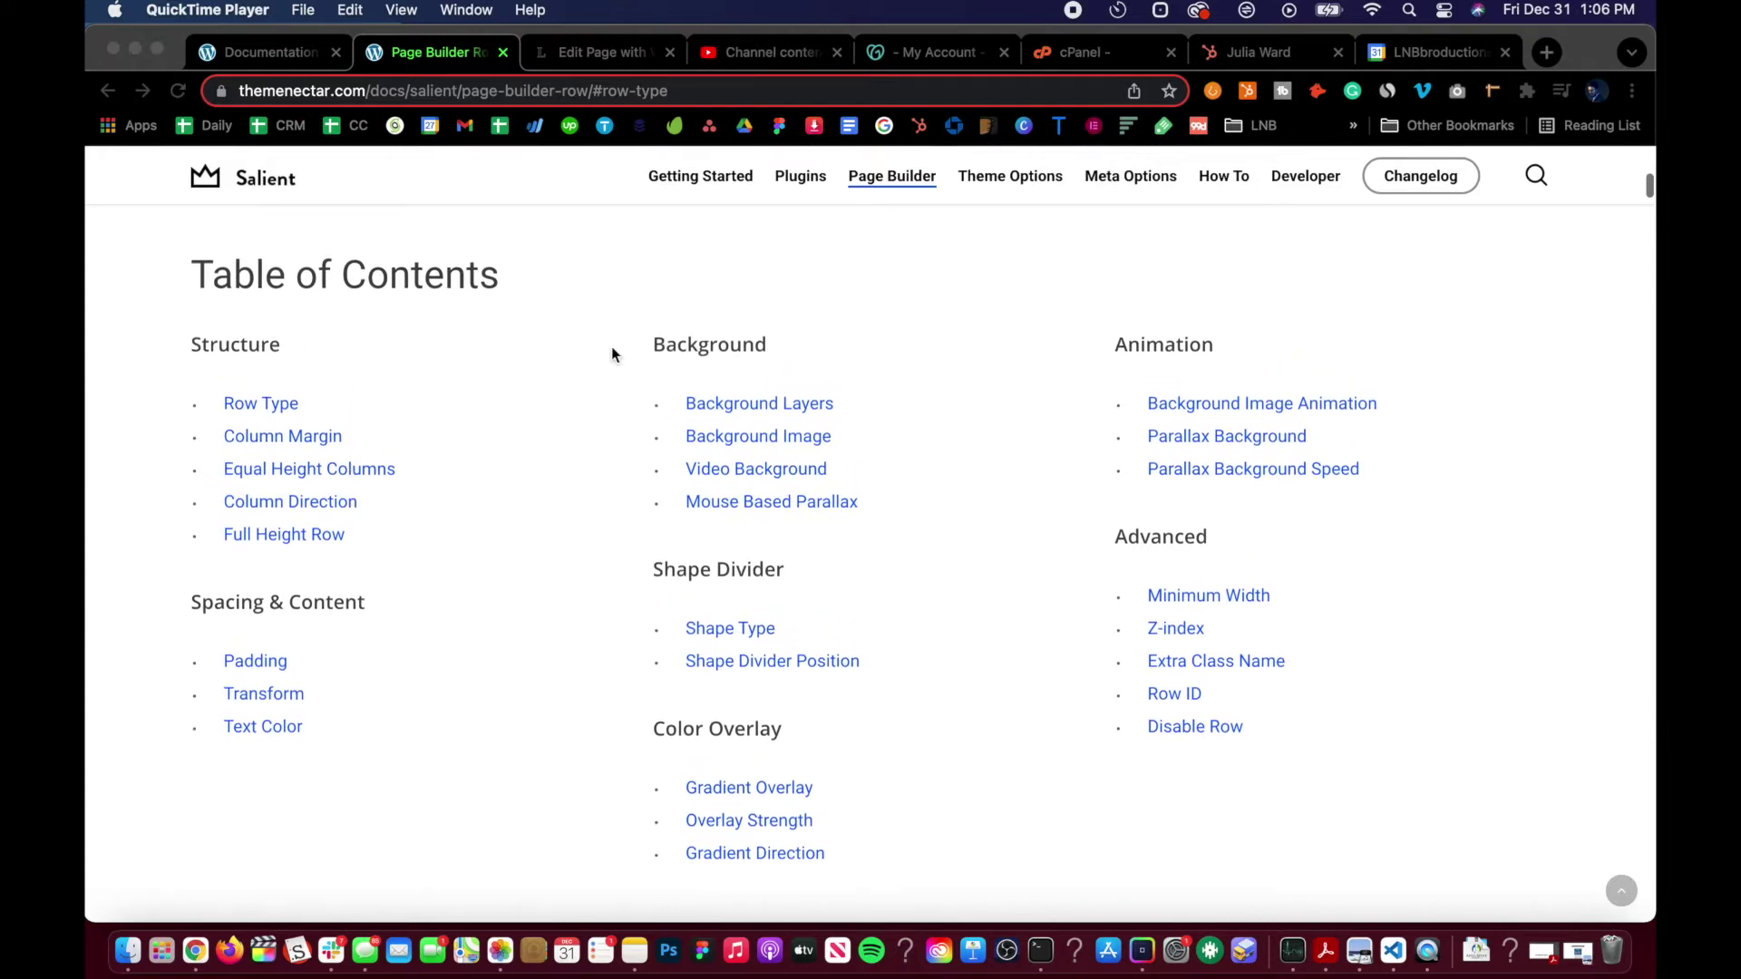
pyautogui.click(475, 438)
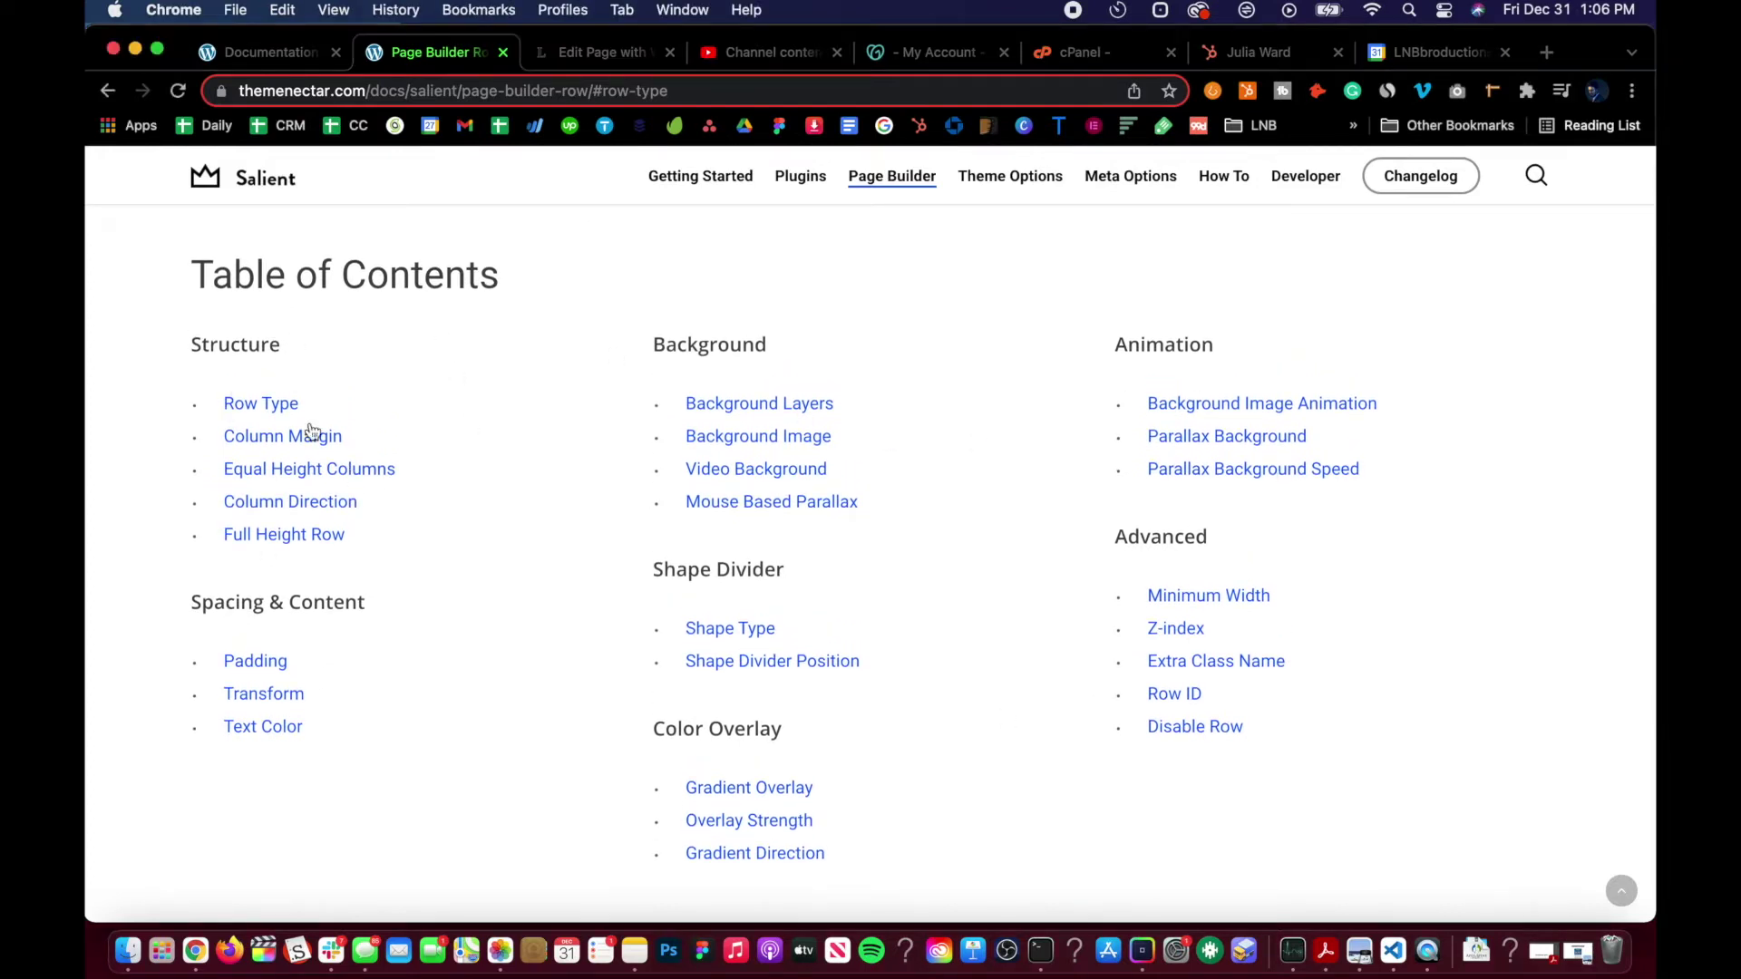
pyautogui.scroll(-1, 182, 555)
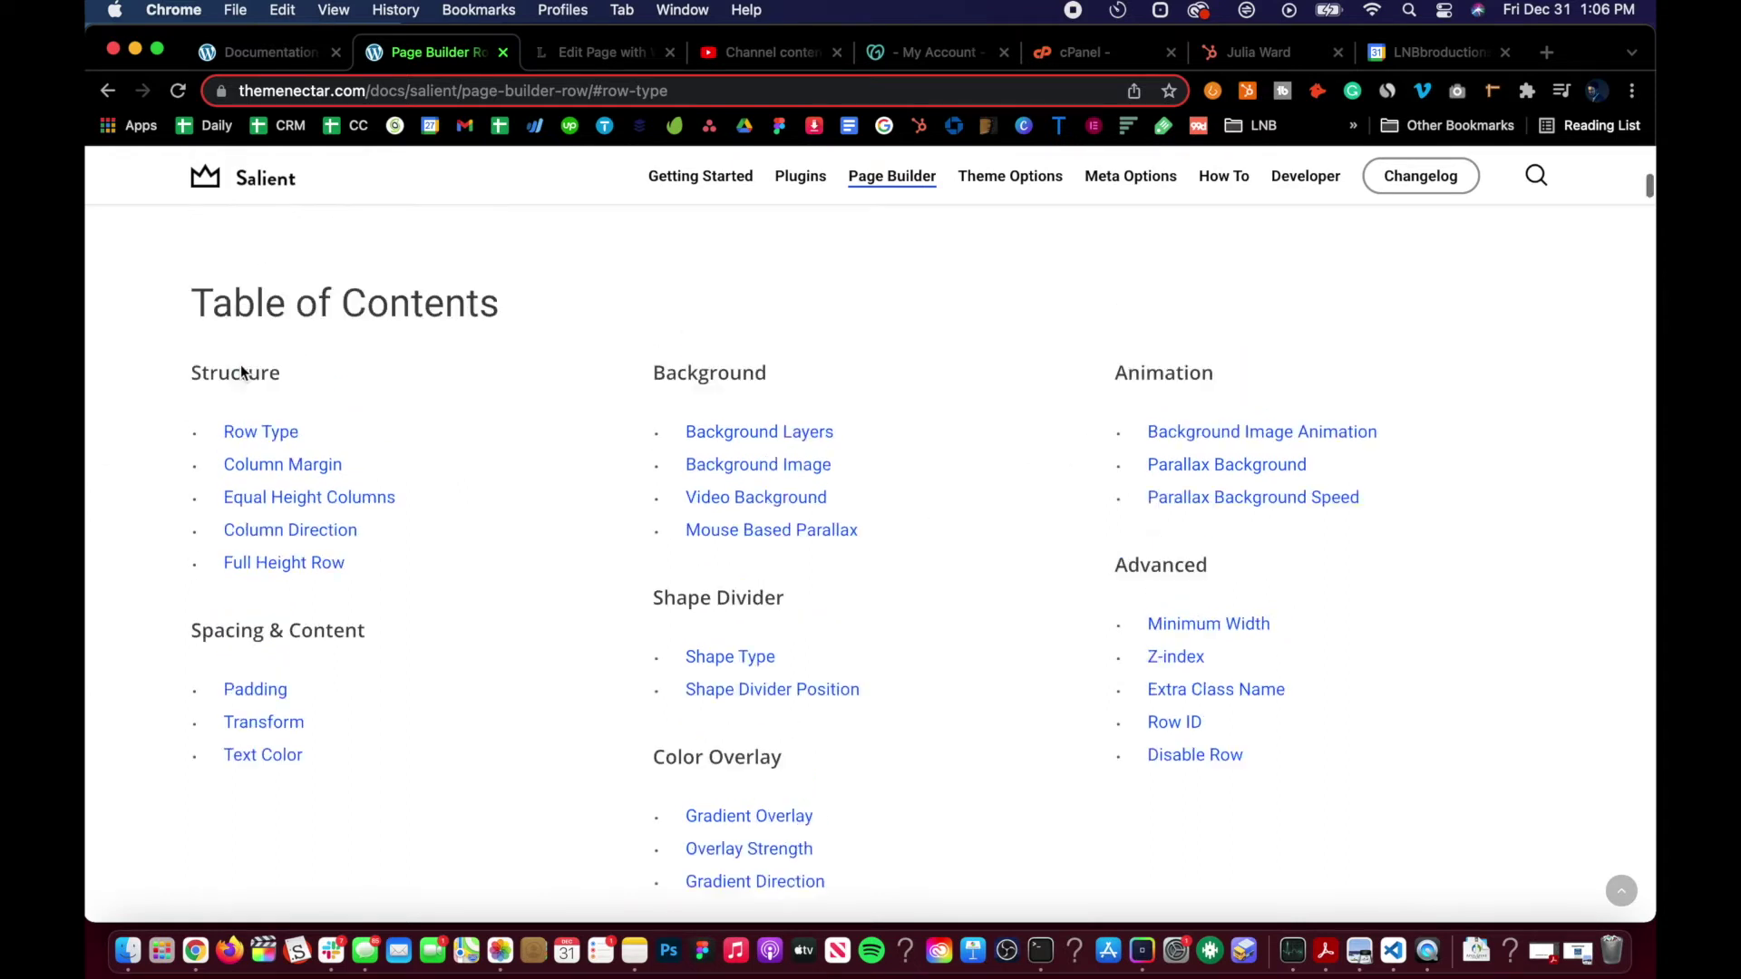
pyautogui.scroll(5, 290, 370)
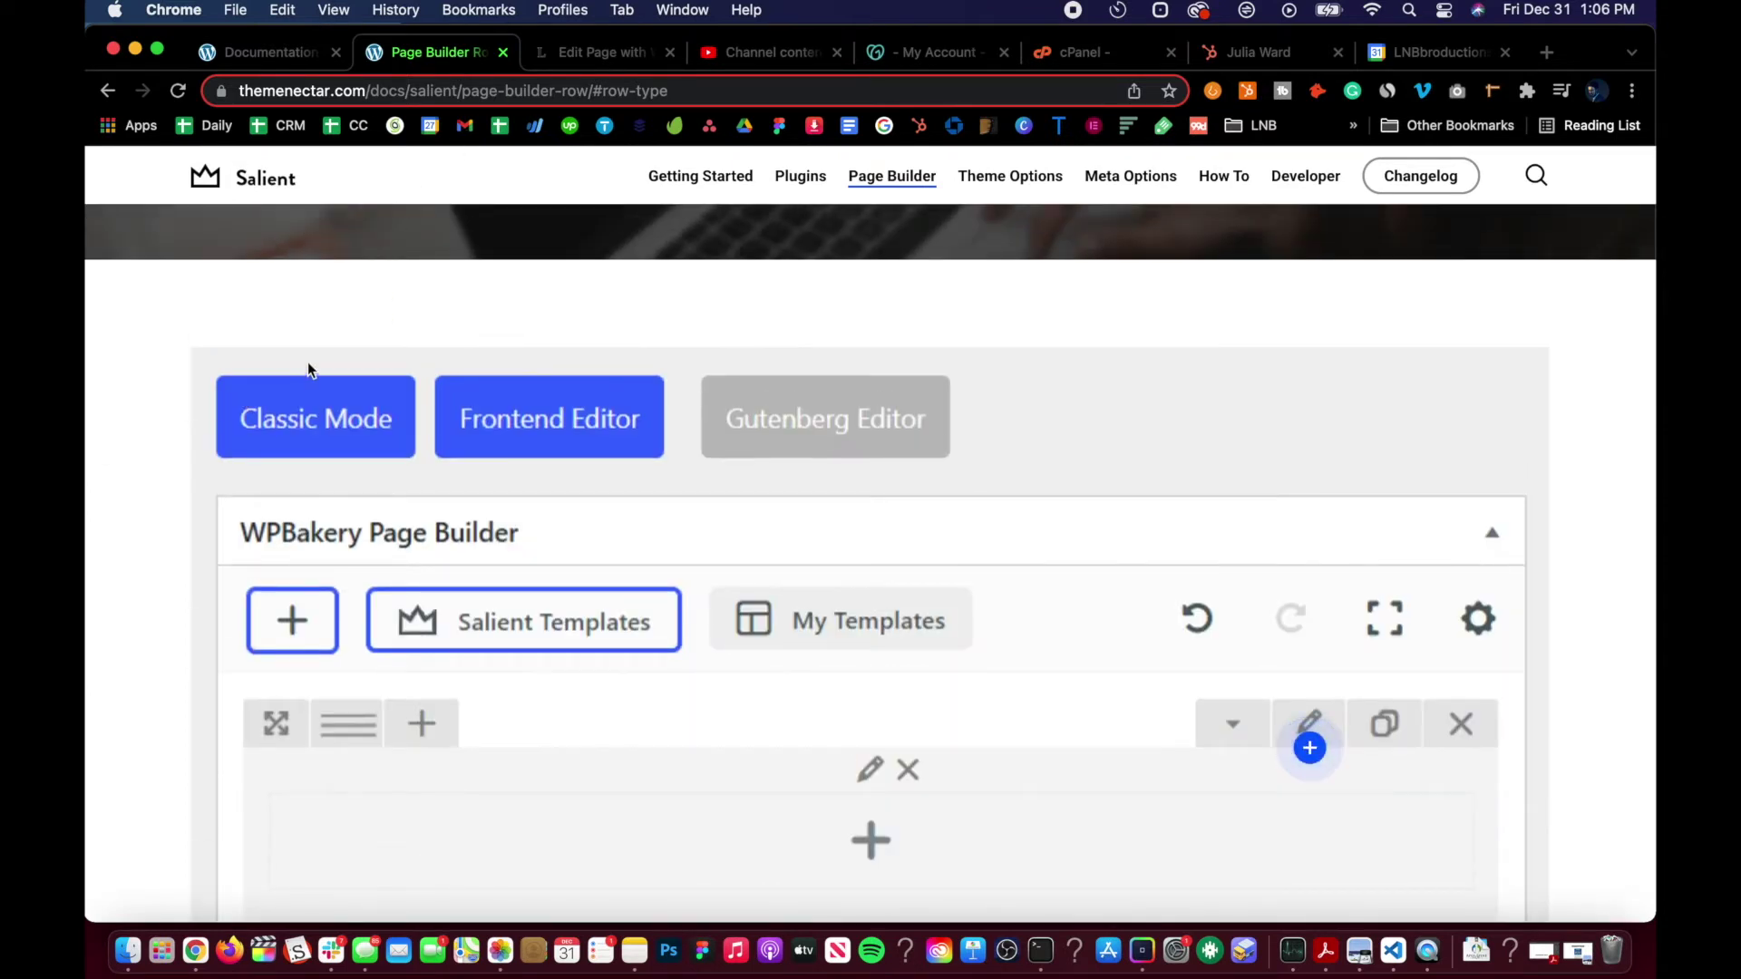
pyautogui.scroll(3, 307, 361)
pyautogui.scroll(-7, 308, 362)
pyautogui.scroll(-12, 342, 436)
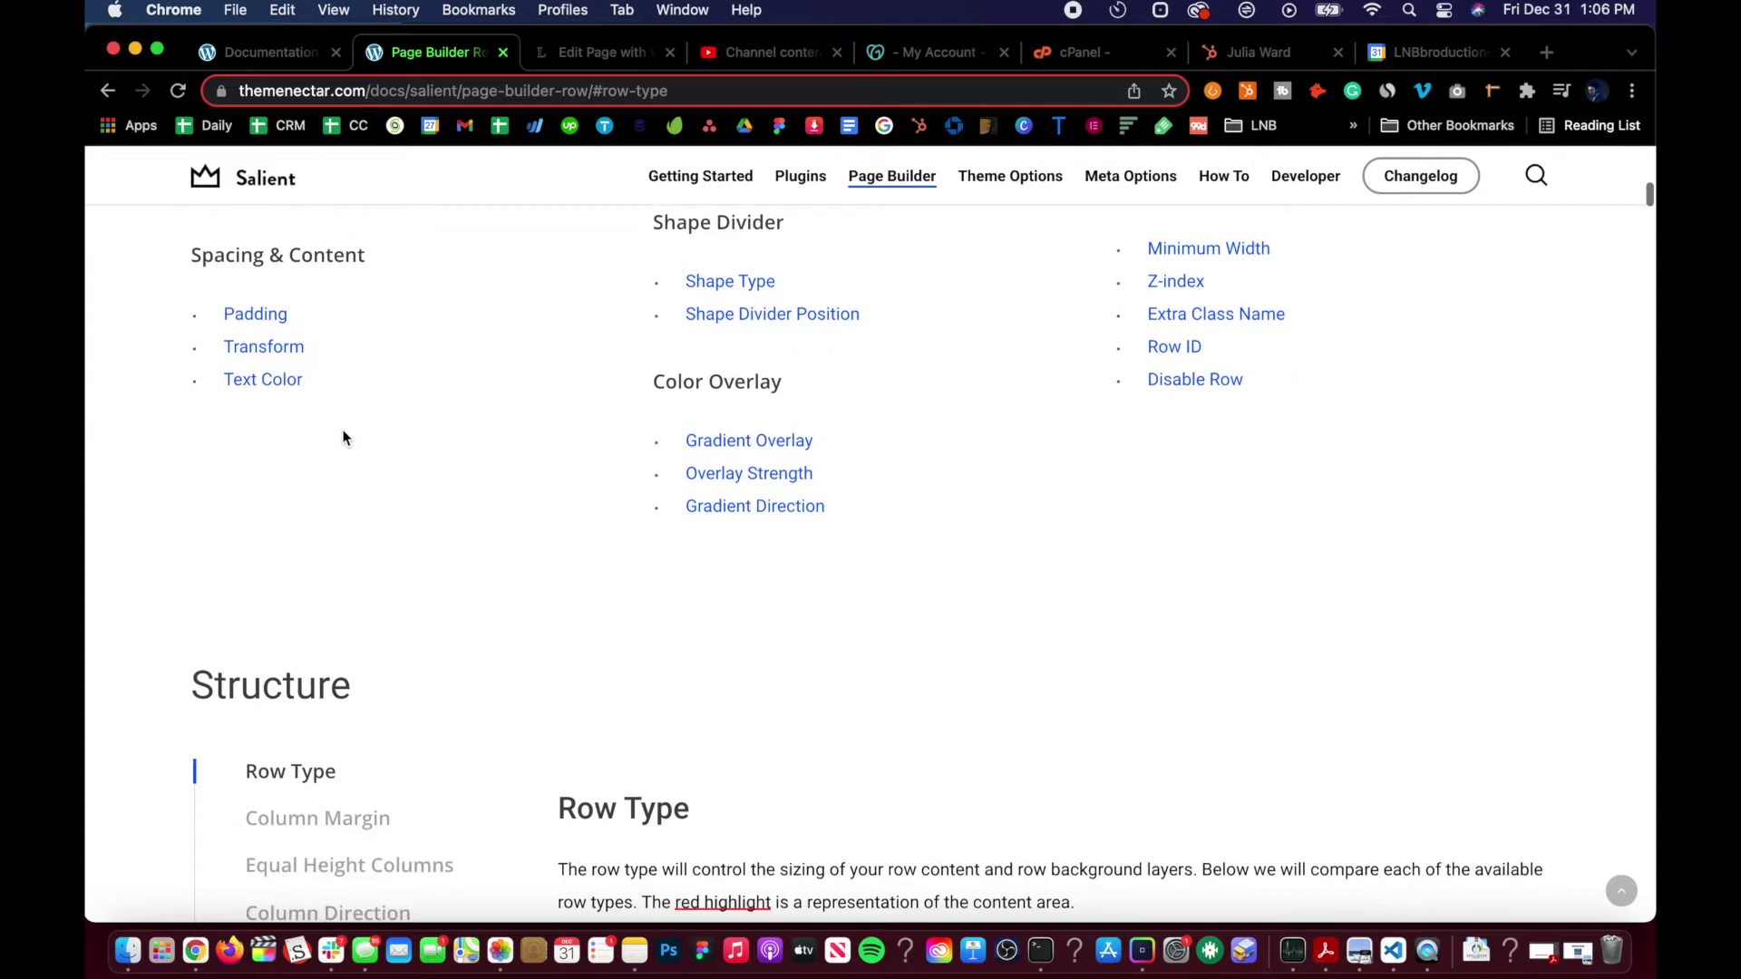
# - Examine the Structure section's topics, from the Row Type examples through Column Margin to Equal Height Columns
pyautogui.scroll(-1, 468, 437)
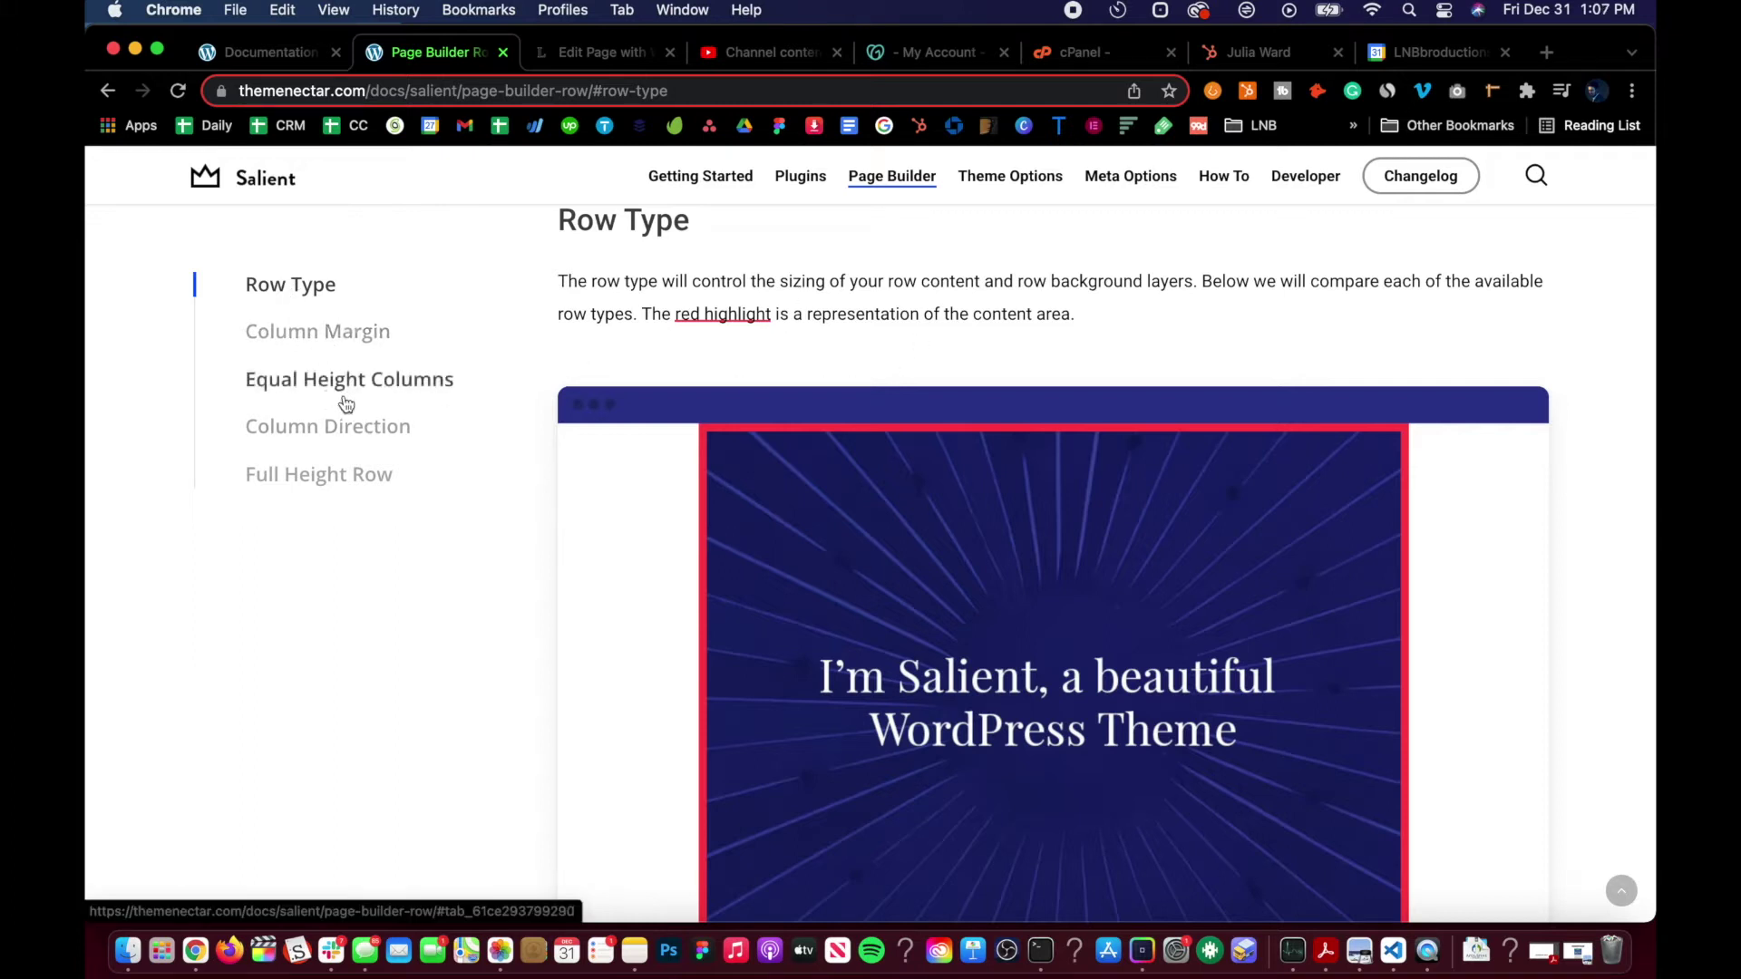
pyautogui.scroll(-5, 575, 474)
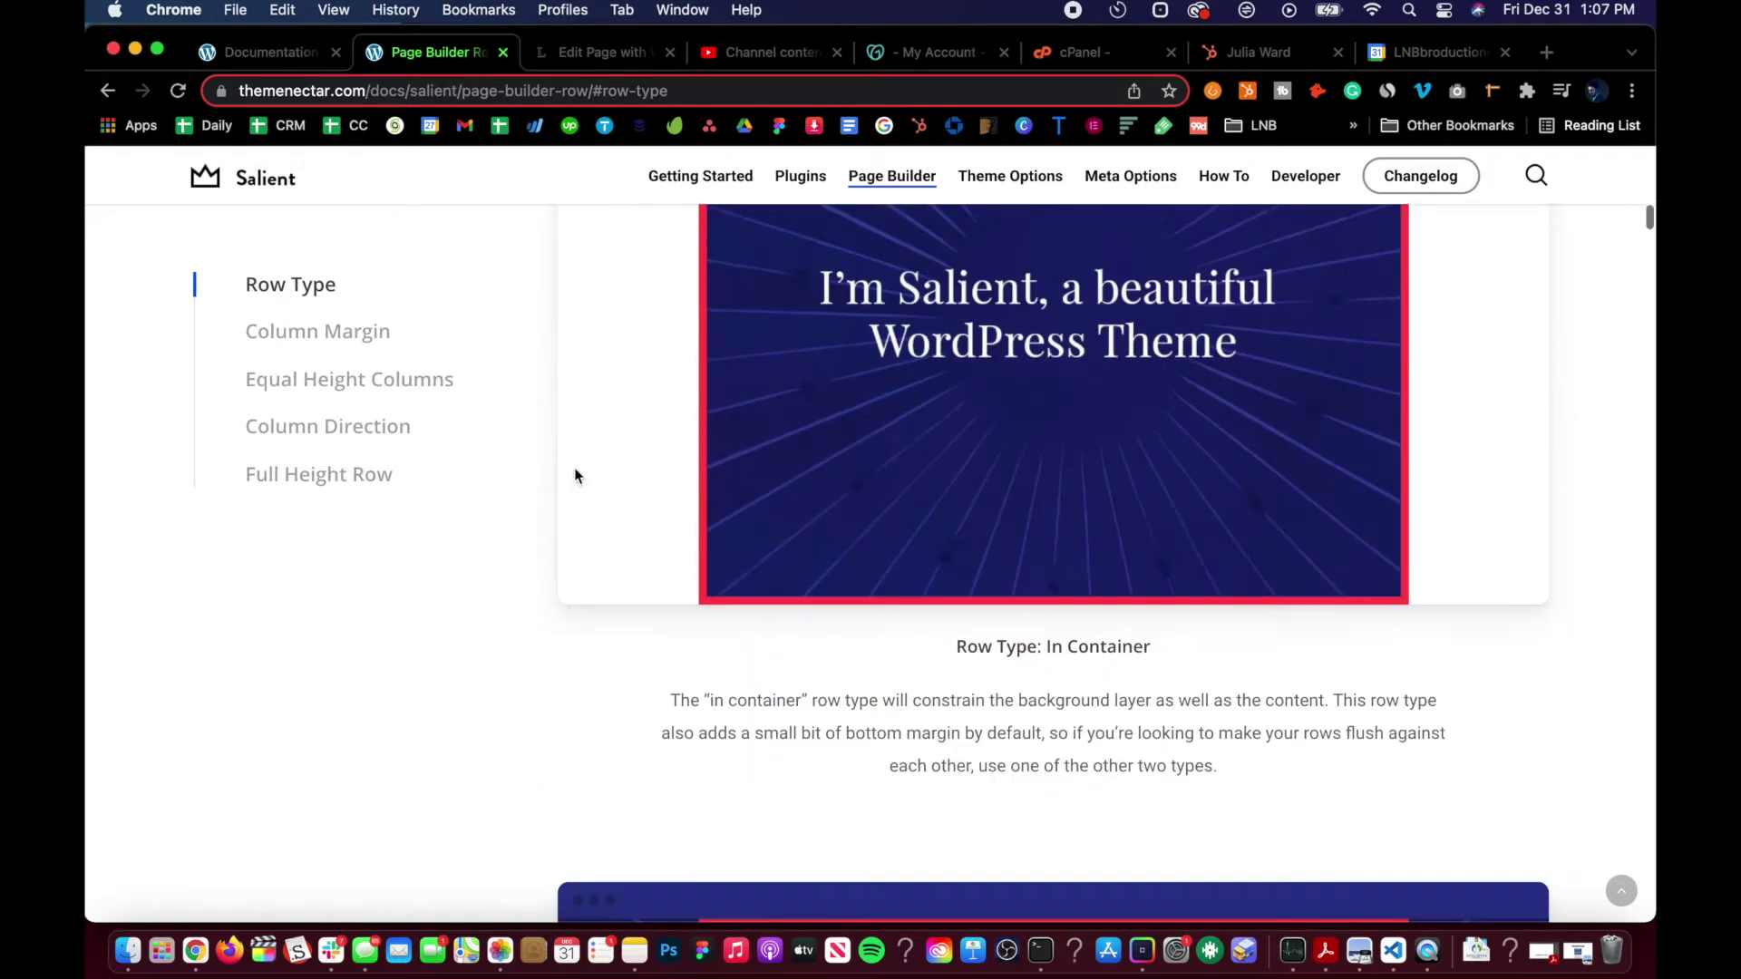
pyautogui.scroll(8, 574, 475)
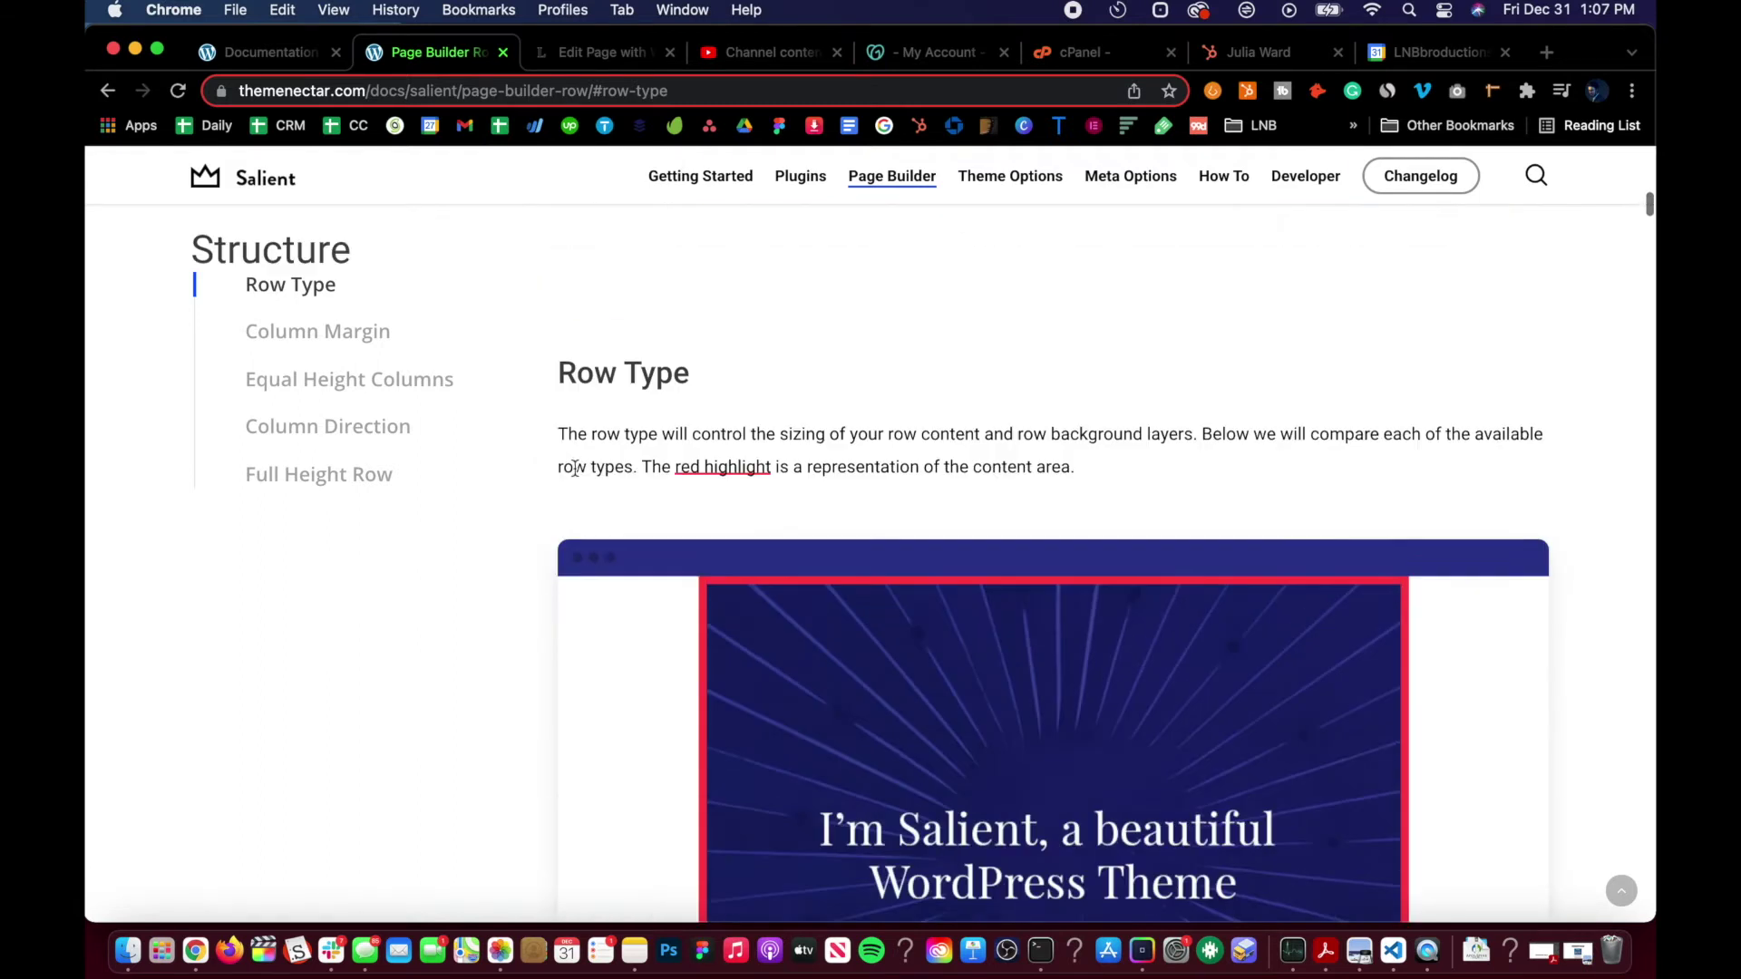
pyautogui.scroll(-4, 575, 475)
pyautogui.scroll(1, 575, 475)
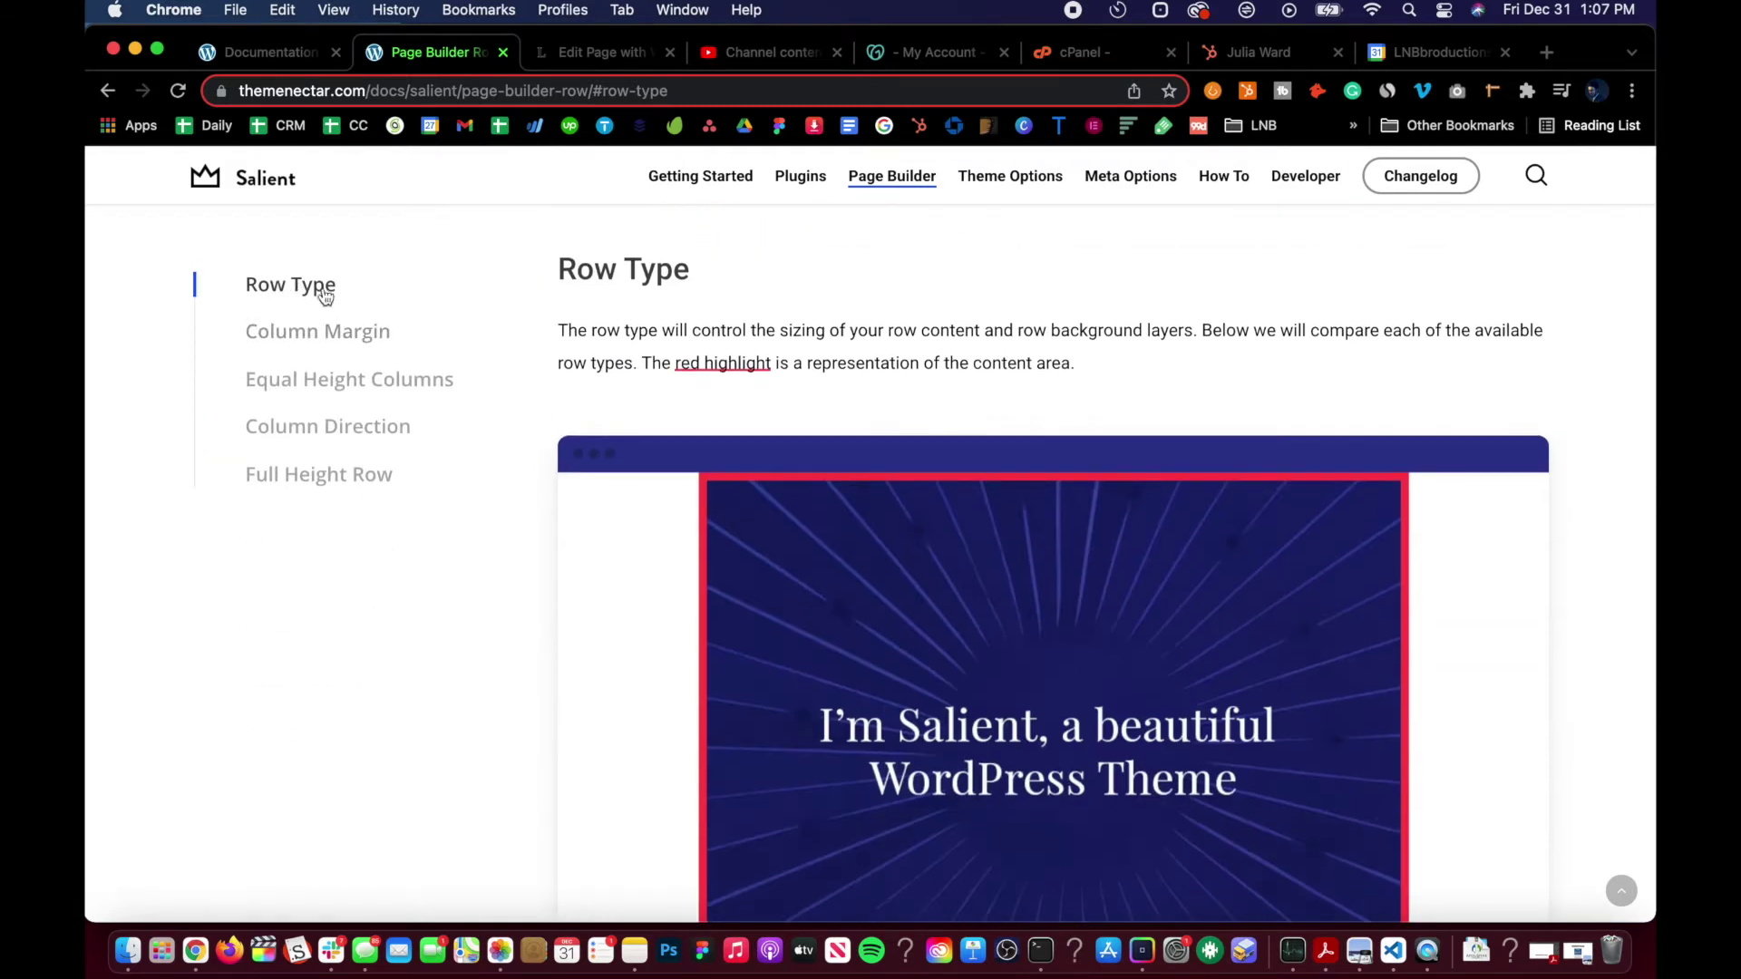
pyautogui.scroll(-7, 555, 657)
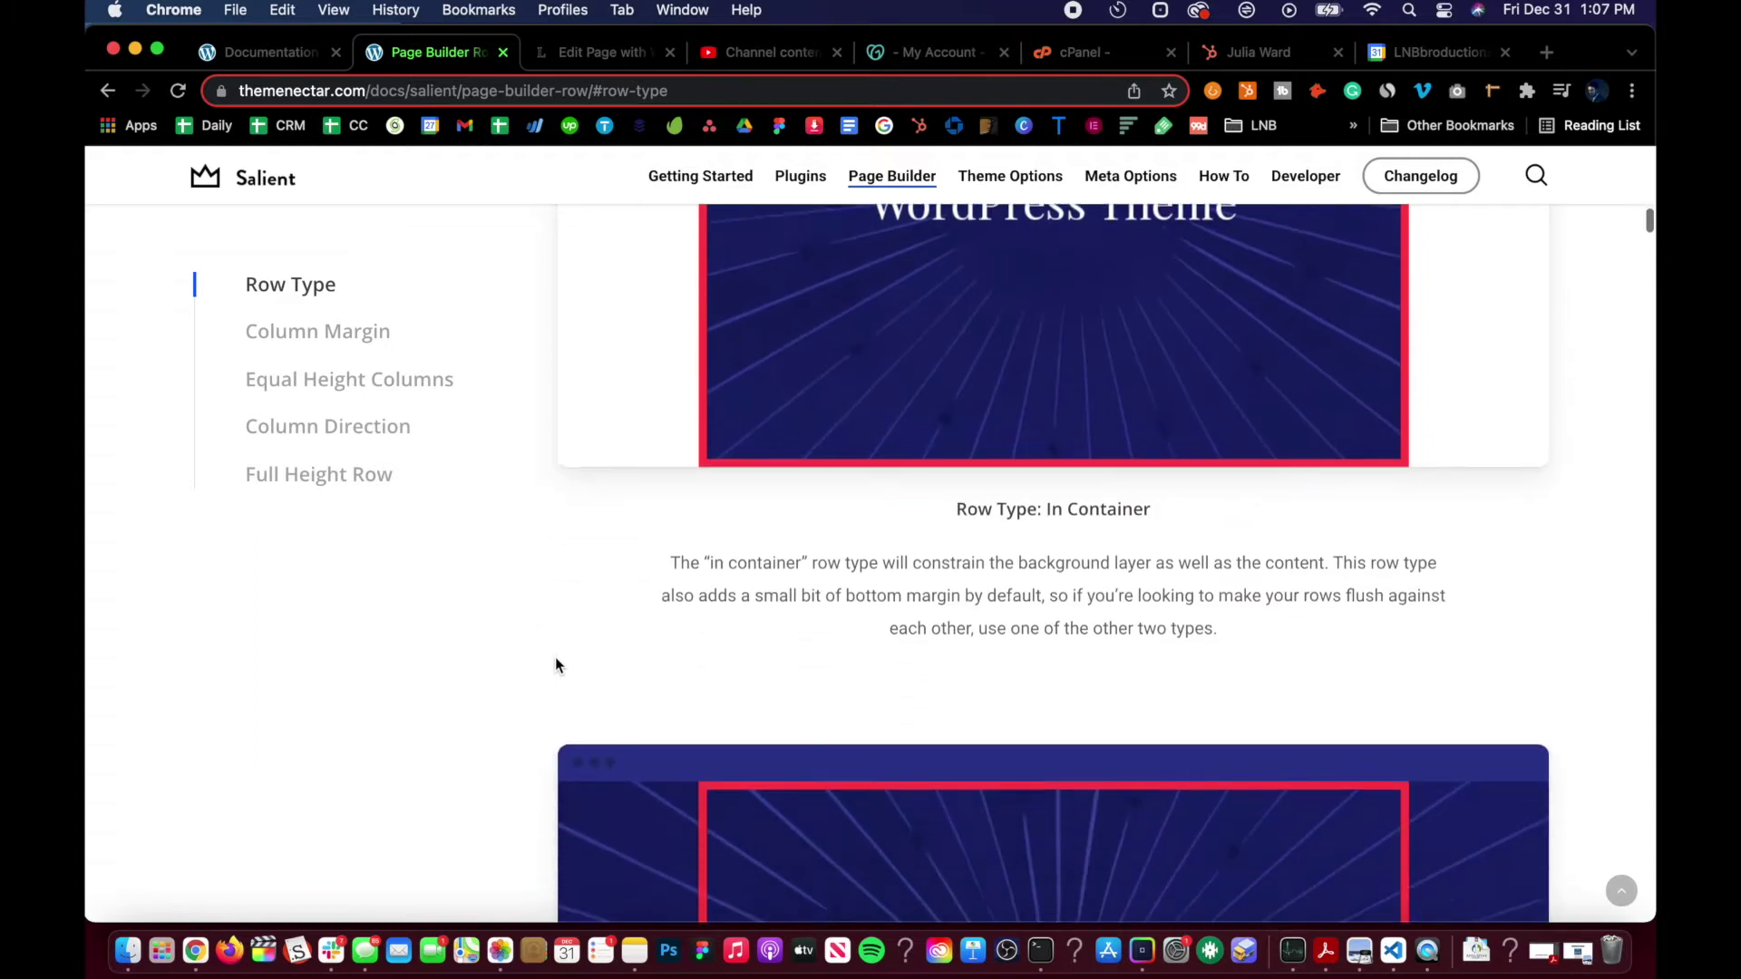
pyautogui.scroll(-20, 555, 658)
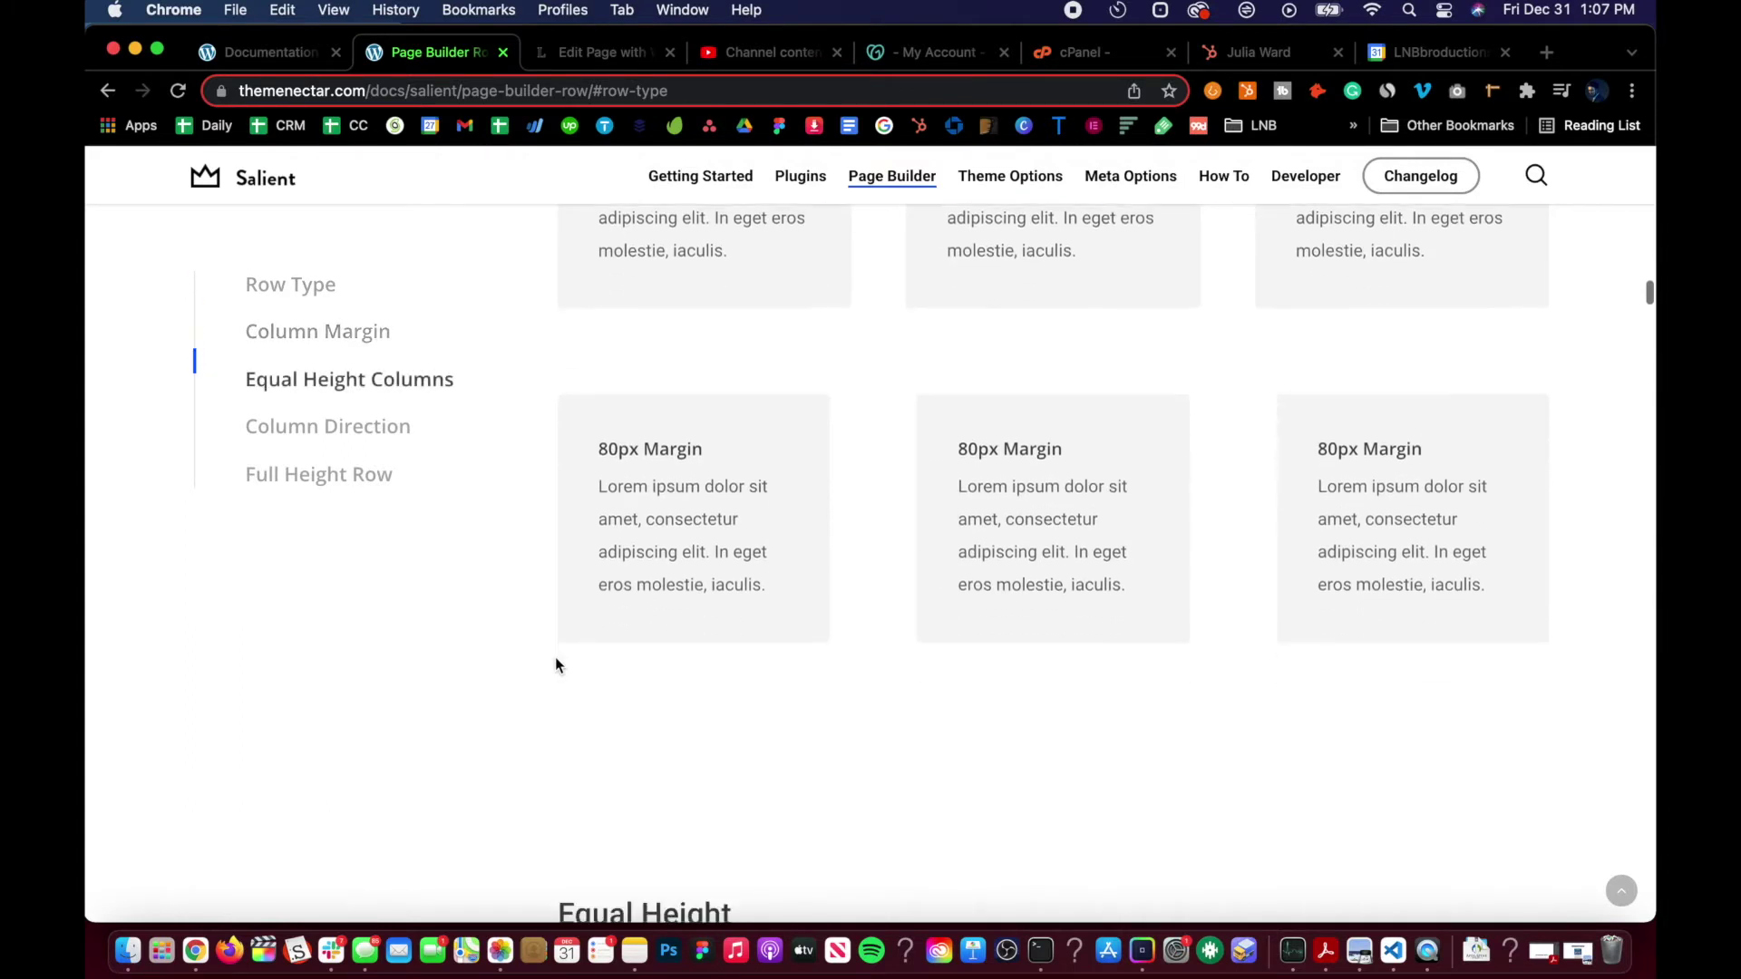
pyautogui.scroll(20, 555, 656)
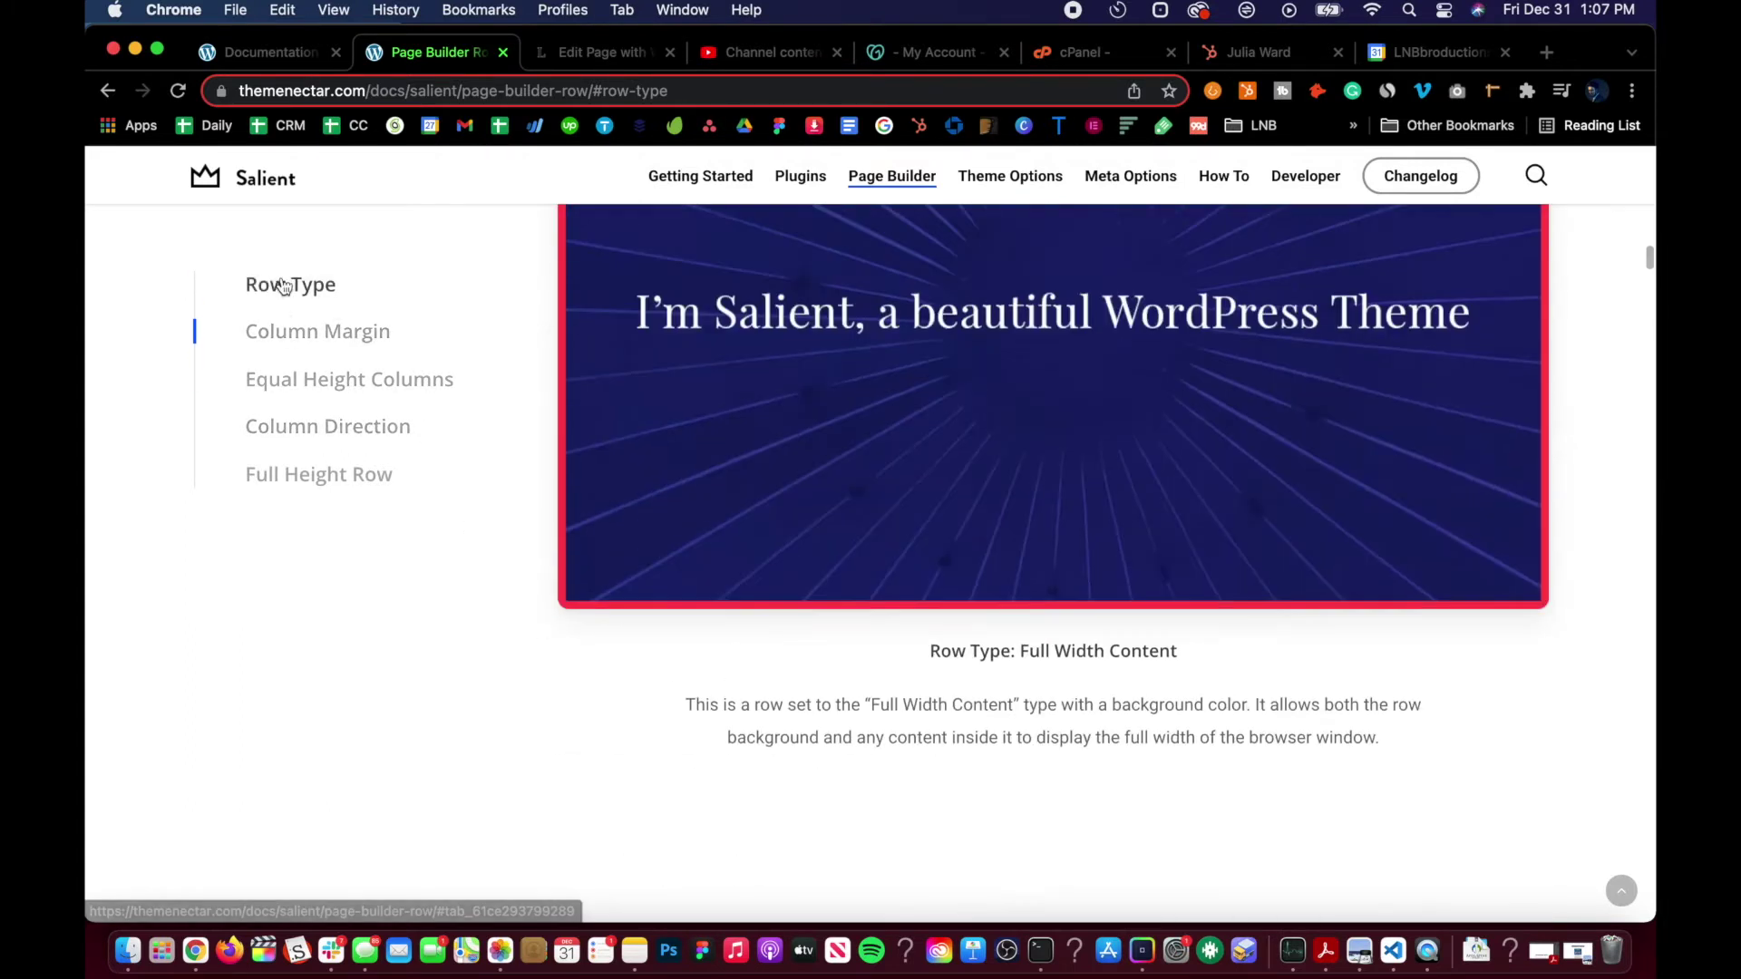
pyautogui.scroll(15, 462, 479)
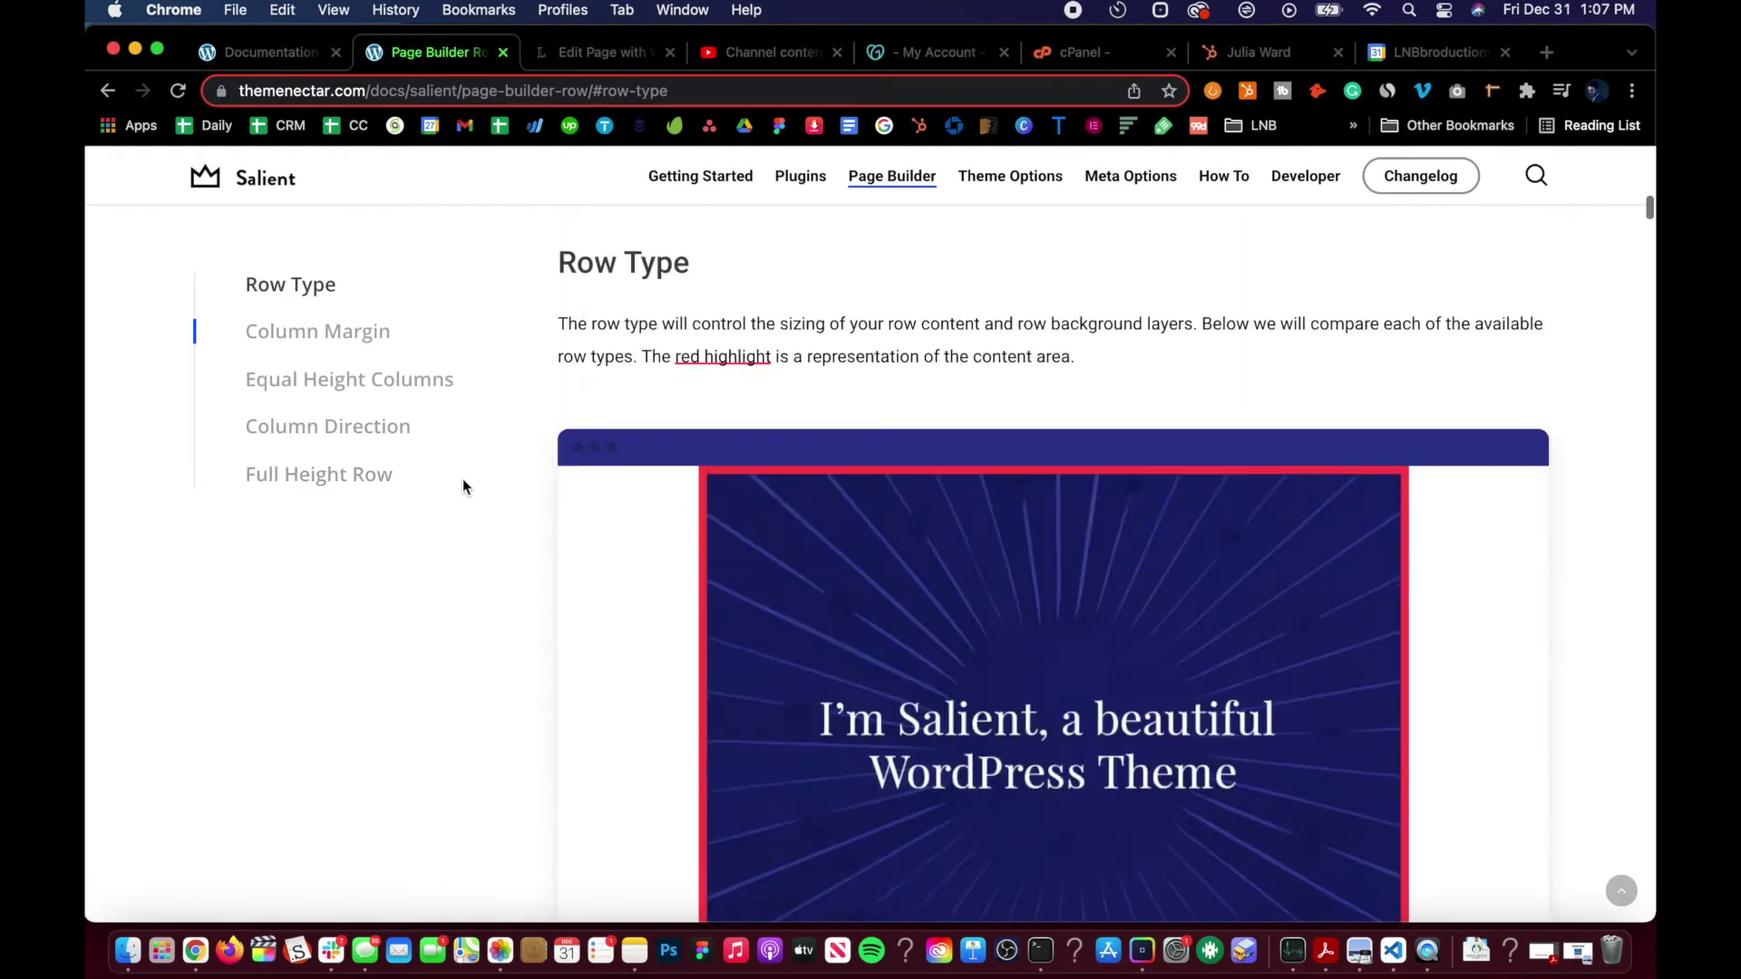
pyautogui.scroll(-8, 594, 641)
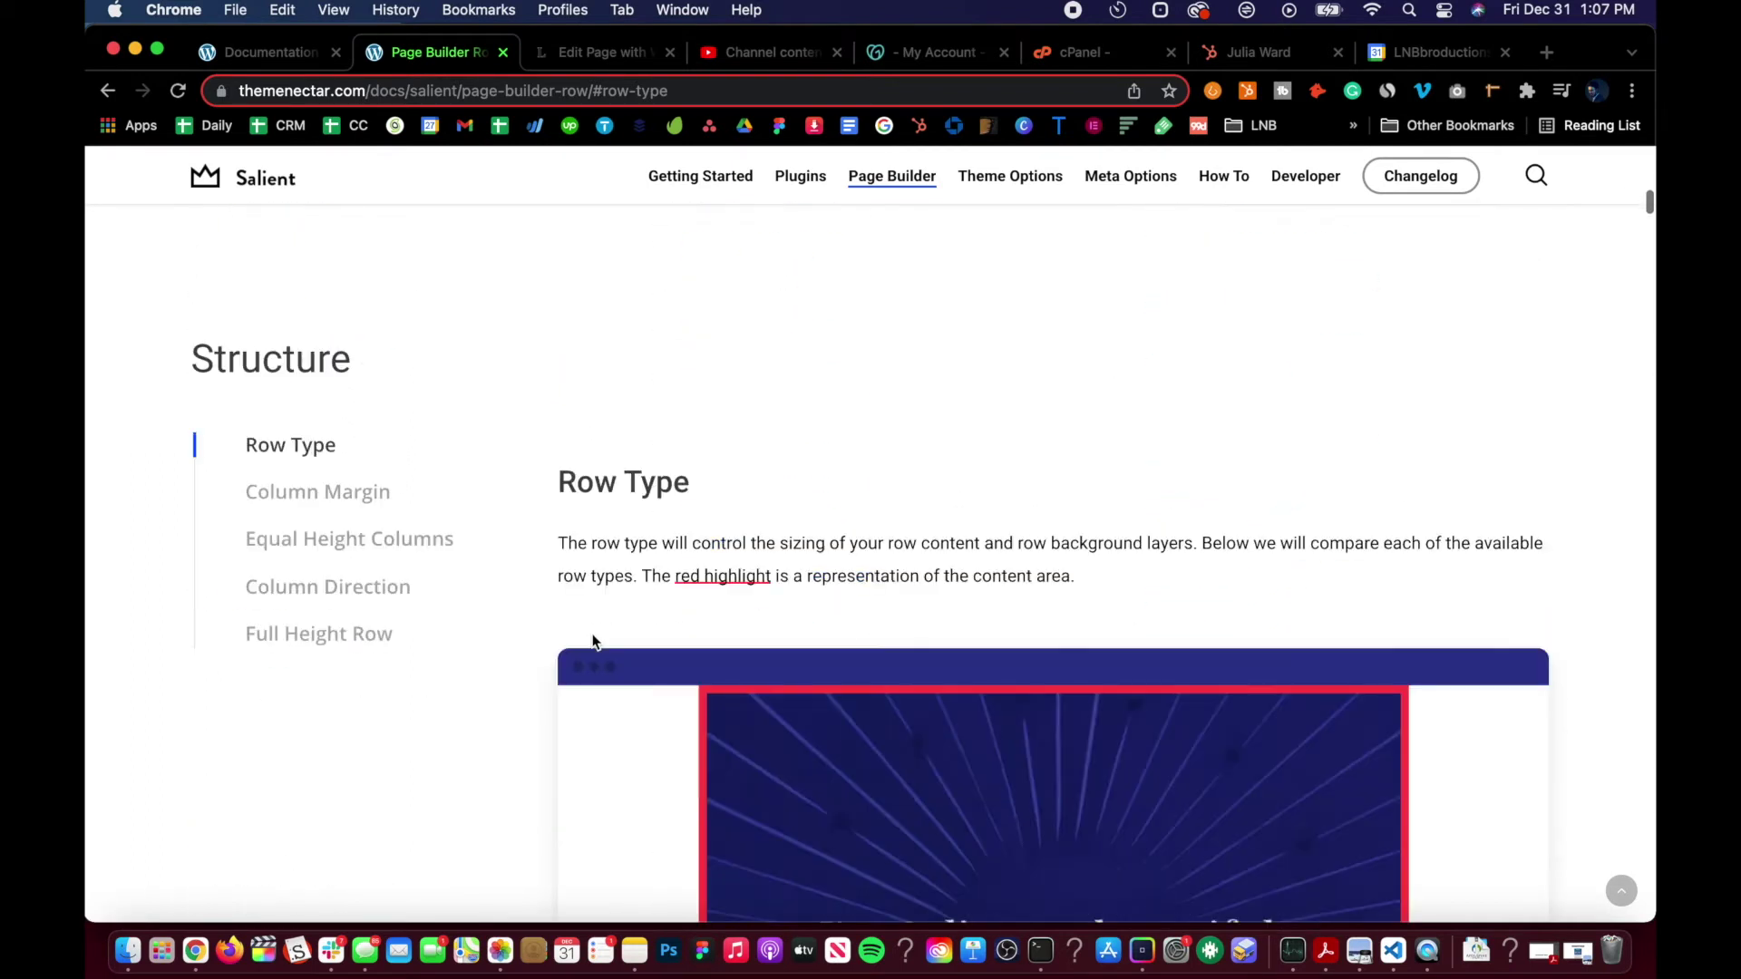
# - Review the table of contents again and read the Row Type introduction with its "In Container" example
pyautogui.scroll(6, 594, 641)
pyautogui.scroll(3, 607, 462)
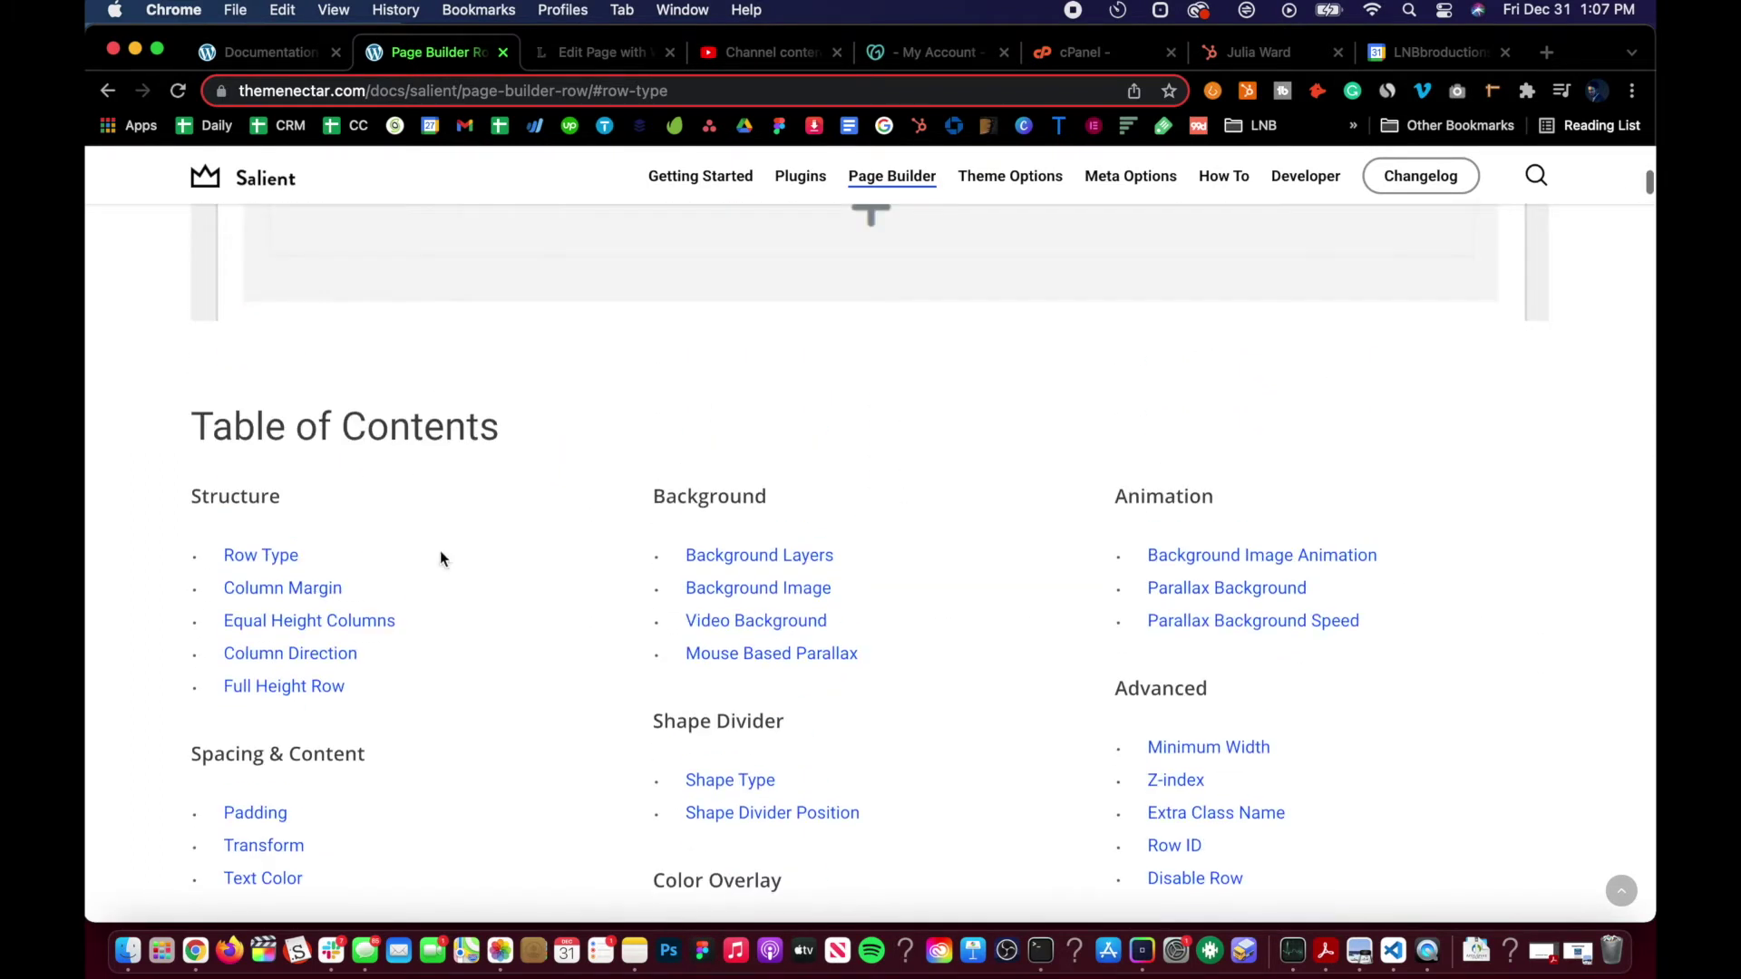
pyautogui.scroll(-2, 462, 558)
pyautogui.scroll(-1, 439, 588)
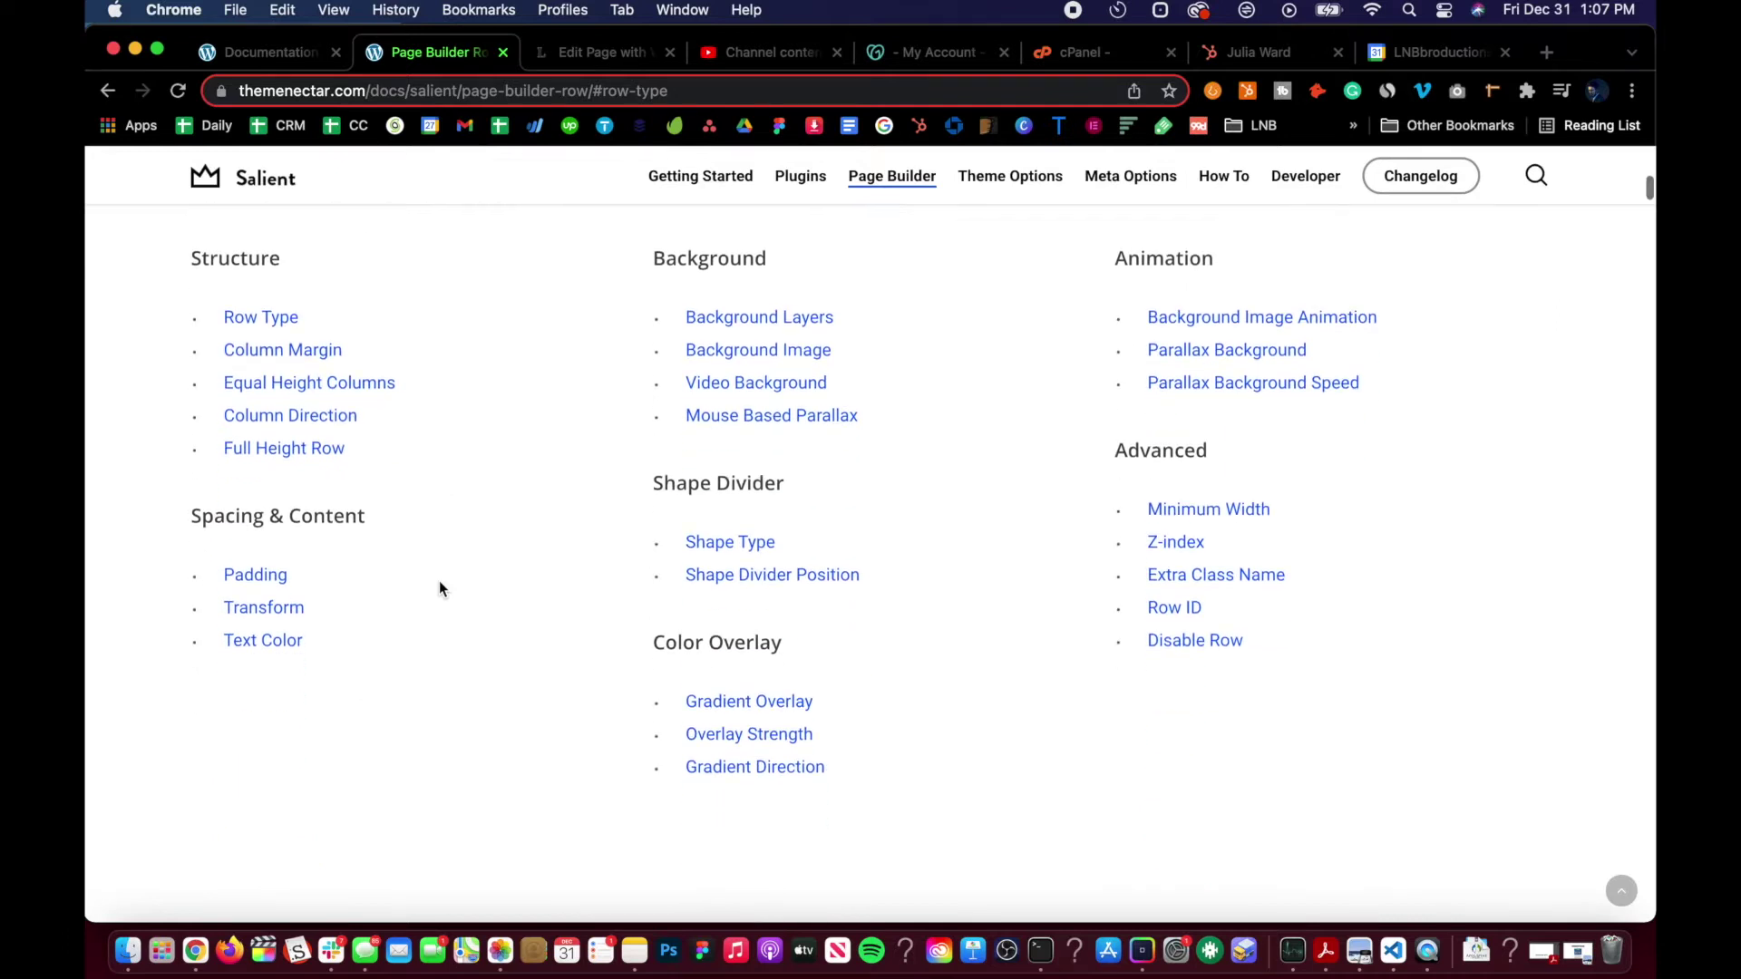
pyautogui.scroll(-10, 438, 585)
pyautogui.scroll(-1, 440, 586)
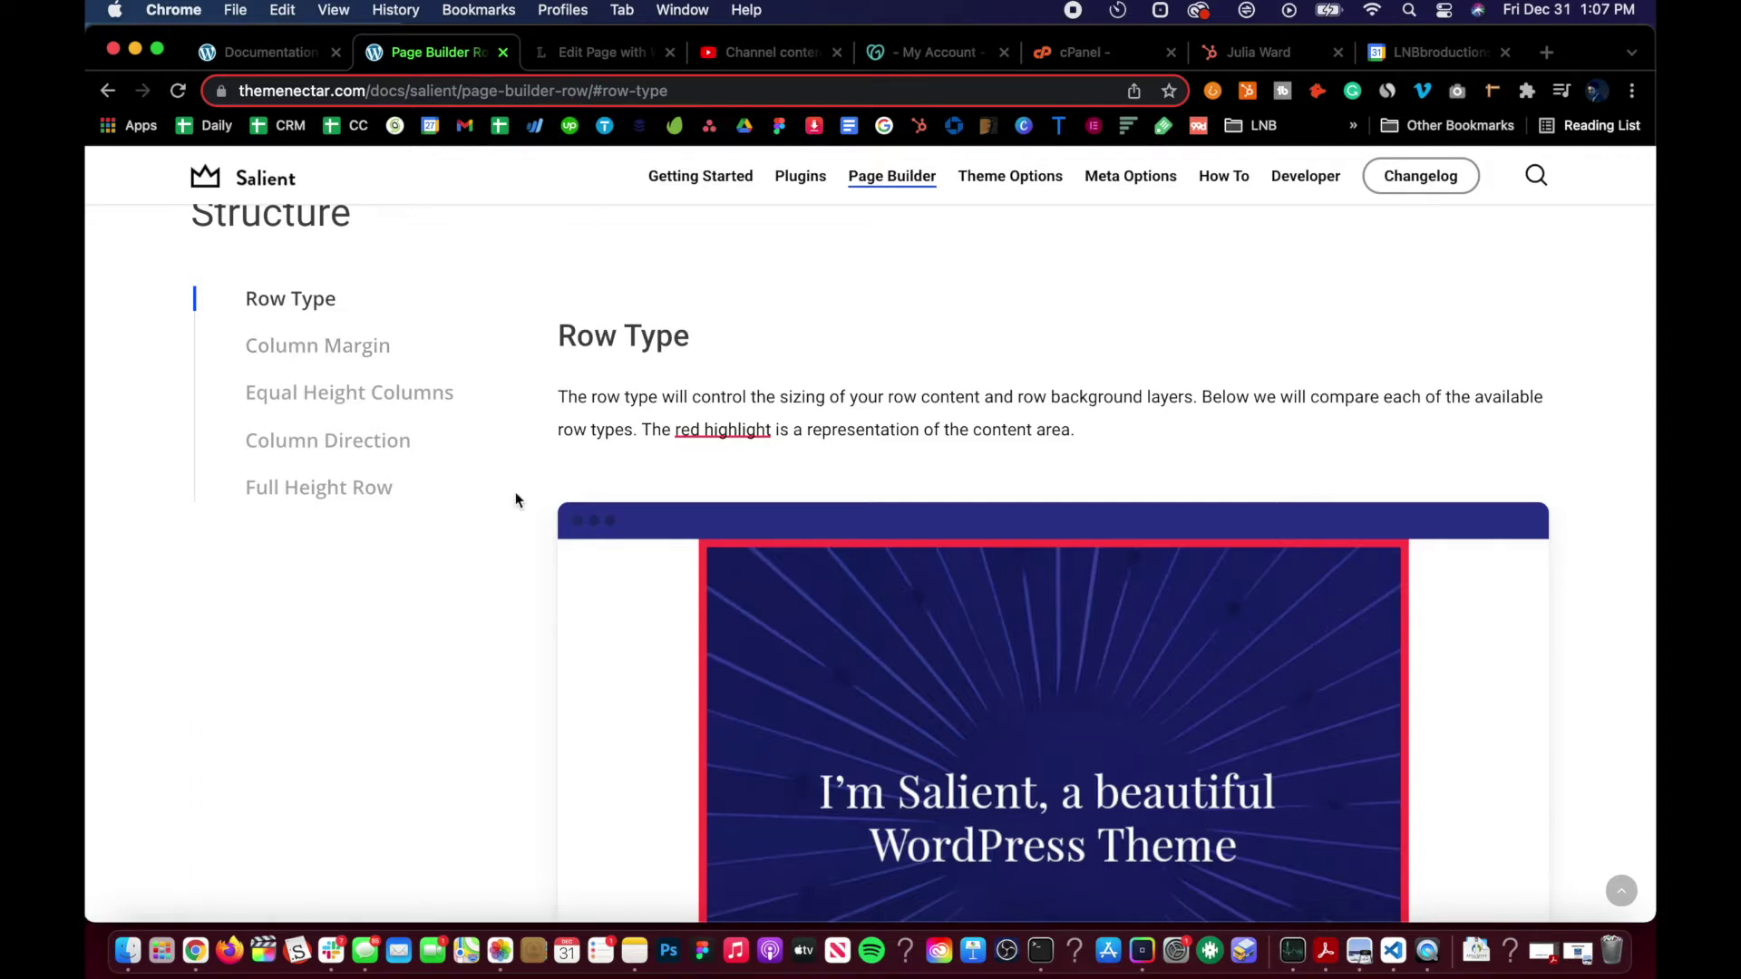
pyautogui.scroll(-5, 494, 612)
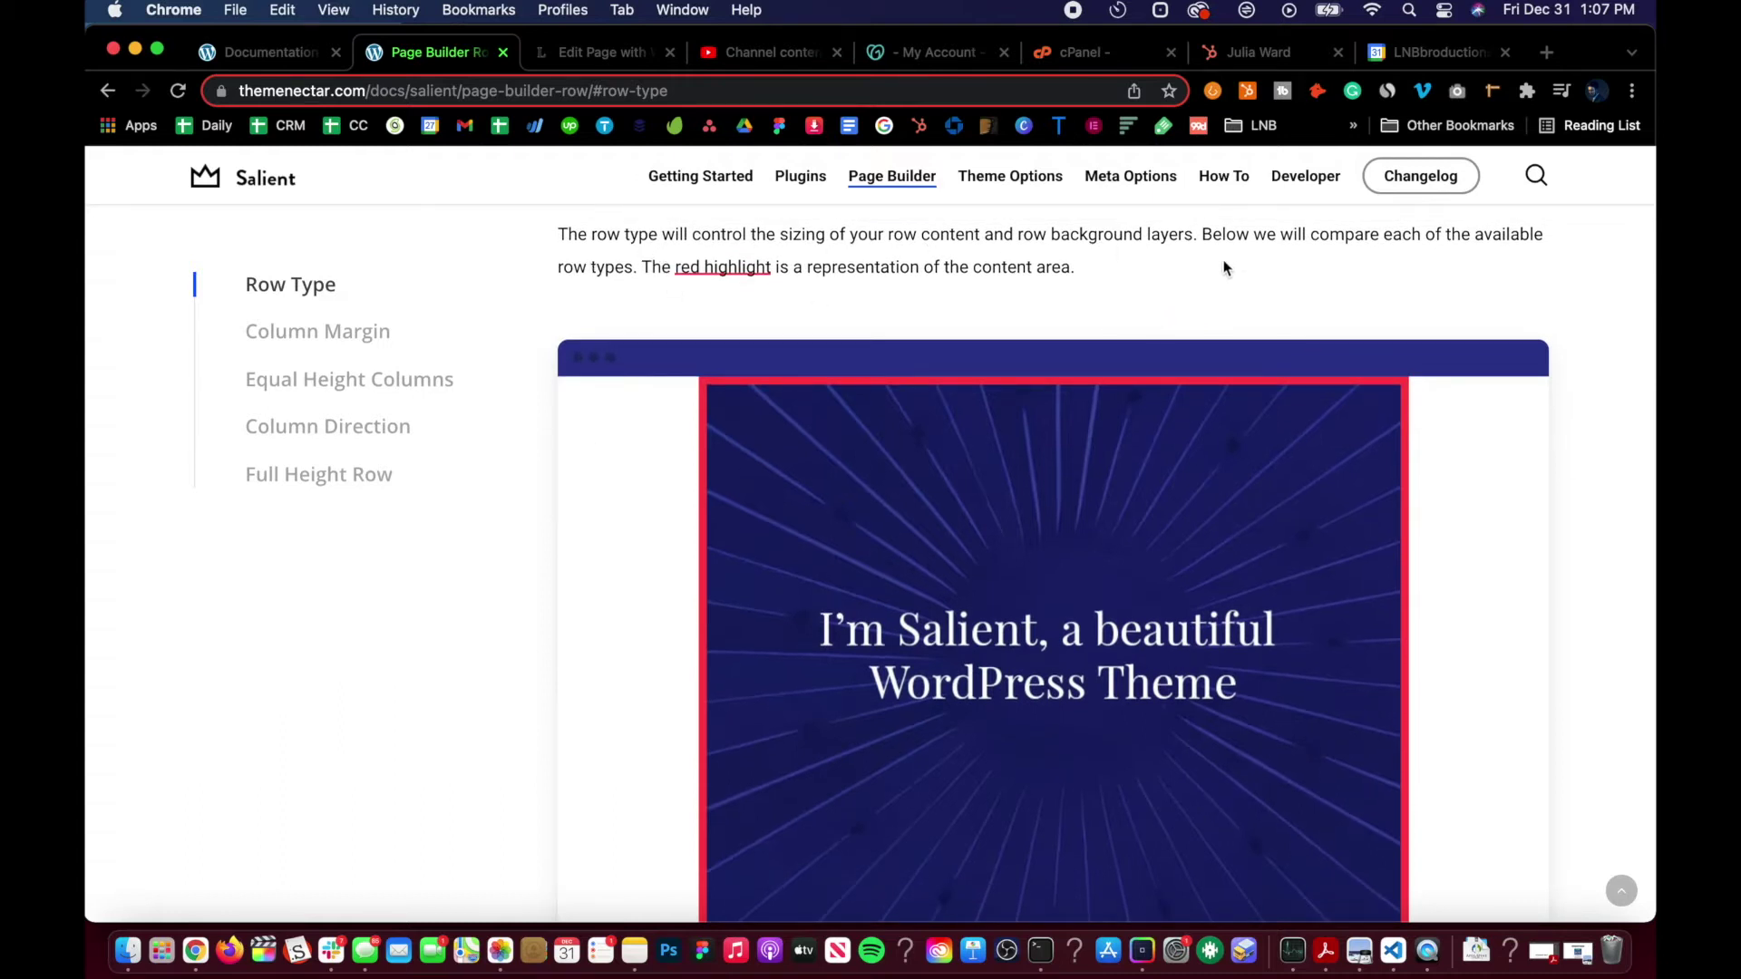
pyautogui.scroll(-1, 949, 462)
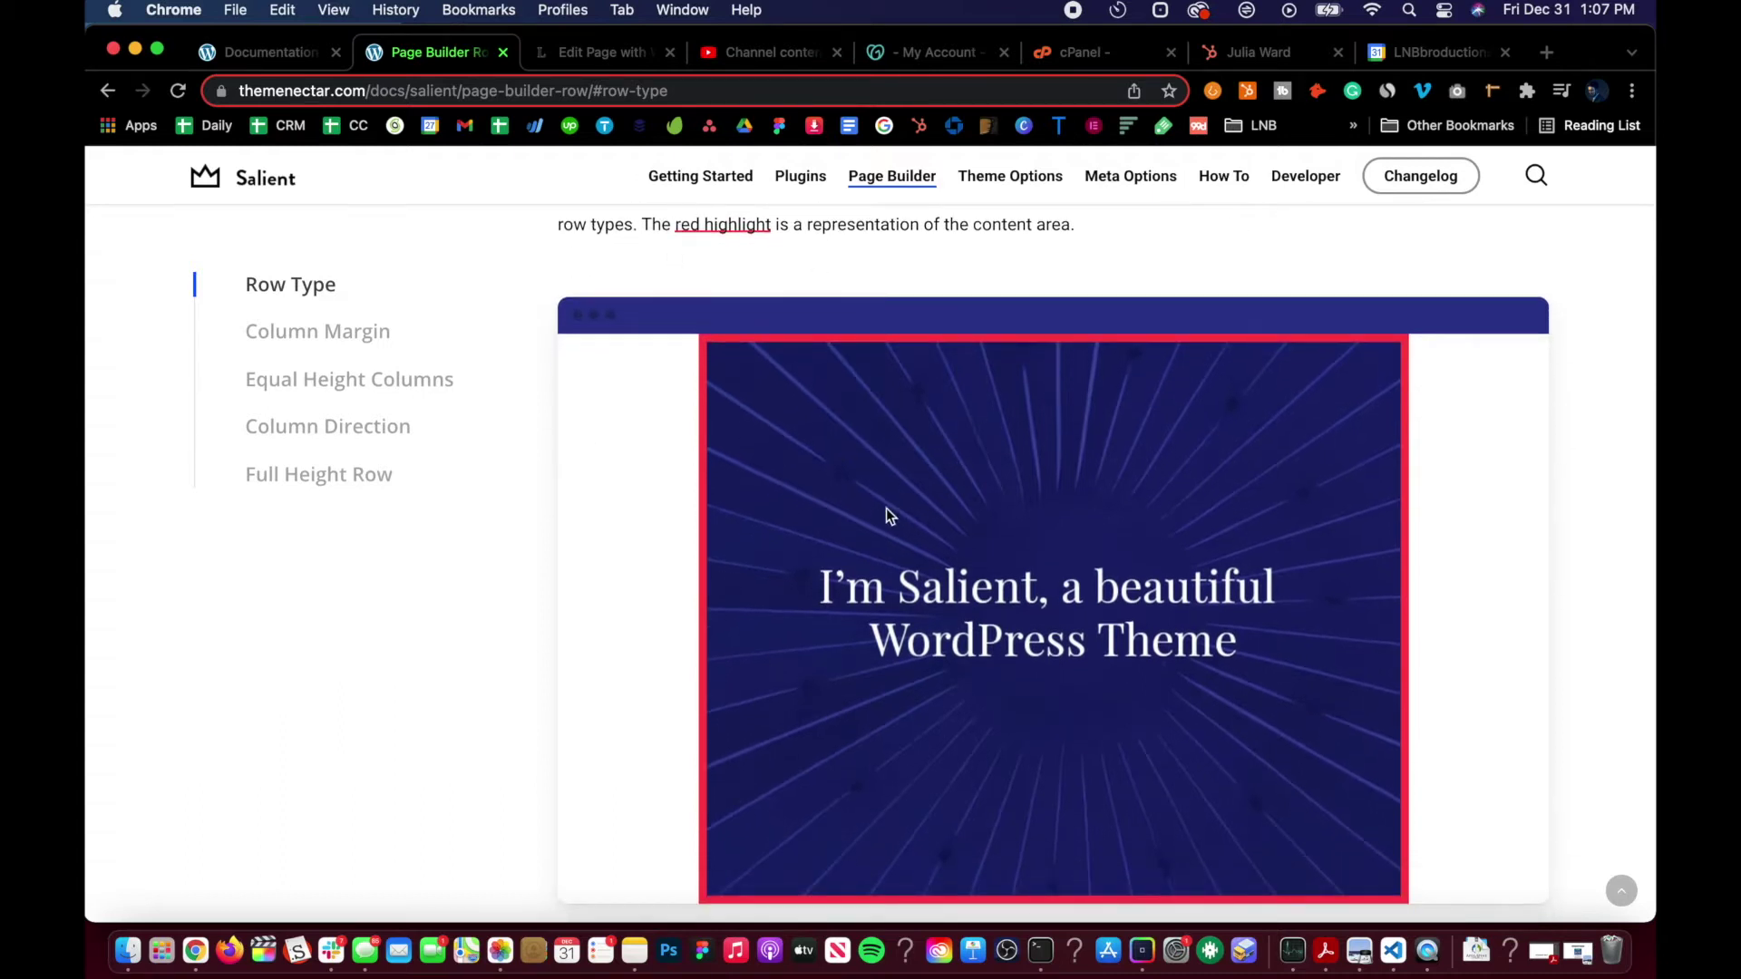
pyautogui.scroll(-3, 885, 508)
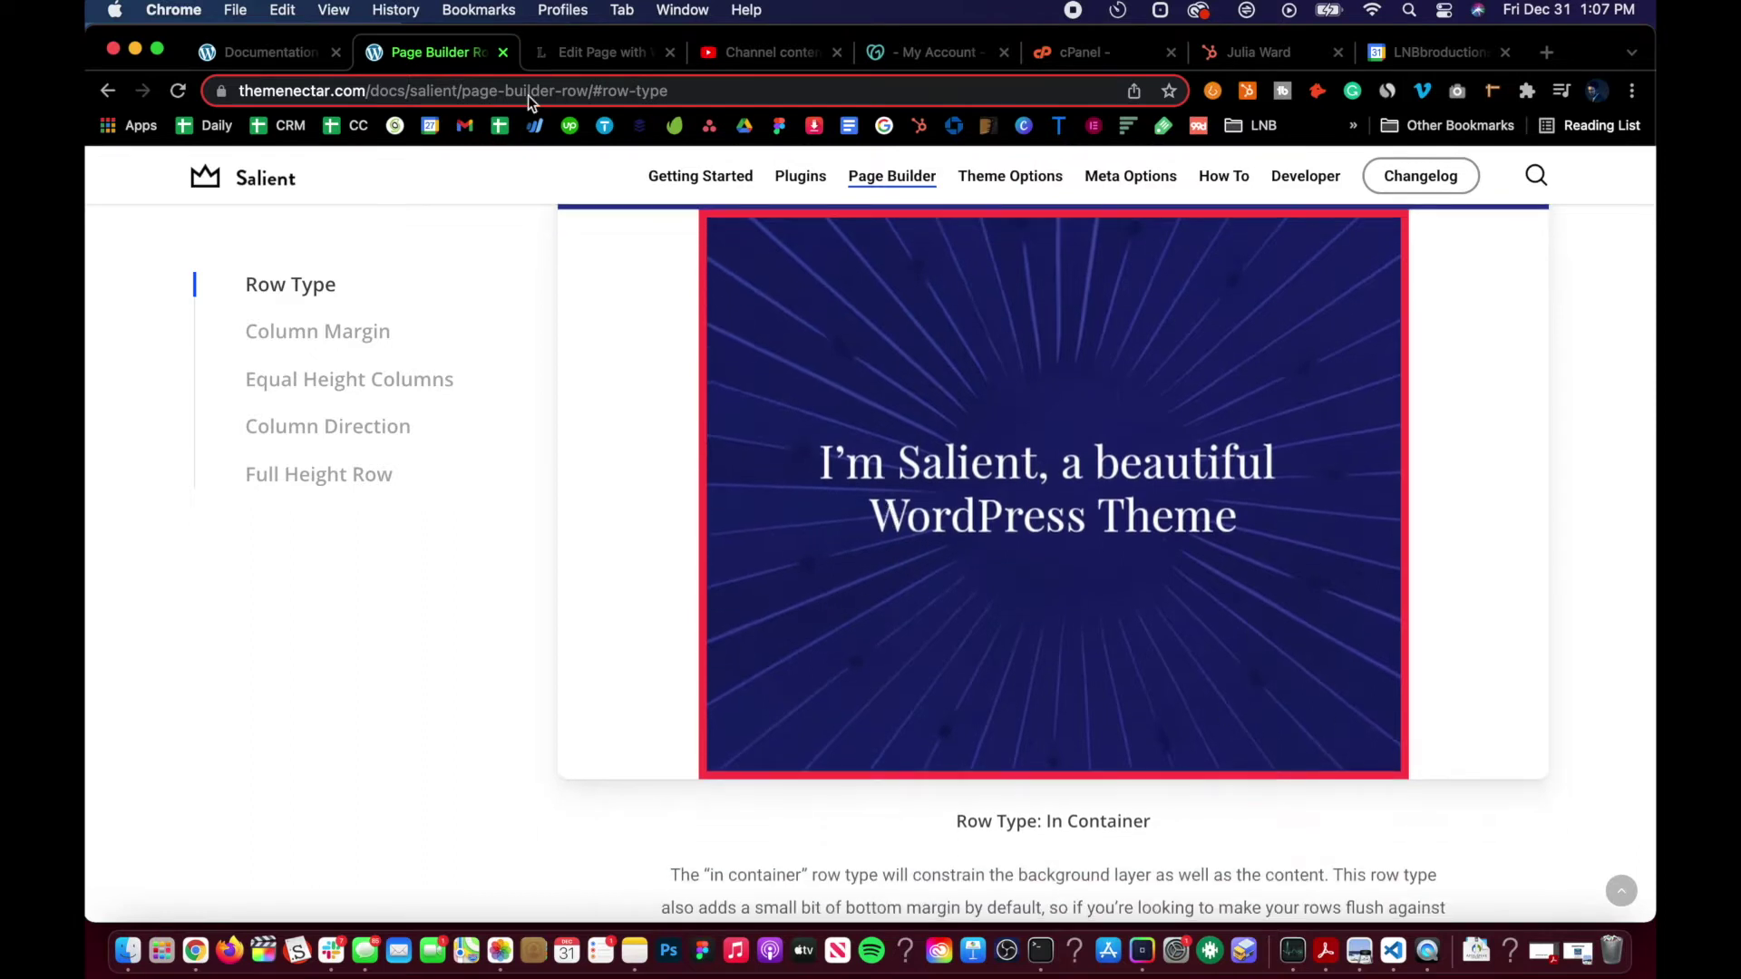
# - In the page being edited in the other browser tab, replace the "Test 1" text block with a Single Image element
pyautogui.click(600, 52)
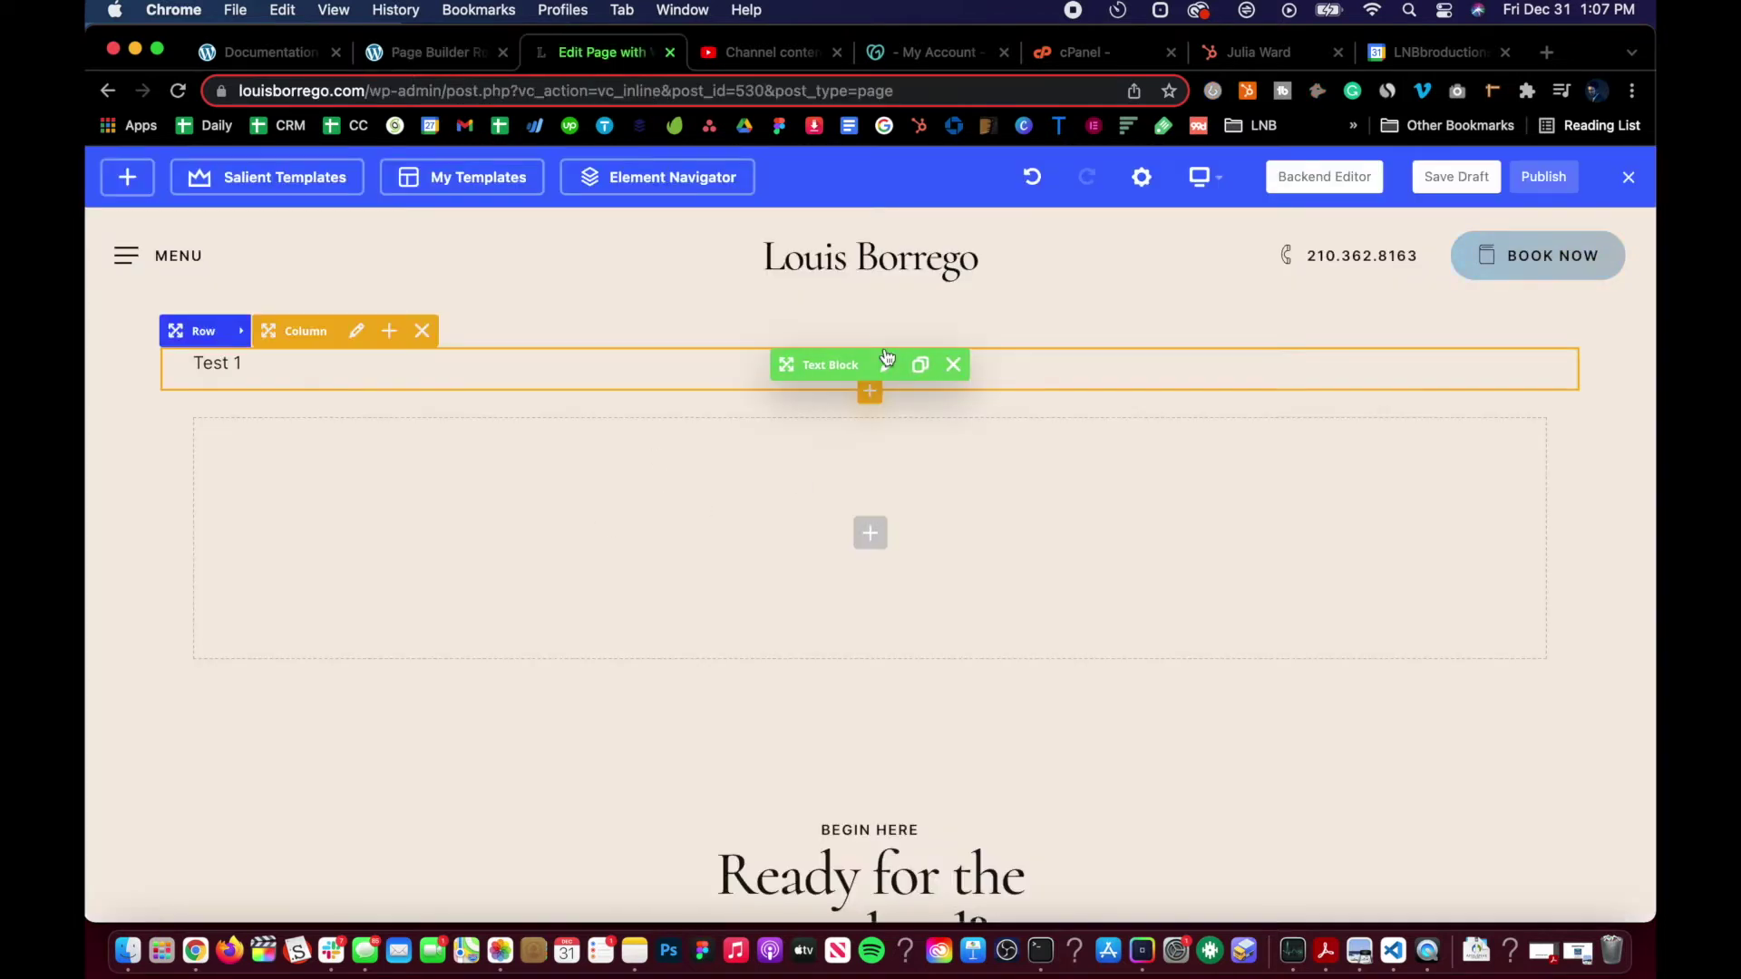
pyautogui.click(953, 364)
pyautogui.click(857, 388)
pyautogui.write('image')
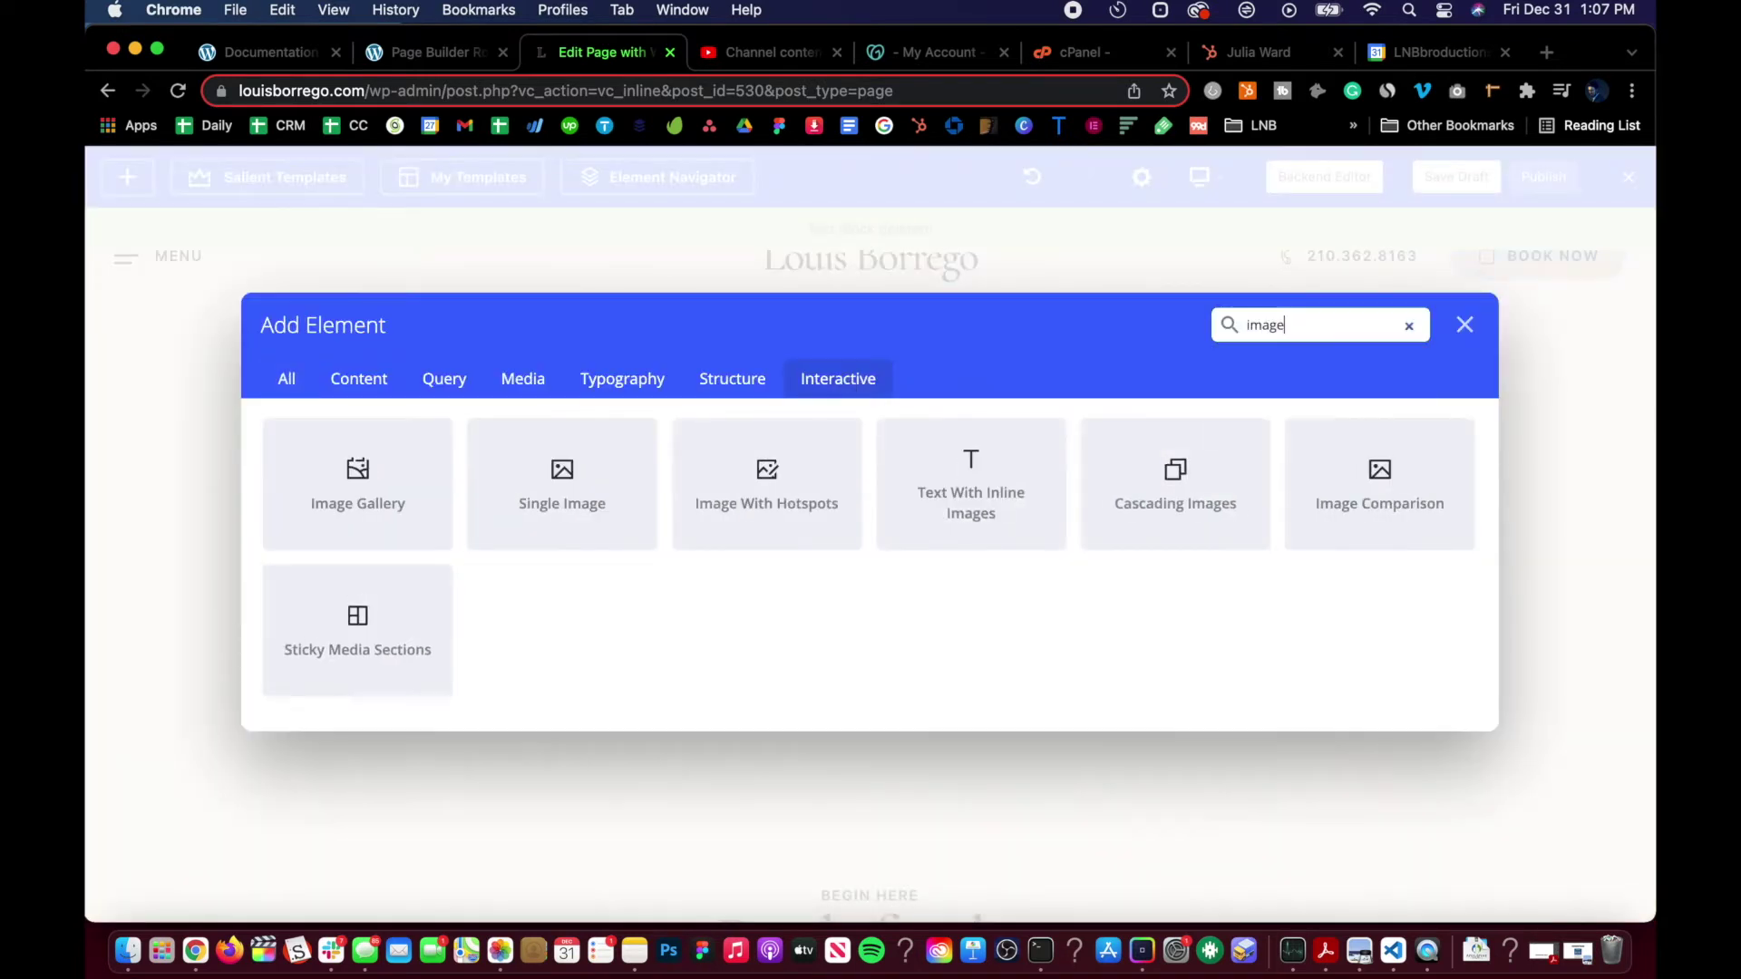
pyautogui.click(580, 521)
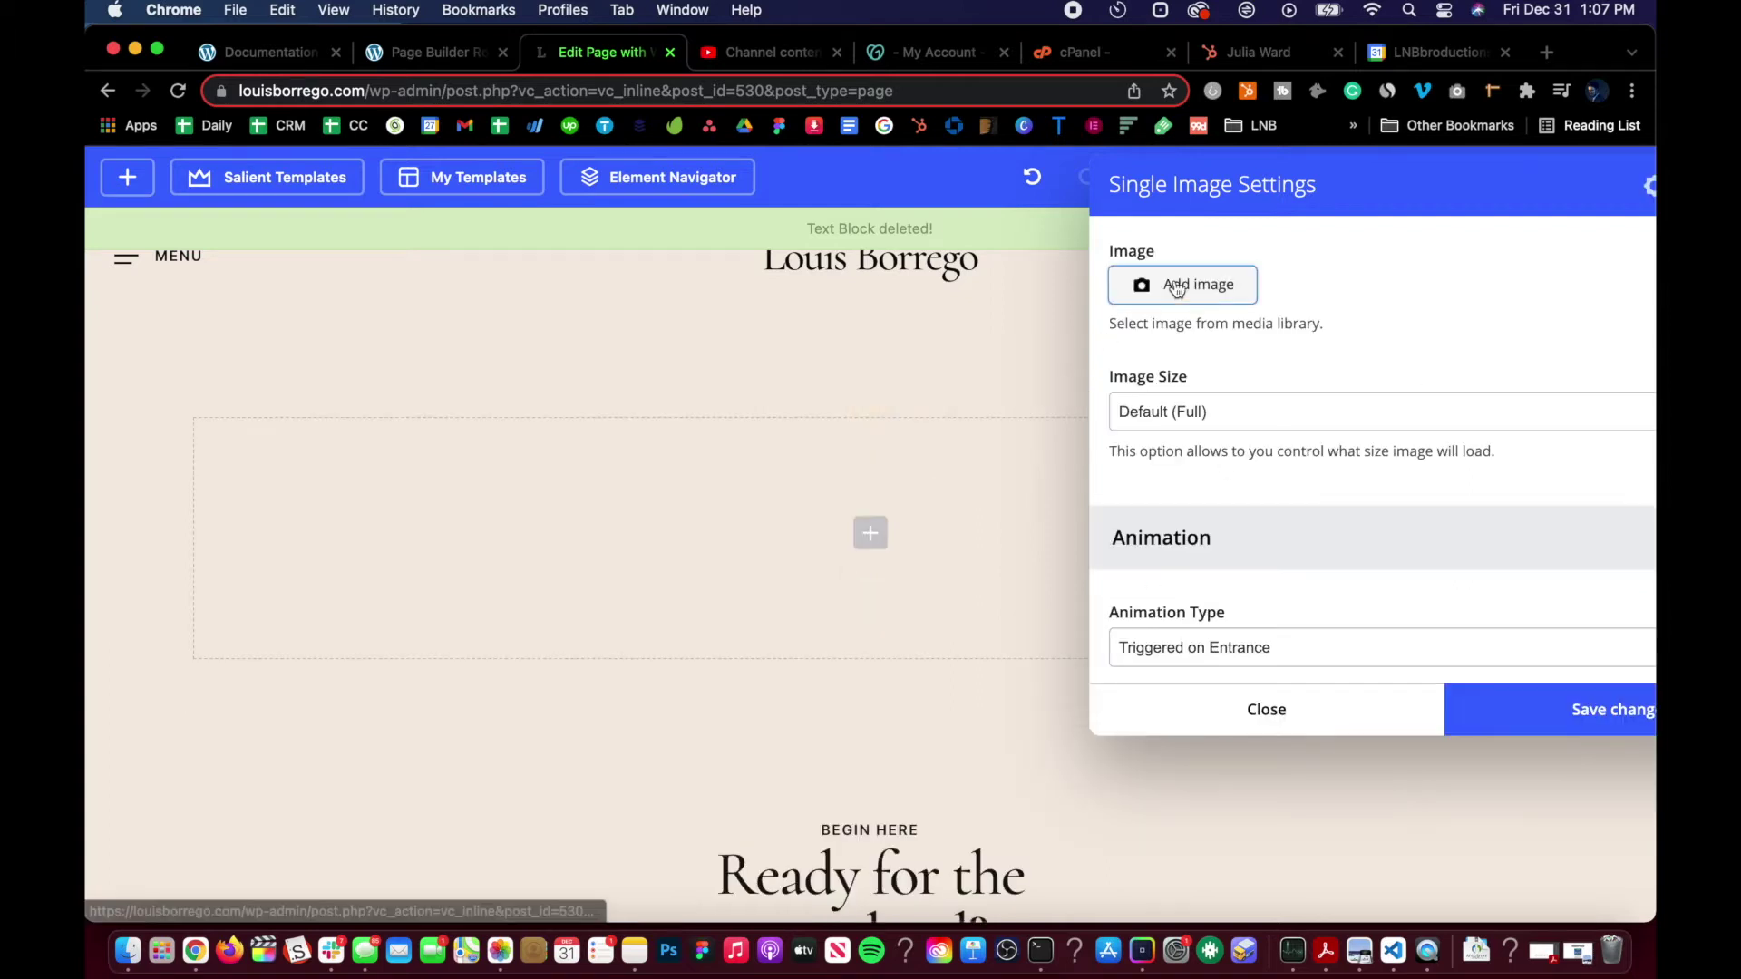
# - Assign the black DESIGN astronaut picture from the media library to the Single Image element and save its settings
pyautogui.click(1176, 286)
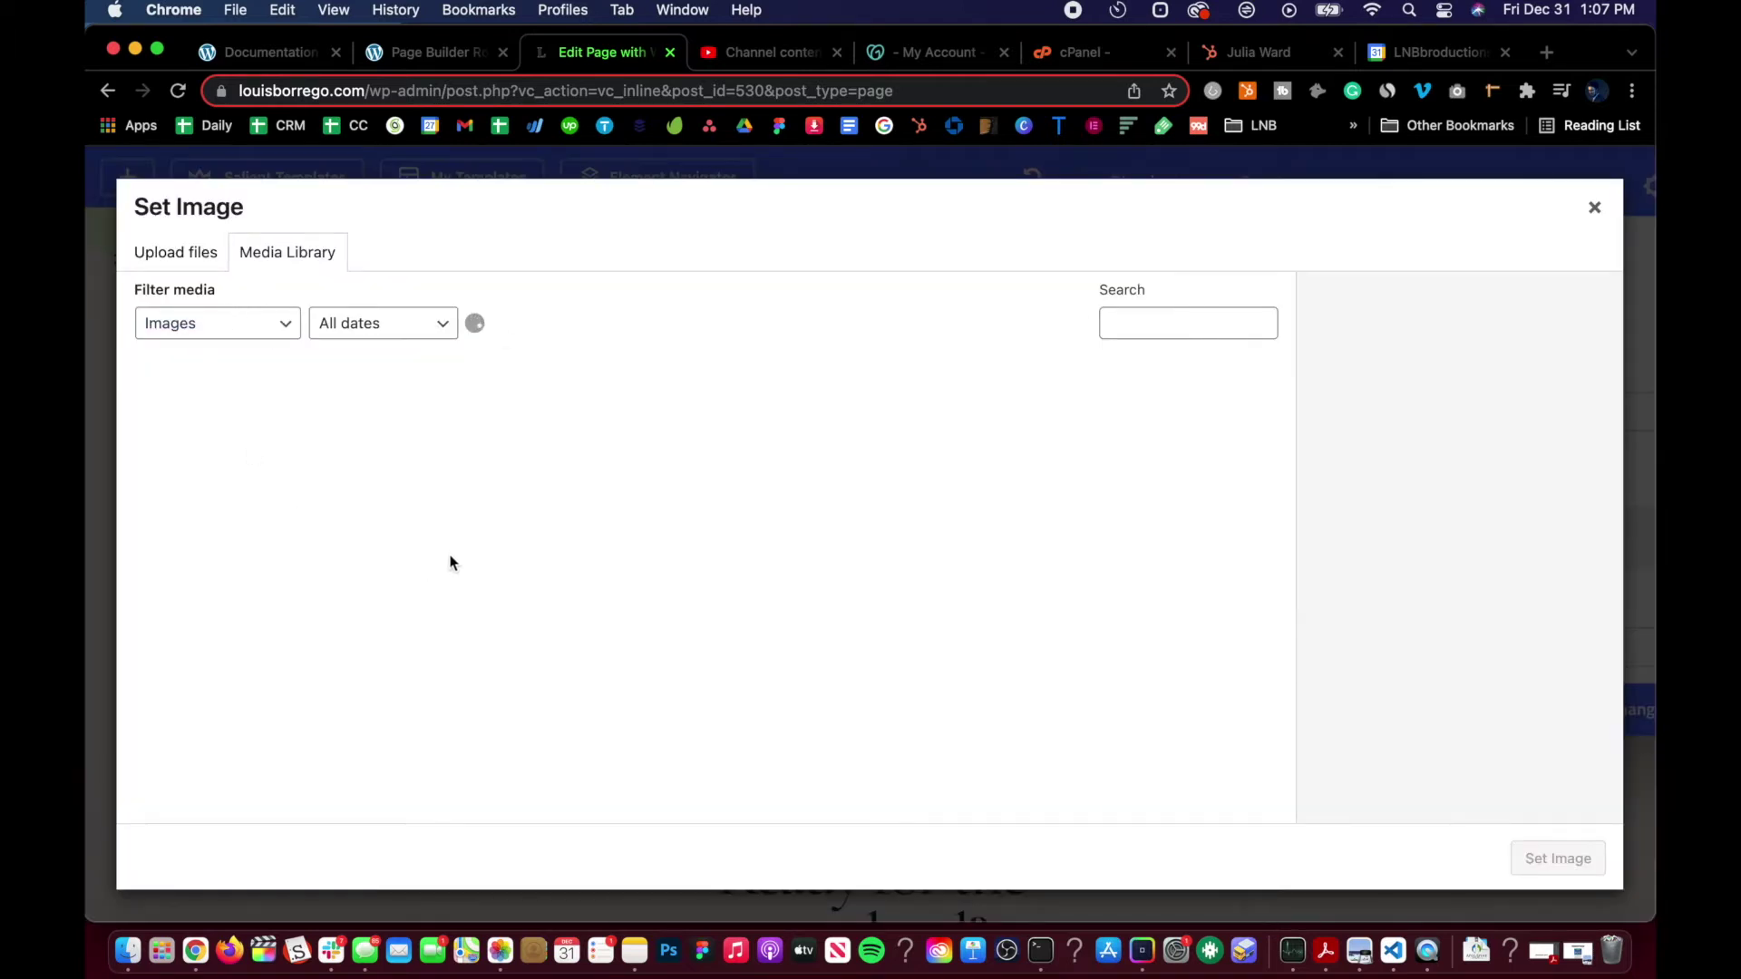
pyautogui.scroll(-3, 514, 537)
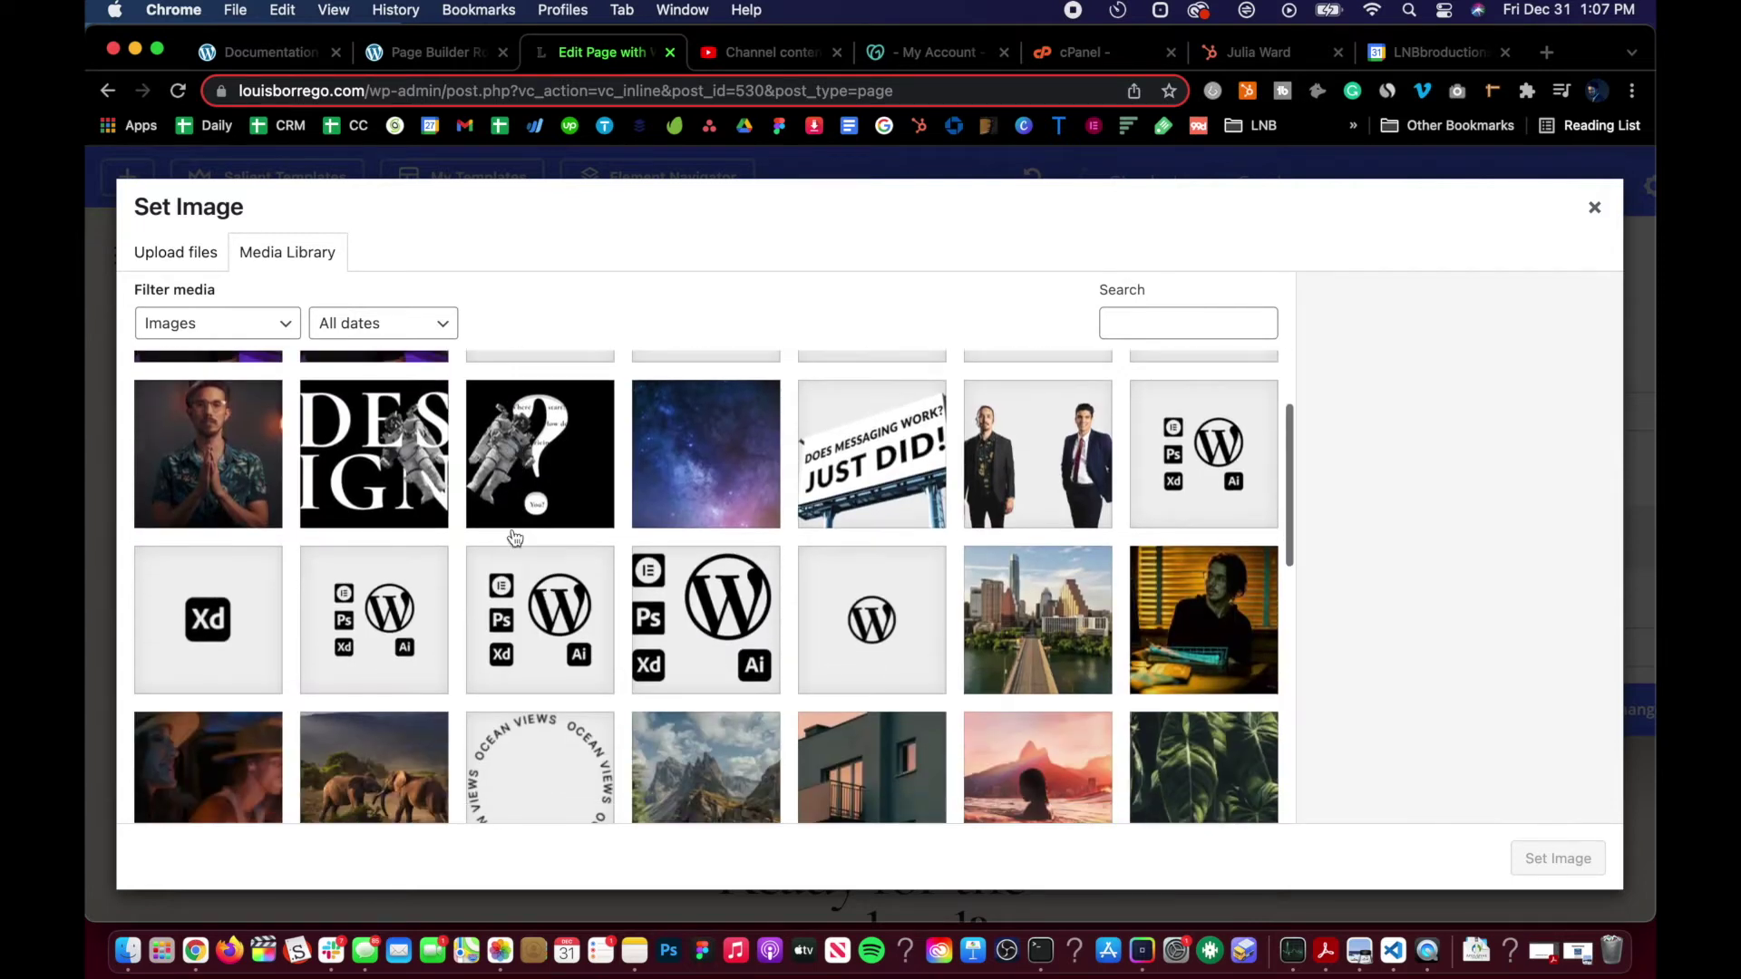
pyautogui.click(333, 502)
pyautogui.click(1552, 855)
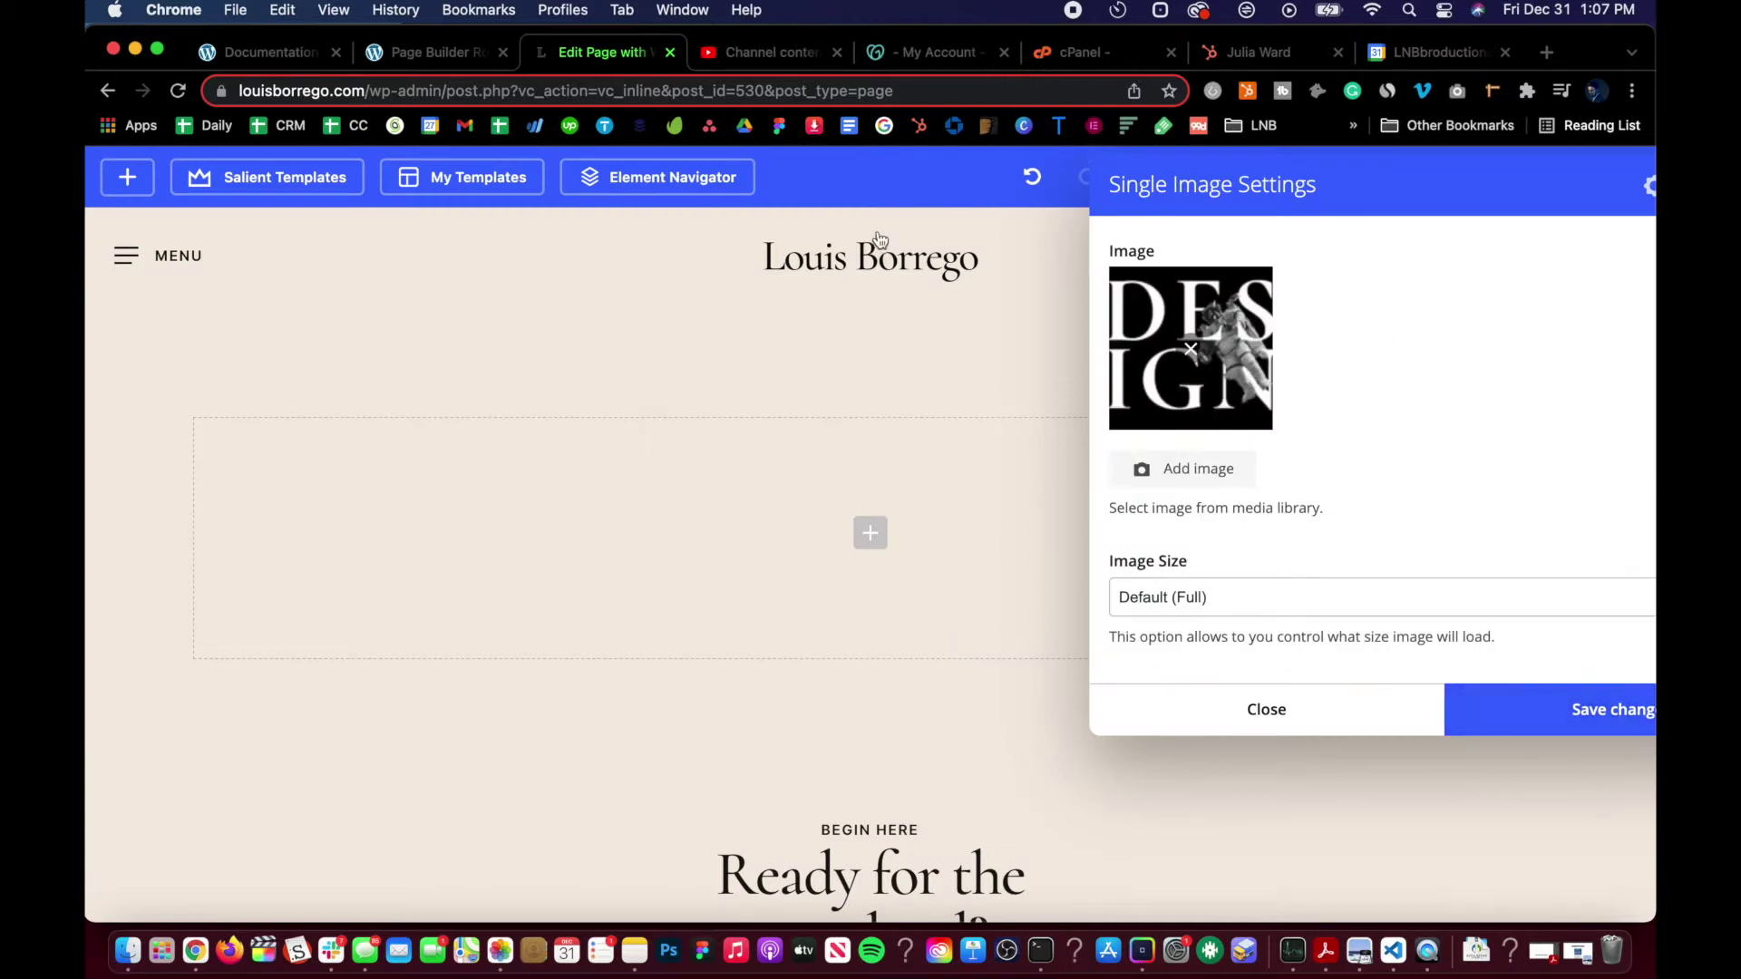
pyautogui.moveTo(1364, 216); pyautogui.dragTo(687, 206)
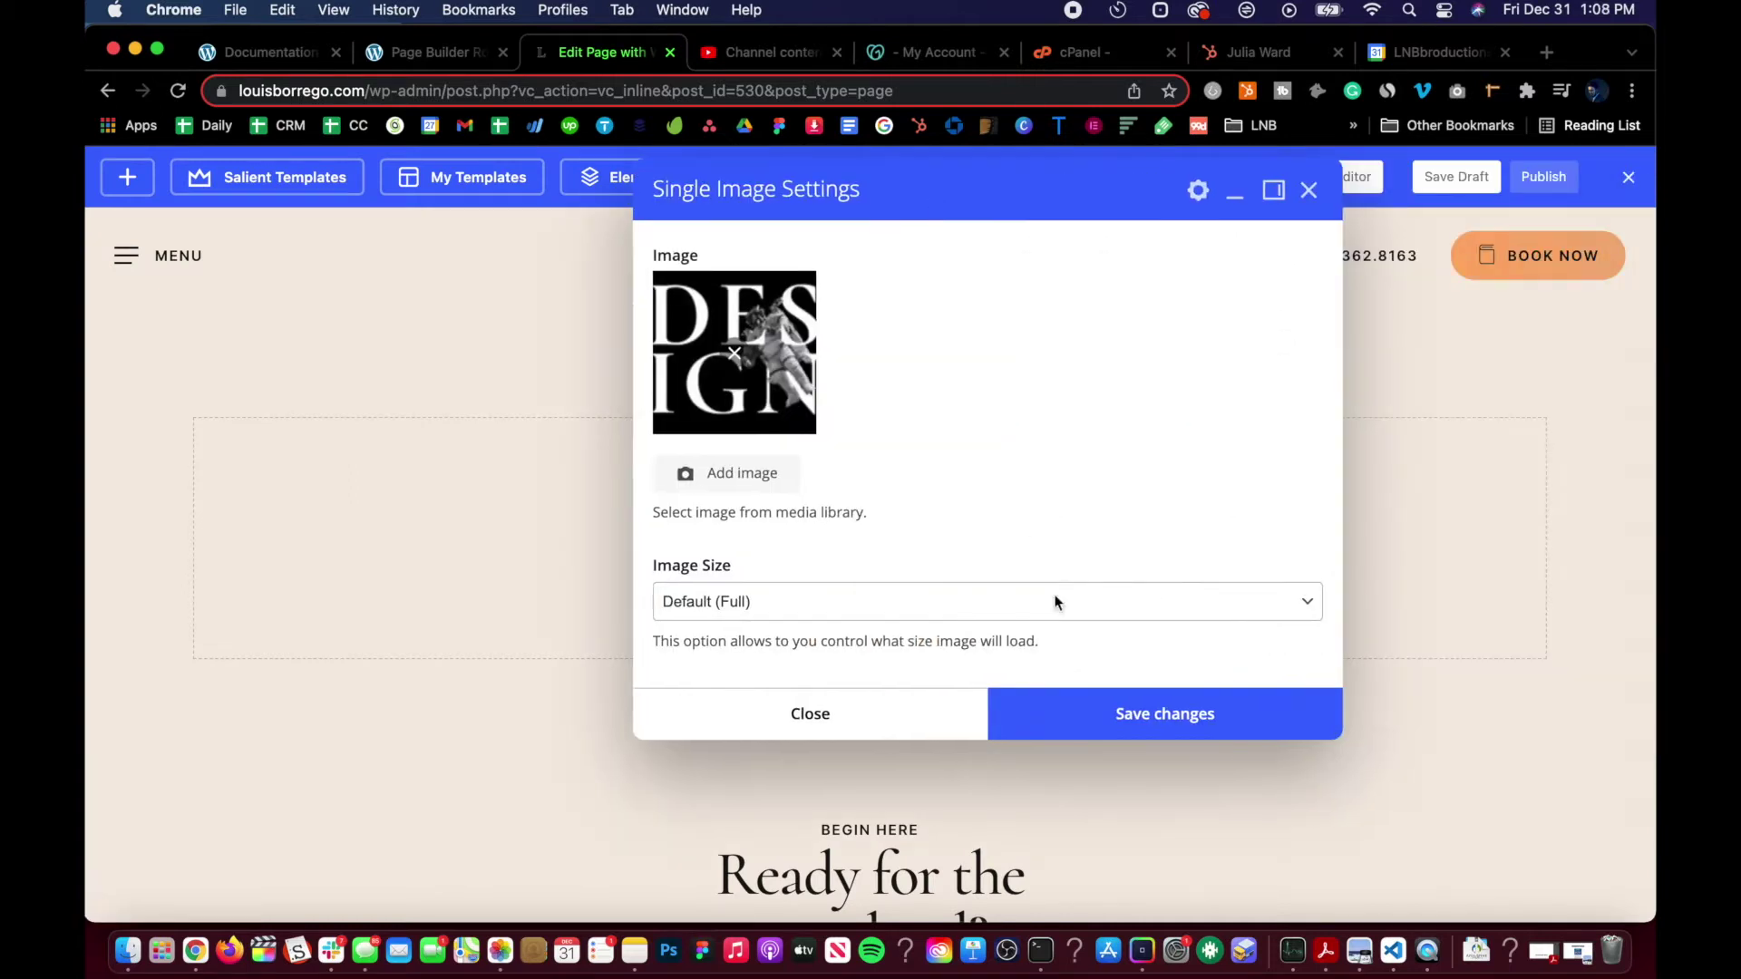
pyautogui.click(1096, 711)
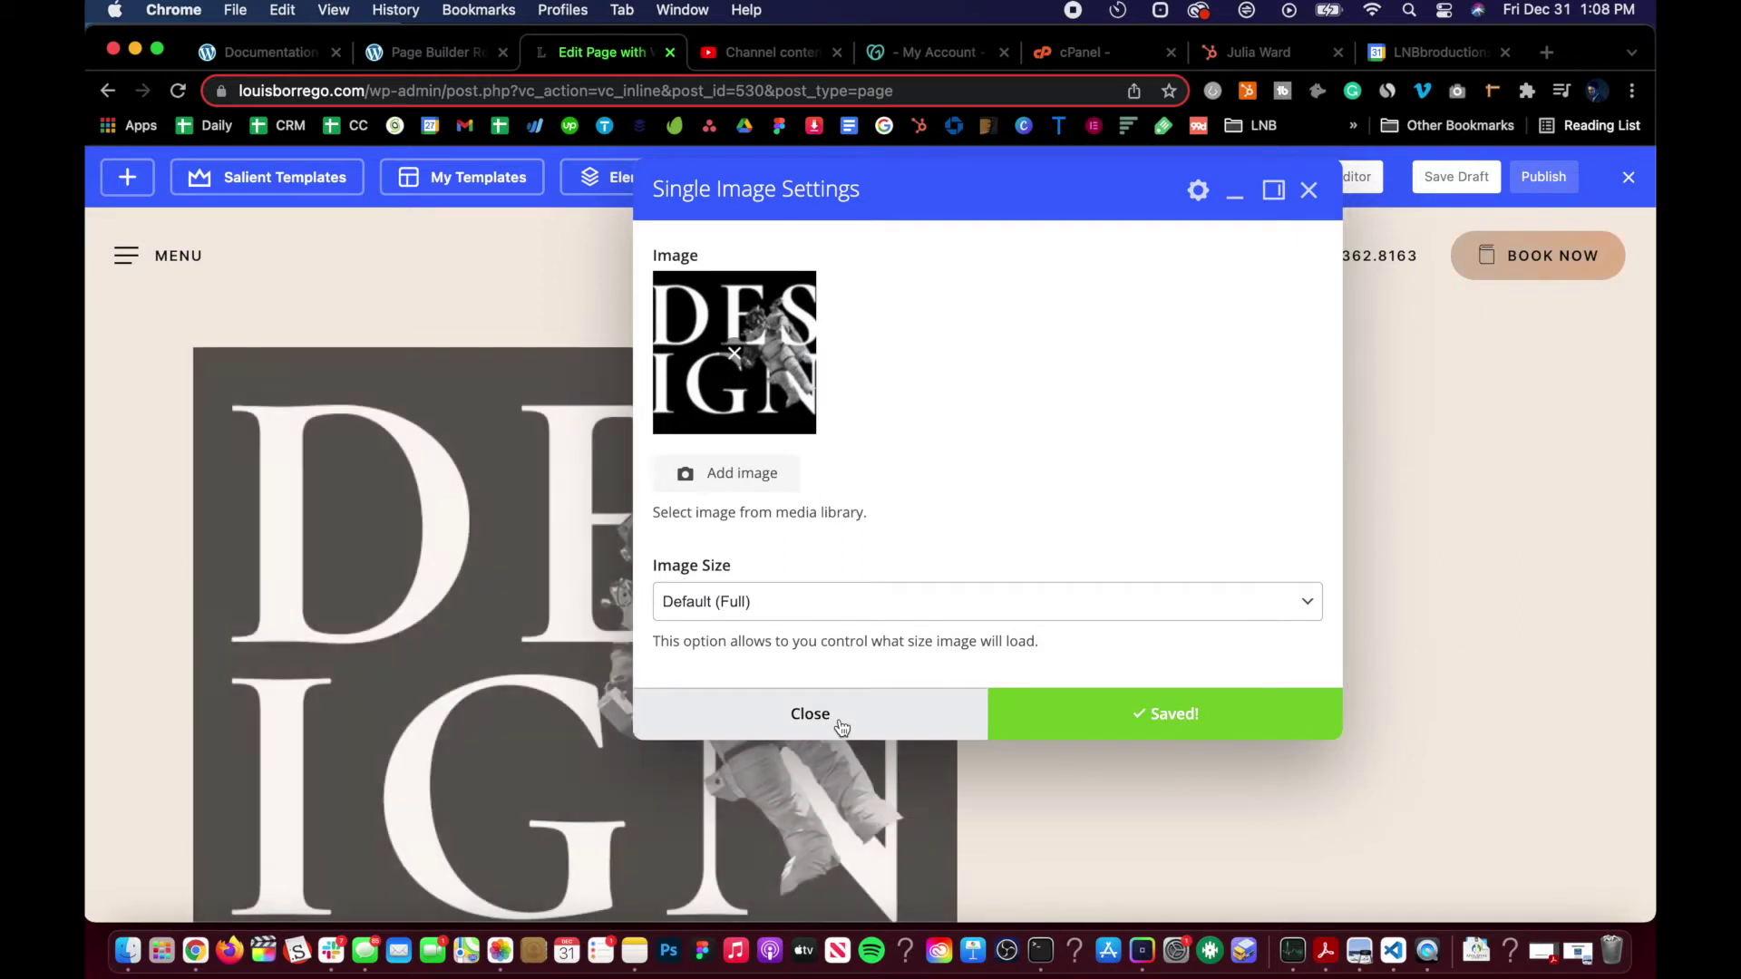
pyautogui.click(839, 720)
# - Look over the placed DESIGN image and the empty row beneath it on the page
pyautogui.scroll(-8, 598, 606)
pyautogui.scroll(4, 597, 600)
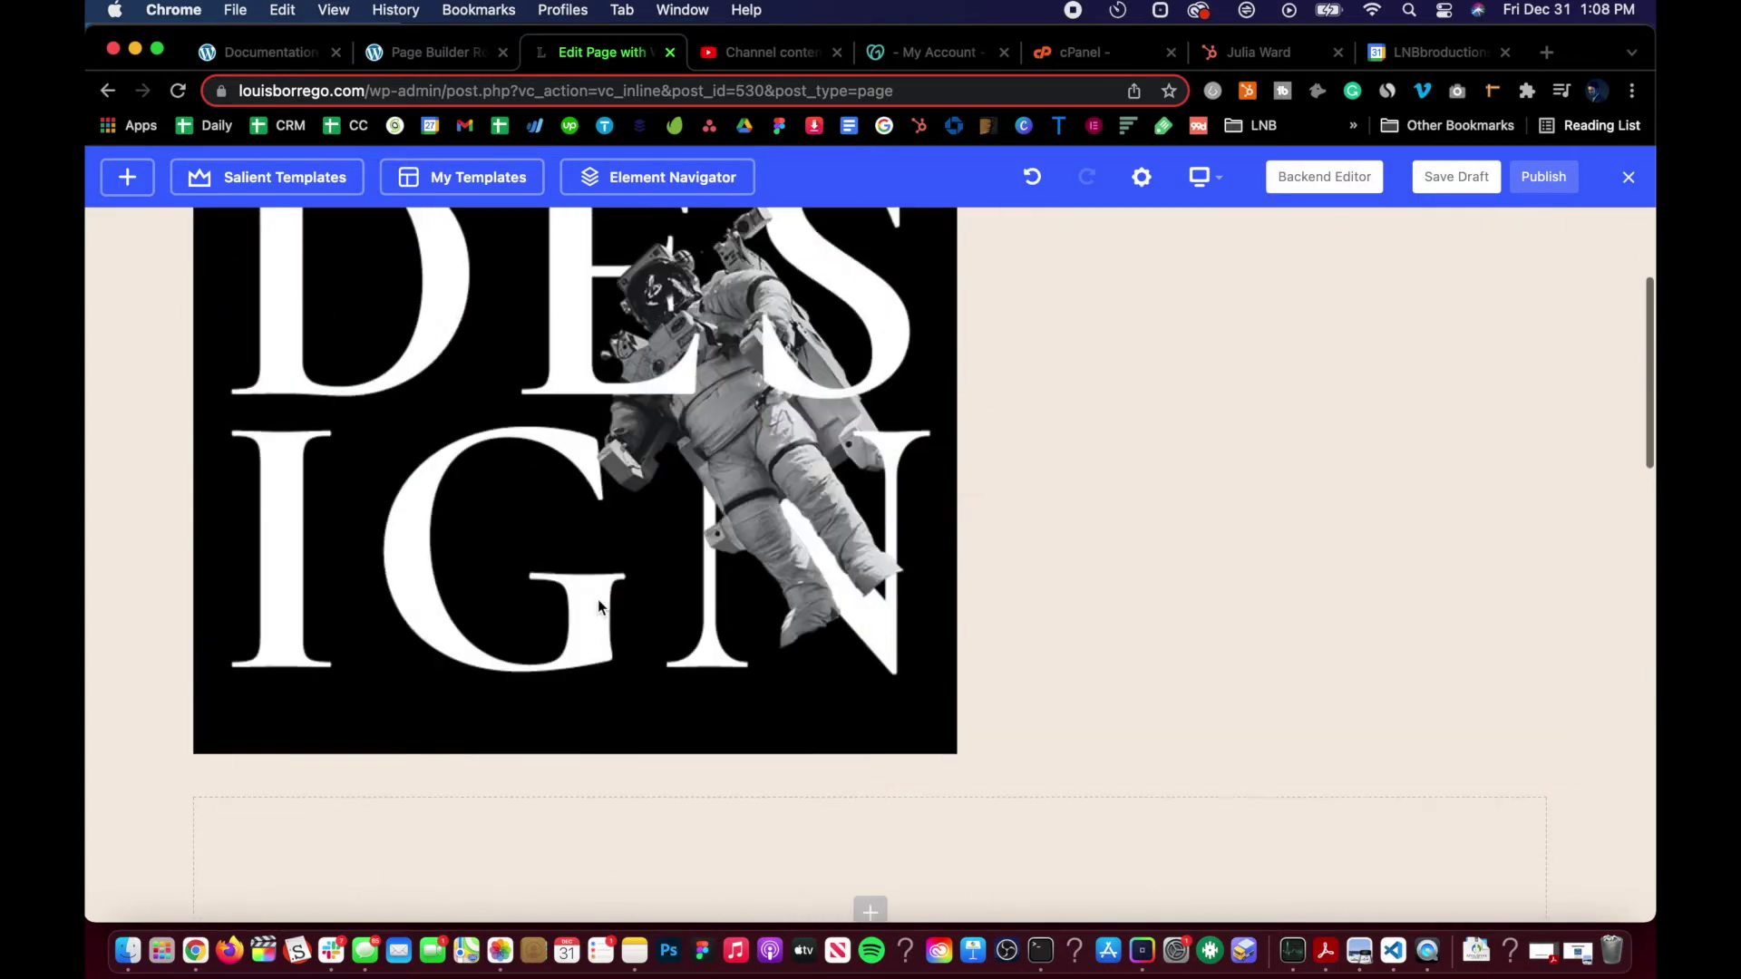
pyautogui.scroll(-3, 597, 600)
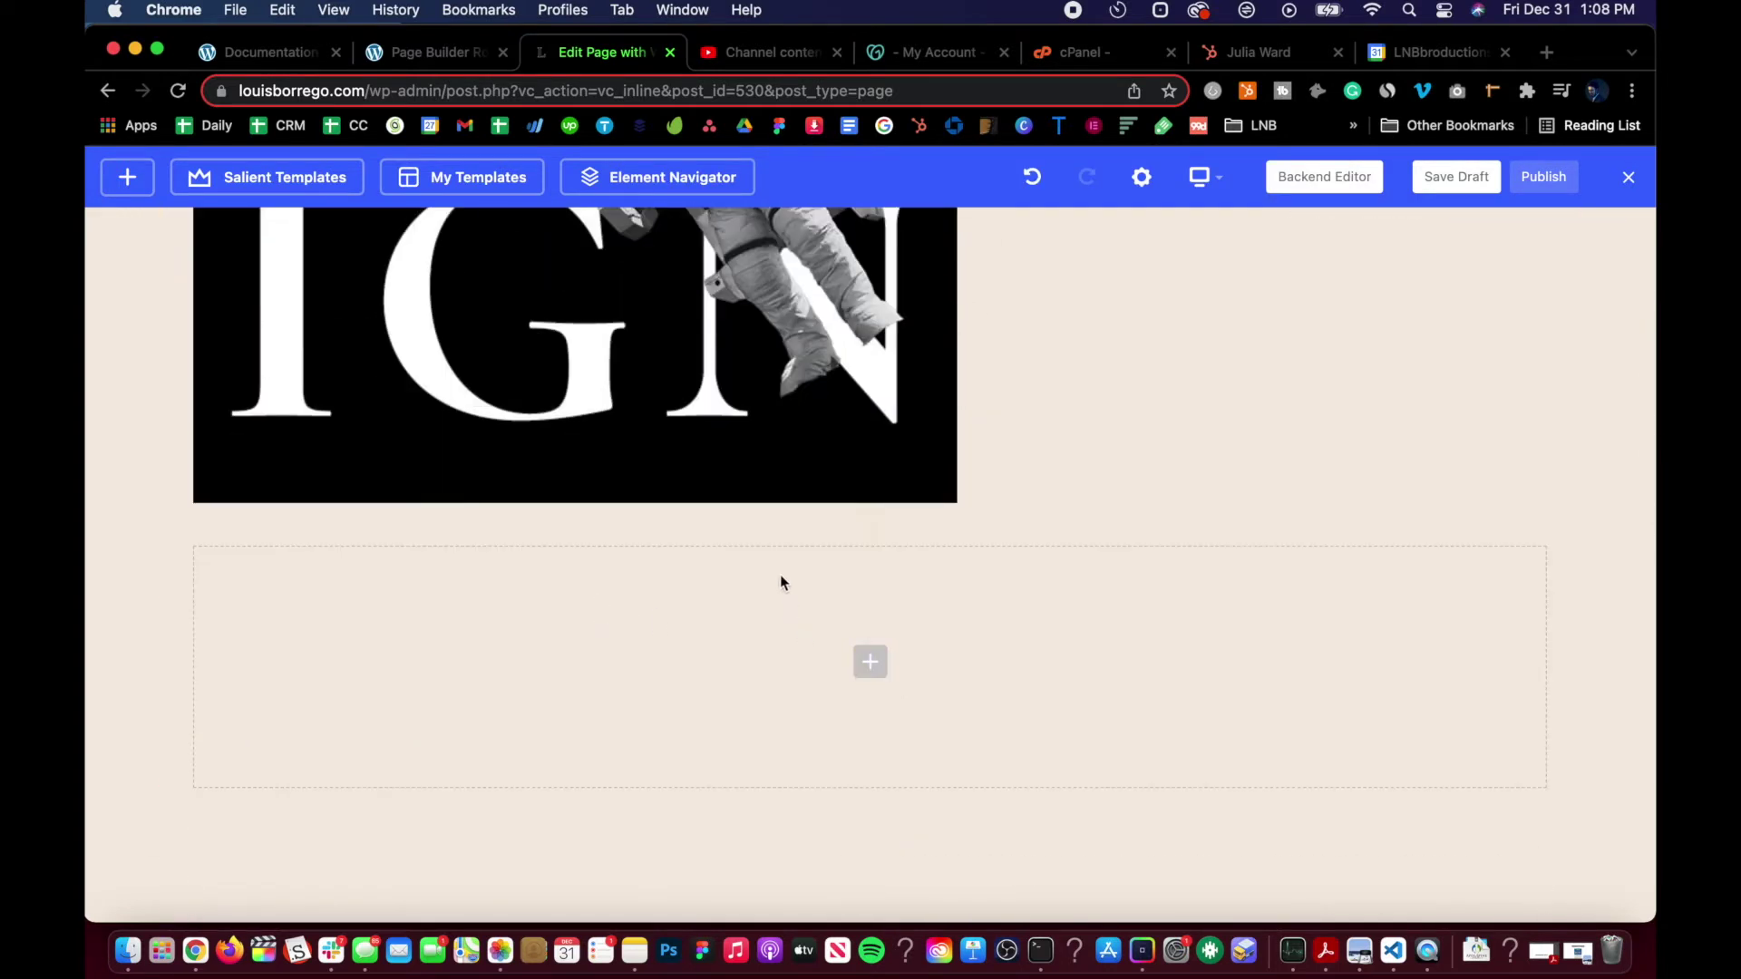
pyautogui.scroll(5, 780, 574)
pyautogui.scroll(-2, 689, 511)
pyautogui.scroll(-3, 689, 515)
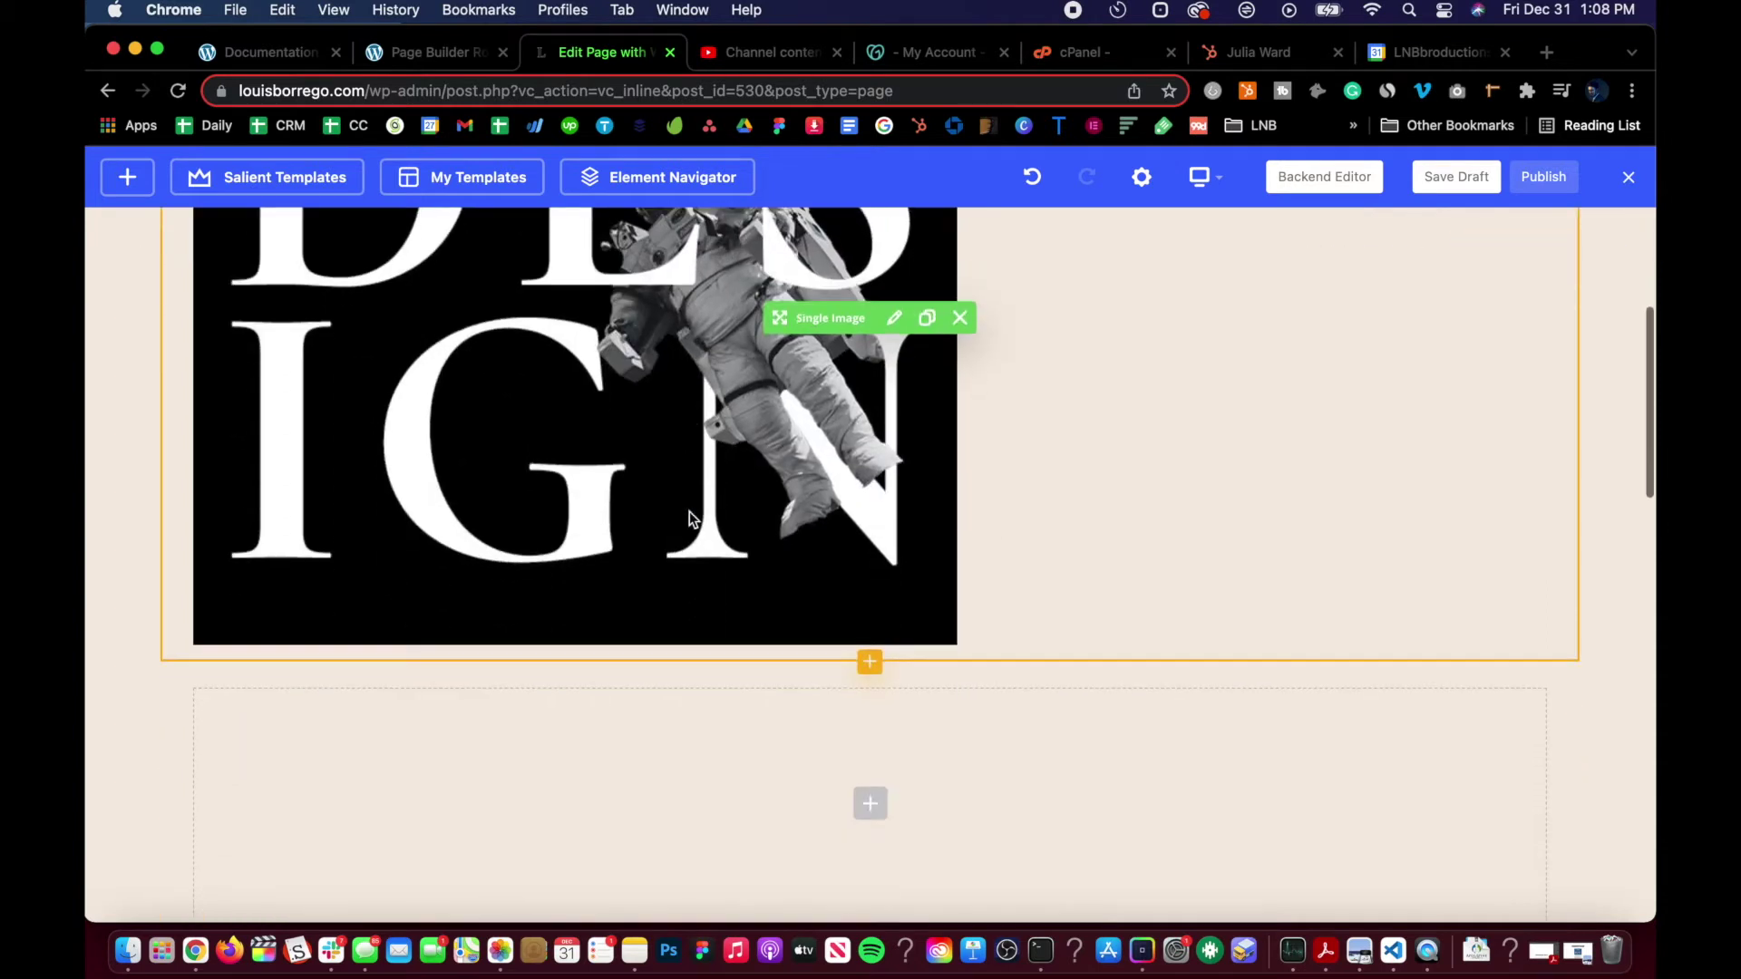
pyautogui.scroll(-4, 689, 515)
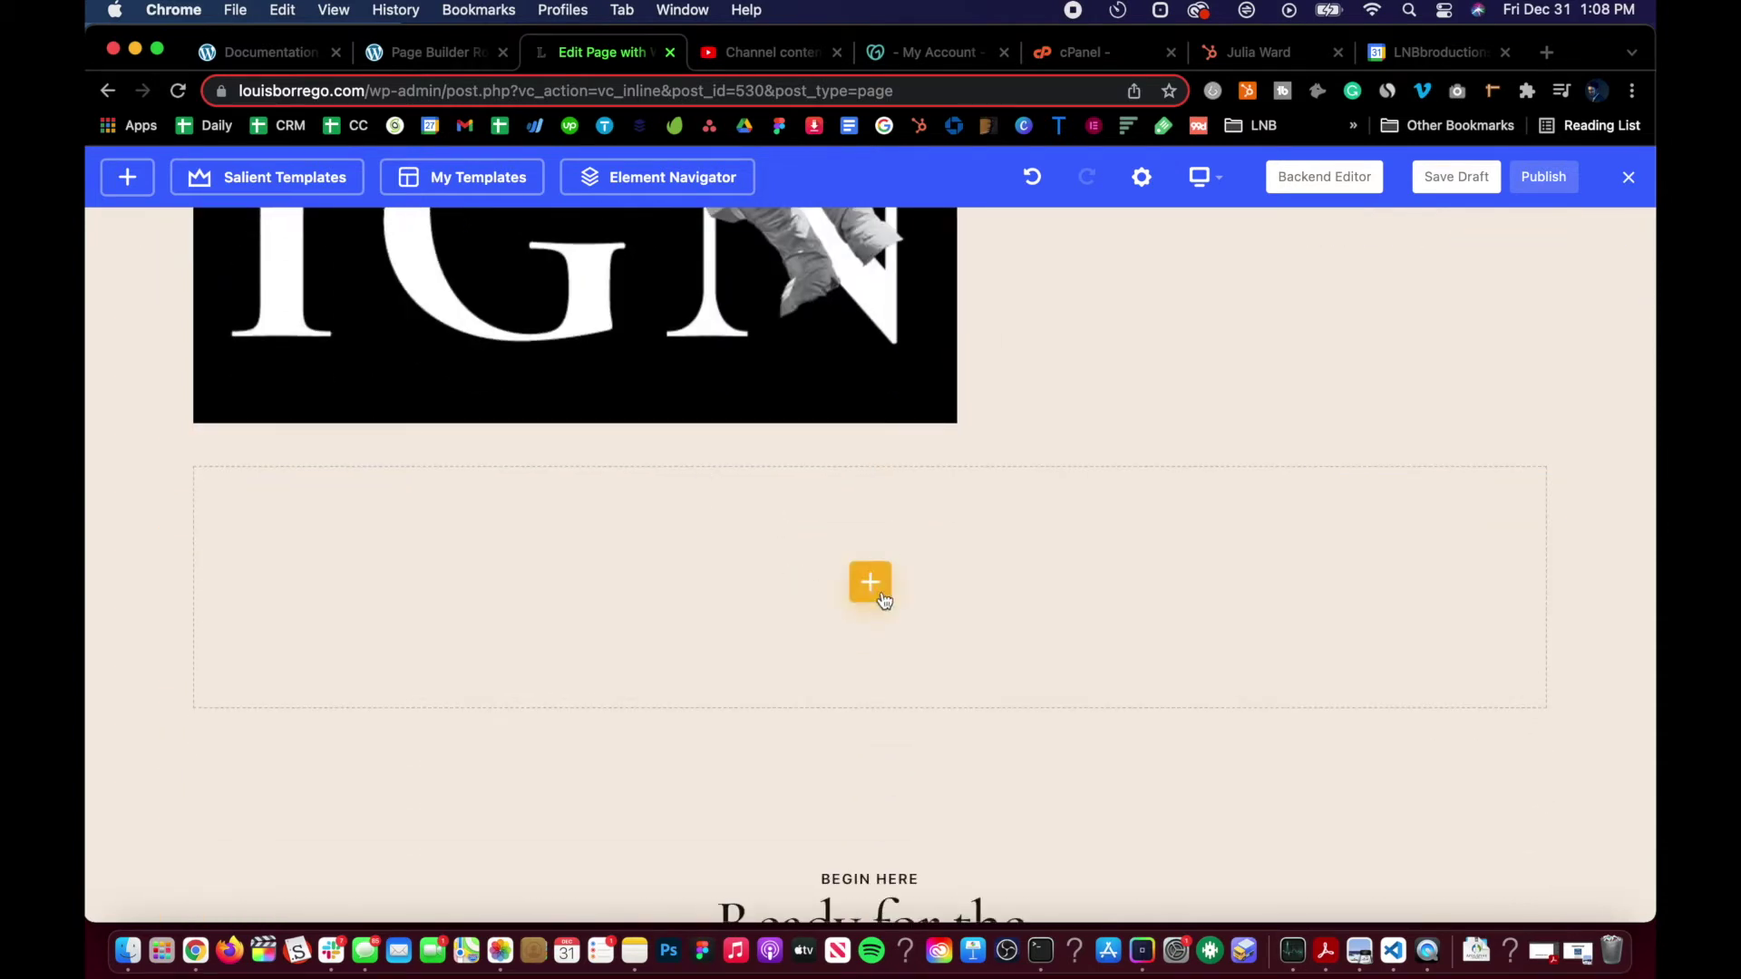
pyautogui.click(871, 584)
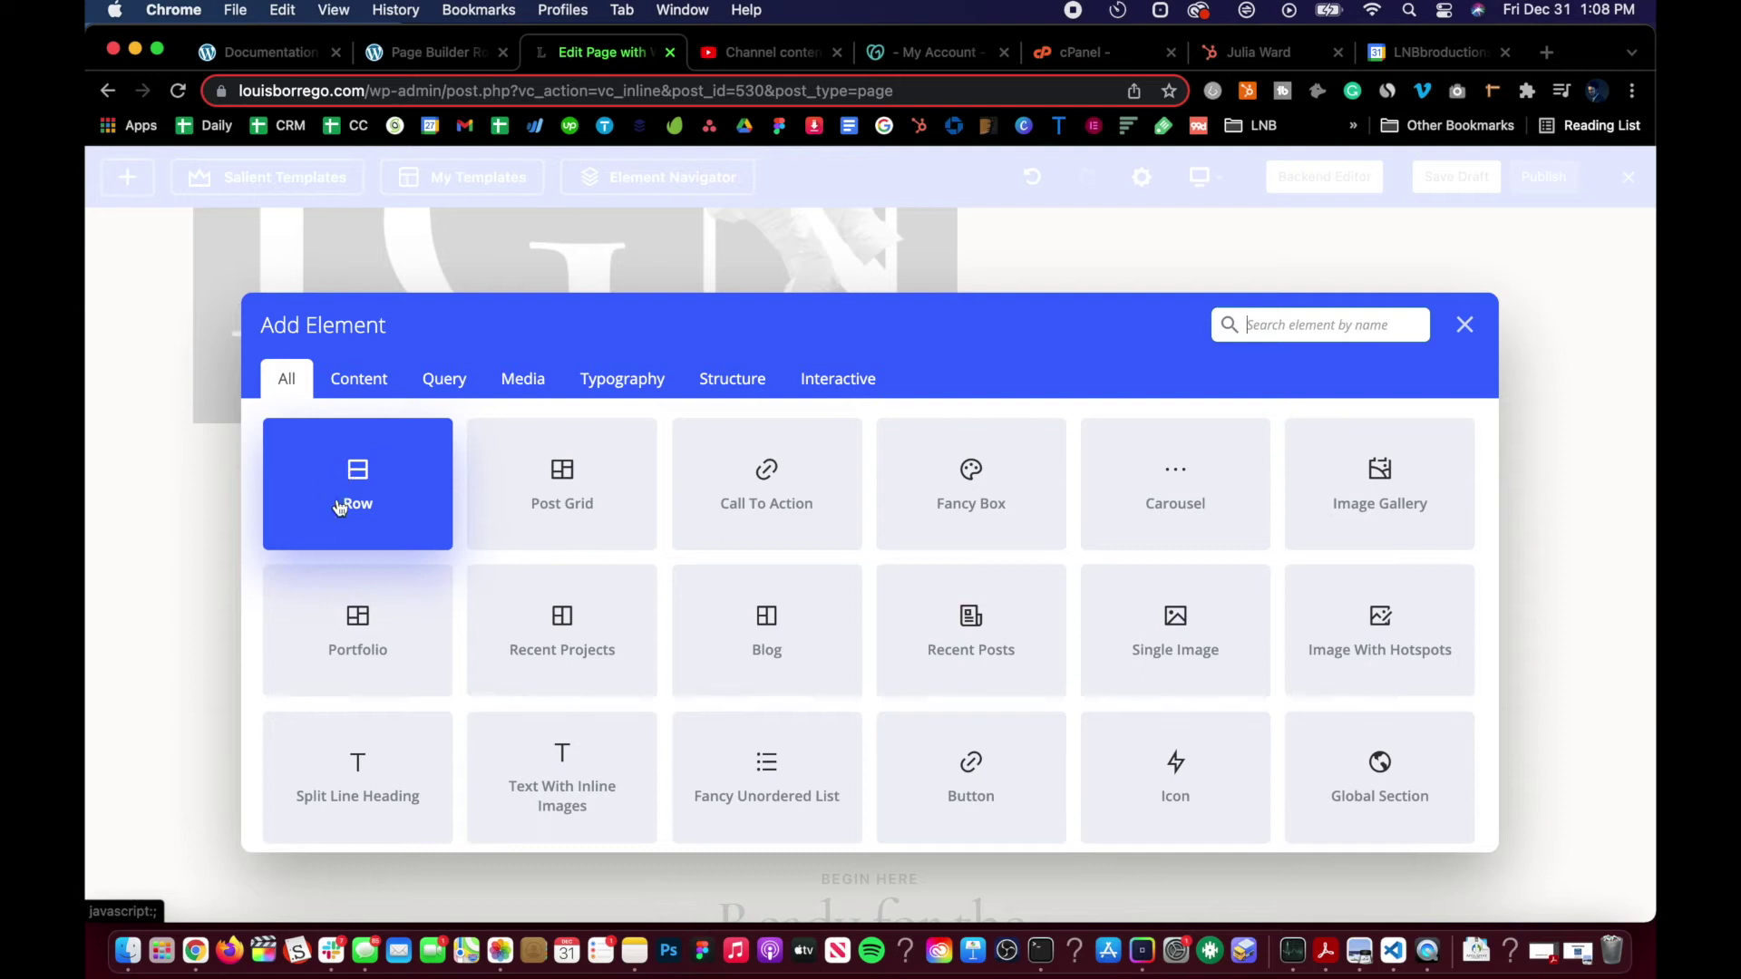
pyautogui.scroll(-3, 689, 743)
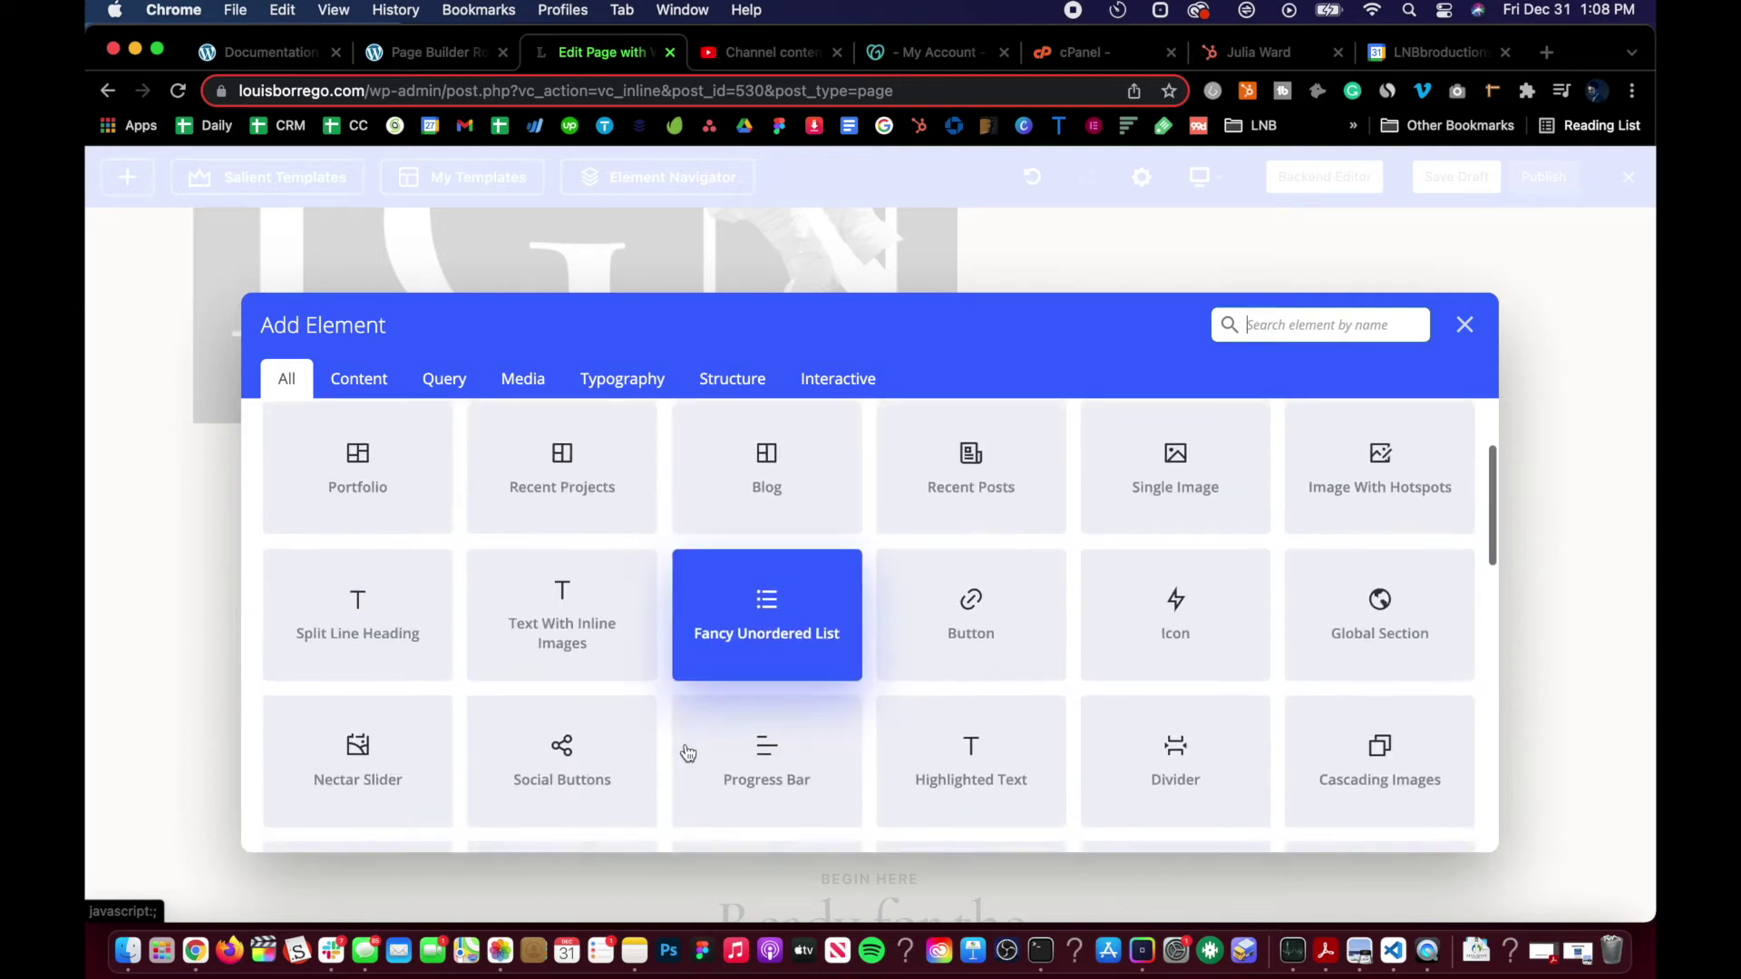
pyautogui.click(1464, 329)
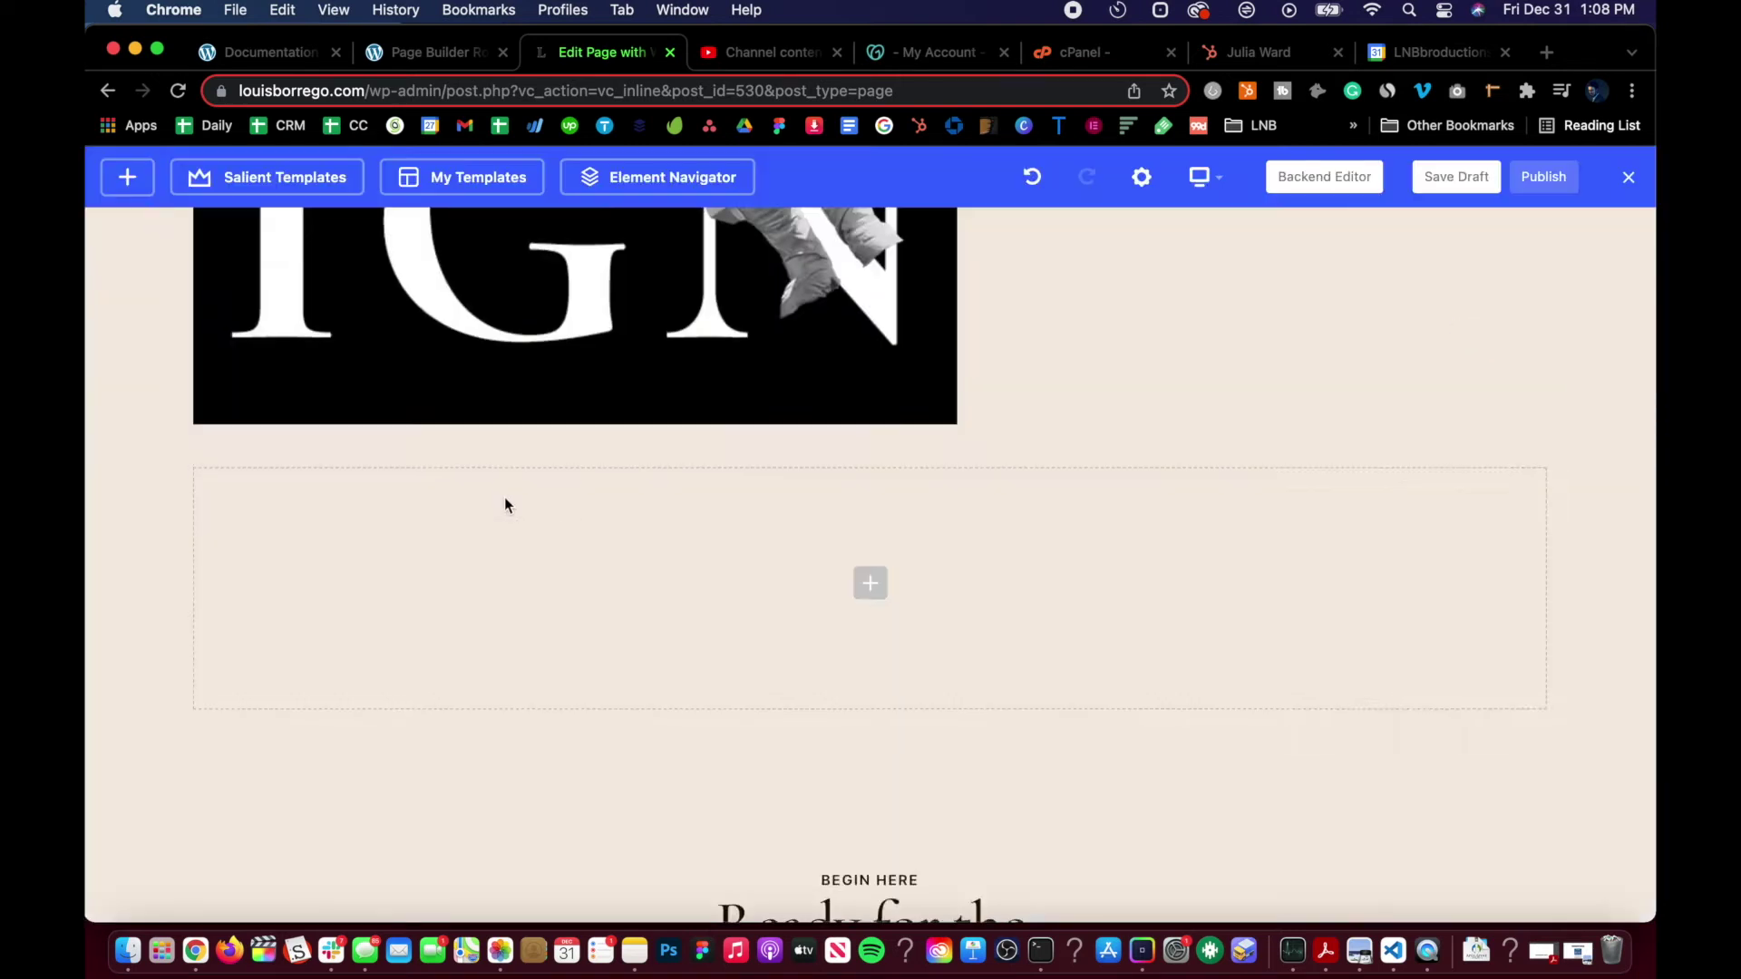
# - Open the settings of the row holding the DESIGN image to view its structure options
pyautogui.scroll(10, 504, 498)
pyautogui.scroll(-2, 417, 535)
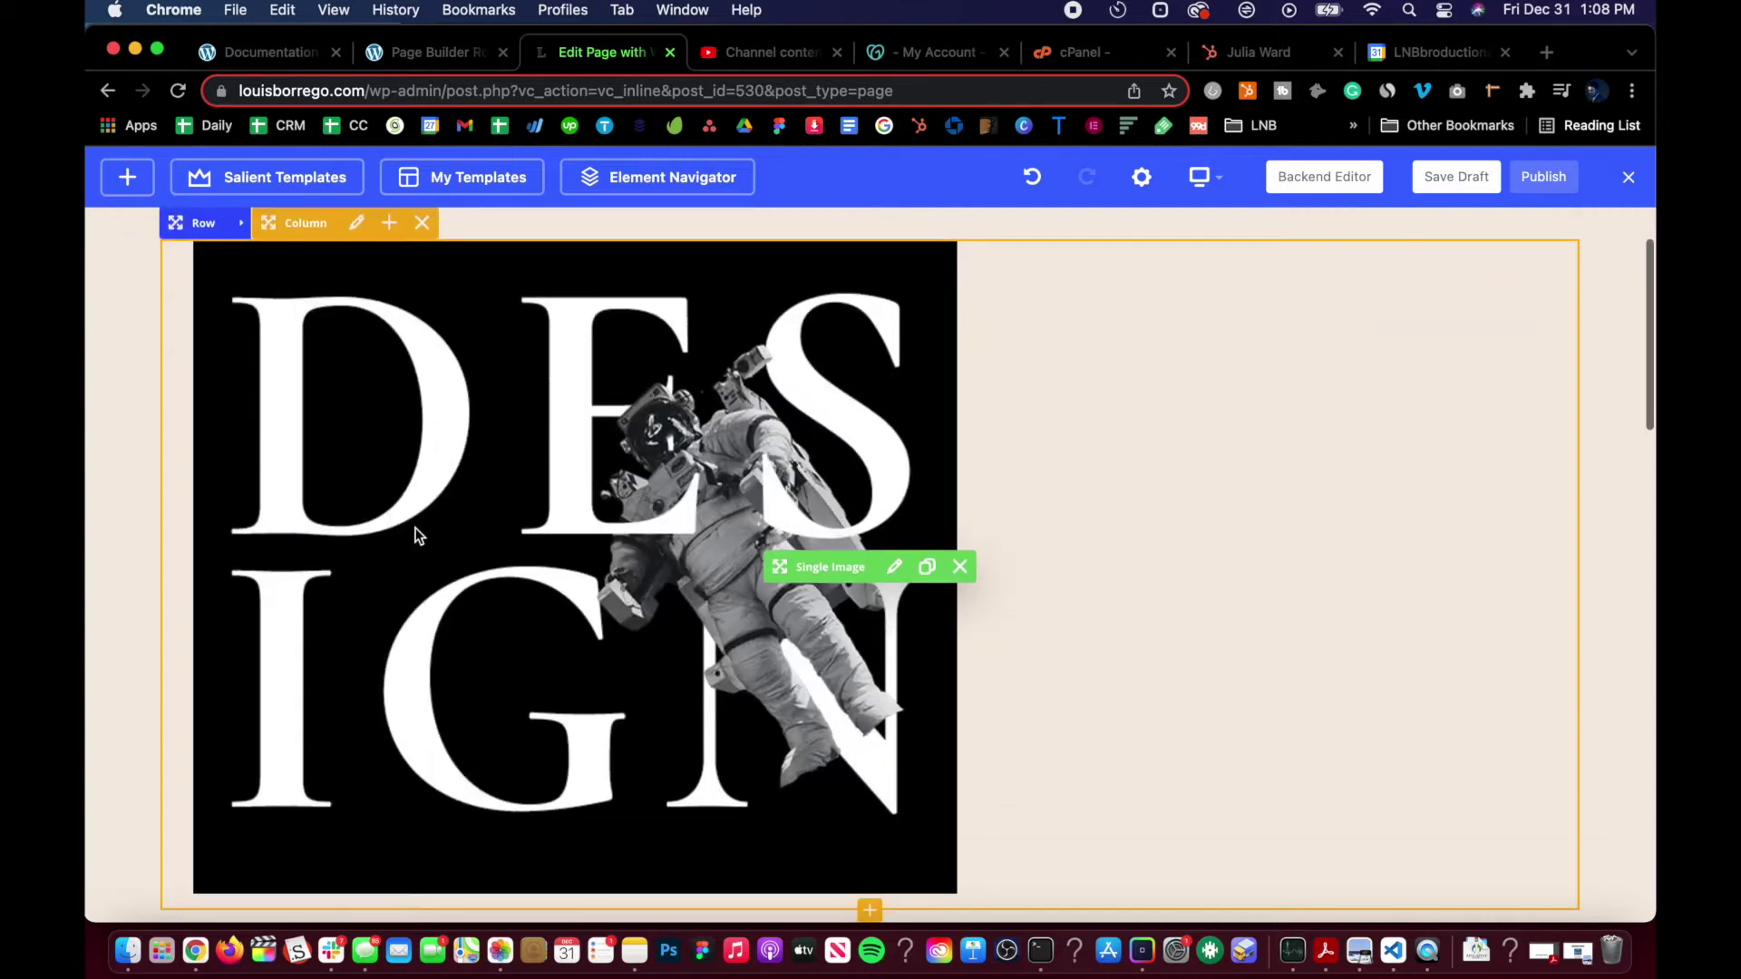
pyautogui.scroll(2, 417, 535)
pyautogui.scroll(-5, 762, 431)
pyautogui.scroll(5, 762, 432)
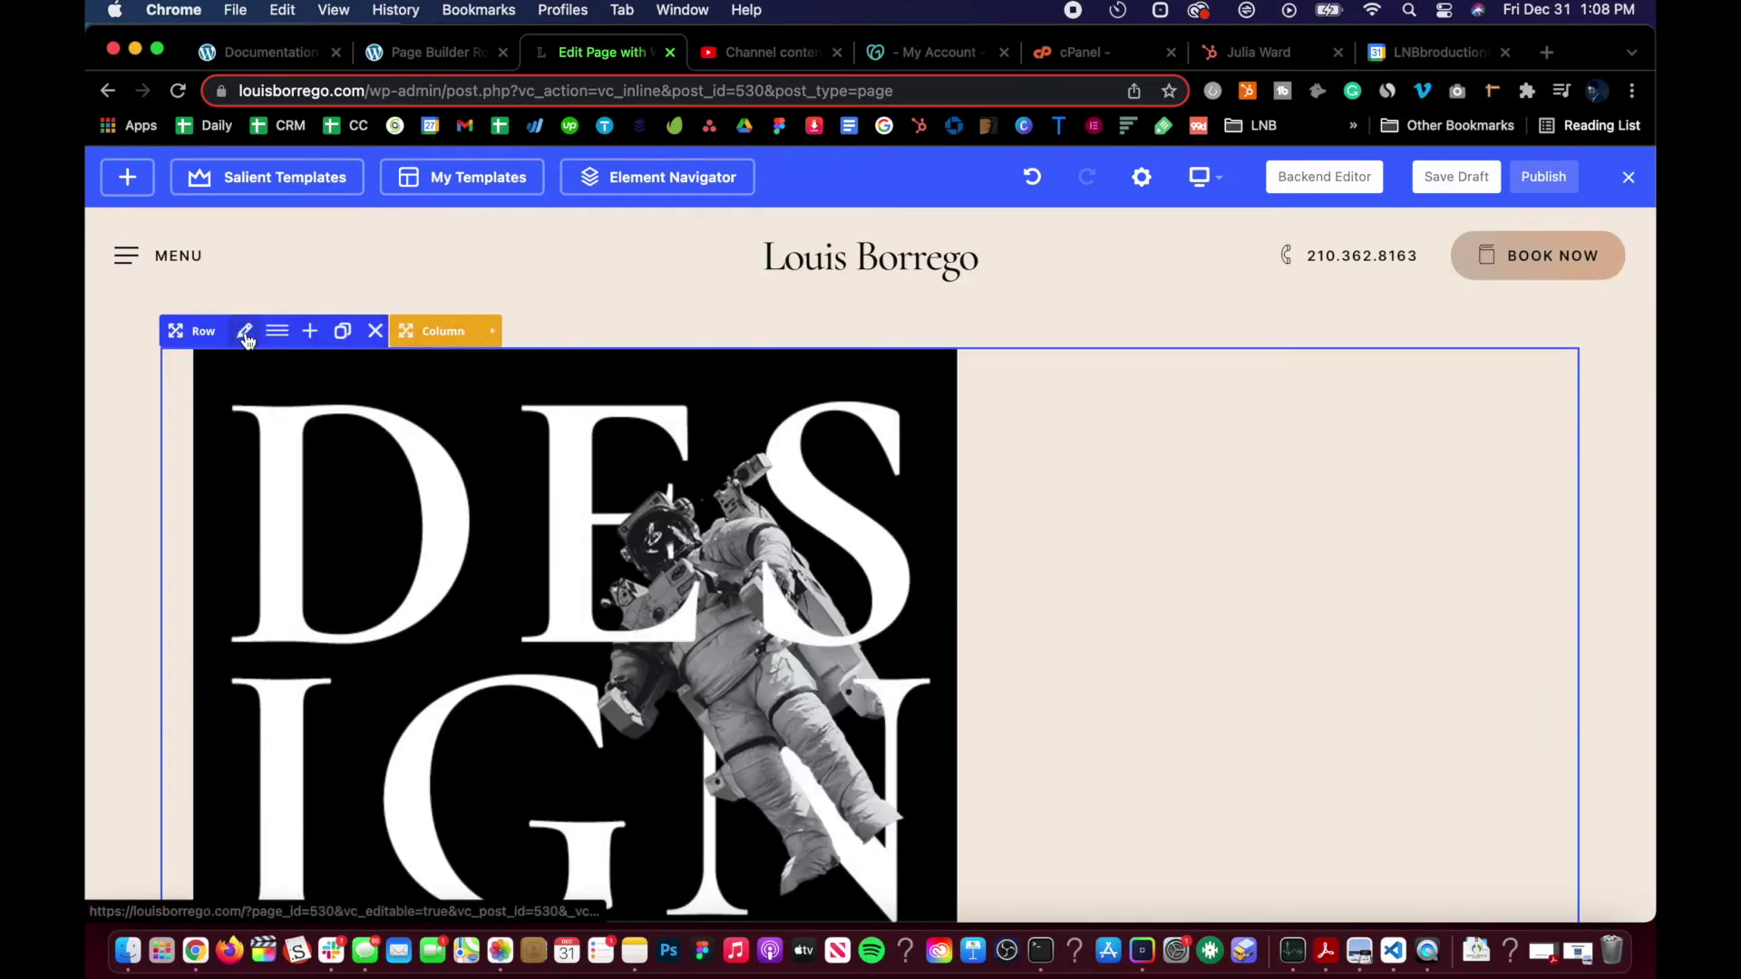
pyautogui.click(245, 332)
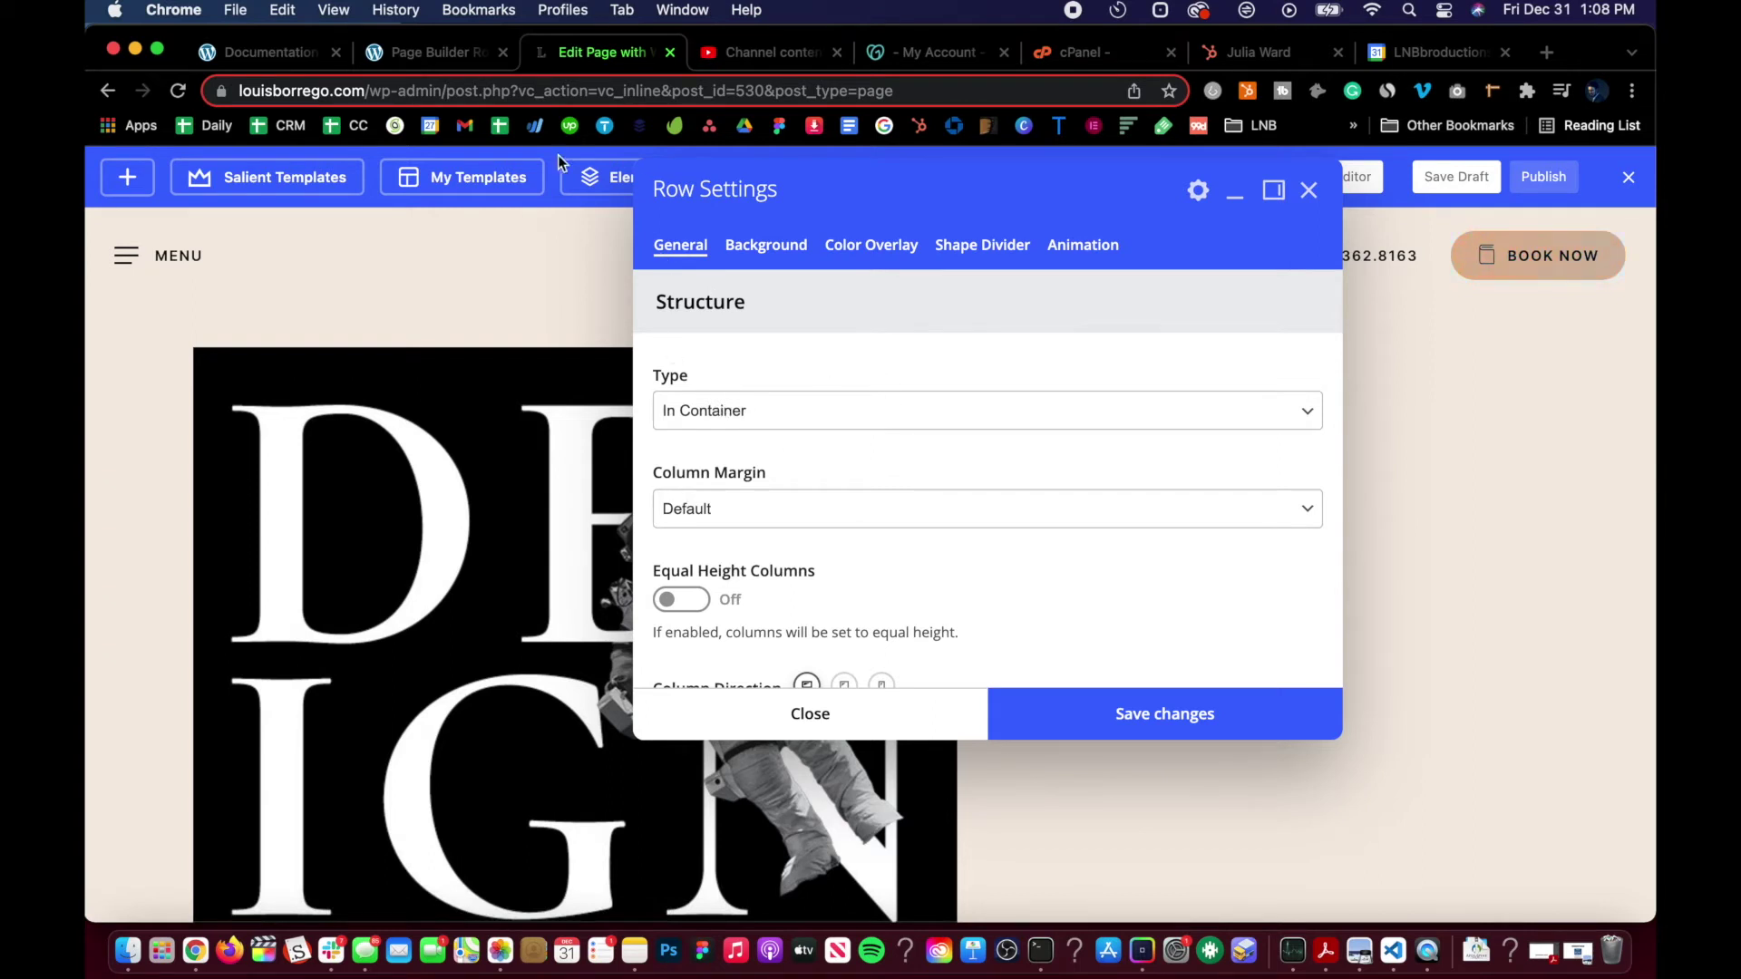
# - In the Page Builder Row documentation tab, read the "In Container" row type example and its description of background and bottom margin
pyautogui.click(403, 57)
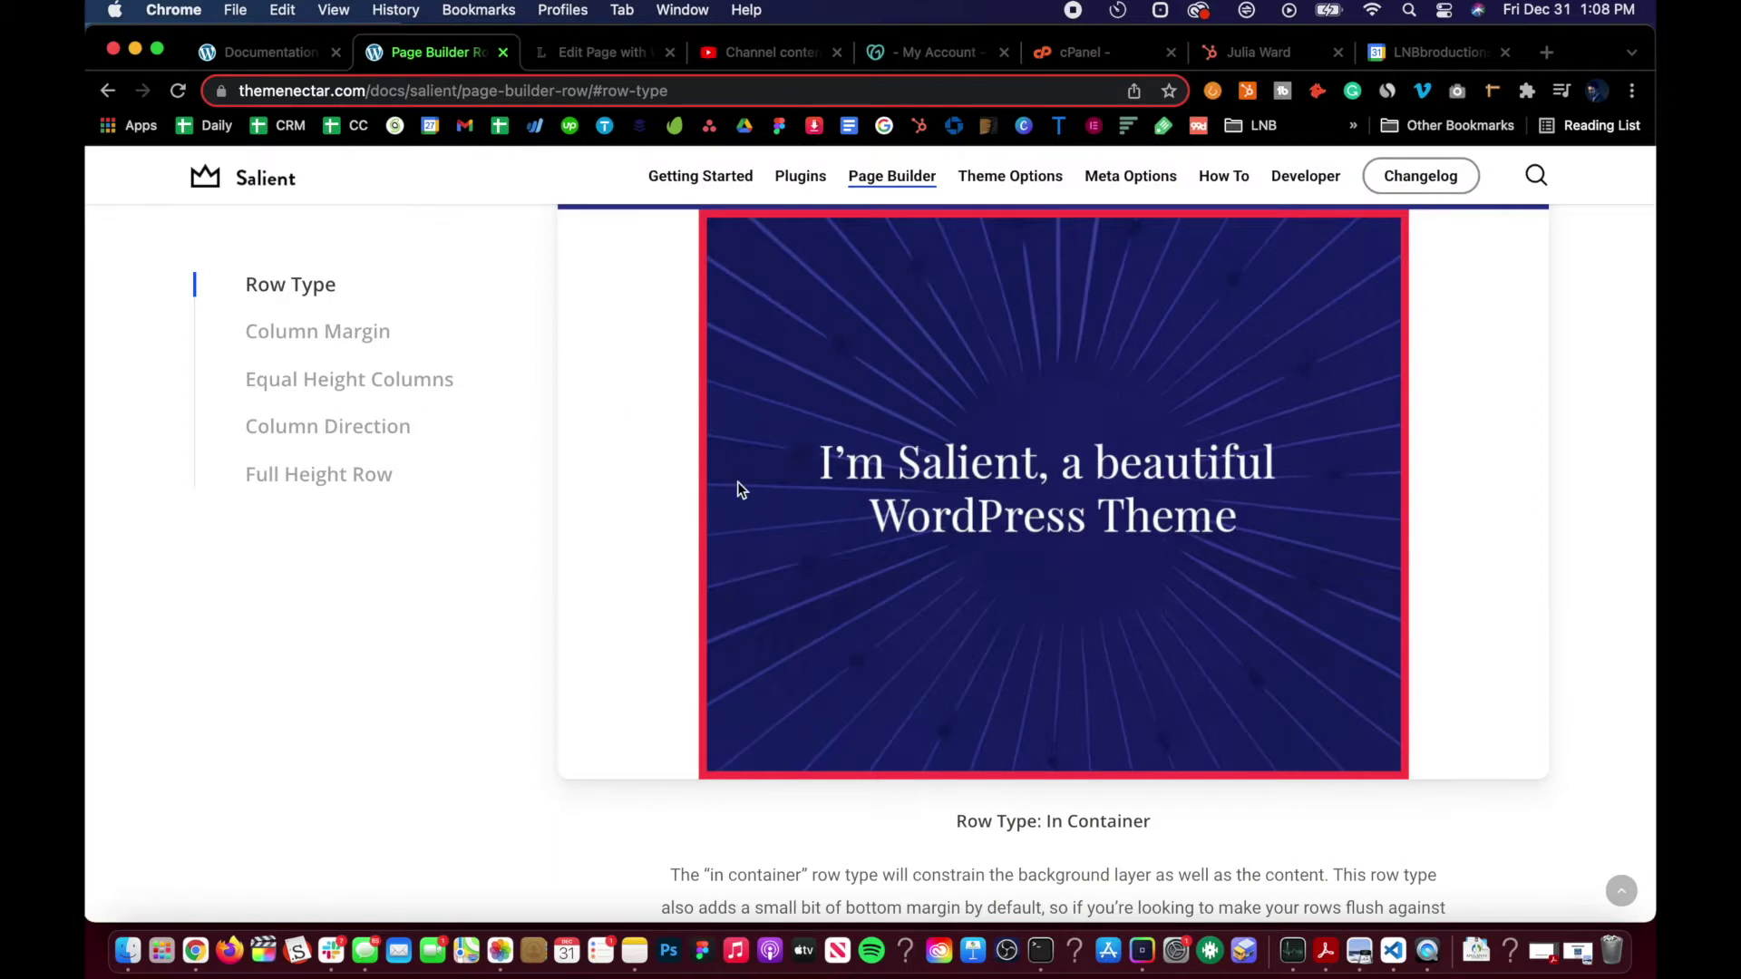
pyautogui.scroll(3, 737, 481)
pyautogui.scroll(-3, 916, 676)
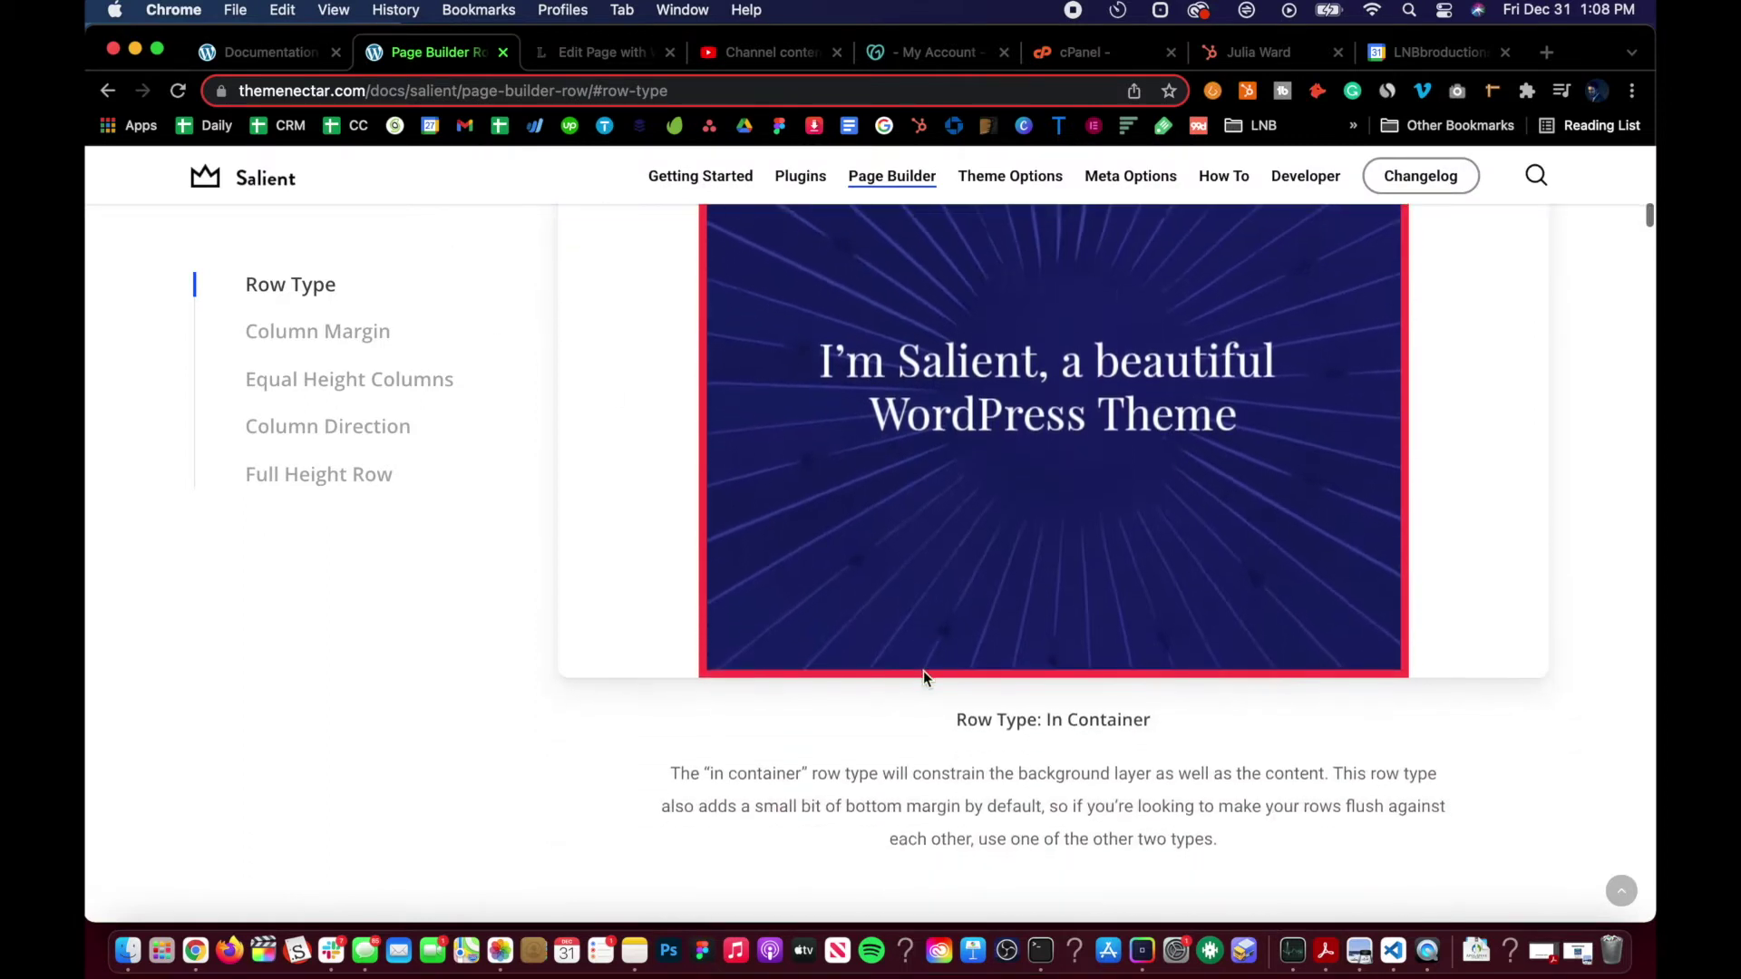
pyautogui.scroll(-2, 923, 671)
pyautogui.scroll(-1, 778, 718)
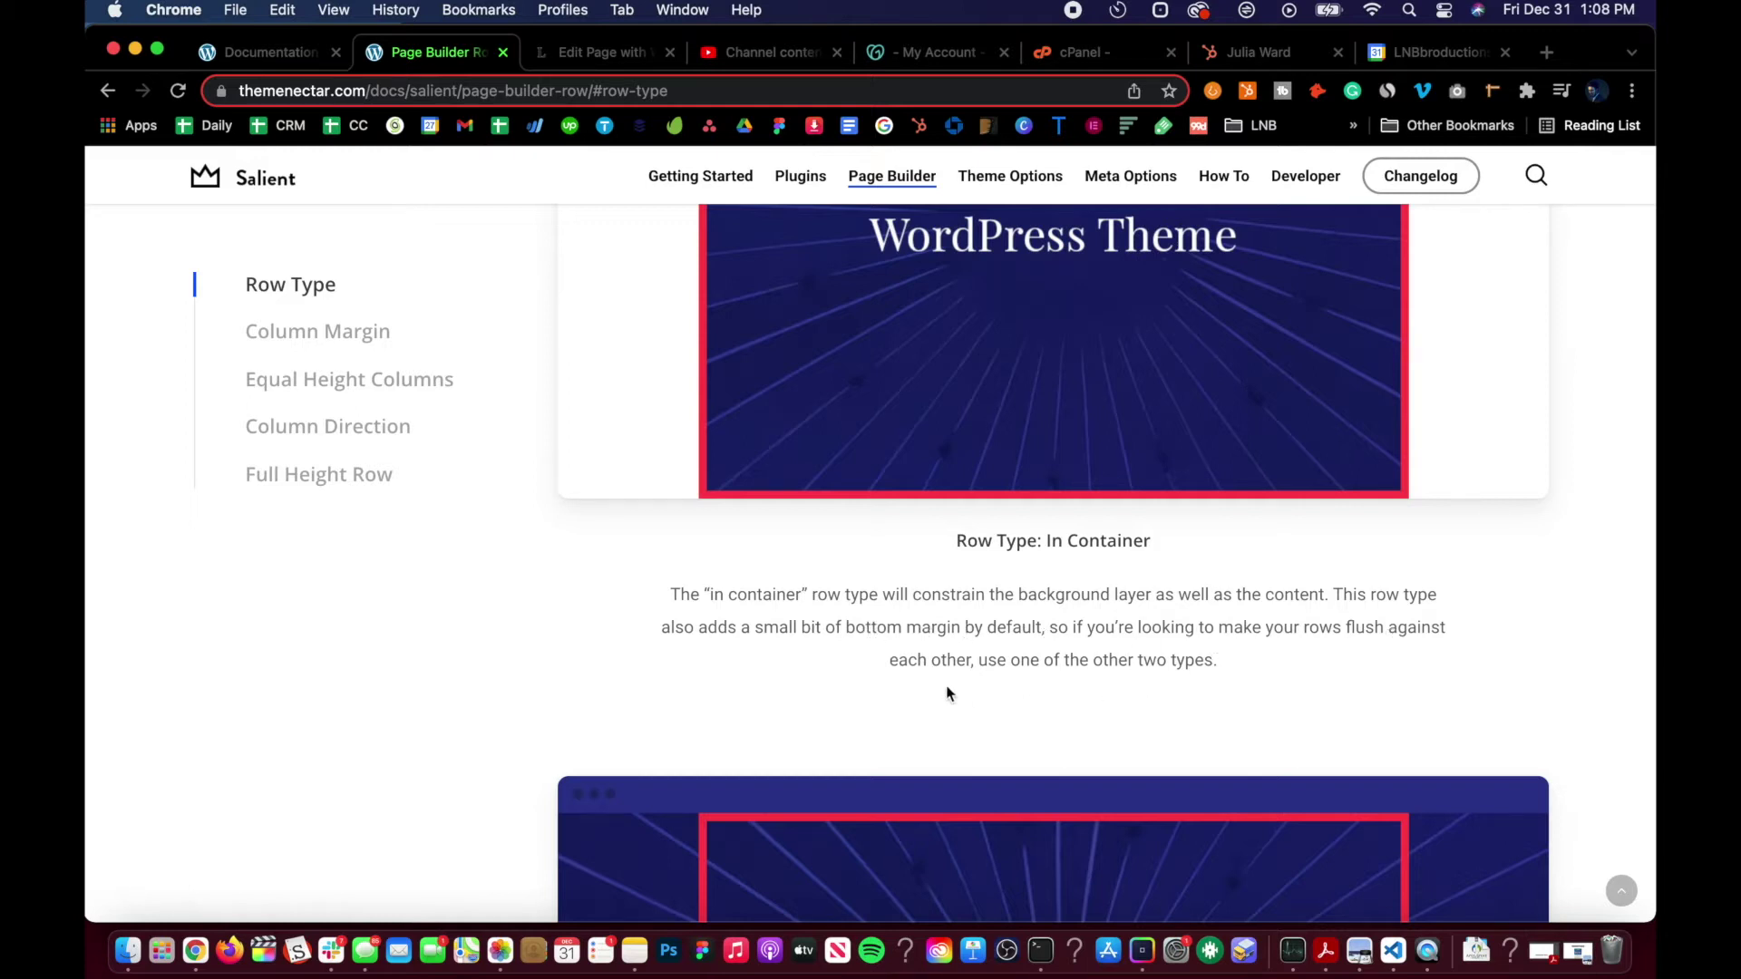
pyautogui.scroll(-10, 1098, 667)
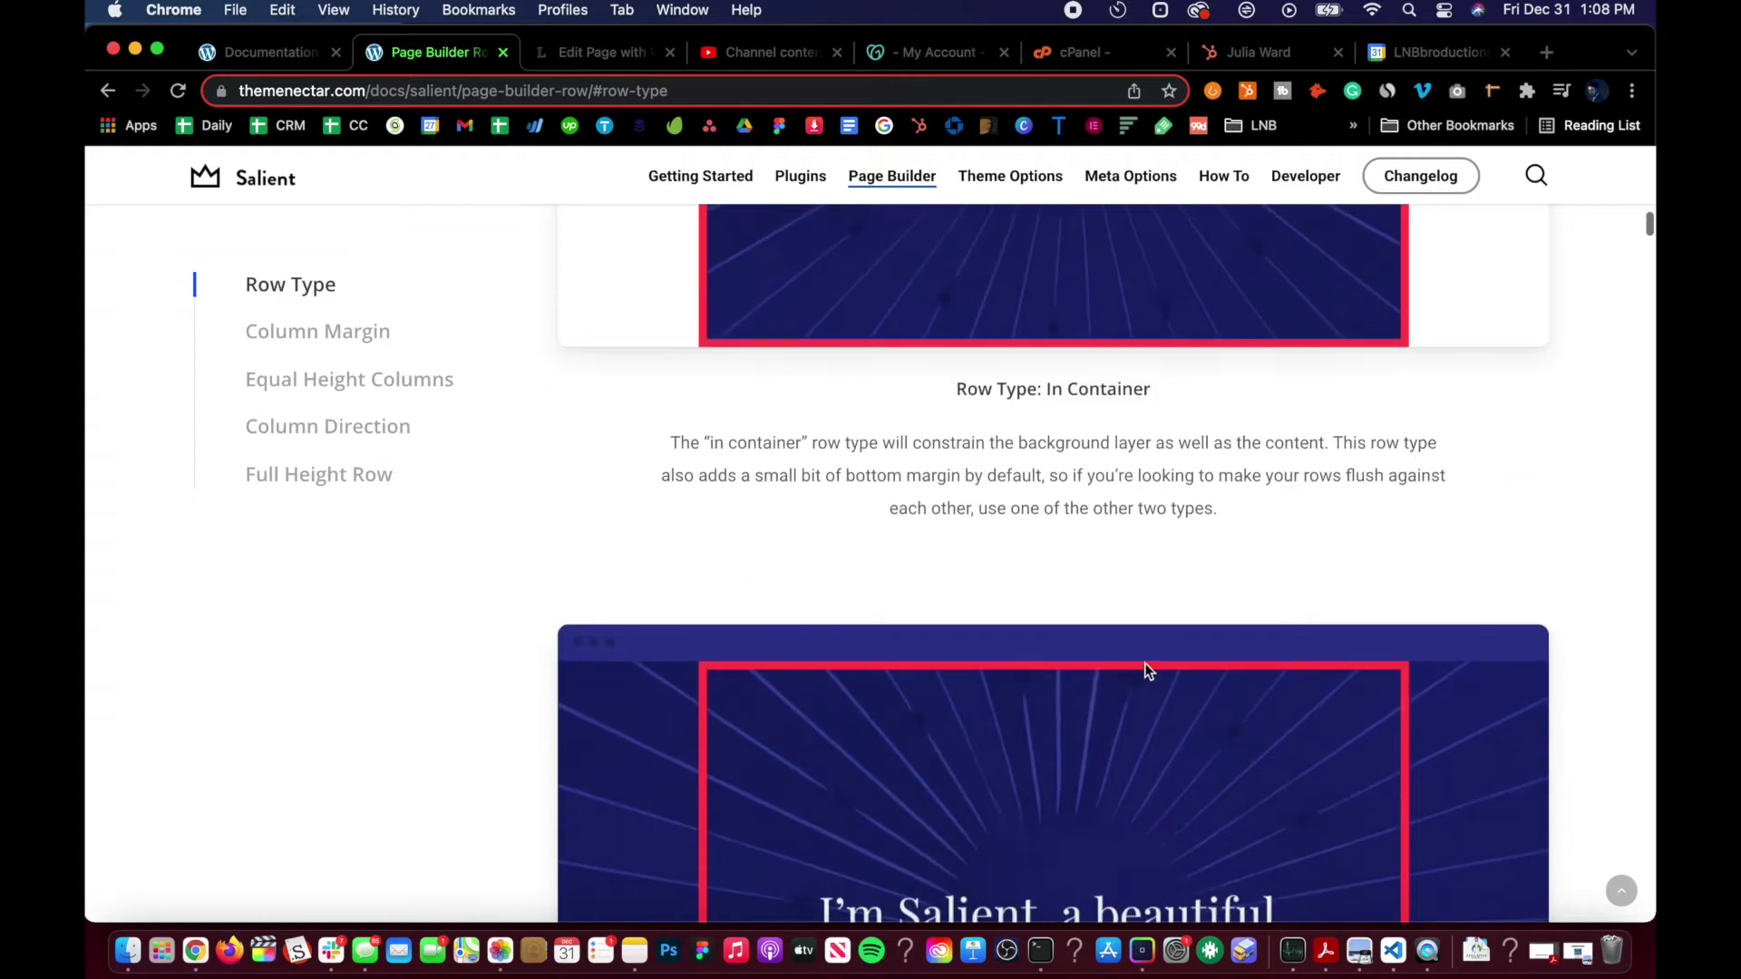
pyautogui.scroll(8, 819, 713)
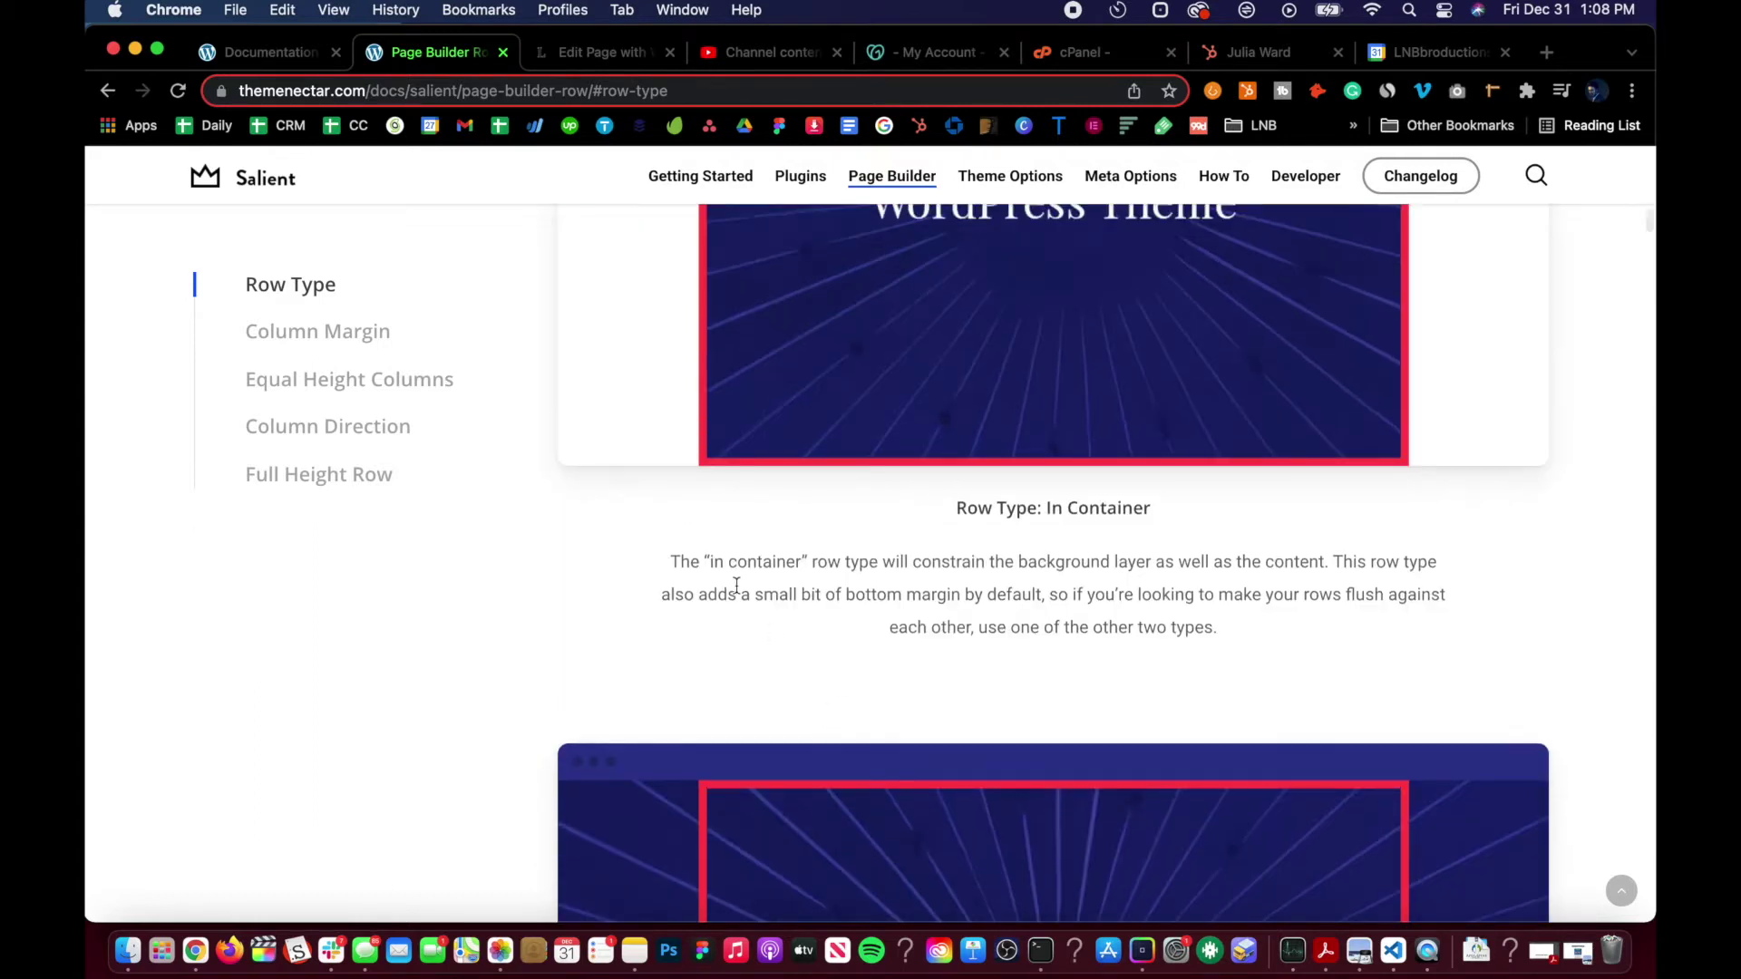
pyautogui.moveTo(1241, 595); pyautogui.dragTo(625, 514)
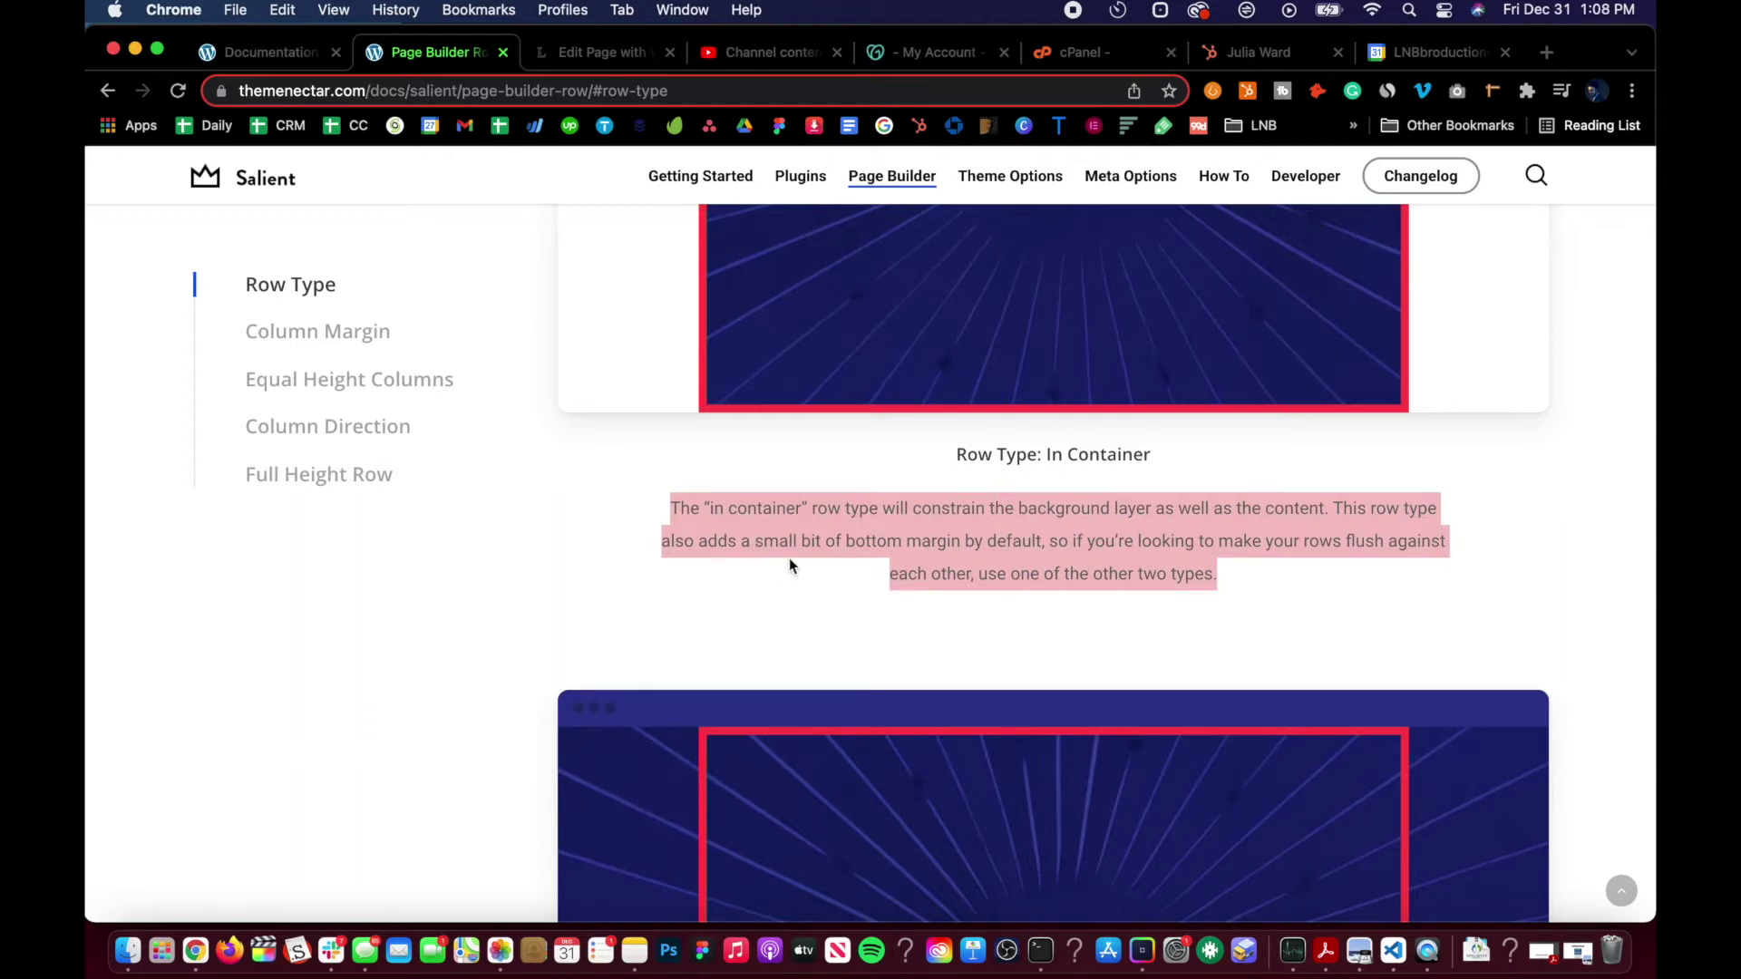
pyautogui.click(1253, 593)
pyautogui.moveTo(1253, 594); pyautogui.dragTo(604, 517)
pyautogui.click(602, 516)
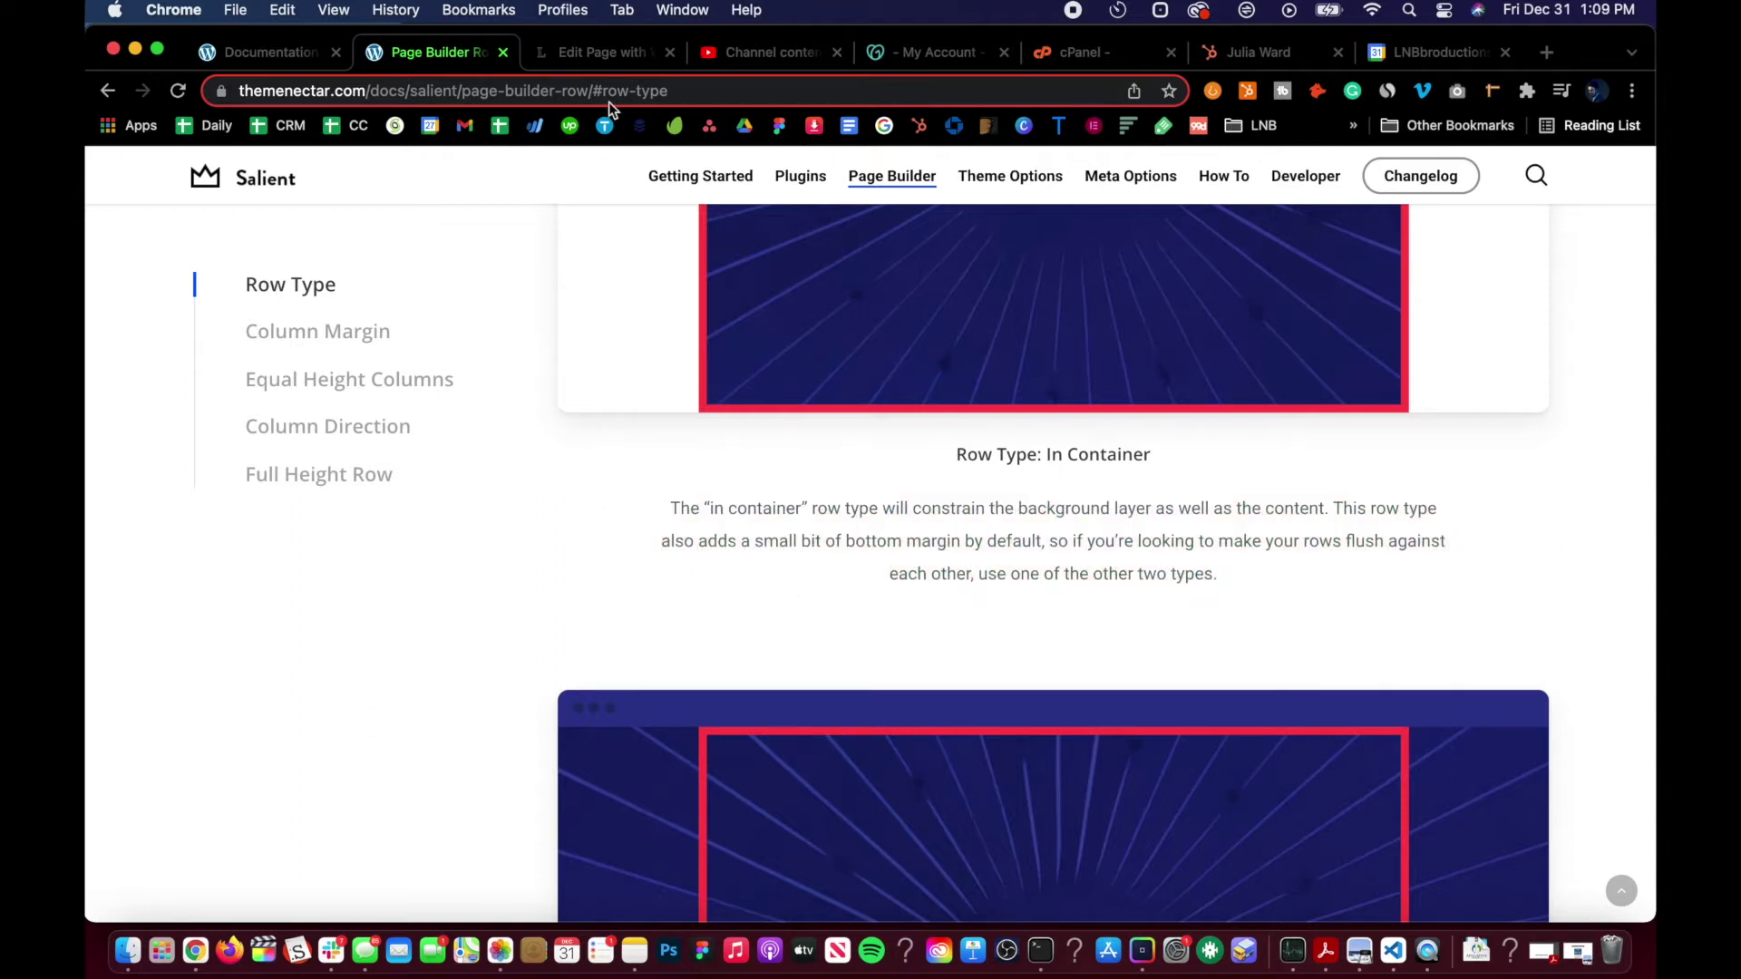
# - Back in the page editor tab, save the image row with its In Container type and clone the row
pyautogui.click(602, 53)
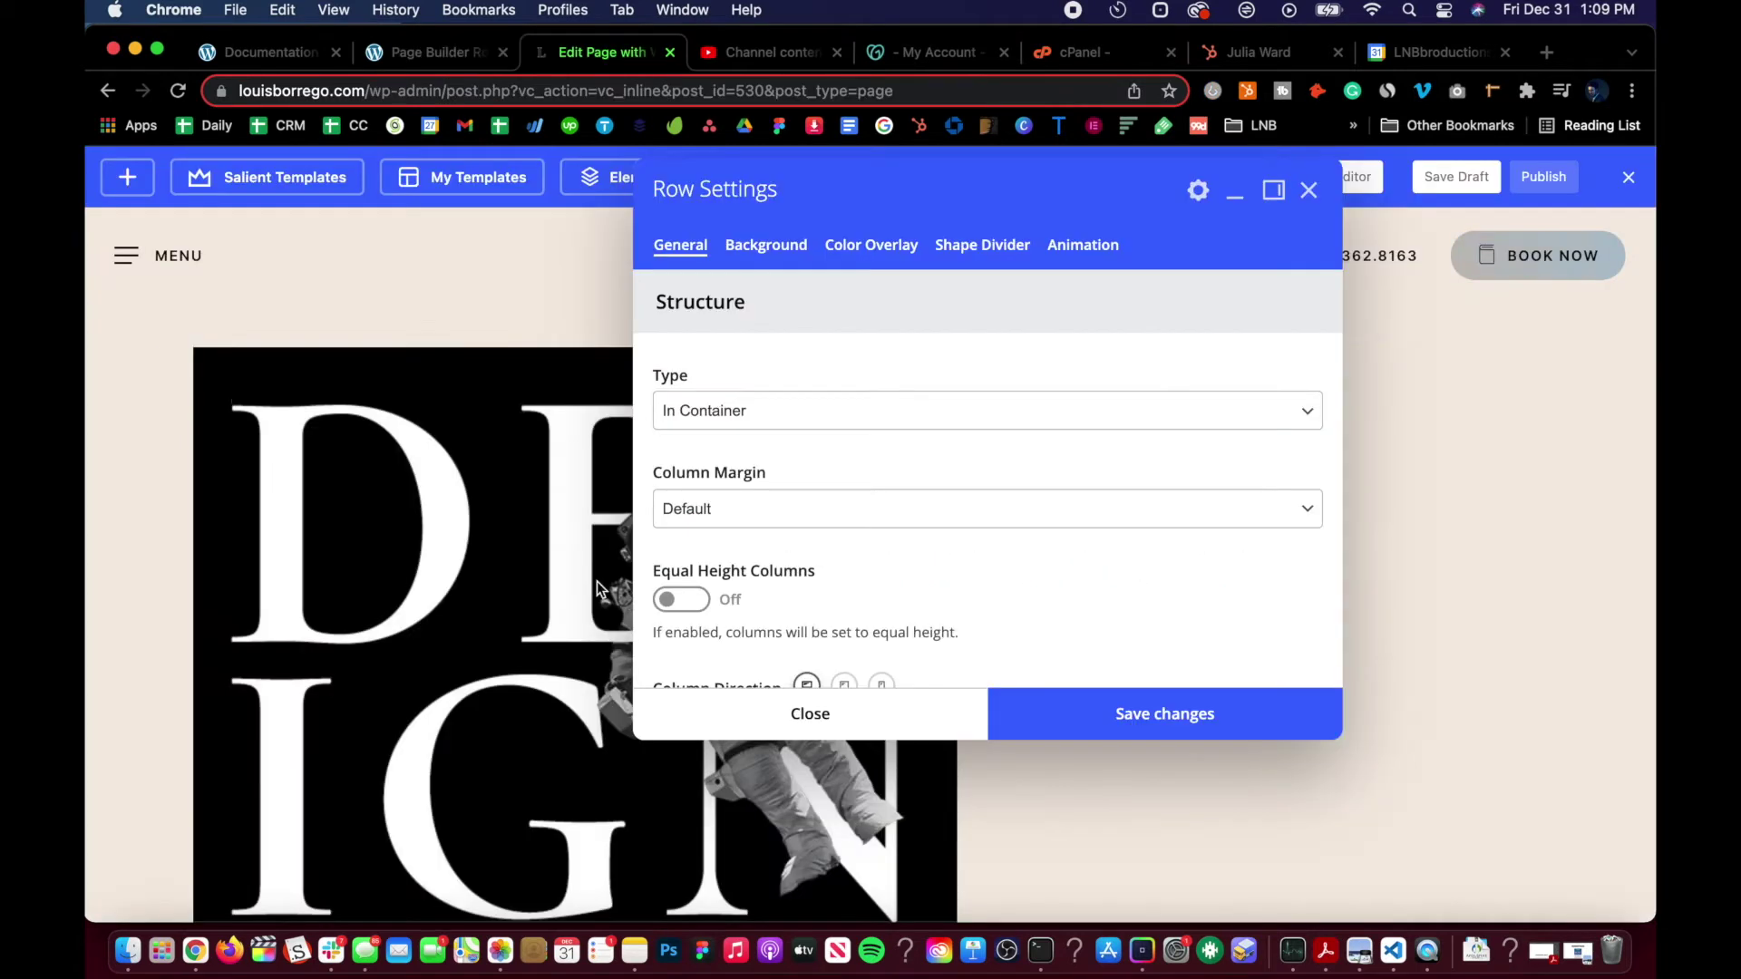
pyautogui.click(1075, 709)
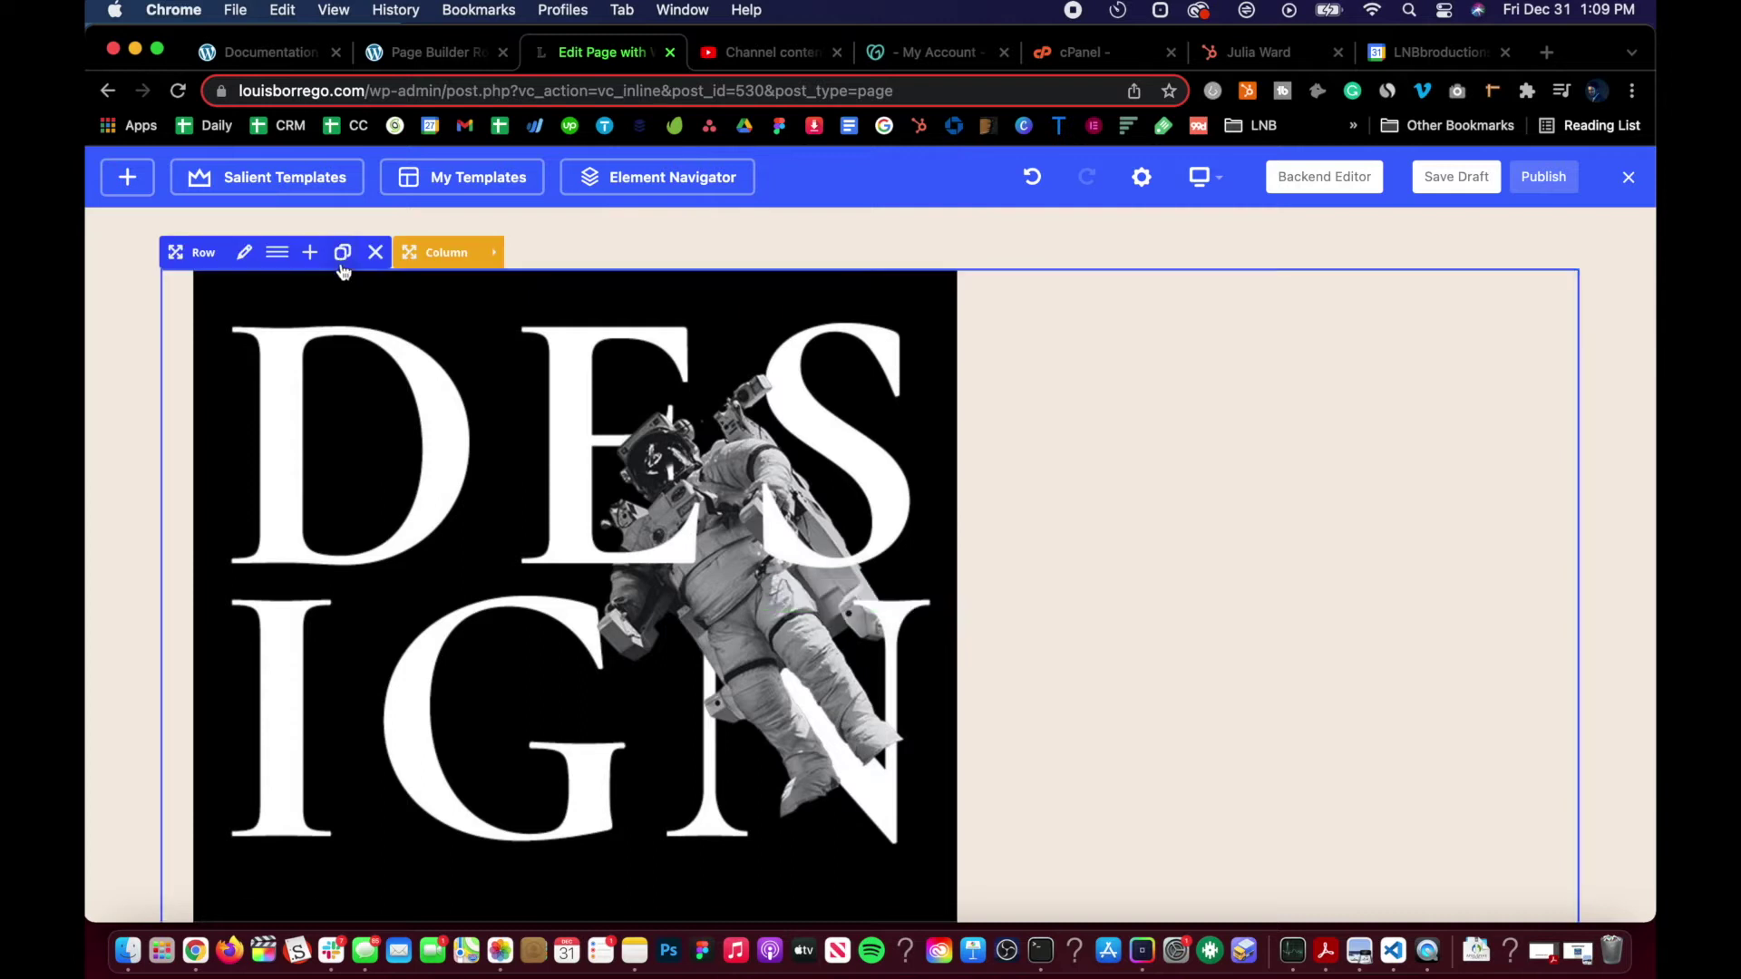
pyautogui.click(343, 255)
pyautogui.scroll(-5, 438, 500)
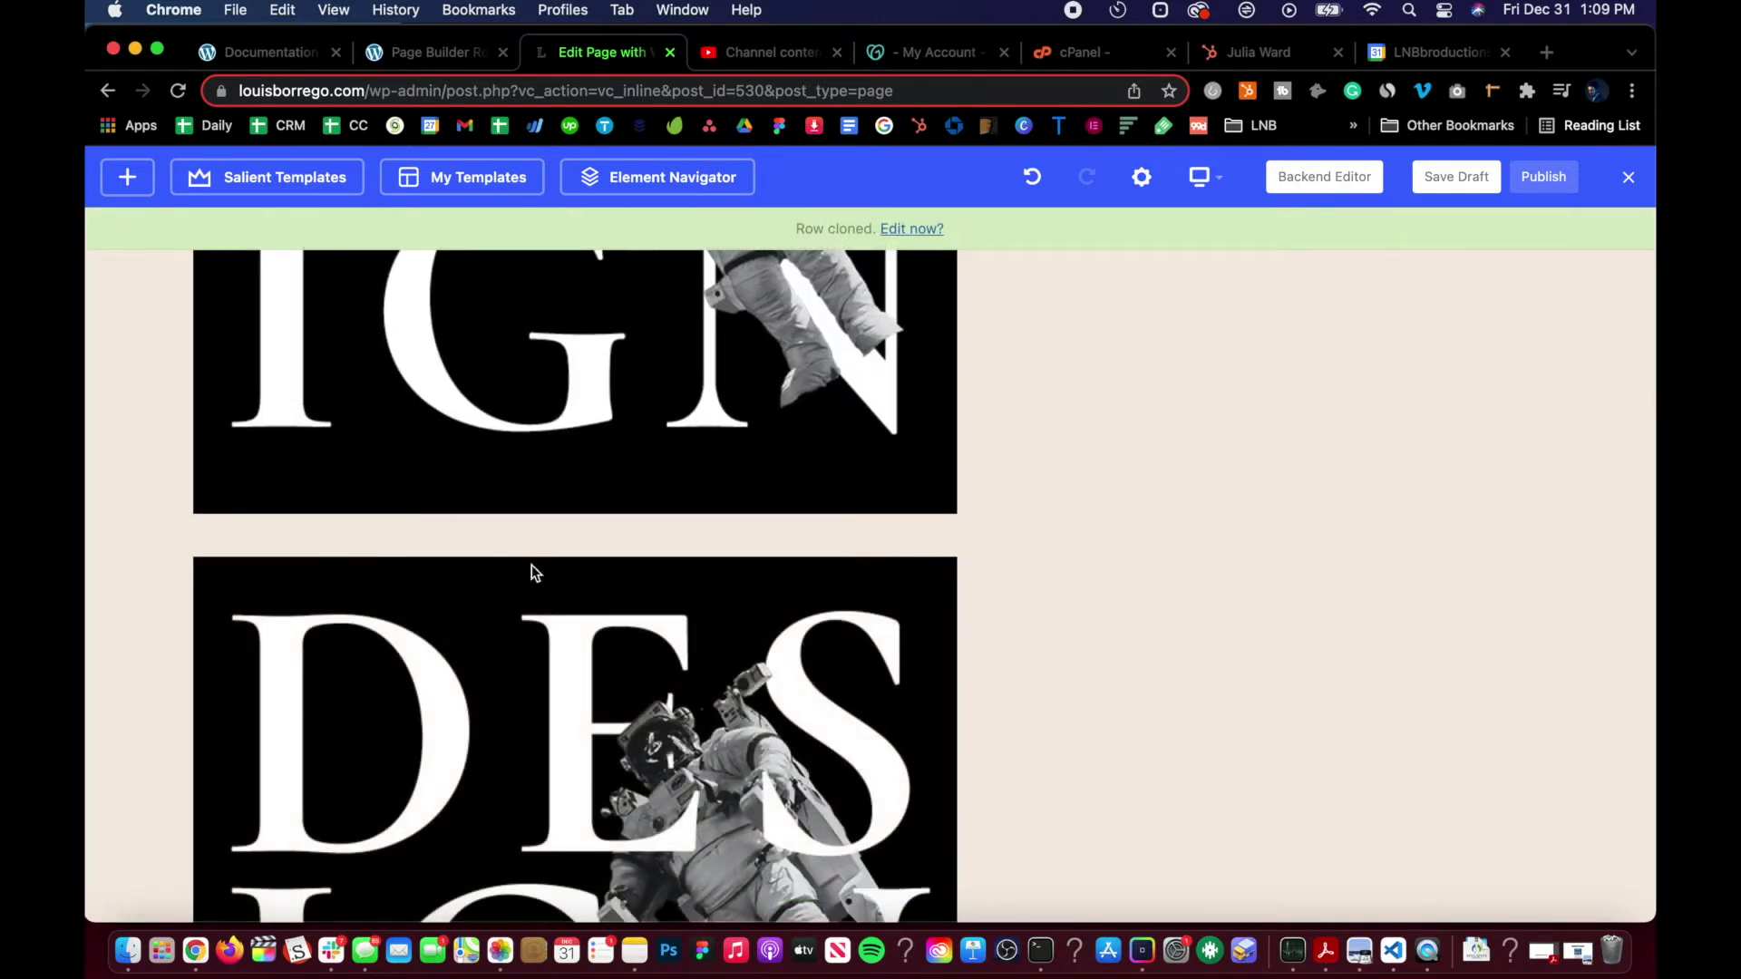
pyautogui.scroll(5, 525, 432)
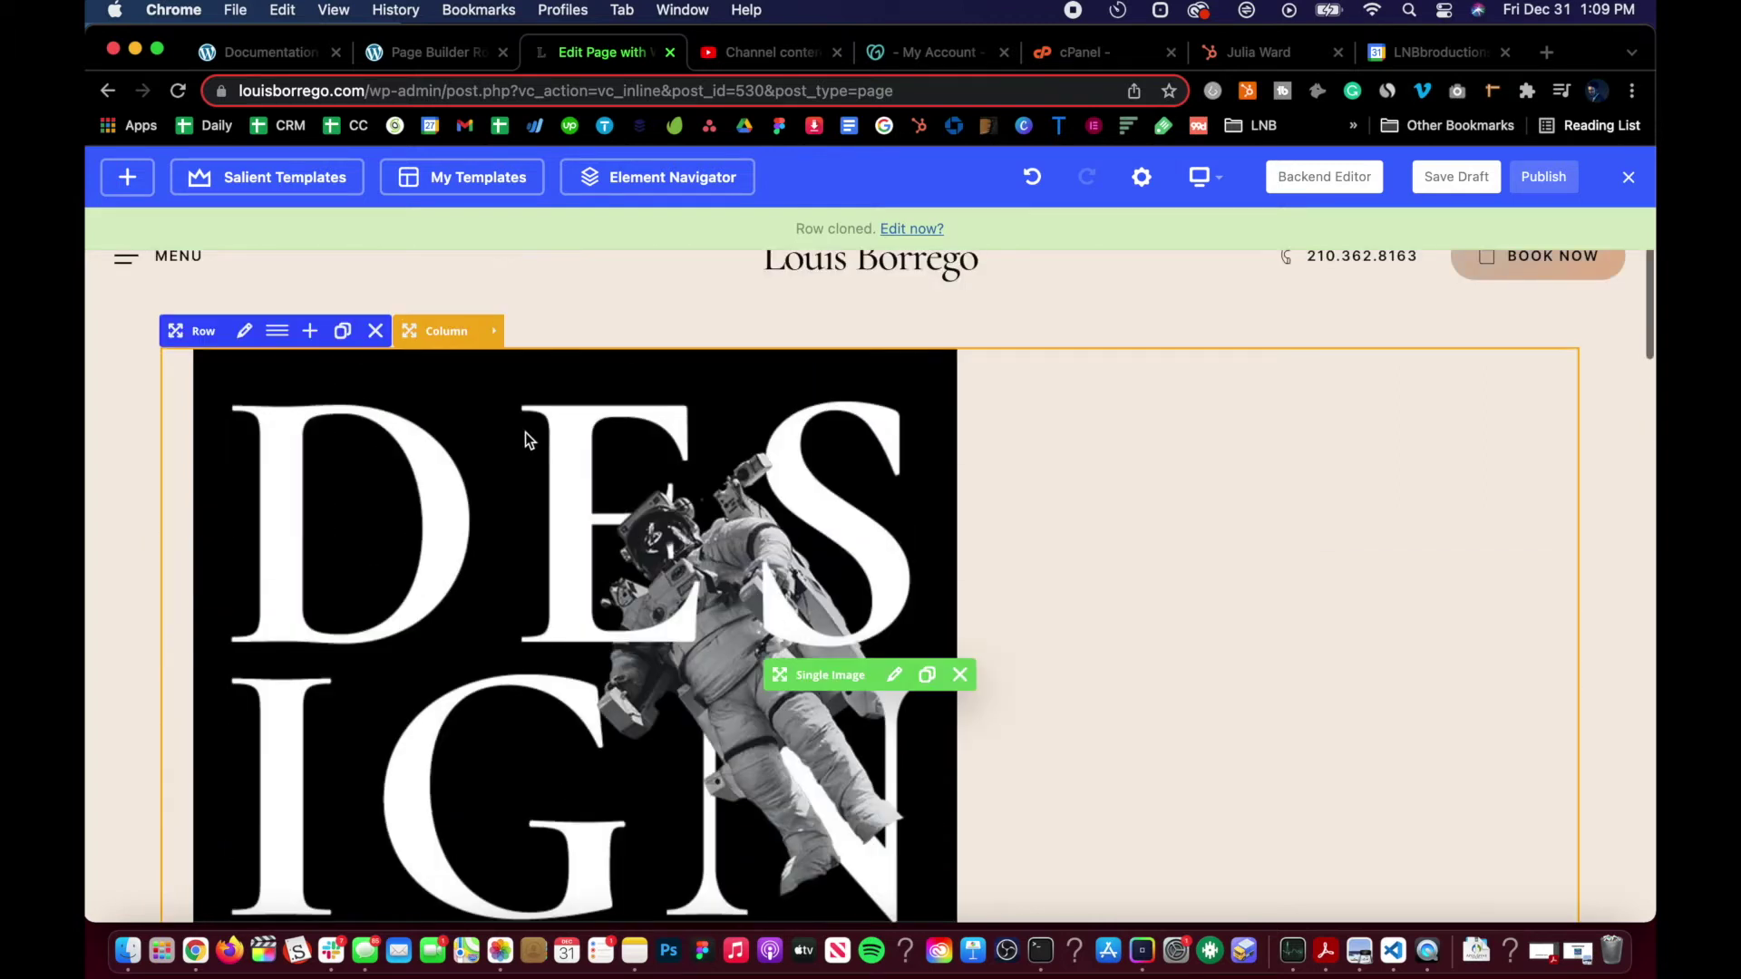
pyautogui.scroll(-3, 525, 432)
pyautogui.scroll(-1, 525, 435)
pyautogui.scroll(8, 525, 435)
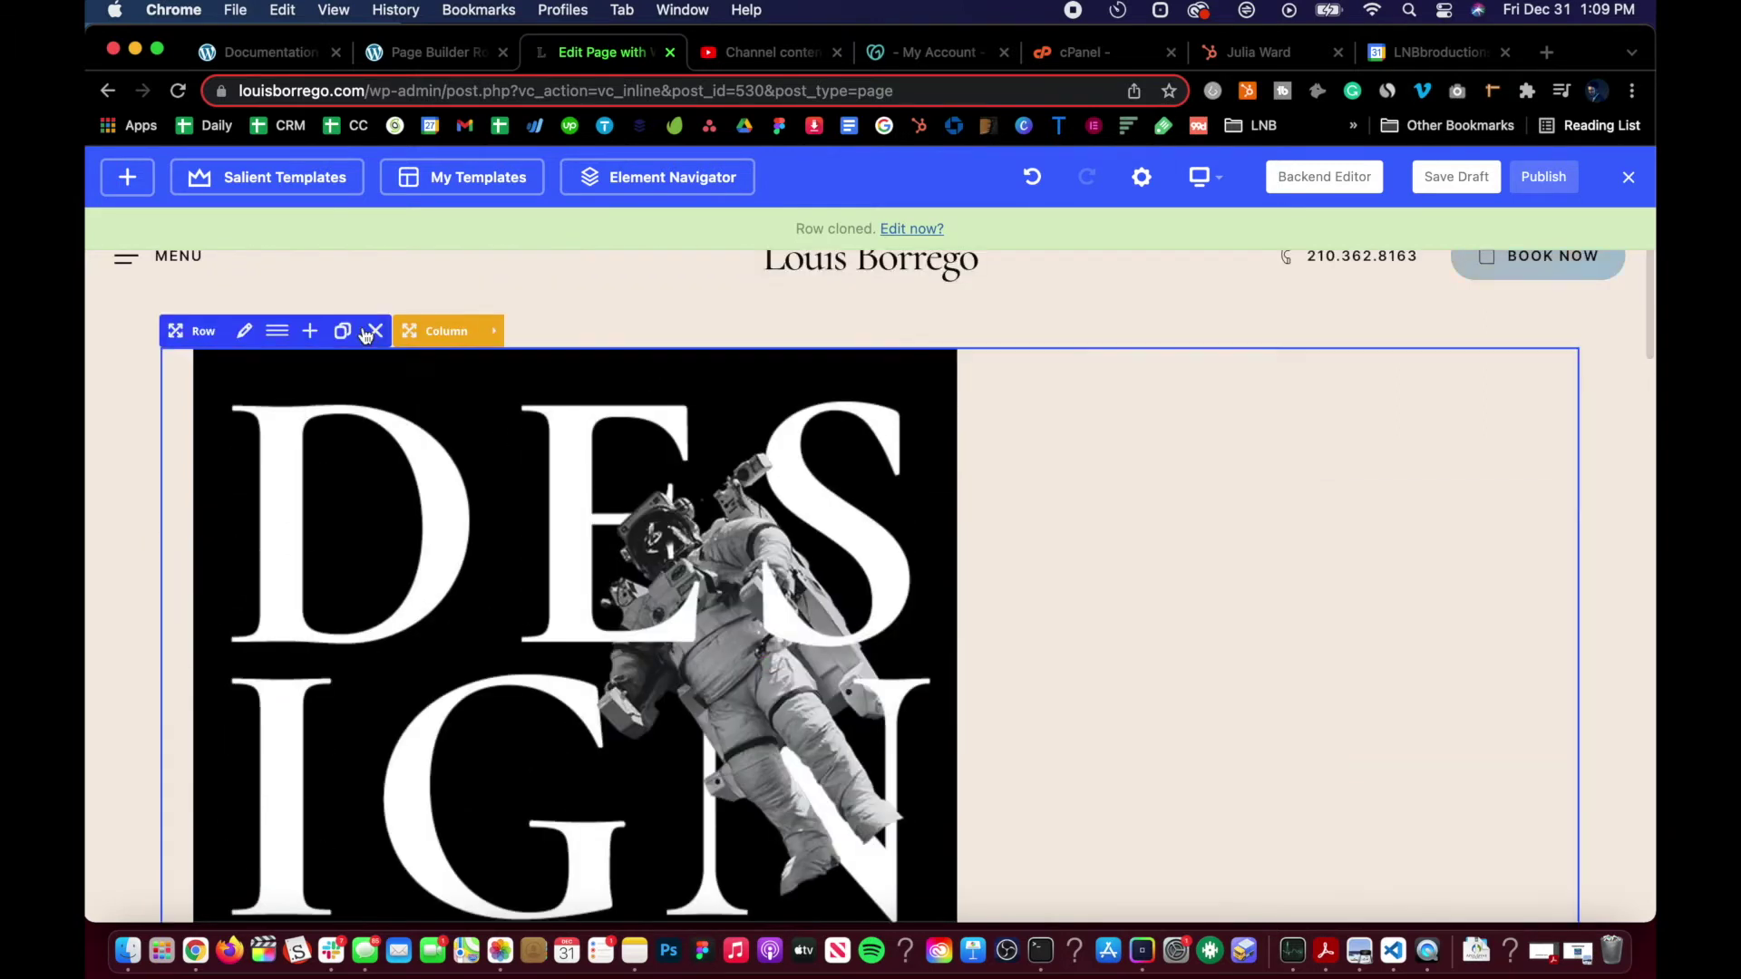
# - Change the upper image row's type to Full Width Content, save it and compare it with the cloned row below
pyautogui.click(247, 332)
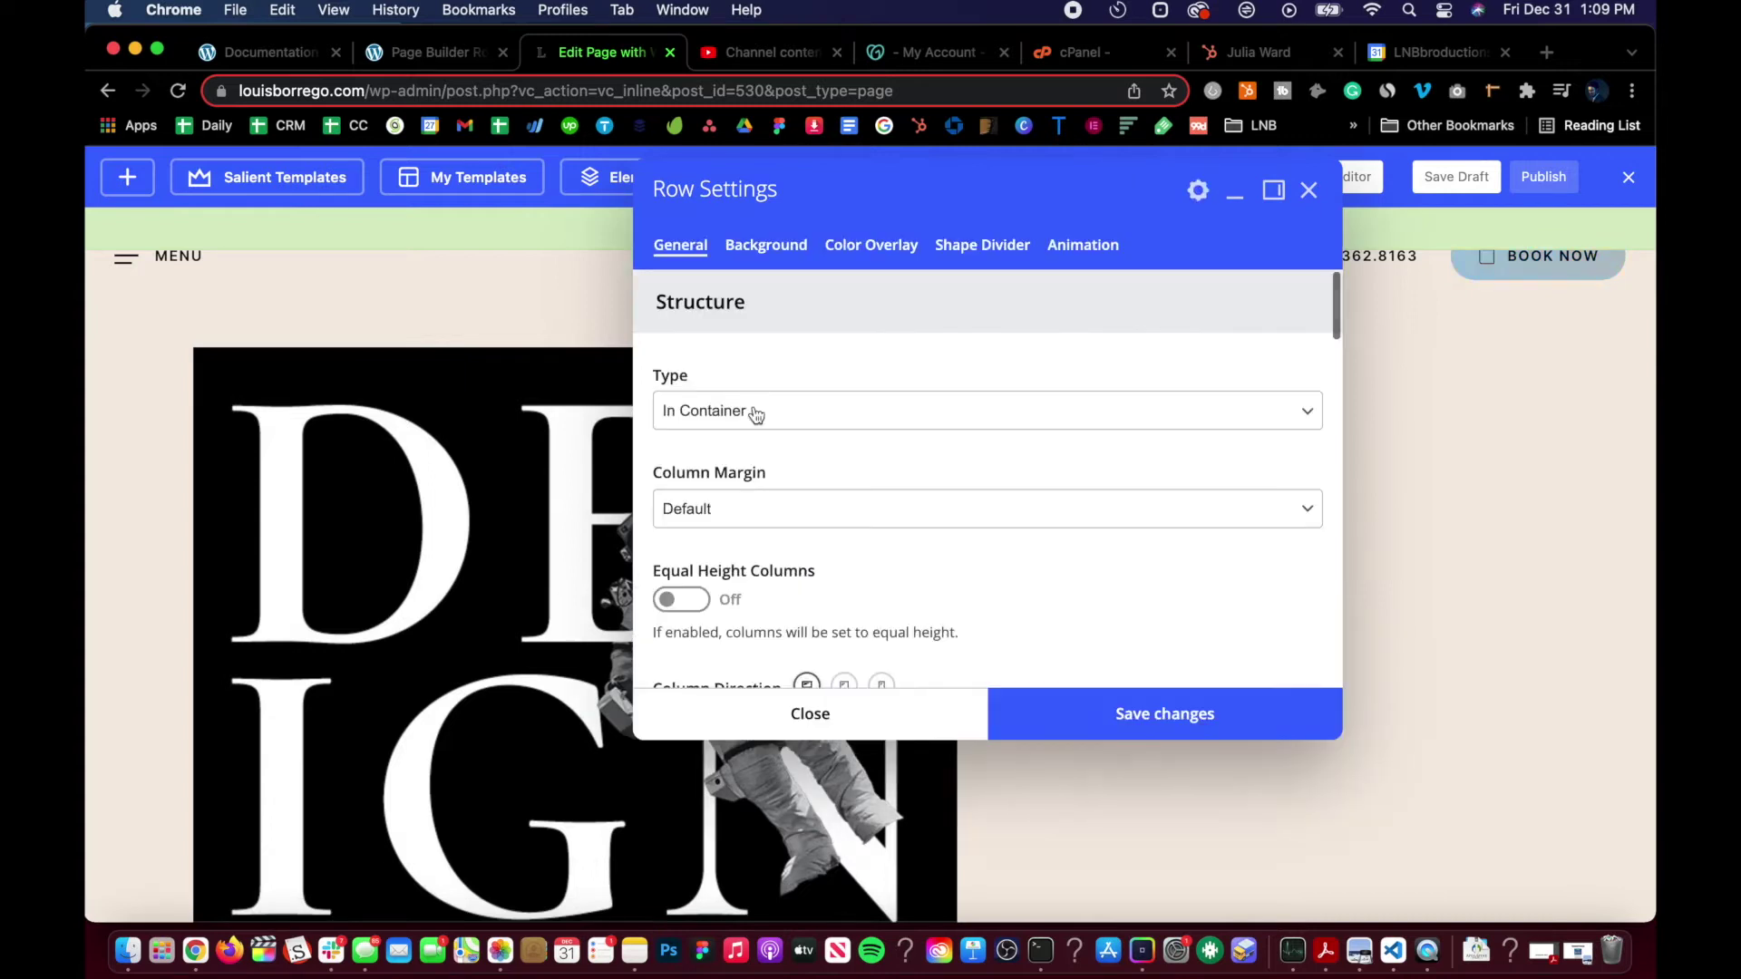
pyautogui.click(750, 412)
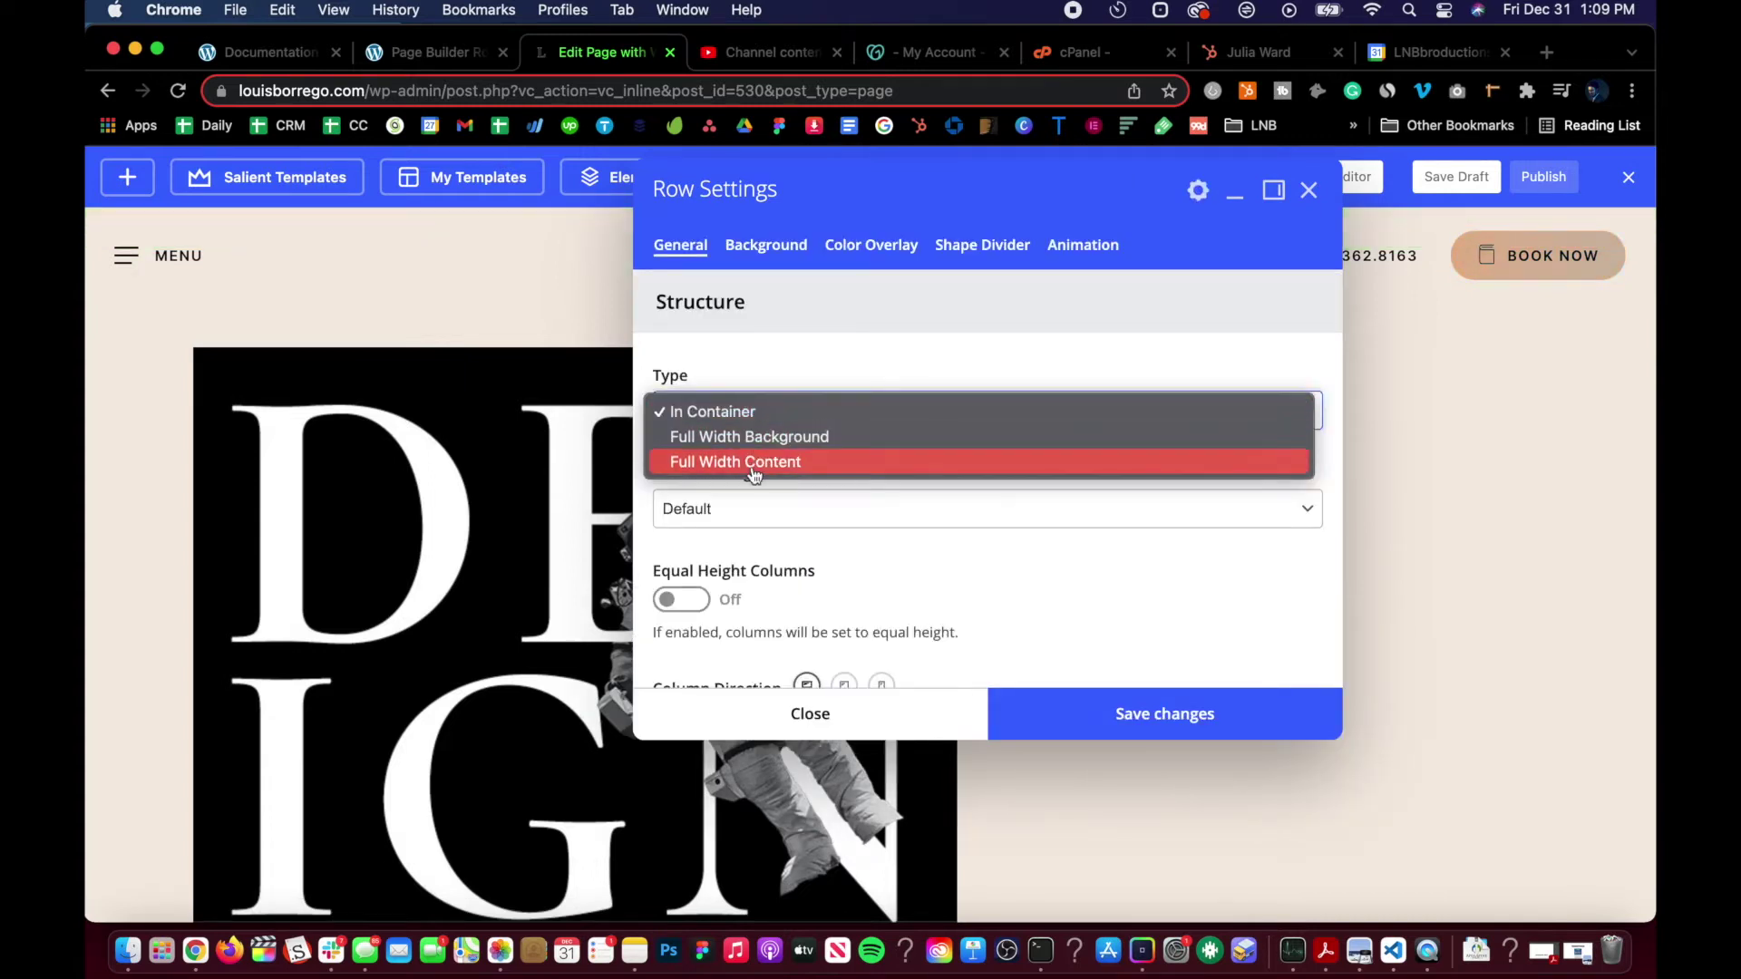
pyautogui.click(758, 463)
pyautogui.click(1166, 719)
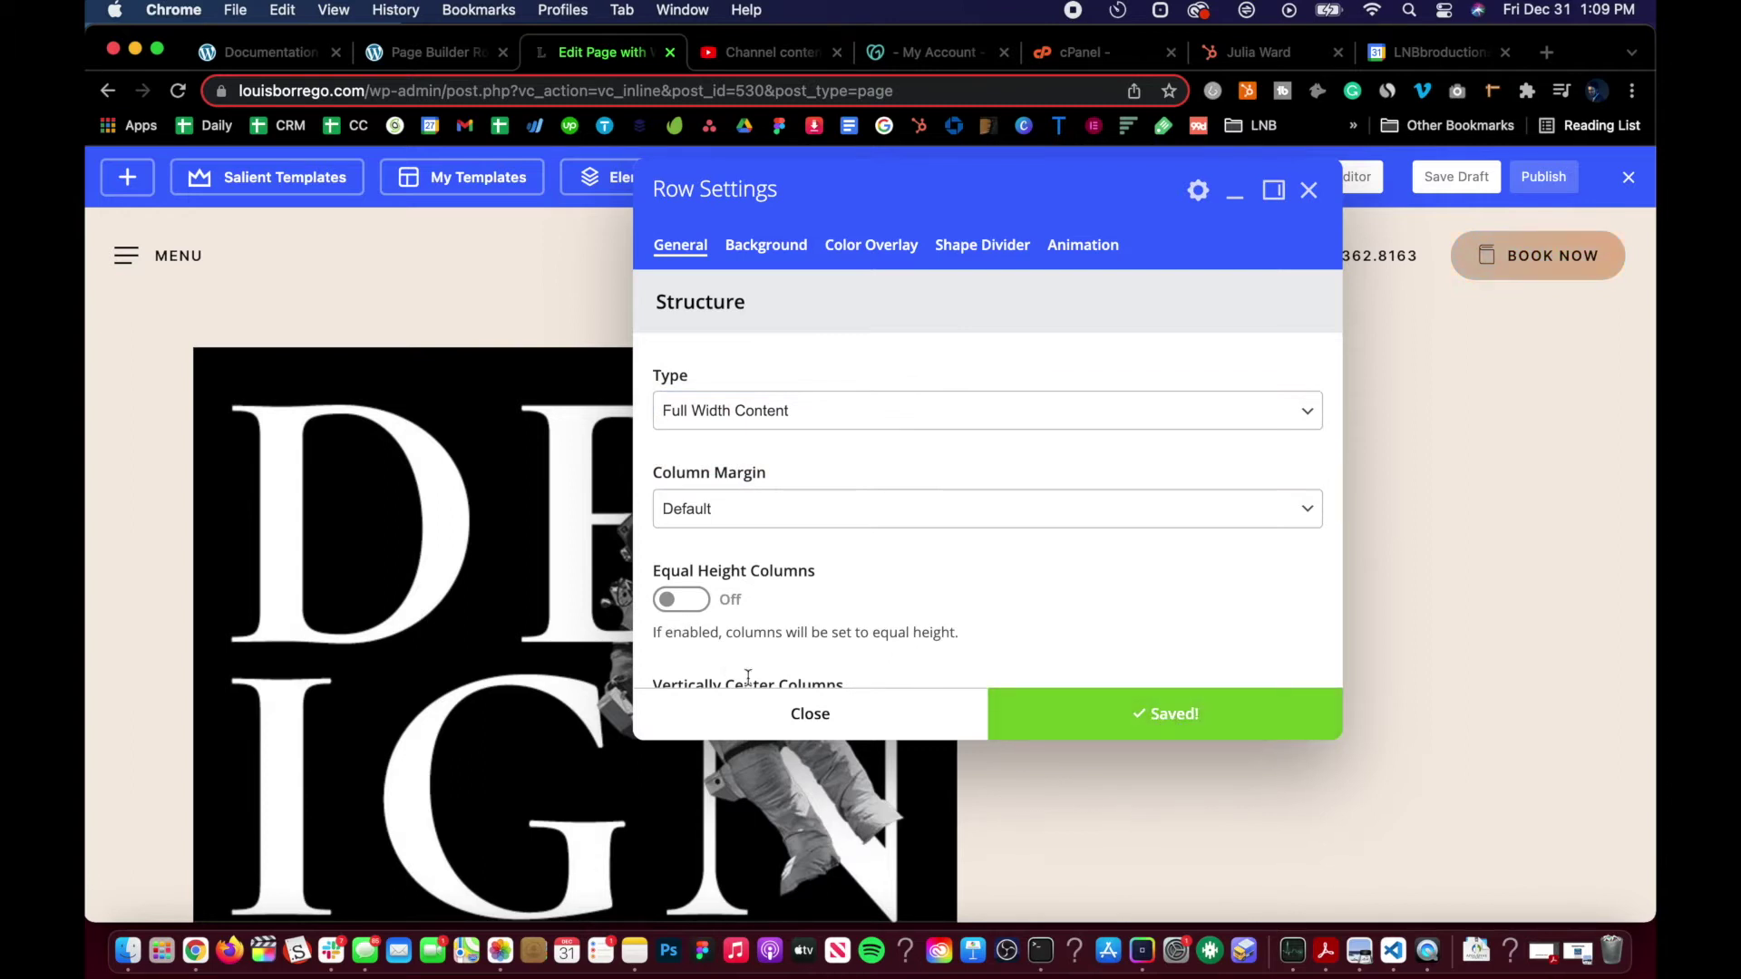
pyautogui.click(749, 706)
pyautogui.scroll(-4, 751, 712)
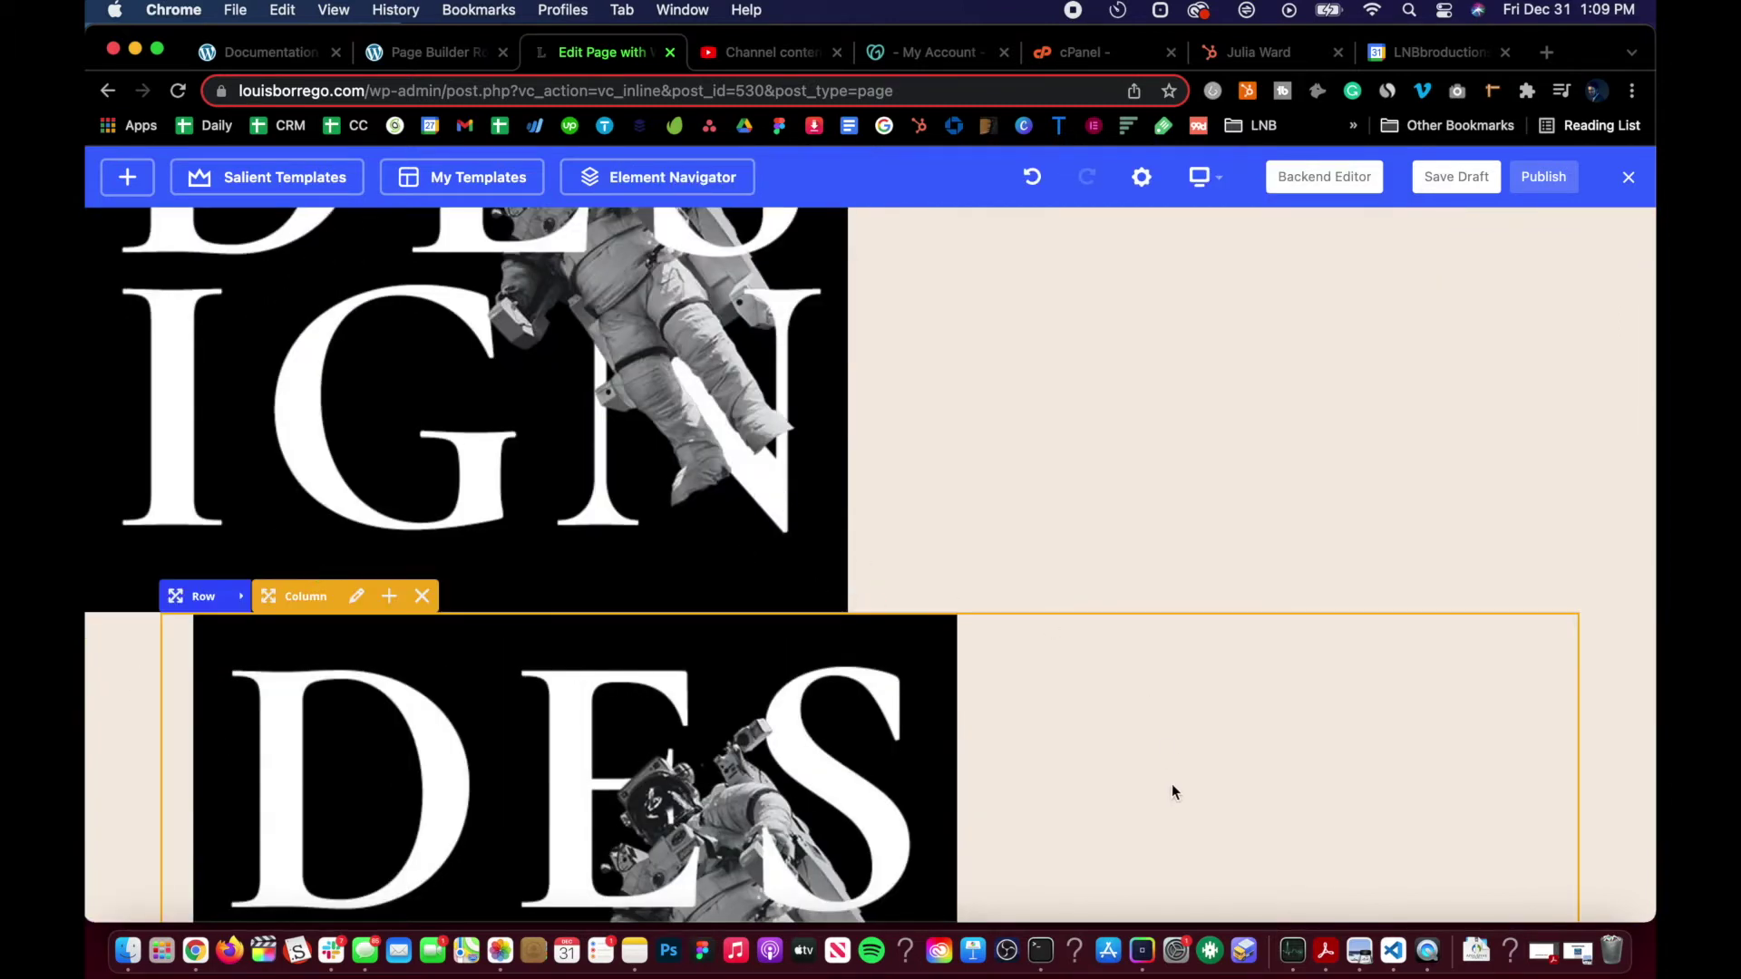
pyautogui.scroll(4, 379, 410)
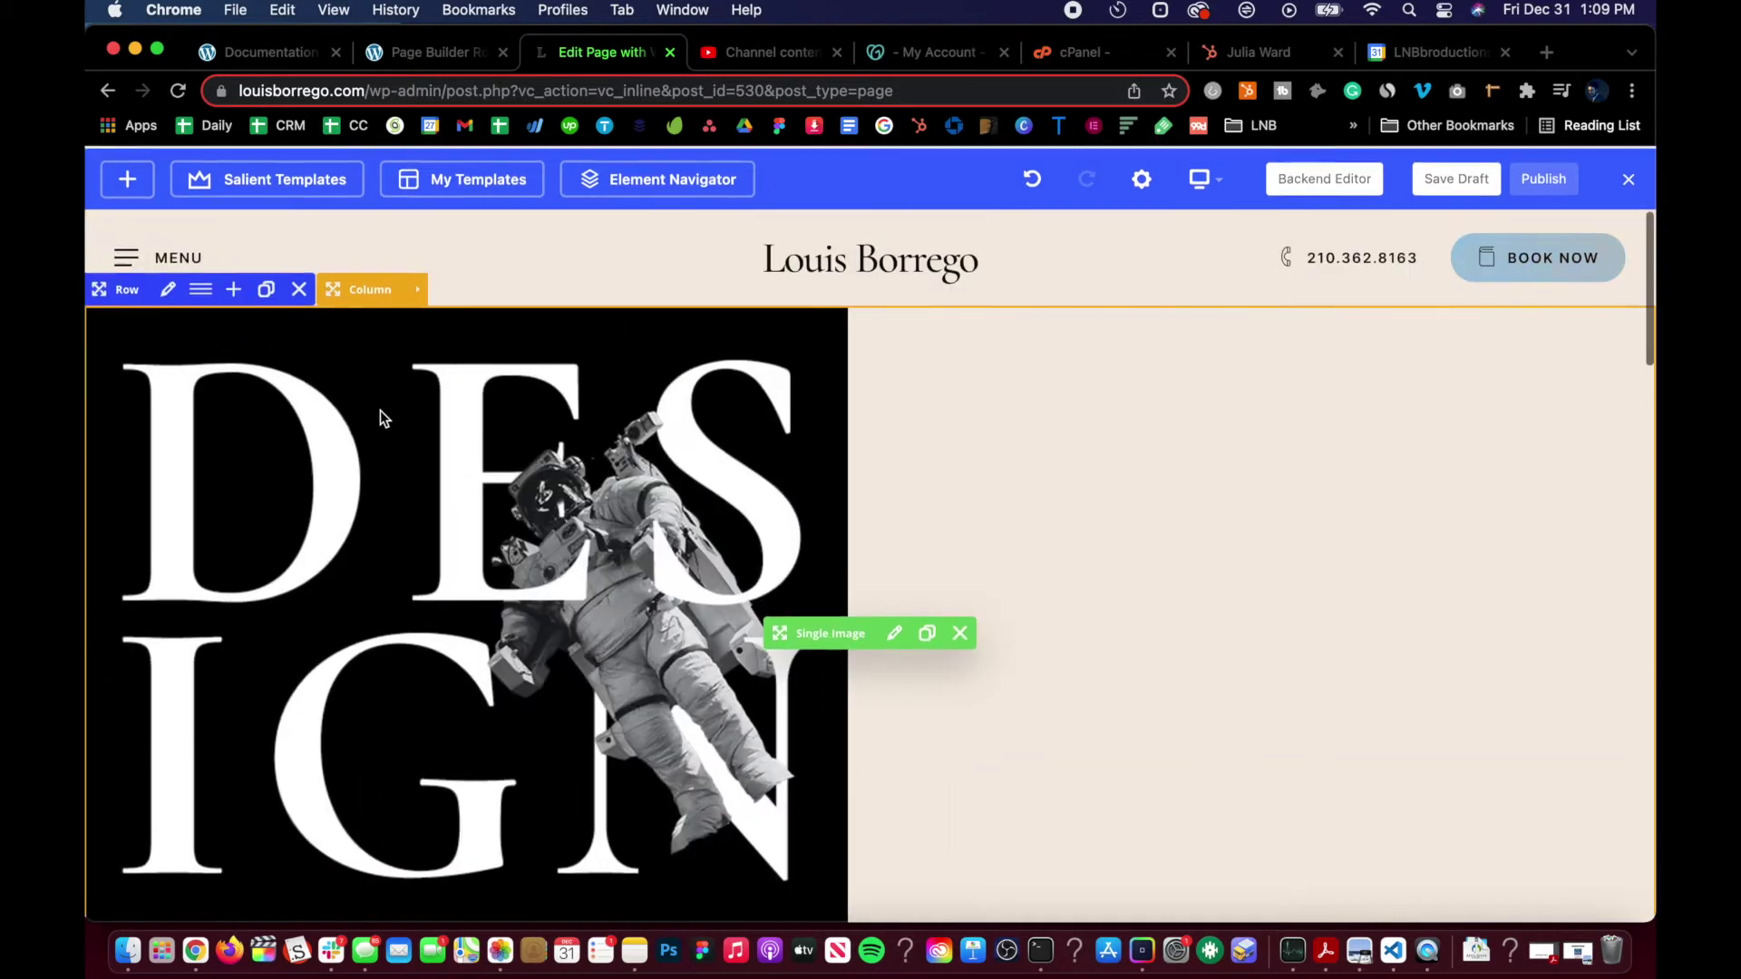
# - Set the upper image row's type back to In Container and save the row settings
pyautogui.click(169, 288)
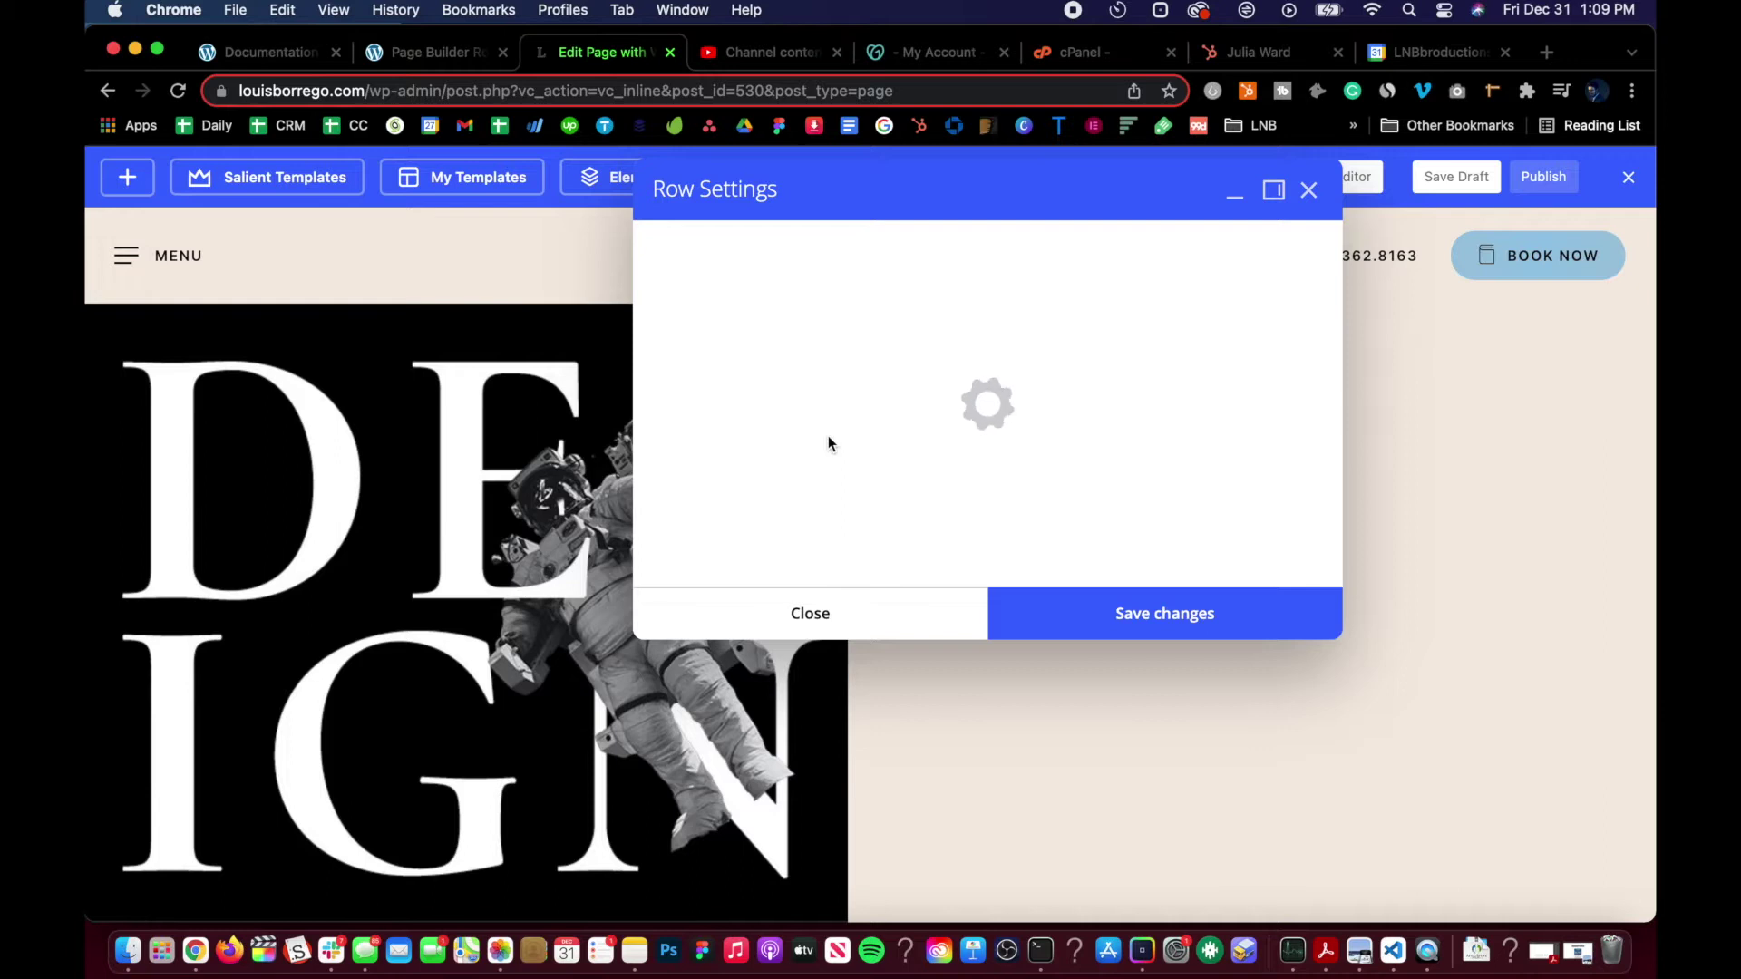
pyautogui.click(807, 410)
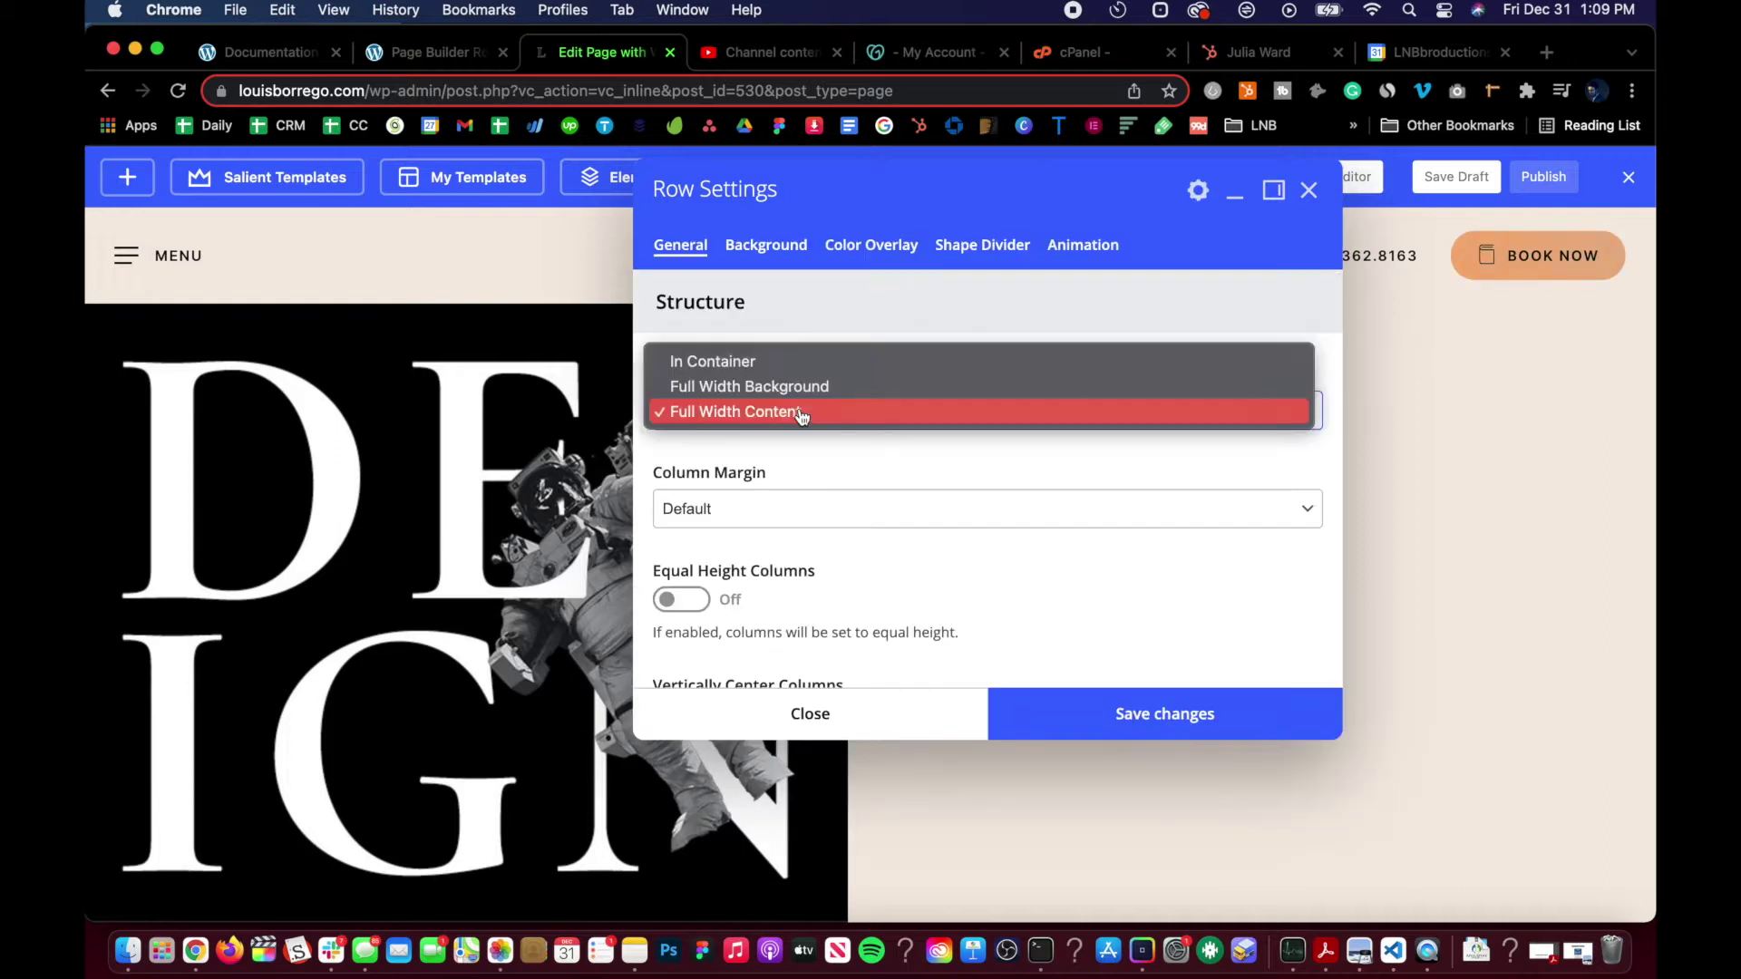
pyautogui.click(777, 366)
pyautogui.click(1110, 724)
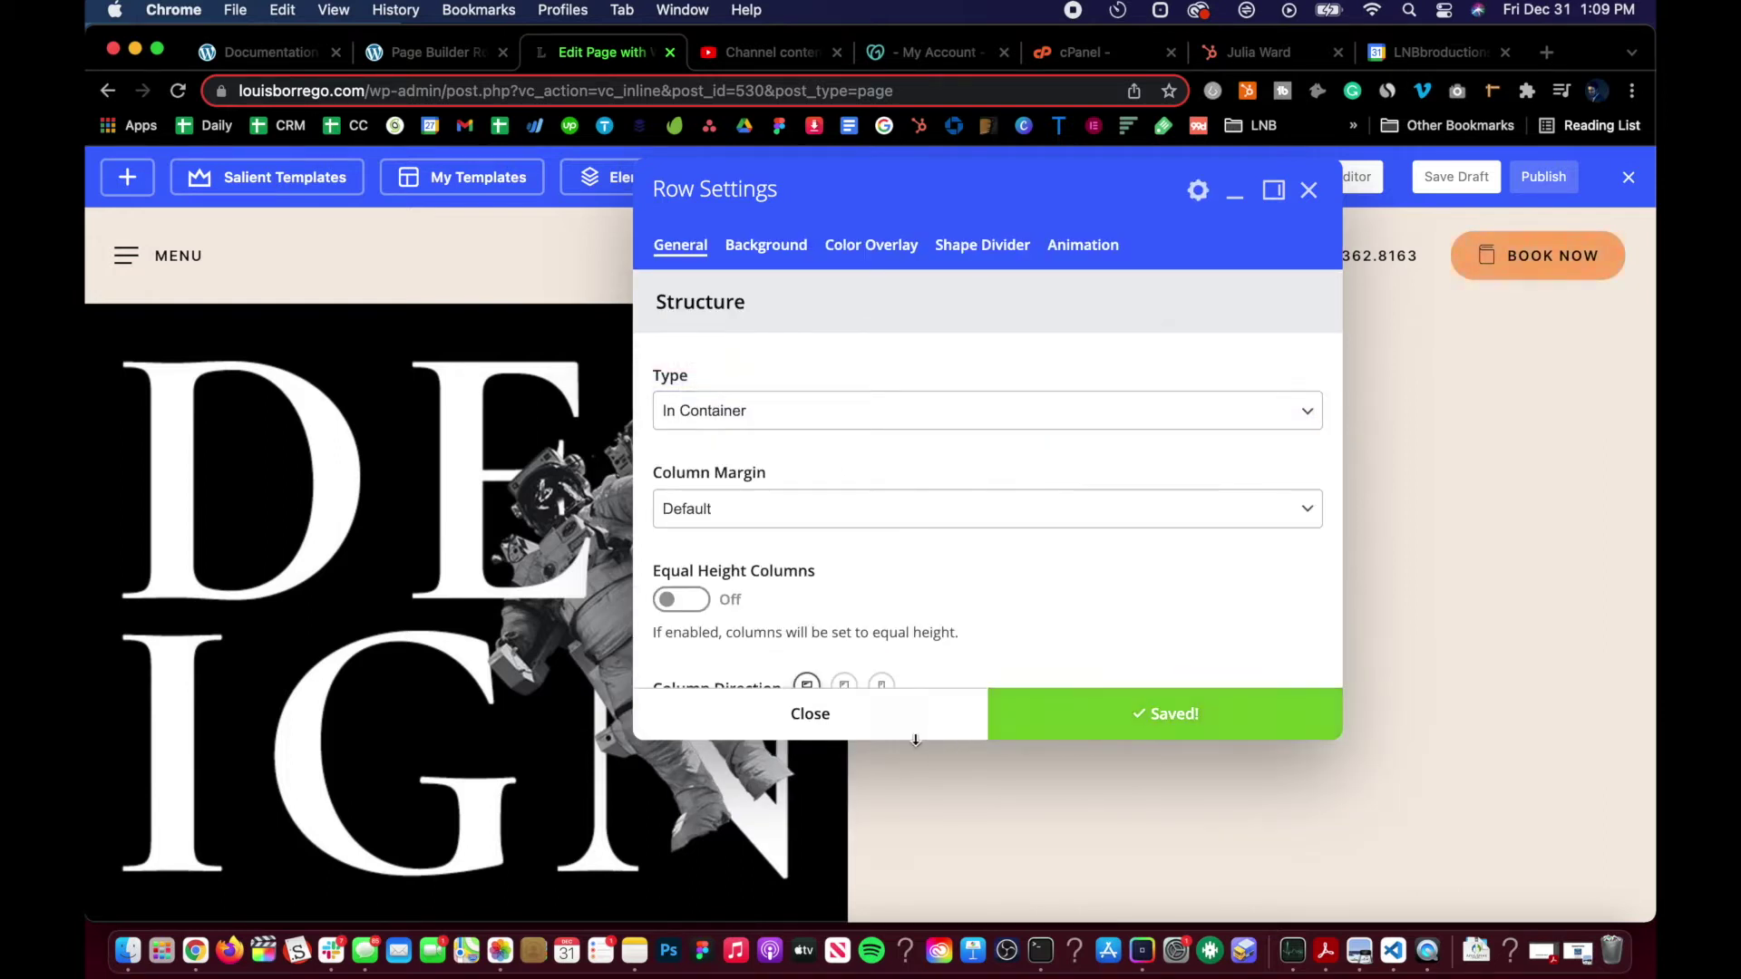
# - Close the row settings and compare the upper In Container image row with the cloned row below, including the margins around them
pyautogui.click(915, 736)
pyautogui.scroll(-5, 633, 722)
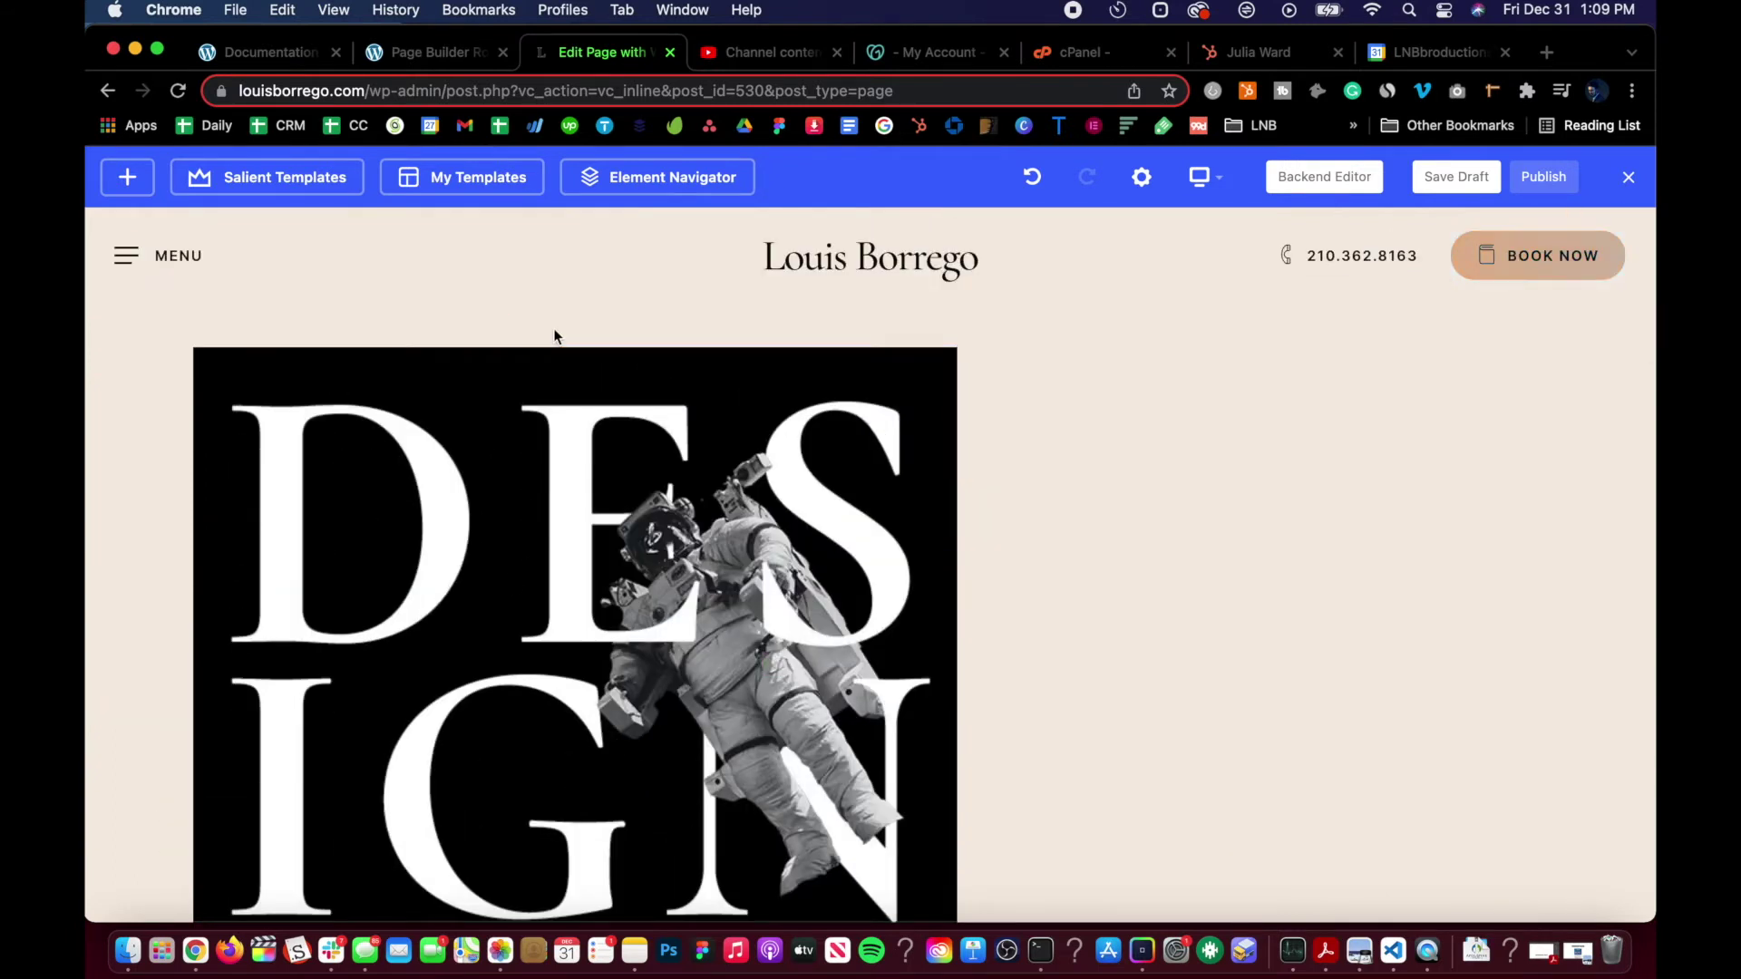
pyautogui.scroll(-3, 363, 390)
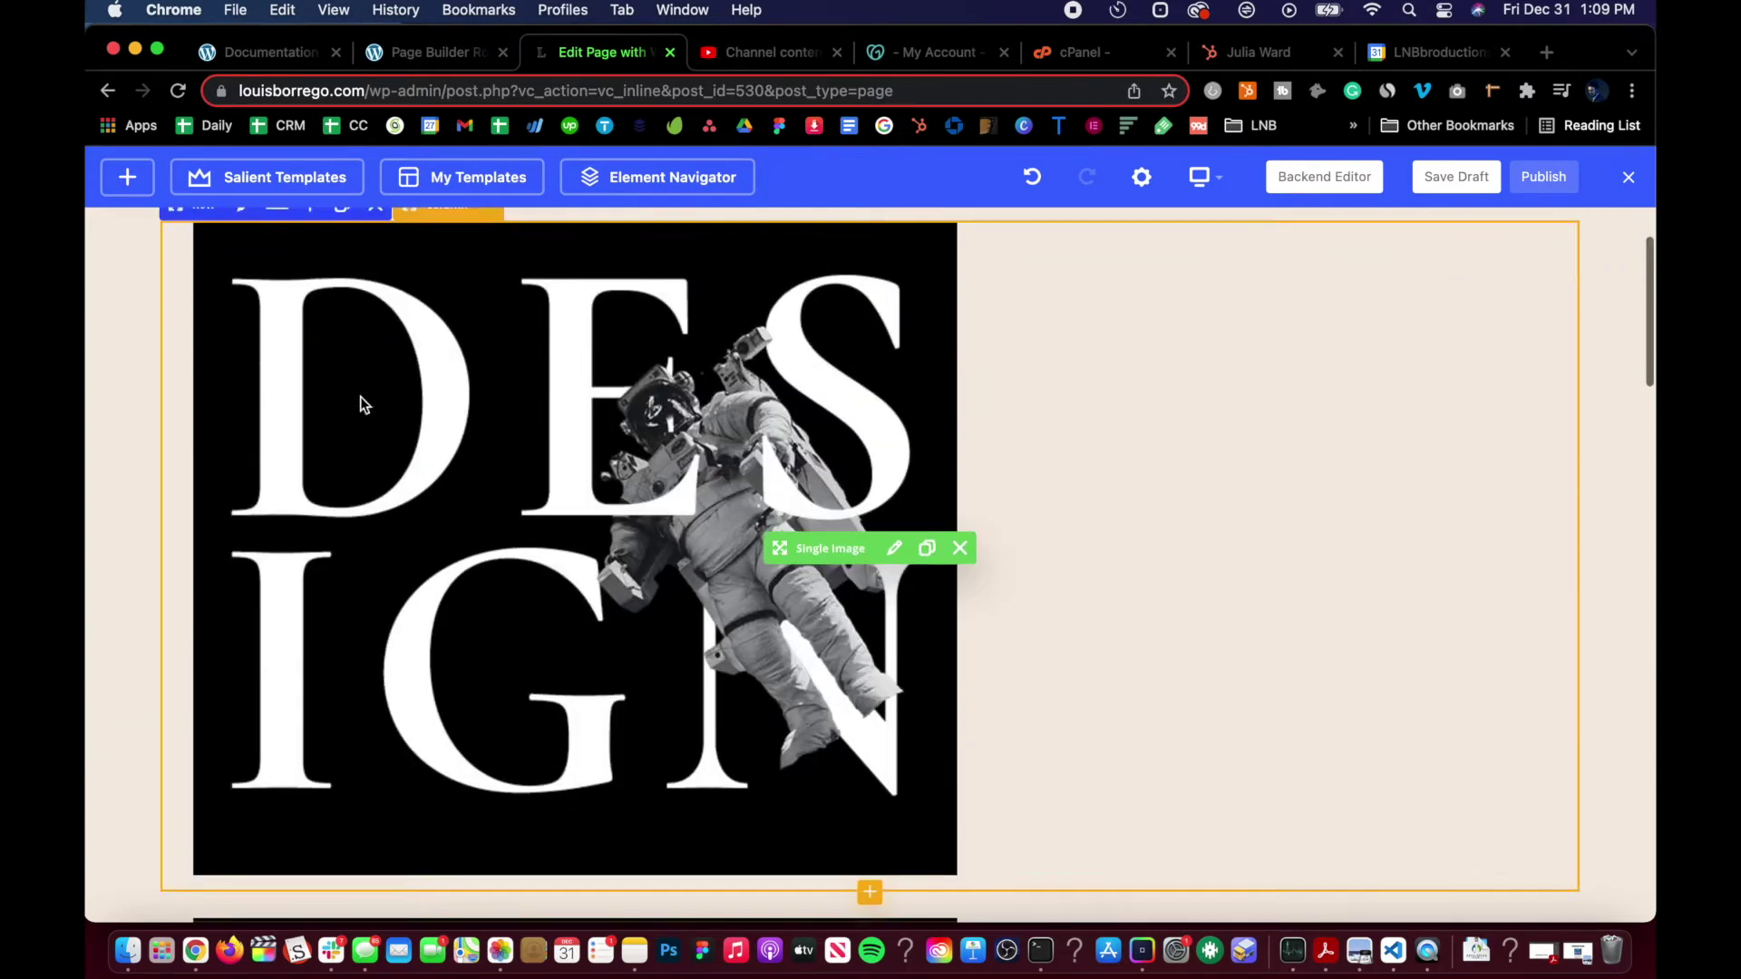
pyautogui.scroll(3, 437, 504)
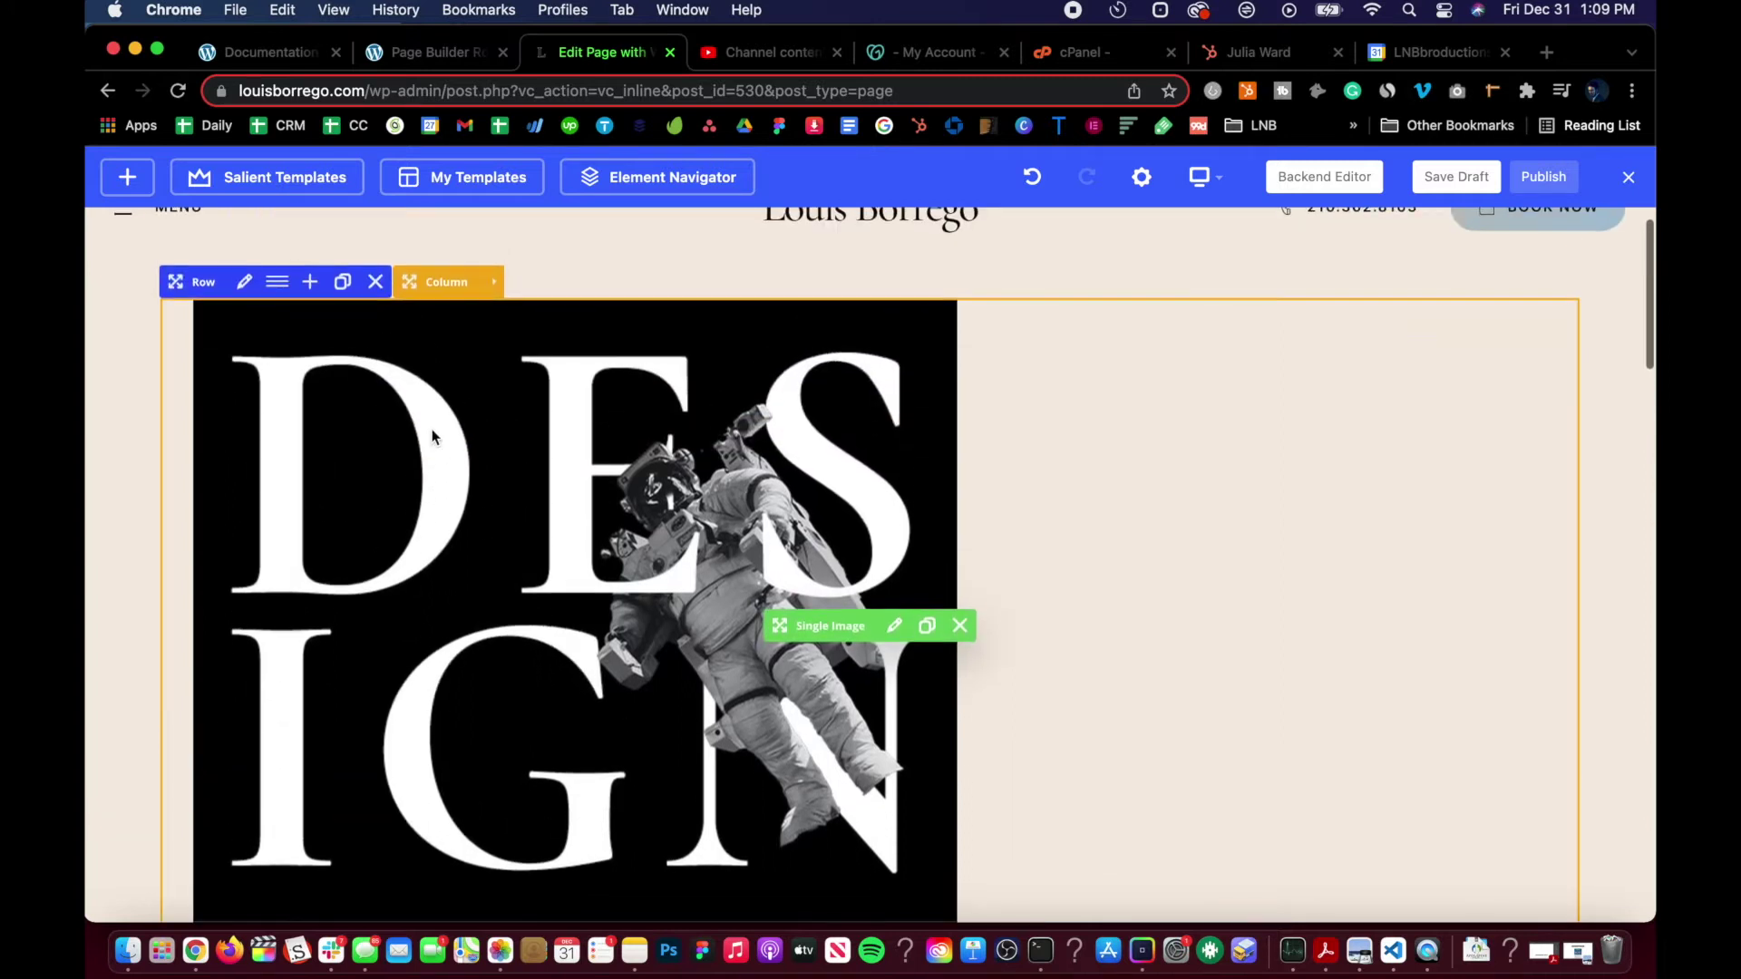
pyautogui.scroll(1, 410, 355)
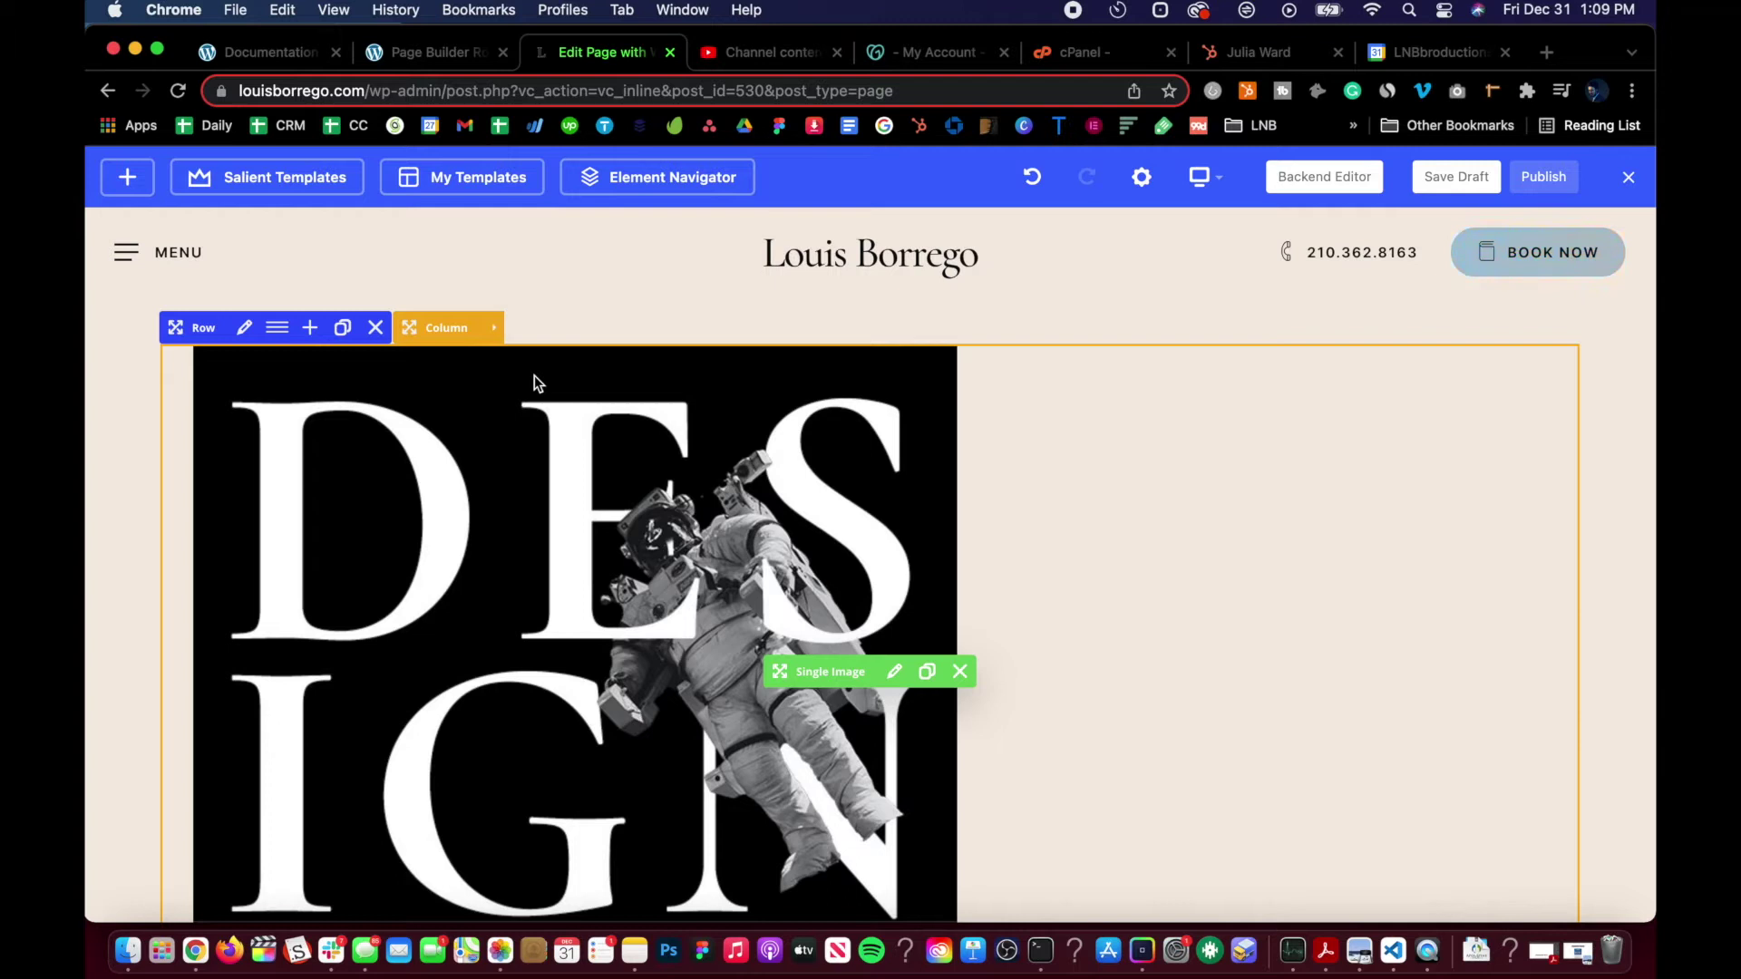
pyautogui.scroll(-8, 420, 526)
pyautogui.scroll(-5, 421, 535)
pyautogui.scroll(12, 526, 381)
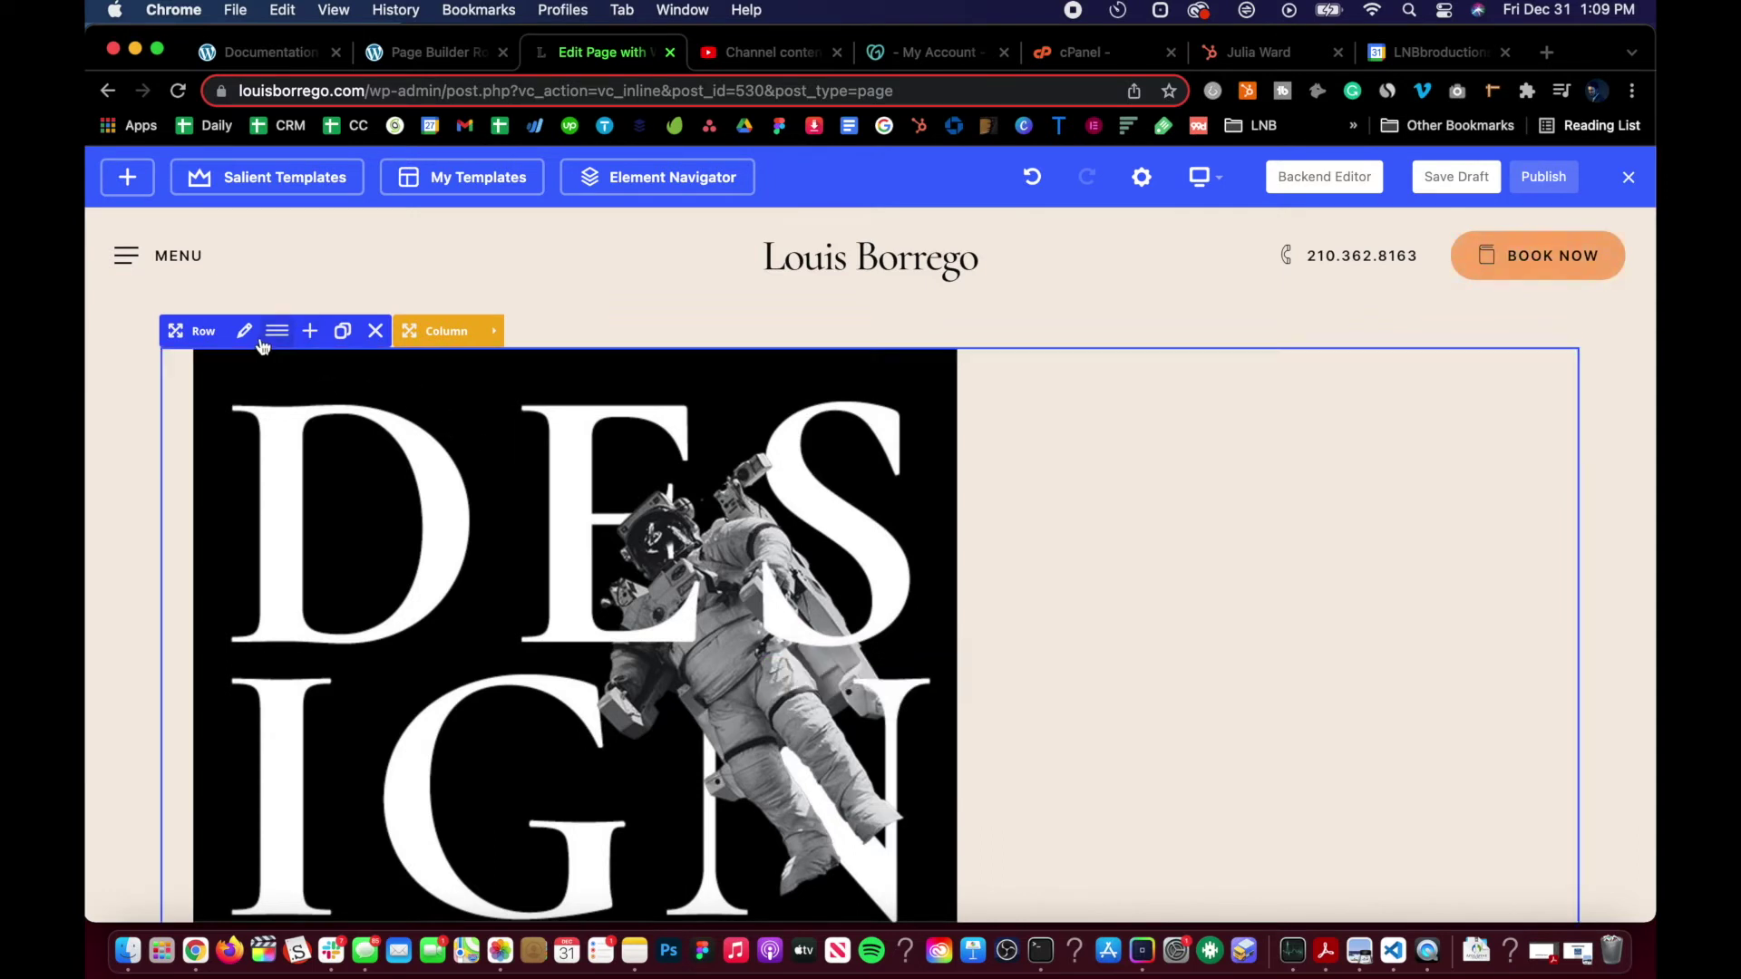
pyautogui.scroll(-7, 464, 564)
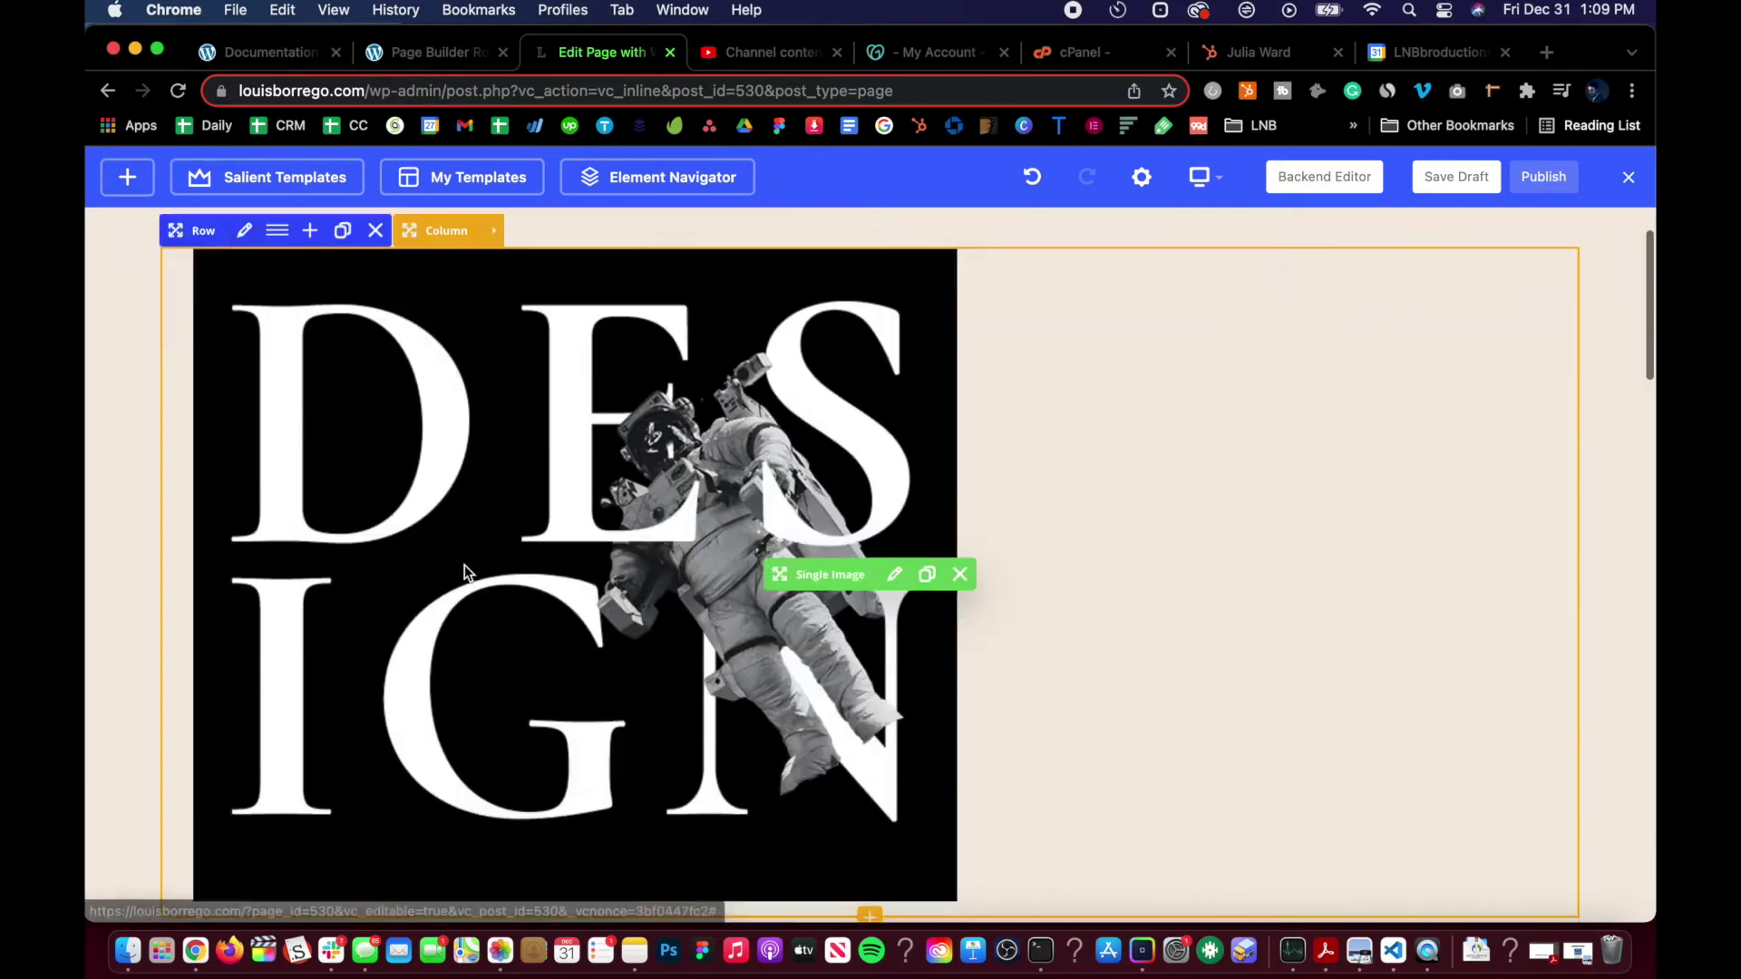
pyautogui.scroll(3, 464, 564)
pyautogui.scroll(5, 465, 573)
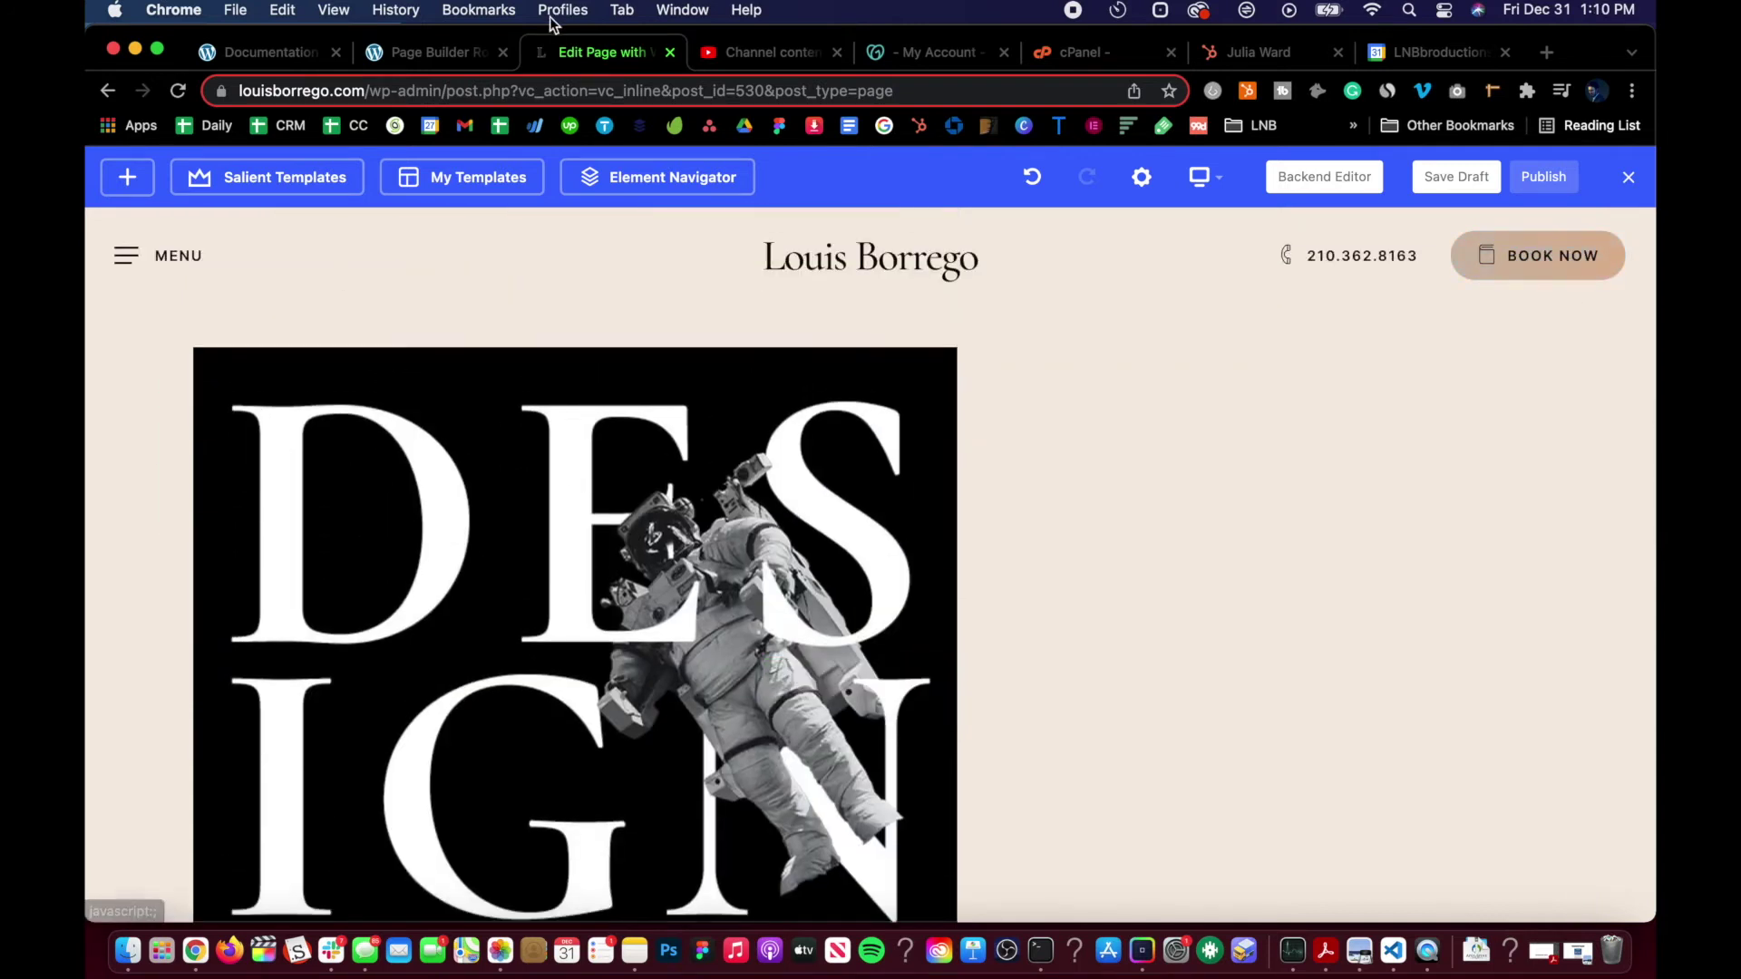
# - Switch to the Page Builder Row documentation tab and read the Full Width Background row type example and description
pyautogui.click(438, 57)
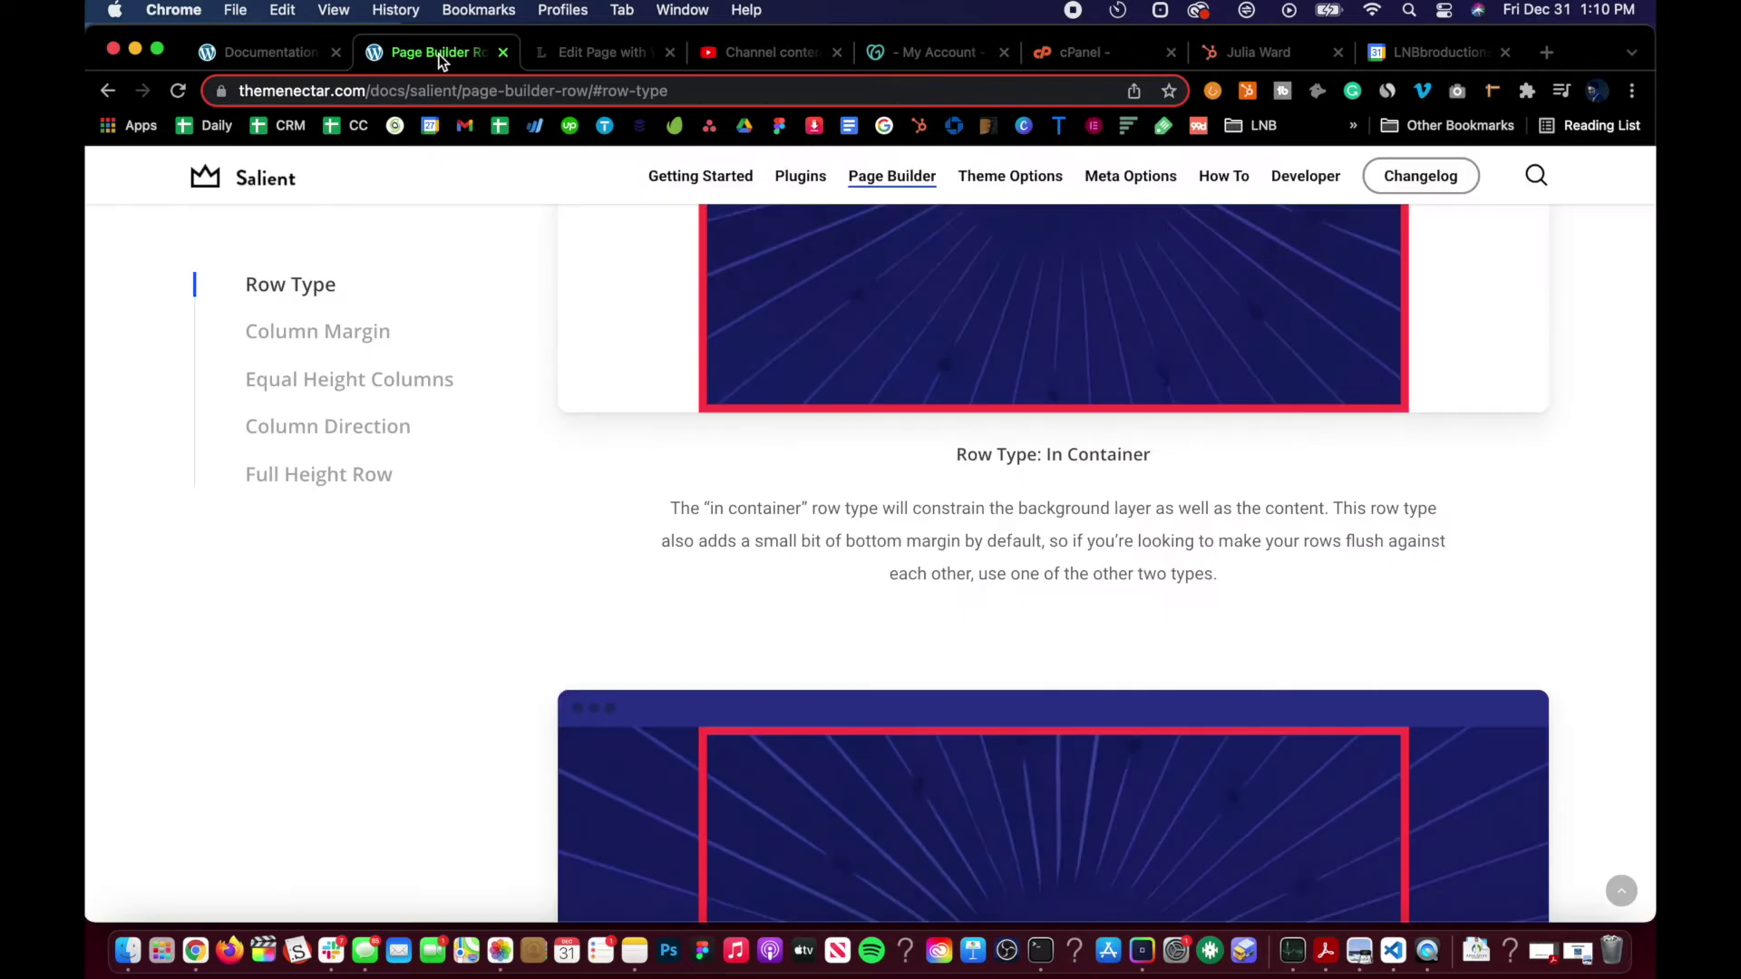
pyautogui.scroll(-5, 479, 531)
pyautogui.scroll(-3, 478, 531)
pyautogui.scroll(2, 479, 530)
pyautogui.scroll(-1, 802, 584)
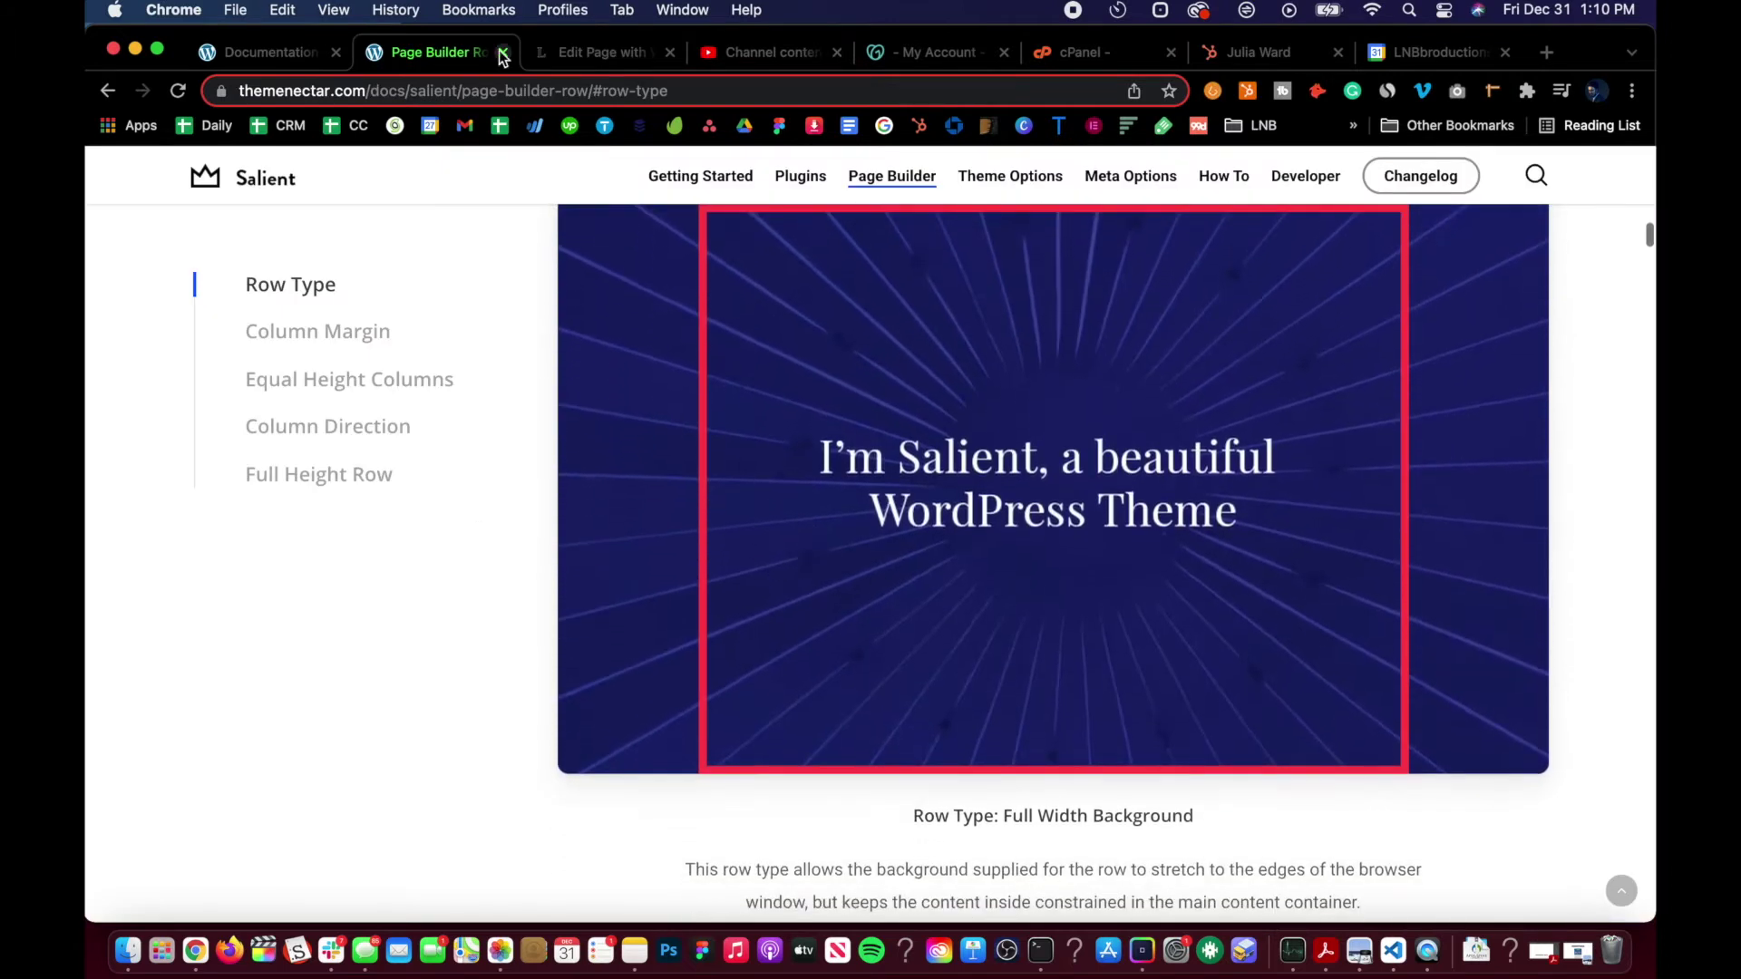
# - Back in the page editor tab, set the upper image row's type to Full Width Background, save it and close the row settings
pyautogui.click(576, 57)
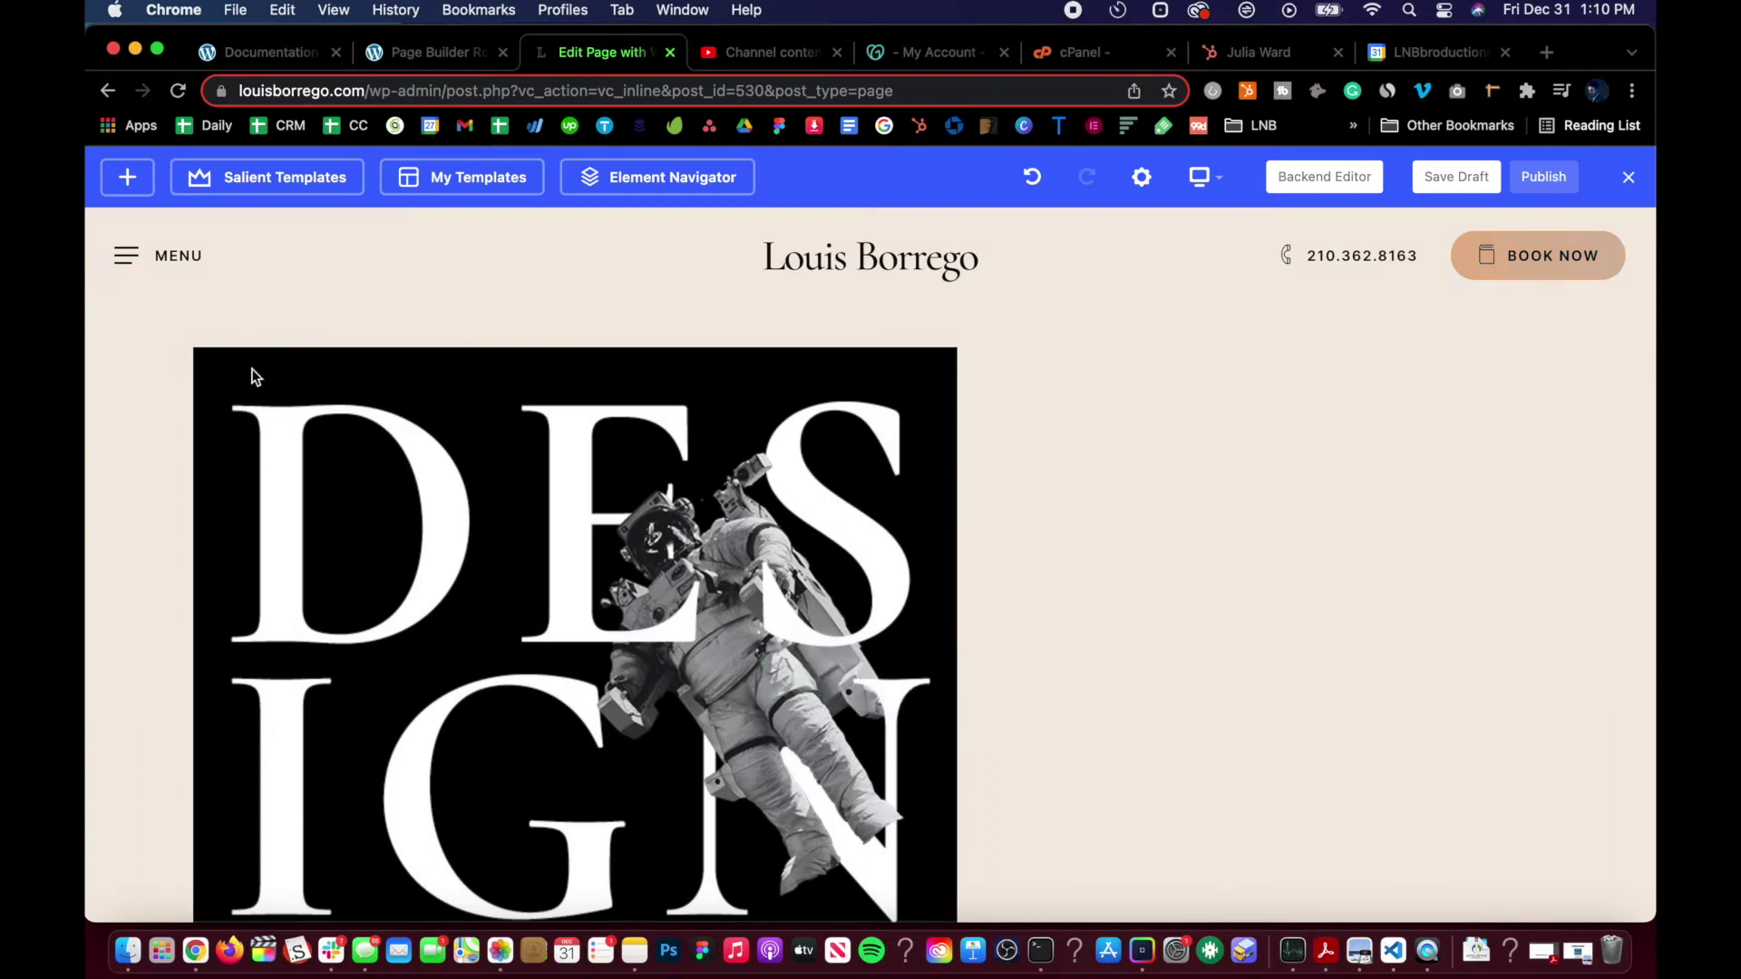
pyautogui.click(249, 331)
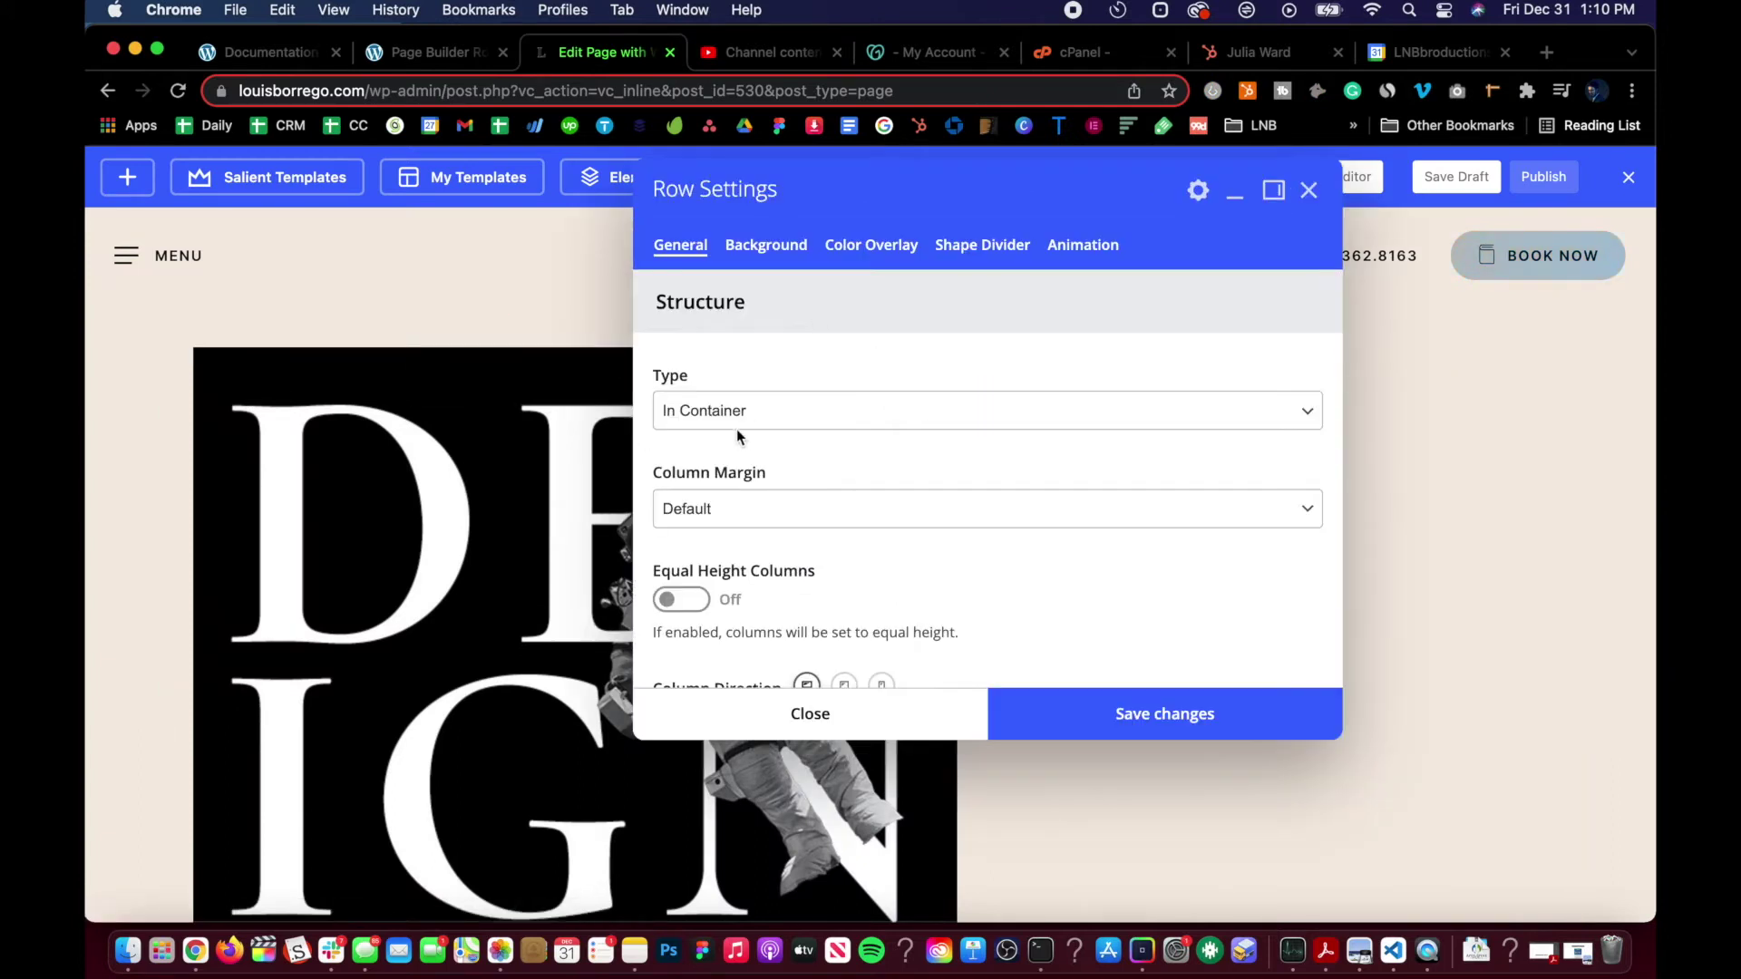
pyautogui.click(736, 432)
pyautogui.click(743, 437)
pyautogui.click(1075, 706)
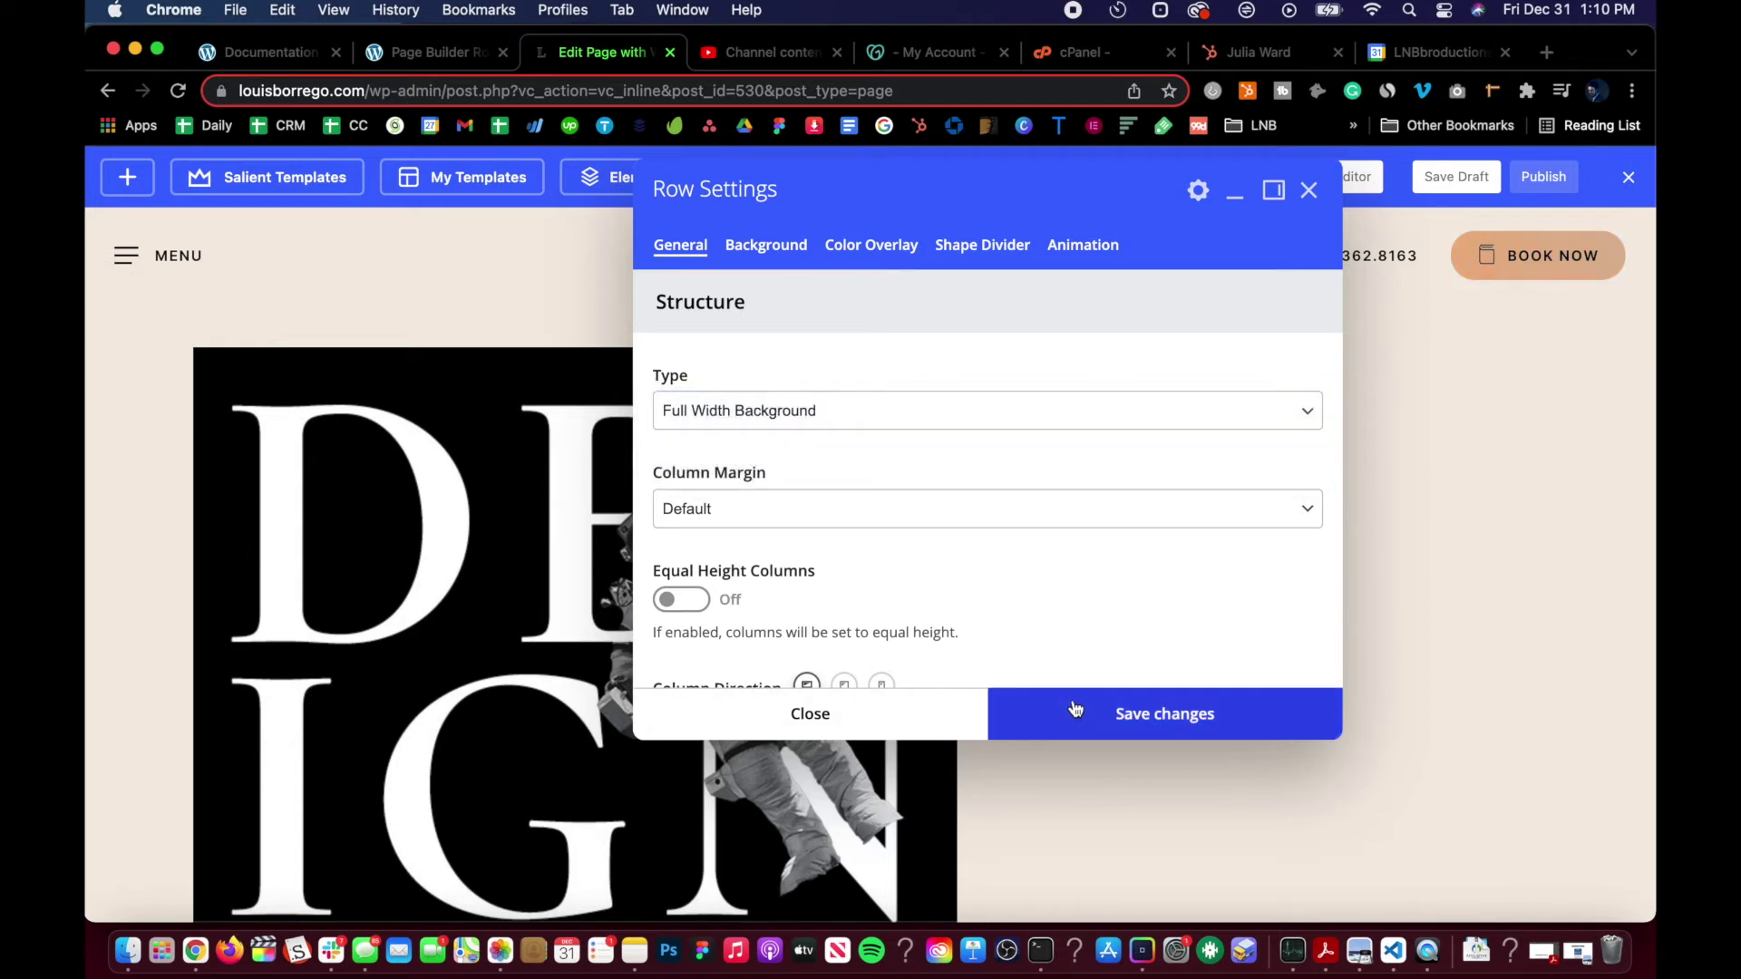
pyautogui.click(933, 723)
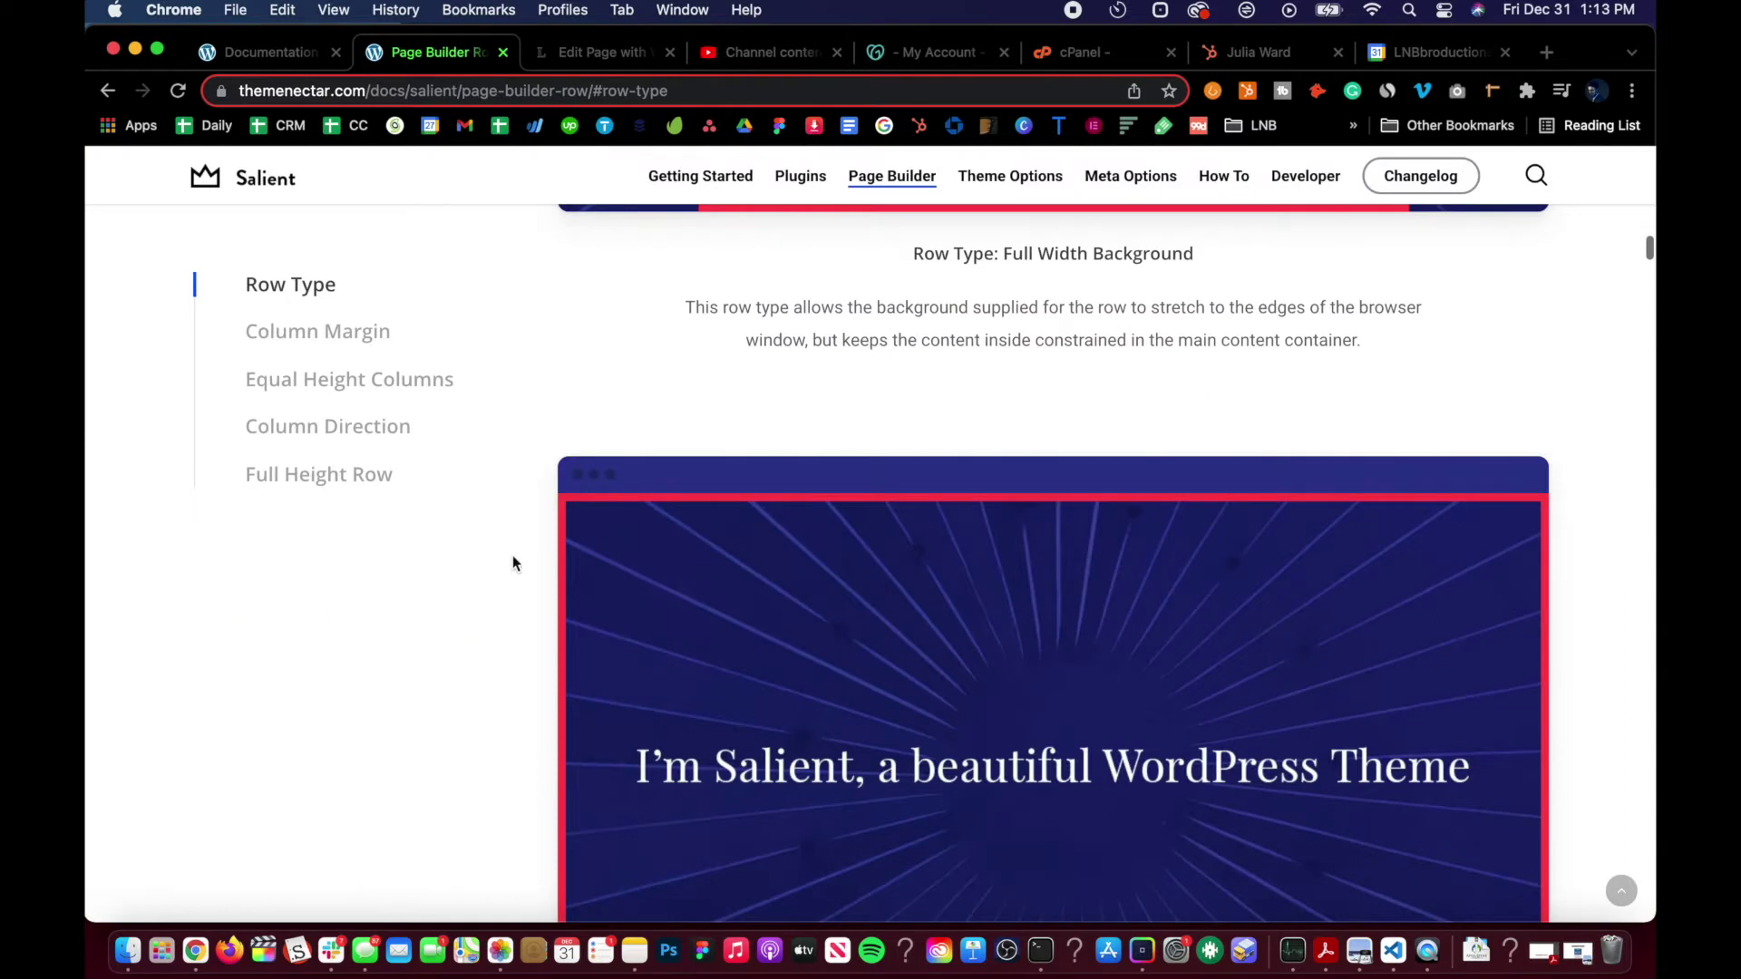
# - Read the Full Width Content row type description in the documentation and return to the page editor tab to examine the image rows
pyautogui.scroll(-5, 513, 564)
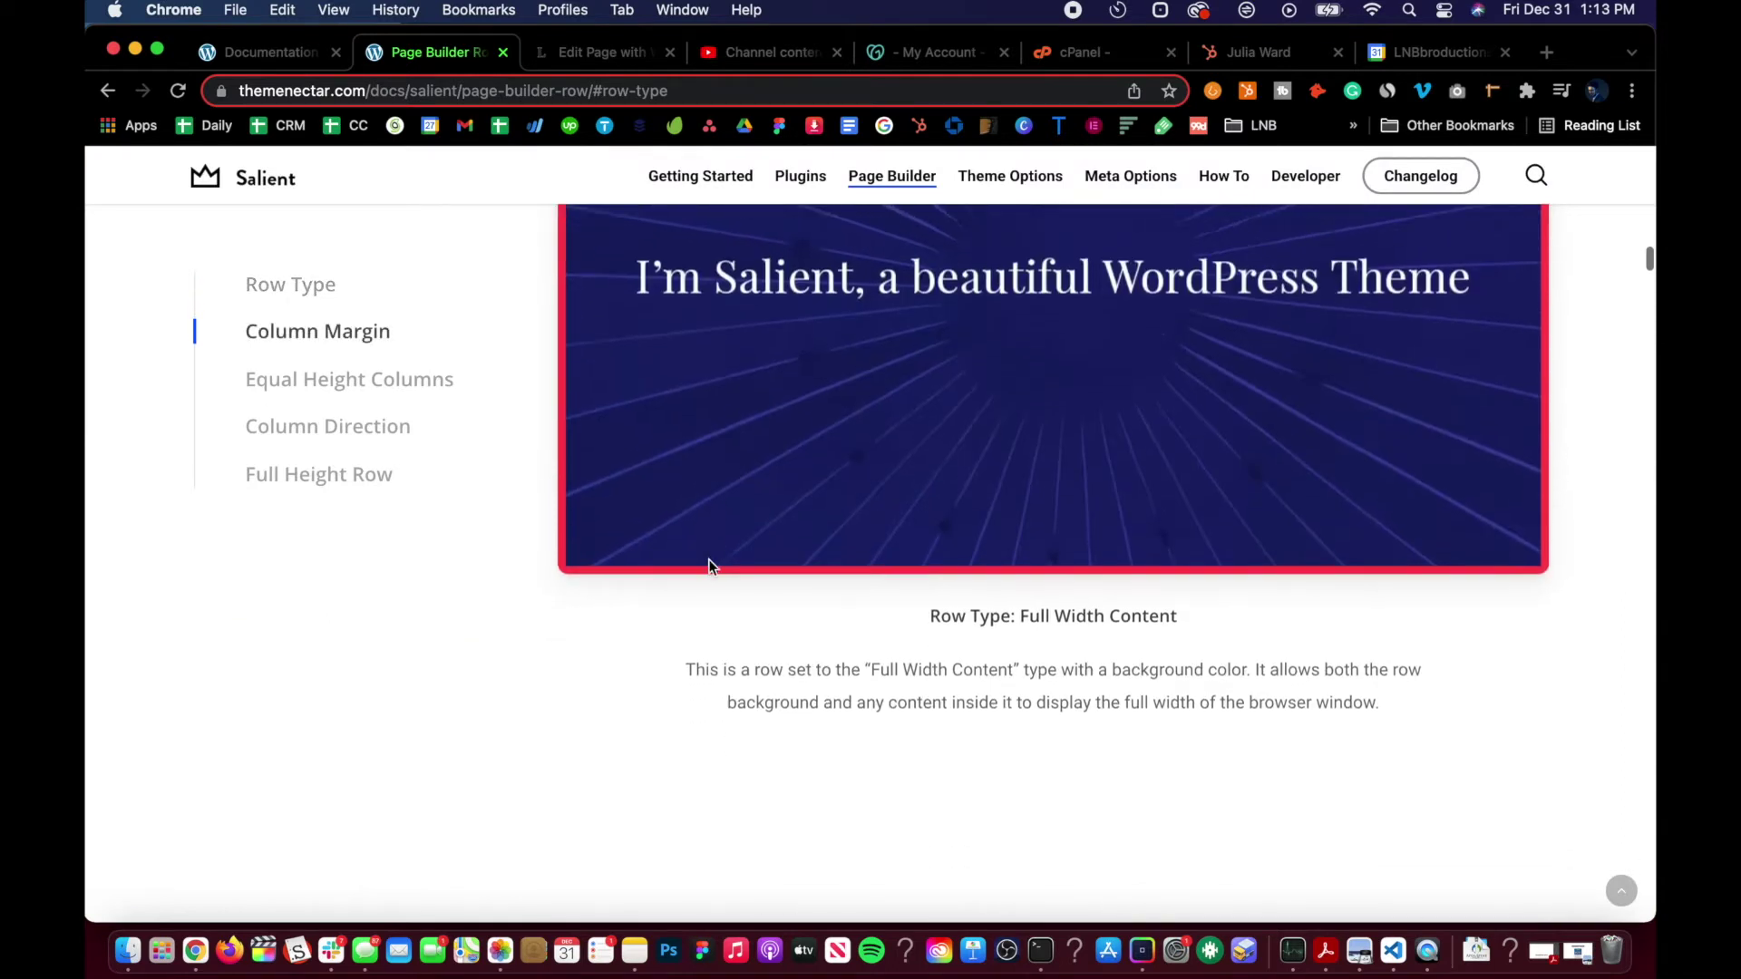
pyautogui.scroll(2, 709, 566)
pyautogui.click(603, 51)
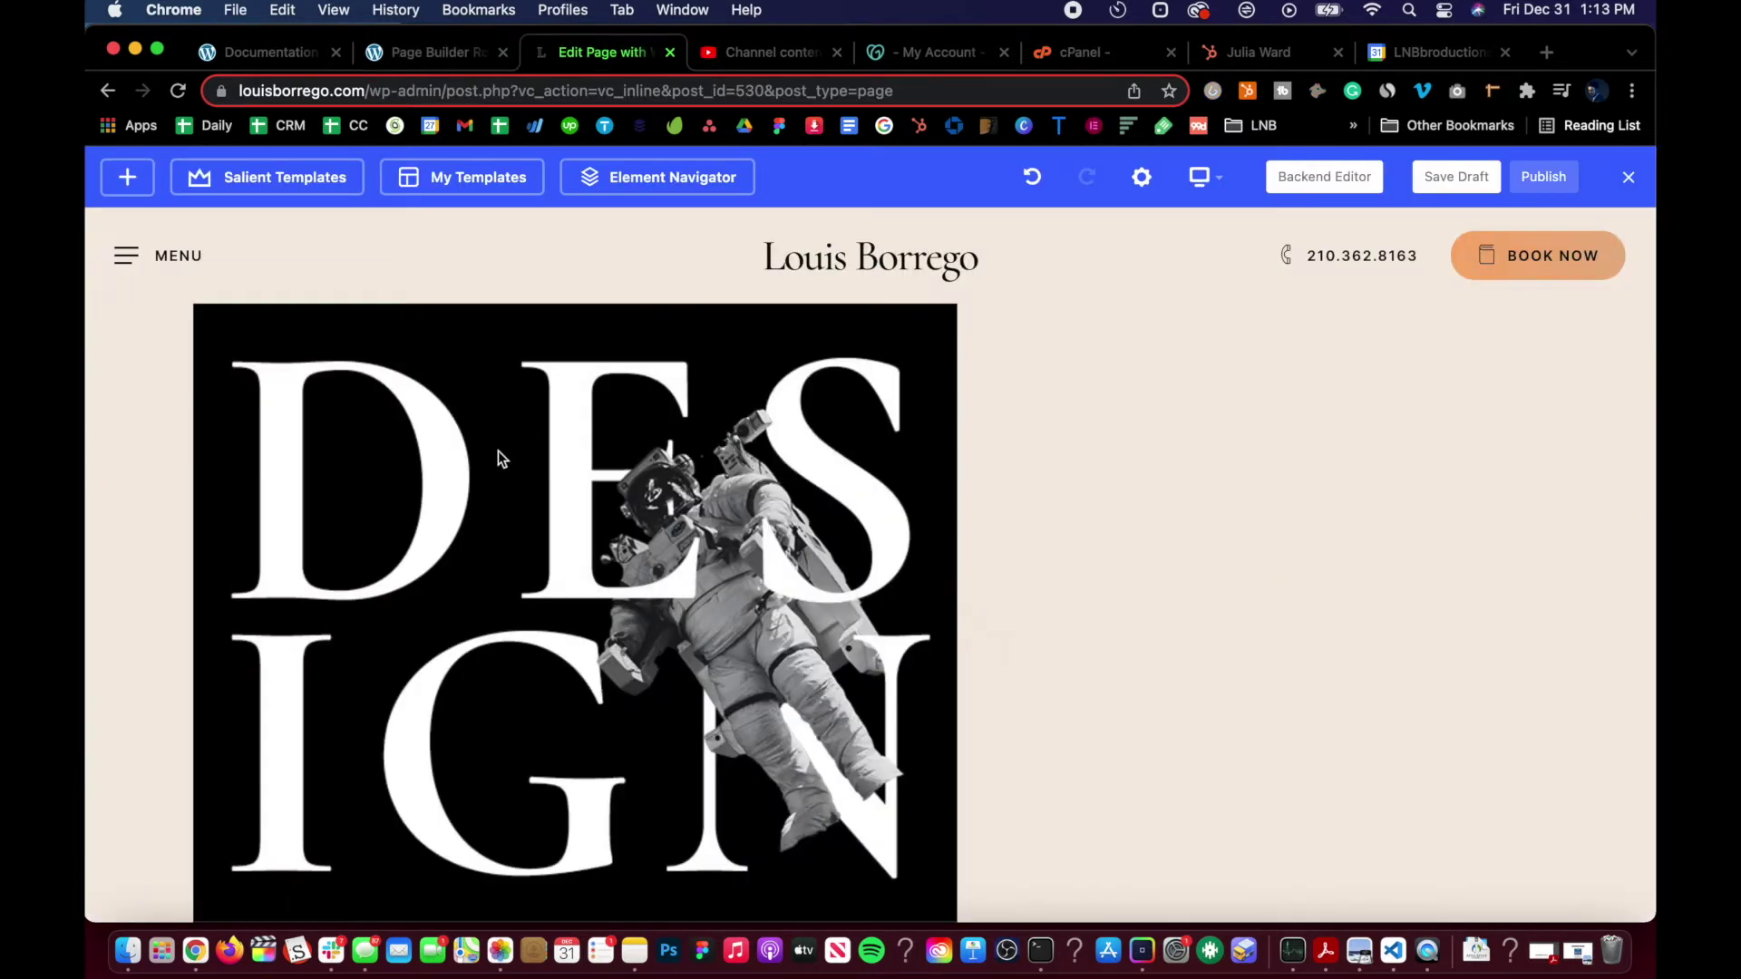
pyautogui.scroll(-5, 497, 450)
pyautogui.scroll(5, 400, 405)
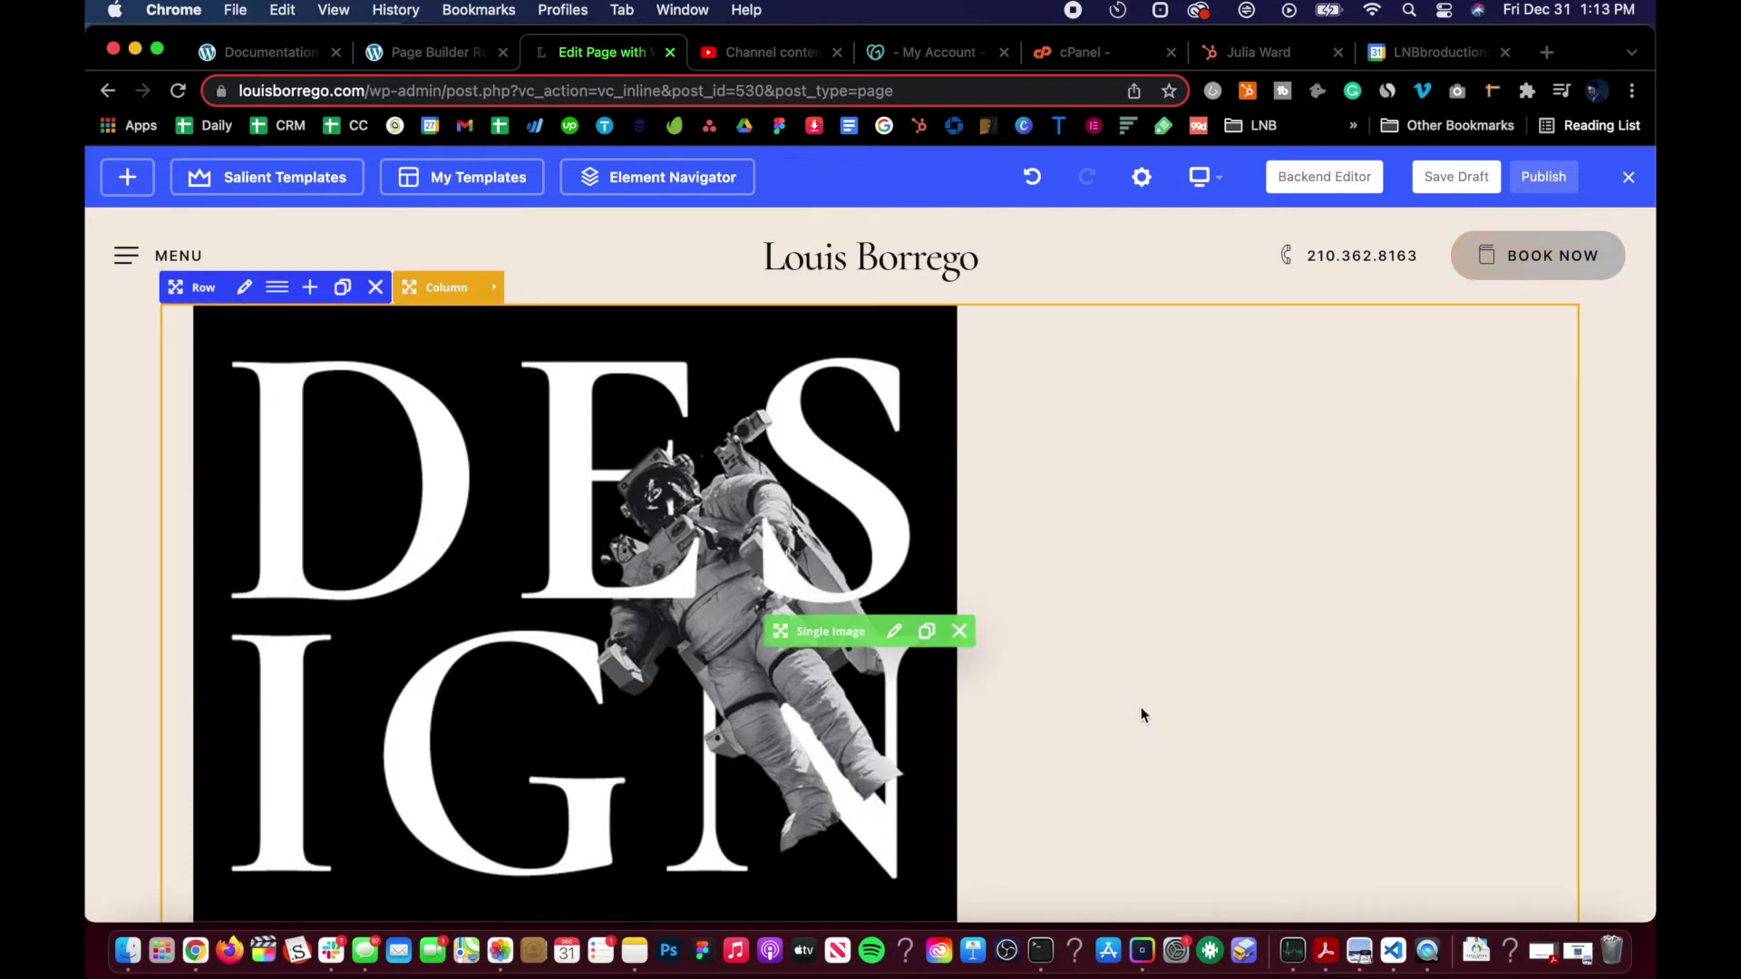
# - Set the upper row's single image alignment to Align center, save the change and close the image settings
pyautogui.click(894, 631)
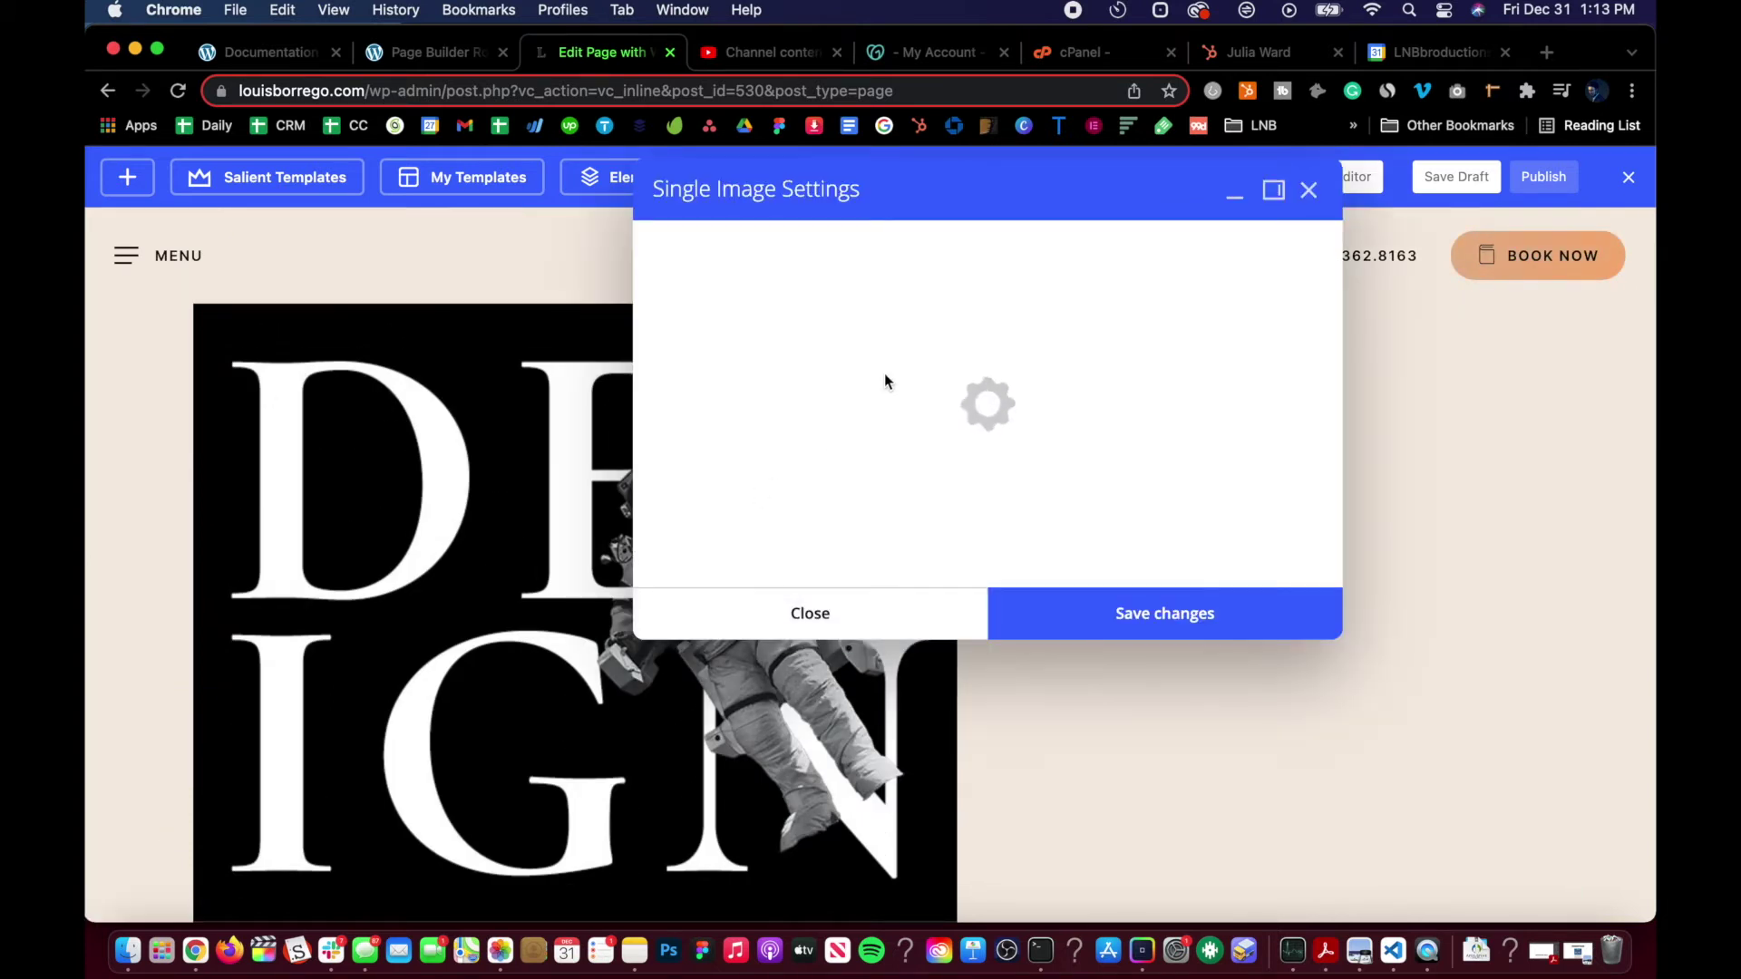
pyautogui.scroll(-5, 767, 504)
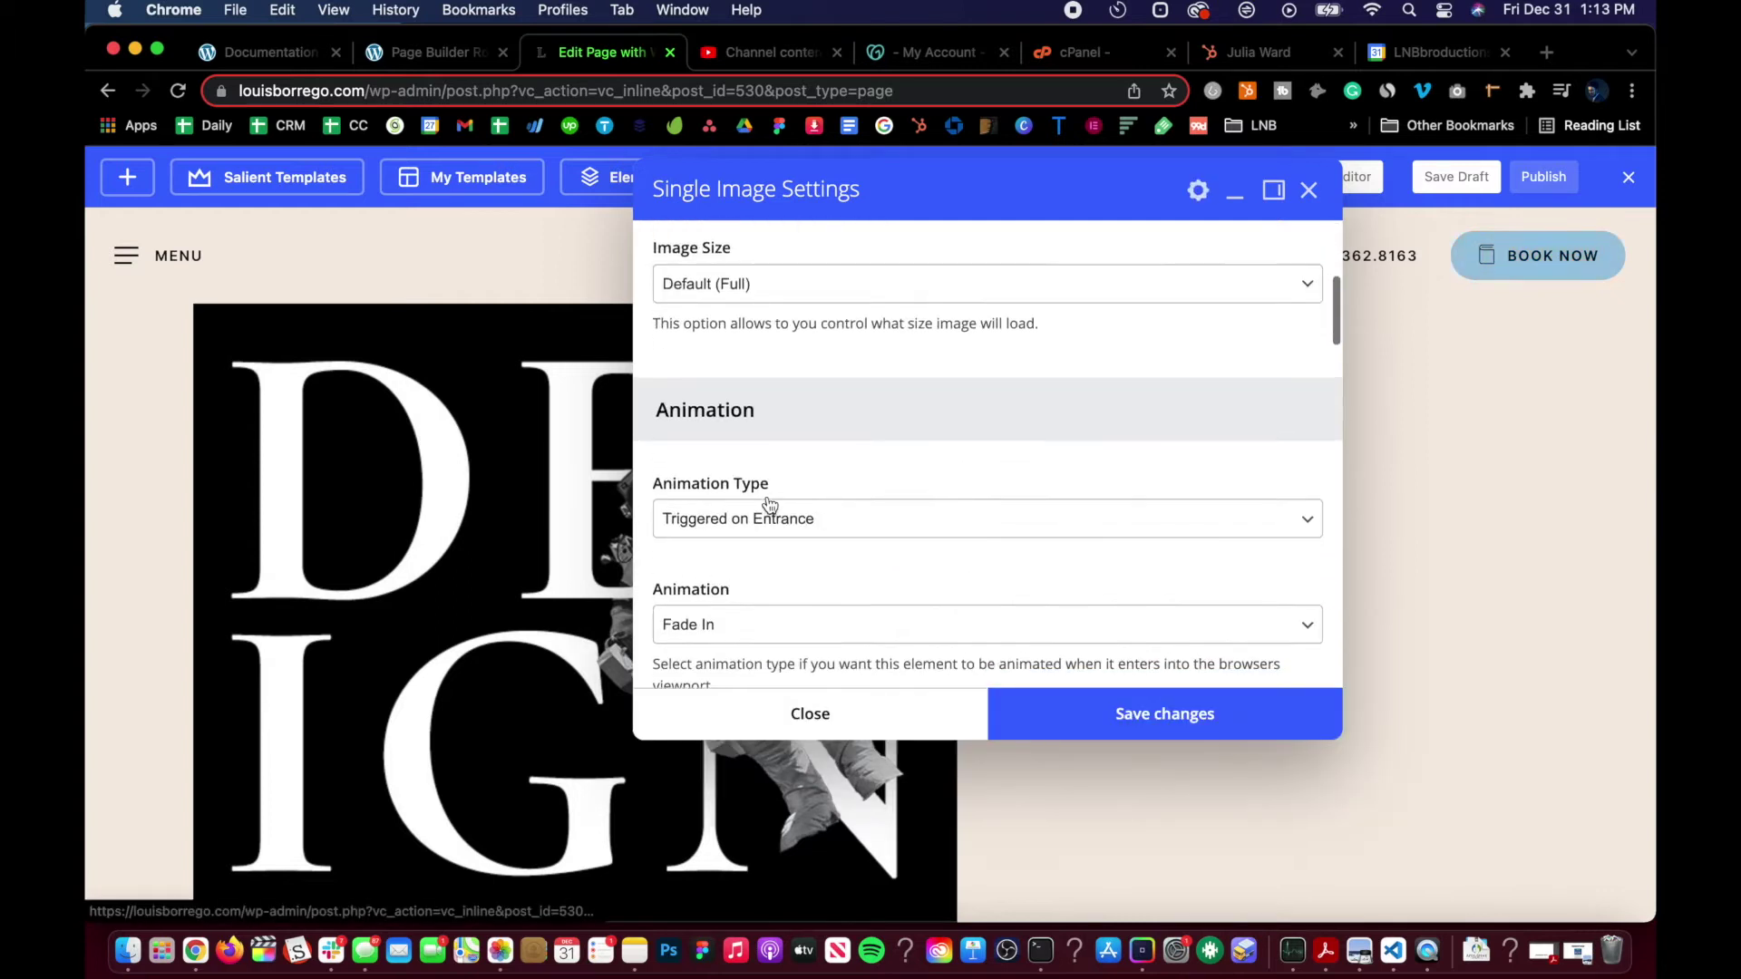
pyautogui.scroll(-10, 767, 499)
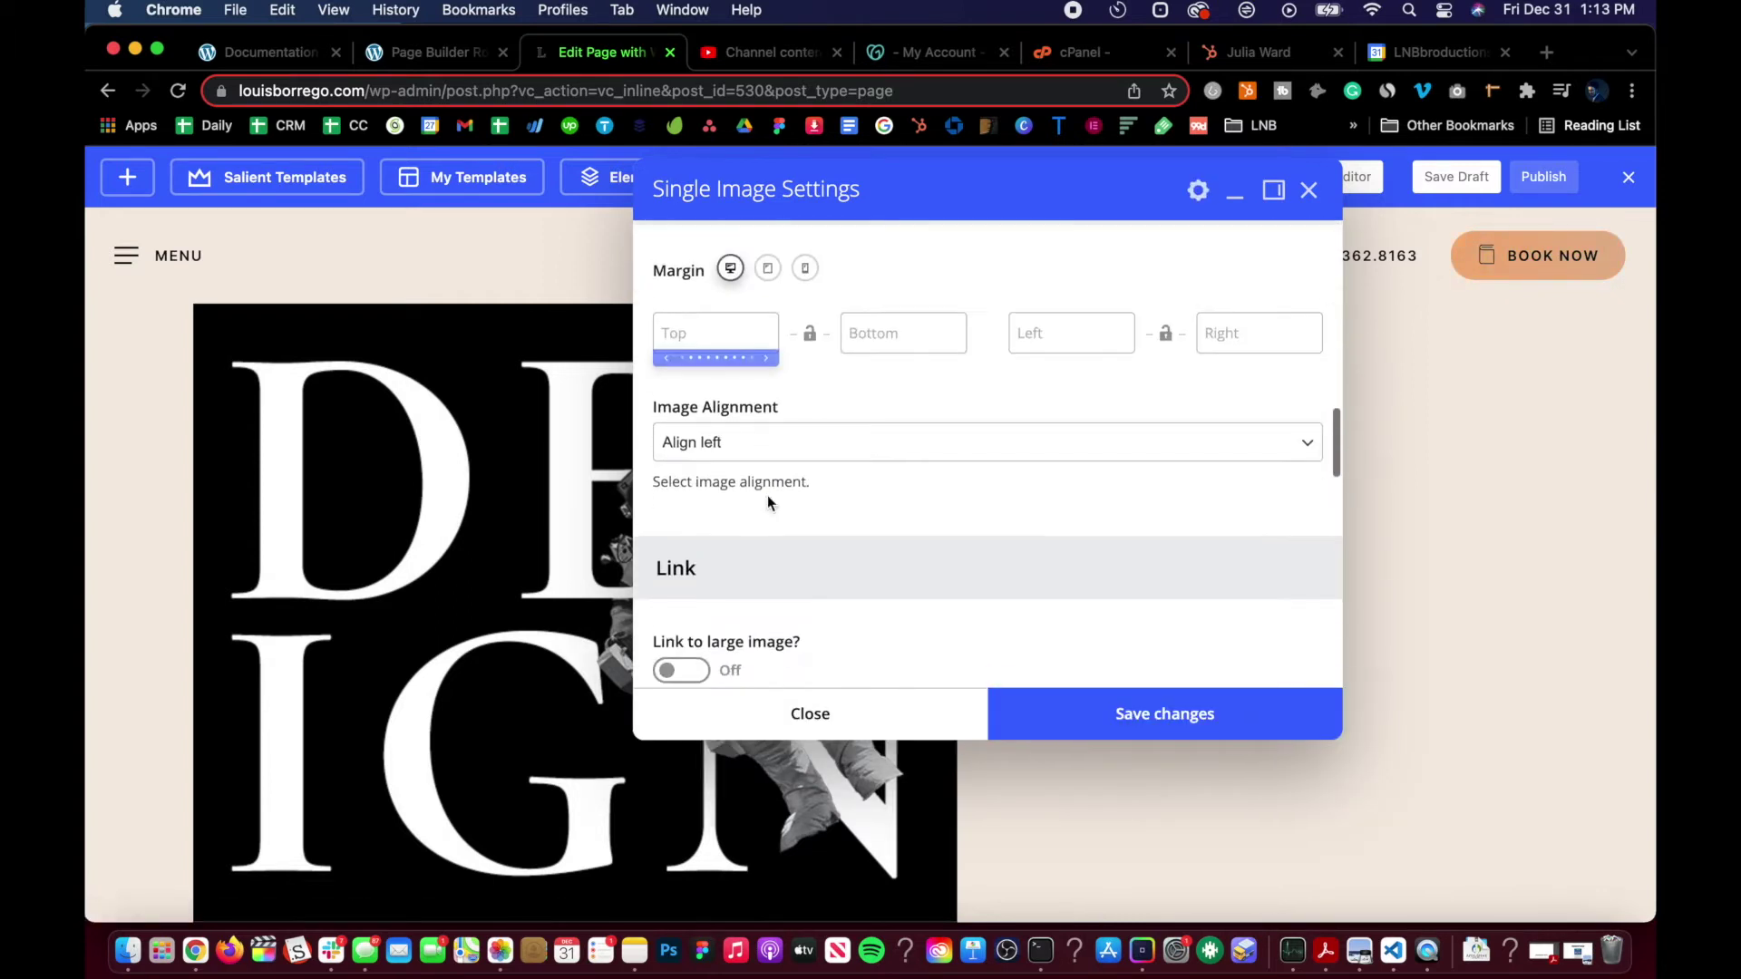
pyautogui.click(765, 454)
pyautogui.click(764, 493)
pyautogui.click(1087, 717)
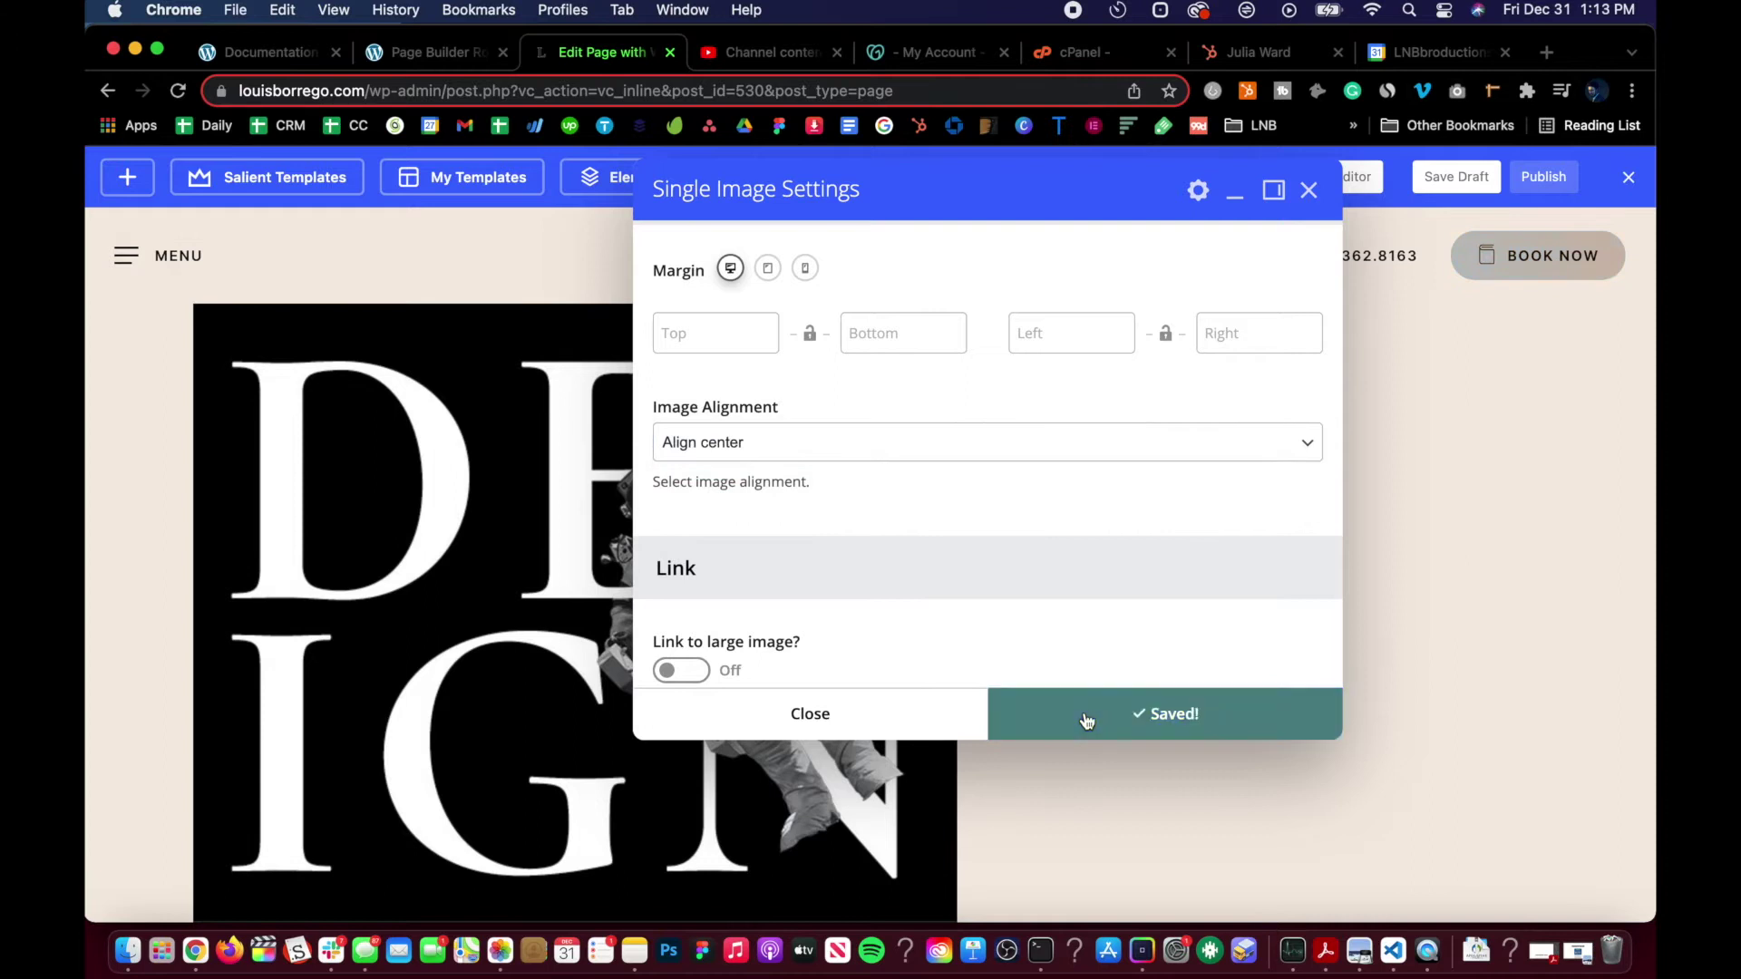
pyautogui.click(898, 730)
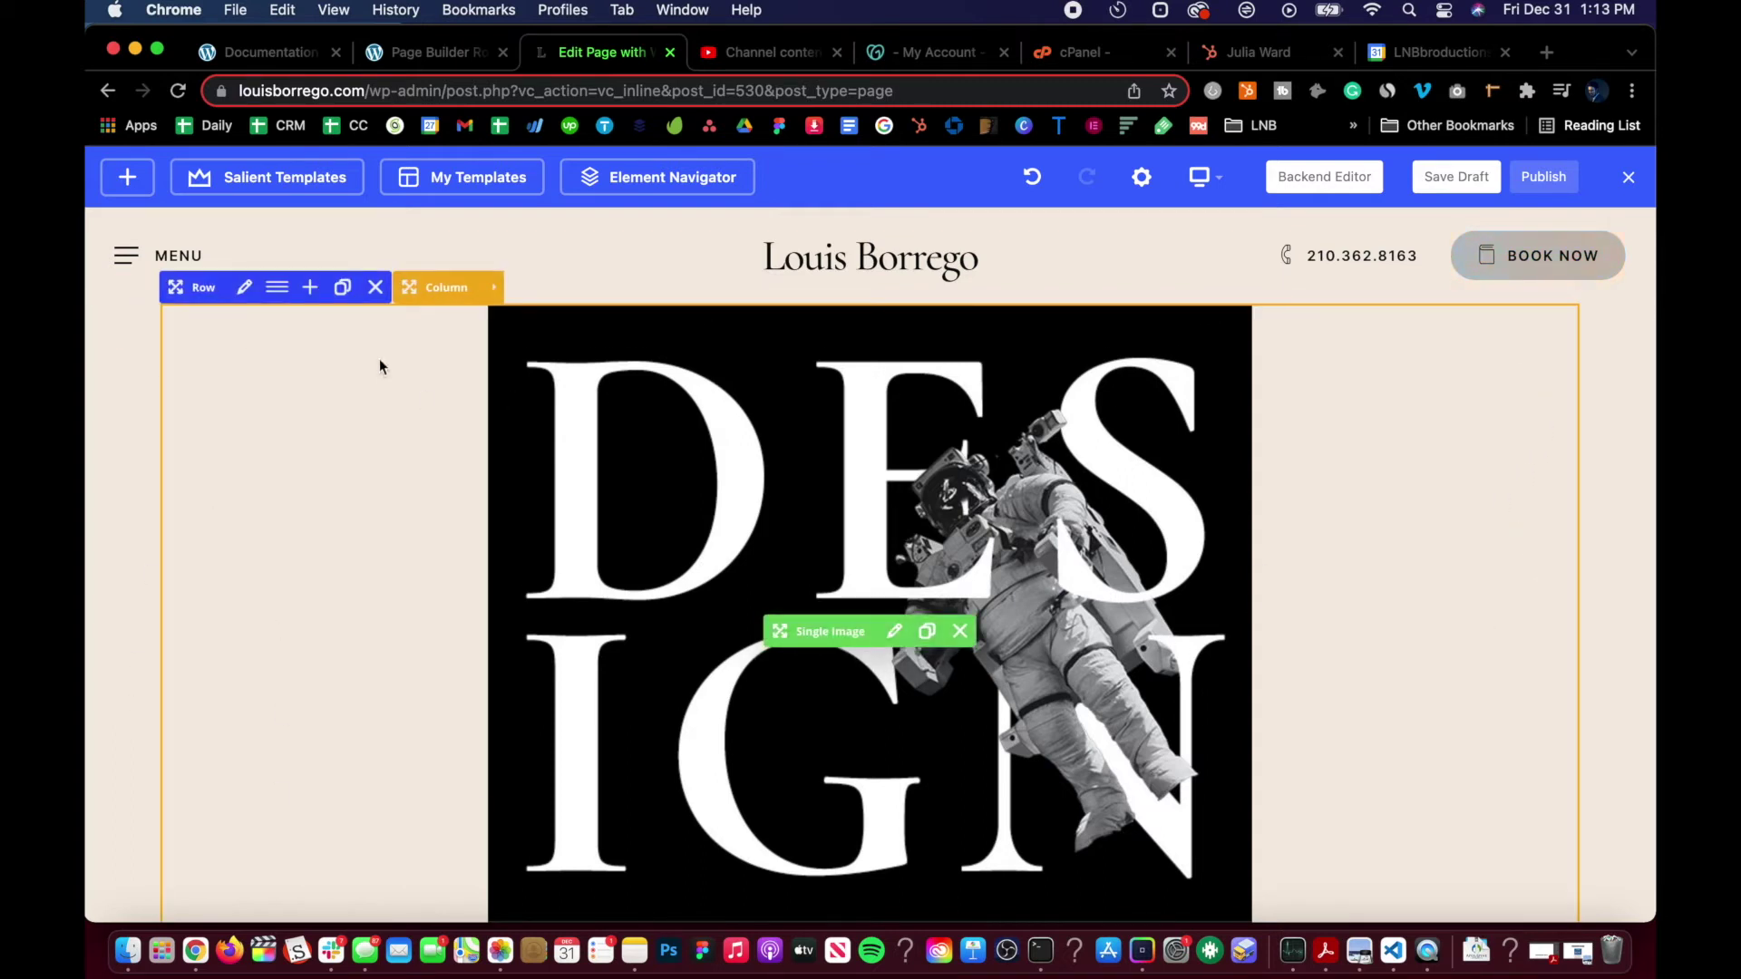
# - Set BillboardBackground.jpg from the media library as the upper row's background image, save the row and check how the background stretches
pyautogui.click(244, 286)
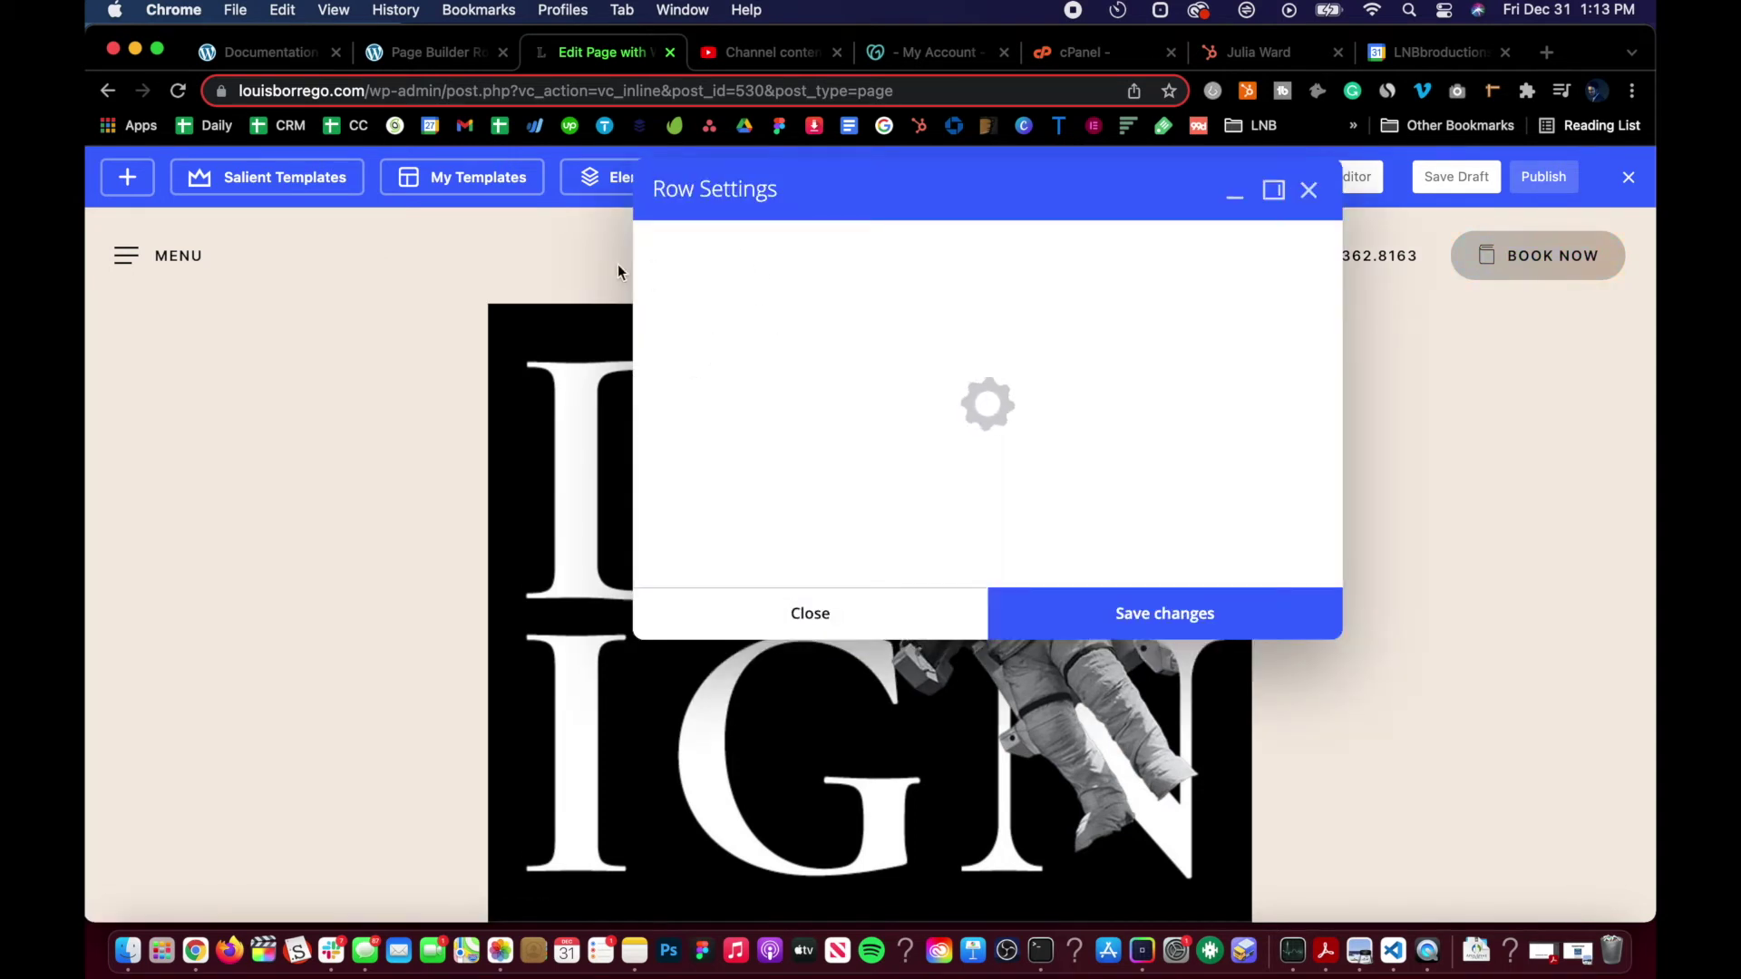
pyautogui.click(769, 245)
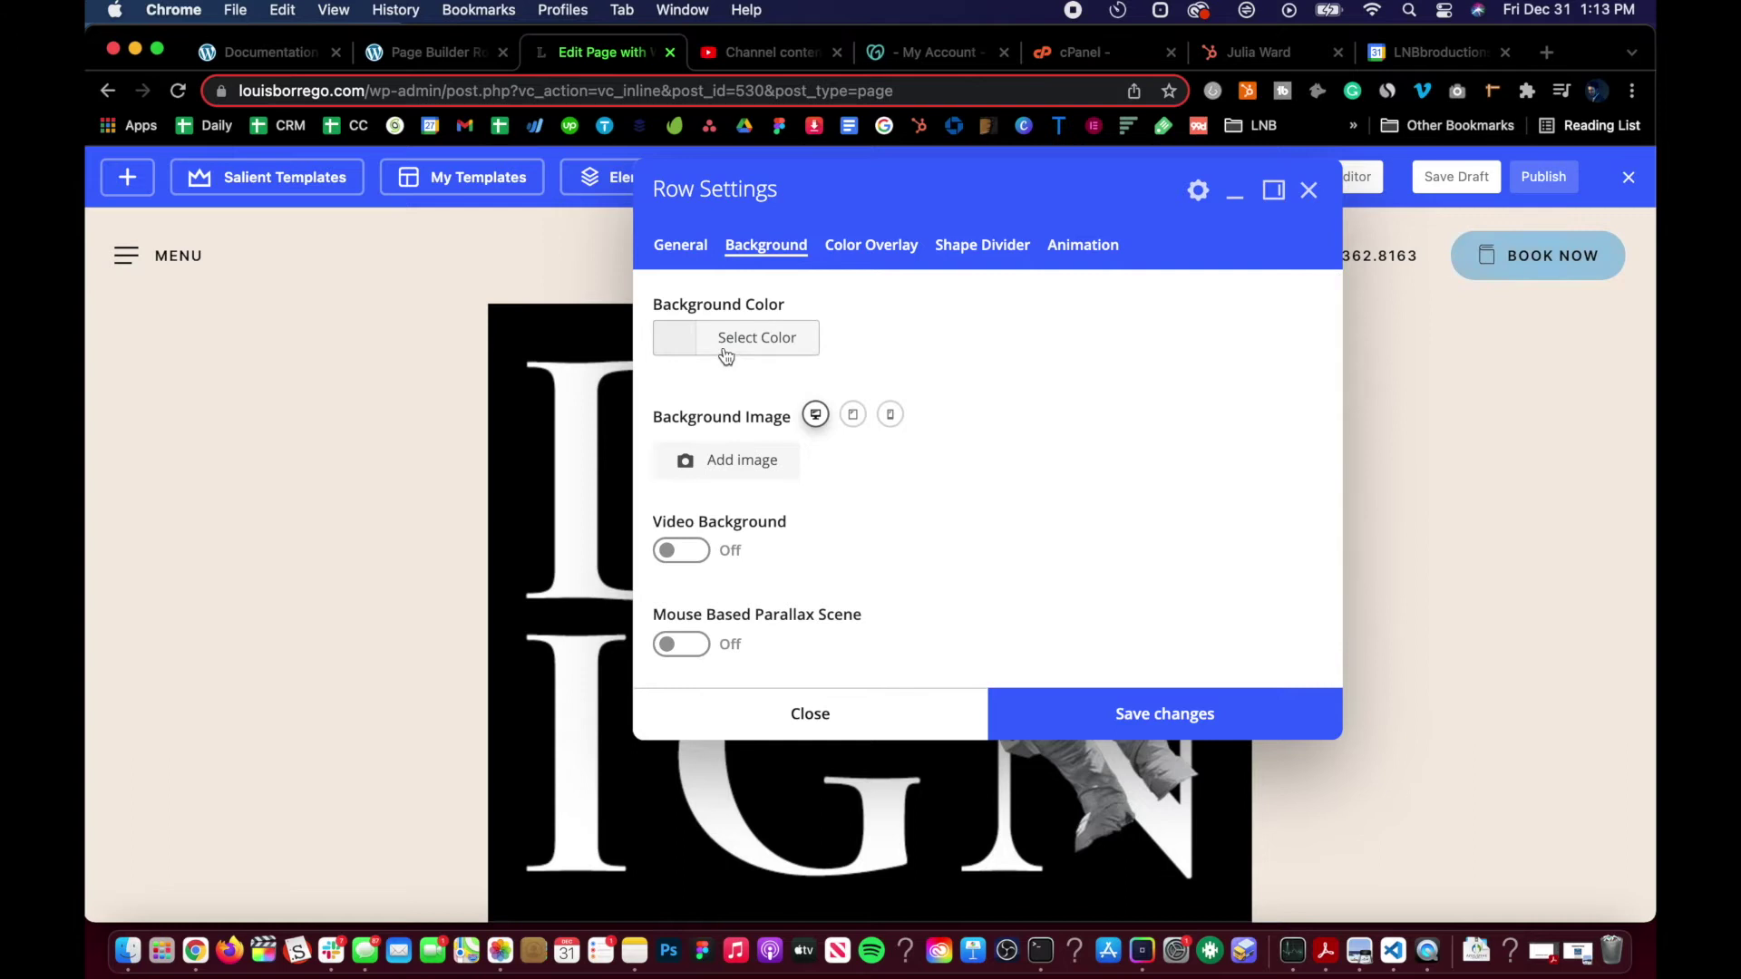
pyautogui.click(721, 466)
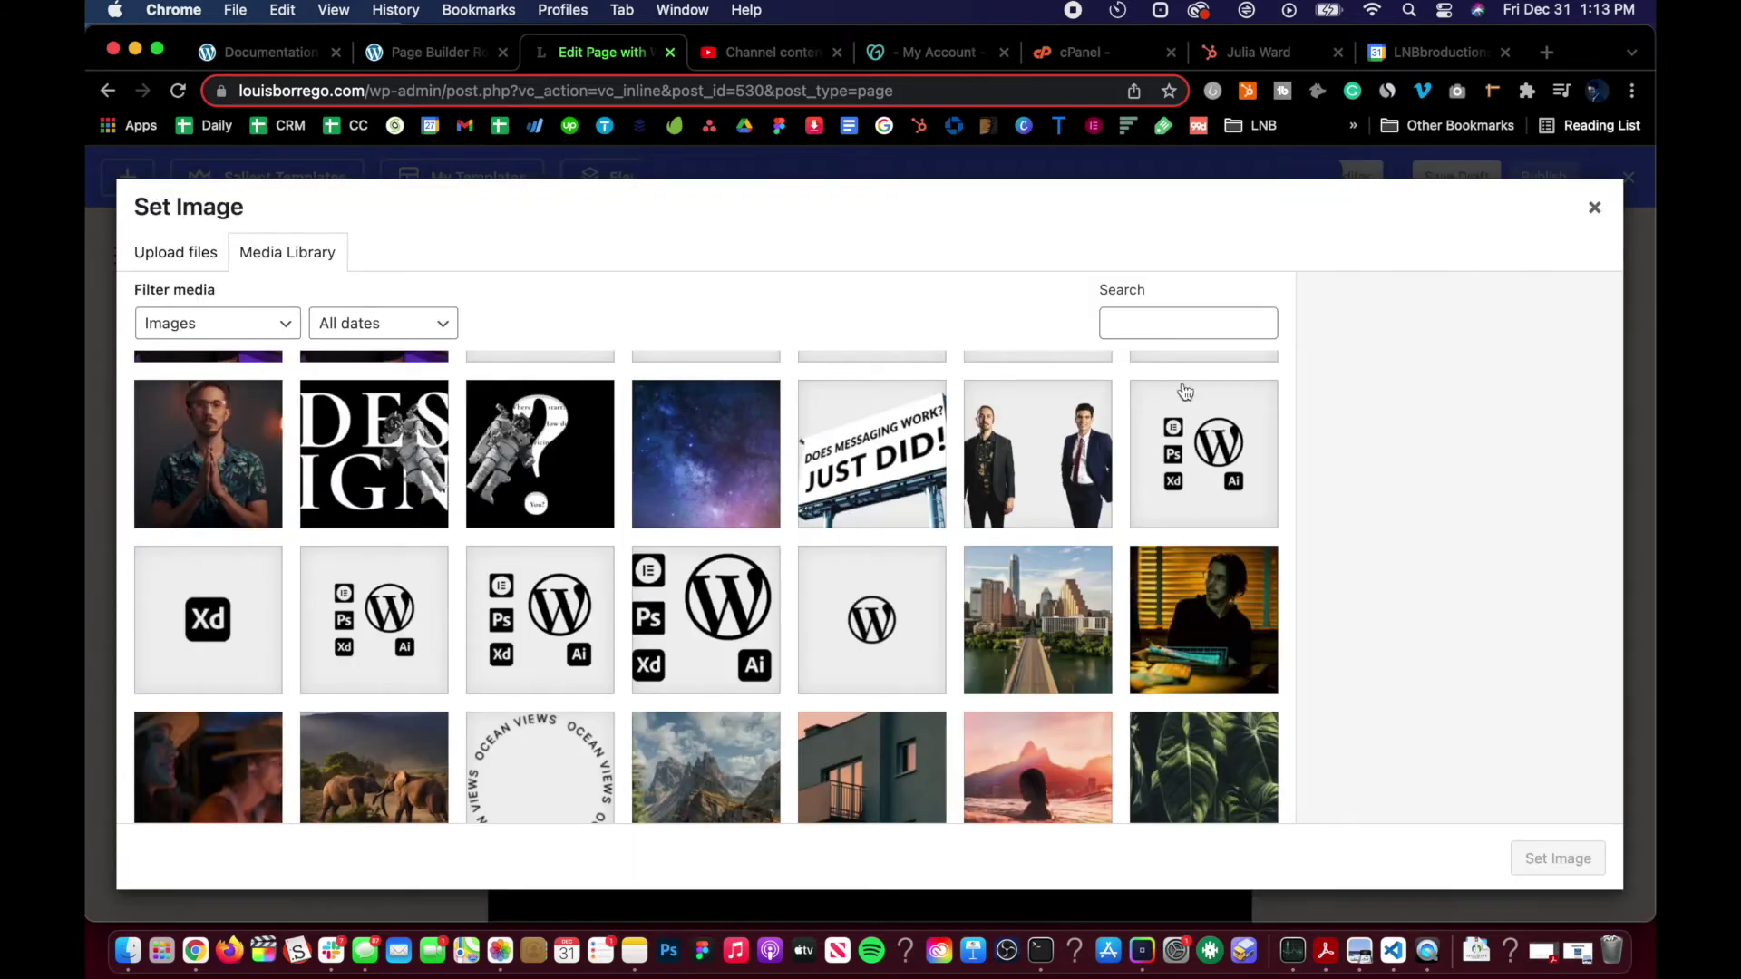
pyautogui.scroll(-2, 1067, 619)
pyautogui.click(751, 453)
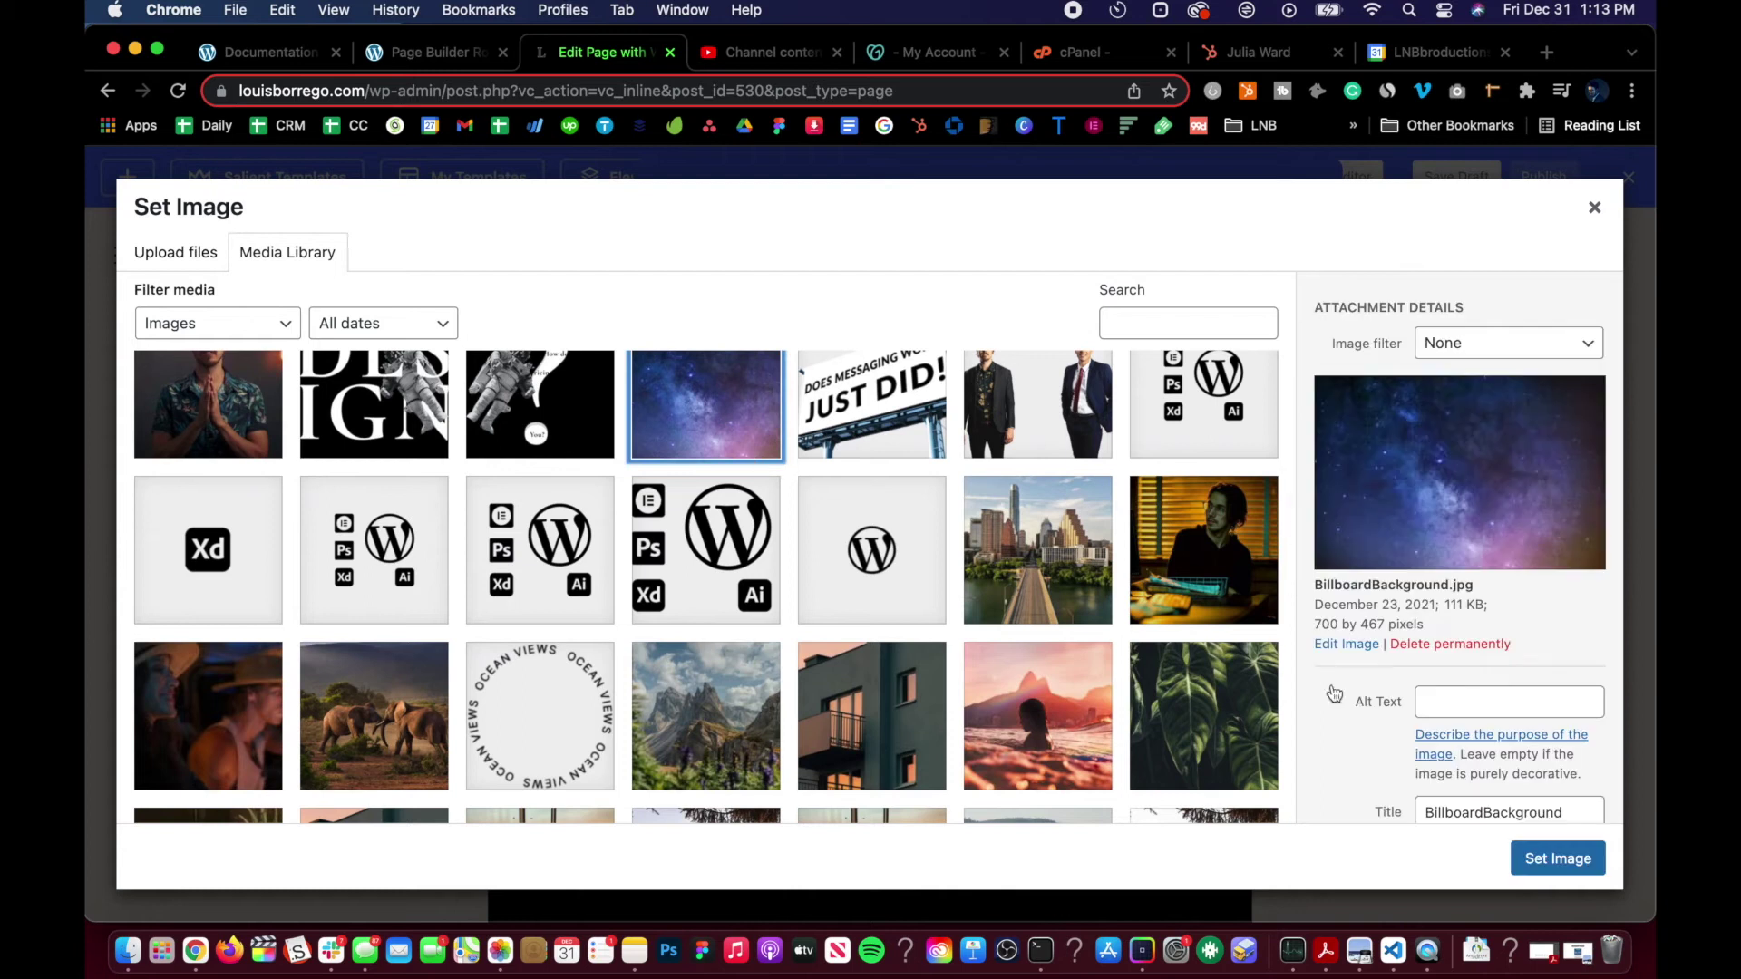
pyautogui.click(1569, 862)
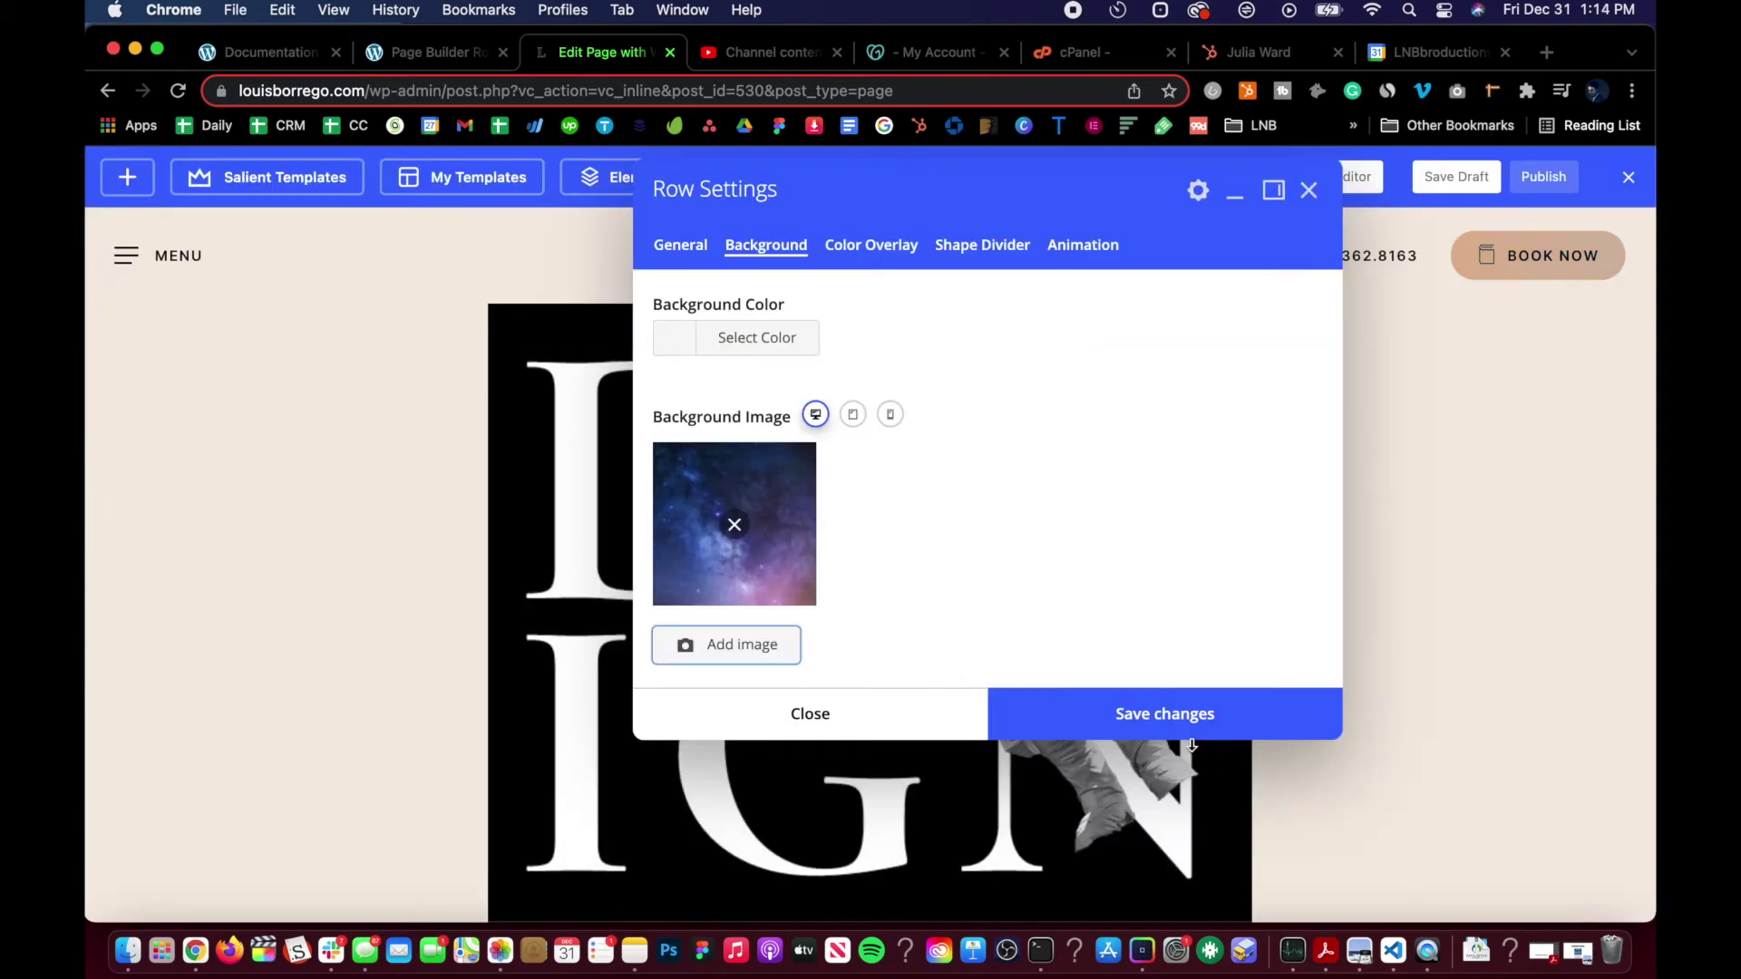
pyautogui.click(1191, 736)
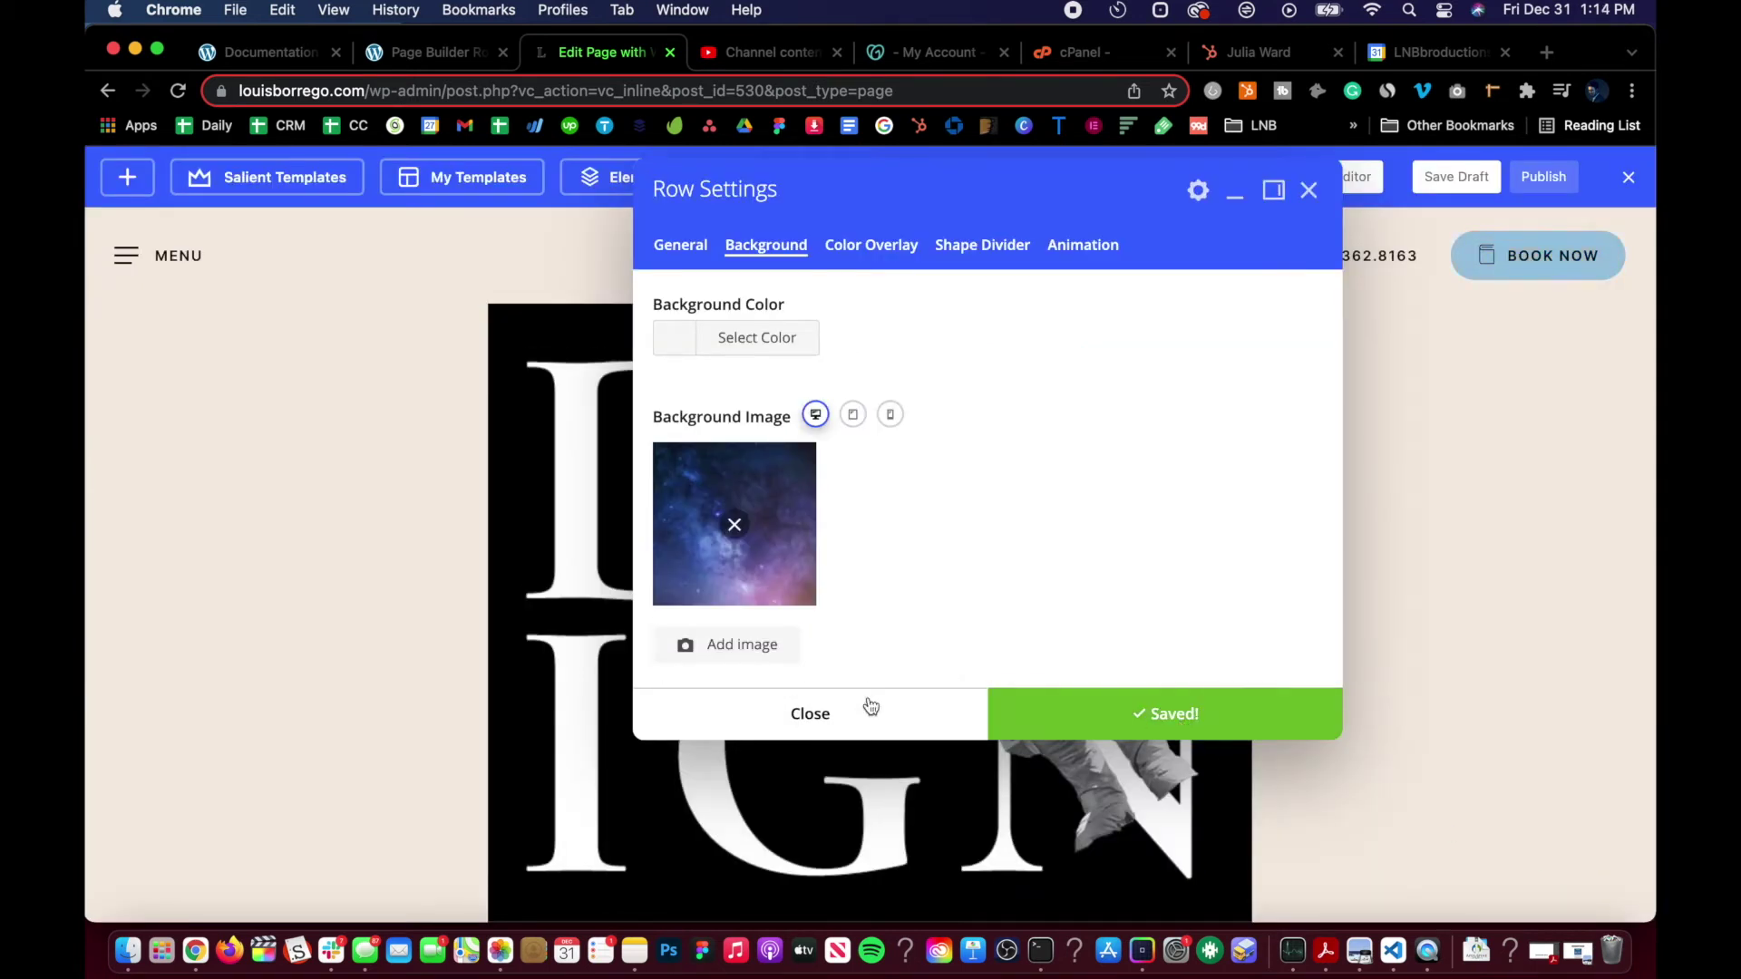
pyautogui.click(842, 719)
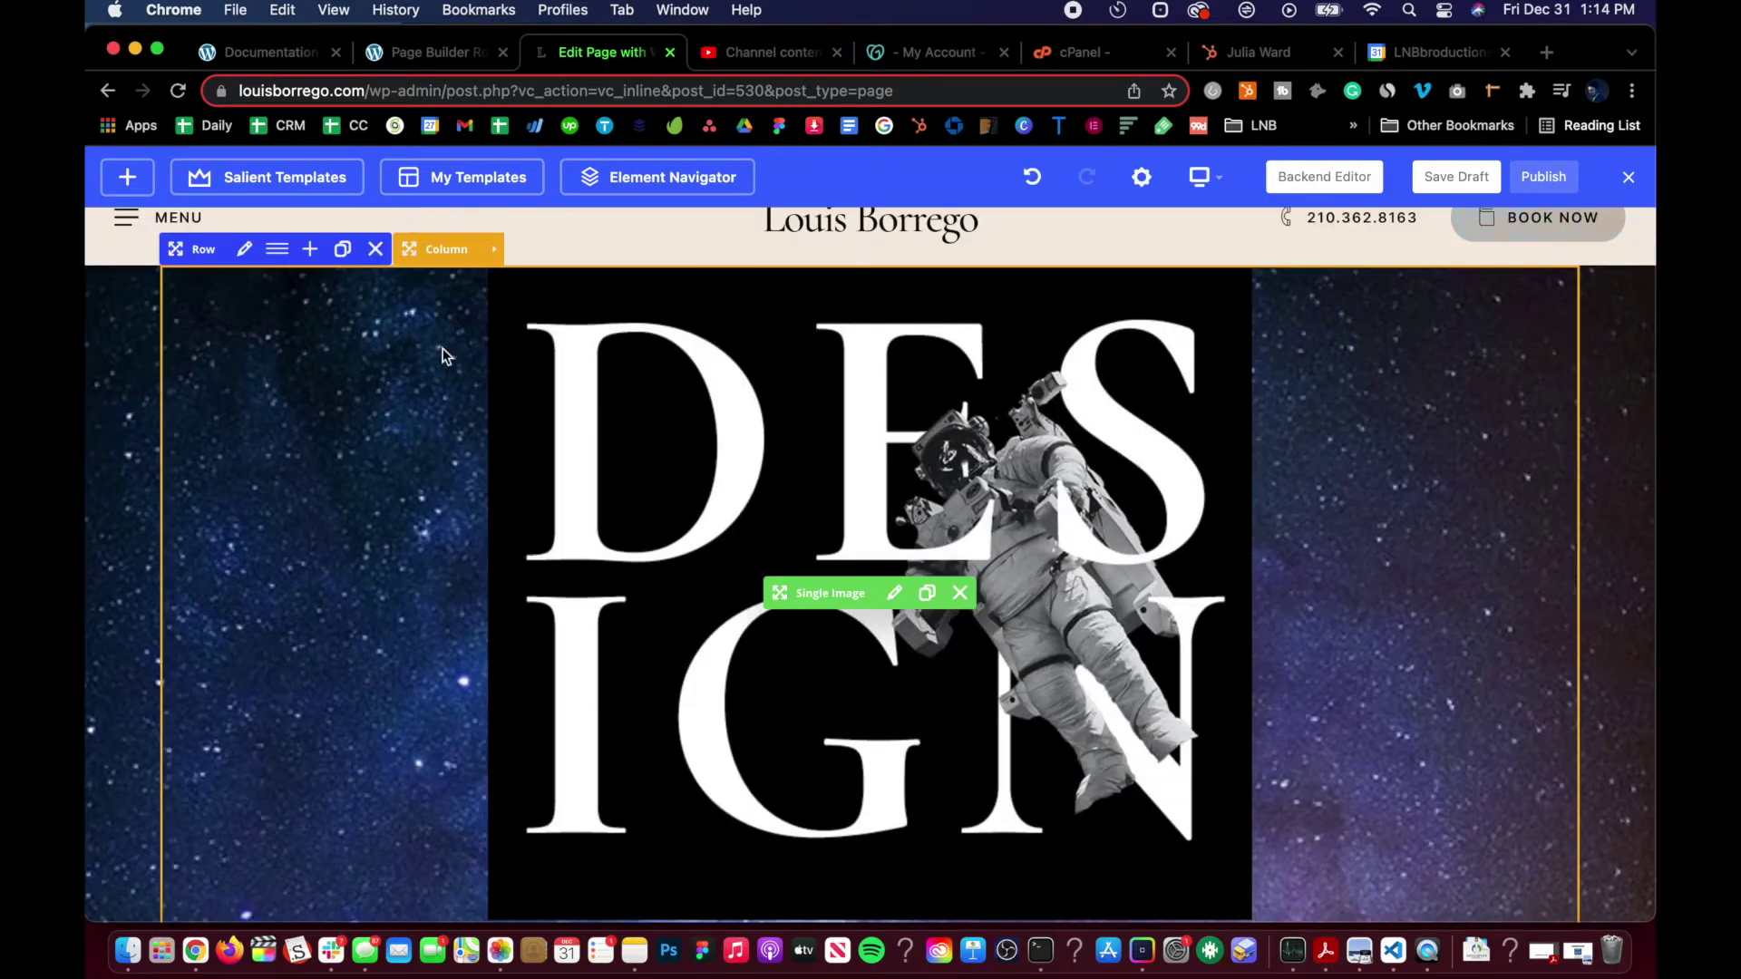
pyautogui.scroll(-1, 408, 501)
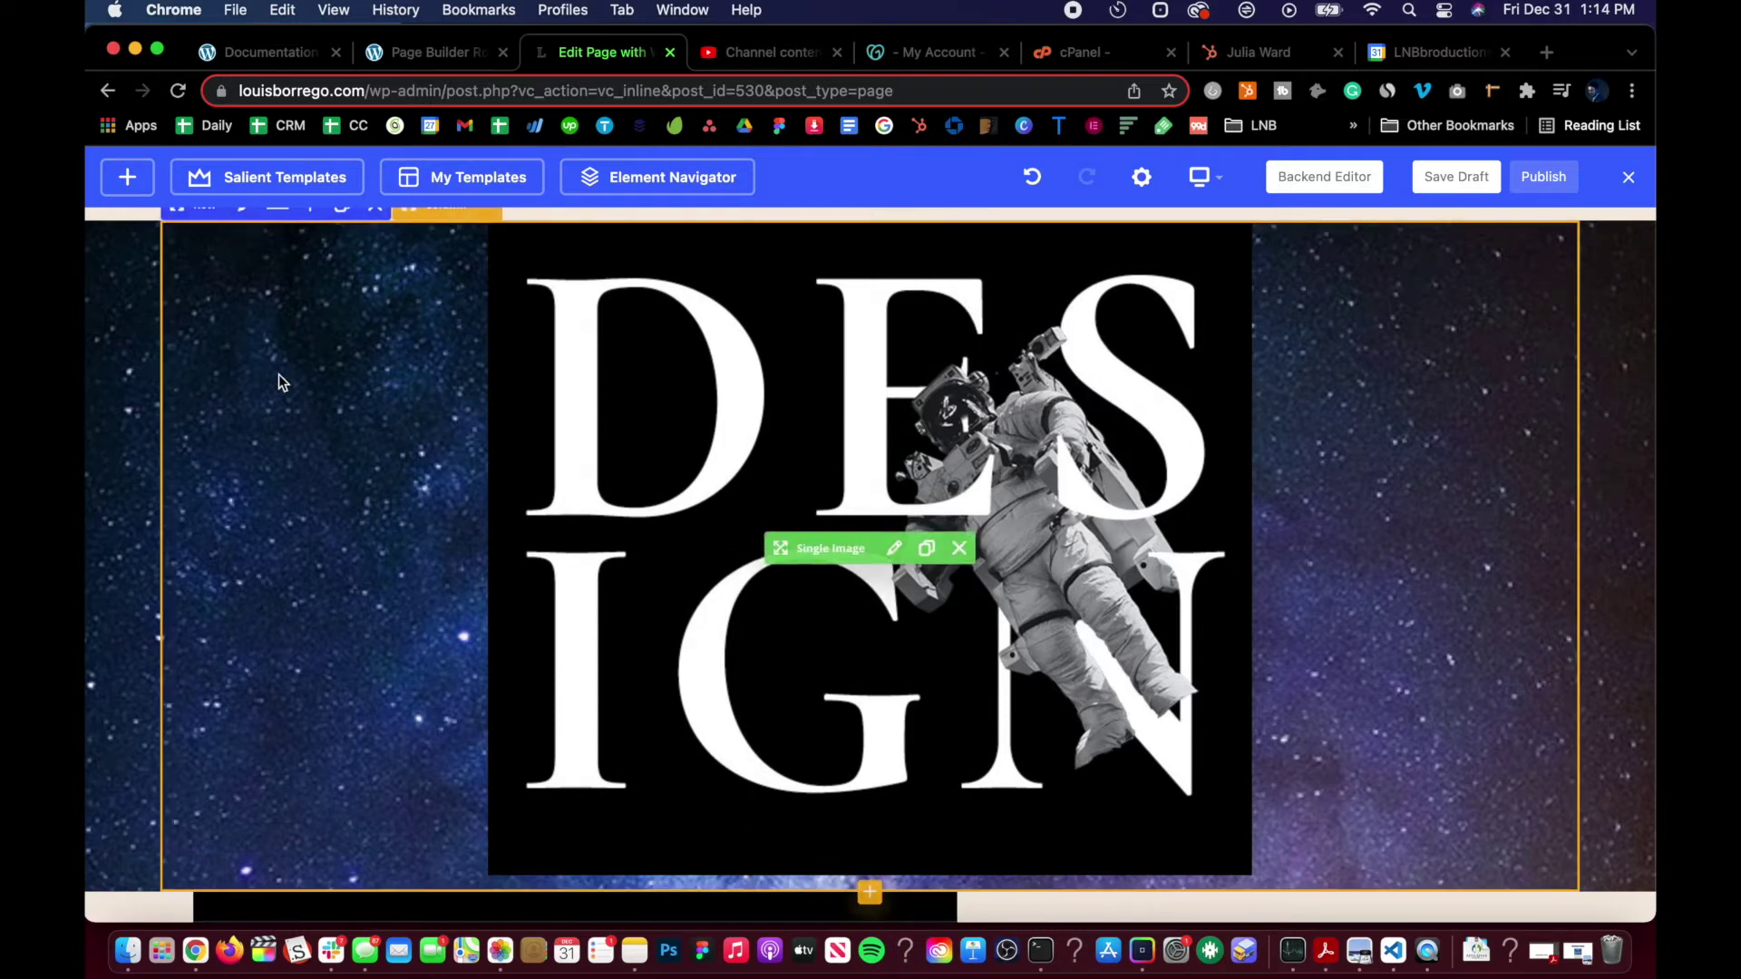
pyautogui.scroll(2, 622, 406)
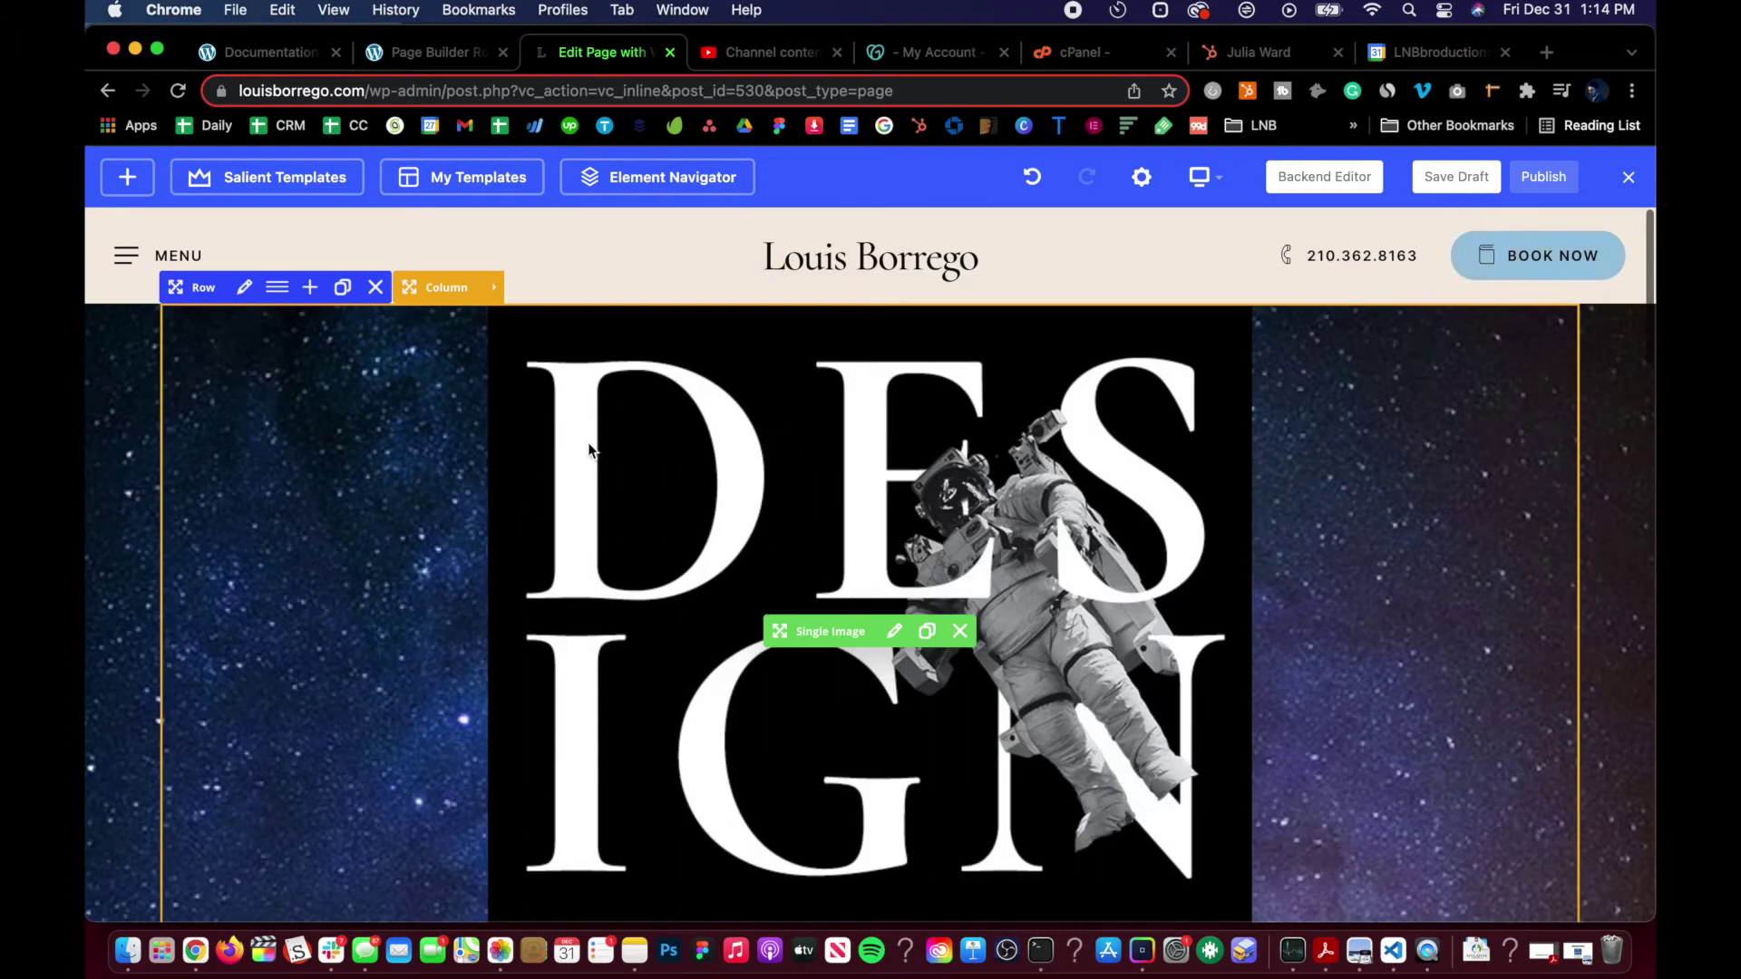
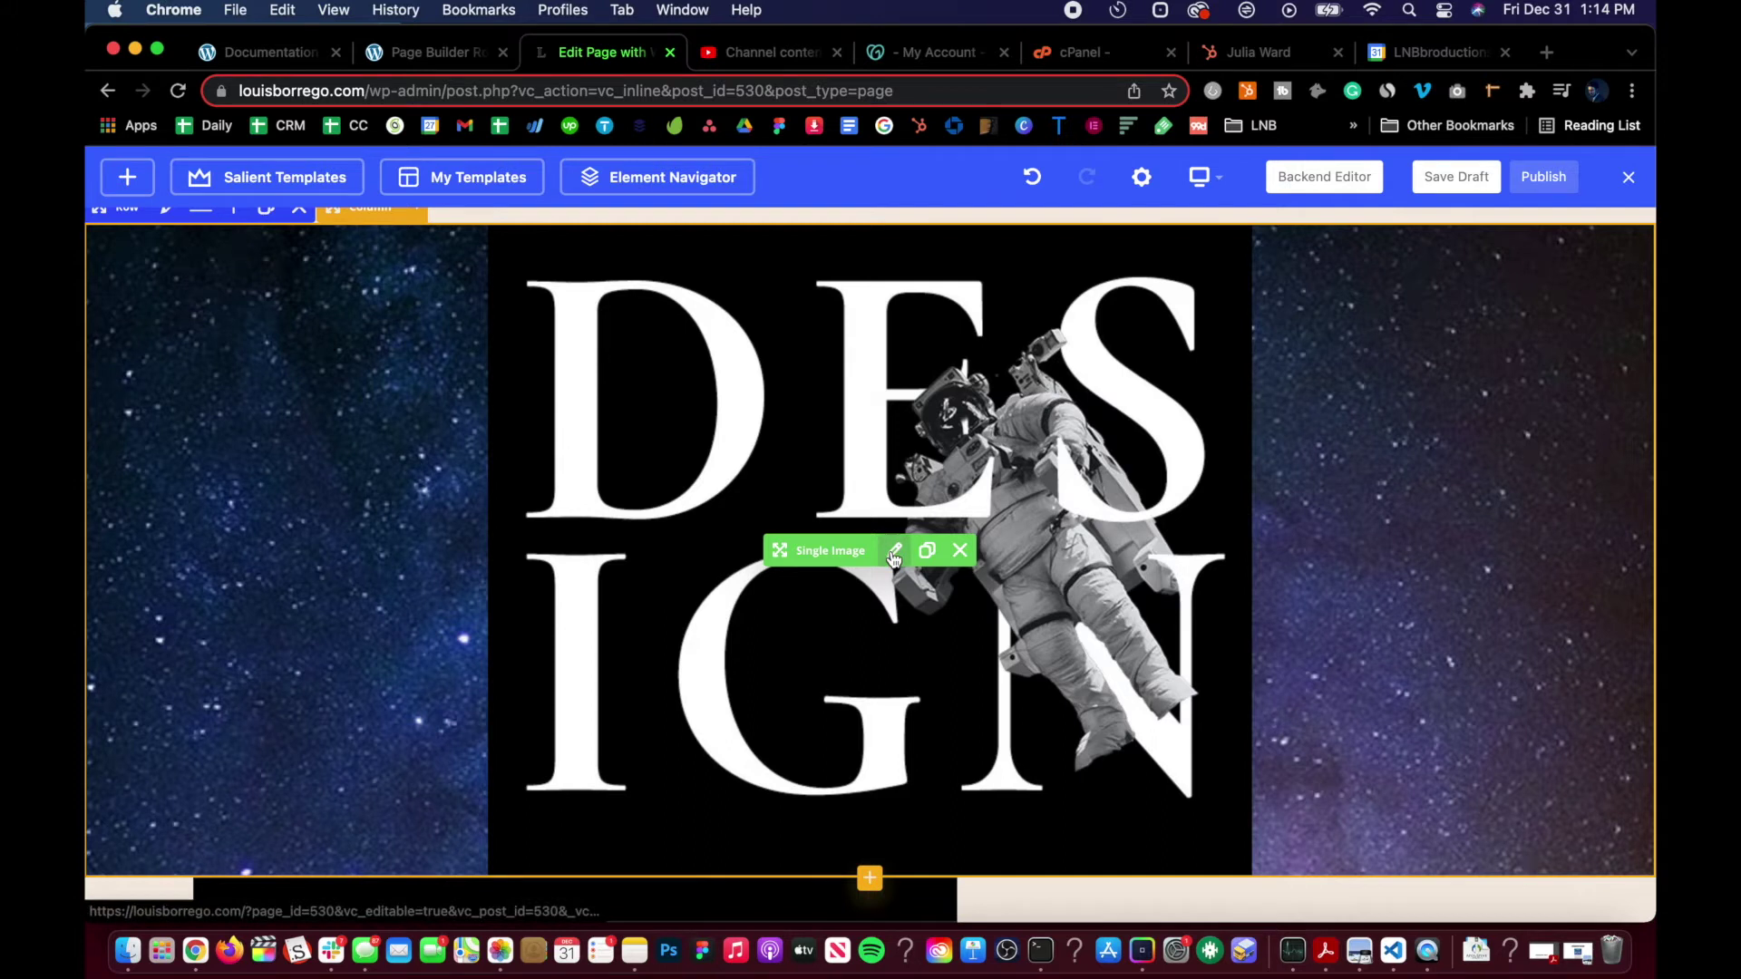
# - Set the upper row's single image alignment to Align left and save the image settings
pyautogui.click(893, 553)
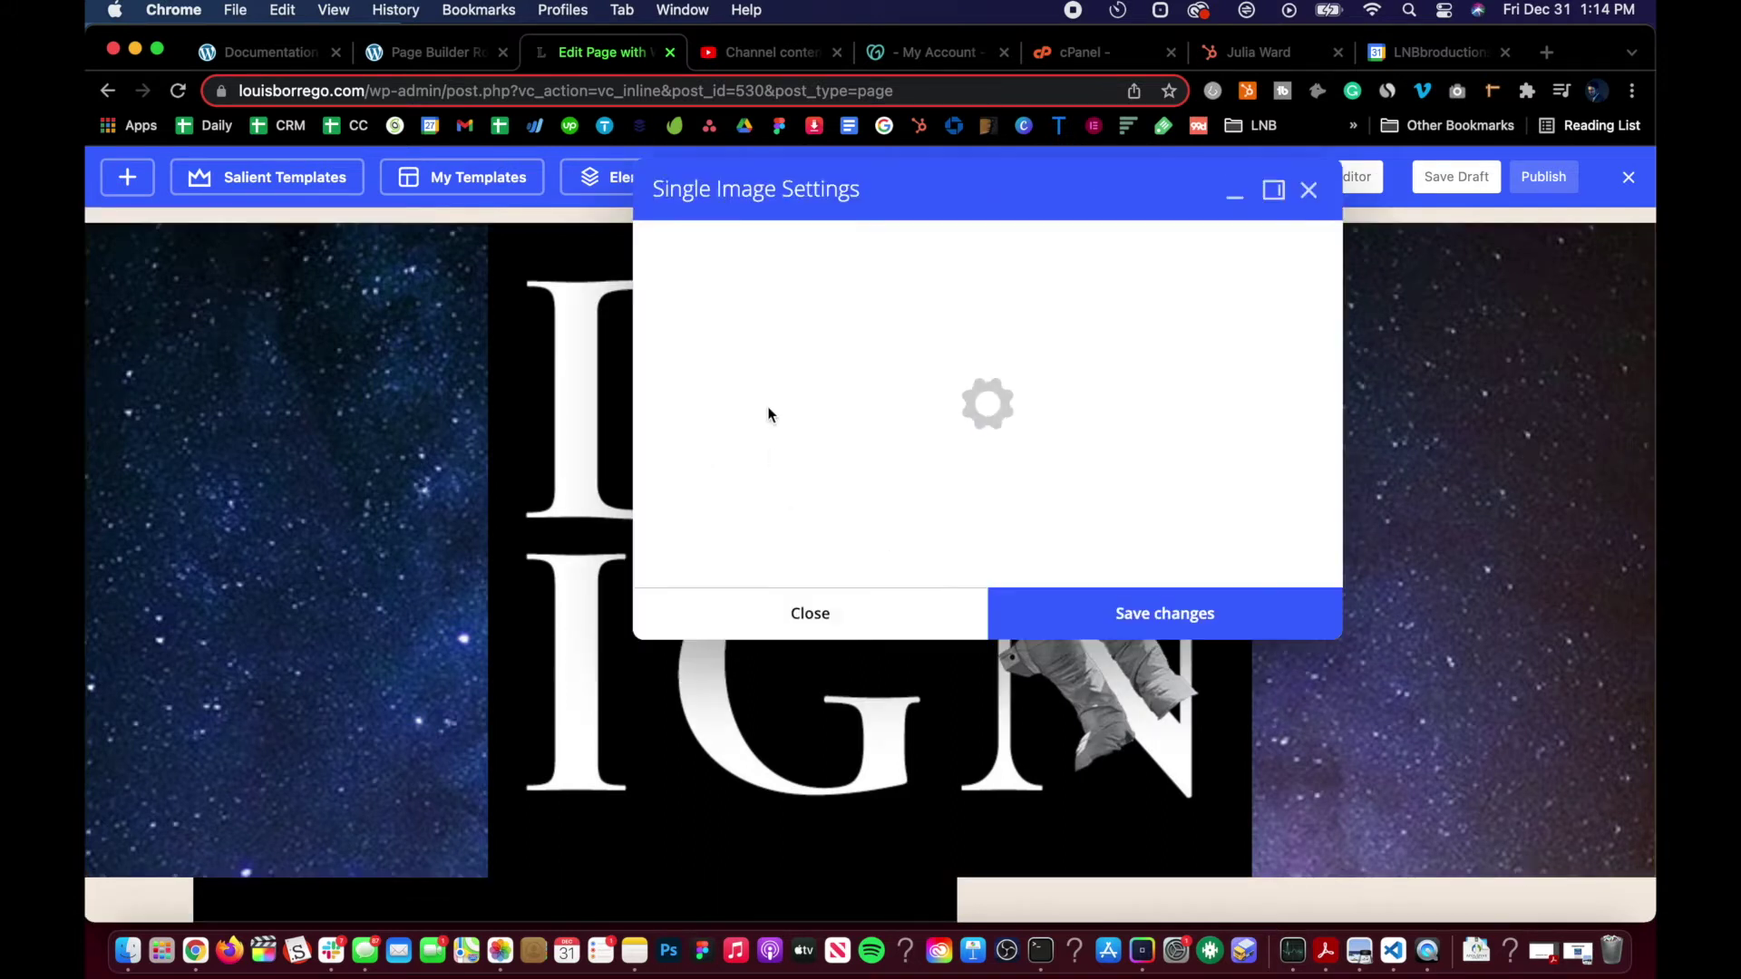
pyautogui.scroll(-2, 756, 580)
pyautogui.scroll(-8, 757, 588)
pyautogui.scroll(-5, 753, 560)
pyautogui.click(749, 492)
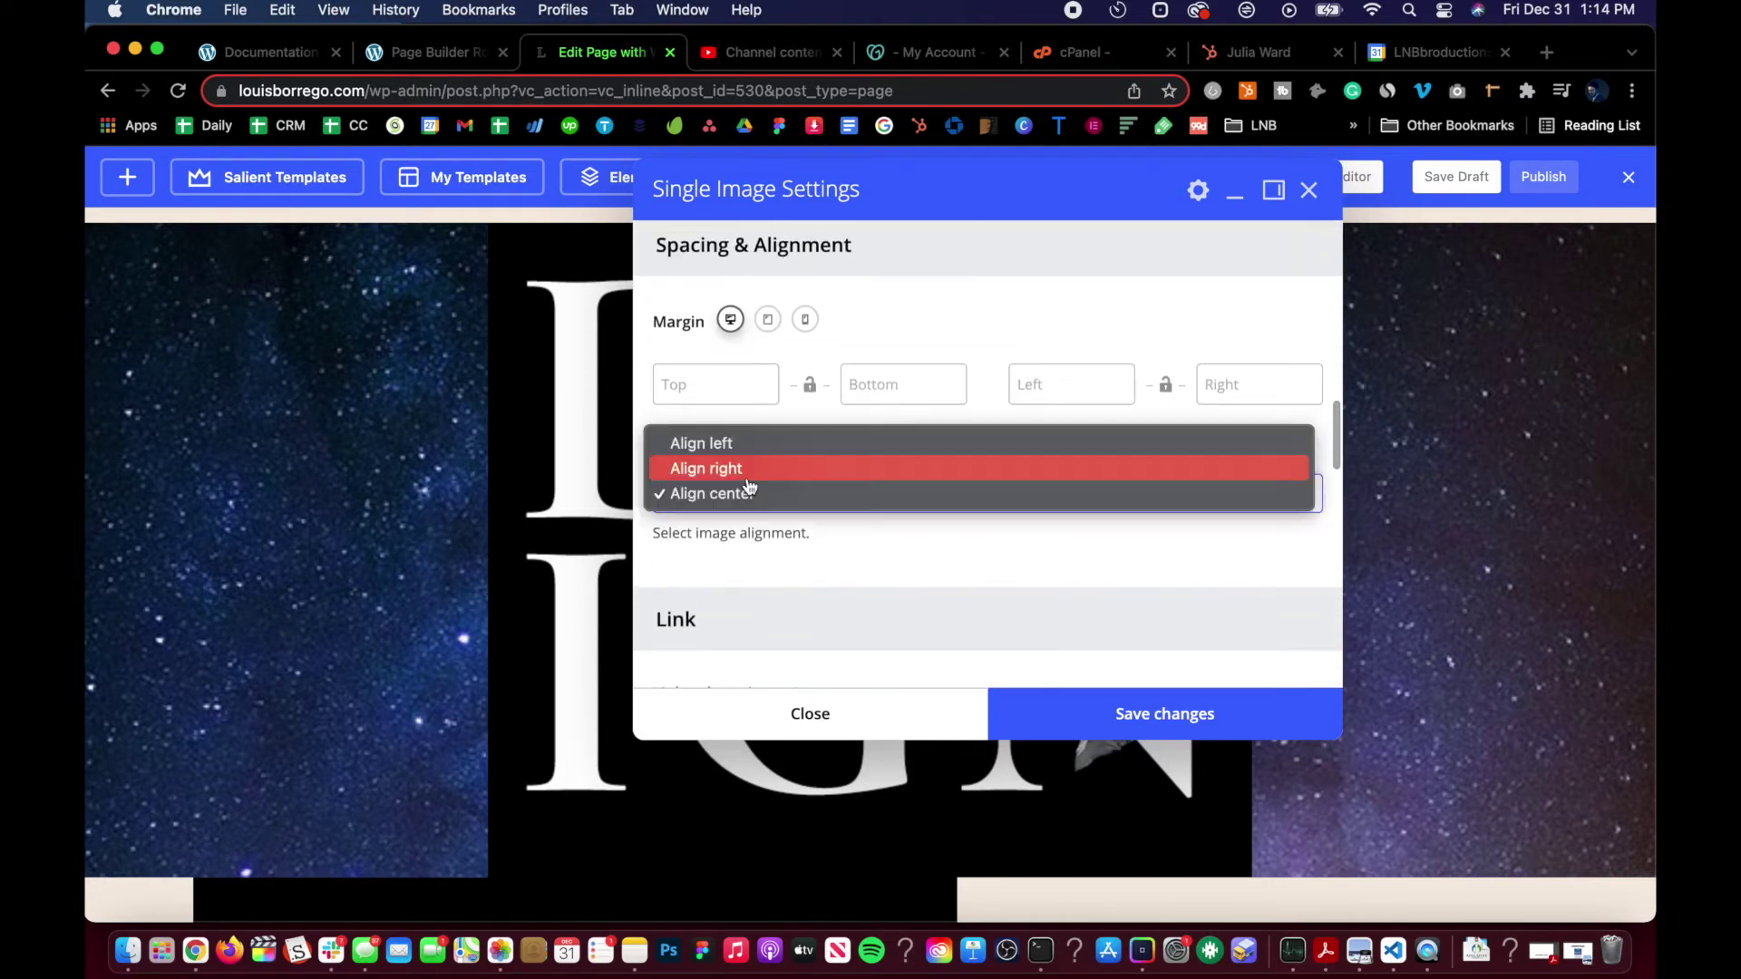
pyautogui.click(737, 442)
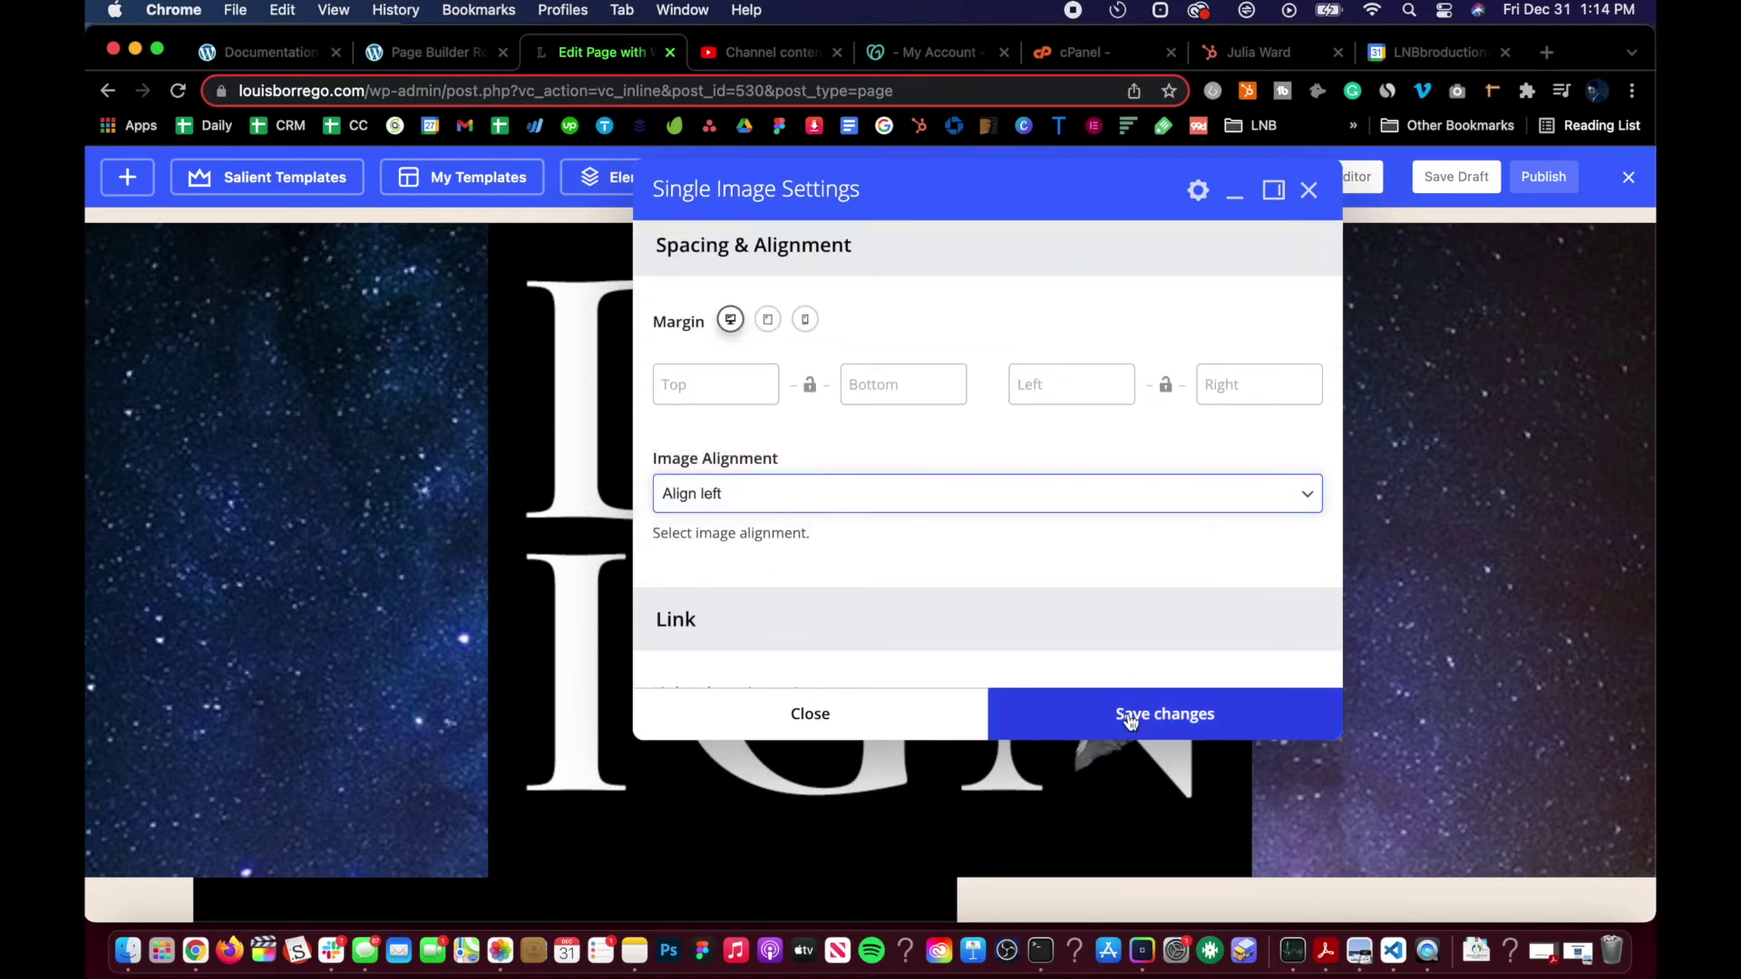
pyautogui.click(1131, 718)
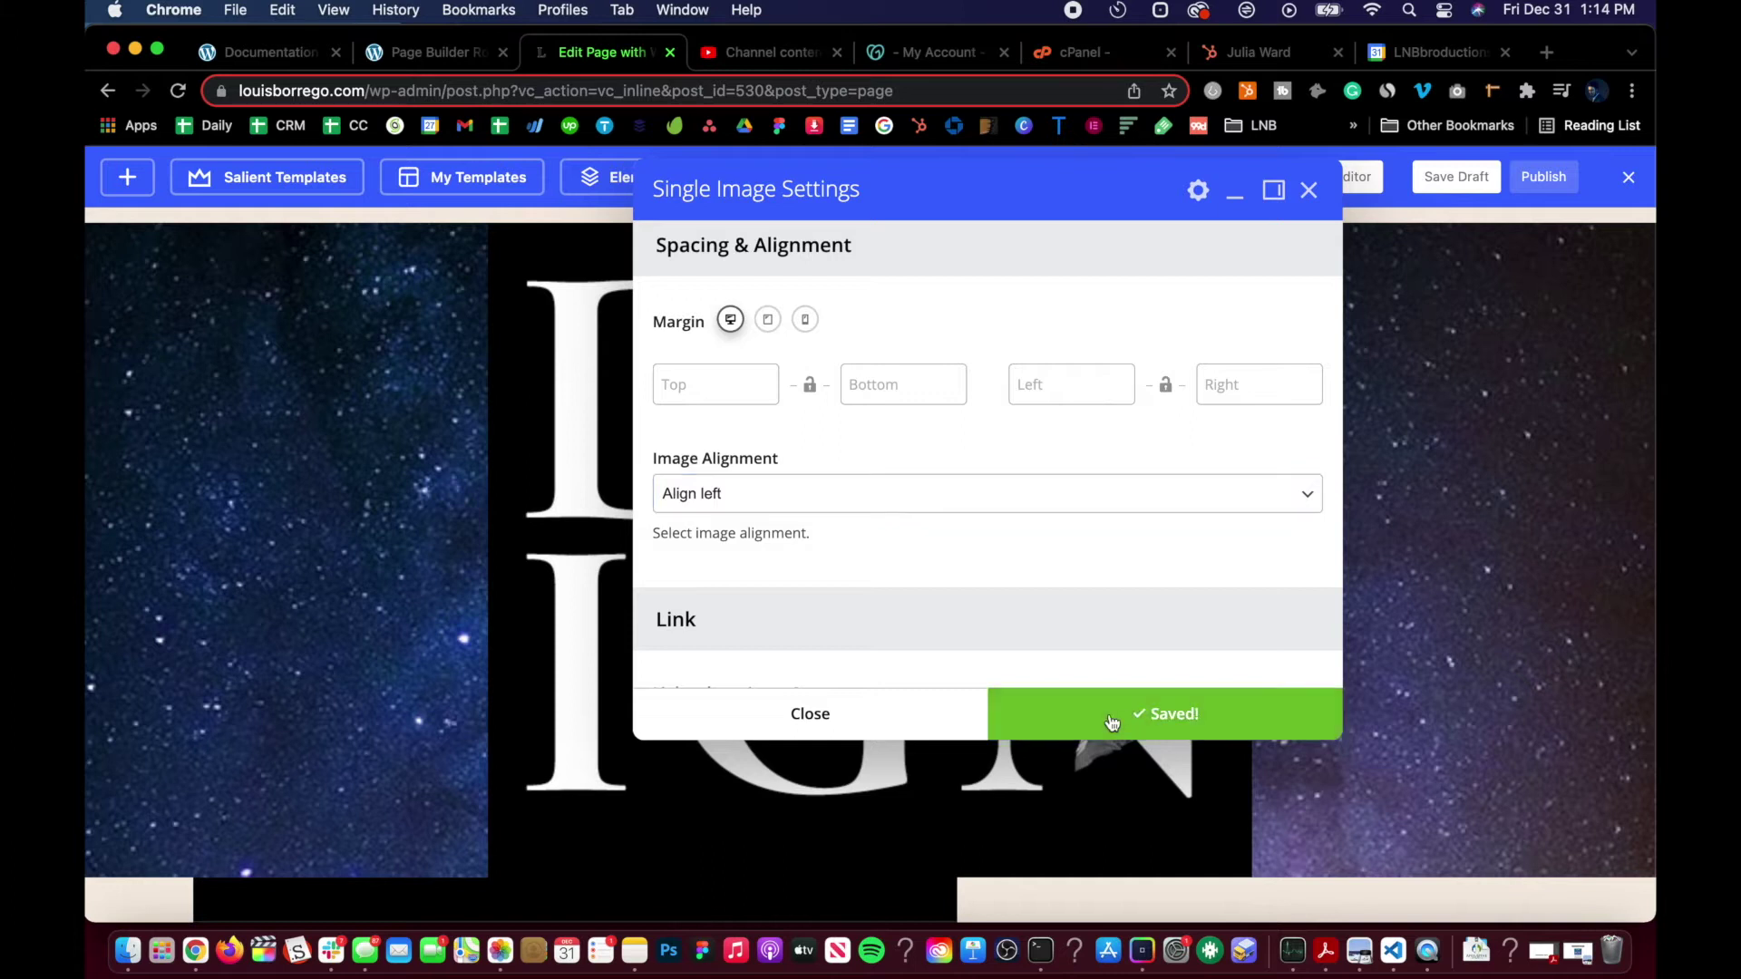
# - Set the upper row's single image alignment to Align right, save the change and close the image settings
pyautogui.click(937, 725)
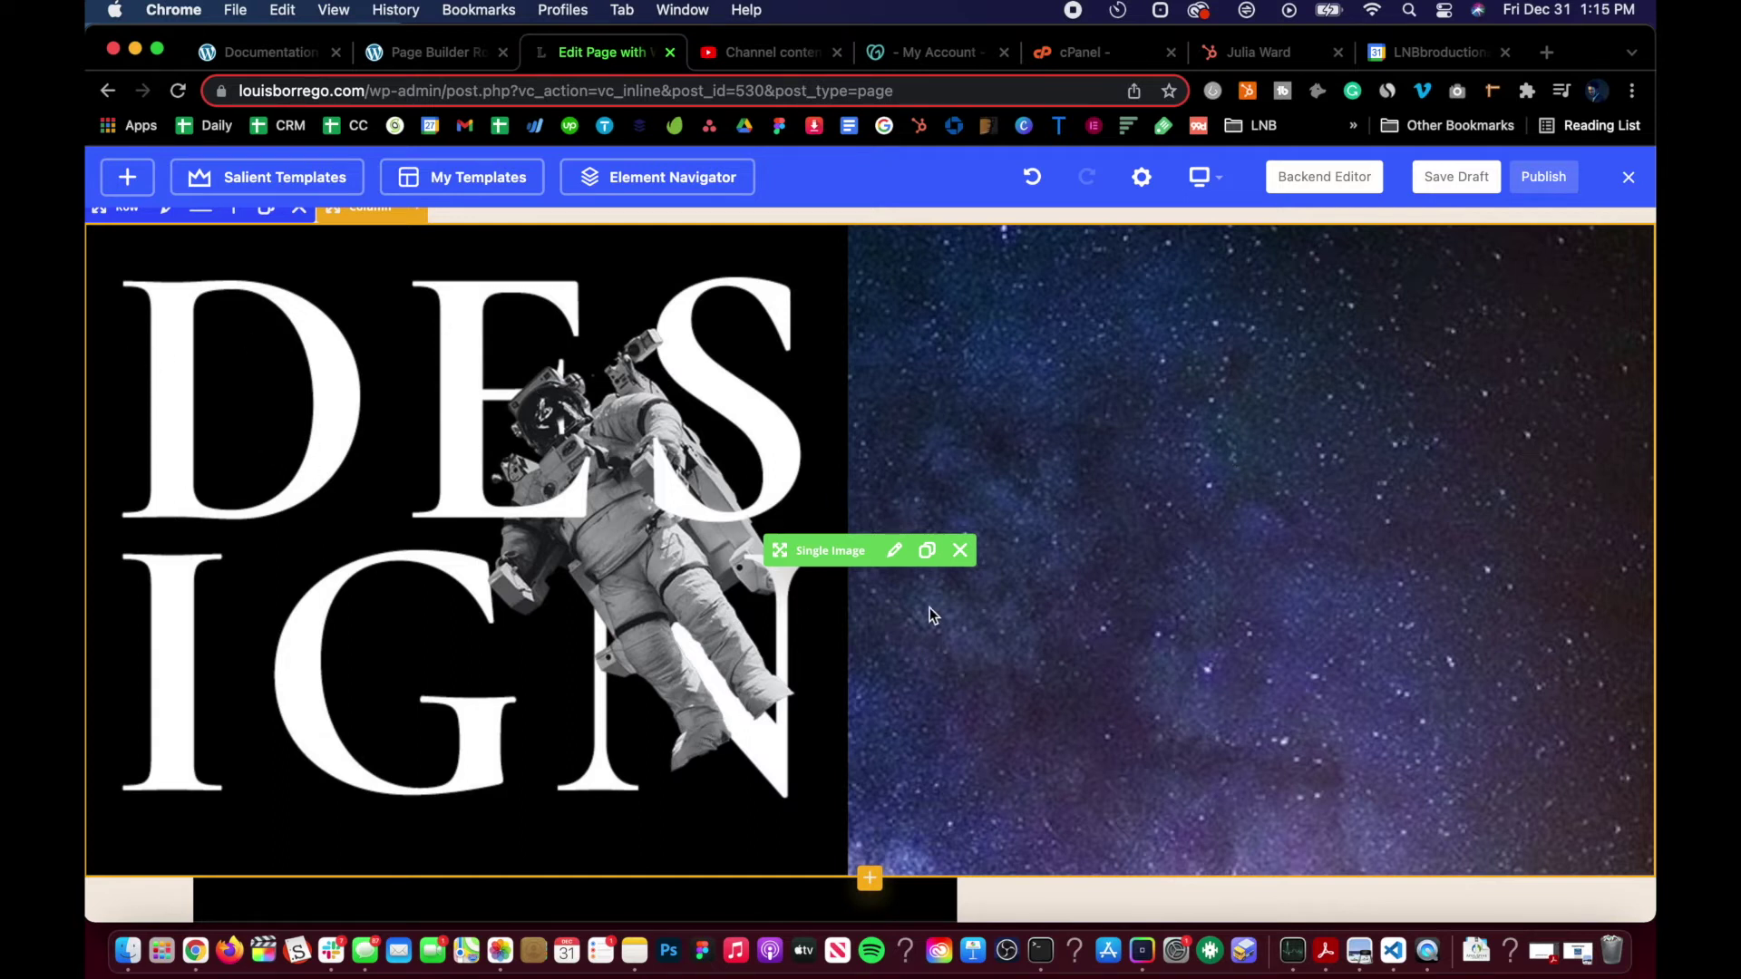
pyautogui.click(895, 552)
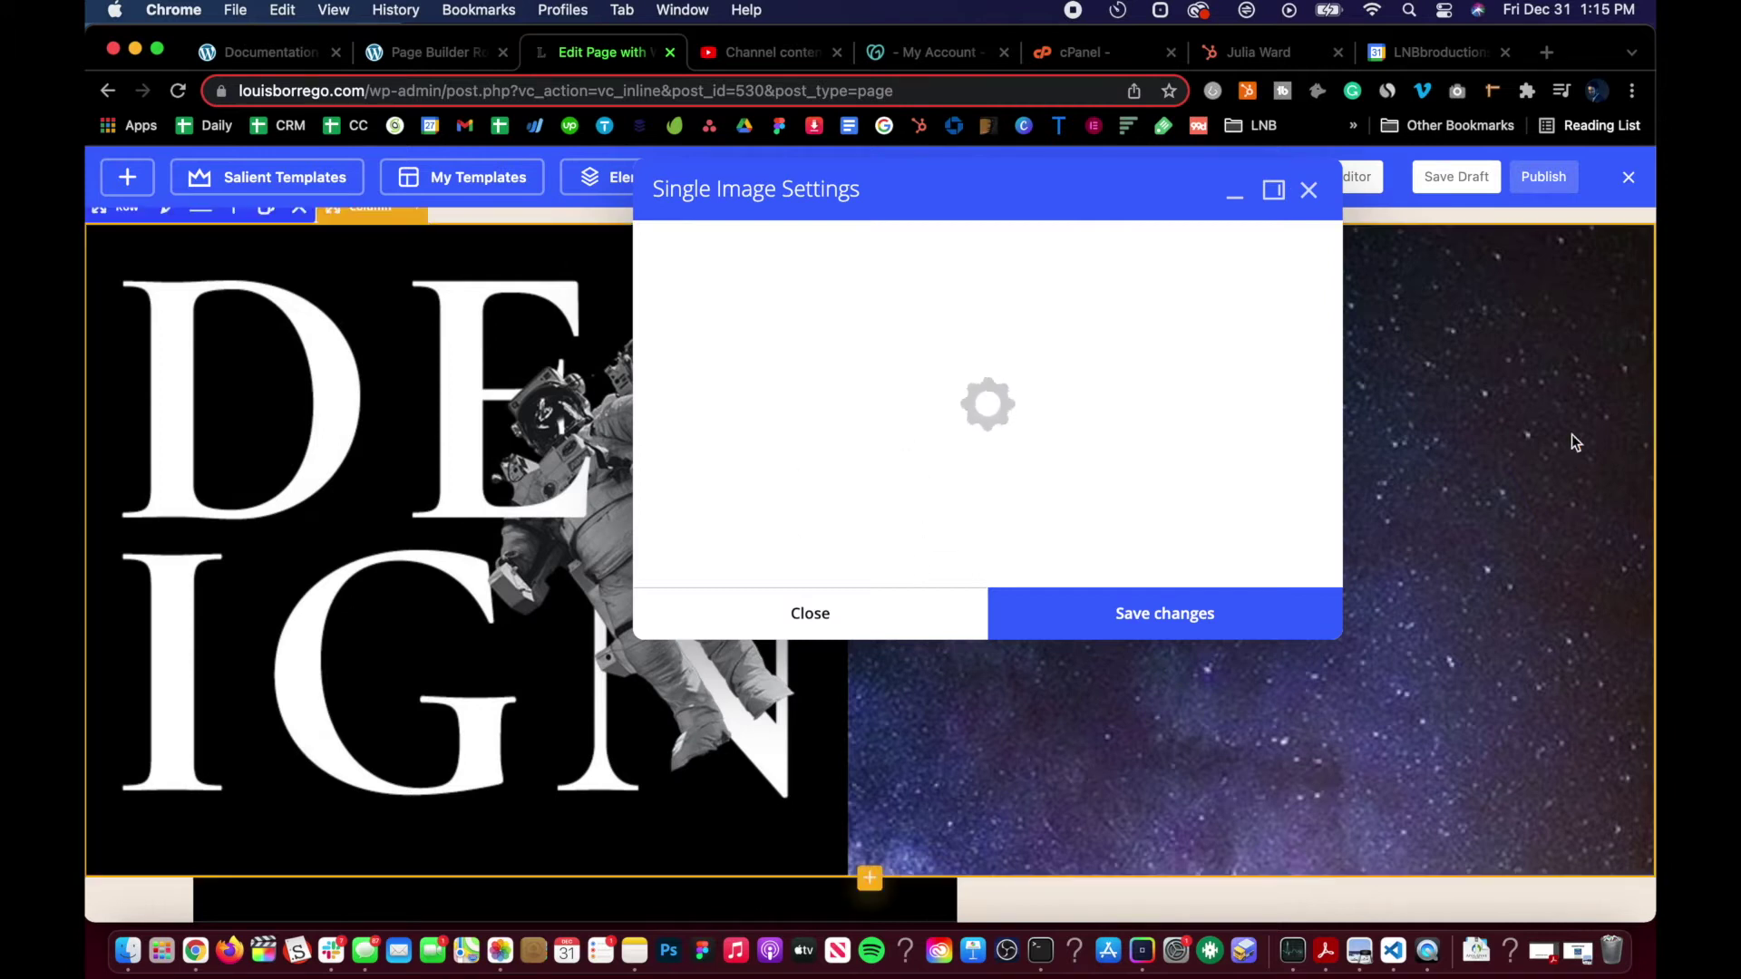
pyautogui.scroll(-10, 799, 594)
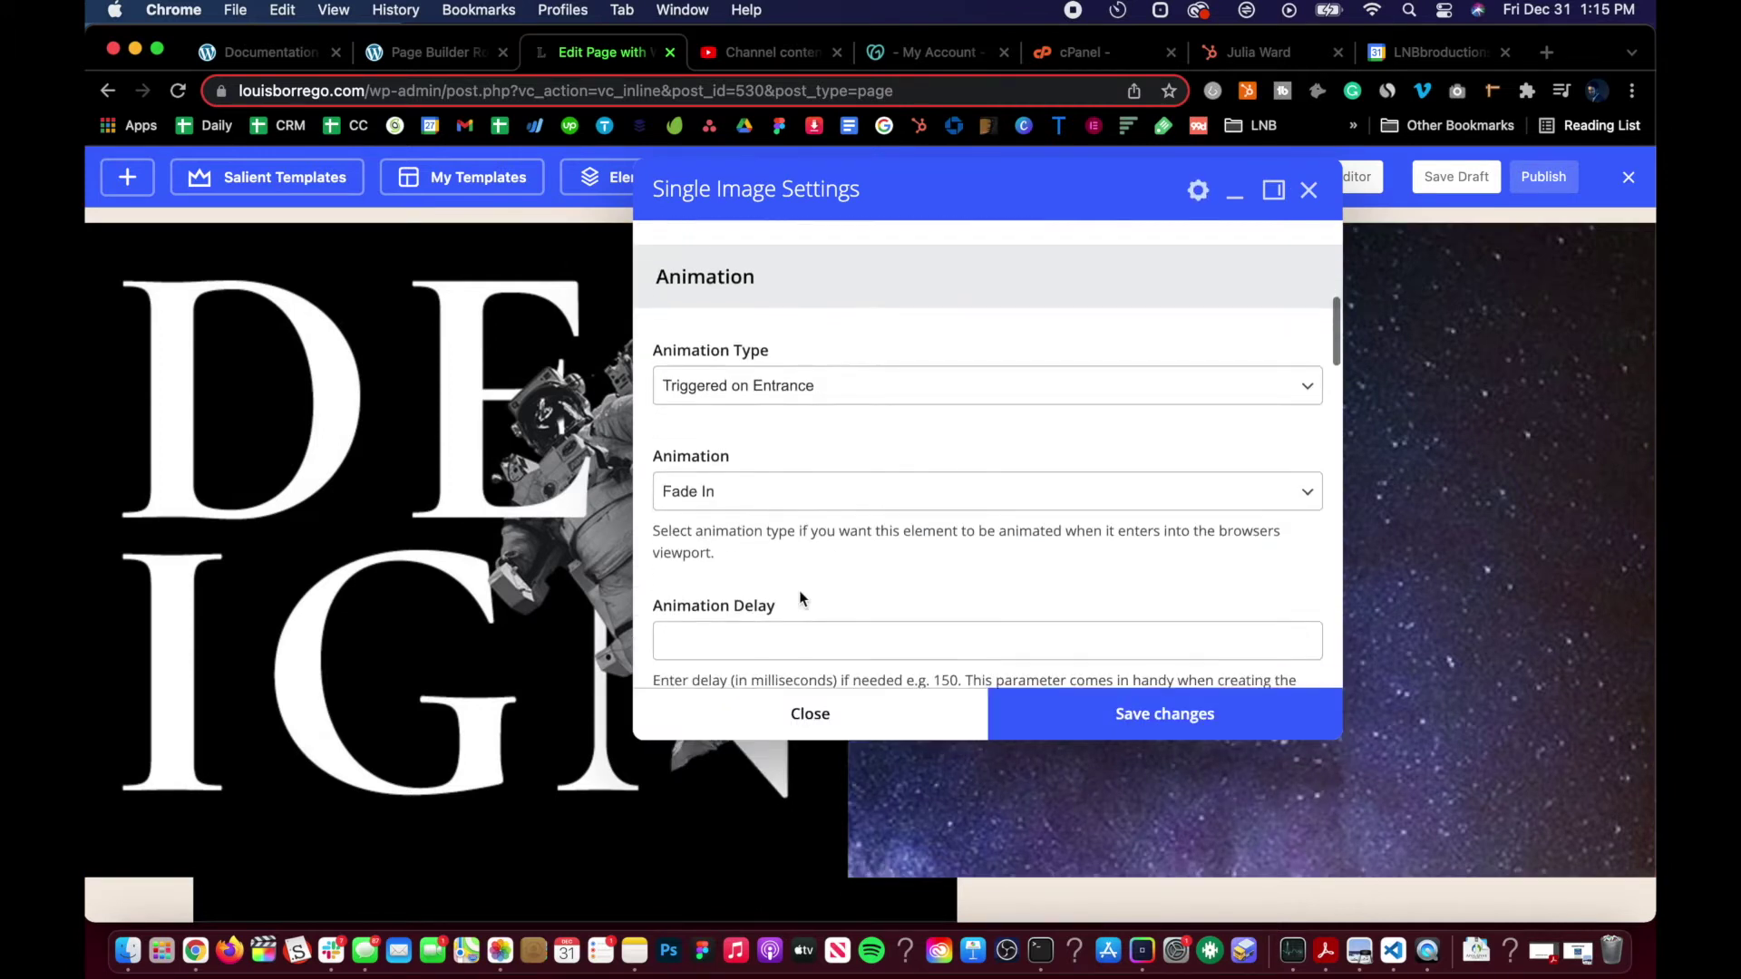
pyautogui.scroll(-3, 798, 590)
pyautogui.click(763, 521)
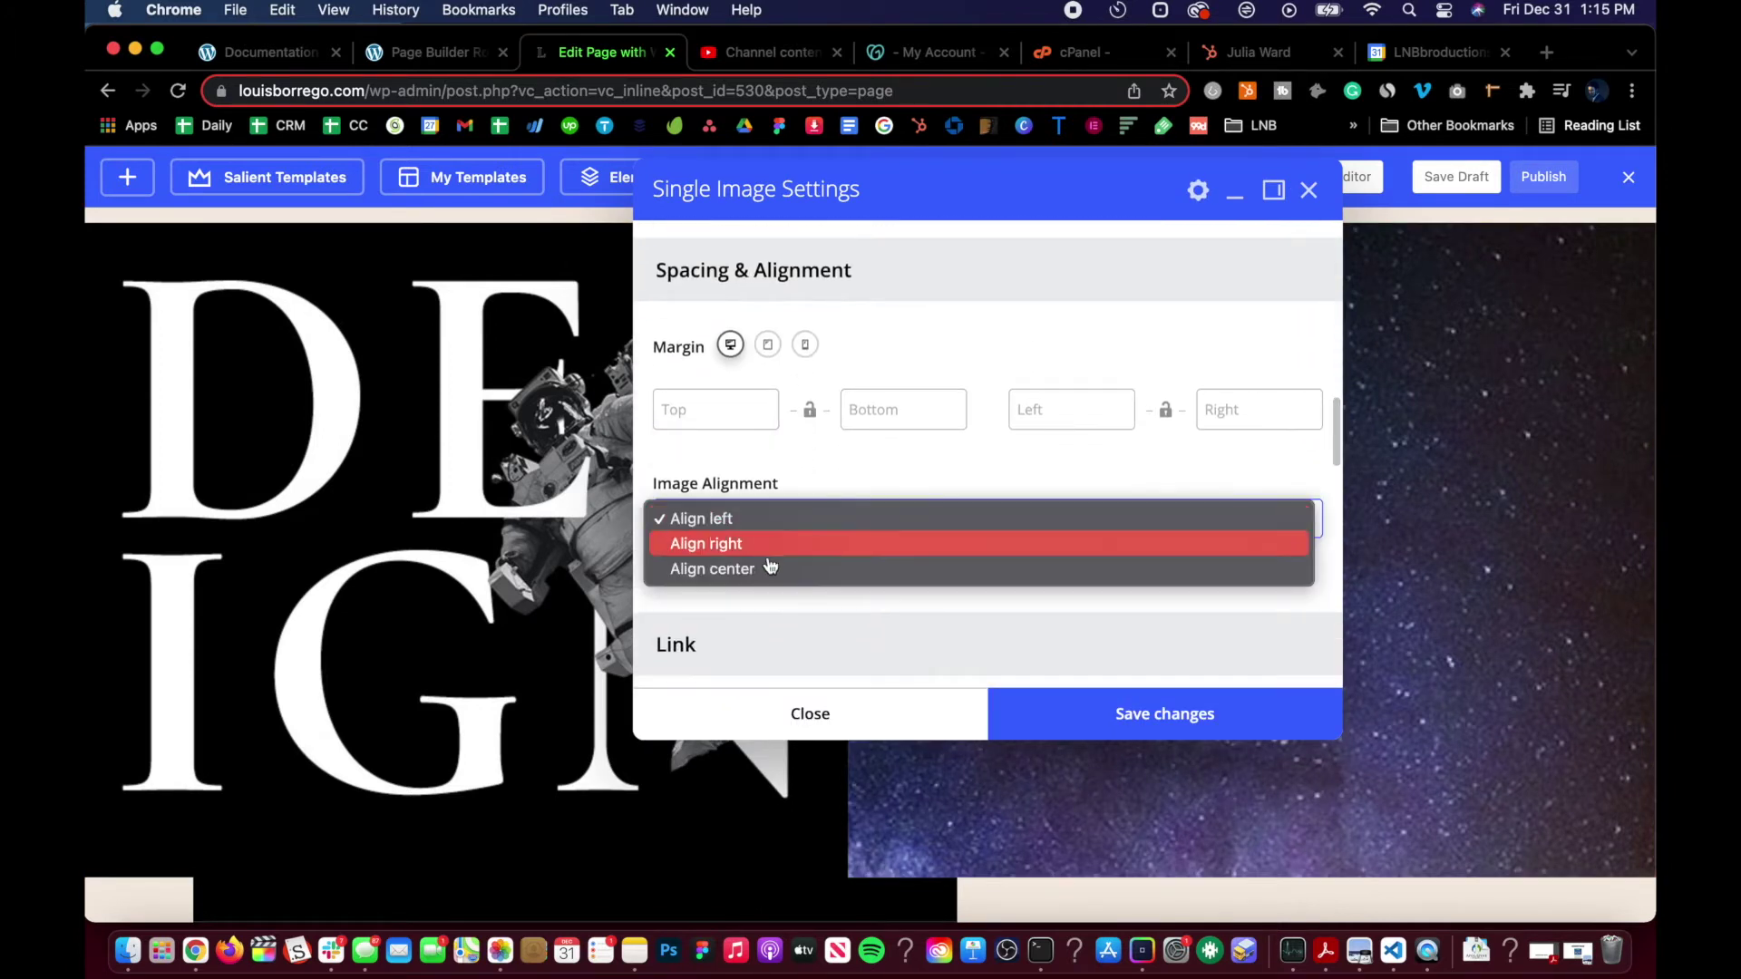
pyautogui.click(765, 547)
pyautogui.click(1072, 714)
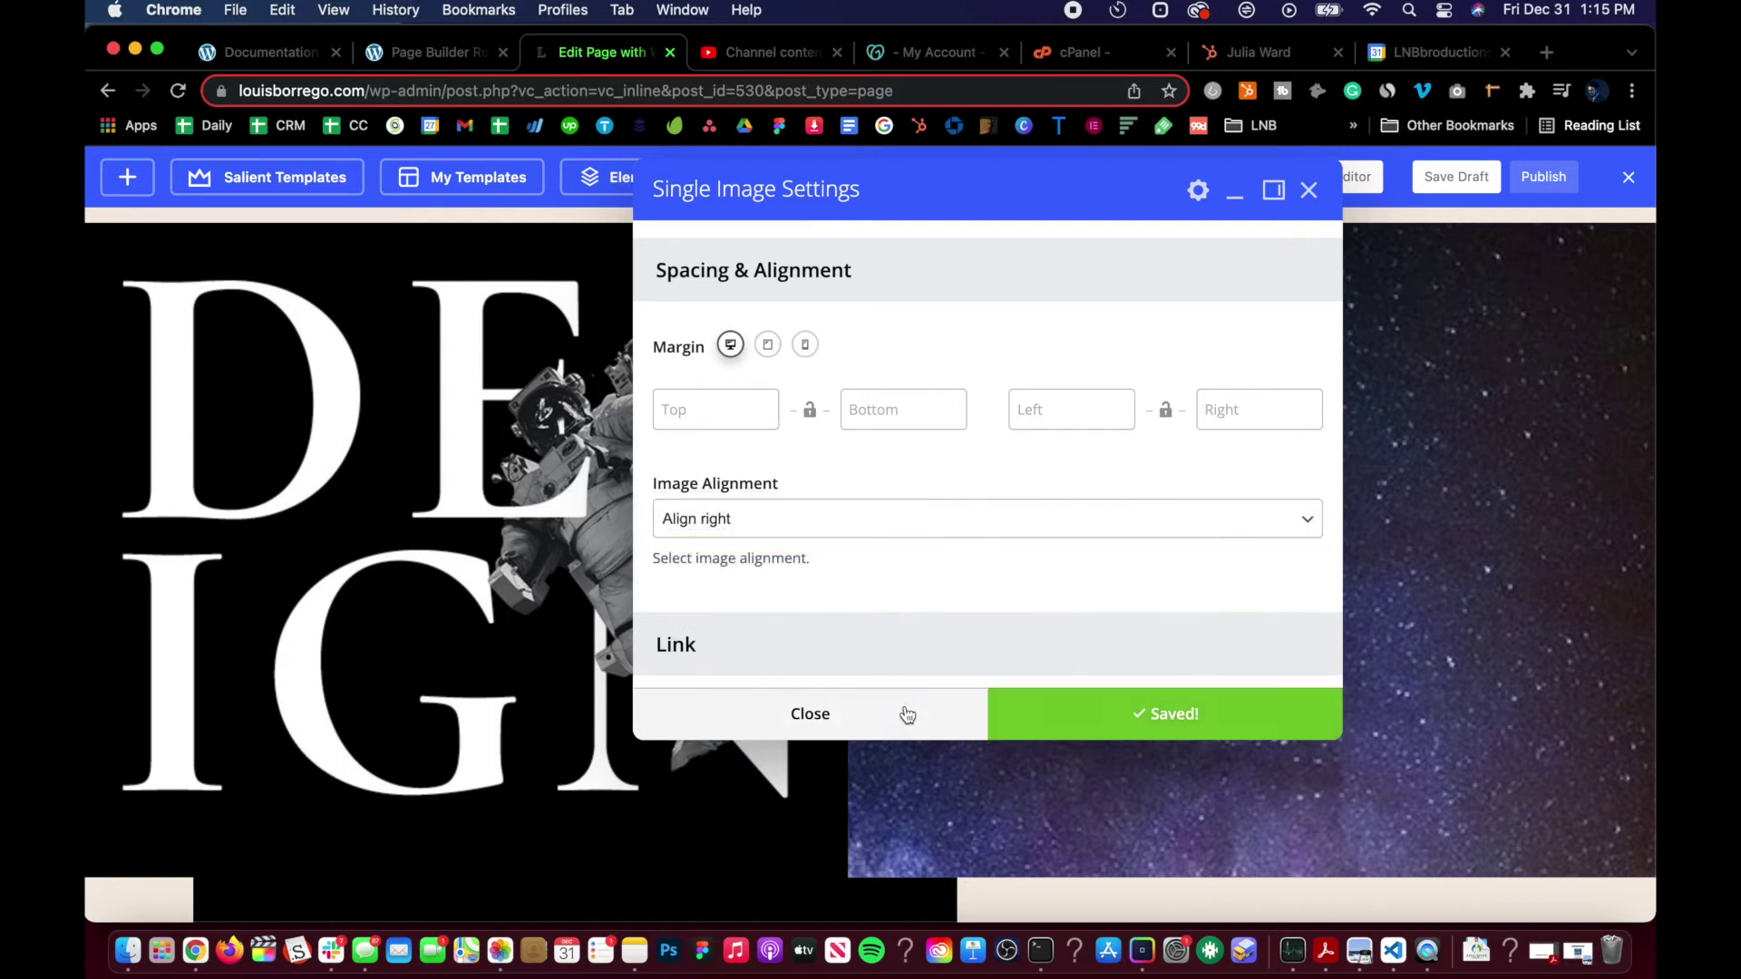
pyautogui.click(905, 713)
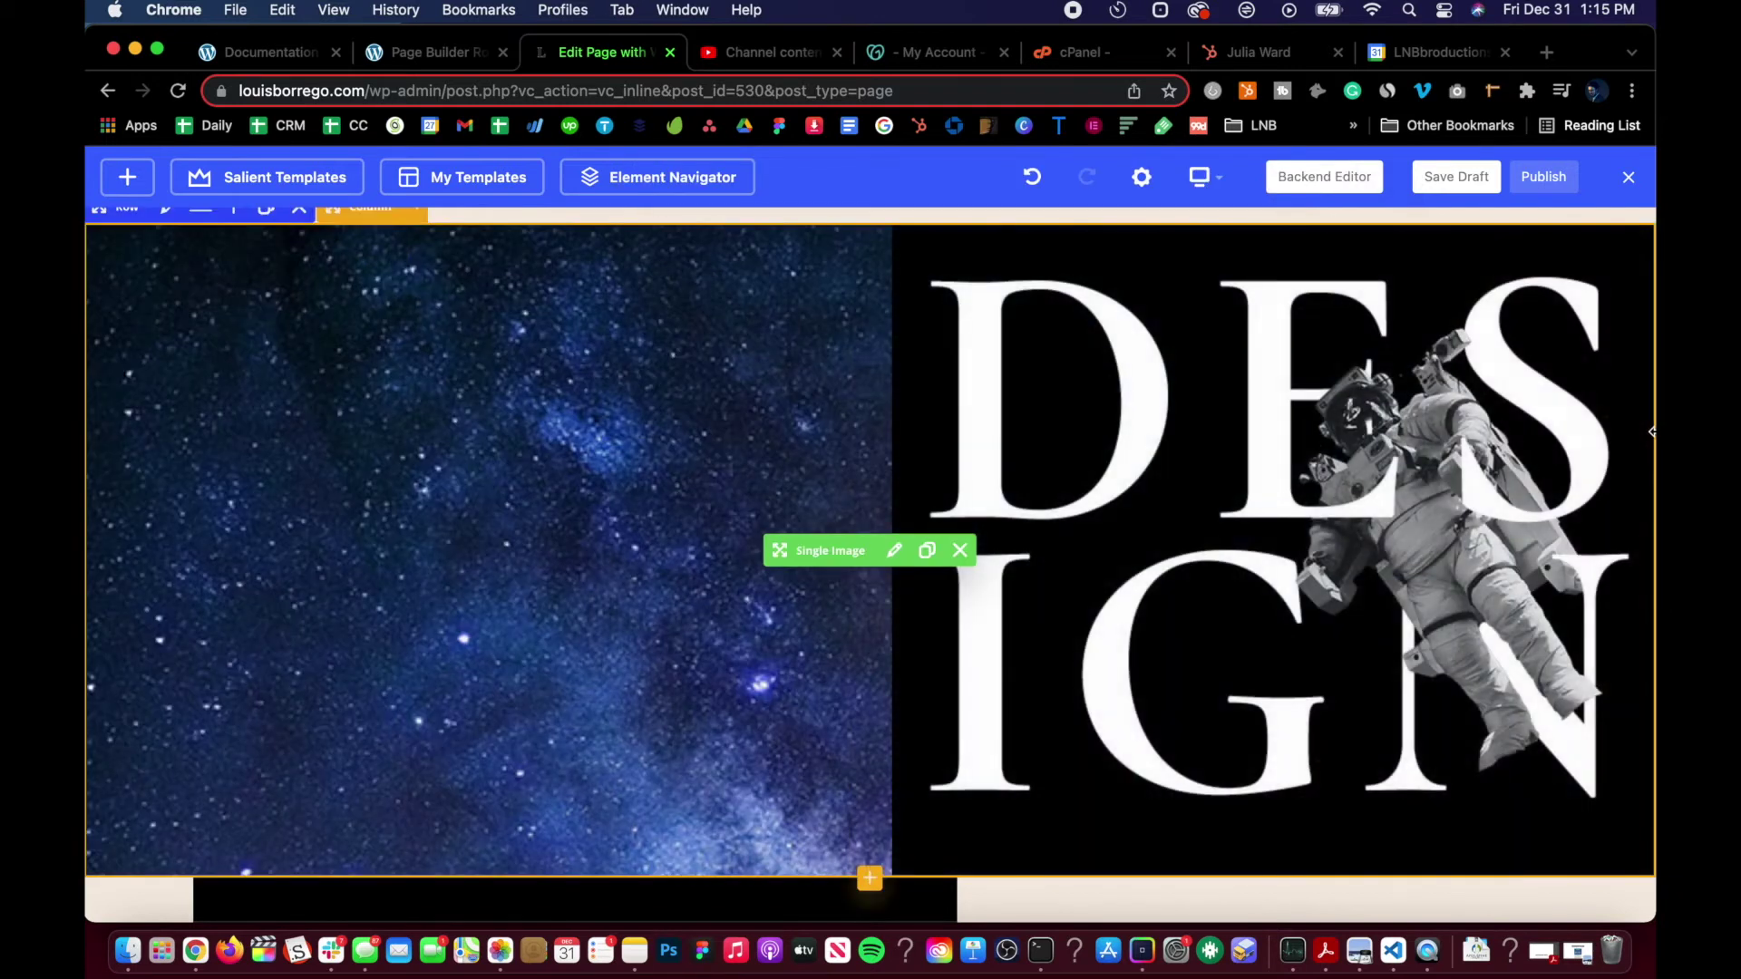
# - Set the upper row's type to In Container and save the row settings
pyautogui.scroll(2, 644, 455)
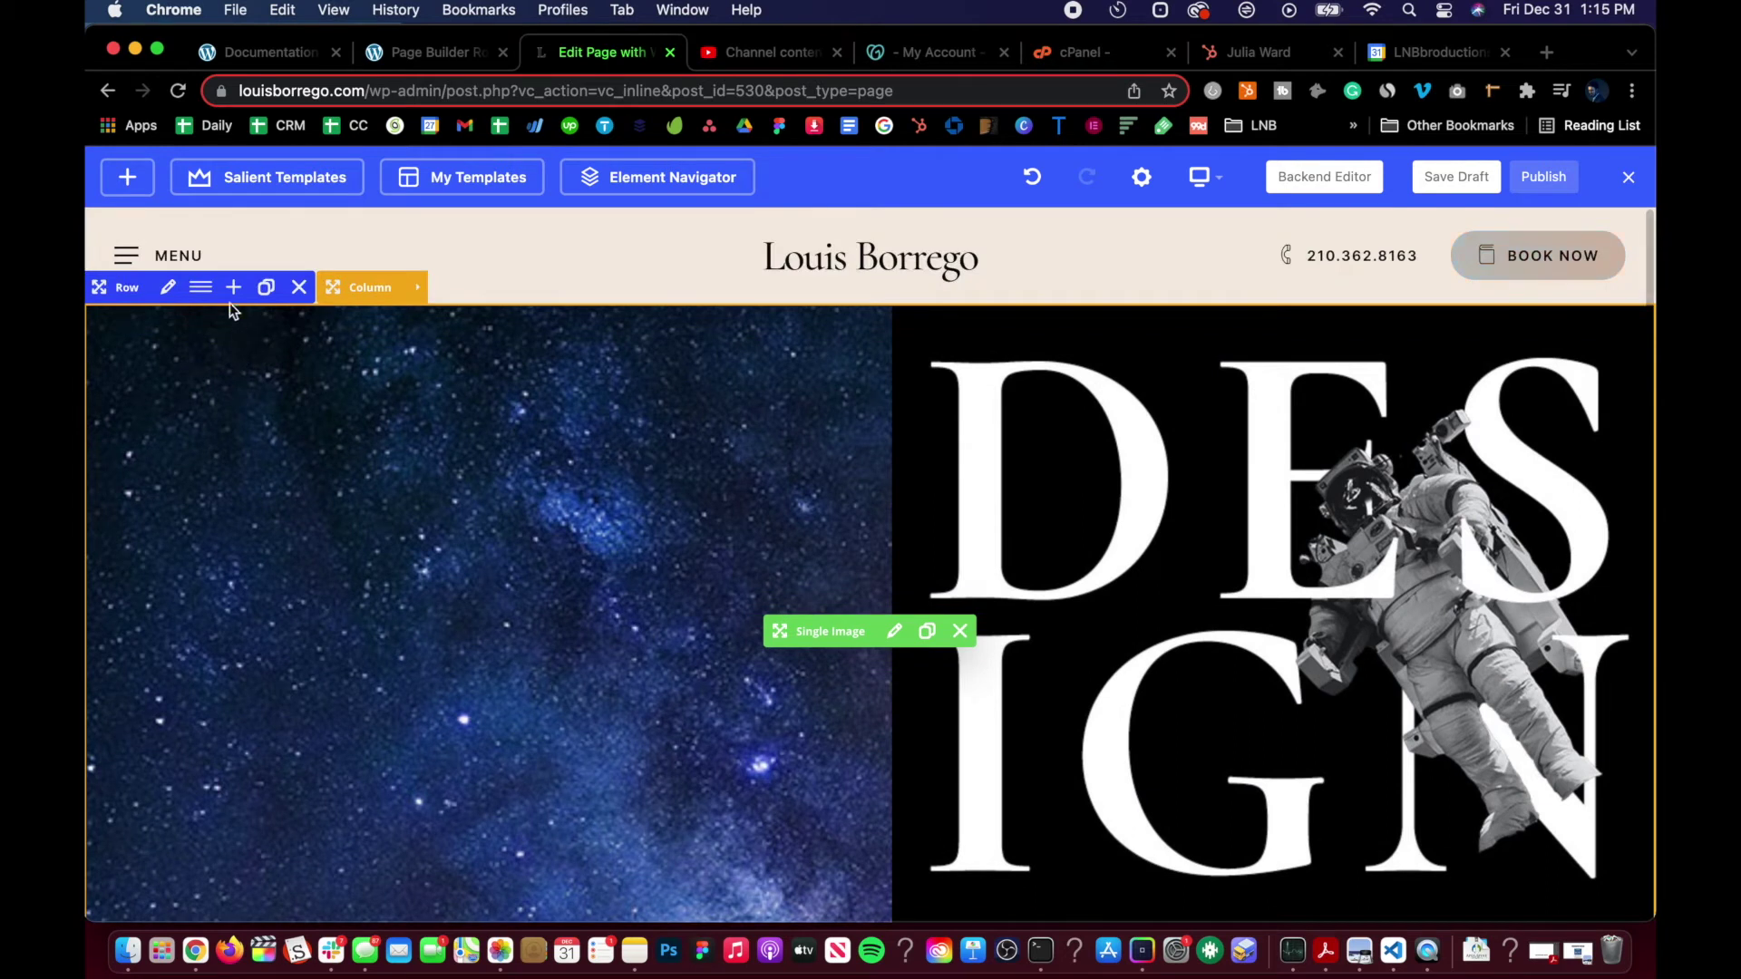
pyautogui.click(166, 287)
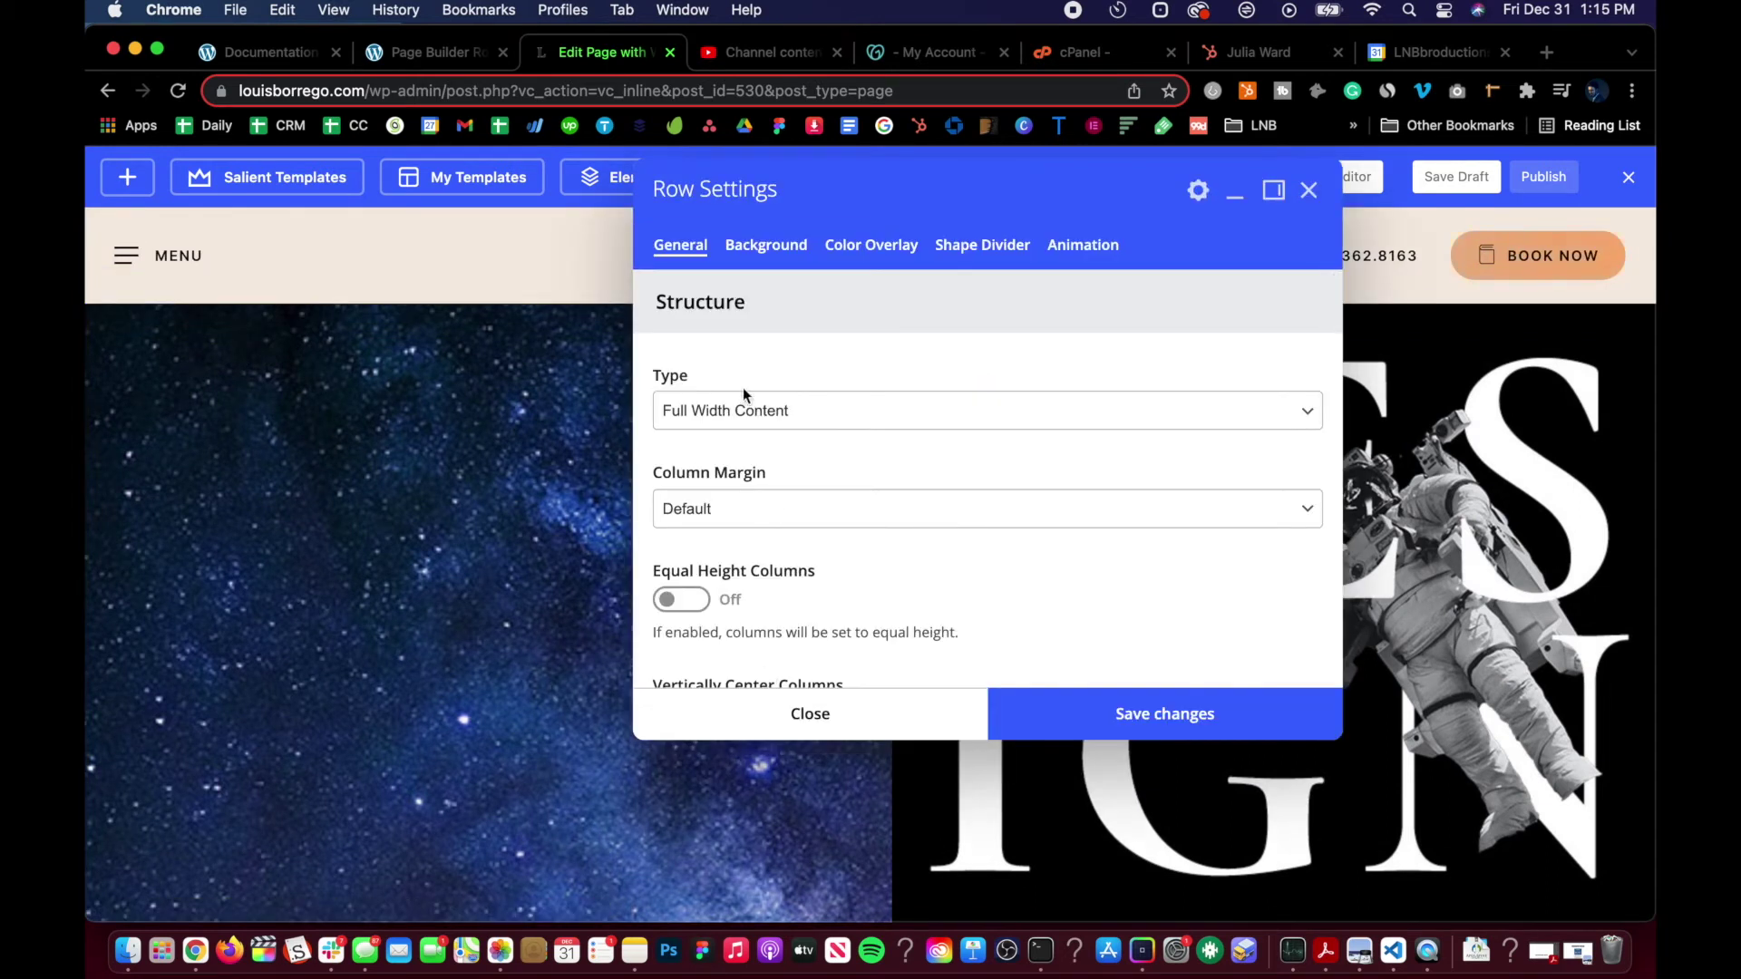
pyautogui.click(741, 397)
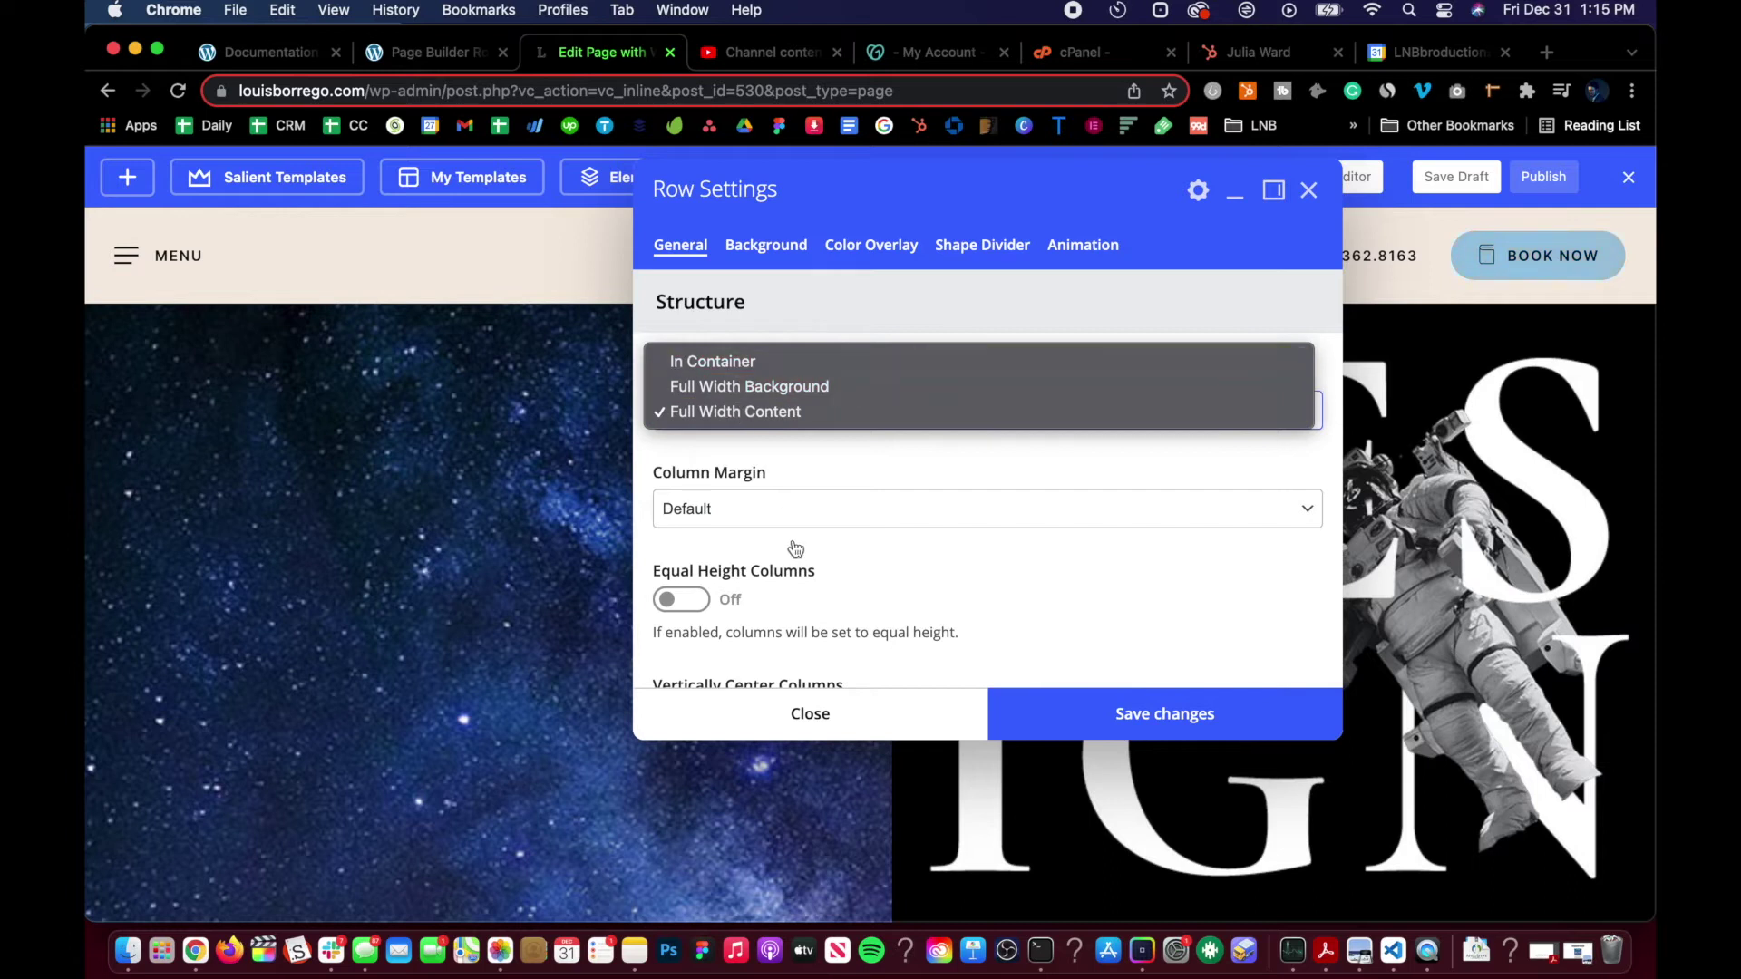
pyautogui.click(816, 585)
pyautogui.click(753, 417)
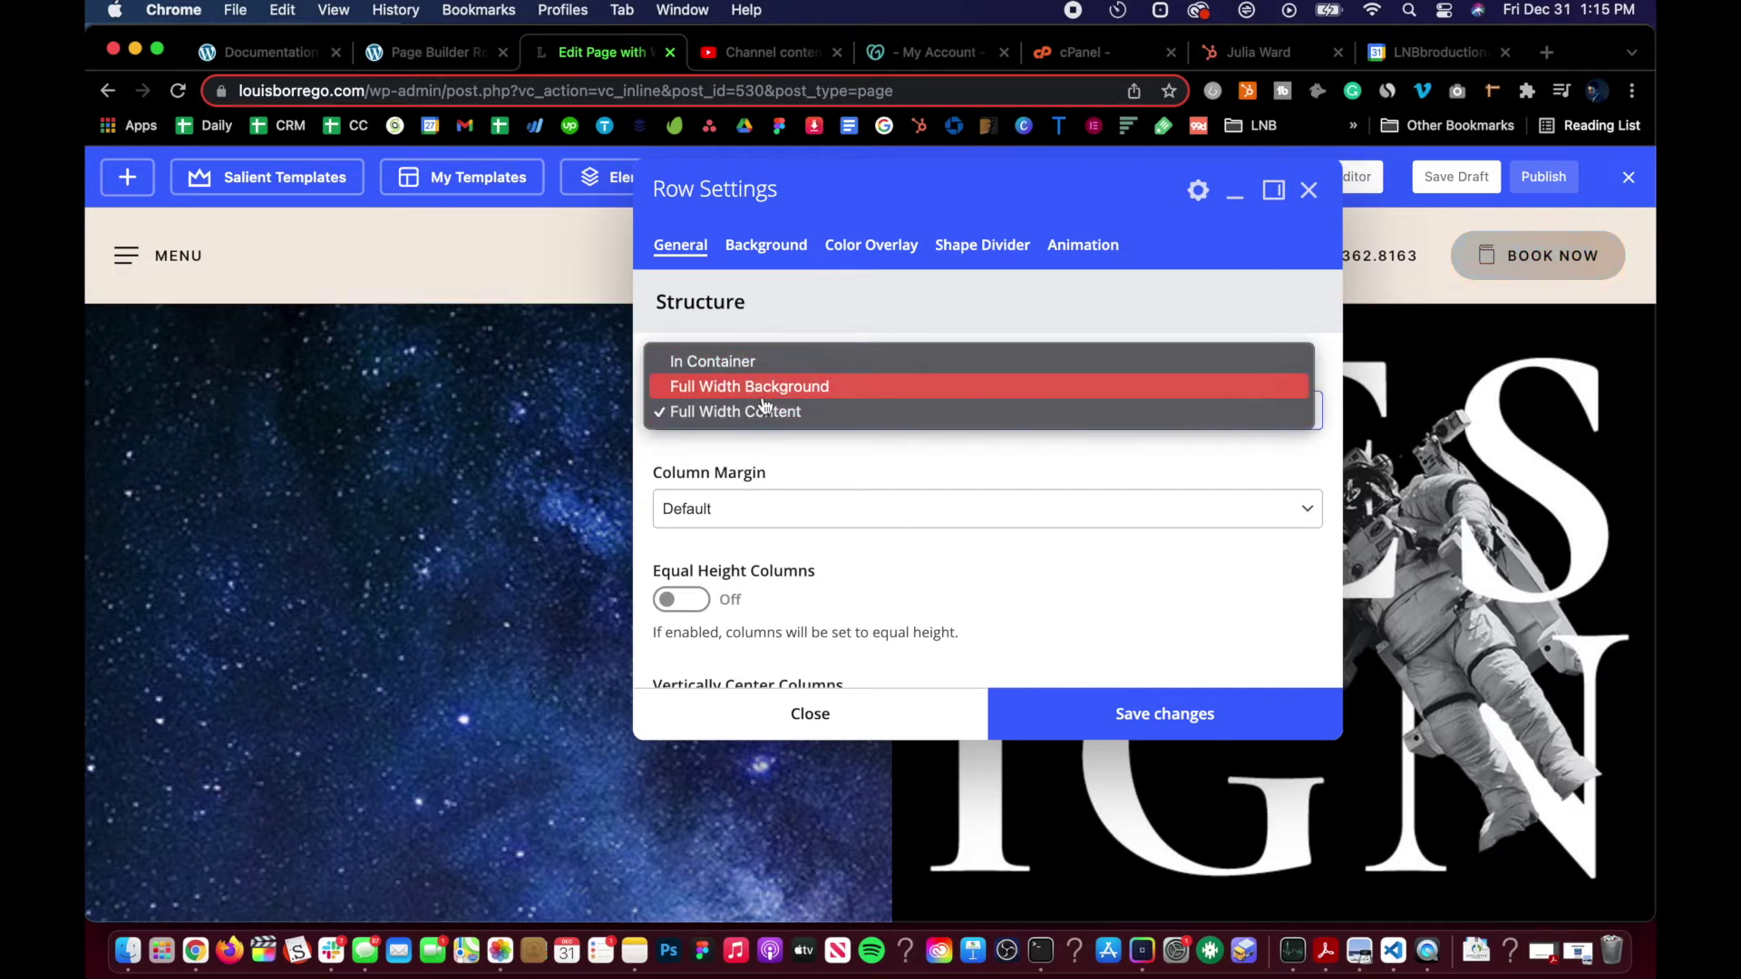
pyautogui.click(760, 363)
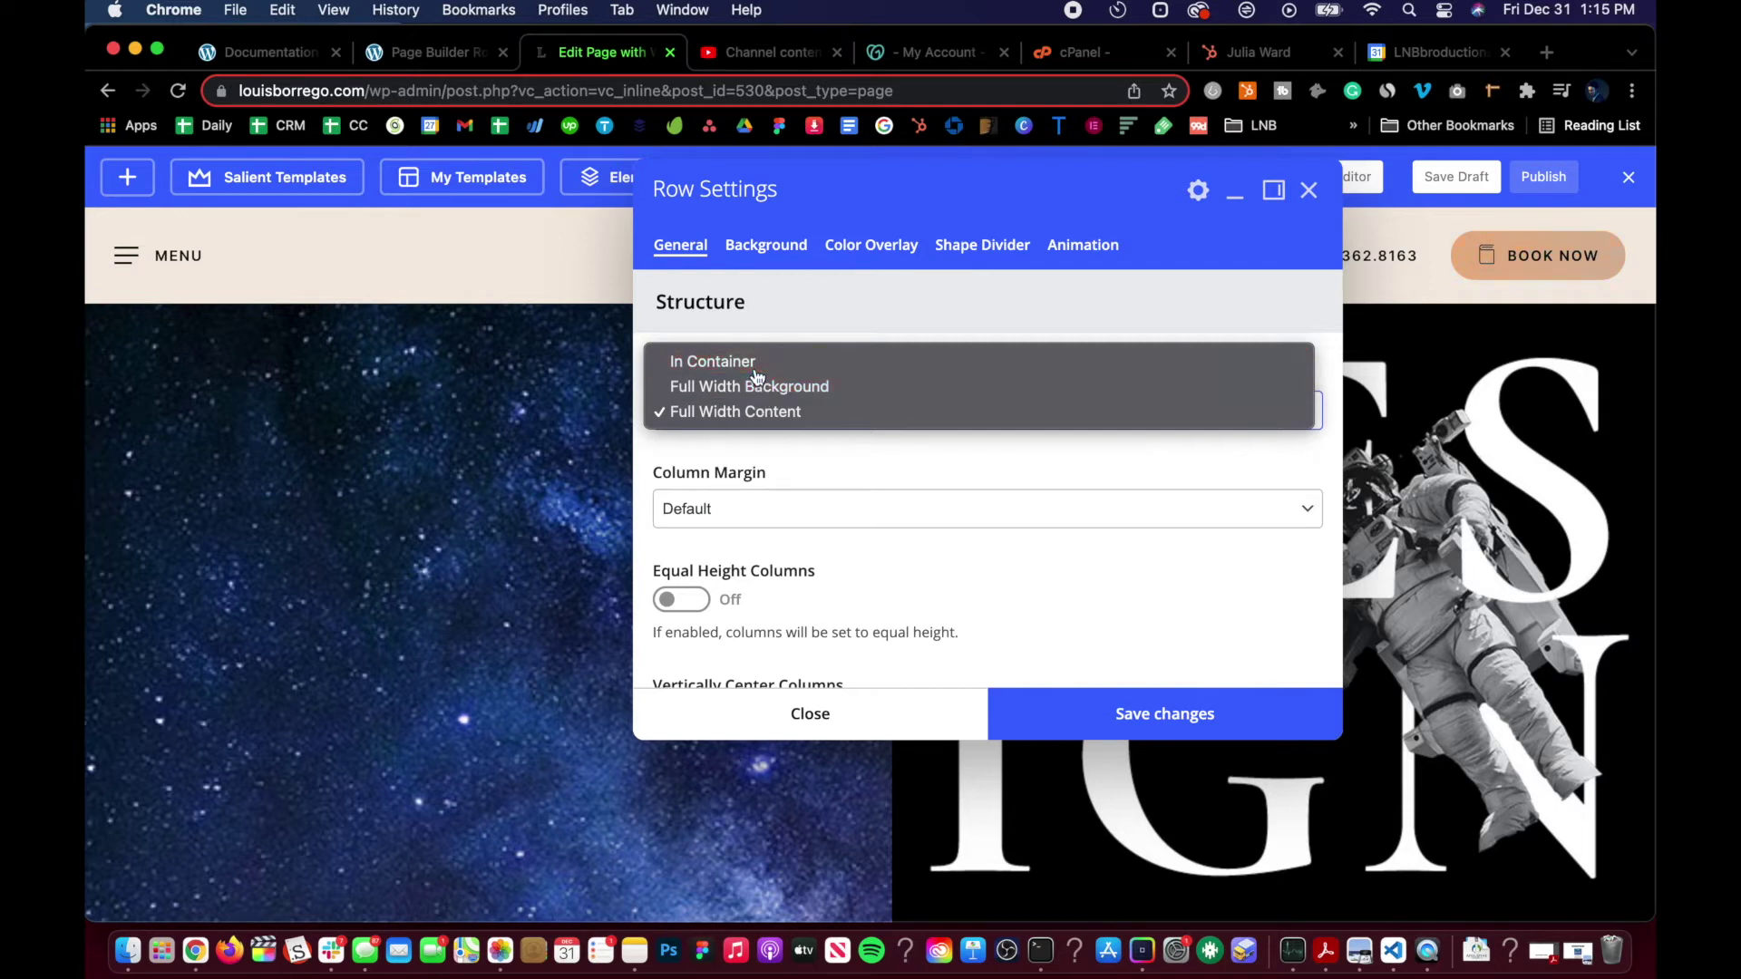
pyautogui.click(1032, 716)
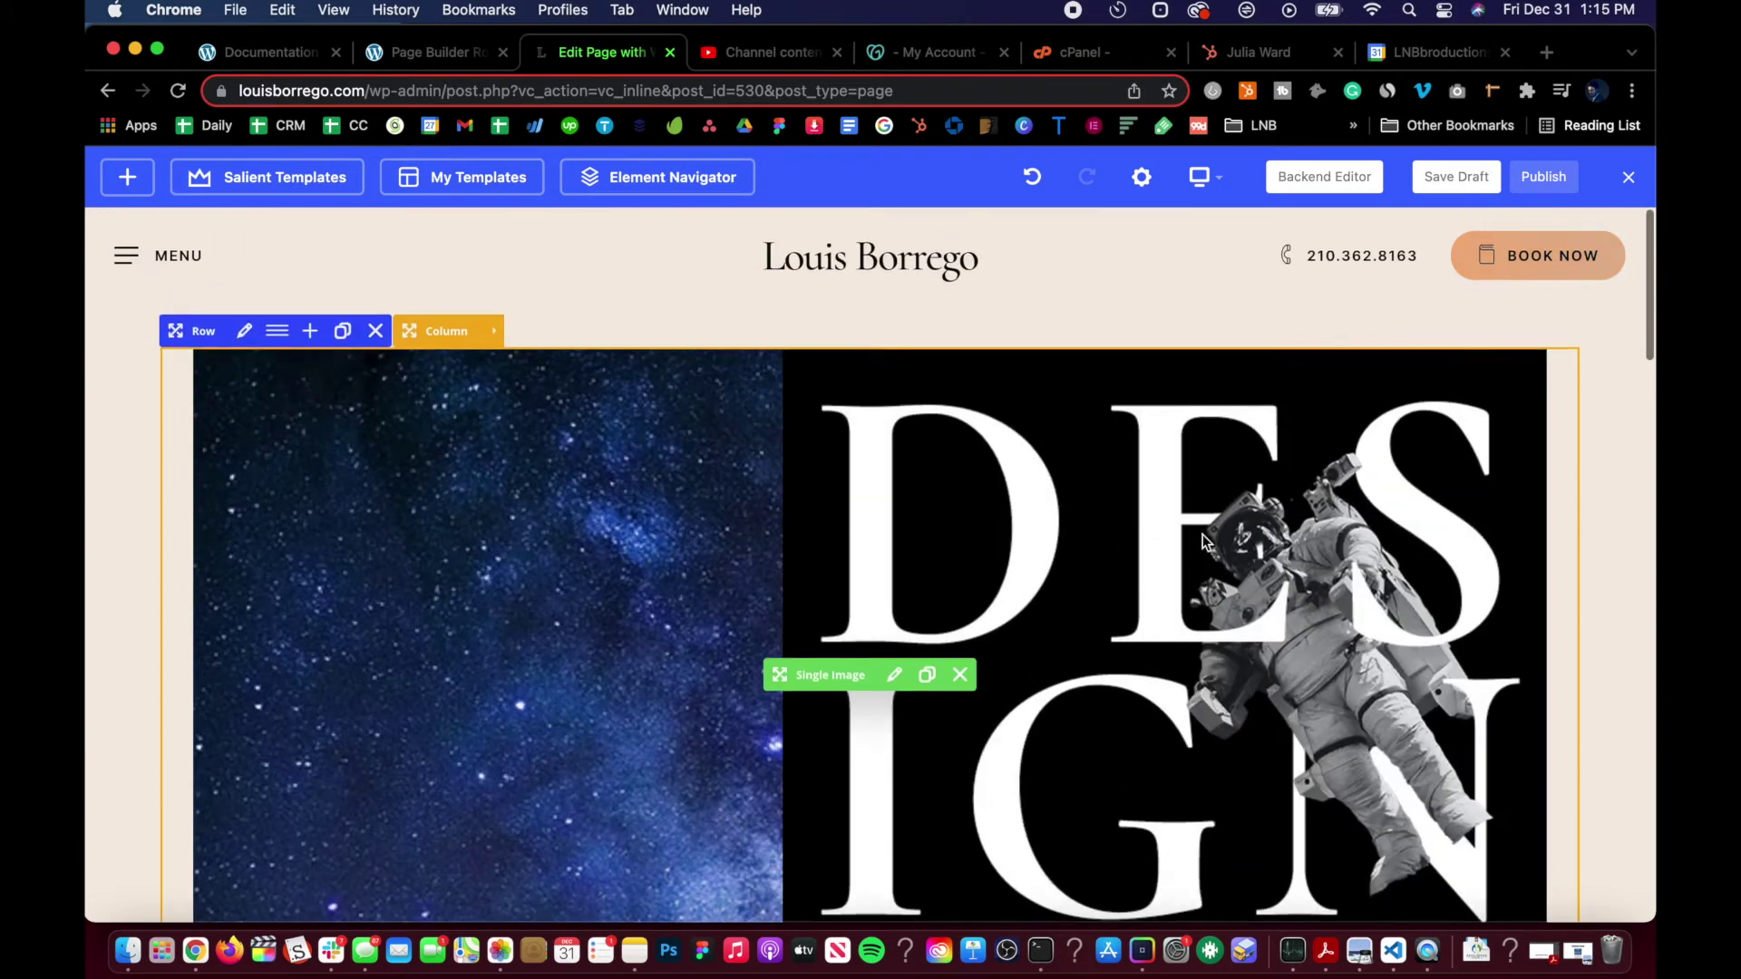
# - Examine how the upper row's background fits within the container and compare it with the image row below
pyautogui.scroll(-3, 330, 691)
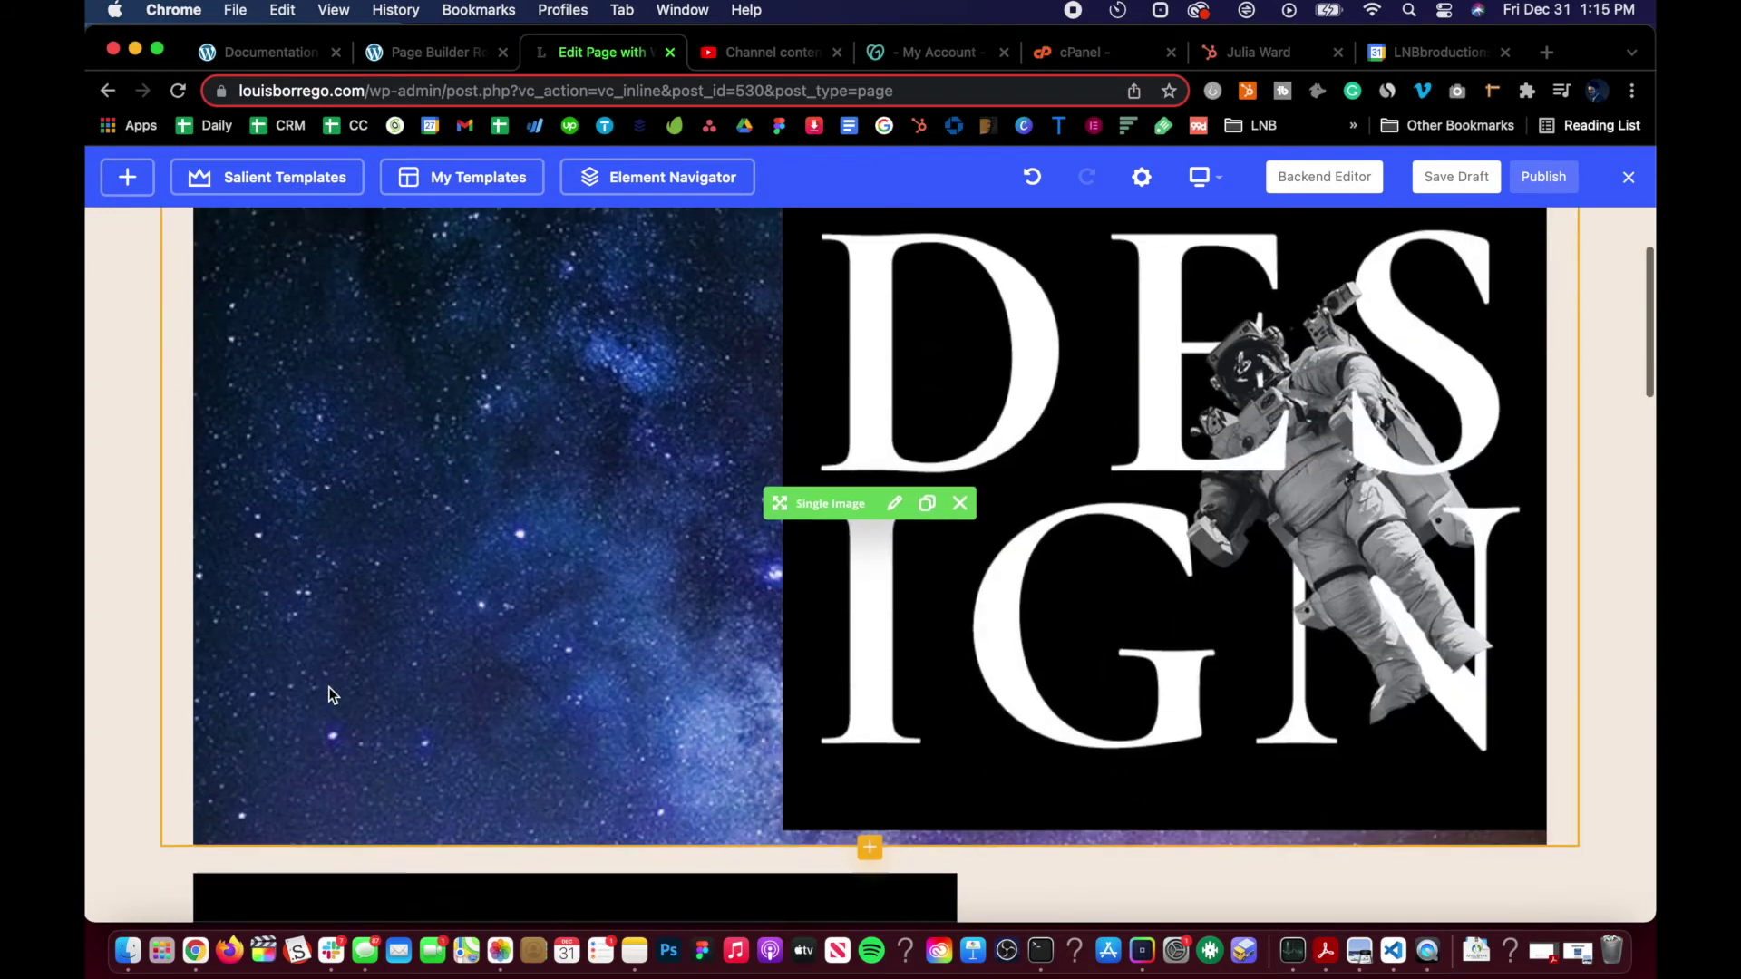
pyautogui.scroll(-1, 328, 687)
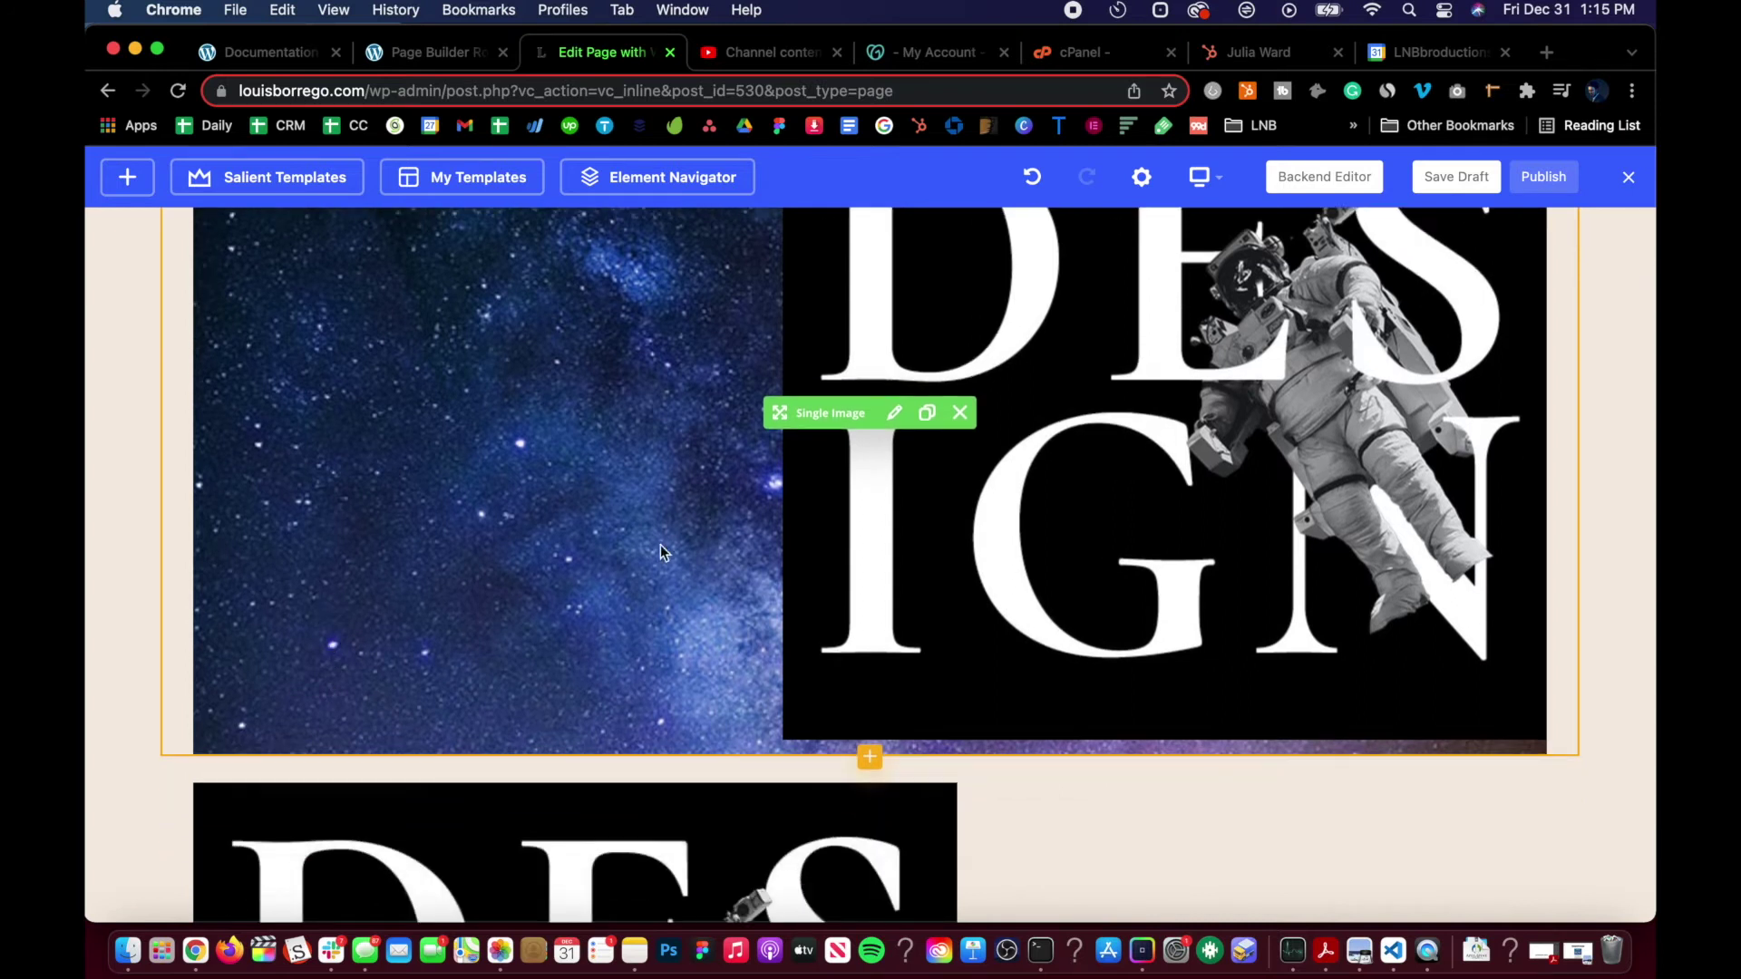
pyautogui.scroll(3, 671, 537)
pyautogui.scroll(-3, 673, 542)
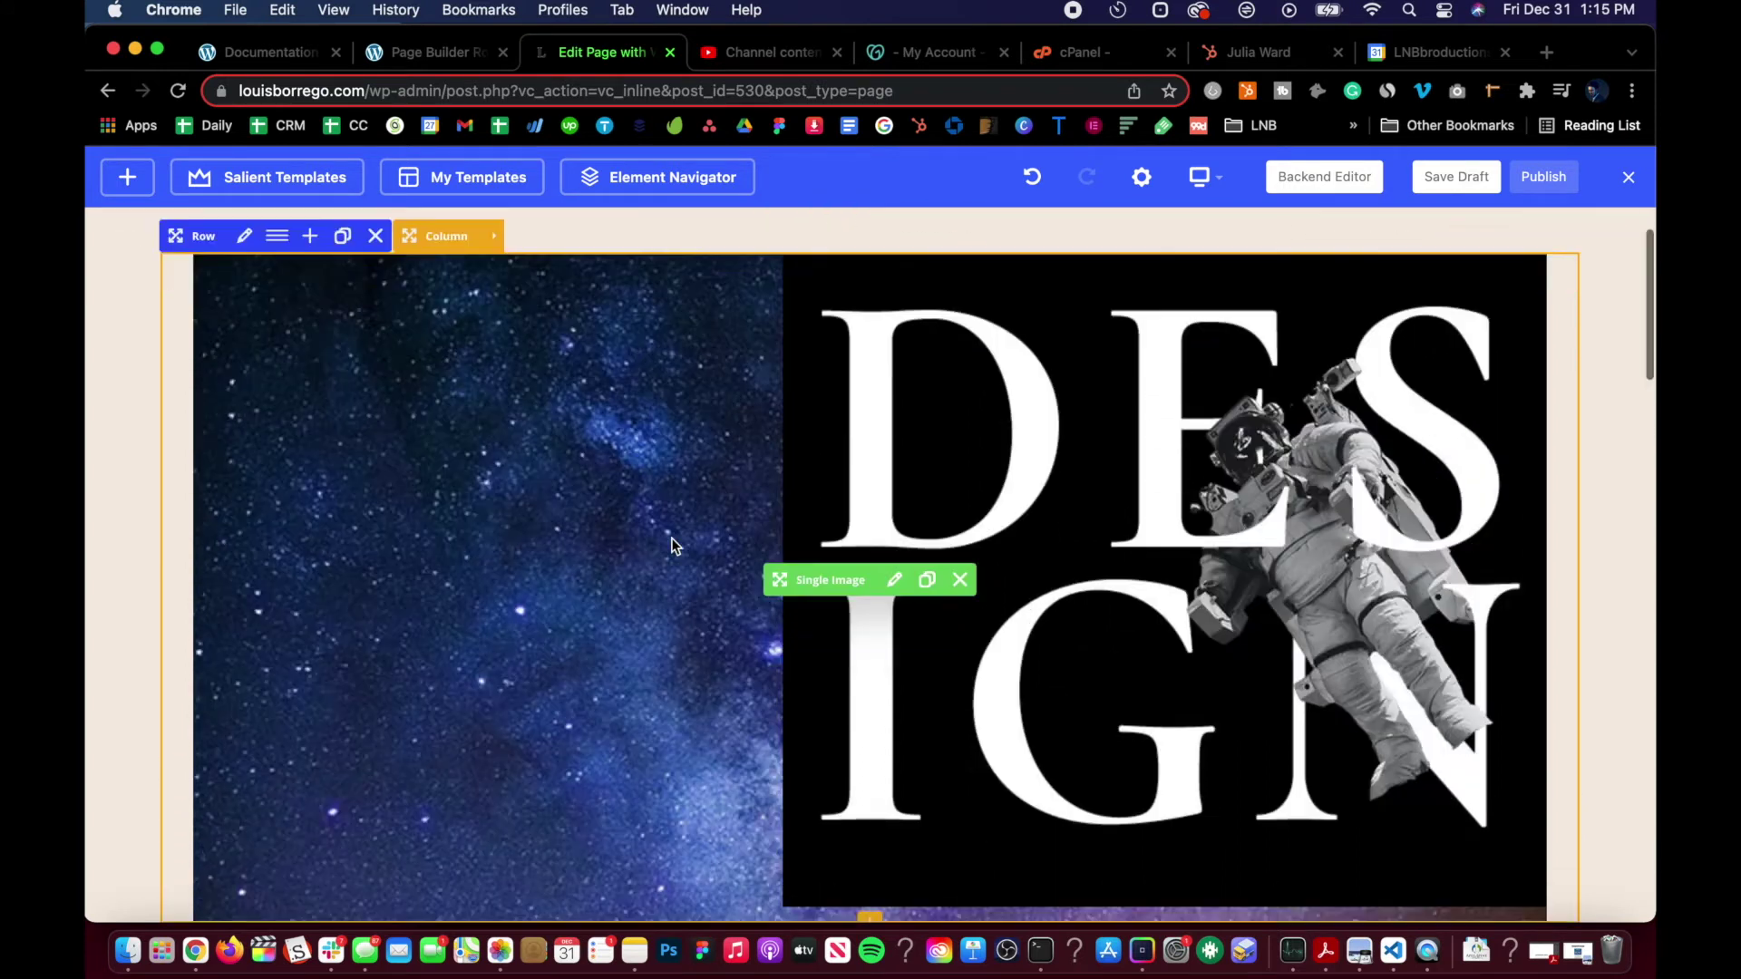
pyautogui.scroll(3, 650, 493)
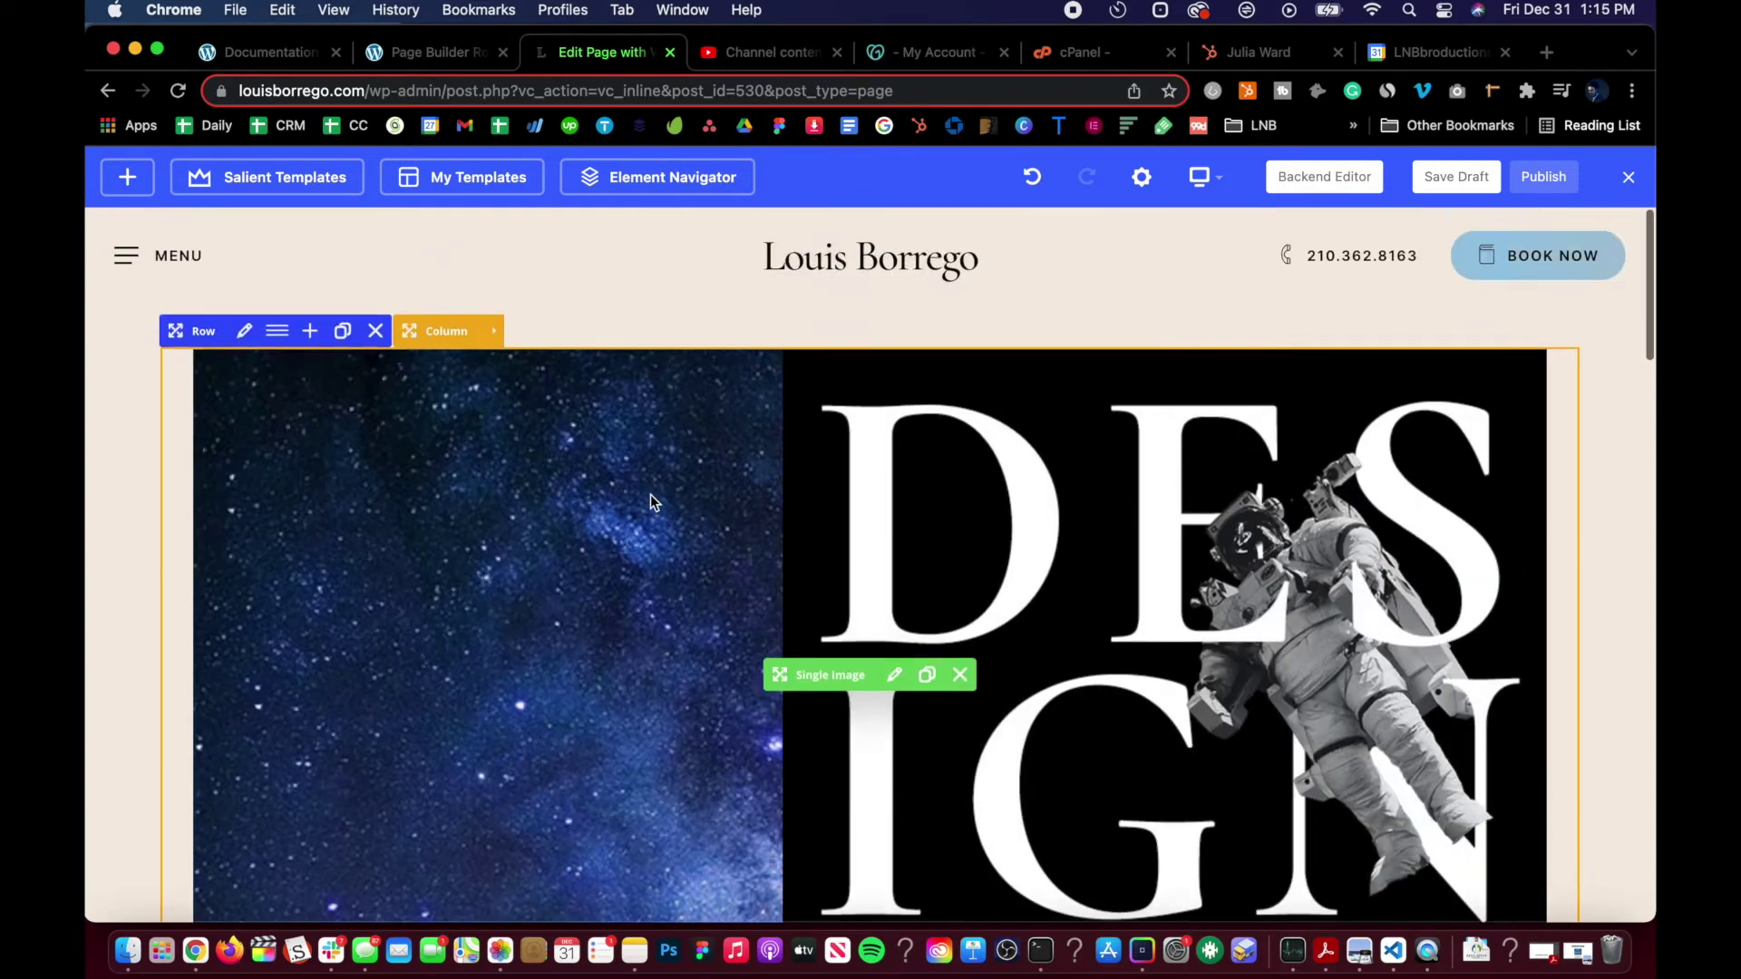
pyautogui.scroll(-3, 650, 493)
pyautogui.scroll(3, 746, 622)
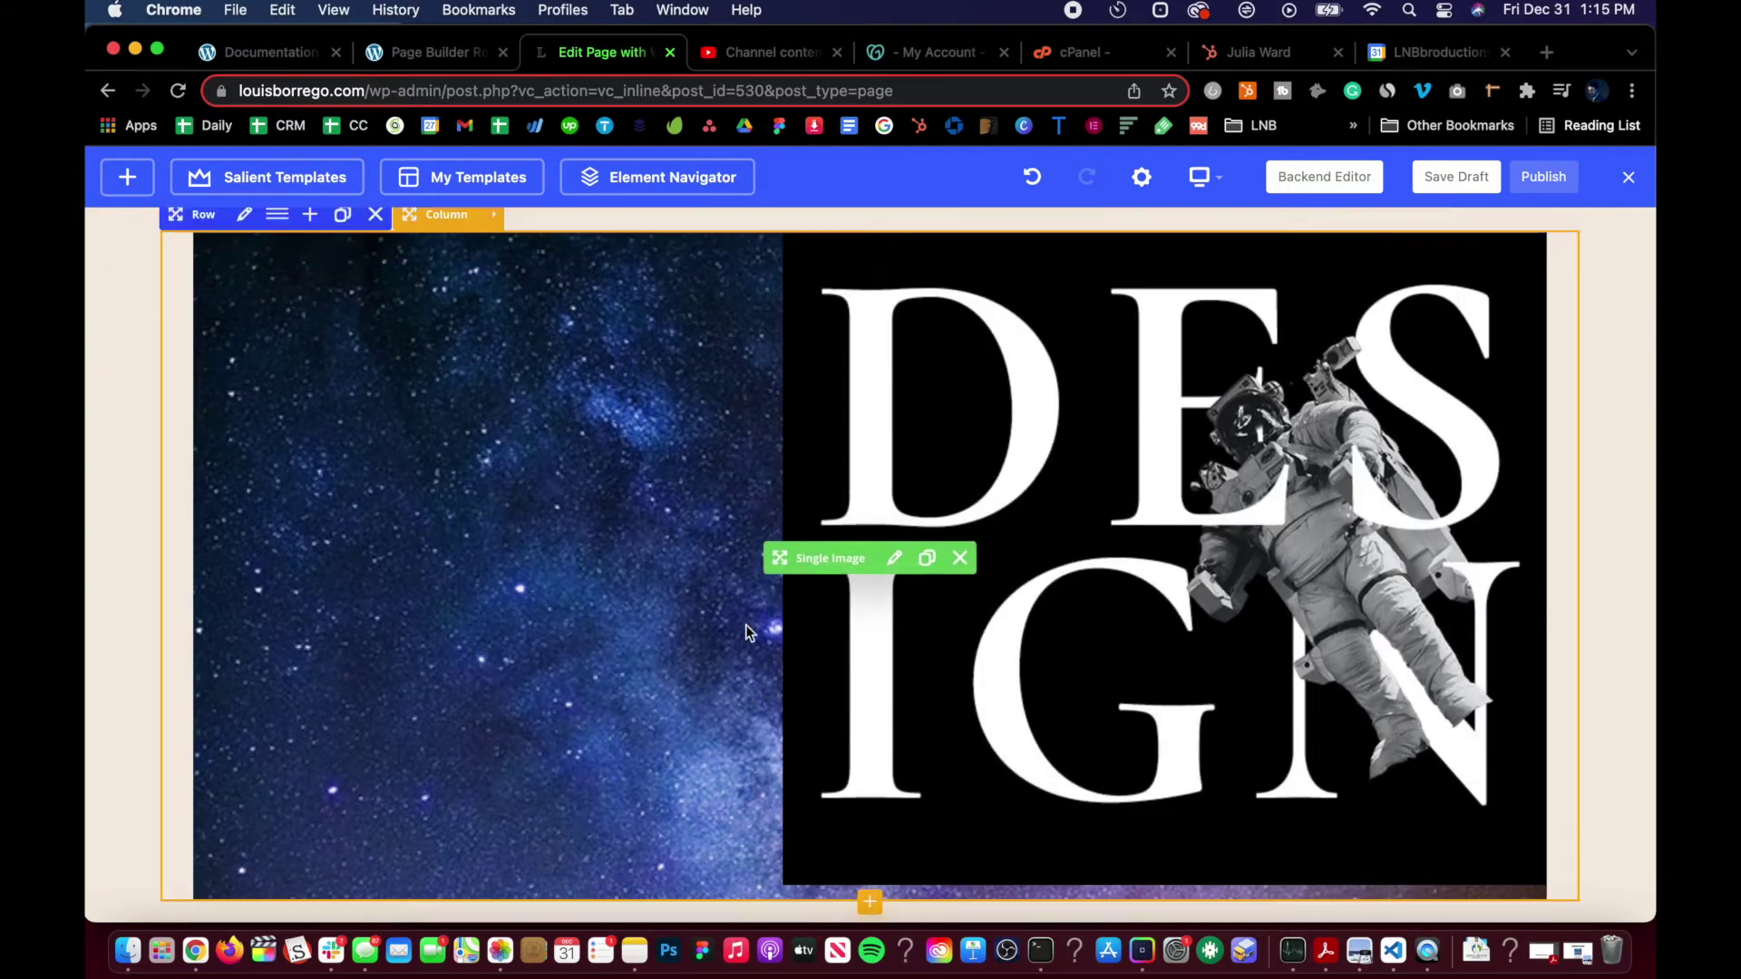
pyautogui.click(243, 336)
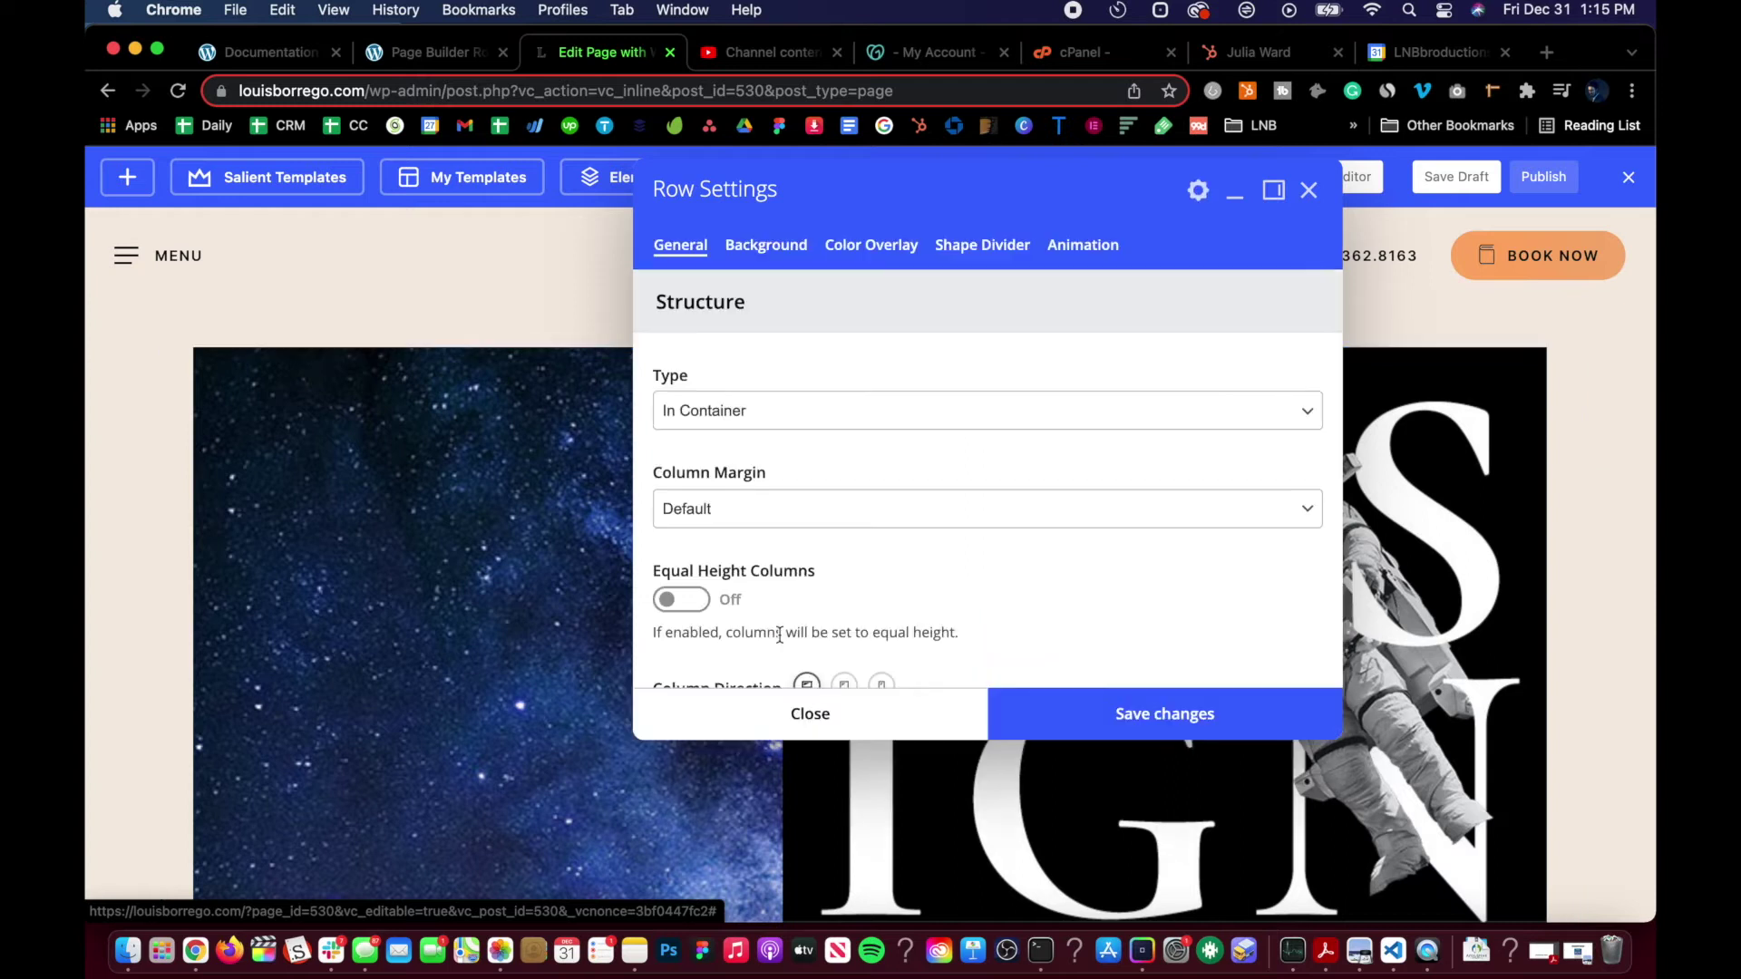
pyautogui.click(779, 614)
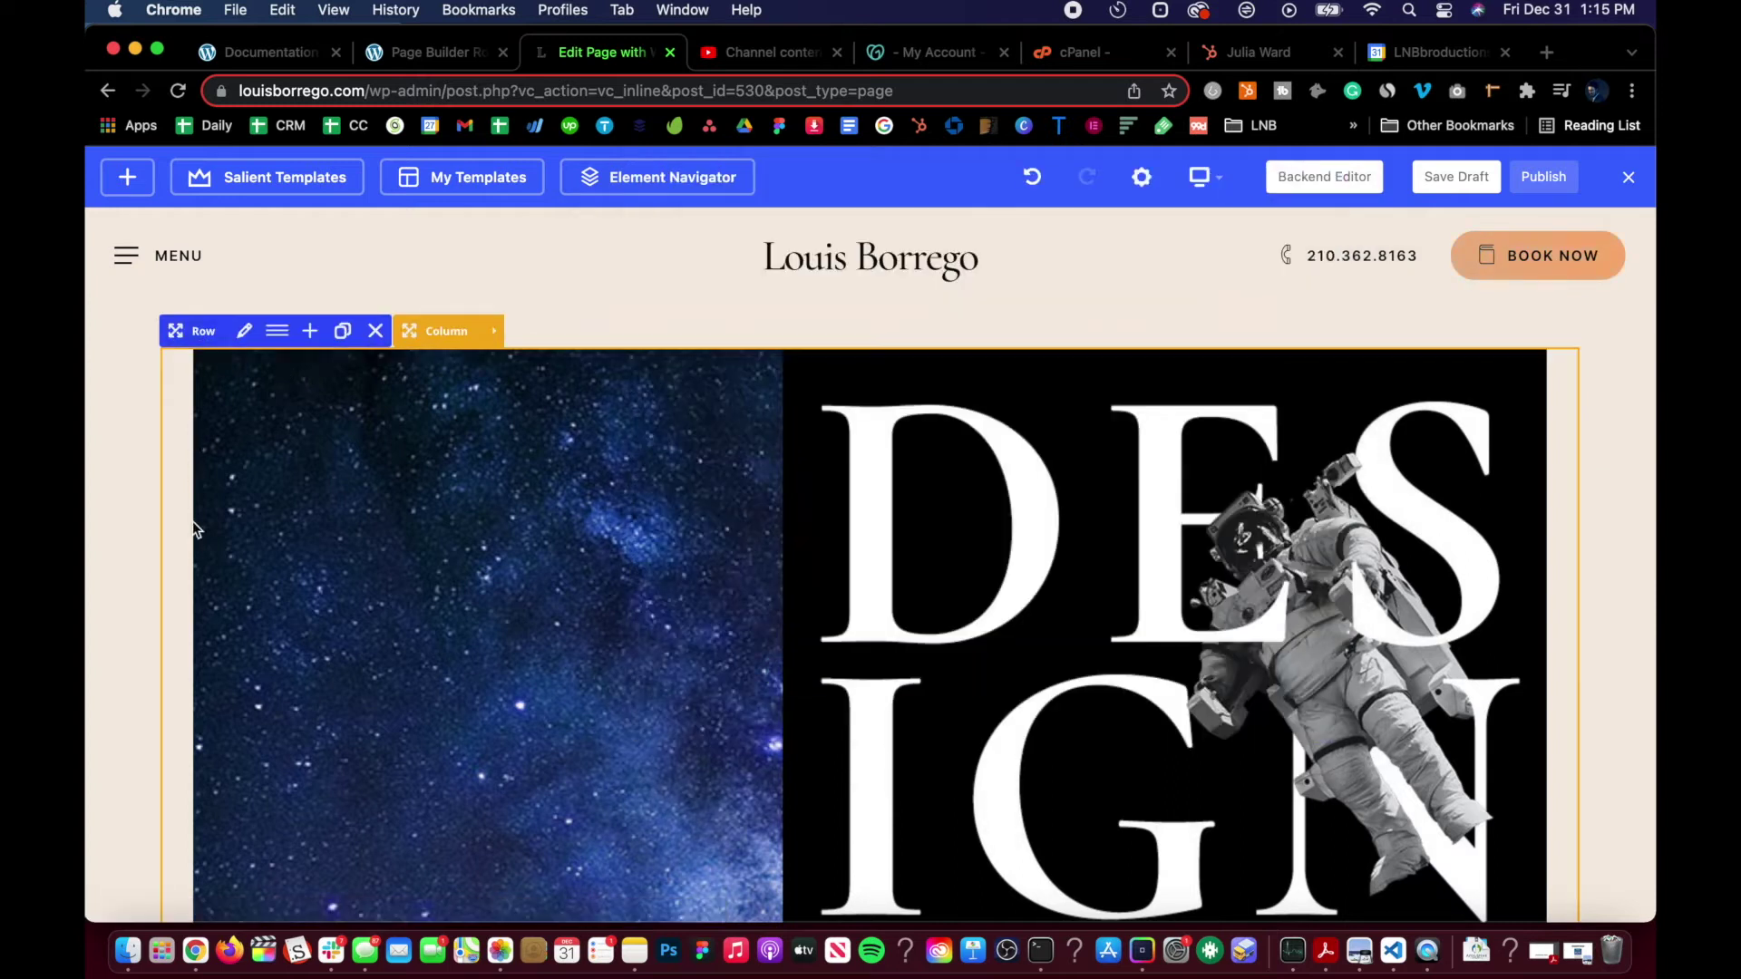
pyautogui.scroll(-5, 444, 671)
pyautogui.scroll(5, 470, 677)
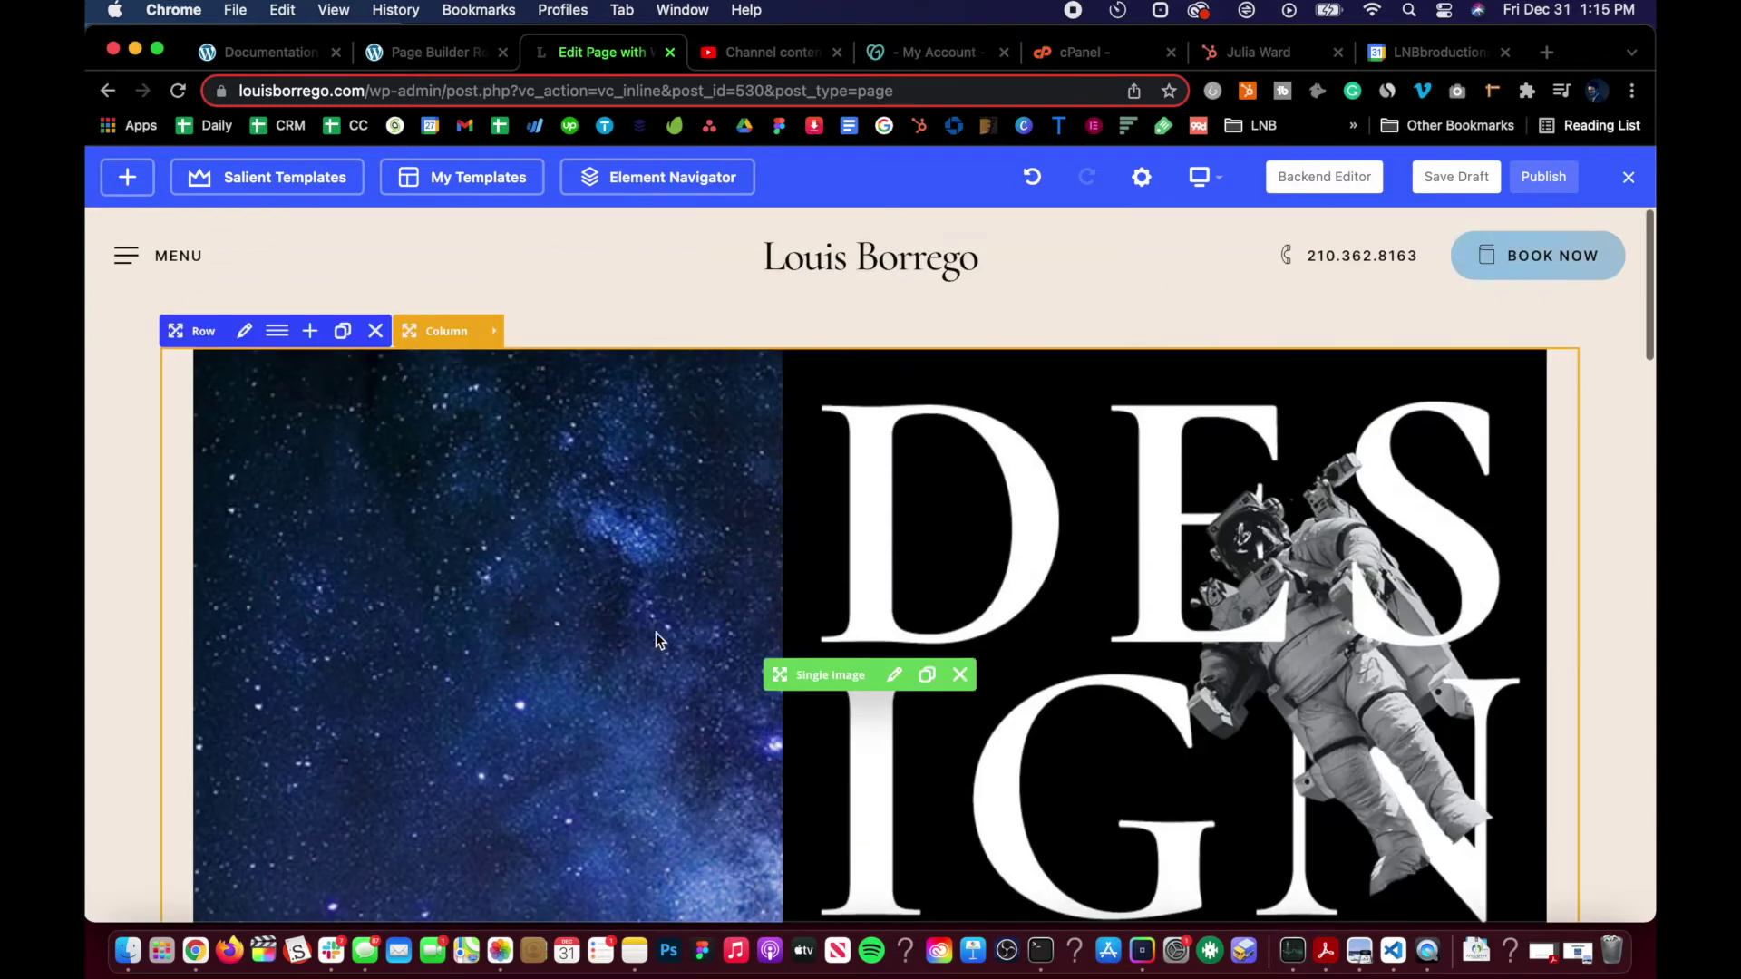
pyautogui.scroll(-6, 404, 602)
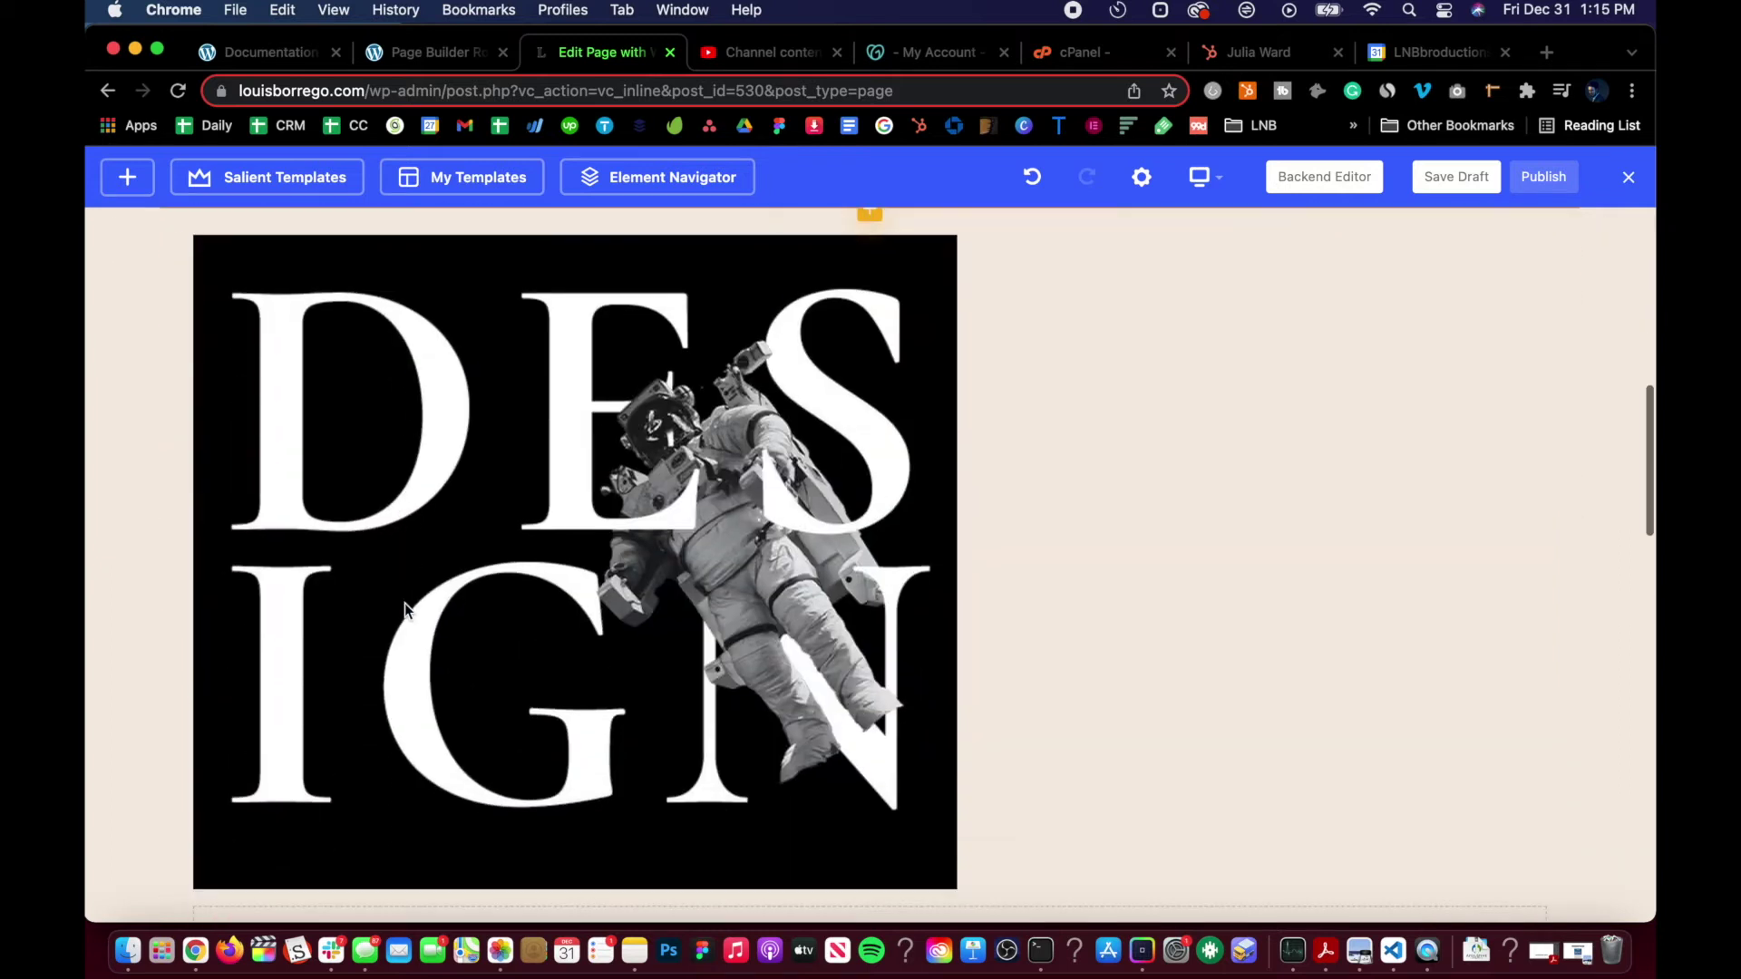
pyautogui.scroll(6, 405, 602)
pyautogui.scroll(-6, 313, 629)
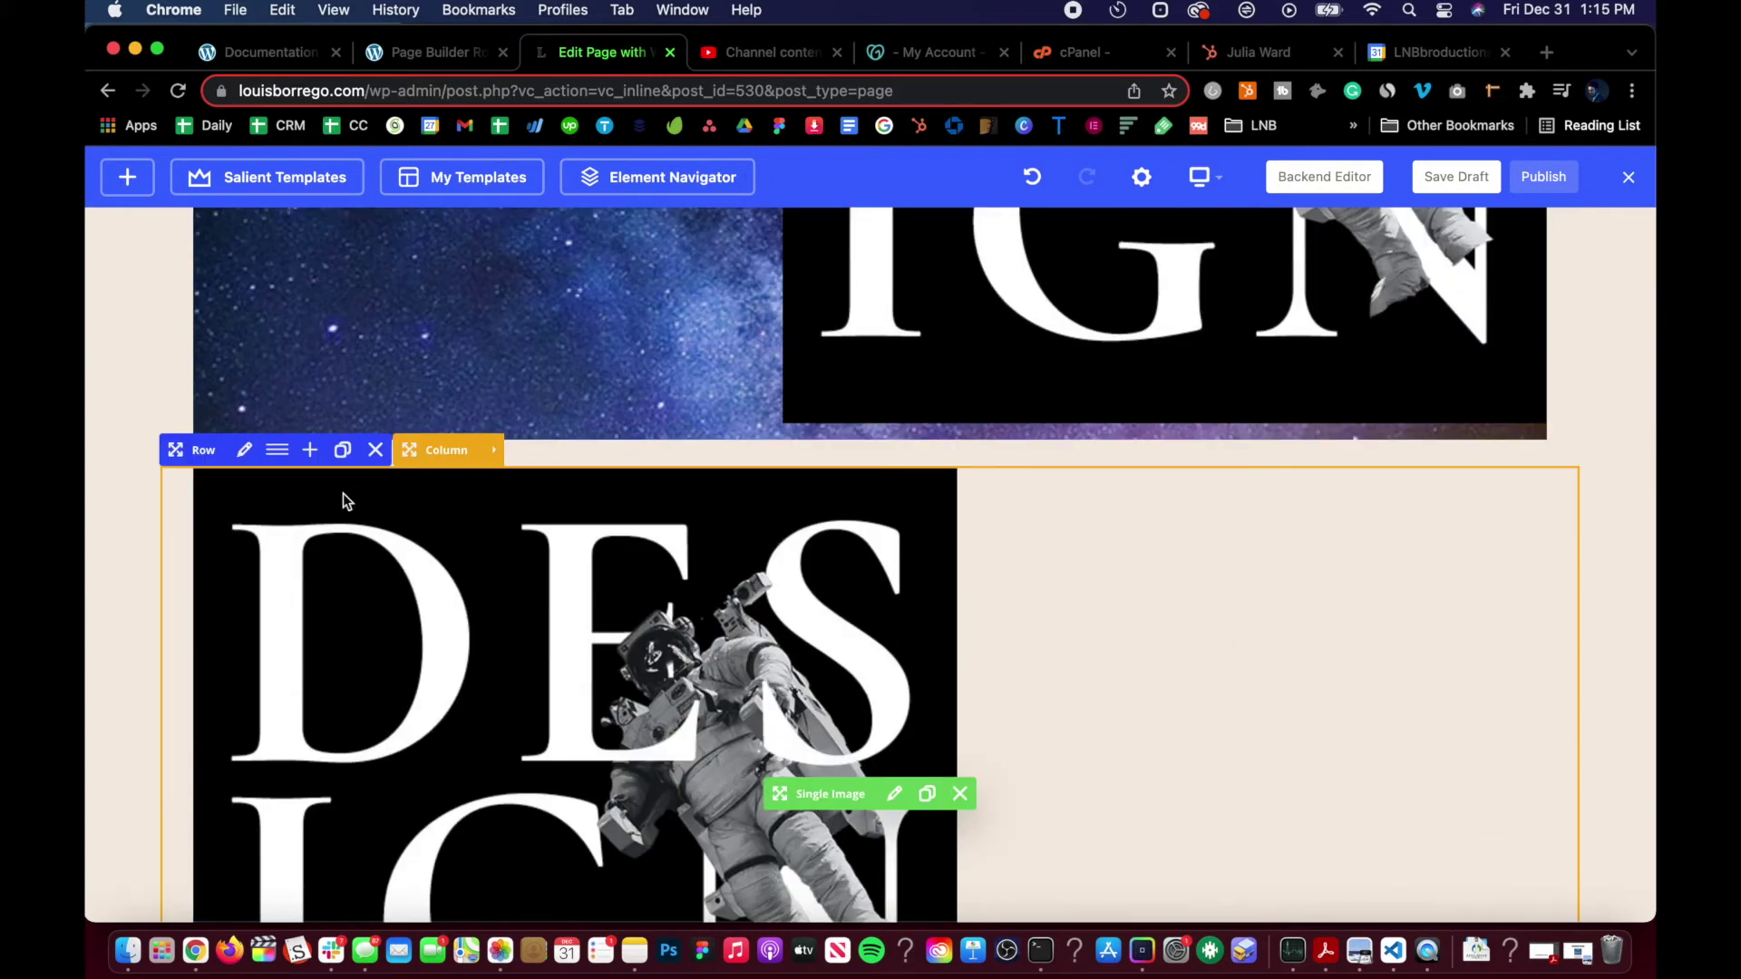
pyautogui.scroll(6, 342, 499)
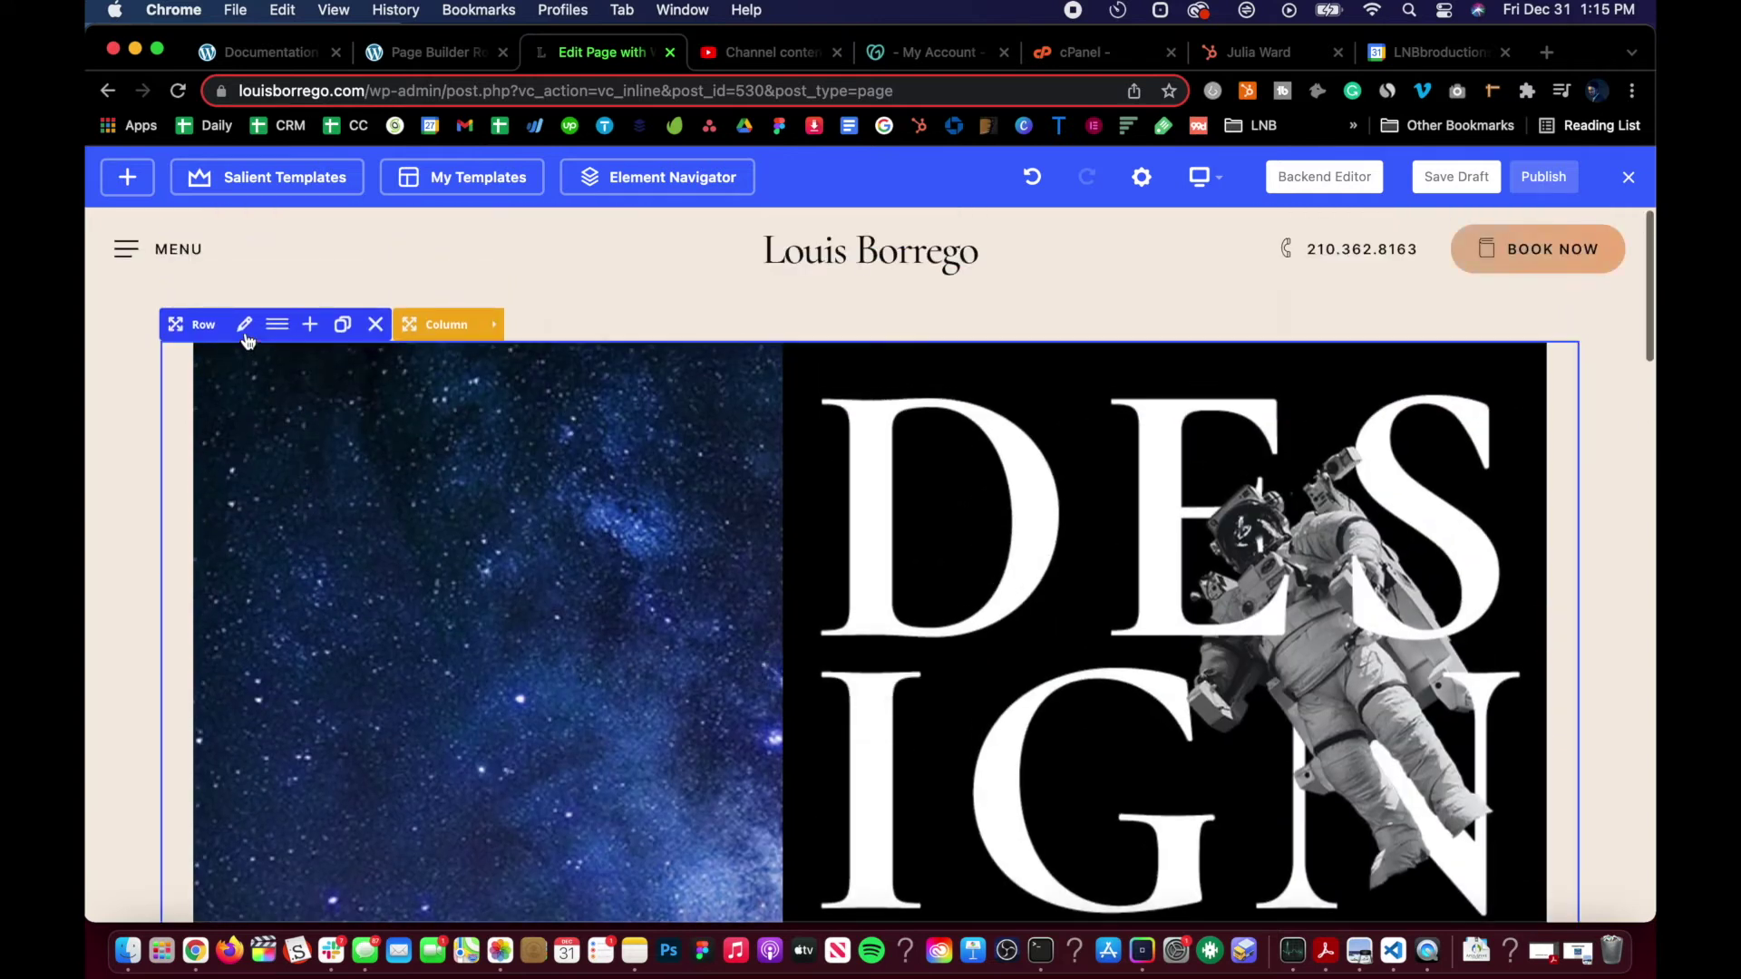
# - Open the upper row's settings and review the available row types, keeping In Container selected
pyautogui.click(244, 325)
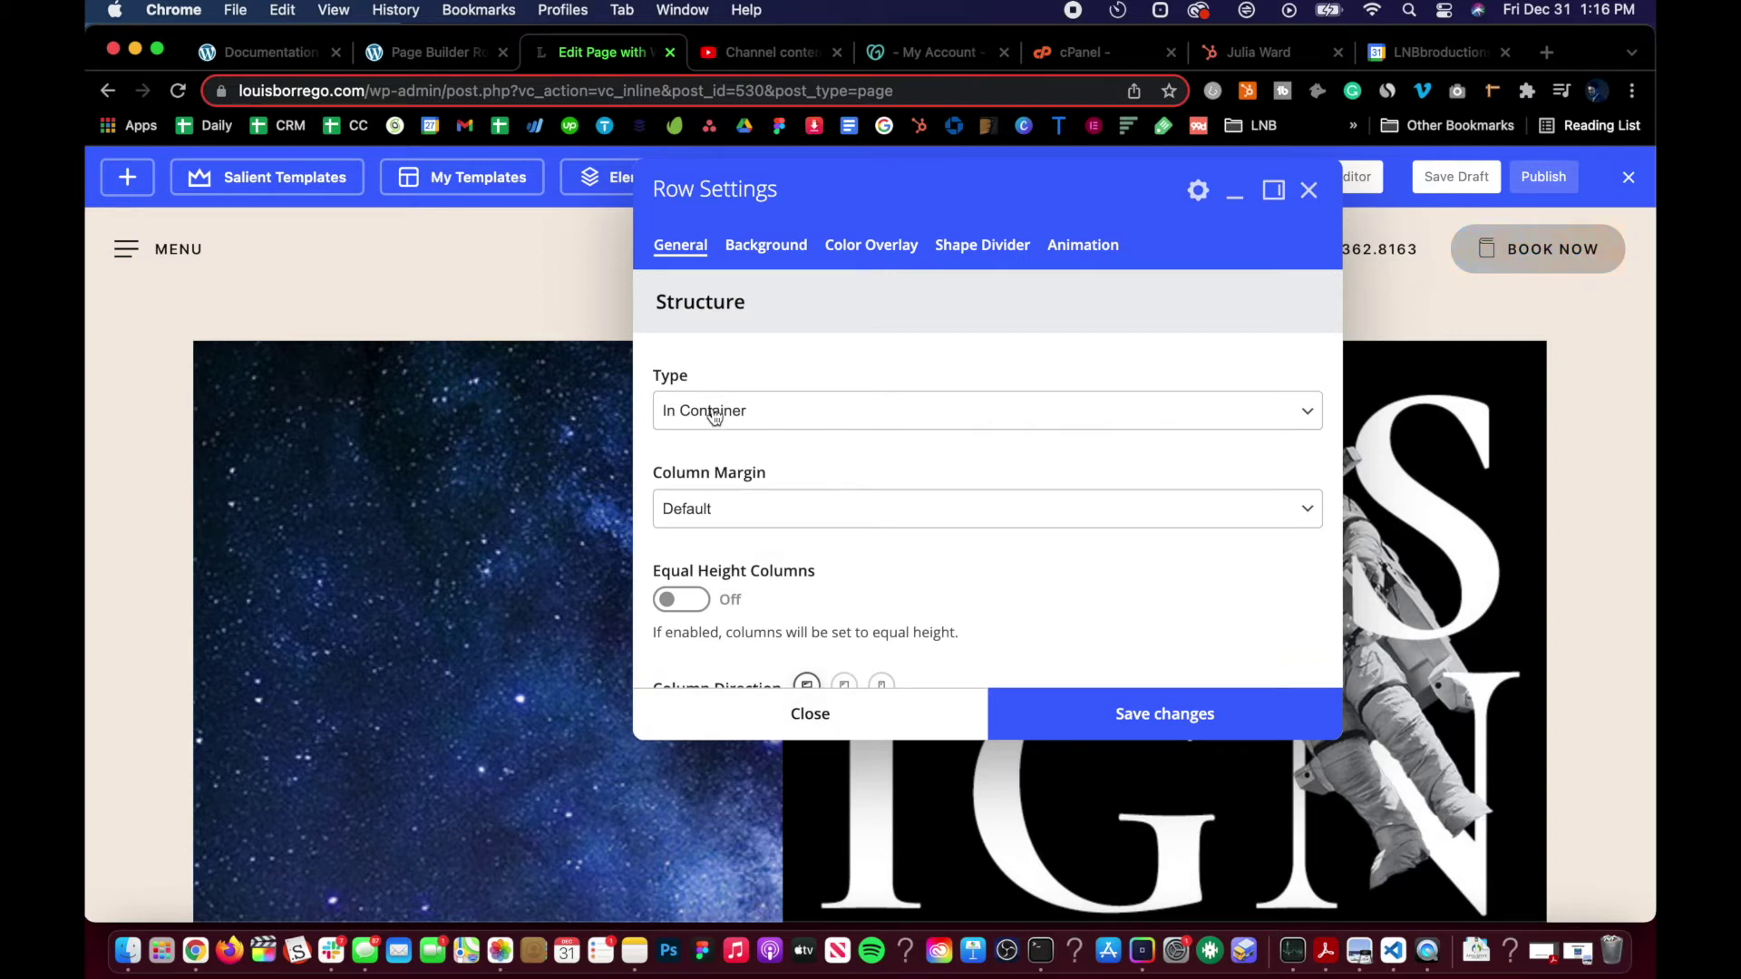
pyautogui.click(715, 414)
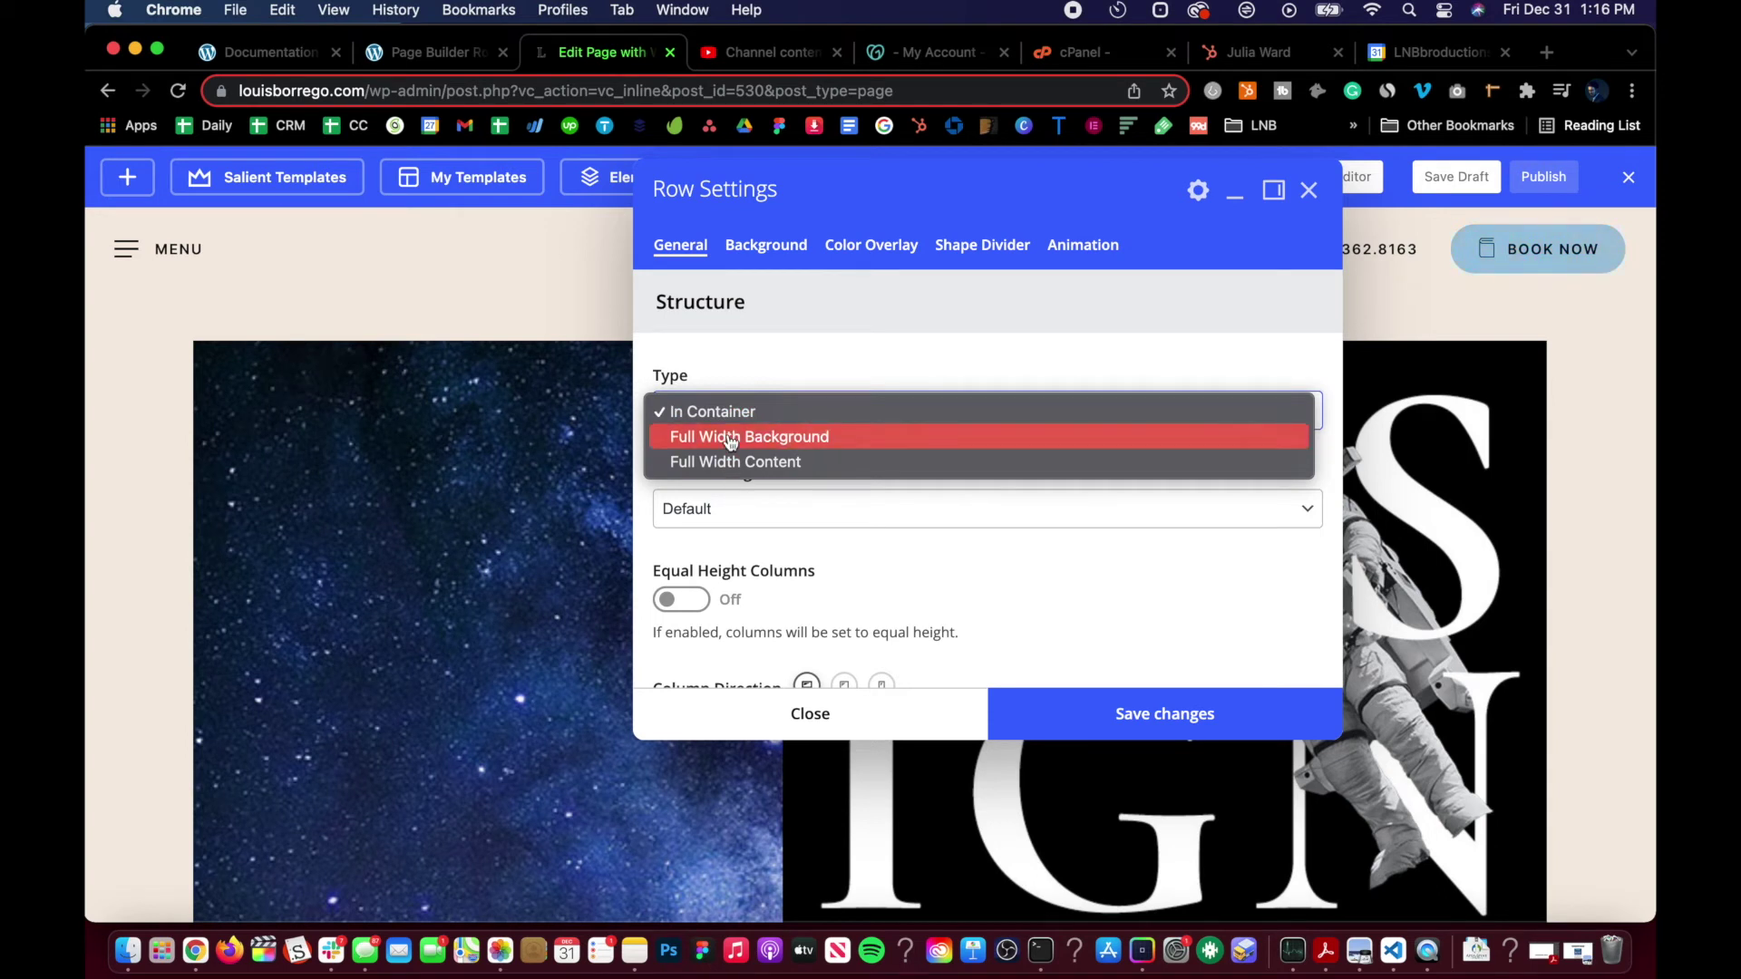
pyautogui.click(801, 313)
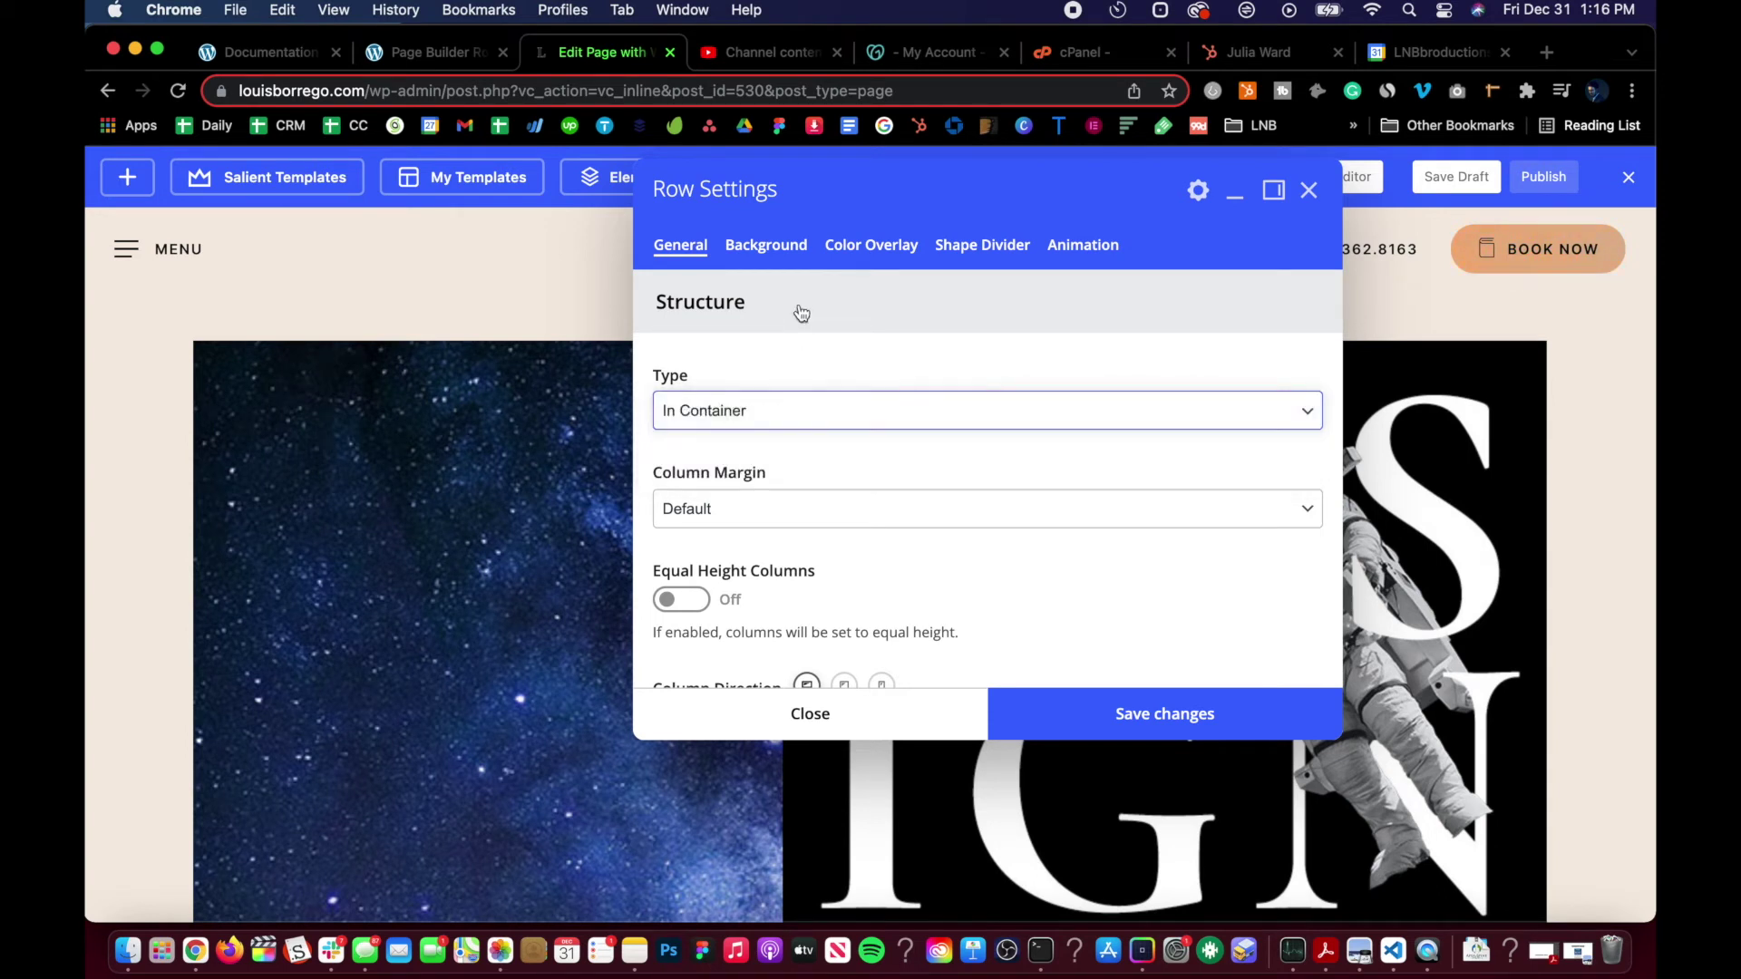
# - Switch to the Salient documentation and read the Column Margin section with its 20px, 50px and 80px examples
pyautogui.hotkey('ctrl', 'shift', 'Tab')
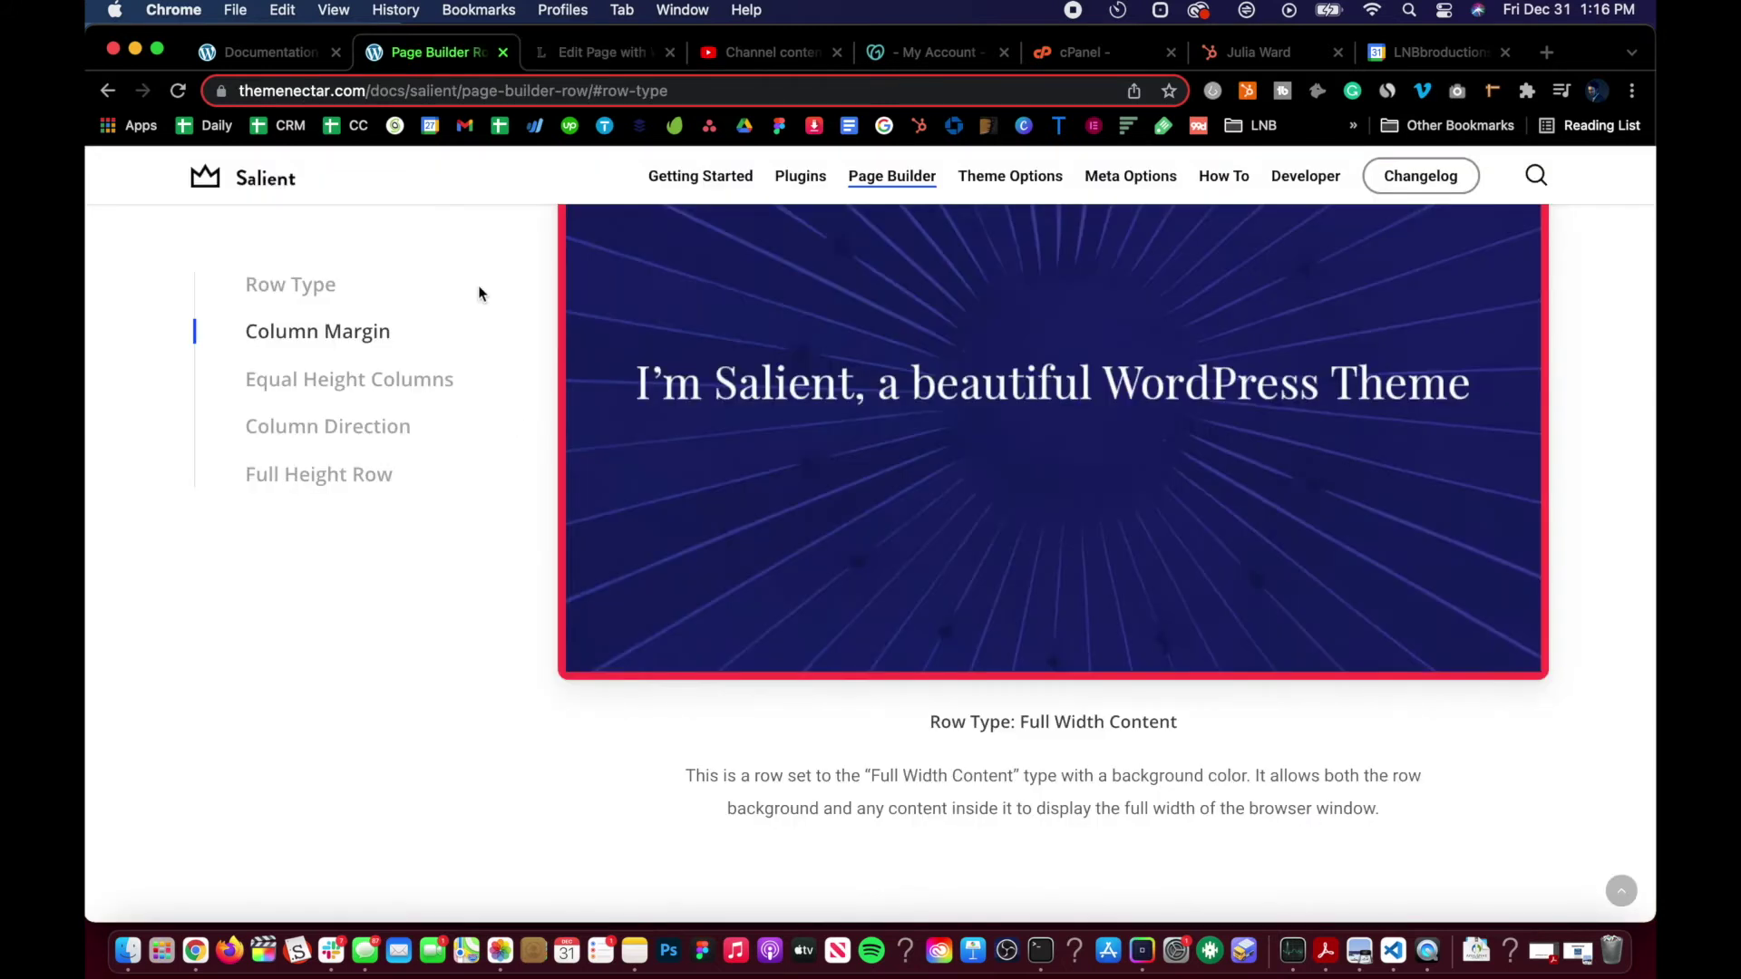
pyautogui.scroll(-10, 515, 468)
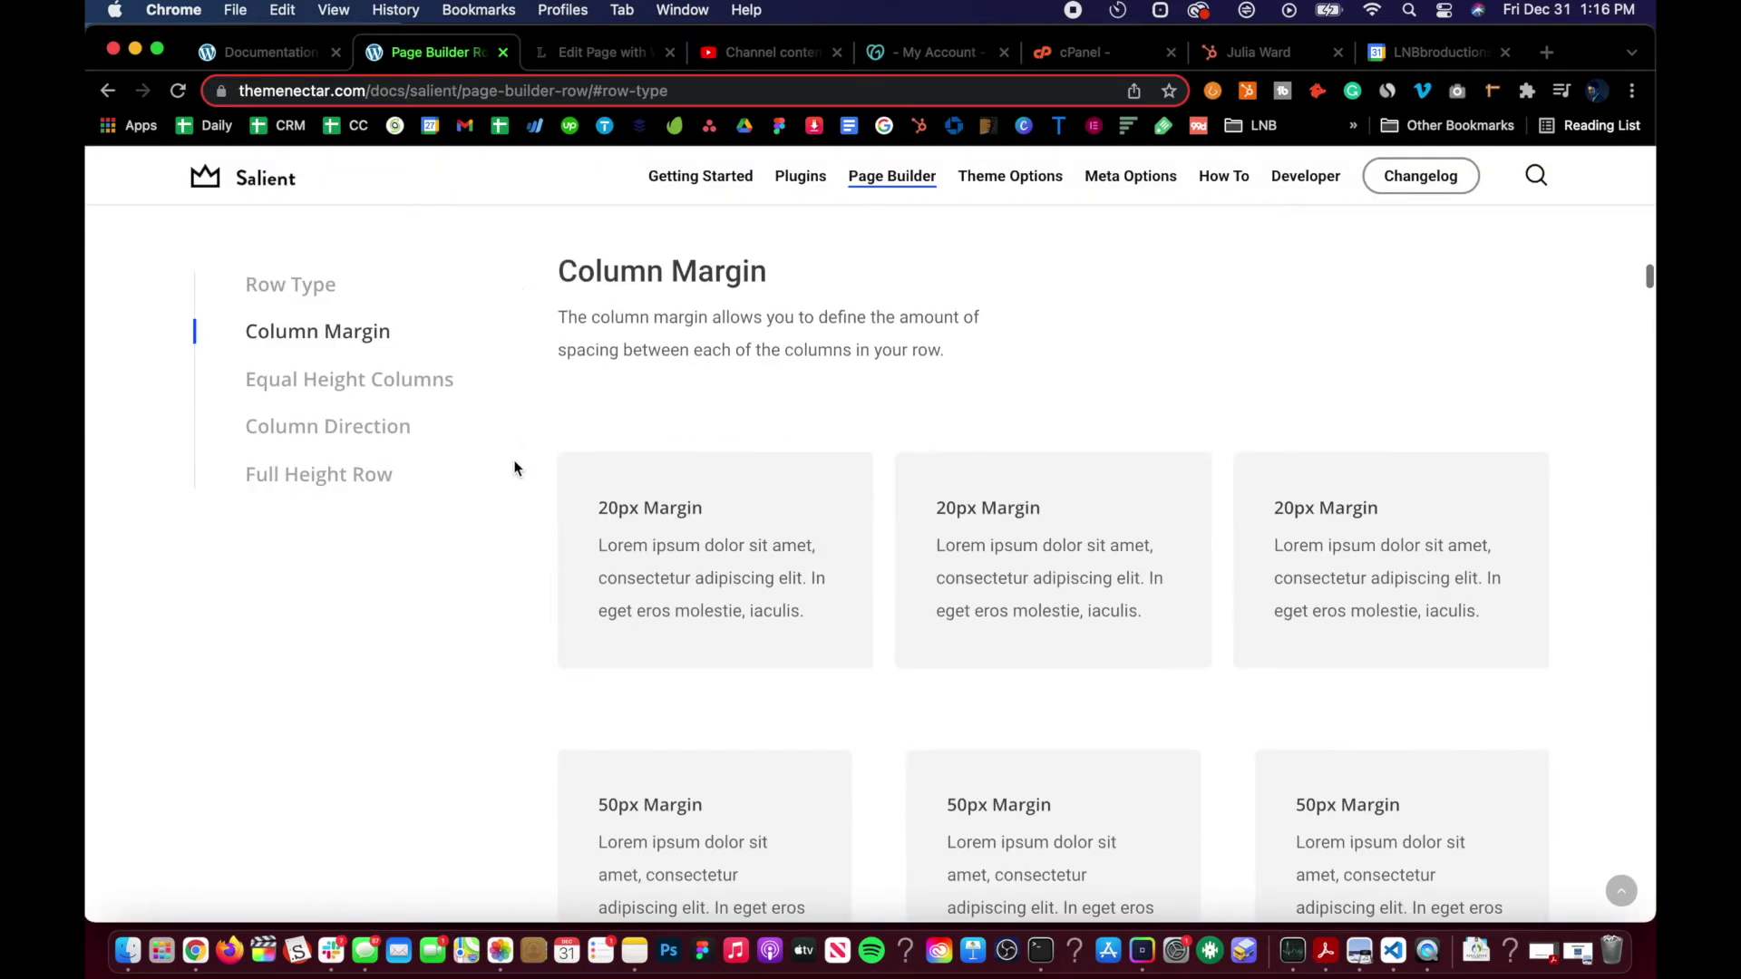
pyautogui.scroll(2, 515, 468)
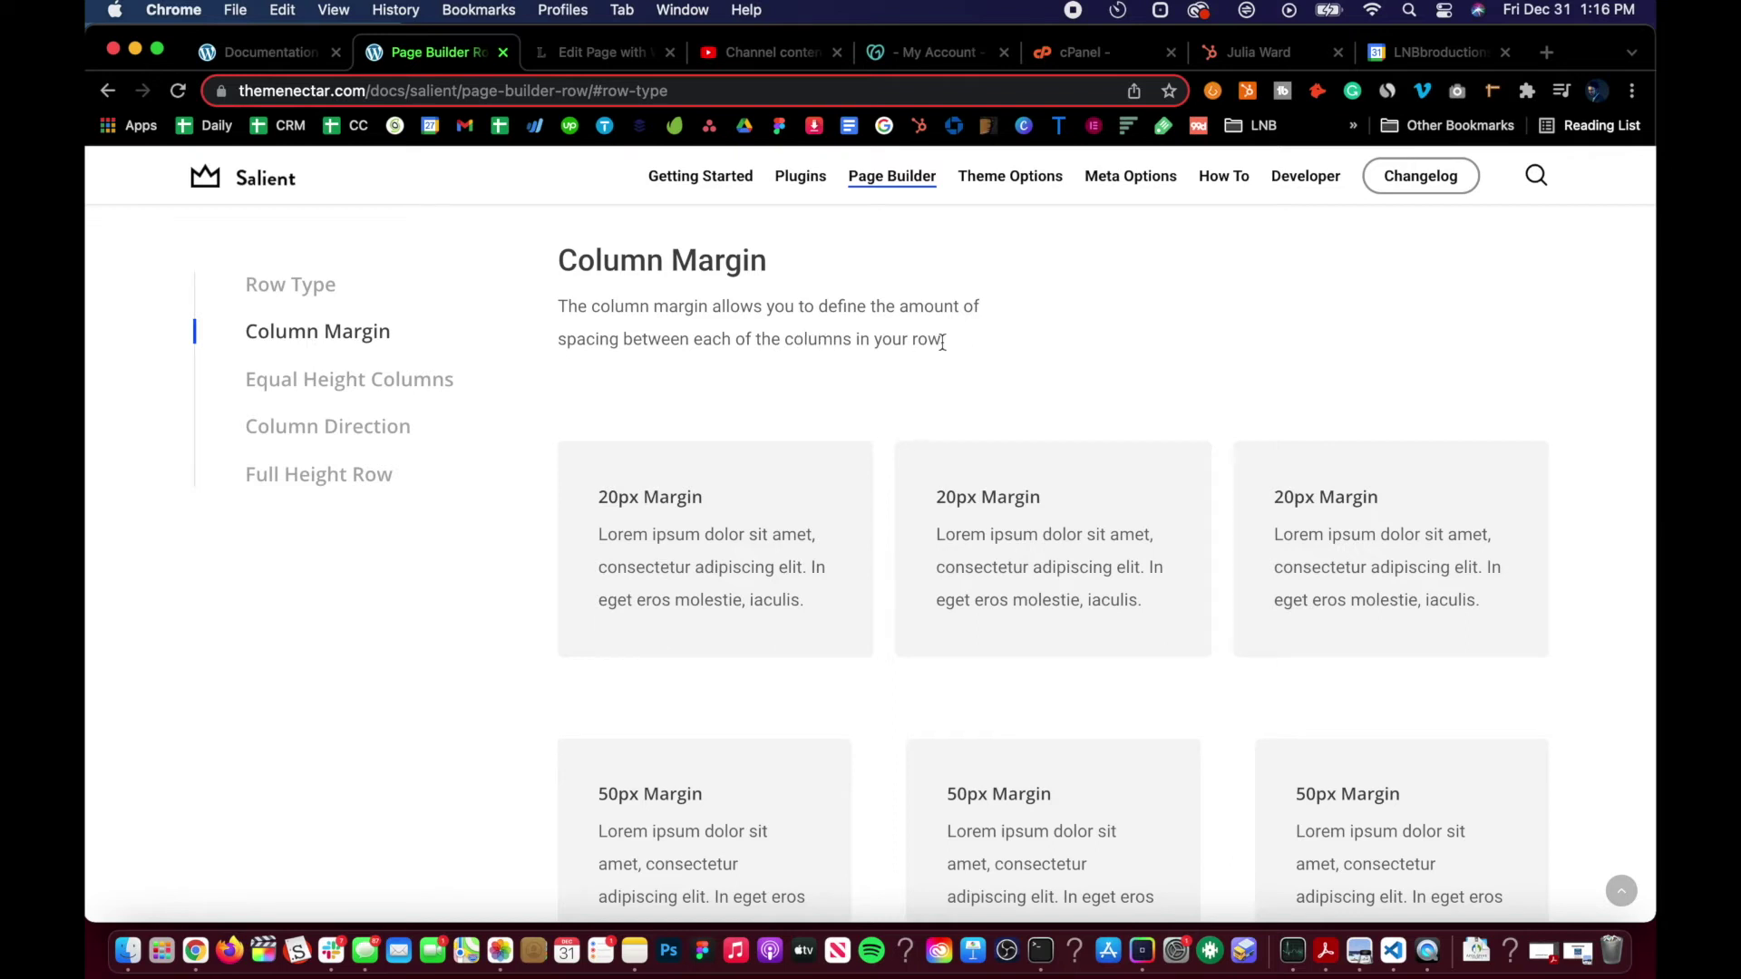
pyautogui.scroll(-4, 576, 458)
pyautogui.scroll(-5, 577, 458)
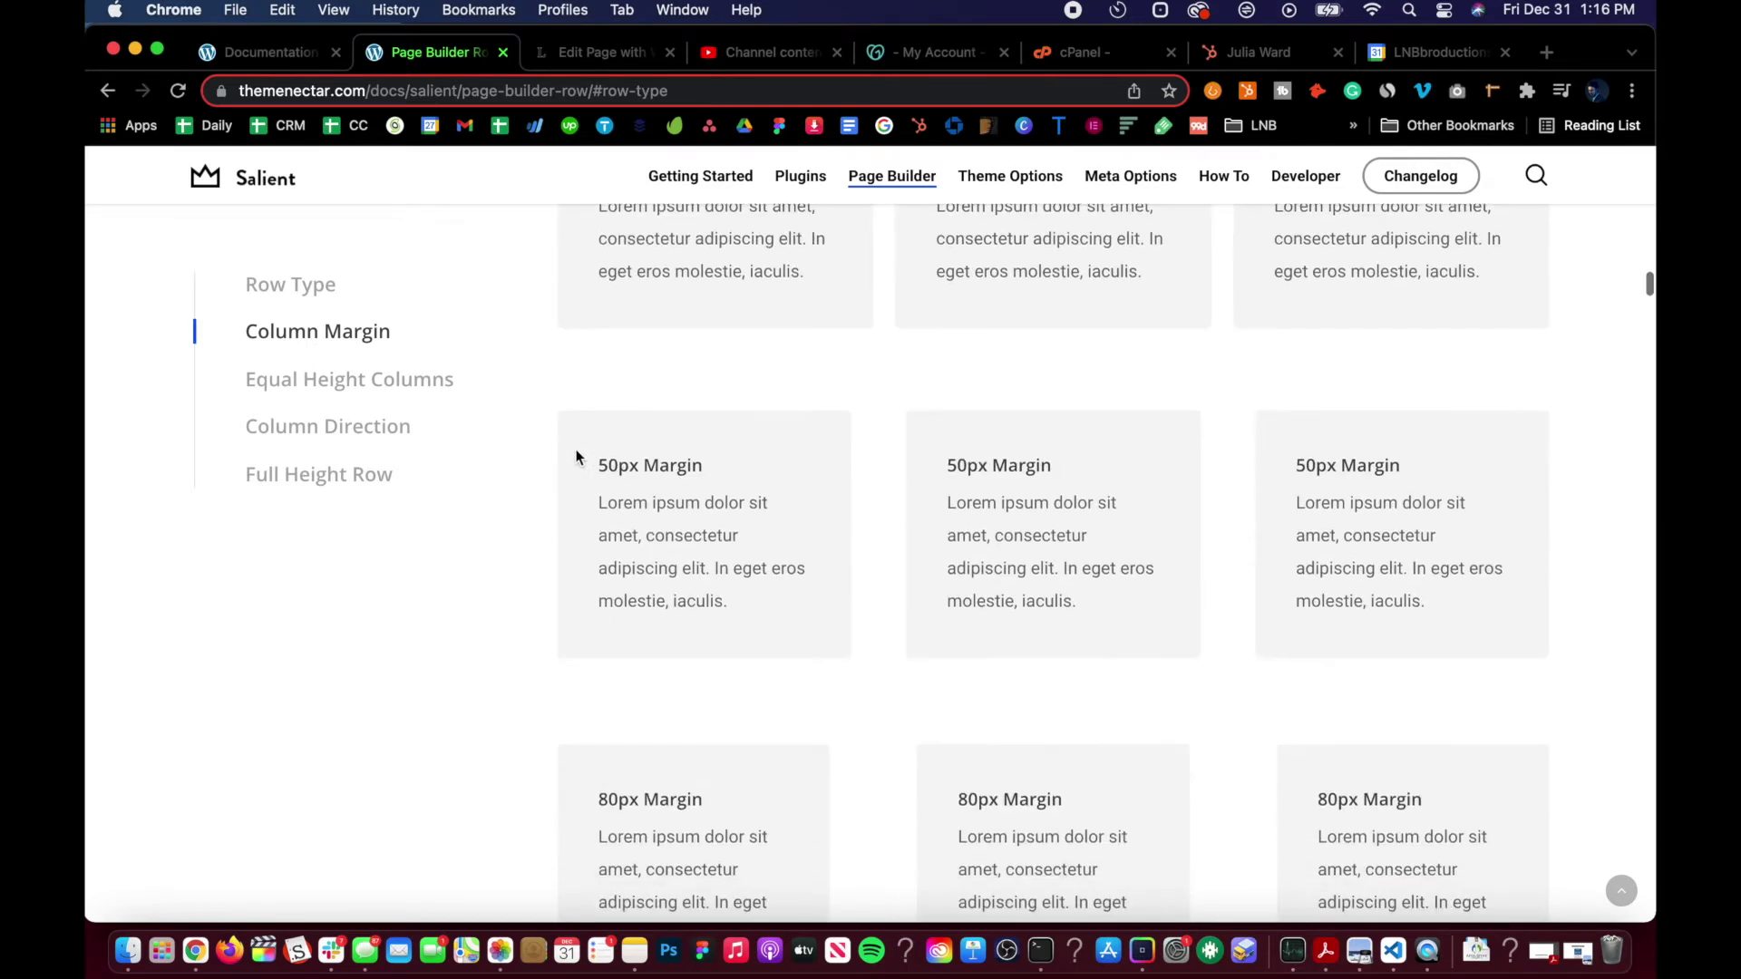
pyautogui.scroll(7, 577, 458)
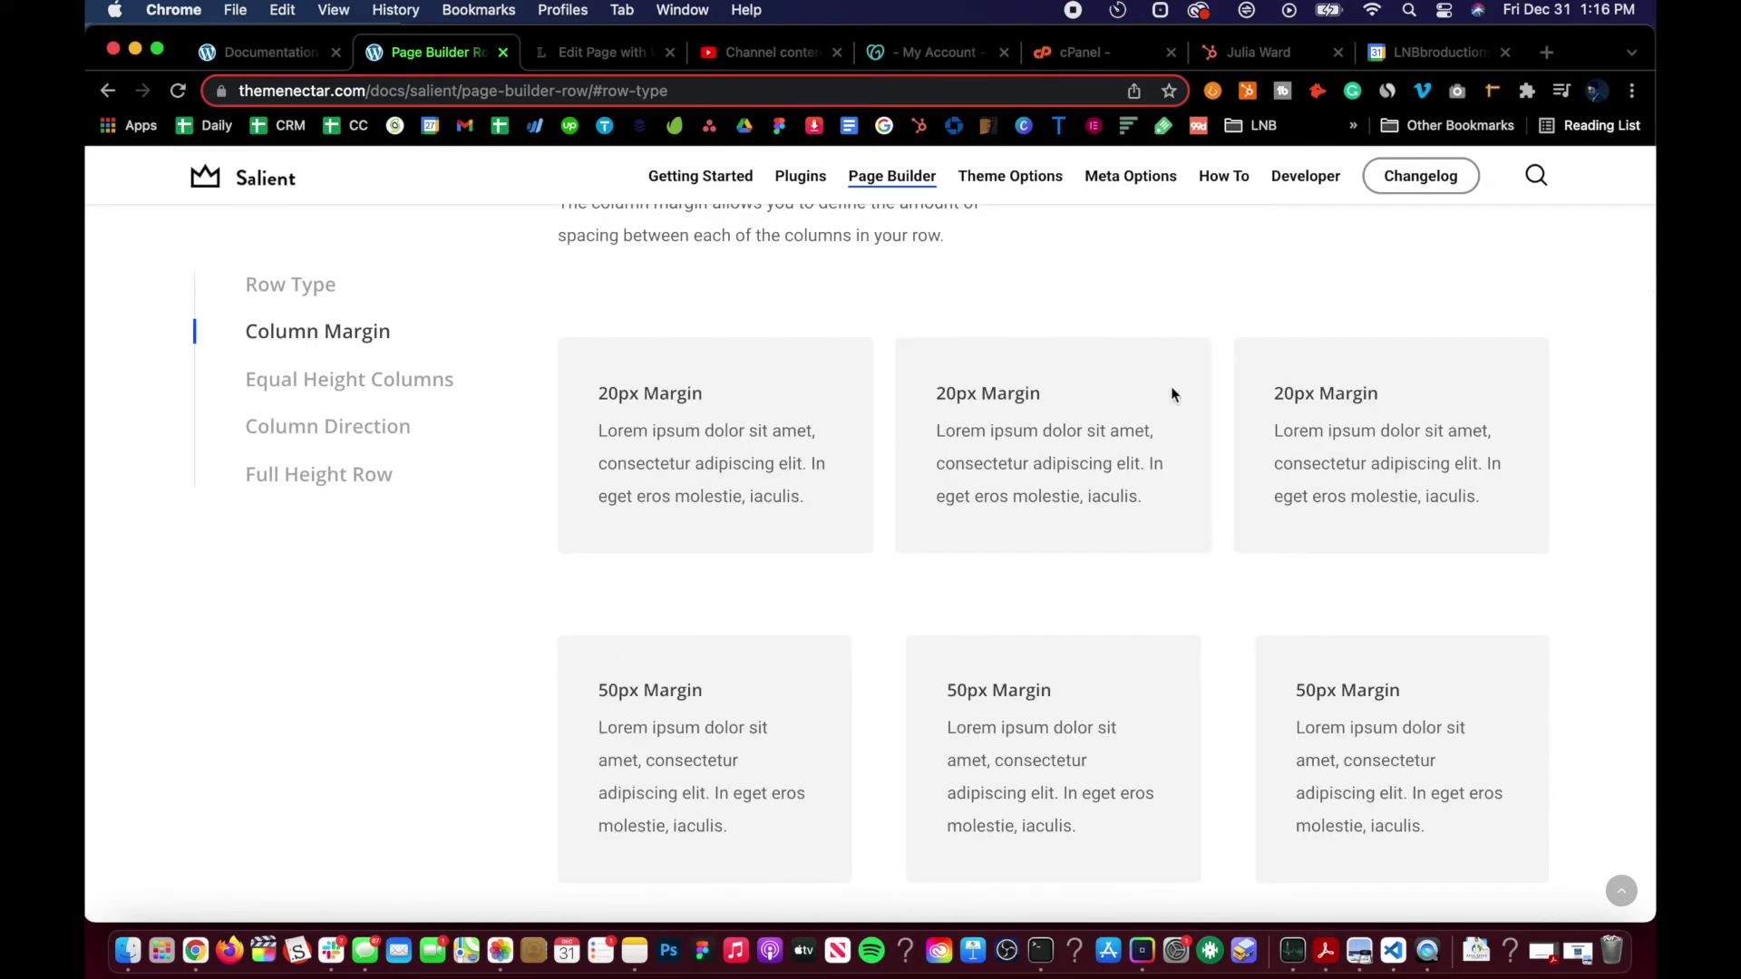
pyautogui.scroll(-2, 760, 454)
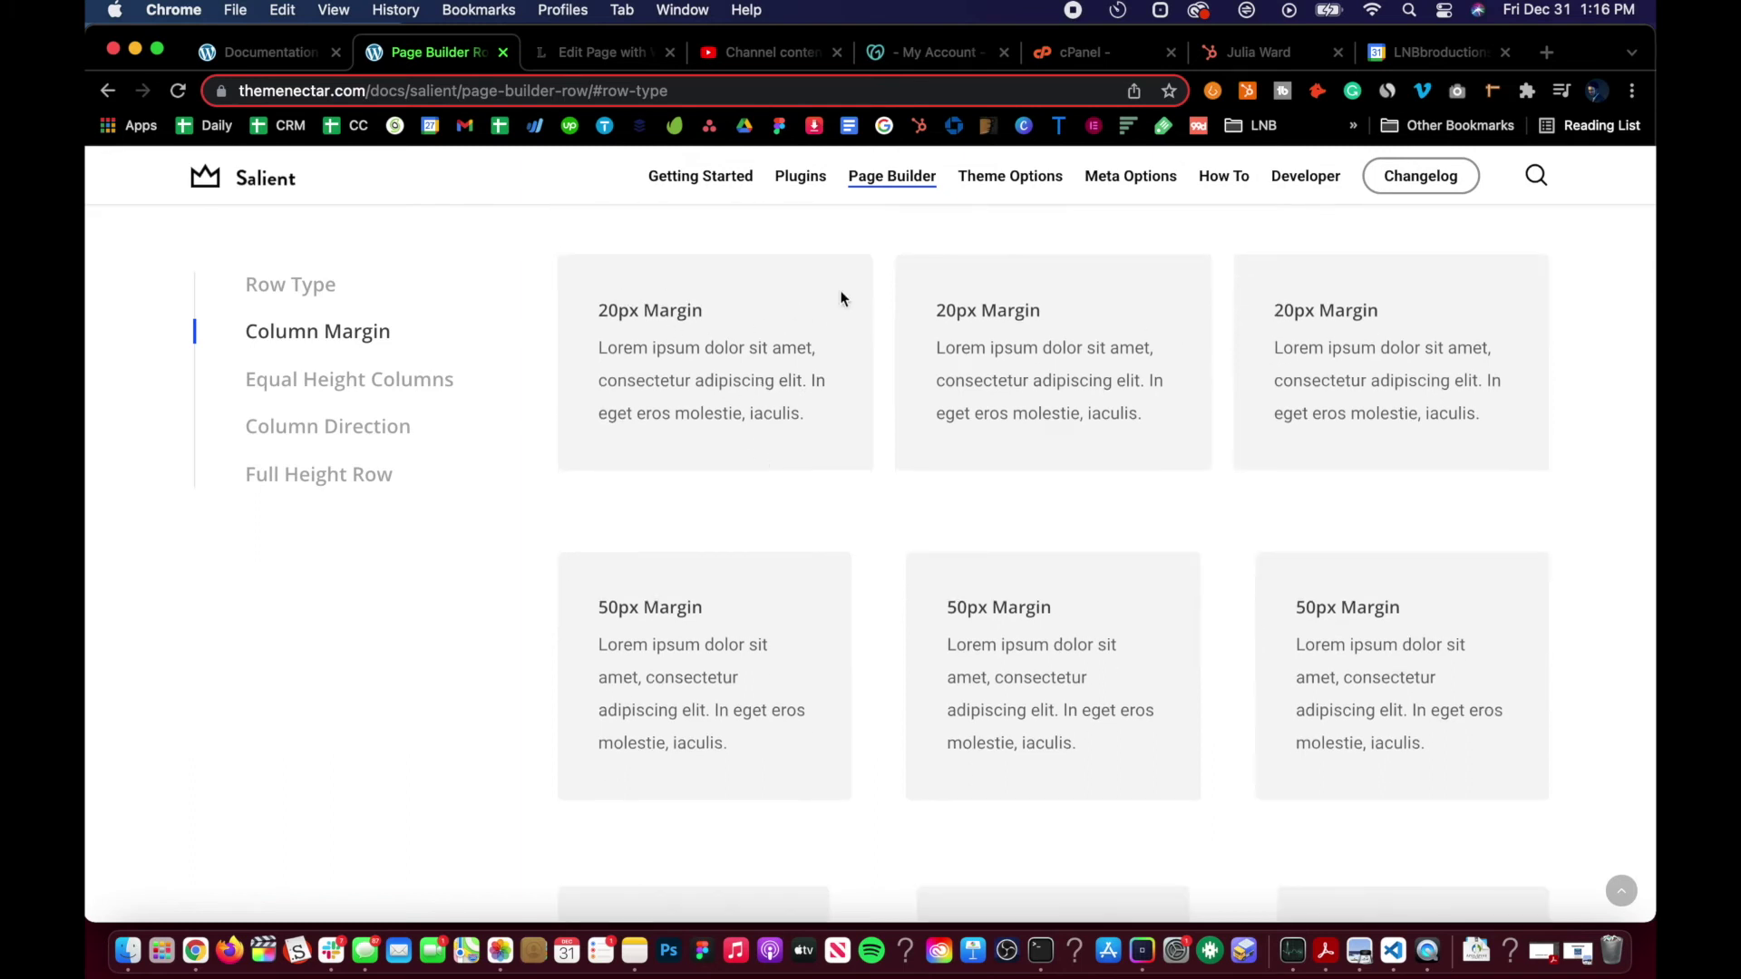
pyautogui.scroll(-3, 708, 474)
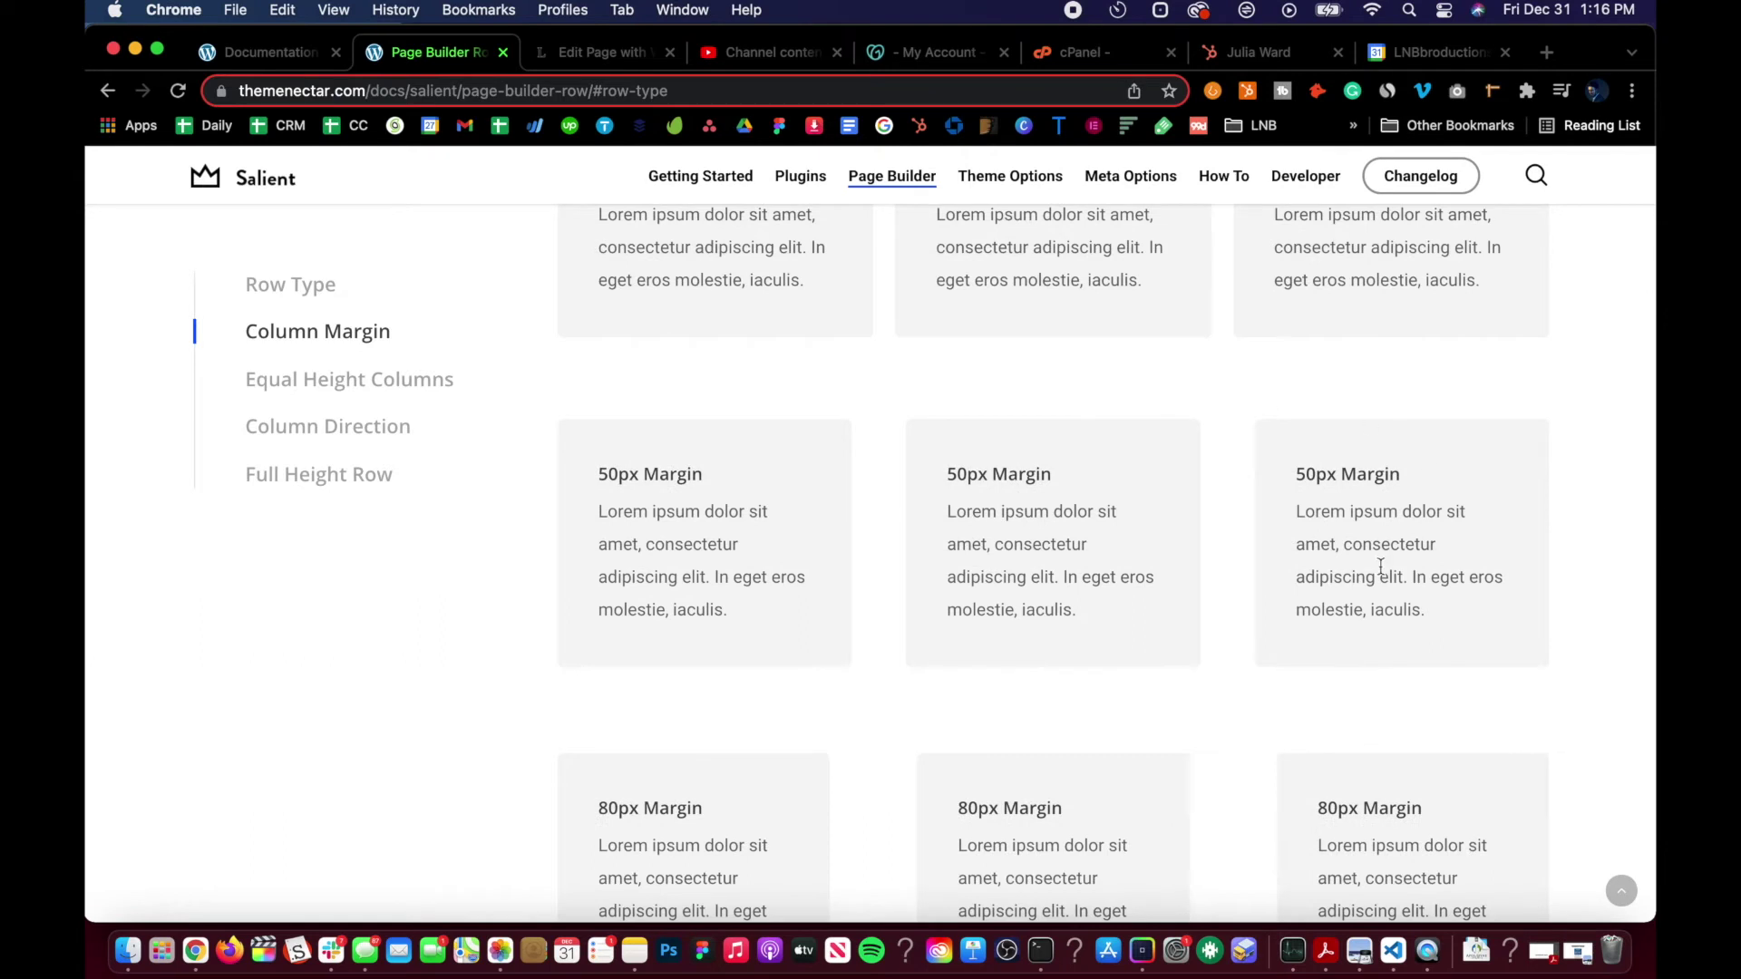
pyautogui.scroll(-7, 870, 653)
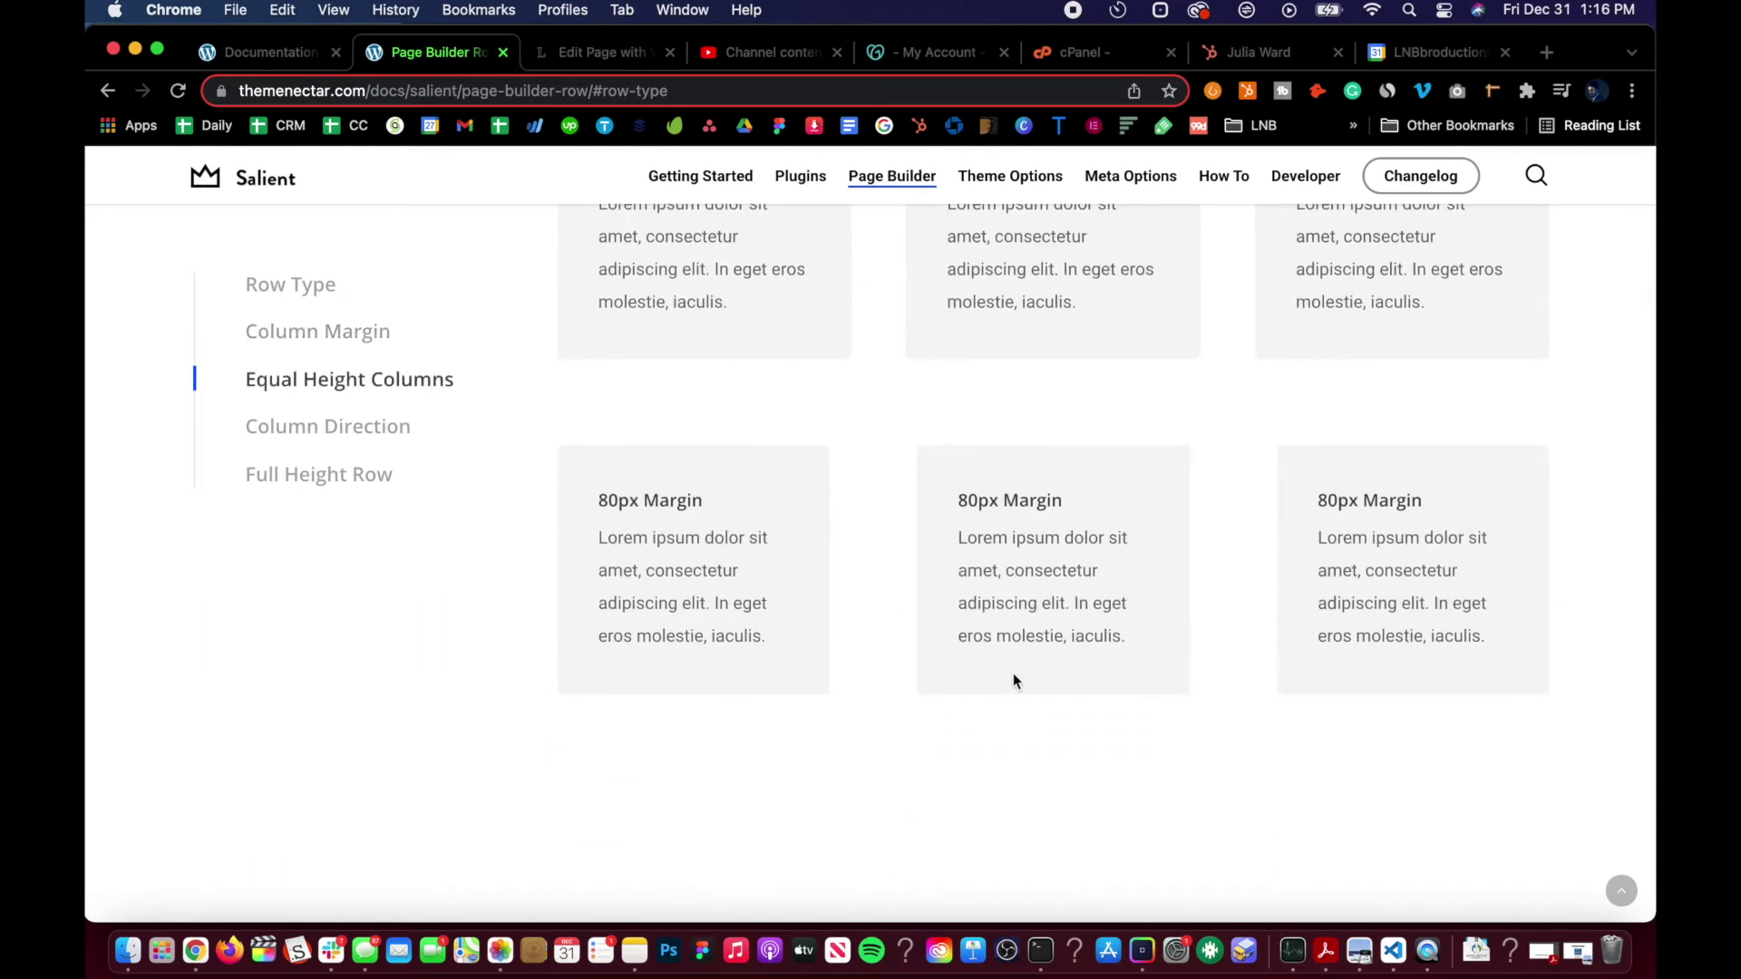
pyautogui.scroll(13, 1002, 399)
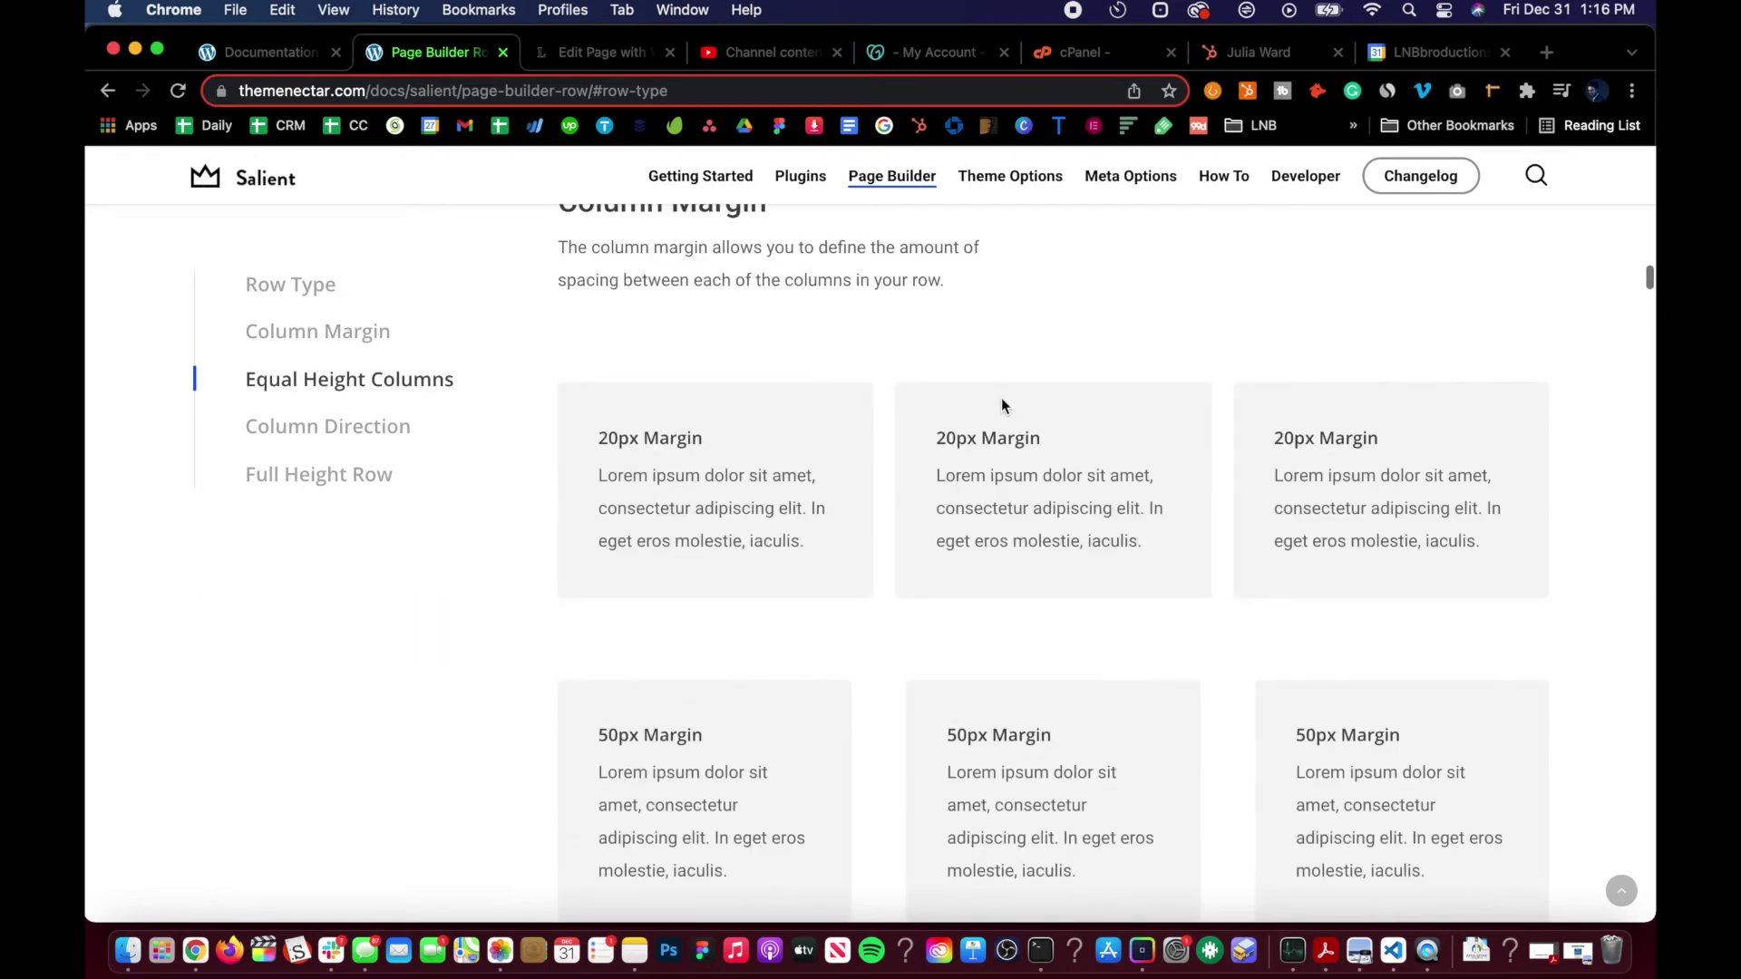
# - Switch back to the page editor, close the open row settings and look over the image rows
pyautogui.click(209, 51)
pyautogui.click(401, 49)
pyautogui.click(588, 56)
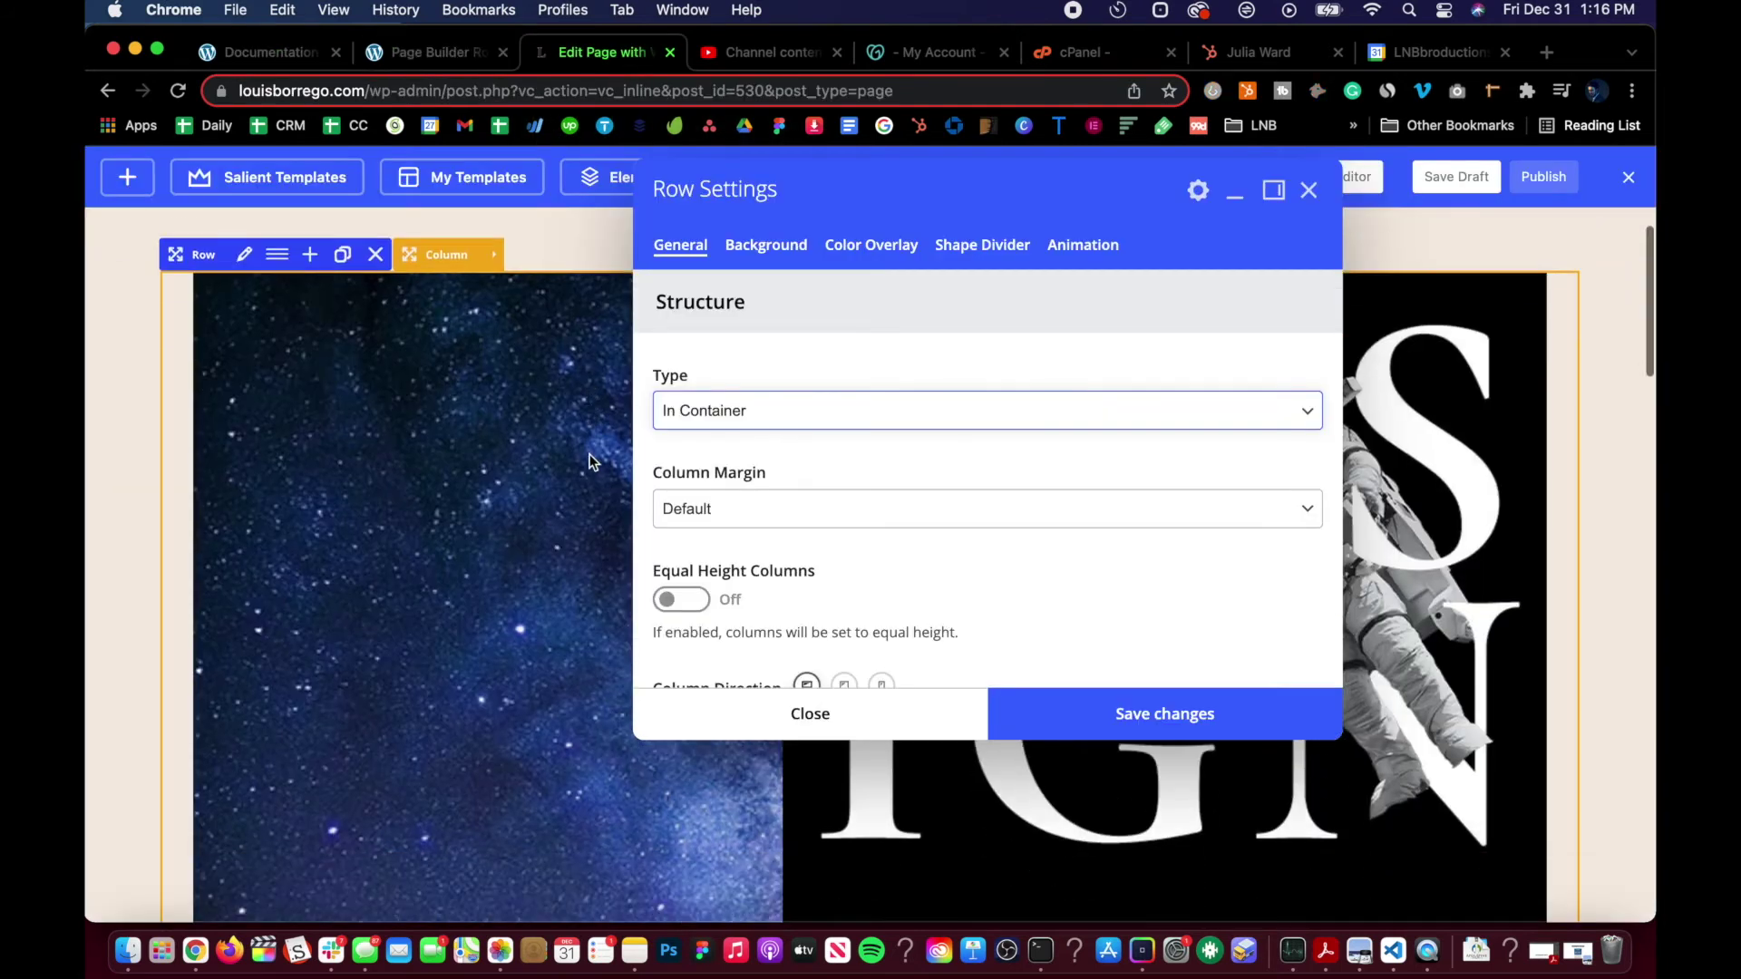
pyautogui.click(852, 728)
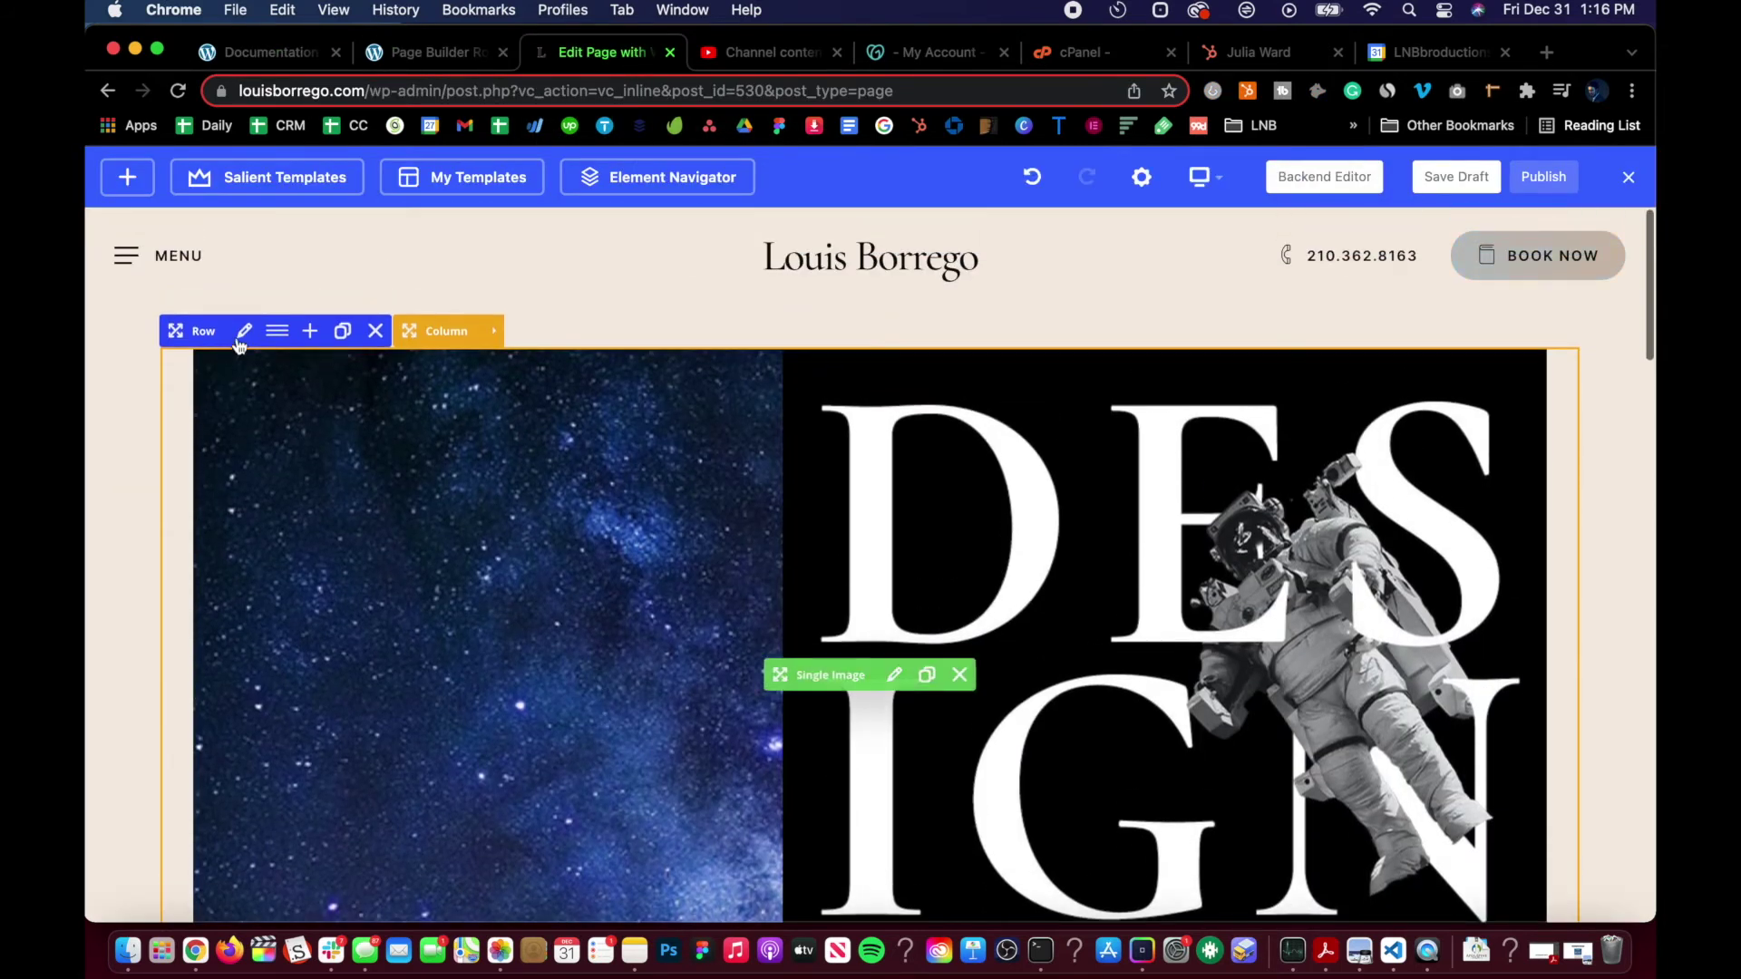
pyautogui.scroll(-6, 272, 589)
pyautogui.scroll(5, 280, 628)
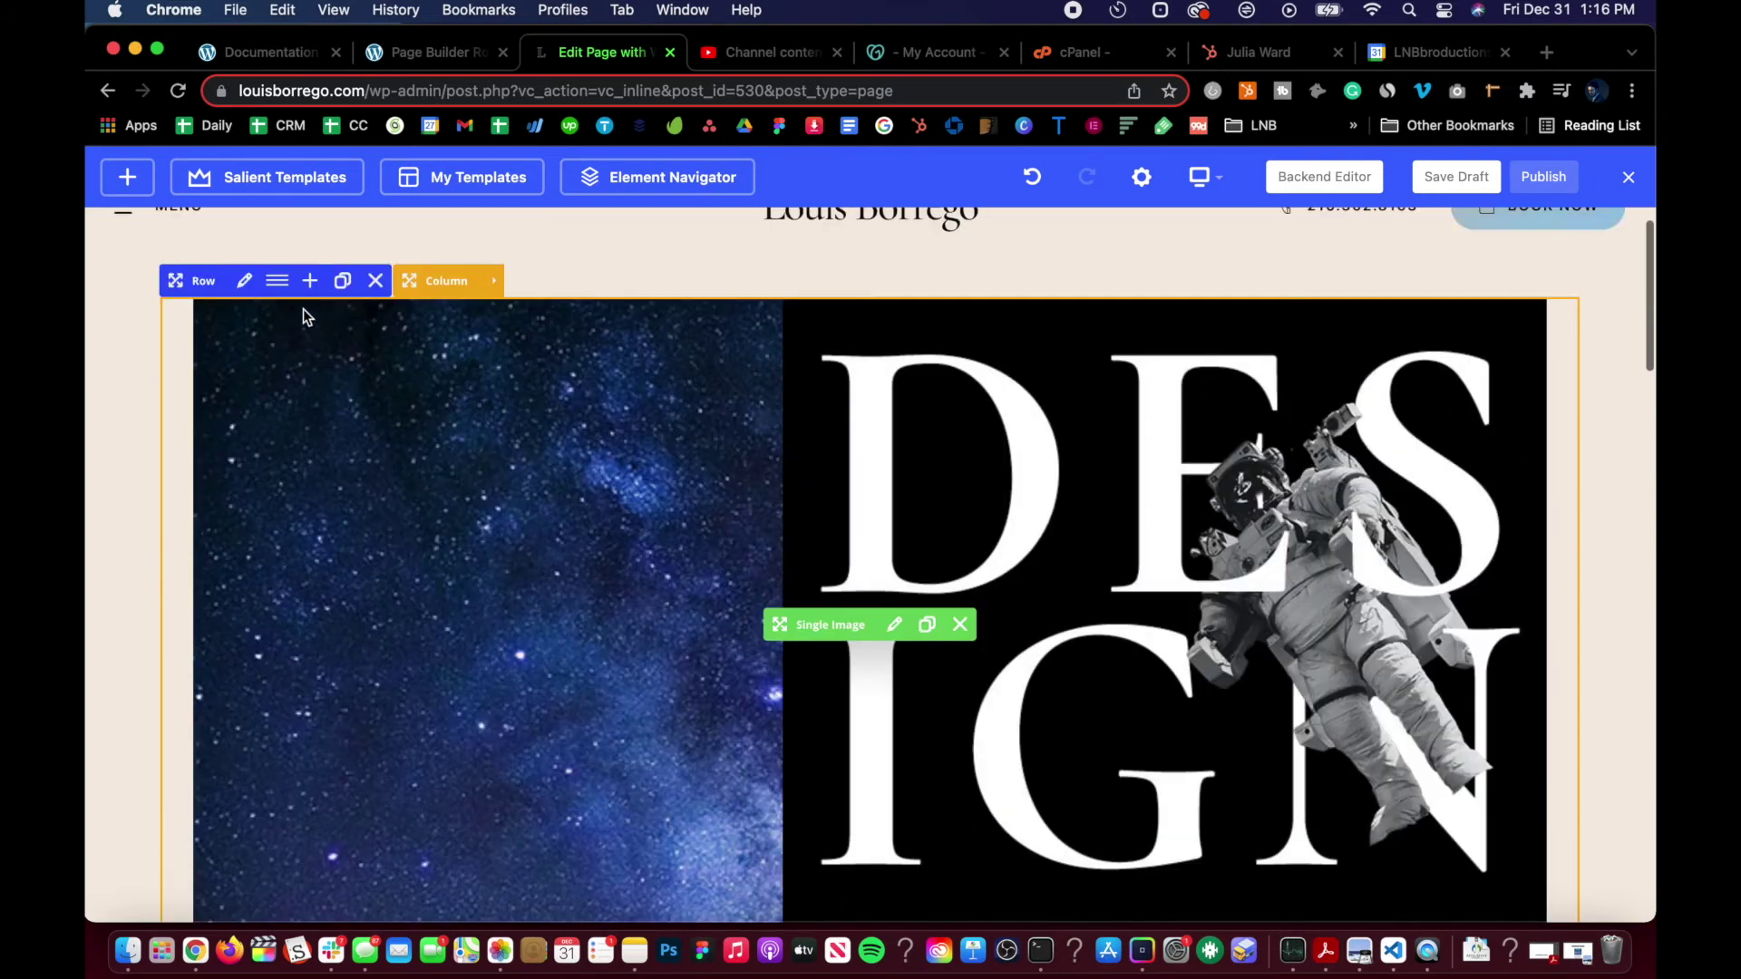
# - Set the upper row's type to Full Width Content and save the row settings
pyautogui.click(244, 280)
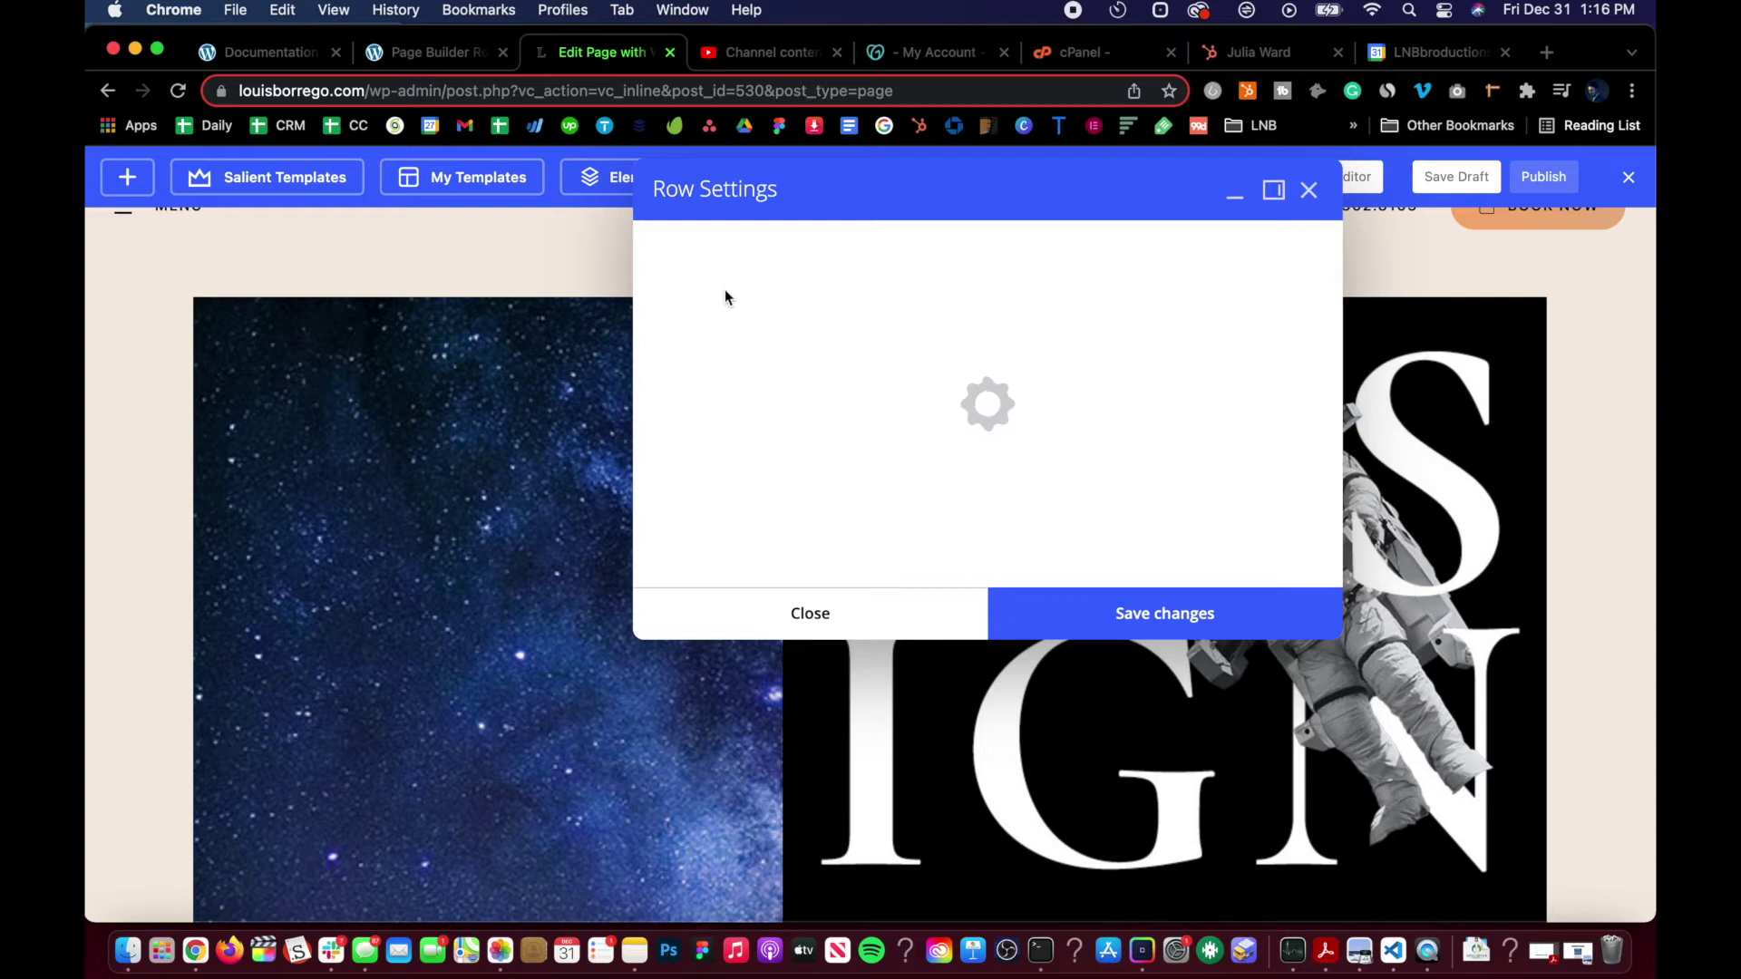
pyautogui.click(739, 244)
pyautogui.click(694, 245)
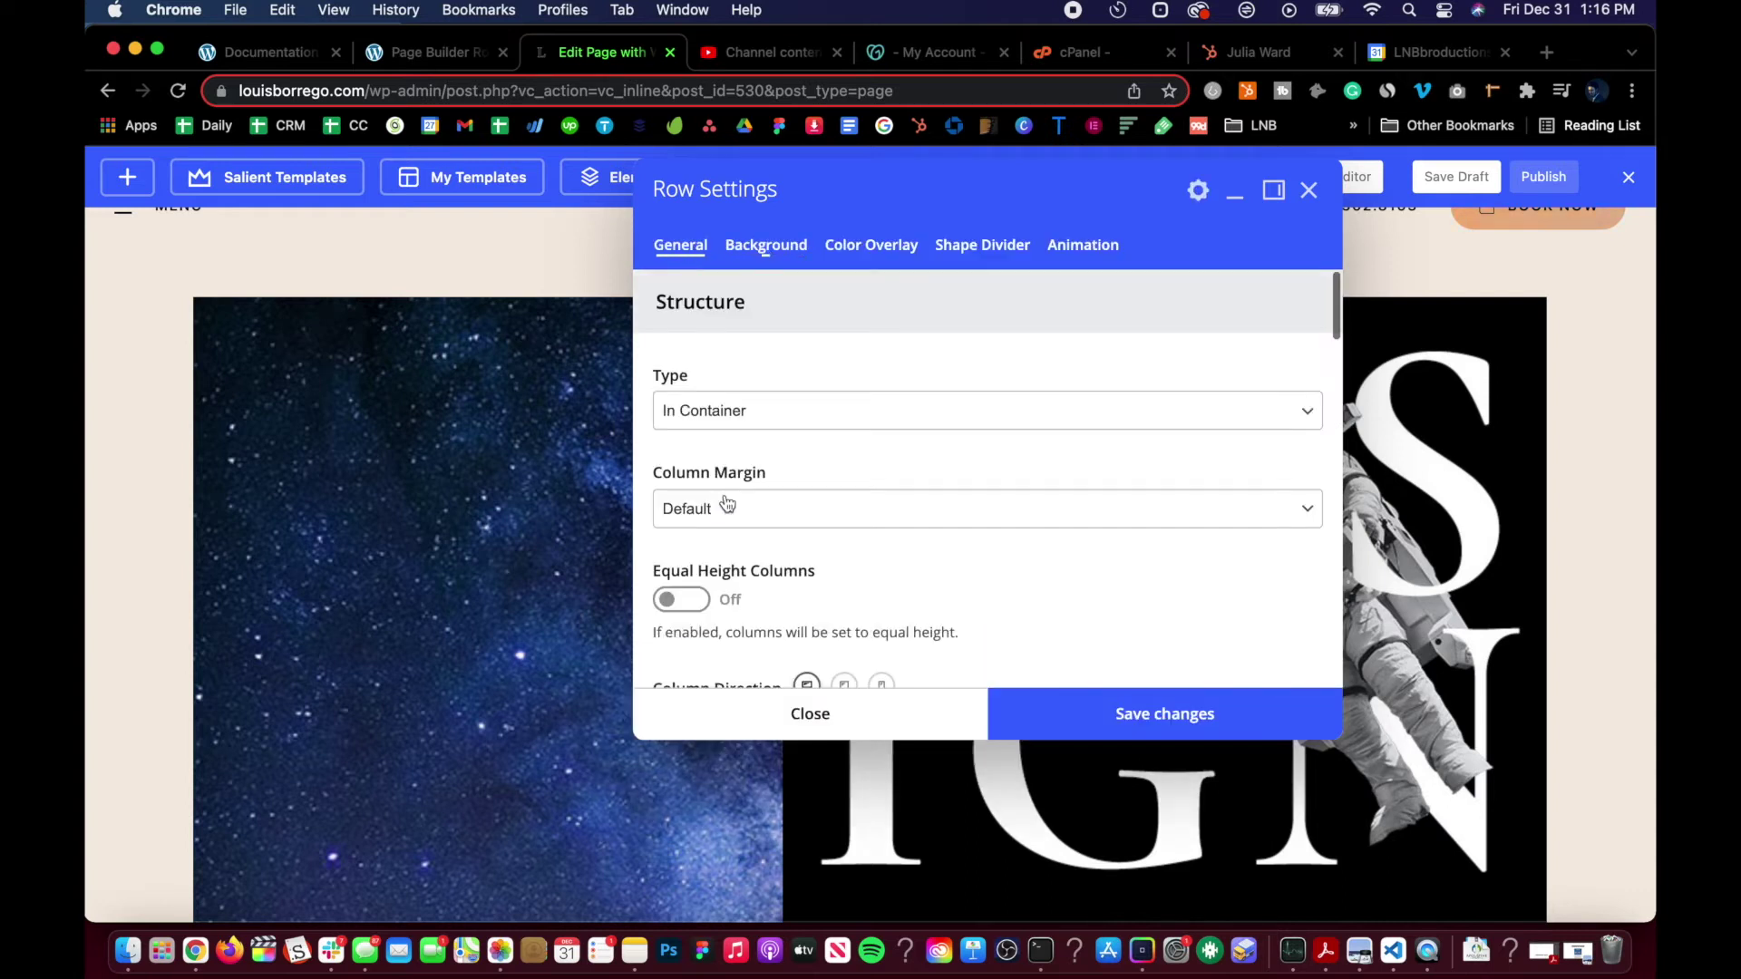
pyautogui.click(748, 403)
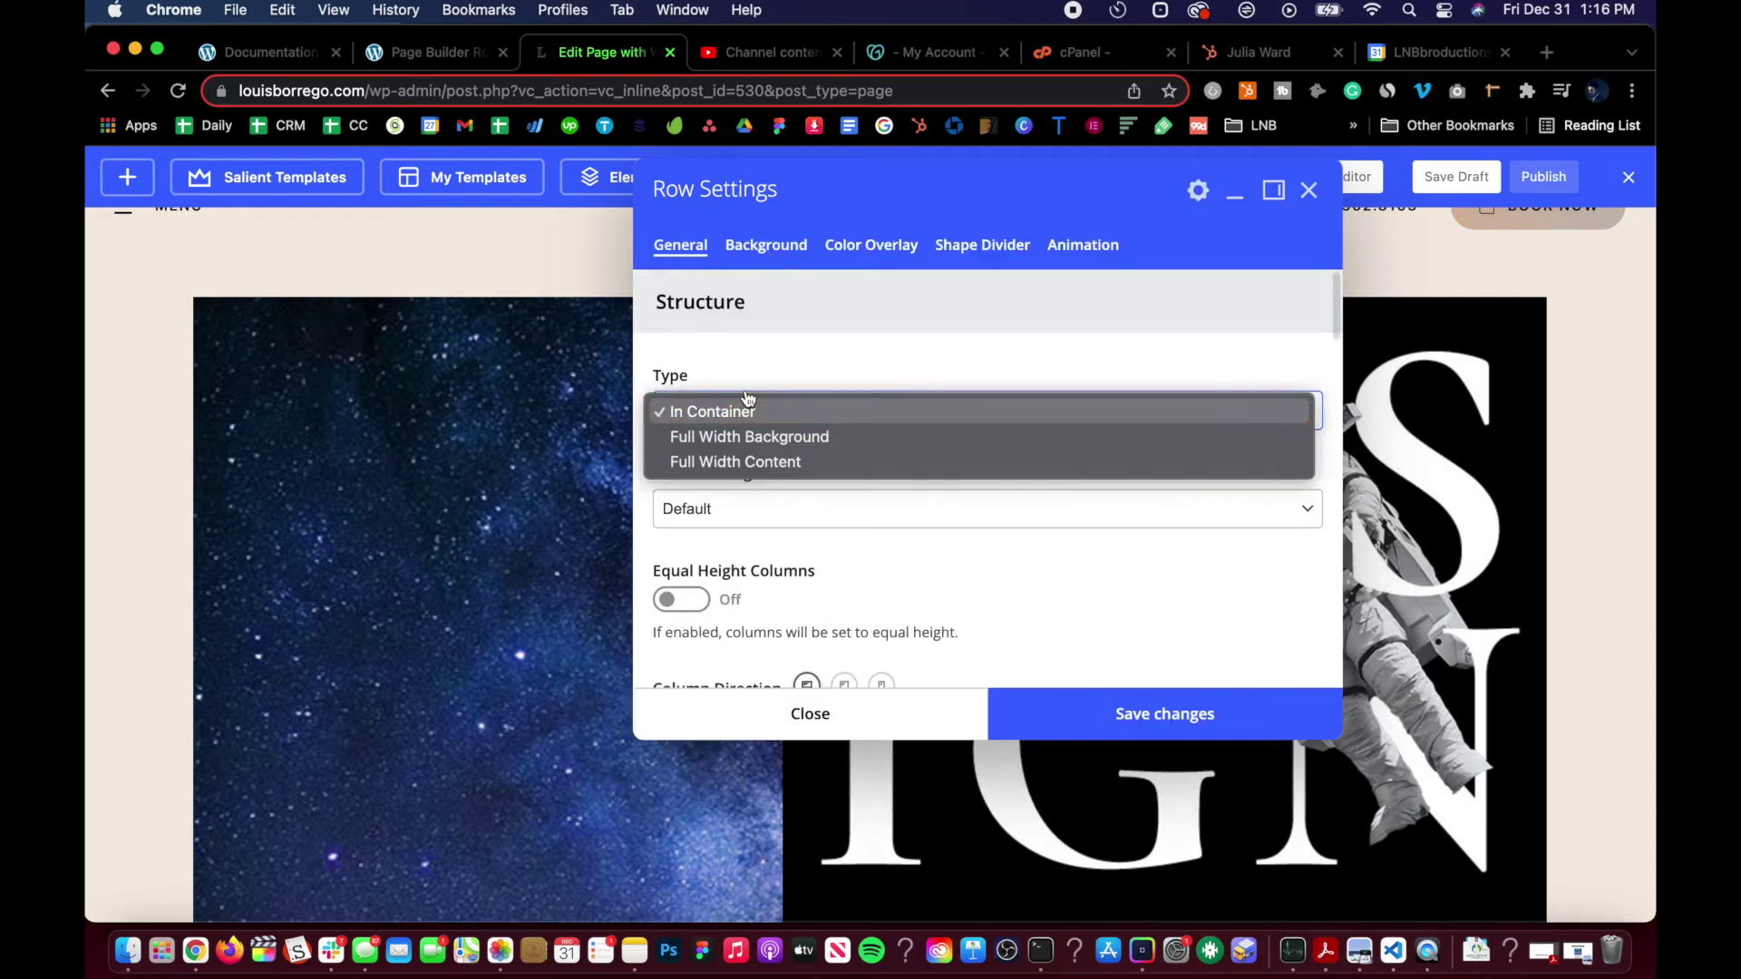
pyautogui.click(798, 461)
pyautogui.click(1007, 713)
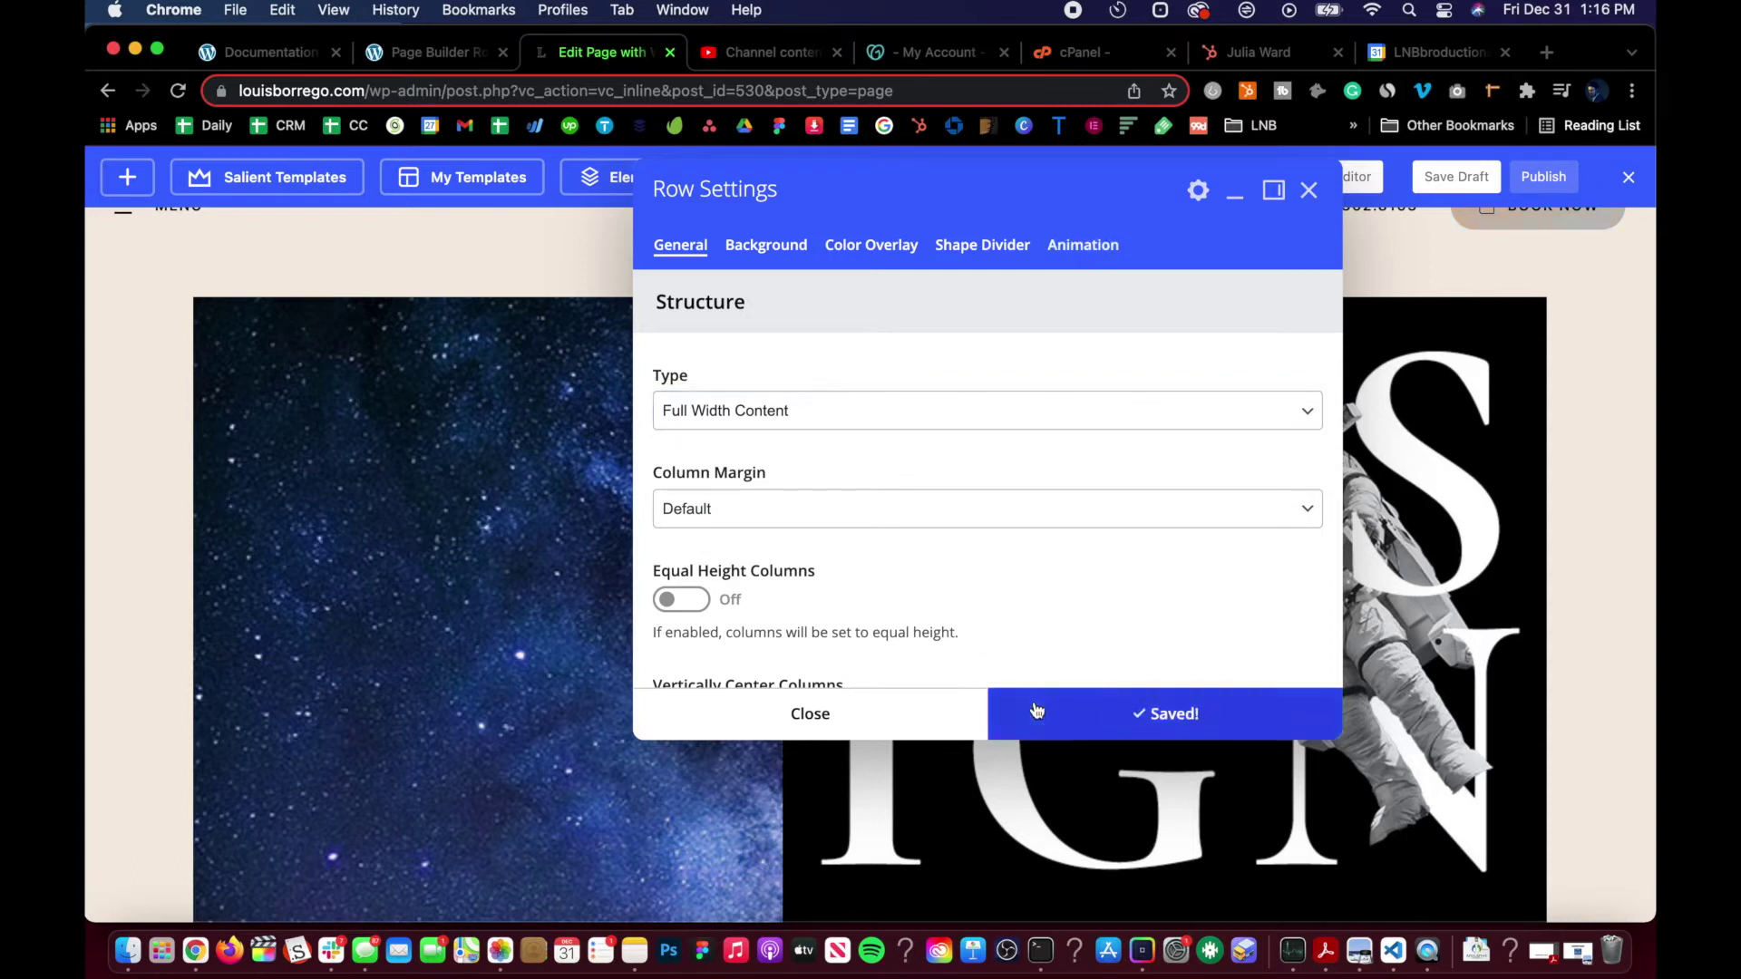
# - Enable Parallax Background Image Scroll for the upper row, leaving background image animation at None, and save
pyautogui.click(1082, 246)
pyautogui.click(815, 353)
pyautogui.click(800, 336)
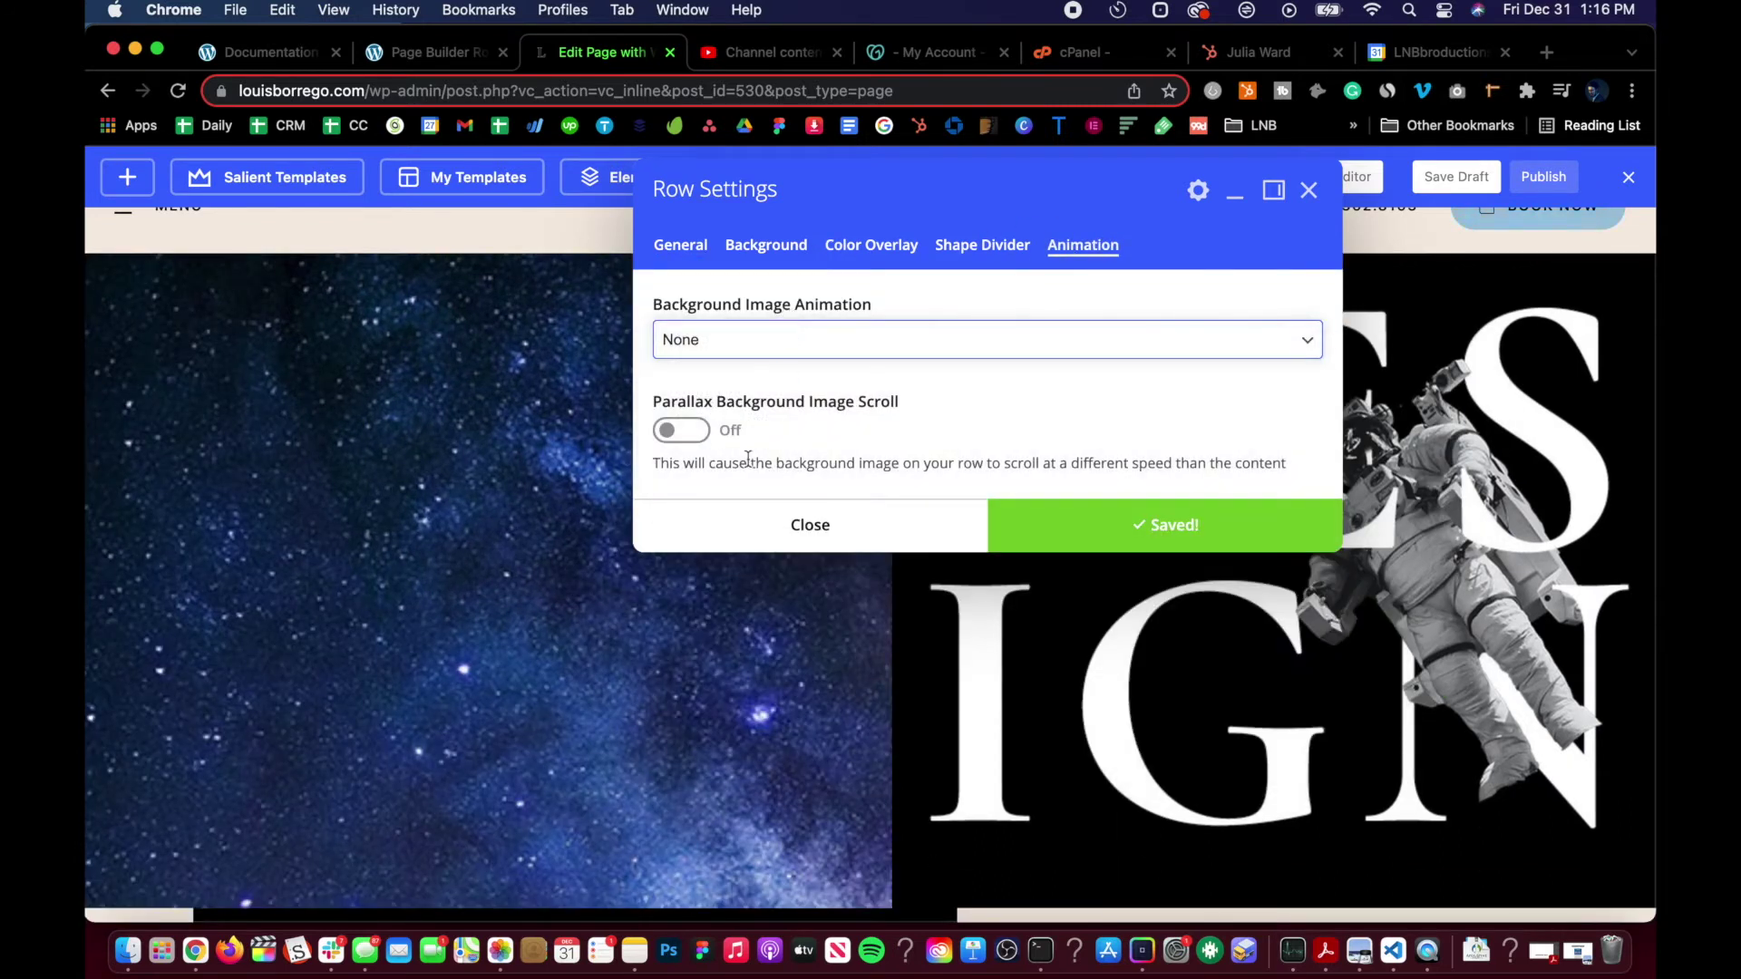
pyautogui.click(686, 431)
pyautogui.click(1016, 671)
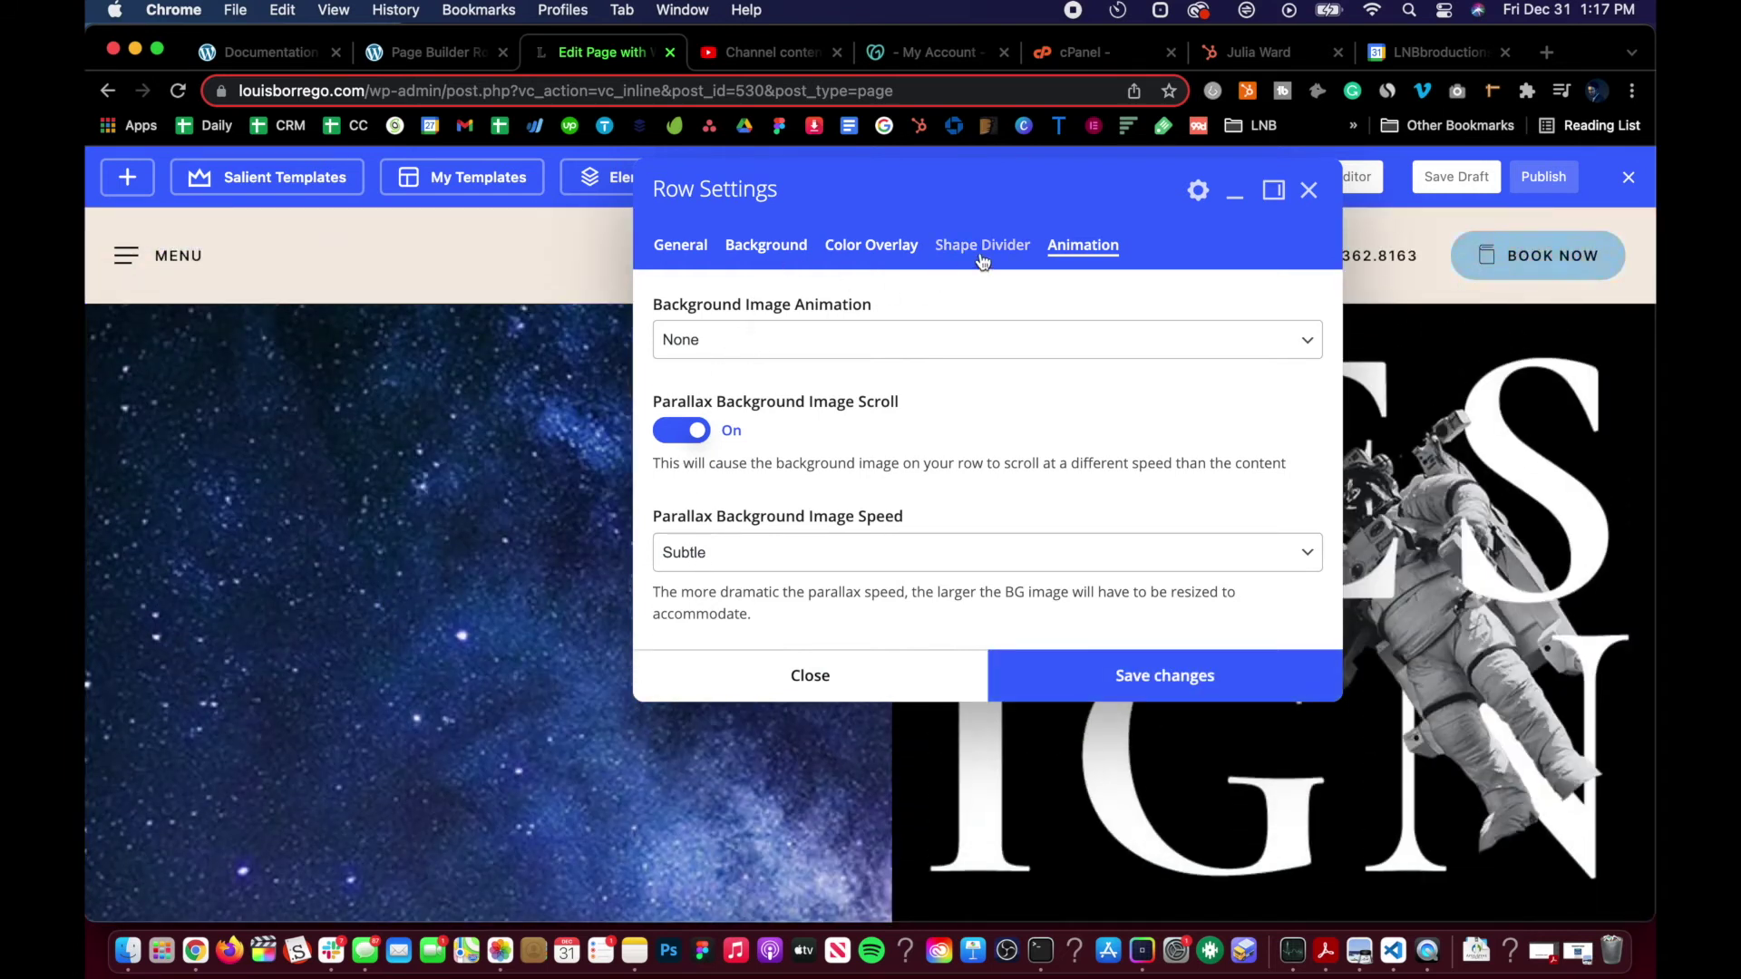
# - Apply a black color overlay with Light strength to the upper row's background and save the changes
pyautogui.click(871, 244)
pyautogui.scroll(-3, 760, 544)
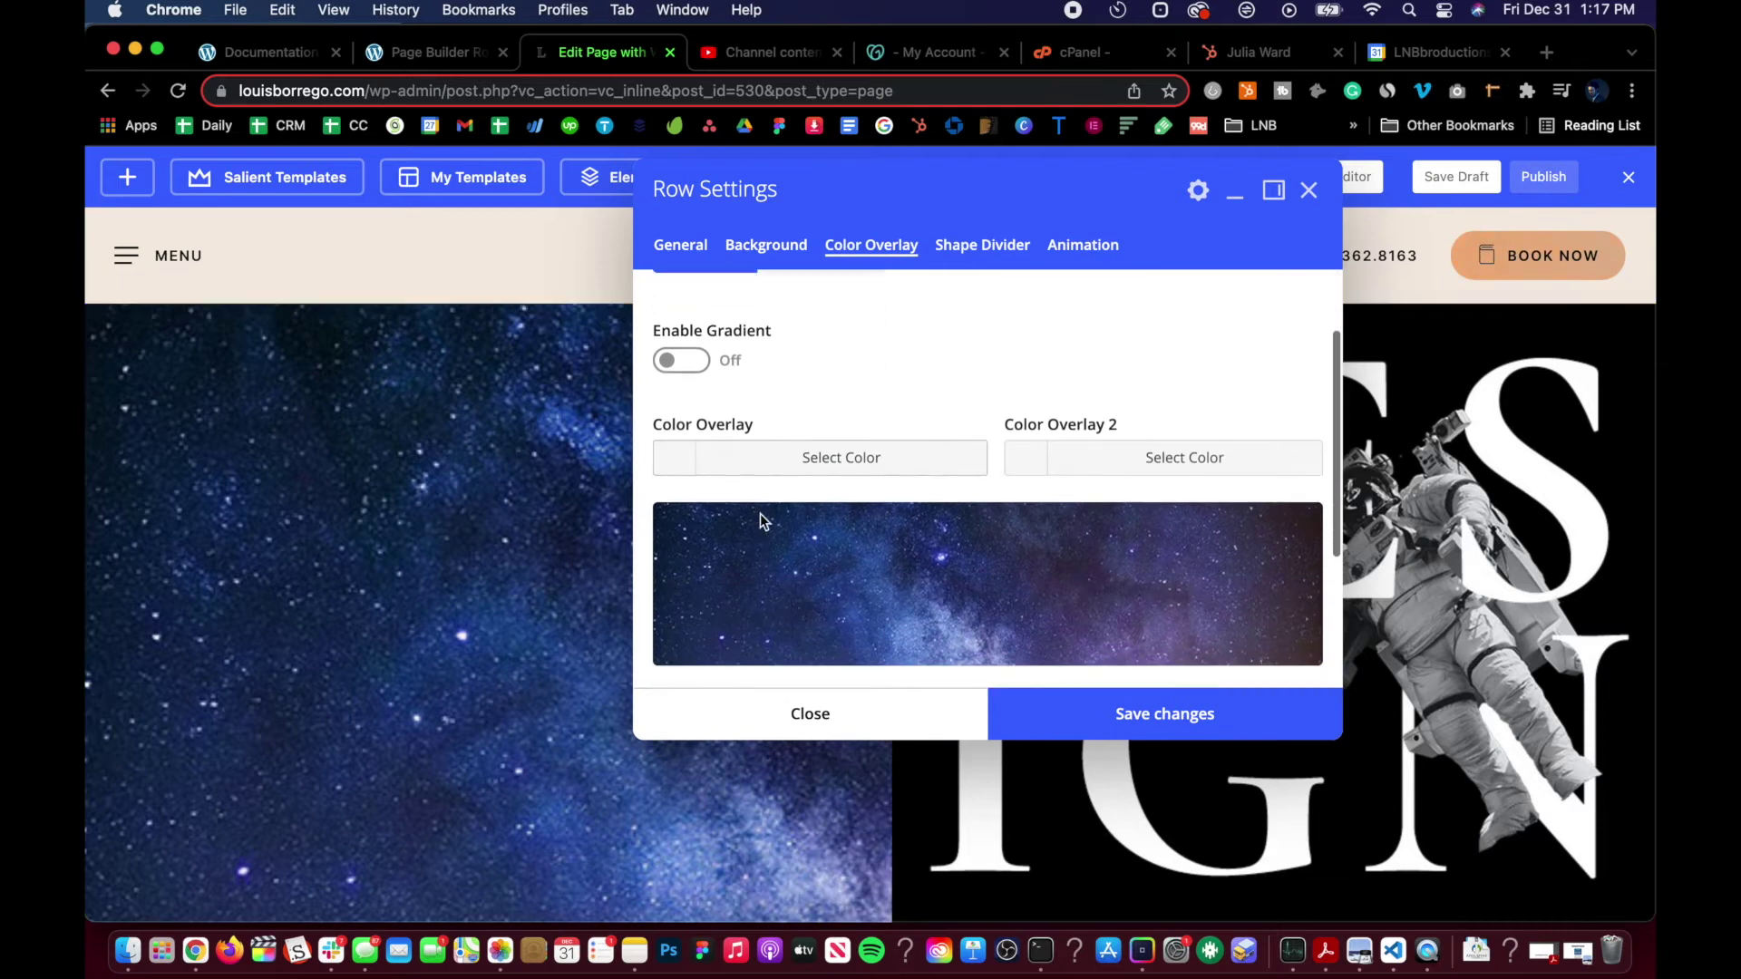
pyautogui.click(749, 412)
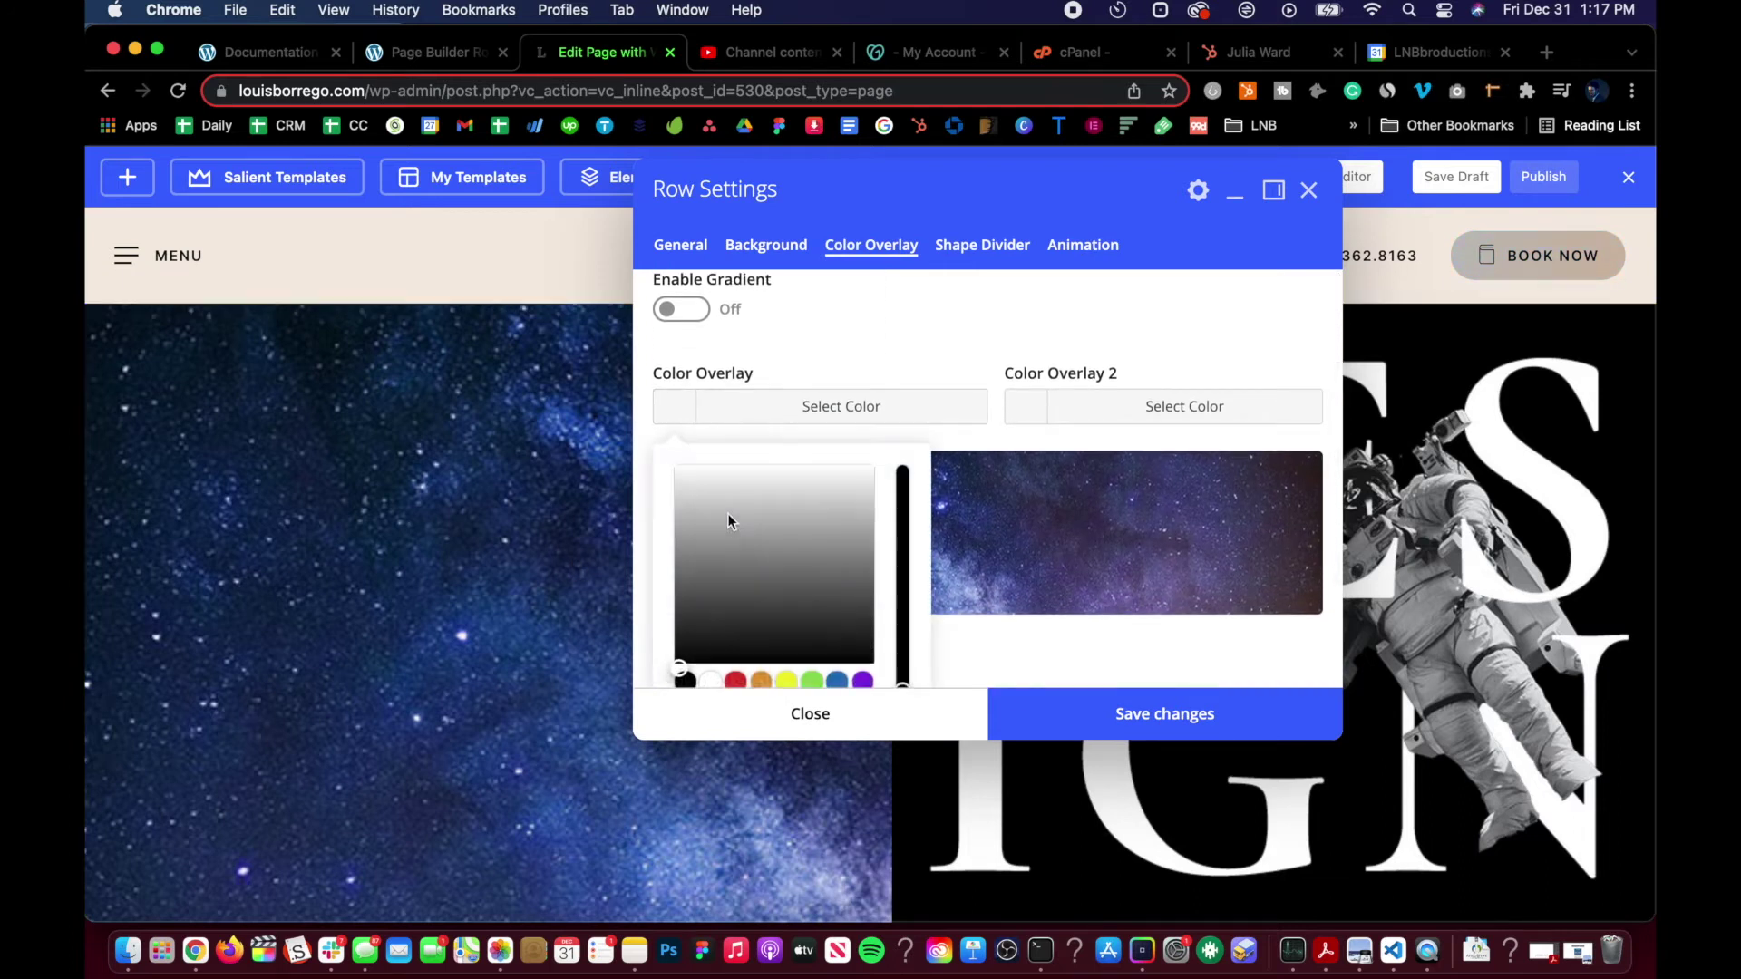
pyautogui.scroll(-2, 727, 513)
pyautogui.click(686, 603)
pyautogui.click(1057, 594)
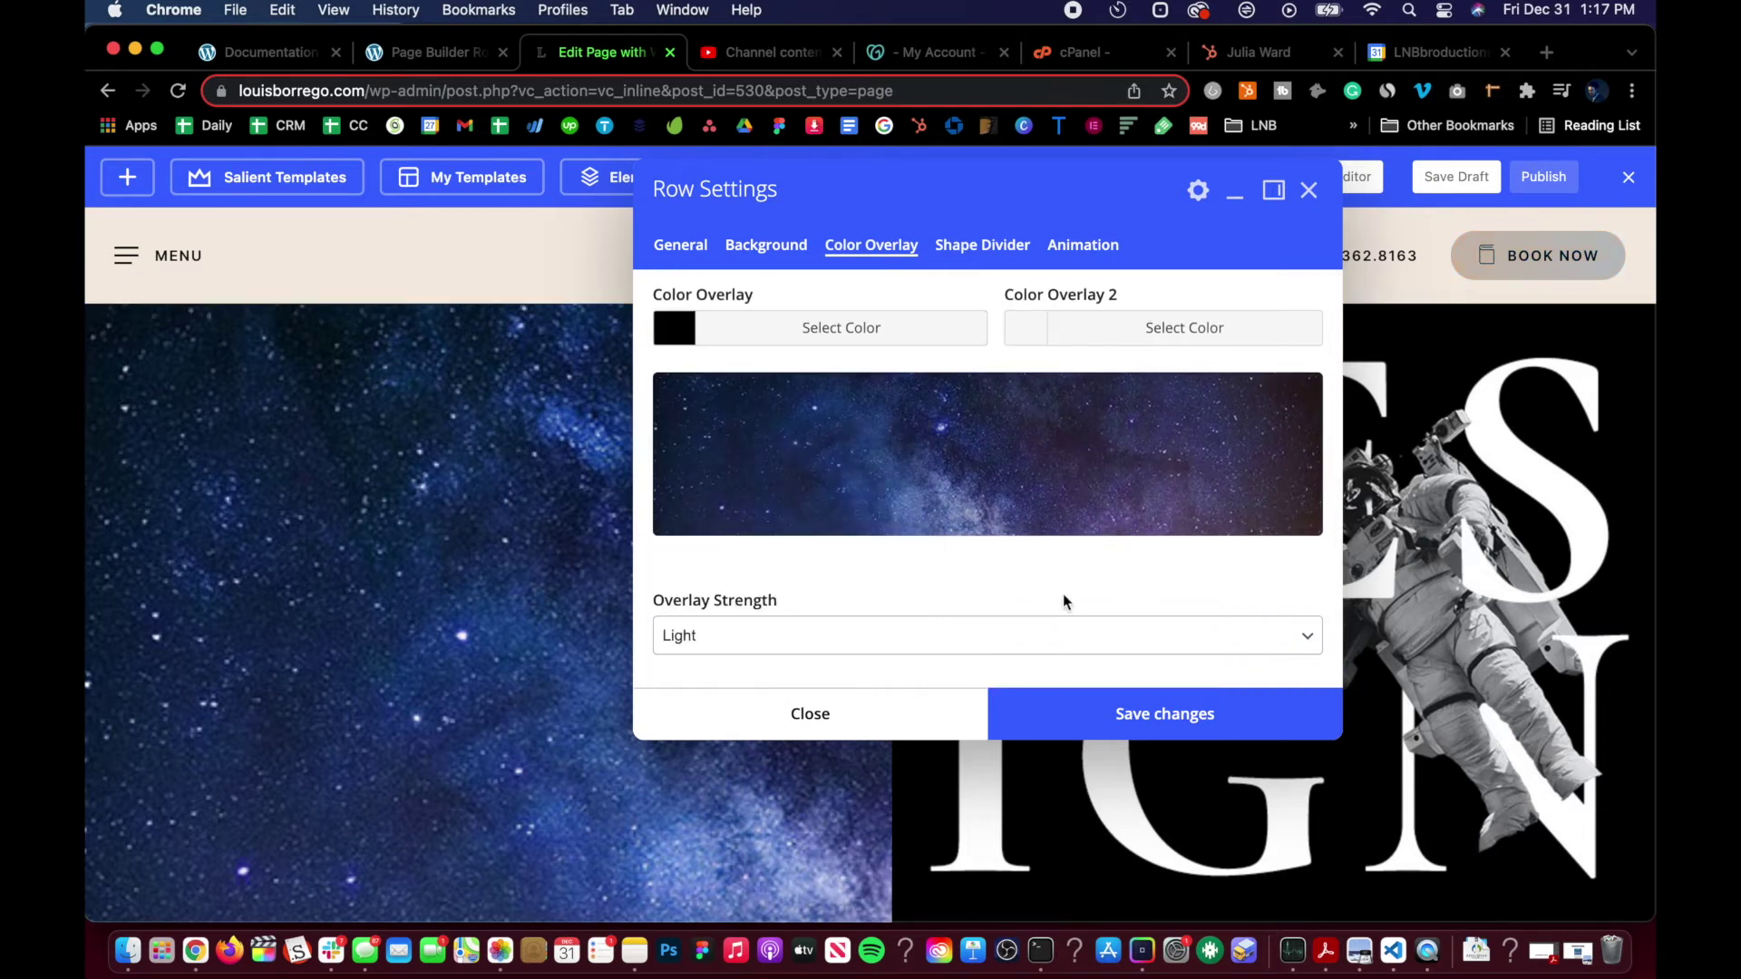
pyautogui.scroll(-1, 776, 606)
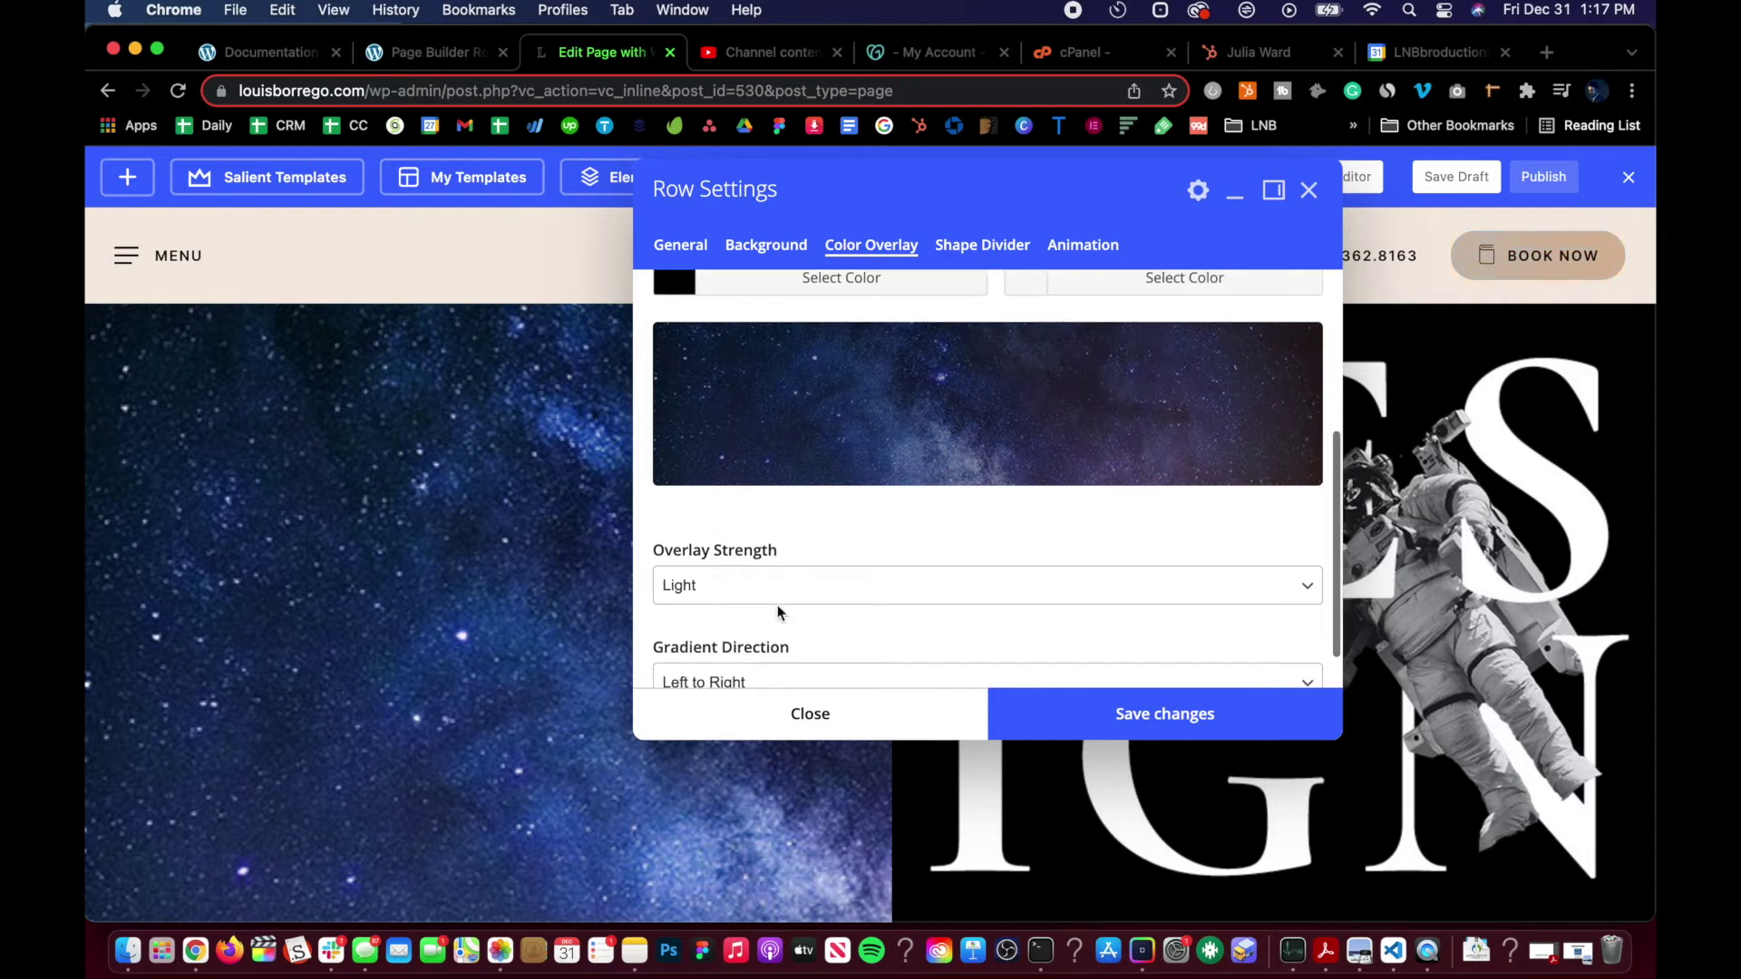
pyautogui.click(1079, 716)
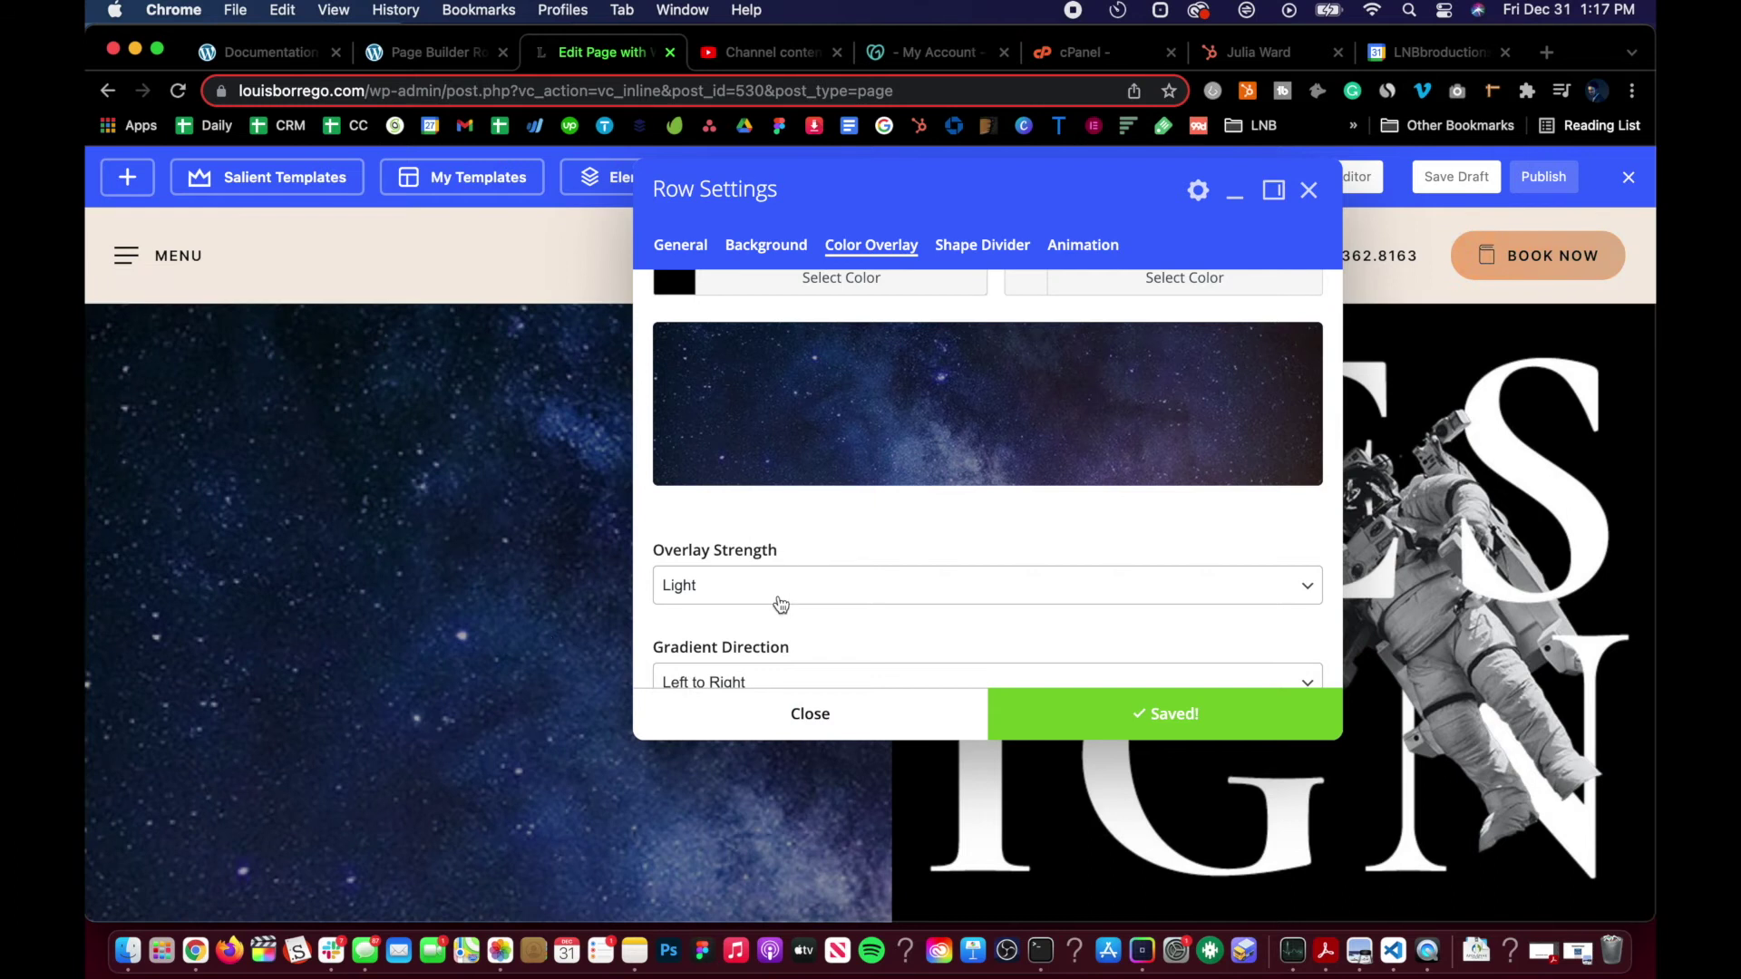
# - Set the upper row's overlay strength to Medium, save the row settings and close them
pyautogui.click(779, 605)
pyautogui.click(785, 611)
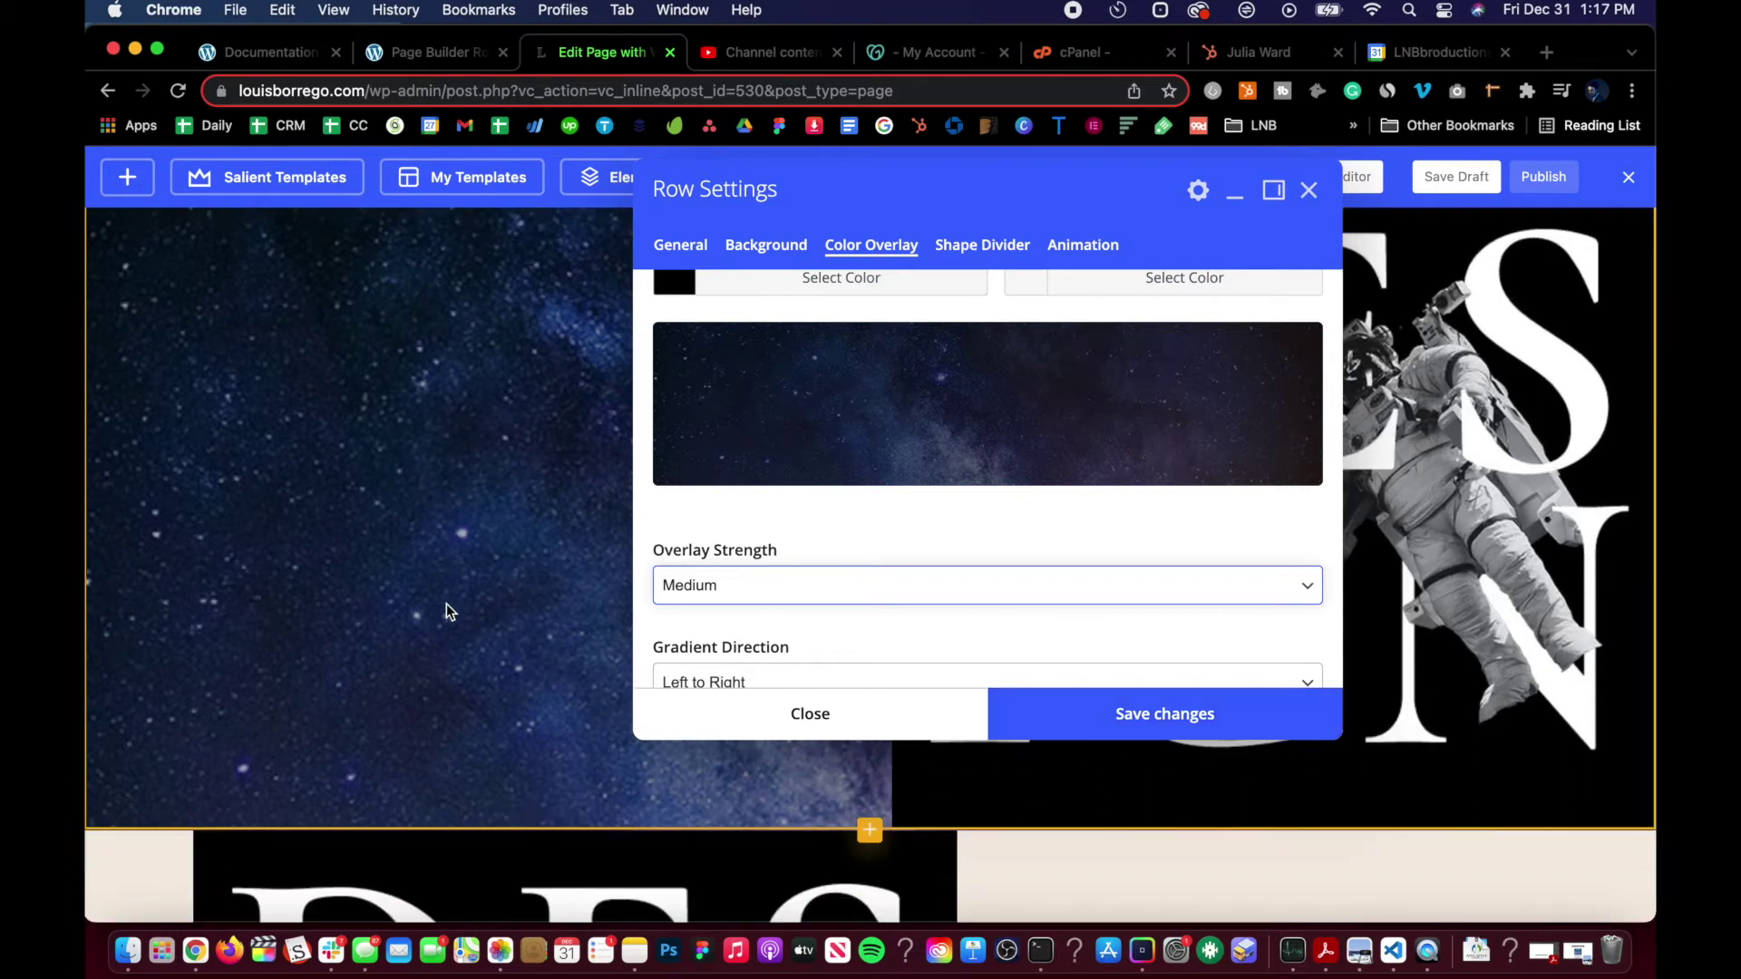
pyautogui.scroll(-1, 445, 507)
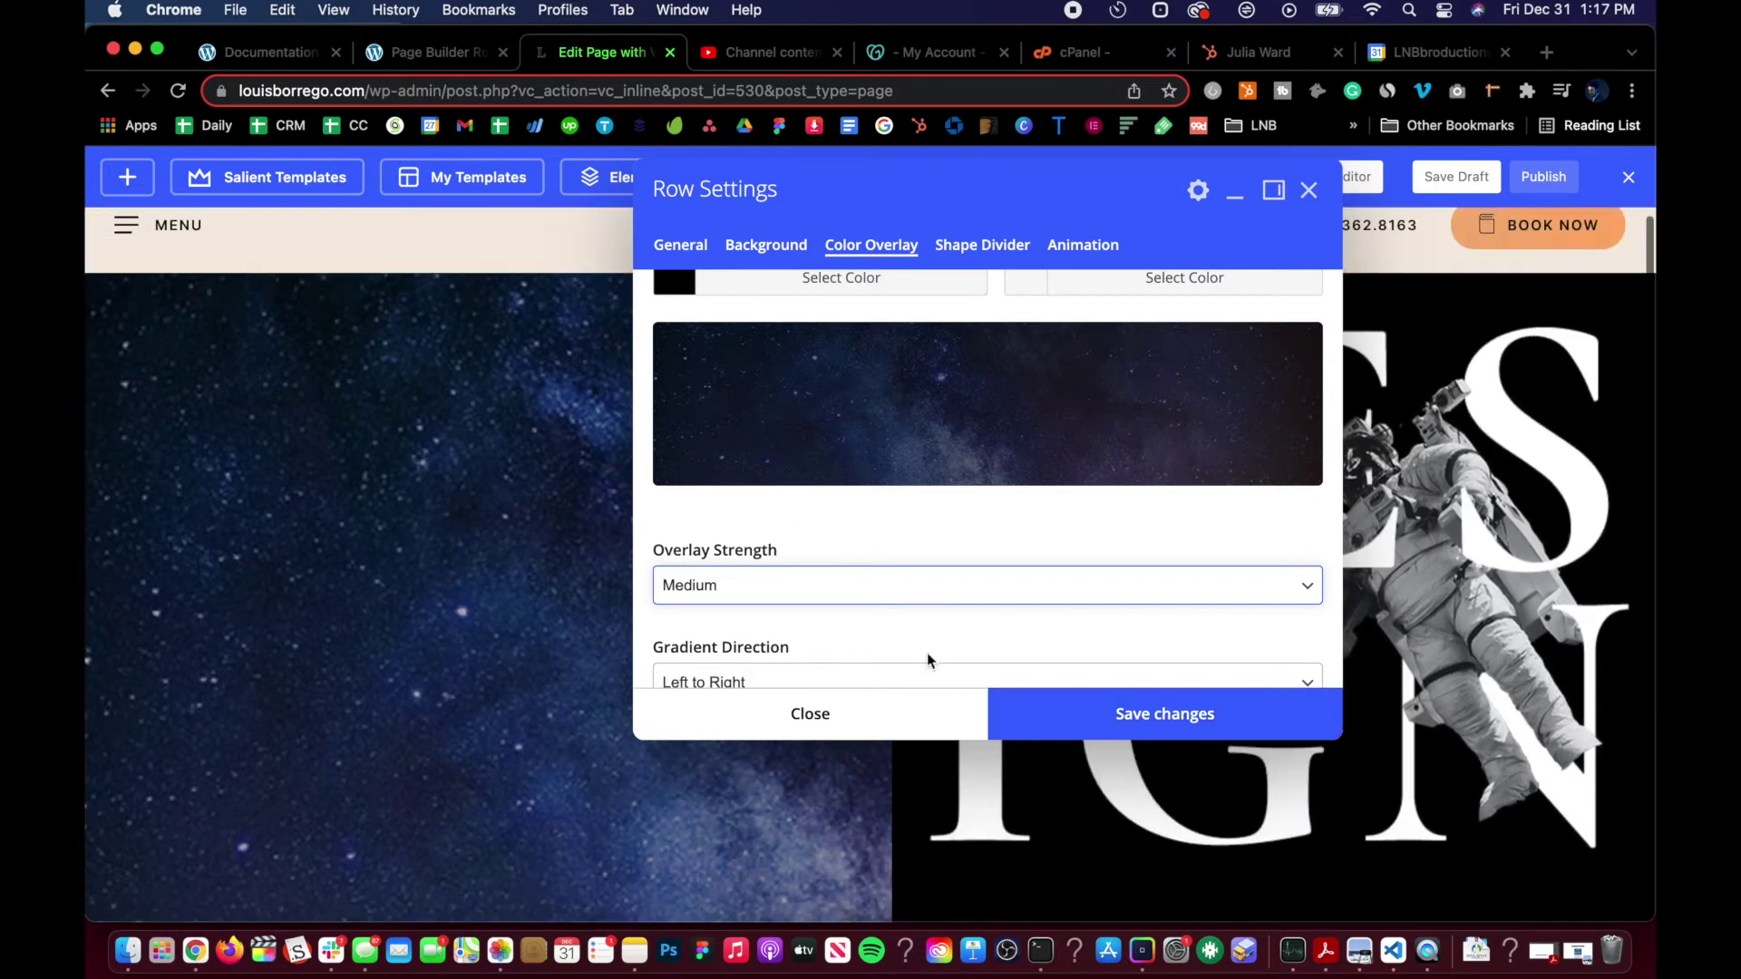
pyautogui.click(1061, 713)
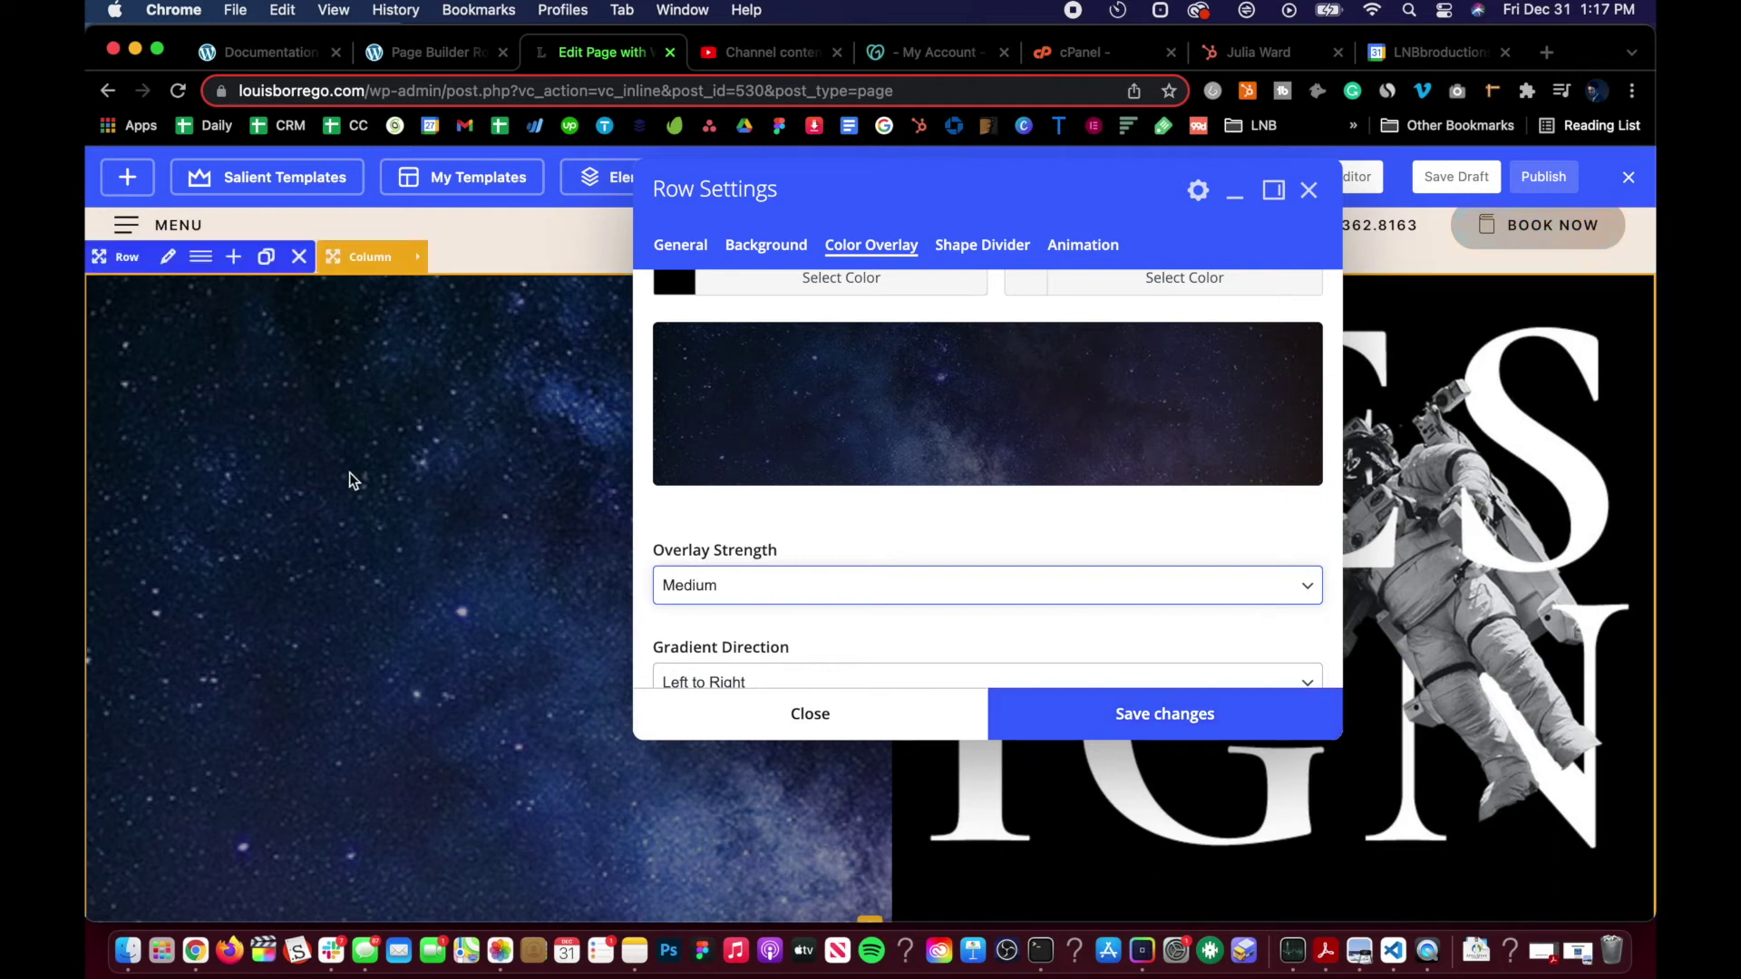
pyautogui.click(1055, 715)
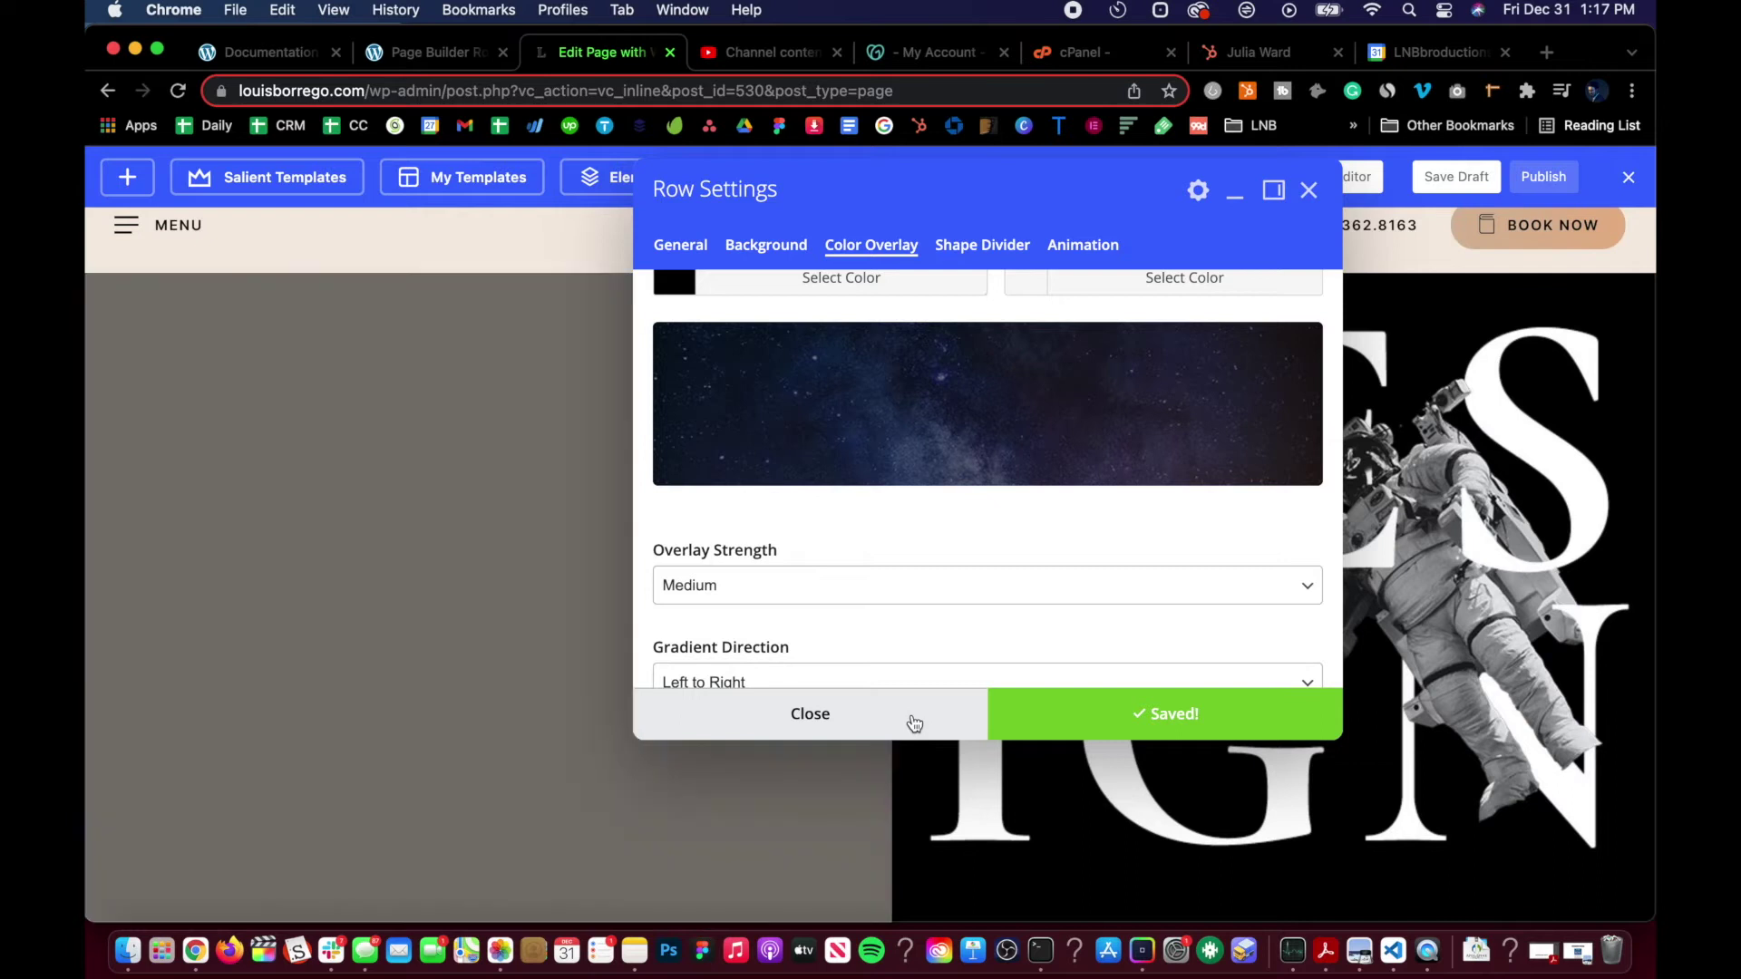
pyautogui.click(914, 719)
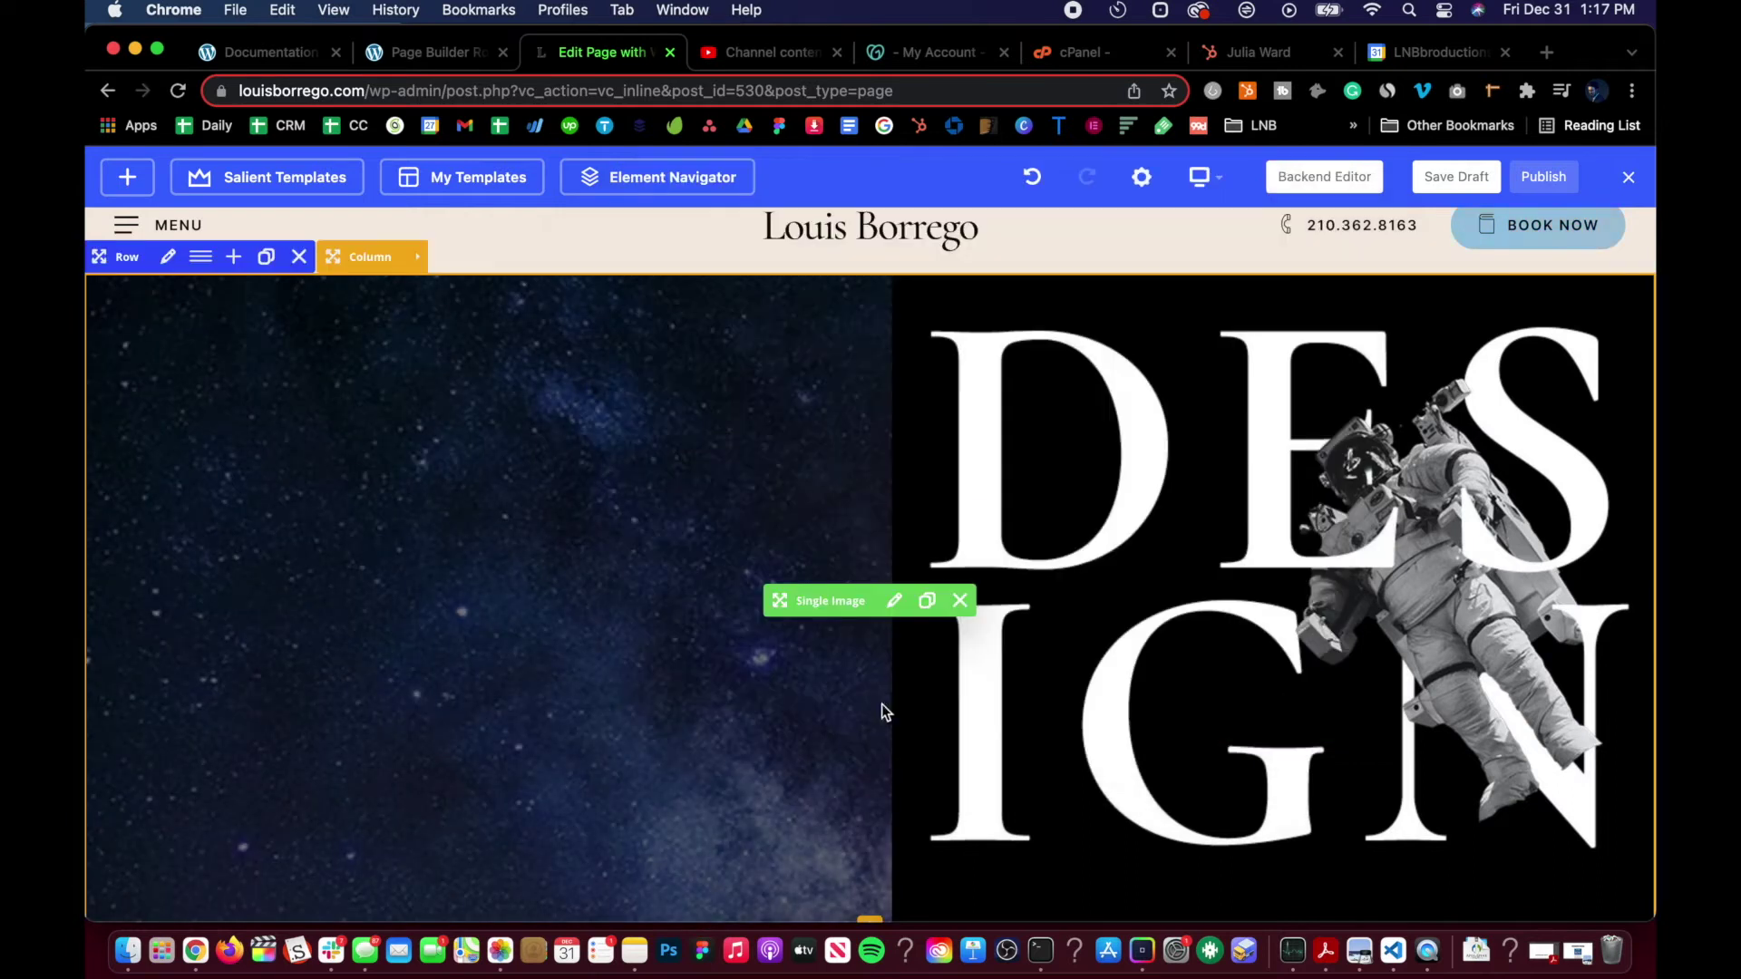
pyautogui.scroll(-3, 437, 480)
pyautogui.scroll(4, 552, 503)
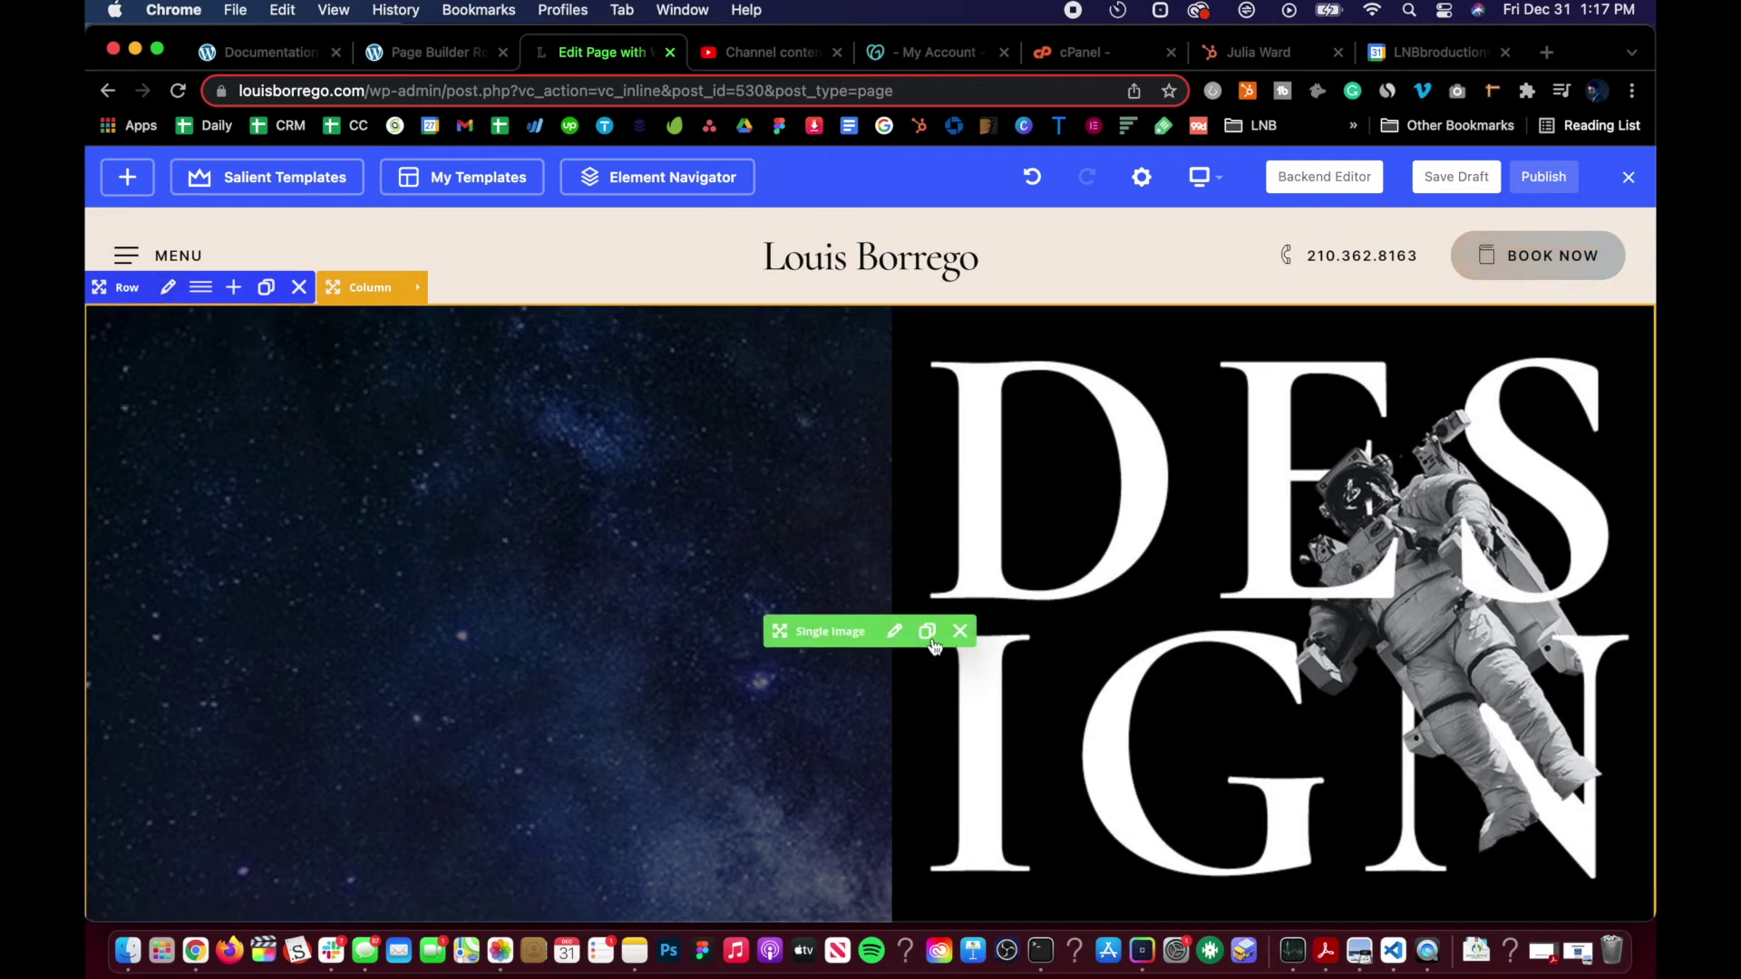
# - Set the image alignment of the upper row's single image to Align center, then save and close its settings
pyautogui.click(894, 631)
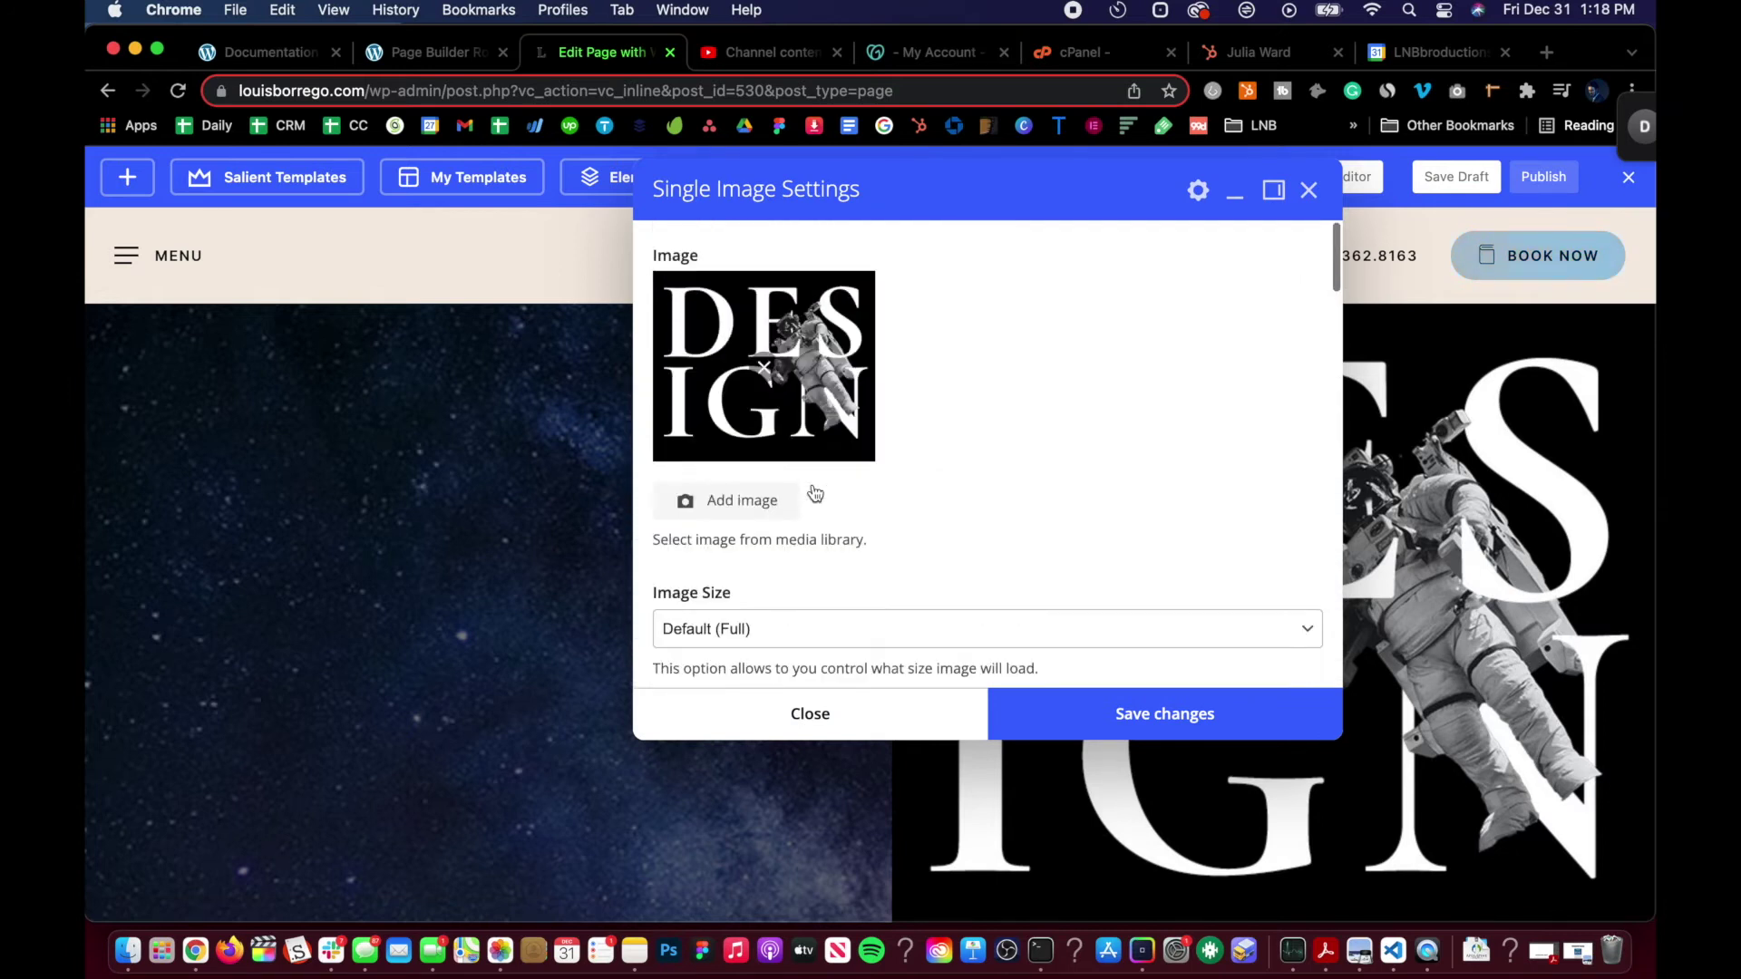
pyautogui.scroll(-5, 815, 493)
pyautogui.scroll(-8, 815, 494)
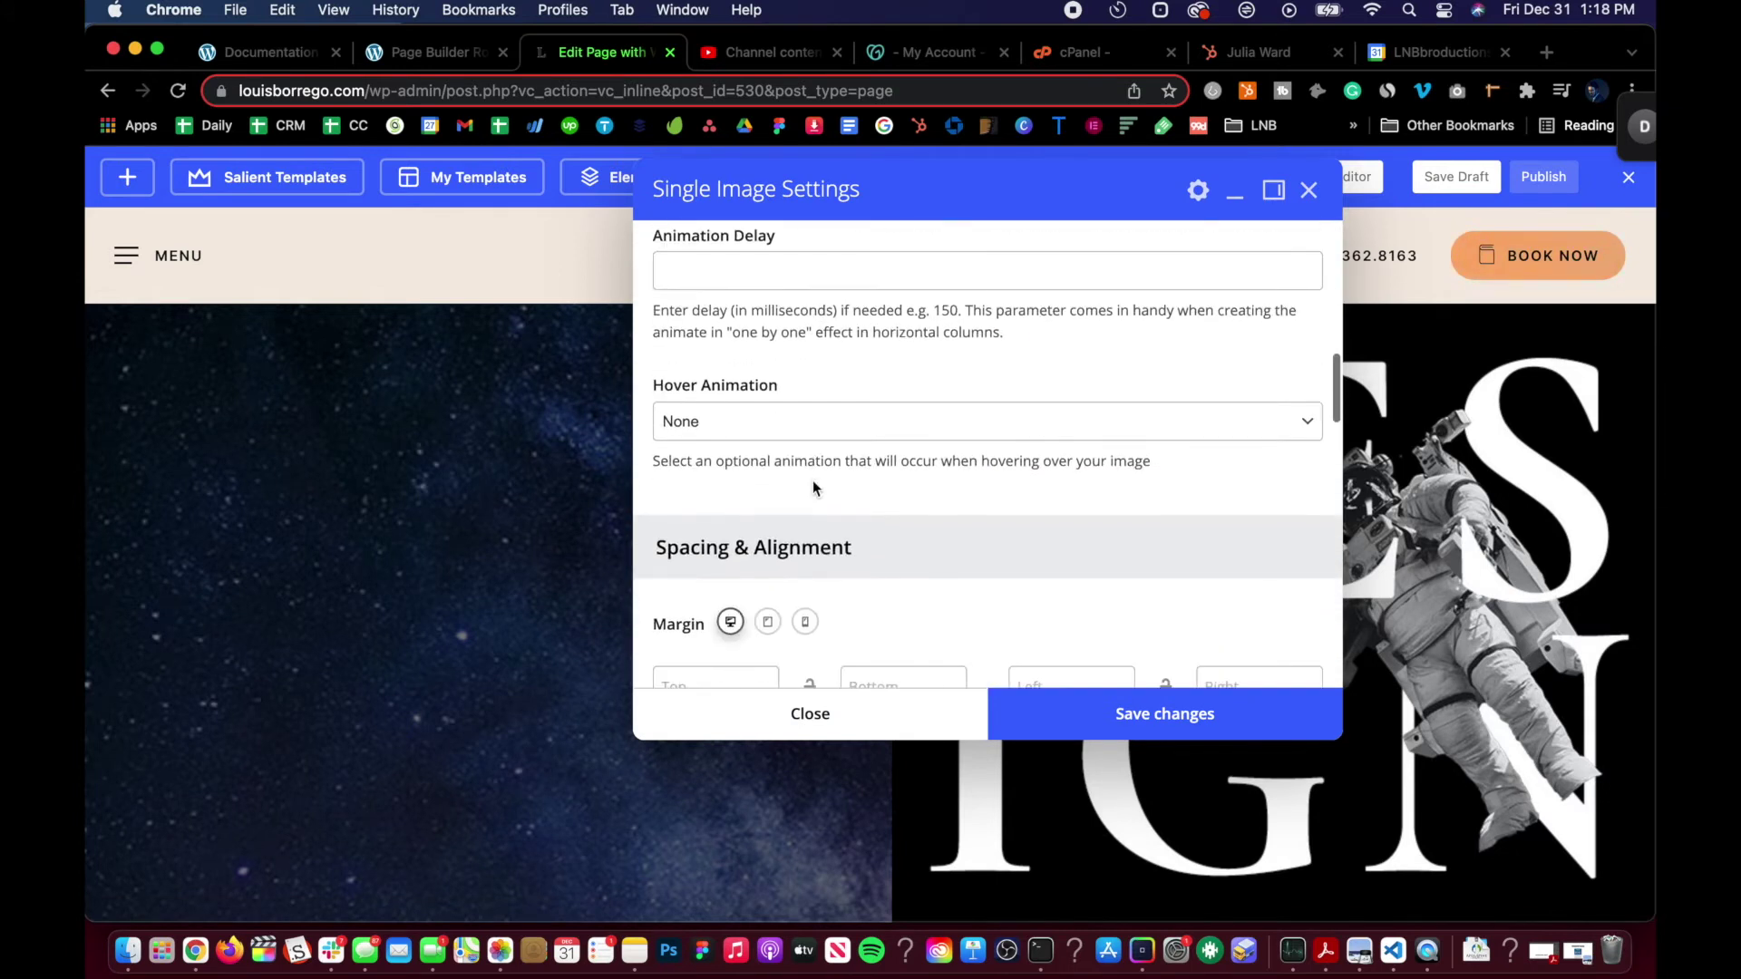
pyautogui.scroll(-2, 807, 489)
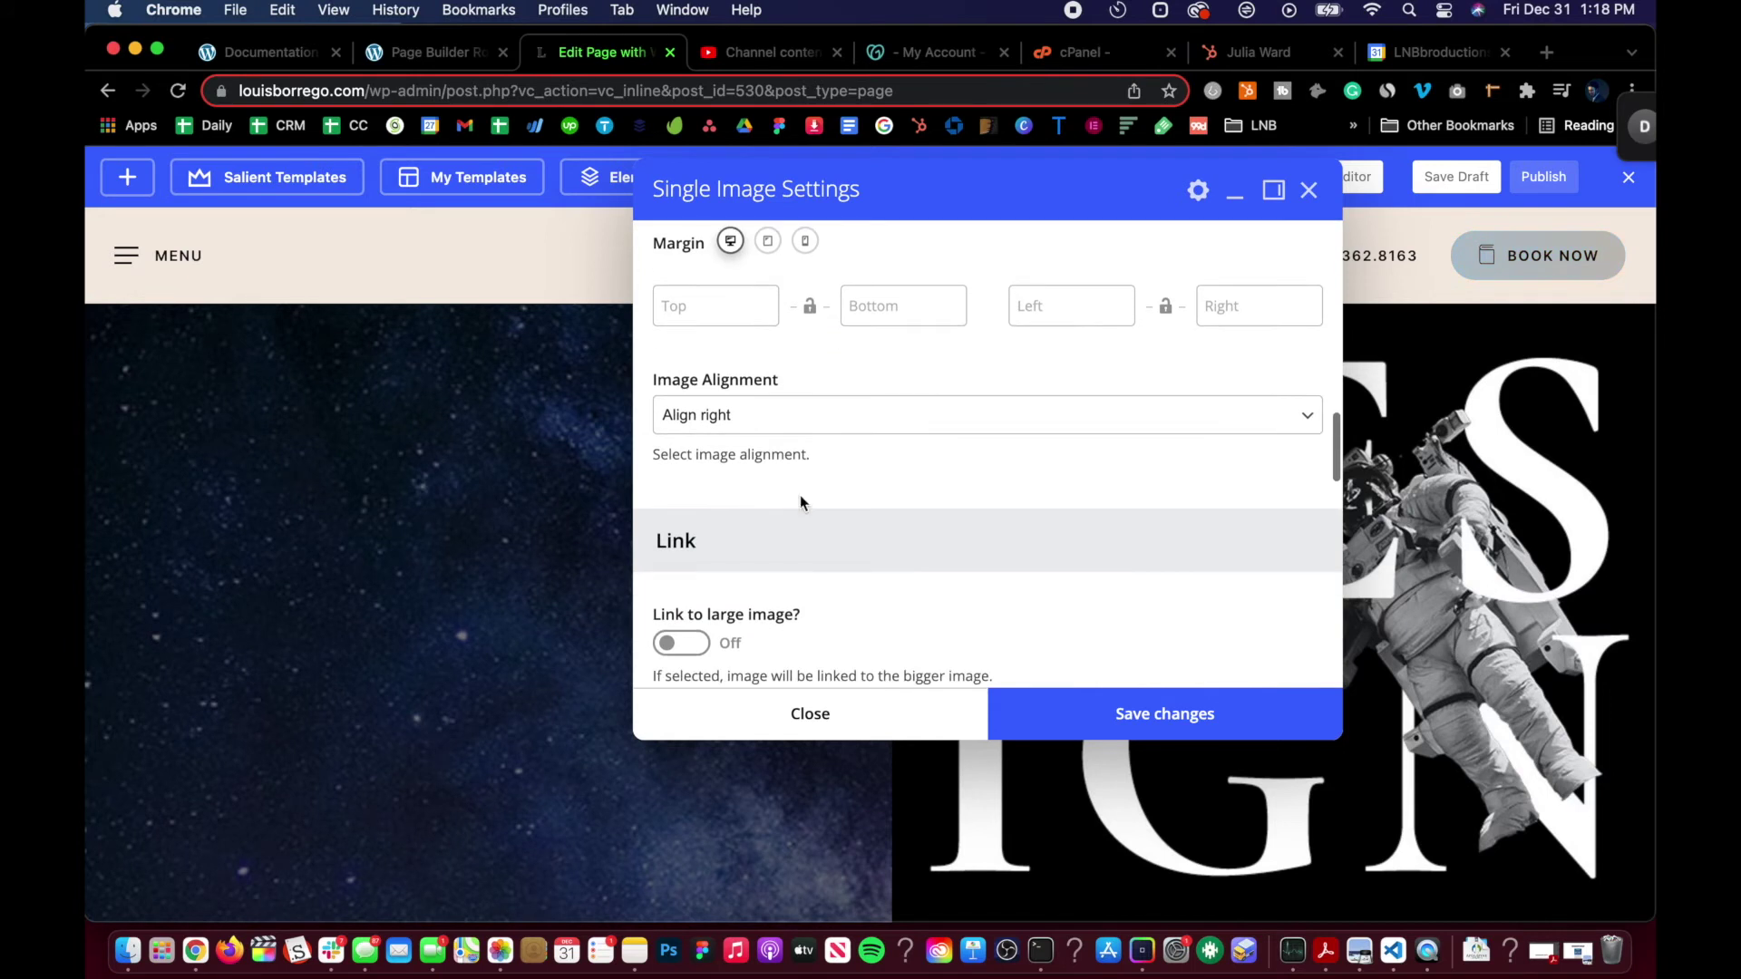
pyautogui.click(770, 417)
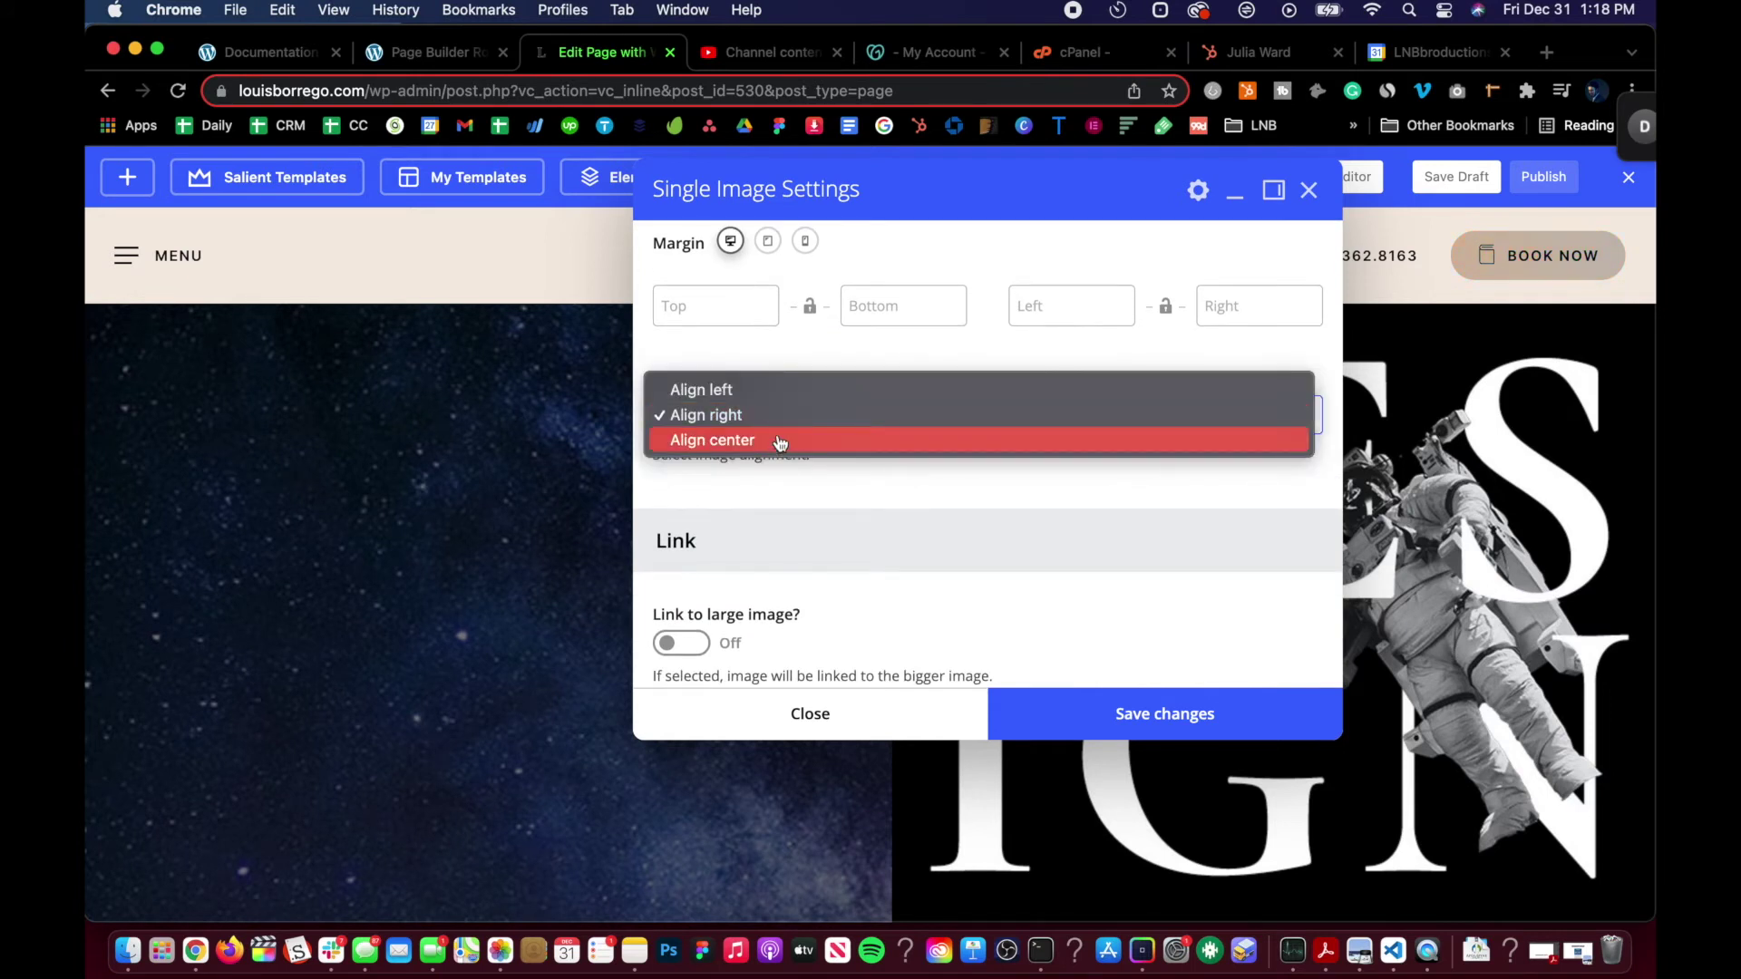
pyautogui.click(777, 507)
pyautogui.click(819, 519)
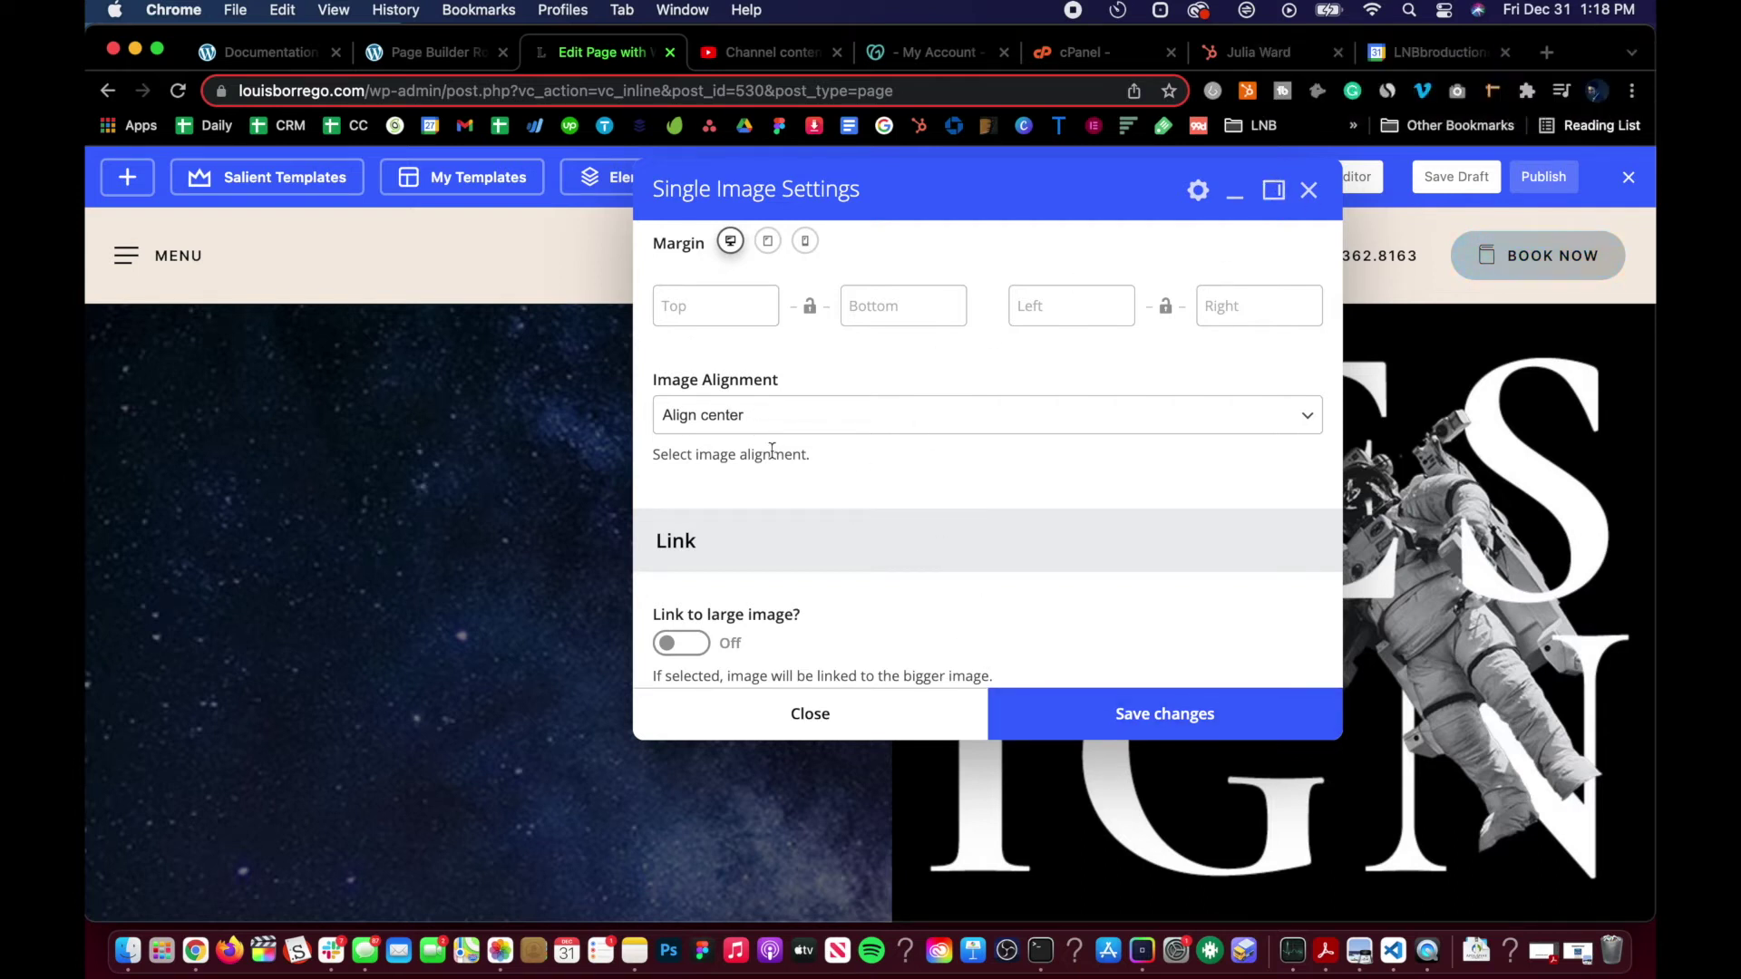
pyautogui.click(808, 418)
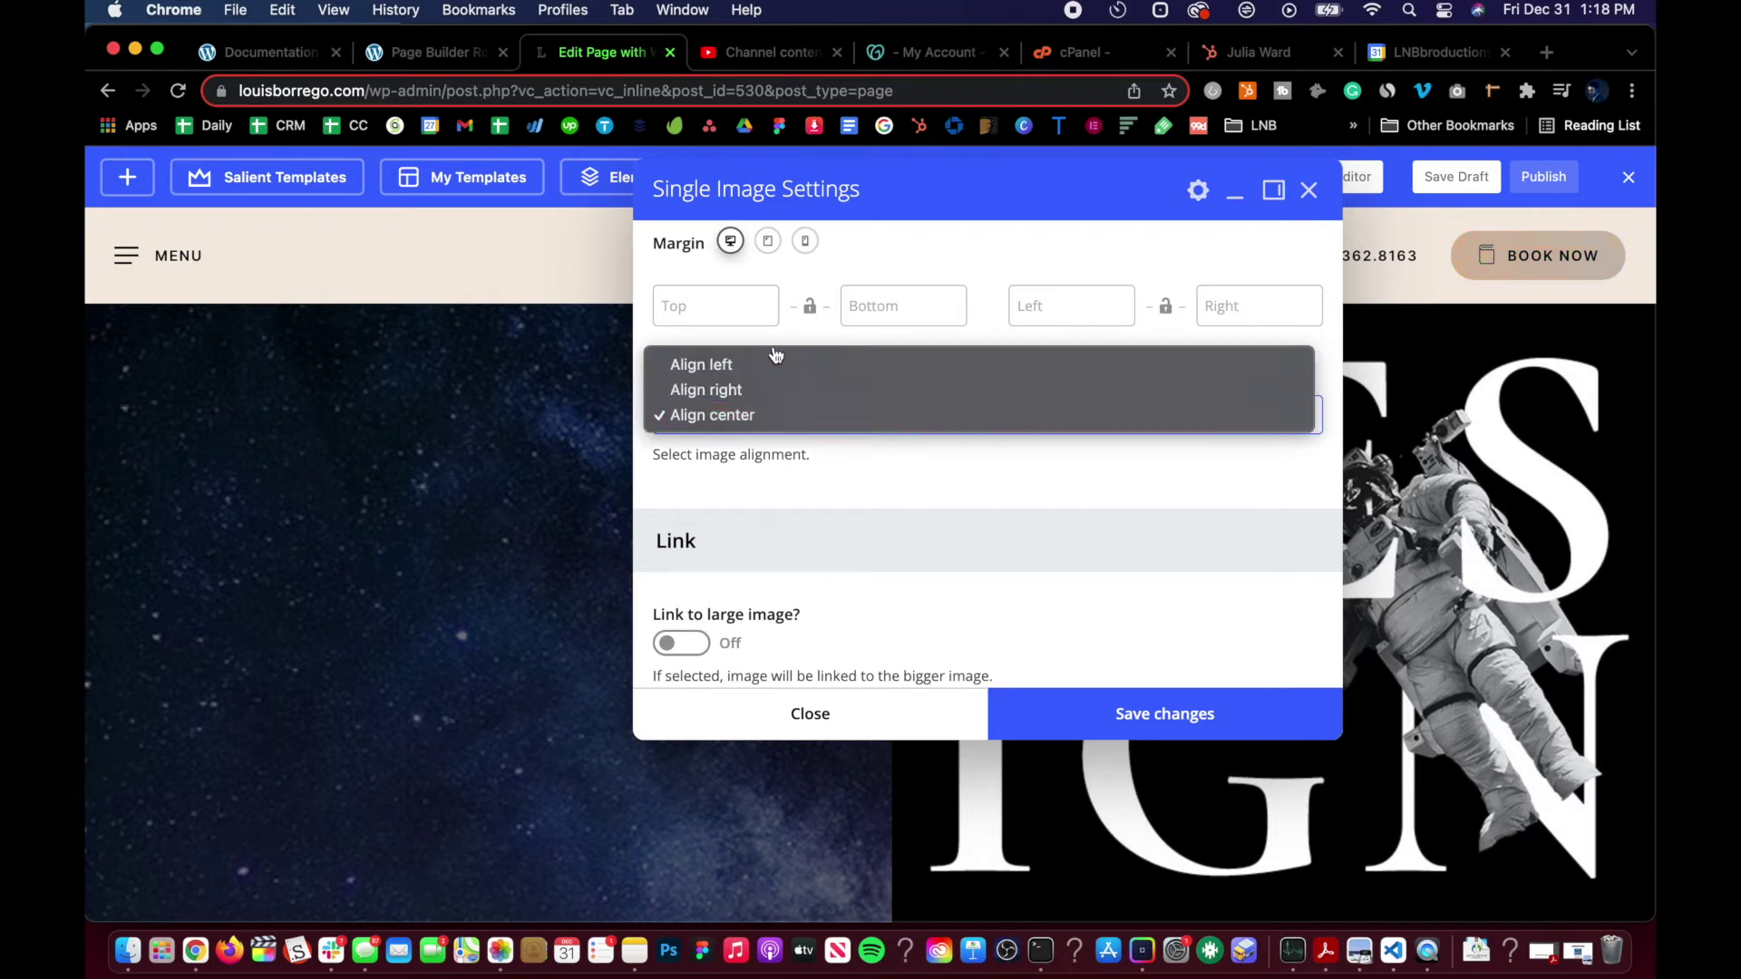
pyautogui.click(786, 419)
pyautogui.click(1002, 714)
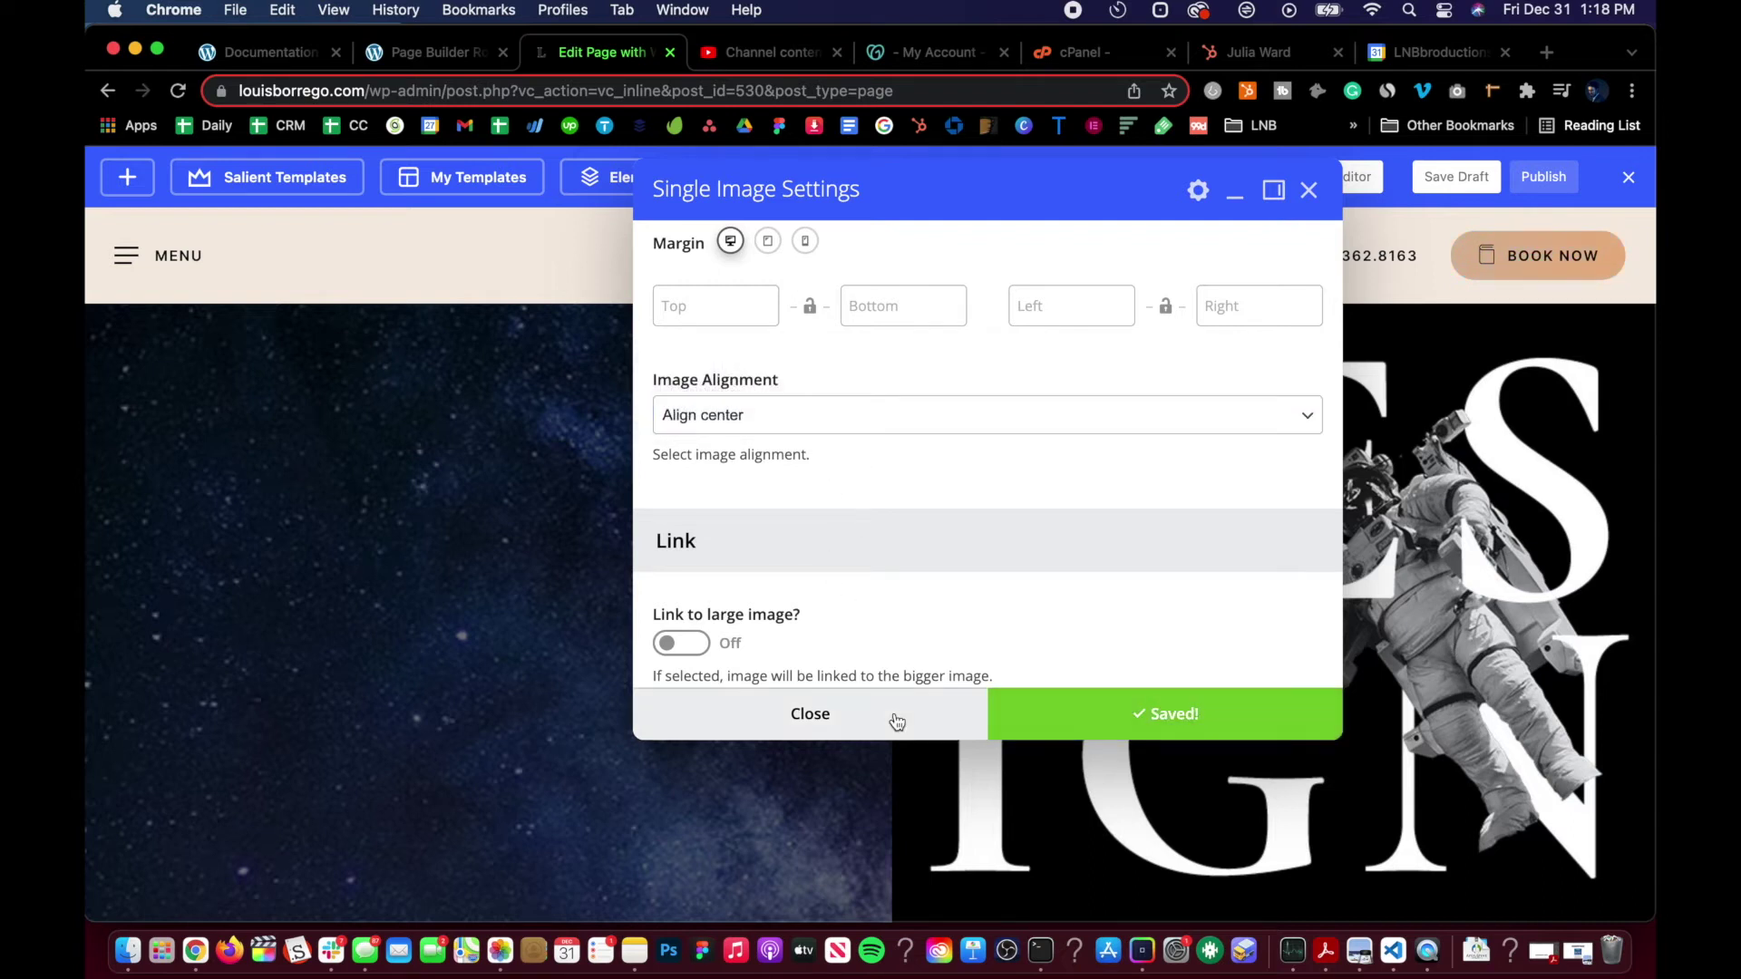
pyautogui.click(894, 717)
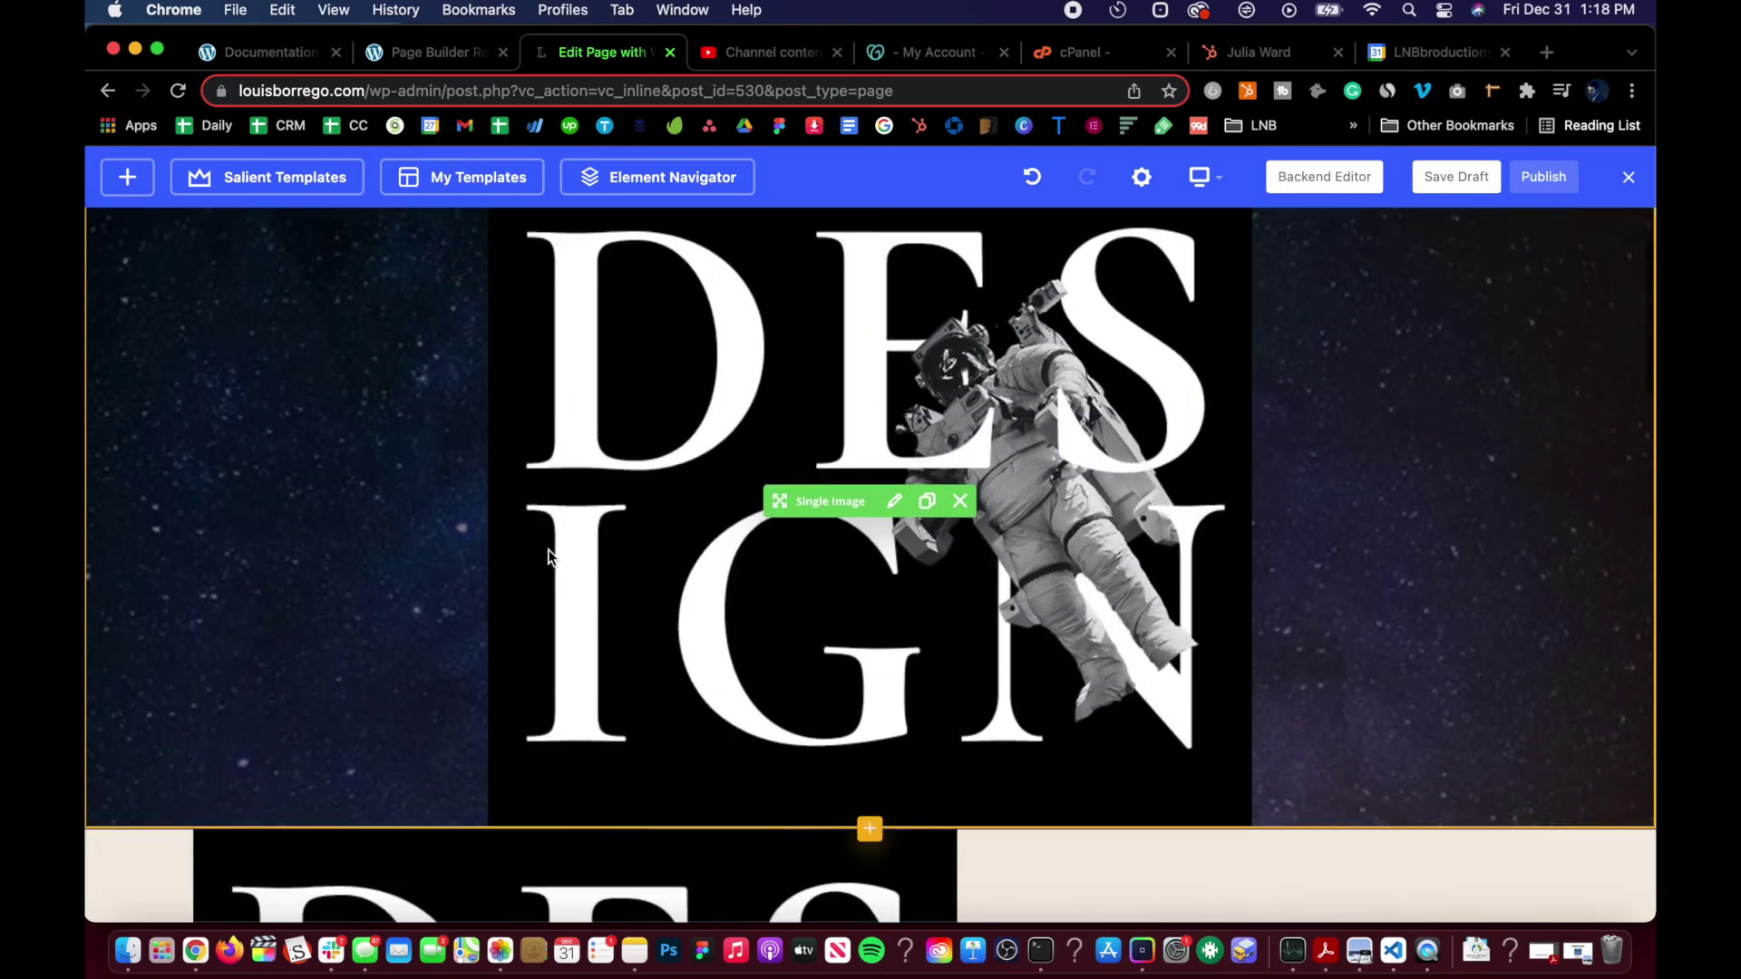
# - Check the centered image over the full-width background and revisit the Column Margin section of the Salient documentation before returning to the page editor
pyautogui.scroll(-7, 548, 555)
pyautogui.scroll(7, 549, 556)
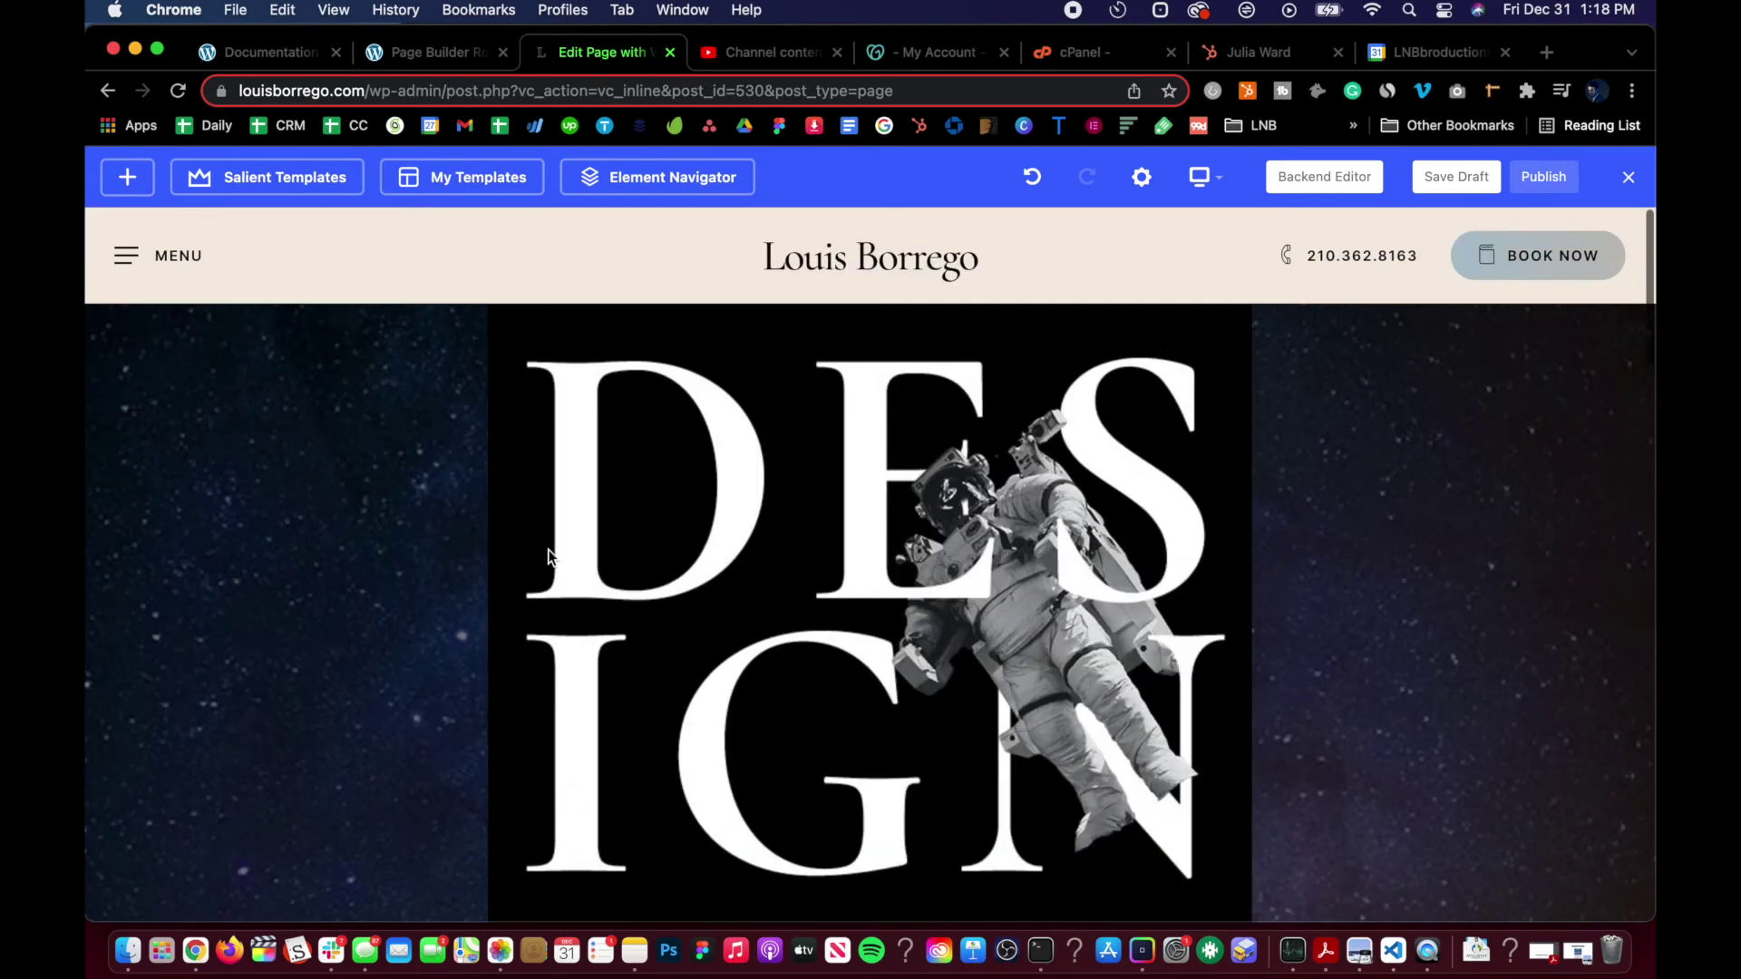
pyautogui.scroll(-1, 548, 556)
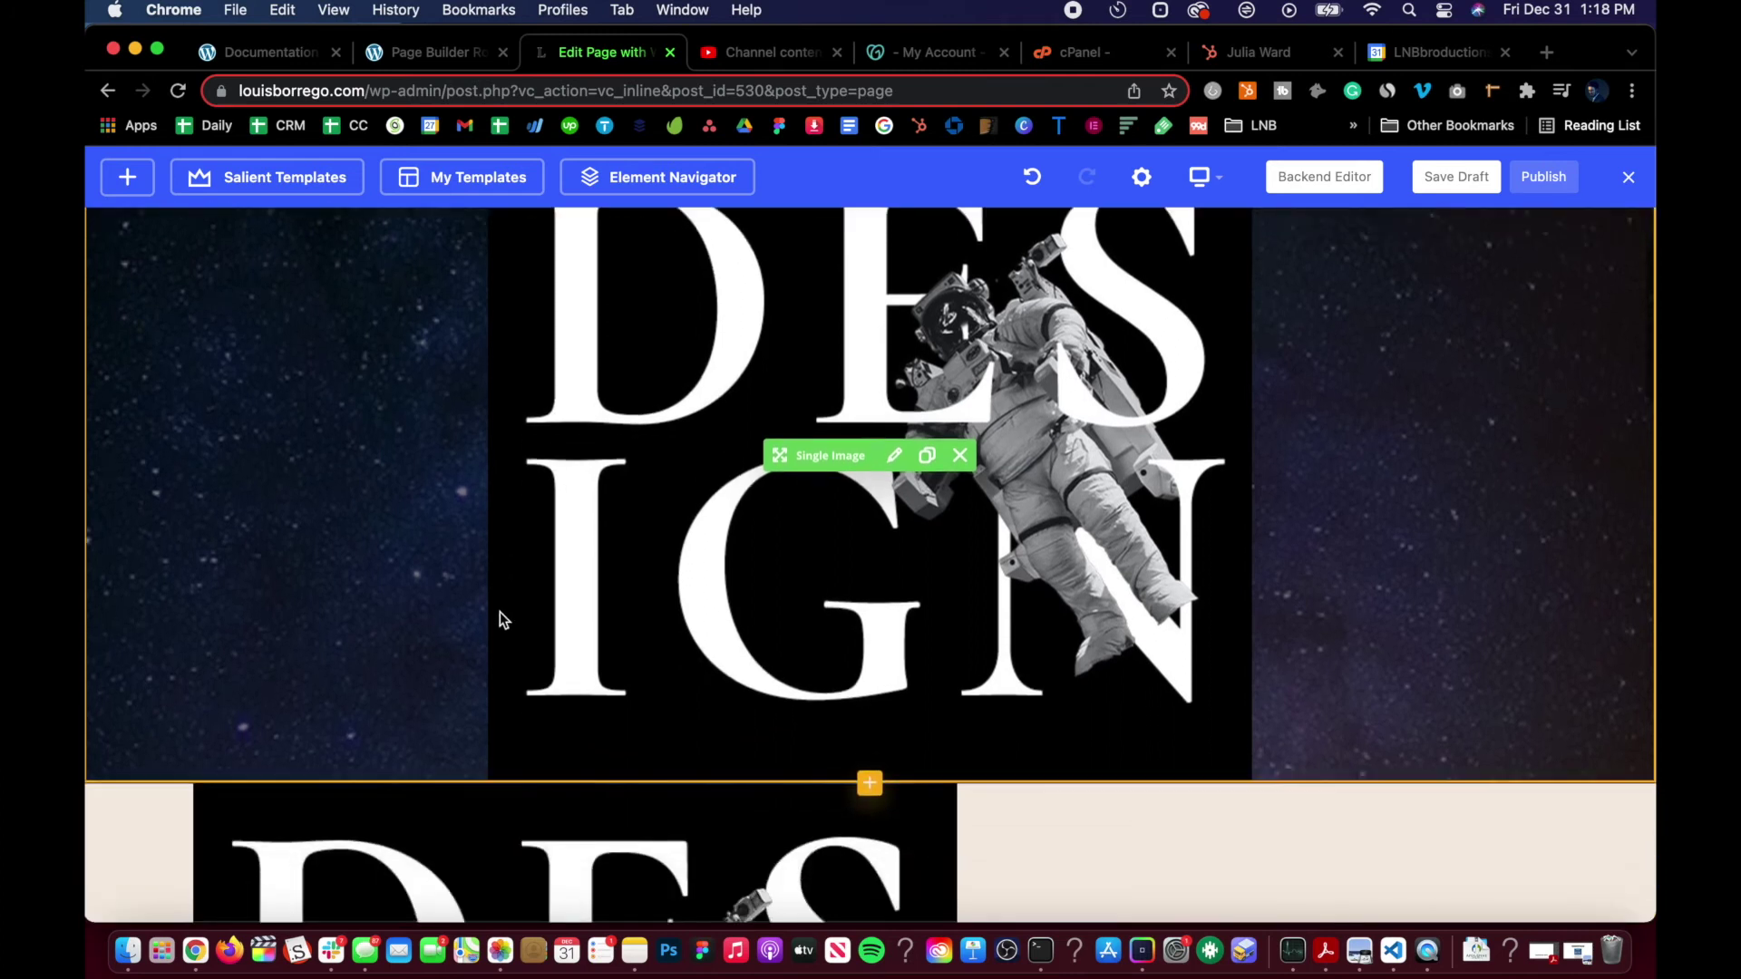
pyautogui.scroll(2, 291, 549)
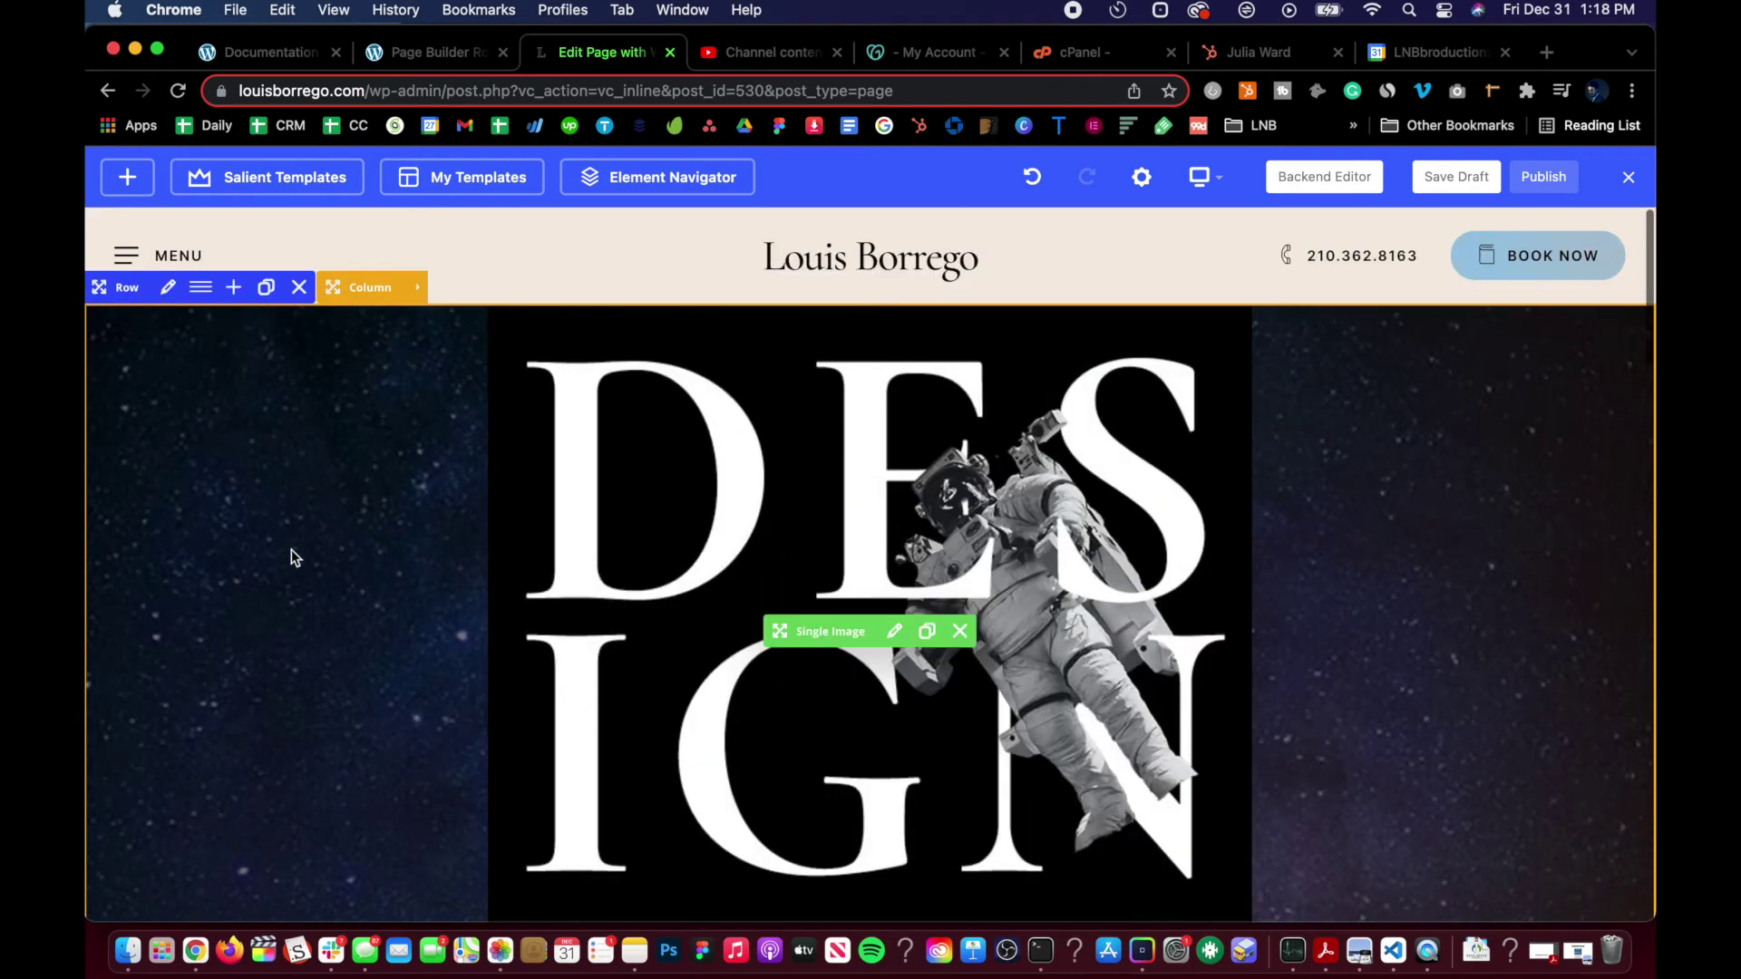
pyautogui.click(435, 44)
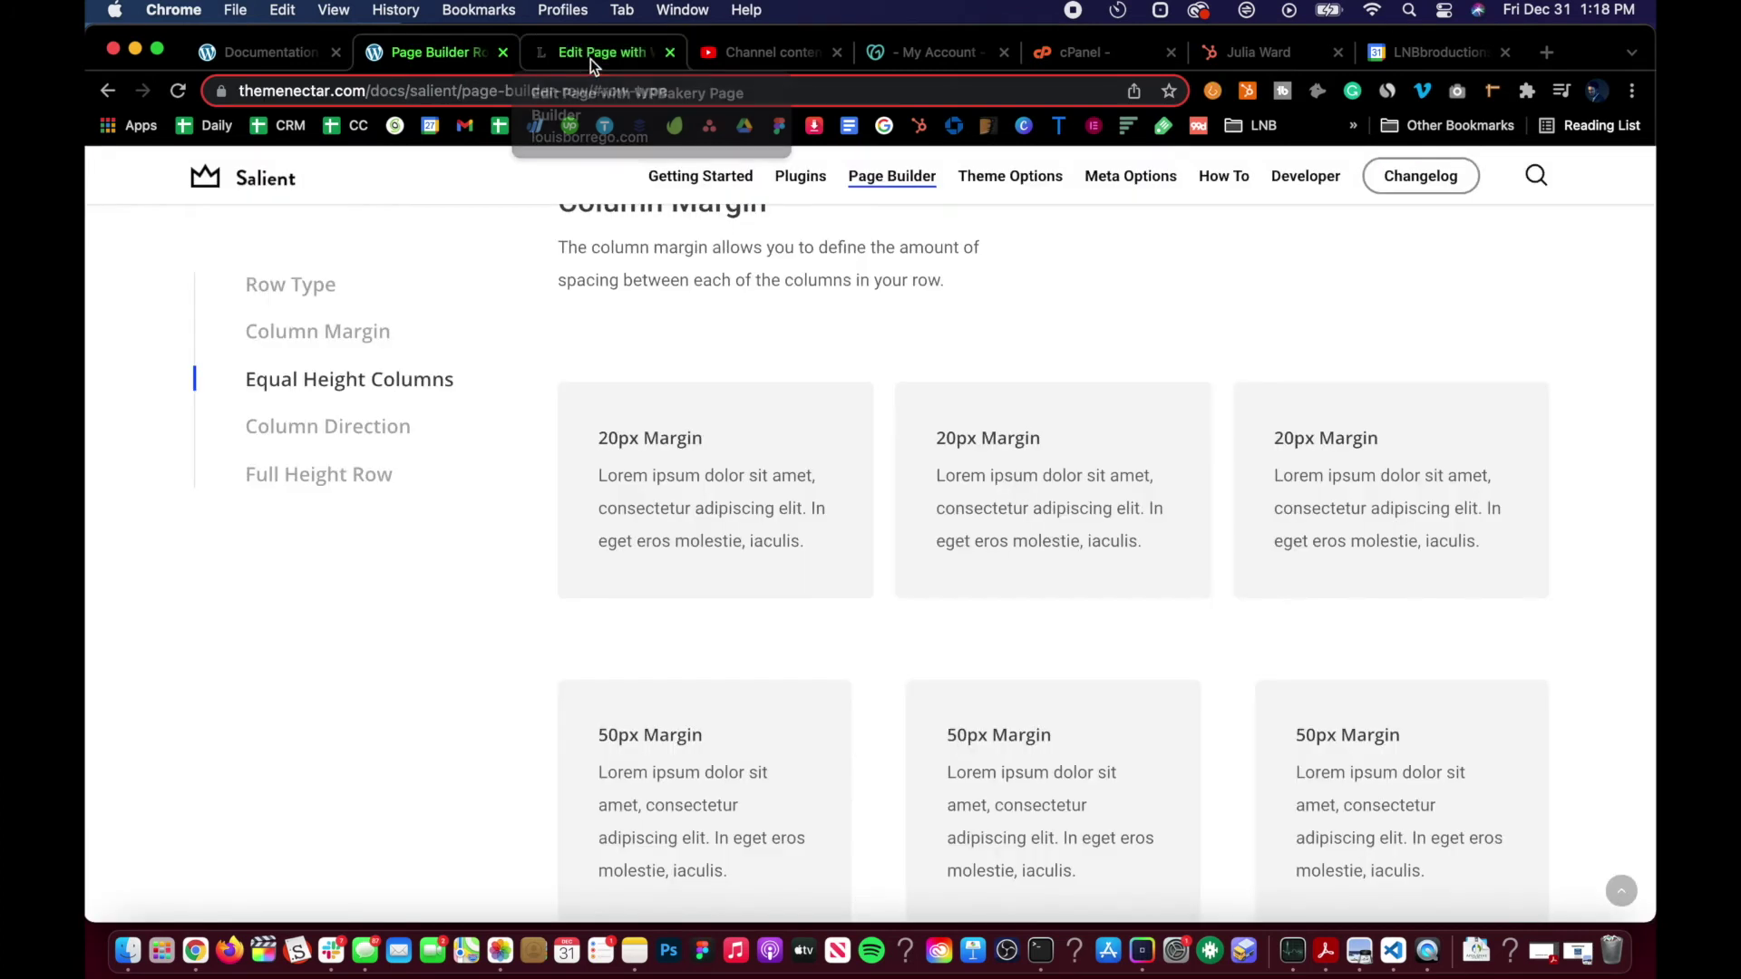
pyautogui.click(591, 58)
pyautogui.click(459, 61)
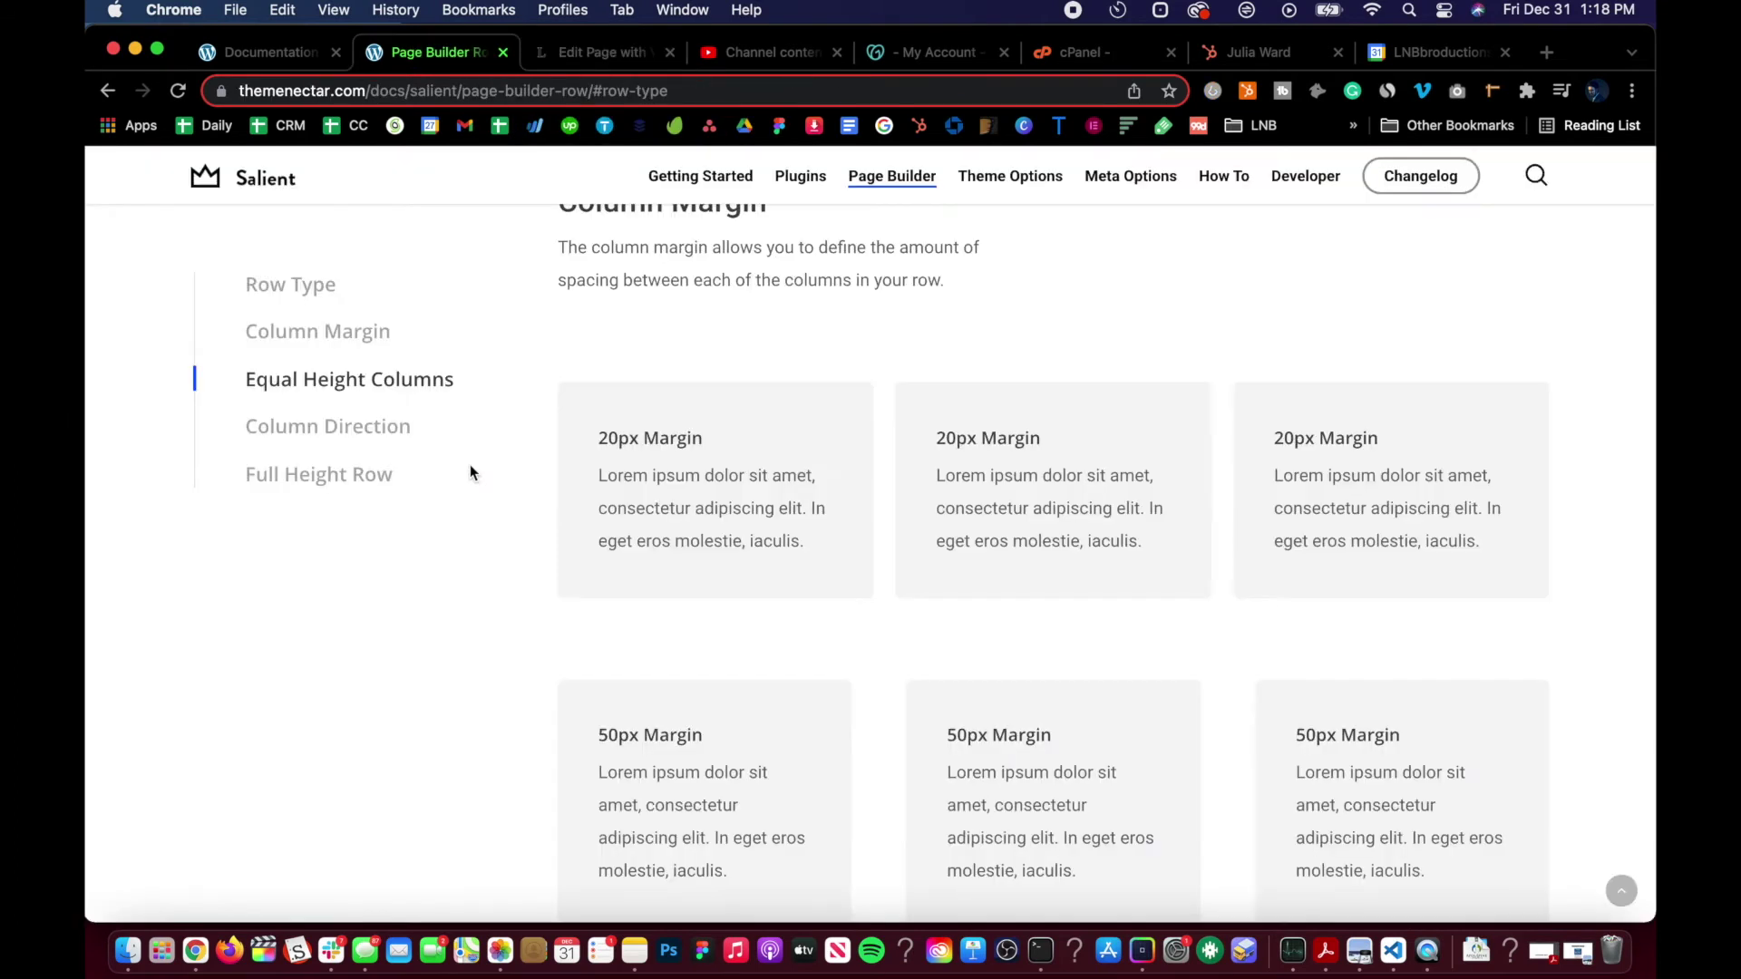
pyautogui.click(377, 332)
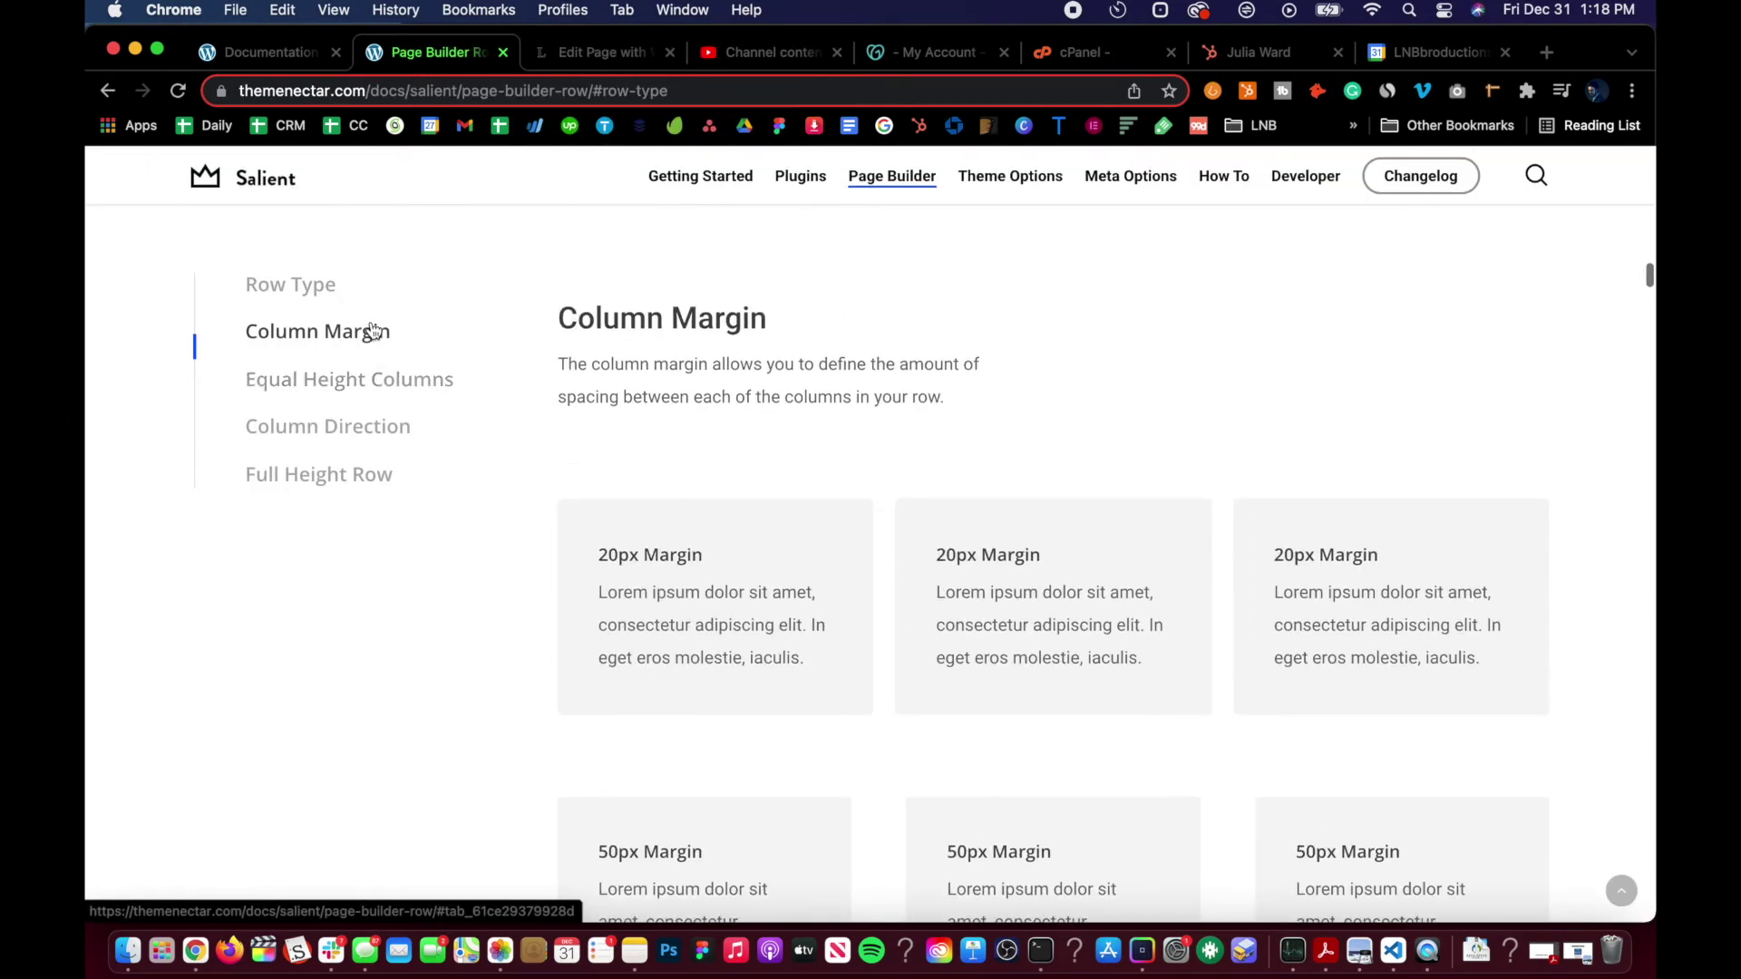
pyautogui.click(573, 54)
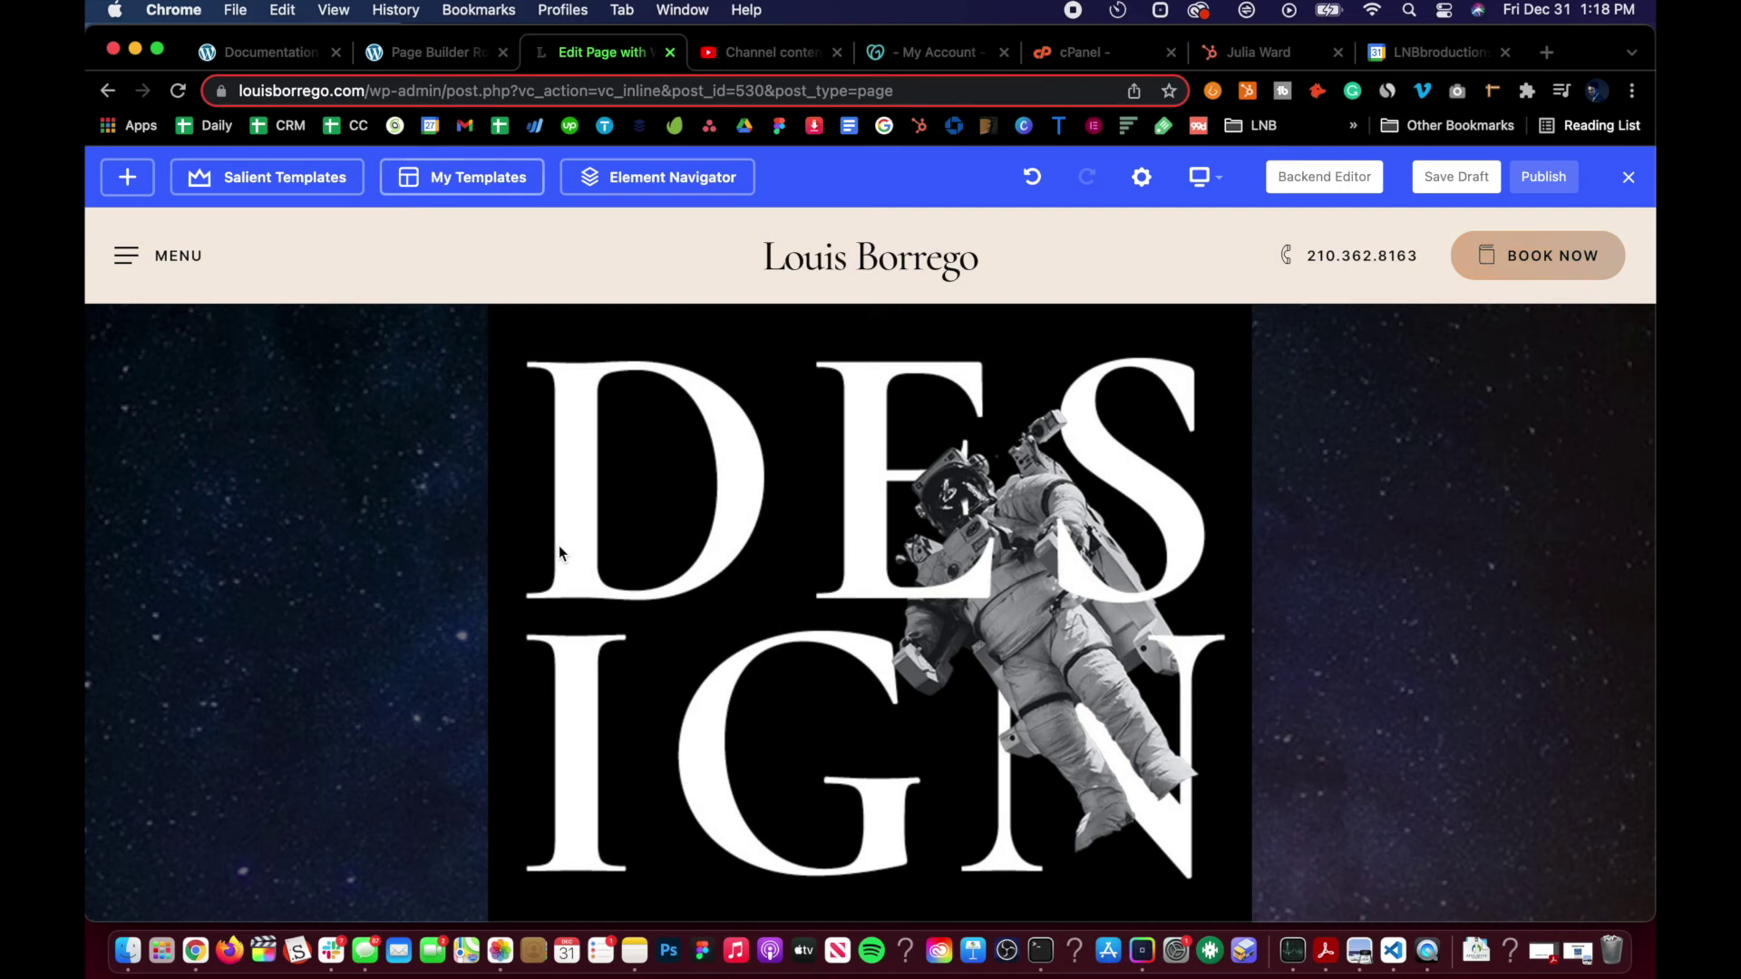
# - Set the top margin of the lower image row to 5%, save the row settings and close them
pyautogui.scroll(-5, 559, 546)
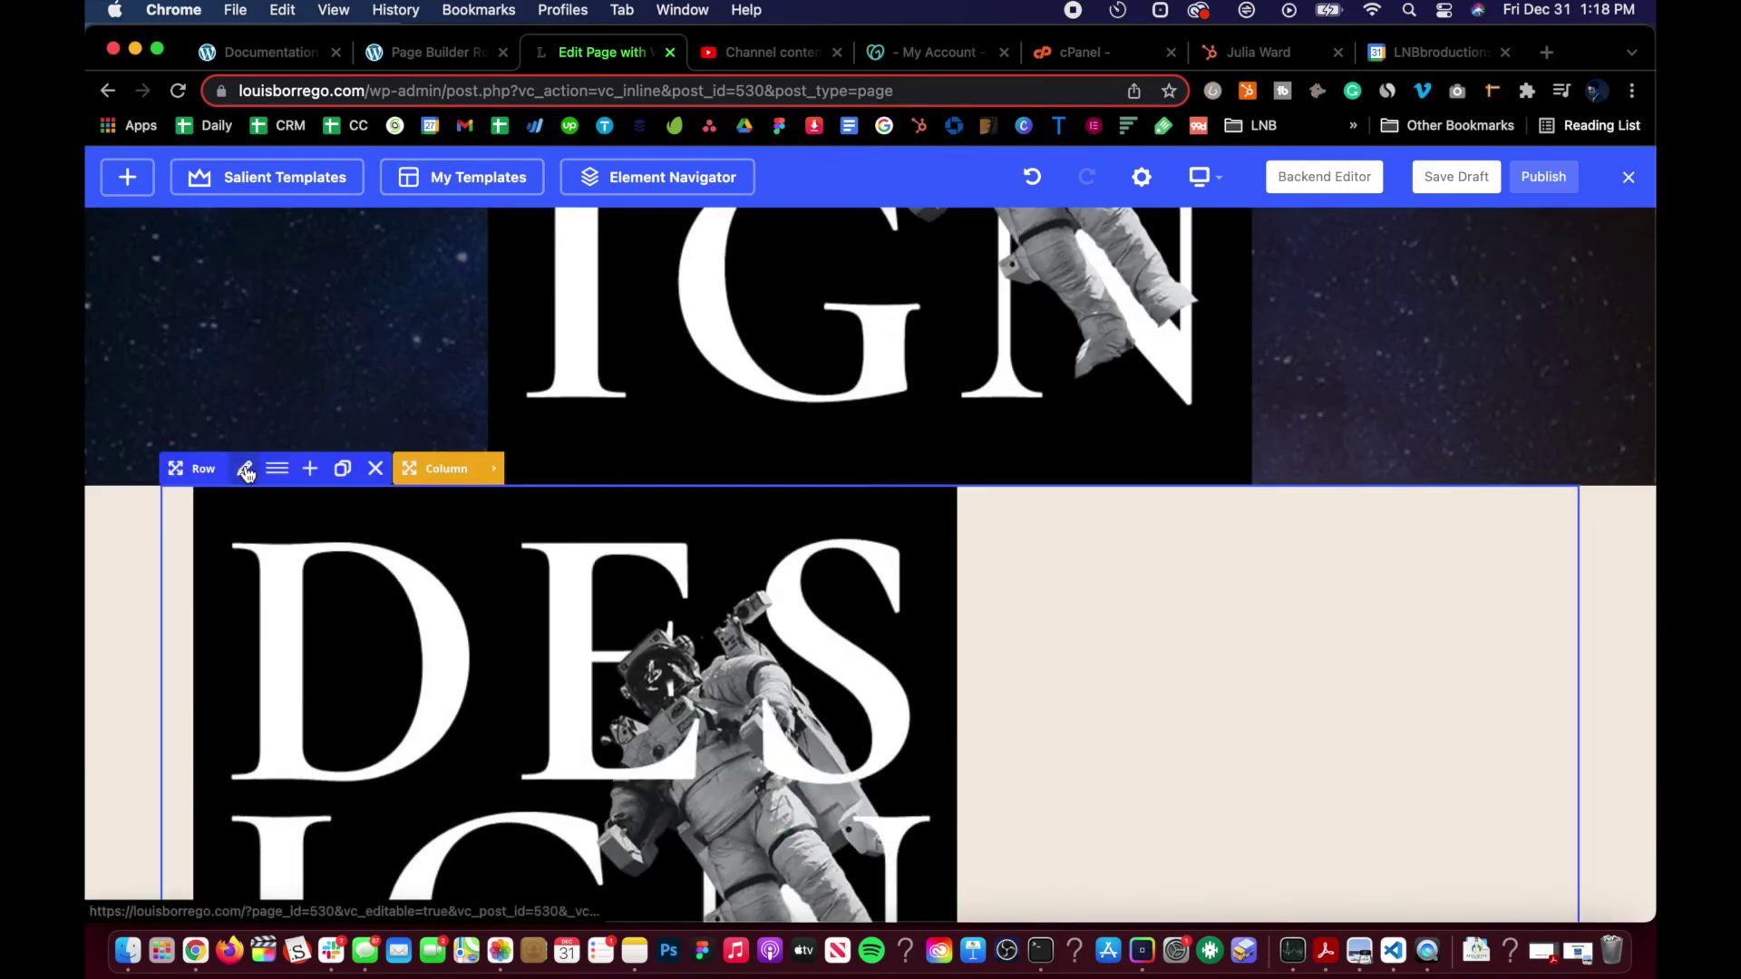
pyautogui.click(245, 469)
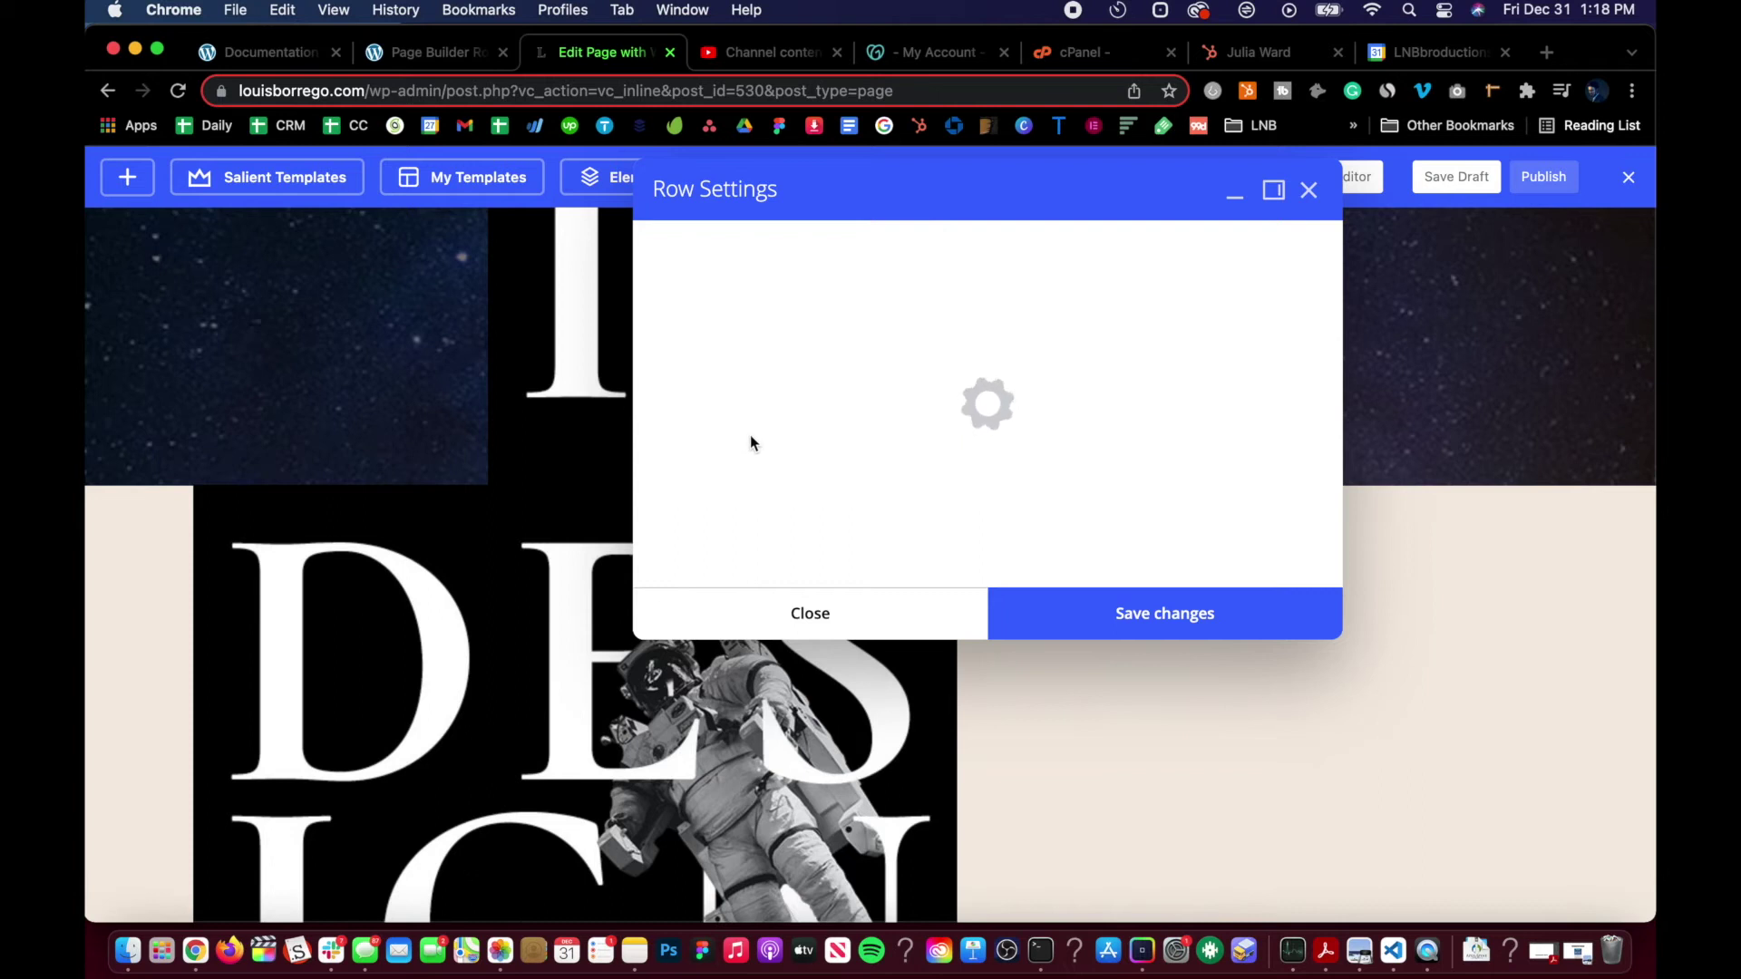
pyautogui.scroll(-5, 749, 433)
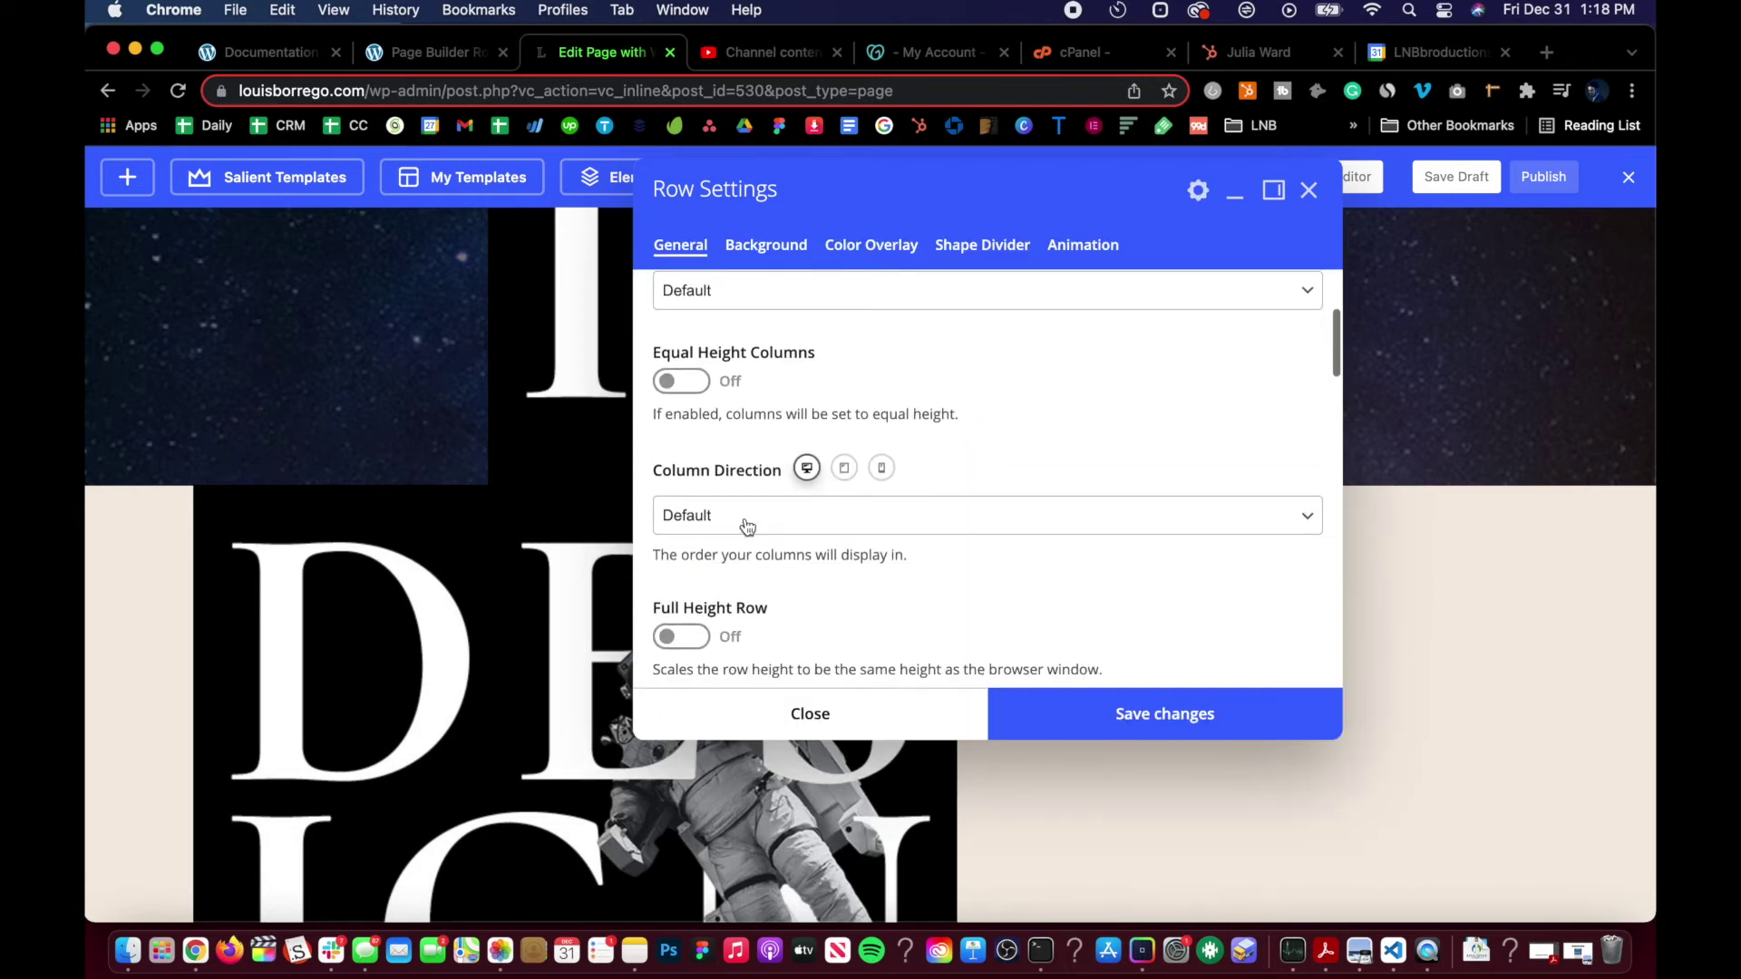
pyautogui.scroll(-10, 747, 526)
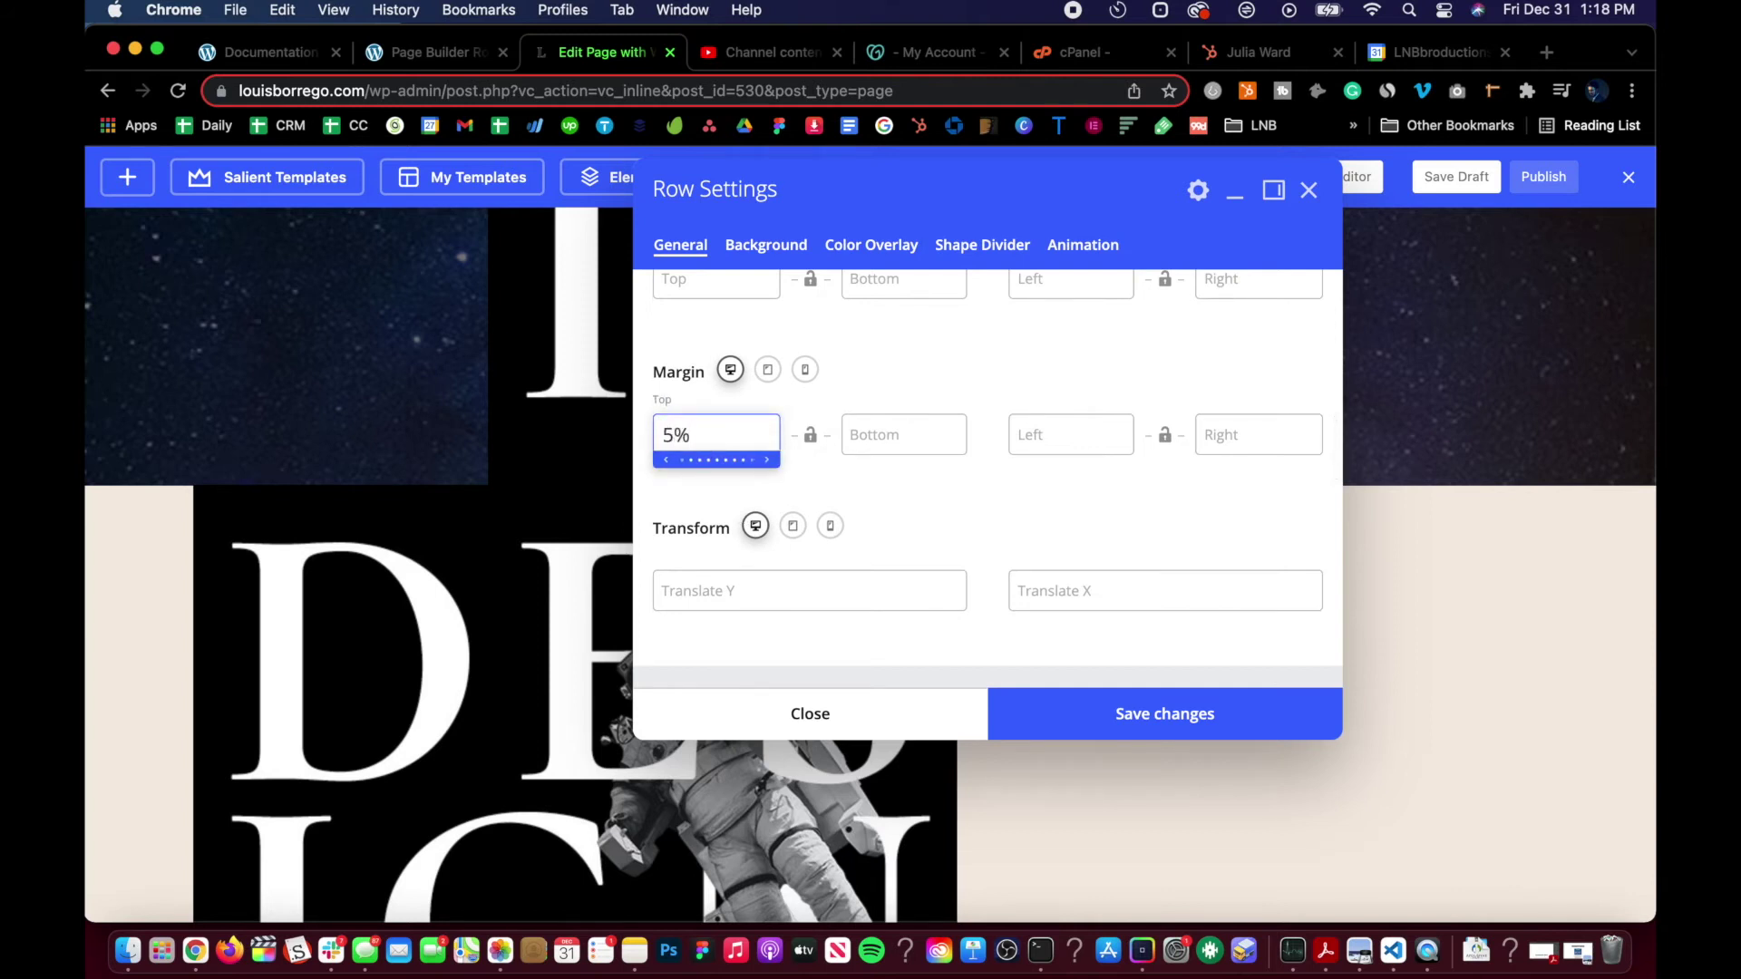
pyautogui.click(1064, 716)
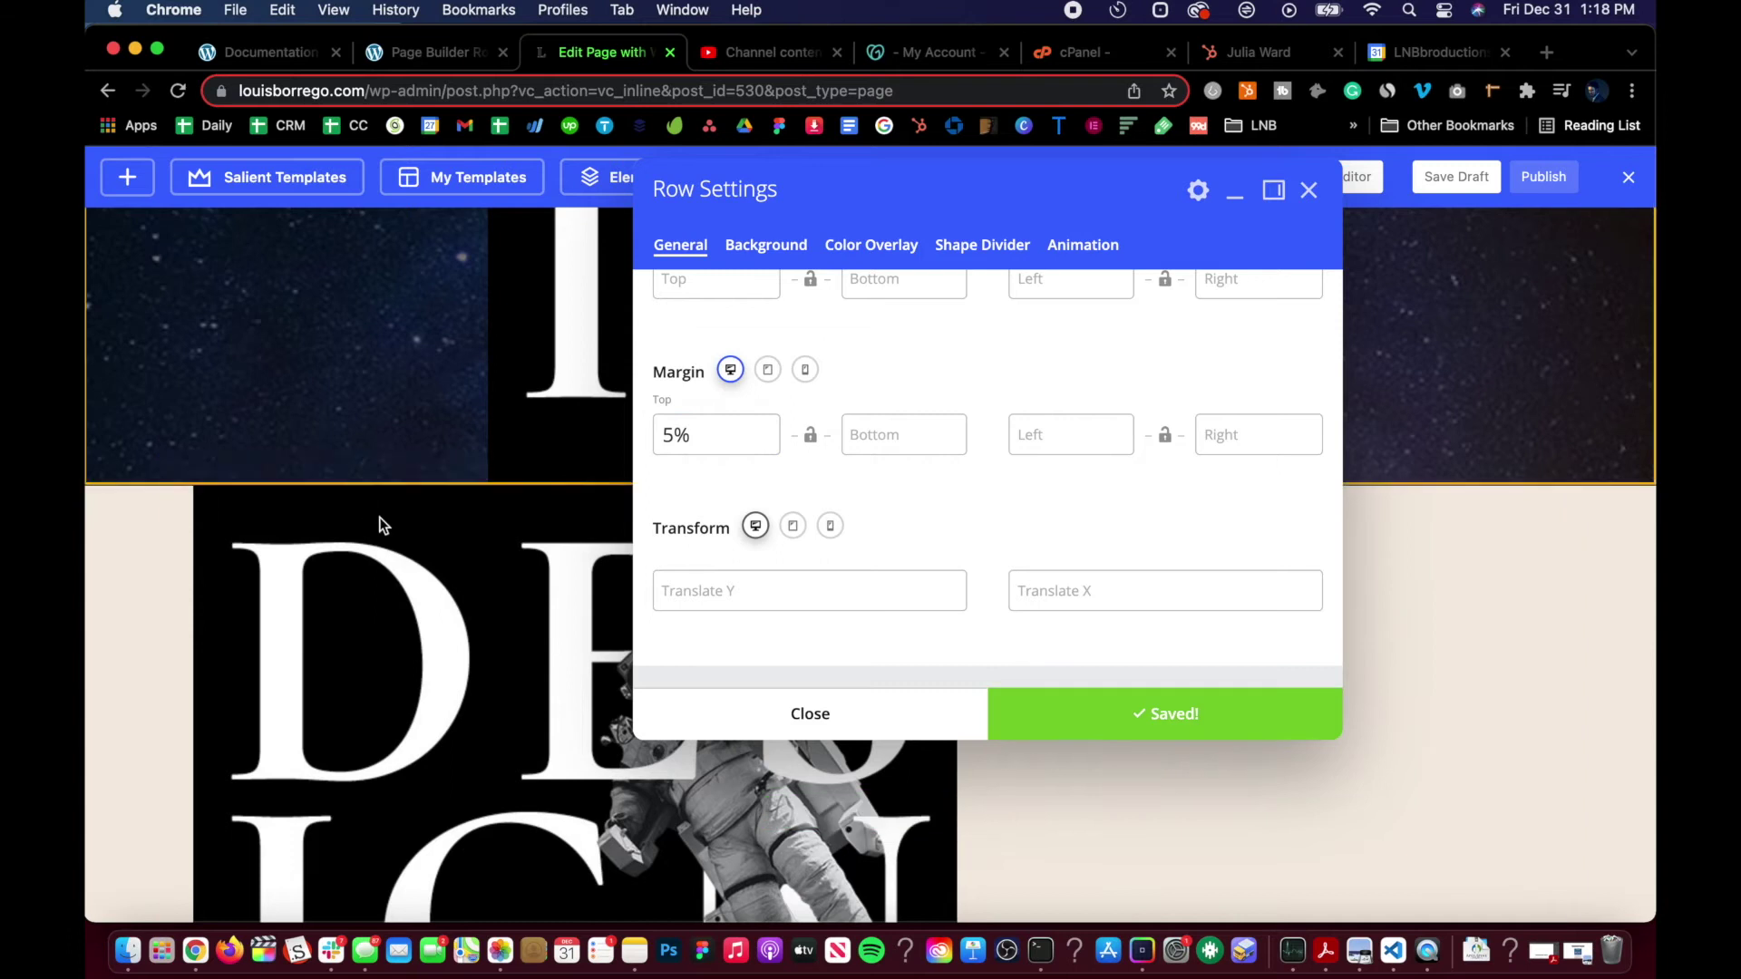
pyautogui.click(785, 712)
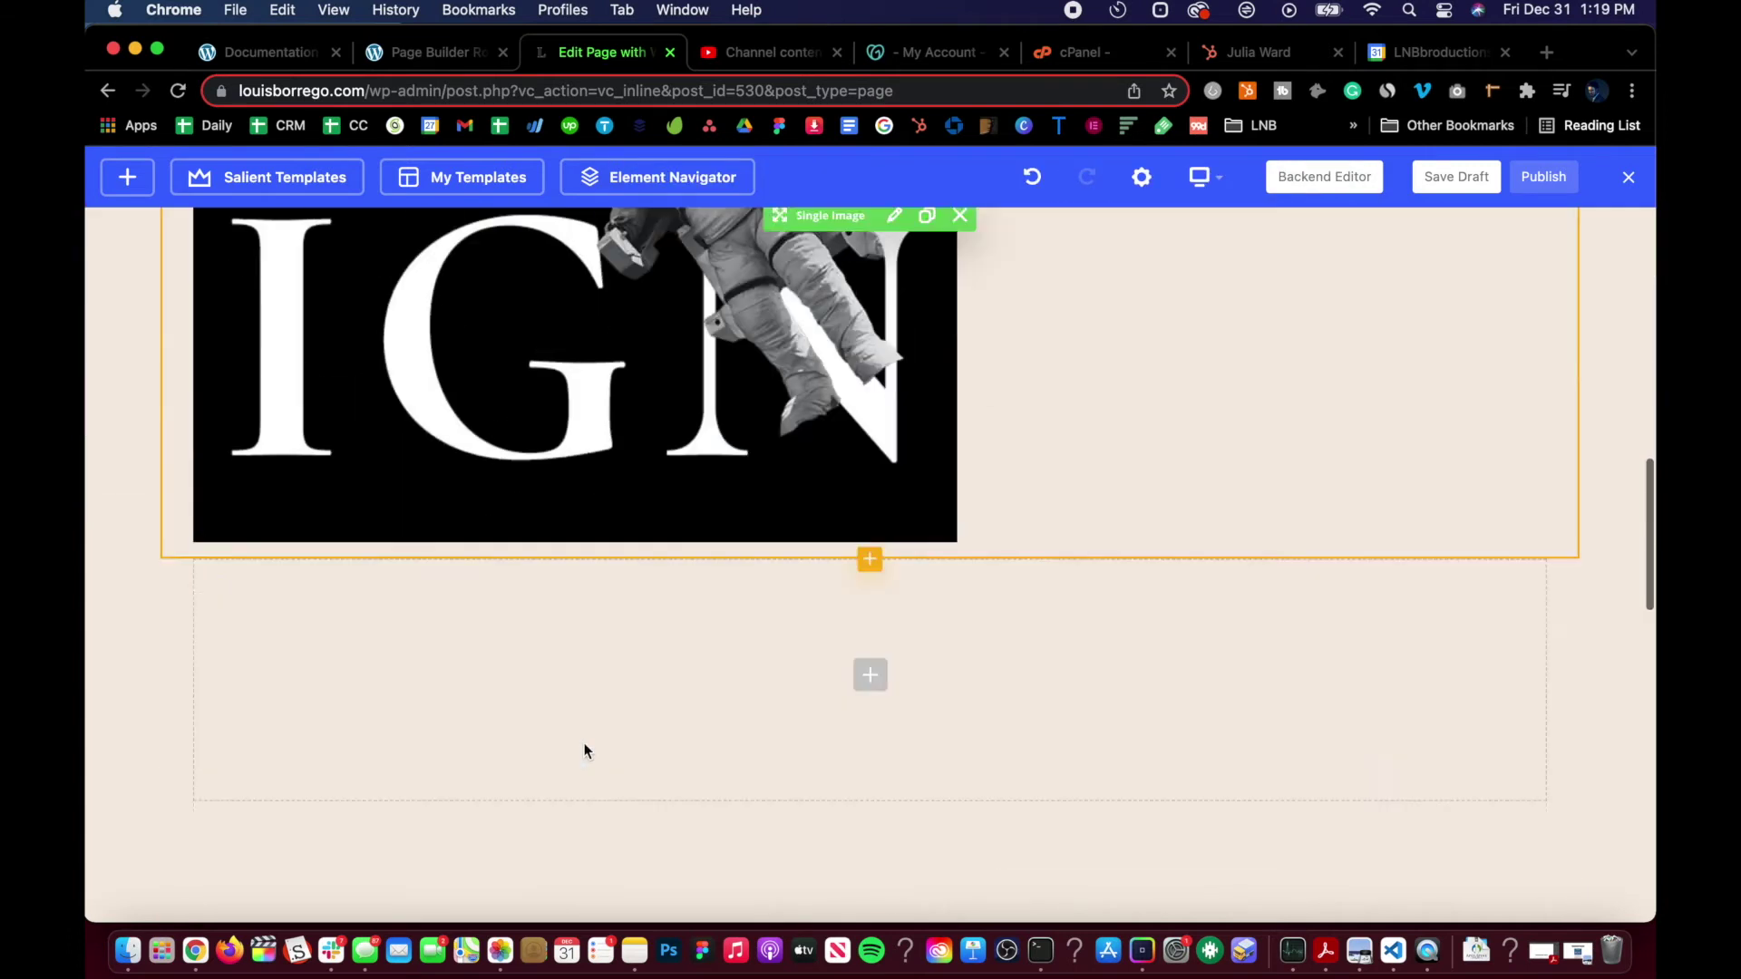
# - Examine the spacing between the full-width background row and the image row below it, and how the background behaves while moving through the page
pyautogui.scroll(5, 584, 745)
pyautogui.scroll(-5, 753, 567)
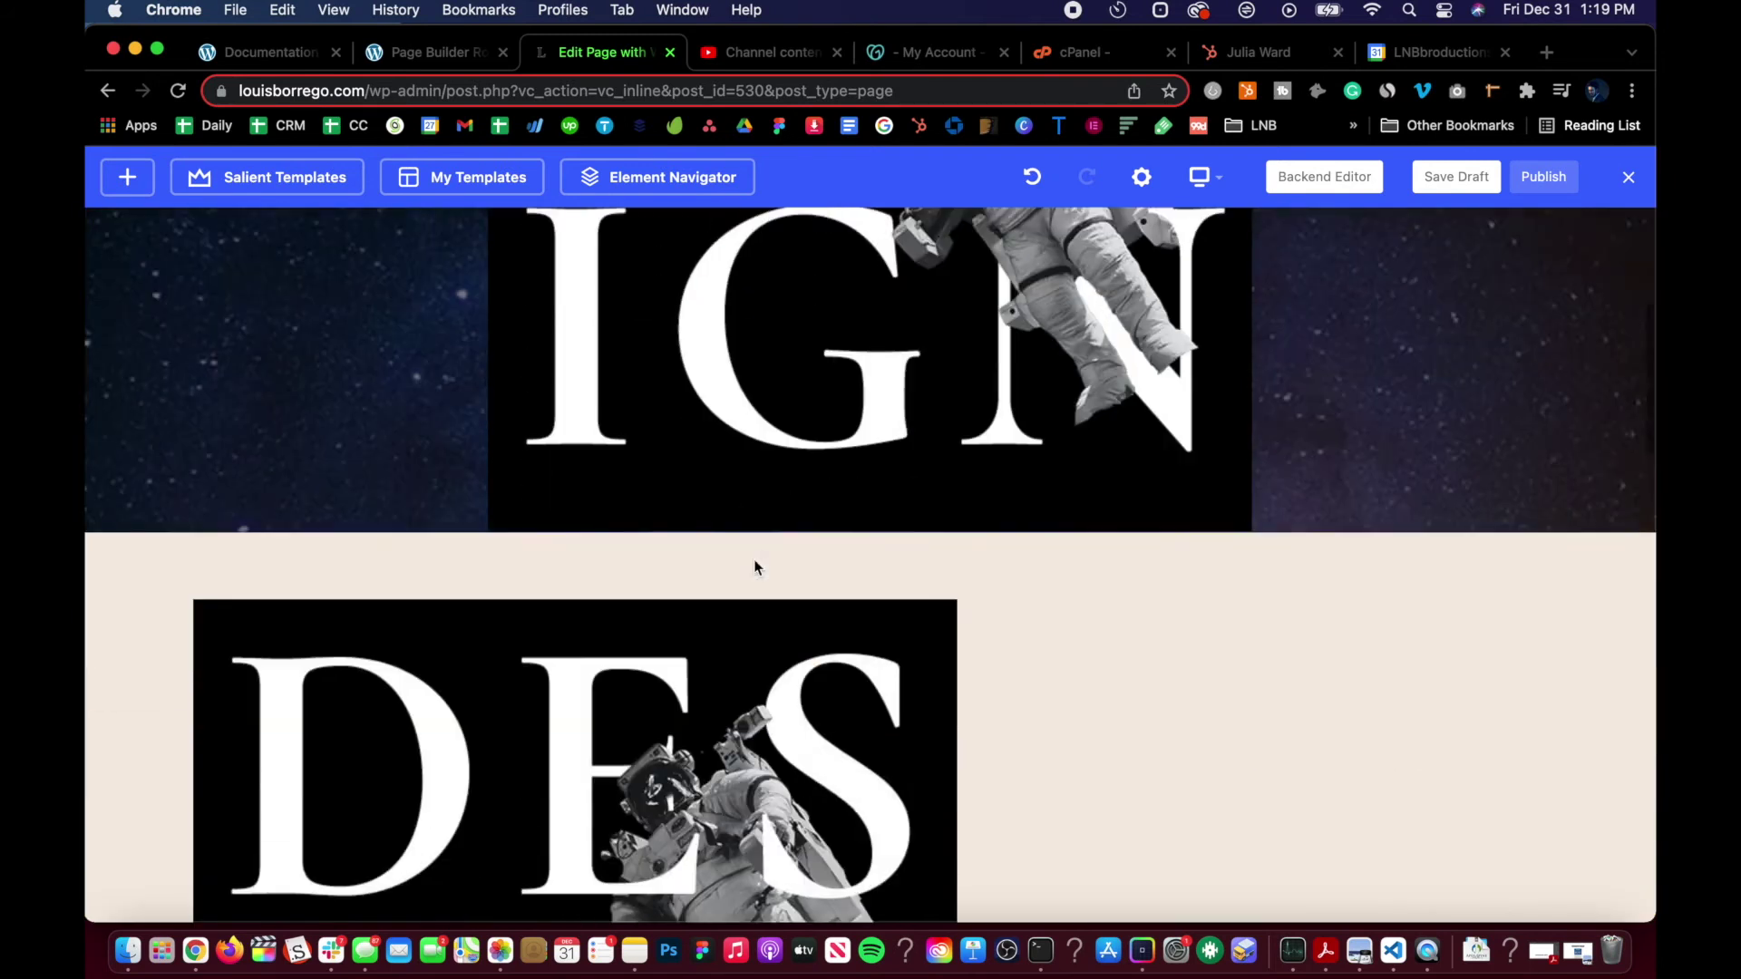
pyautogui.scroll(4, 753, 568)
pyautogui.scroll(-4, 557, 671)
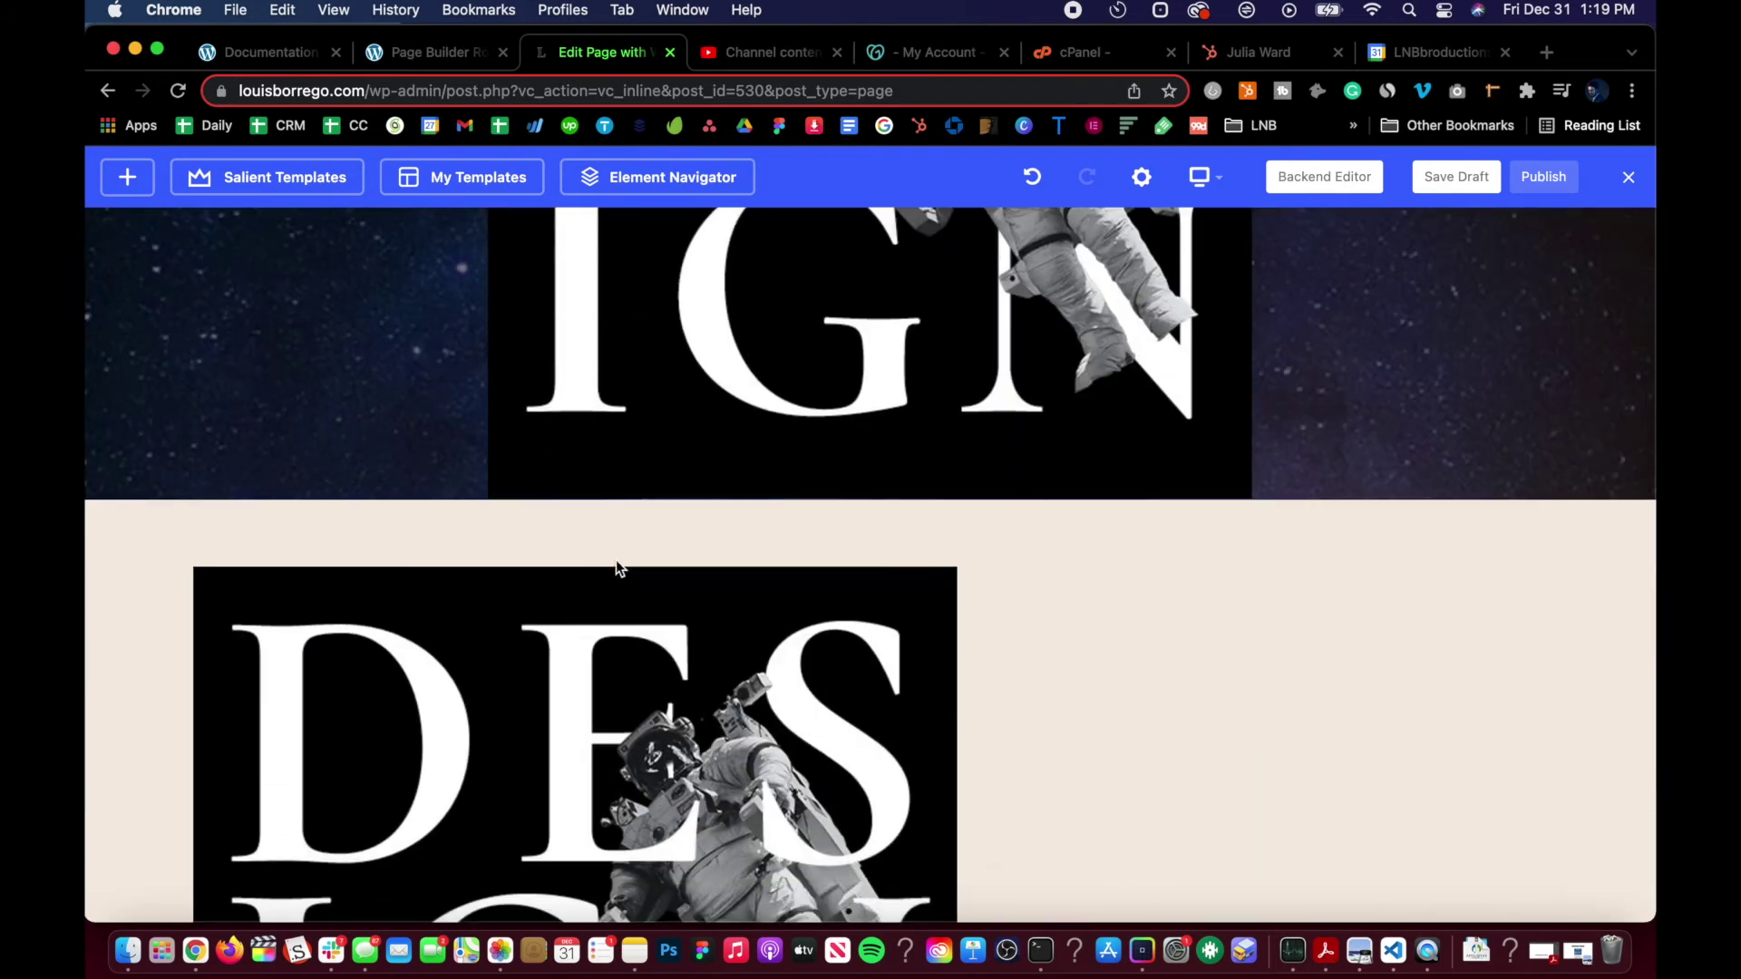
pyautogui.scroll(-2, 616, 576)
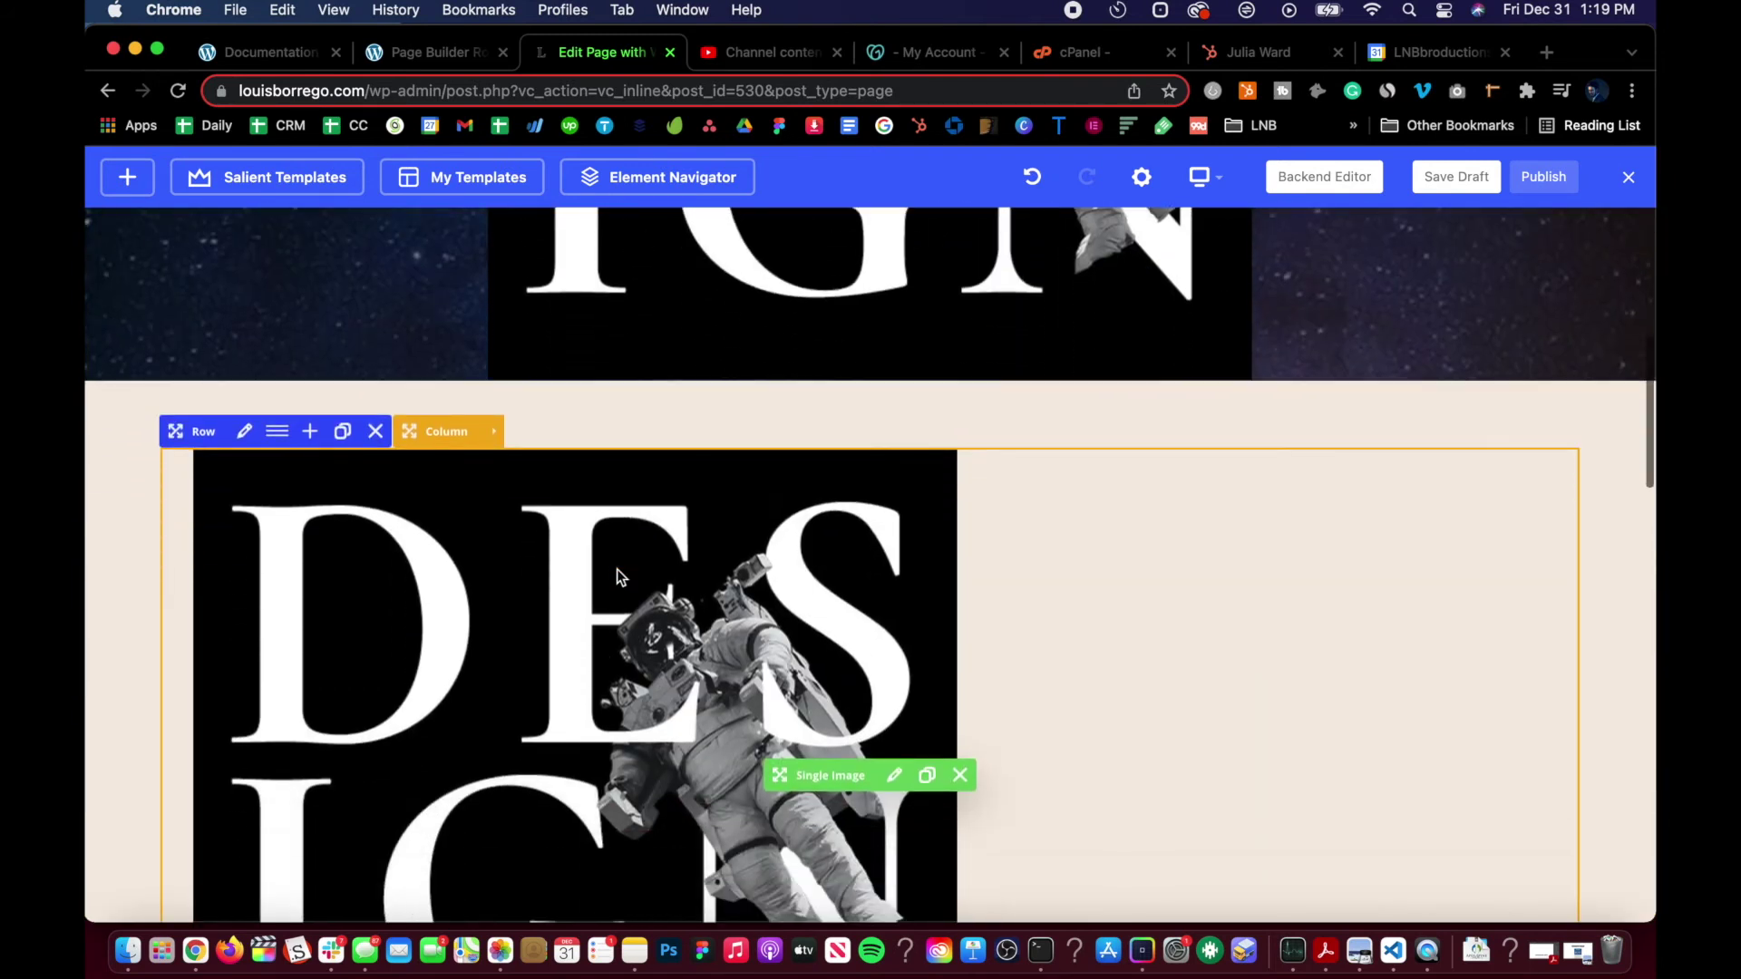
pyautogui.scroll(6, 628, 538)
pyautogui.scroll(-3, 627, 535)
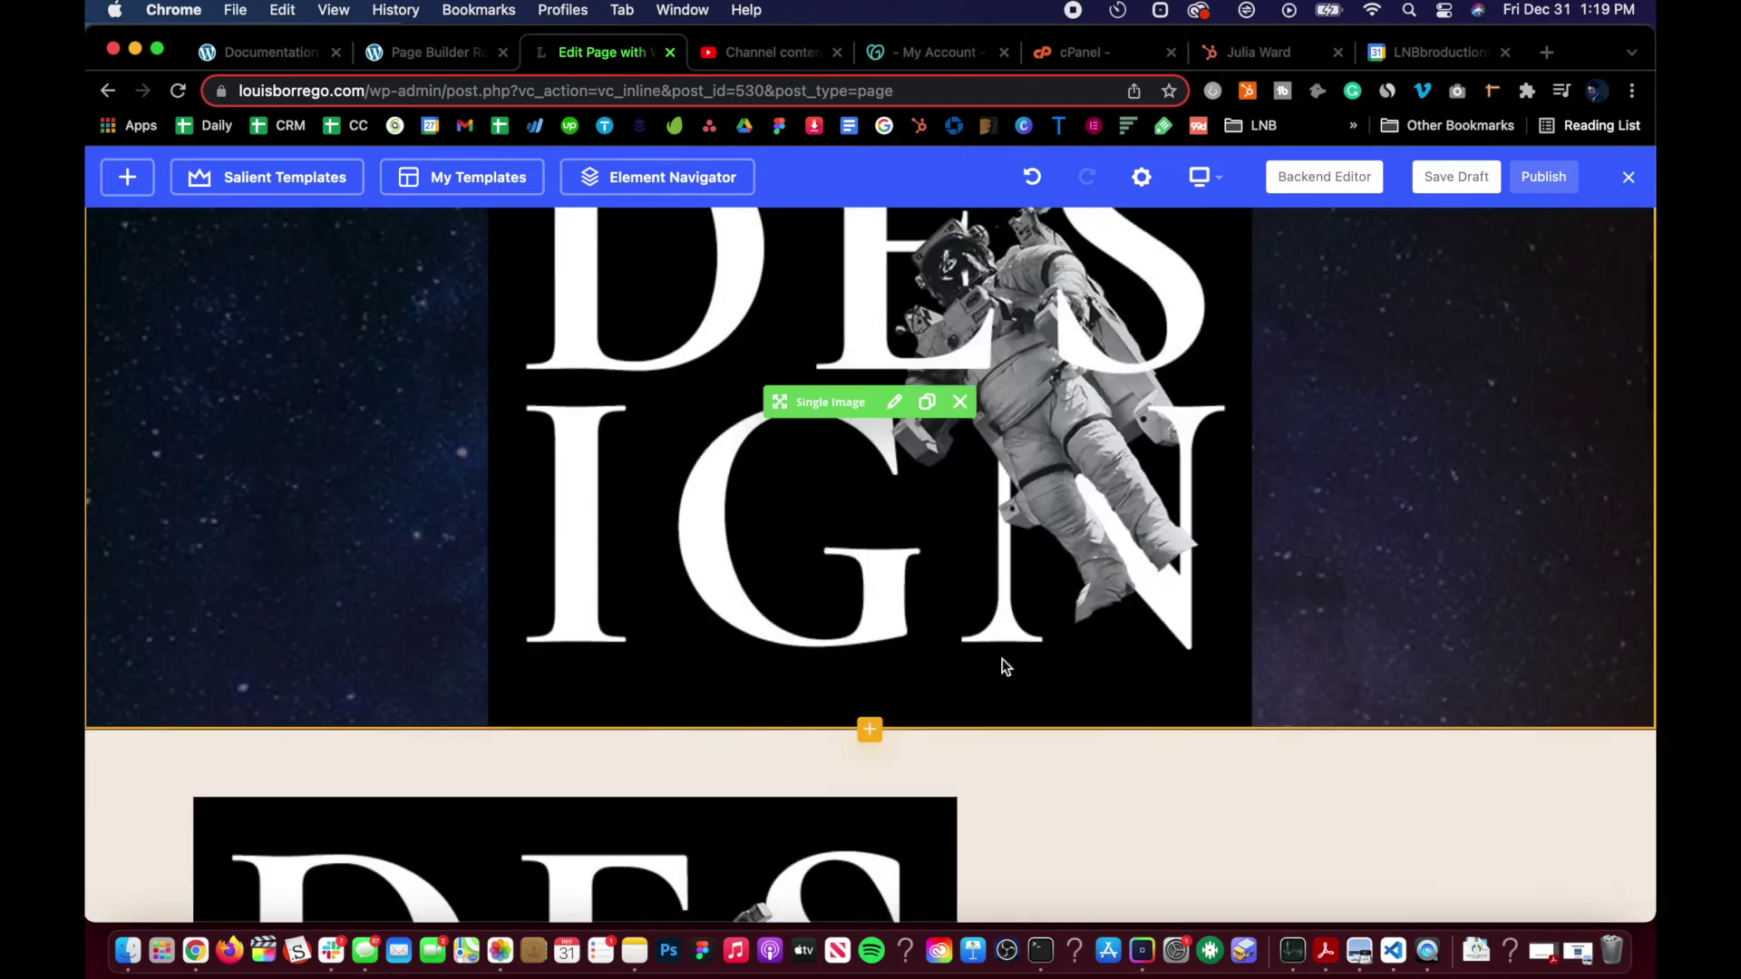
pyautogui.scroll(2, 660, 620)
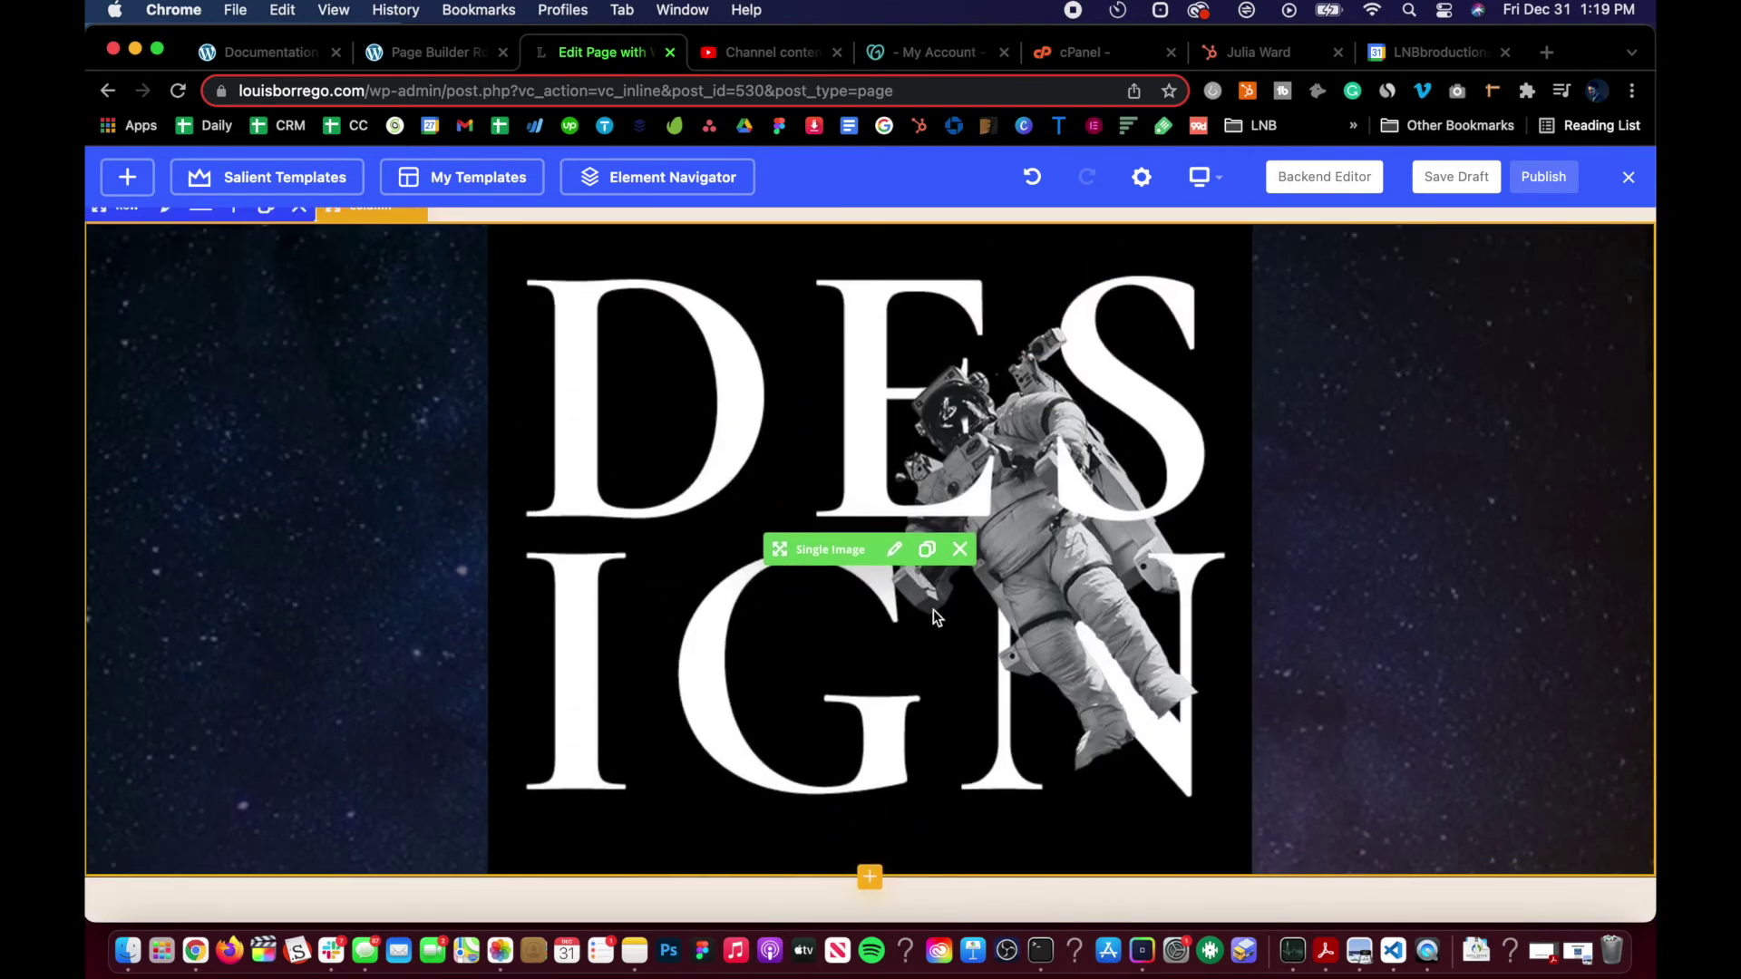
pyautogui.scroll(-5, 555, 746)
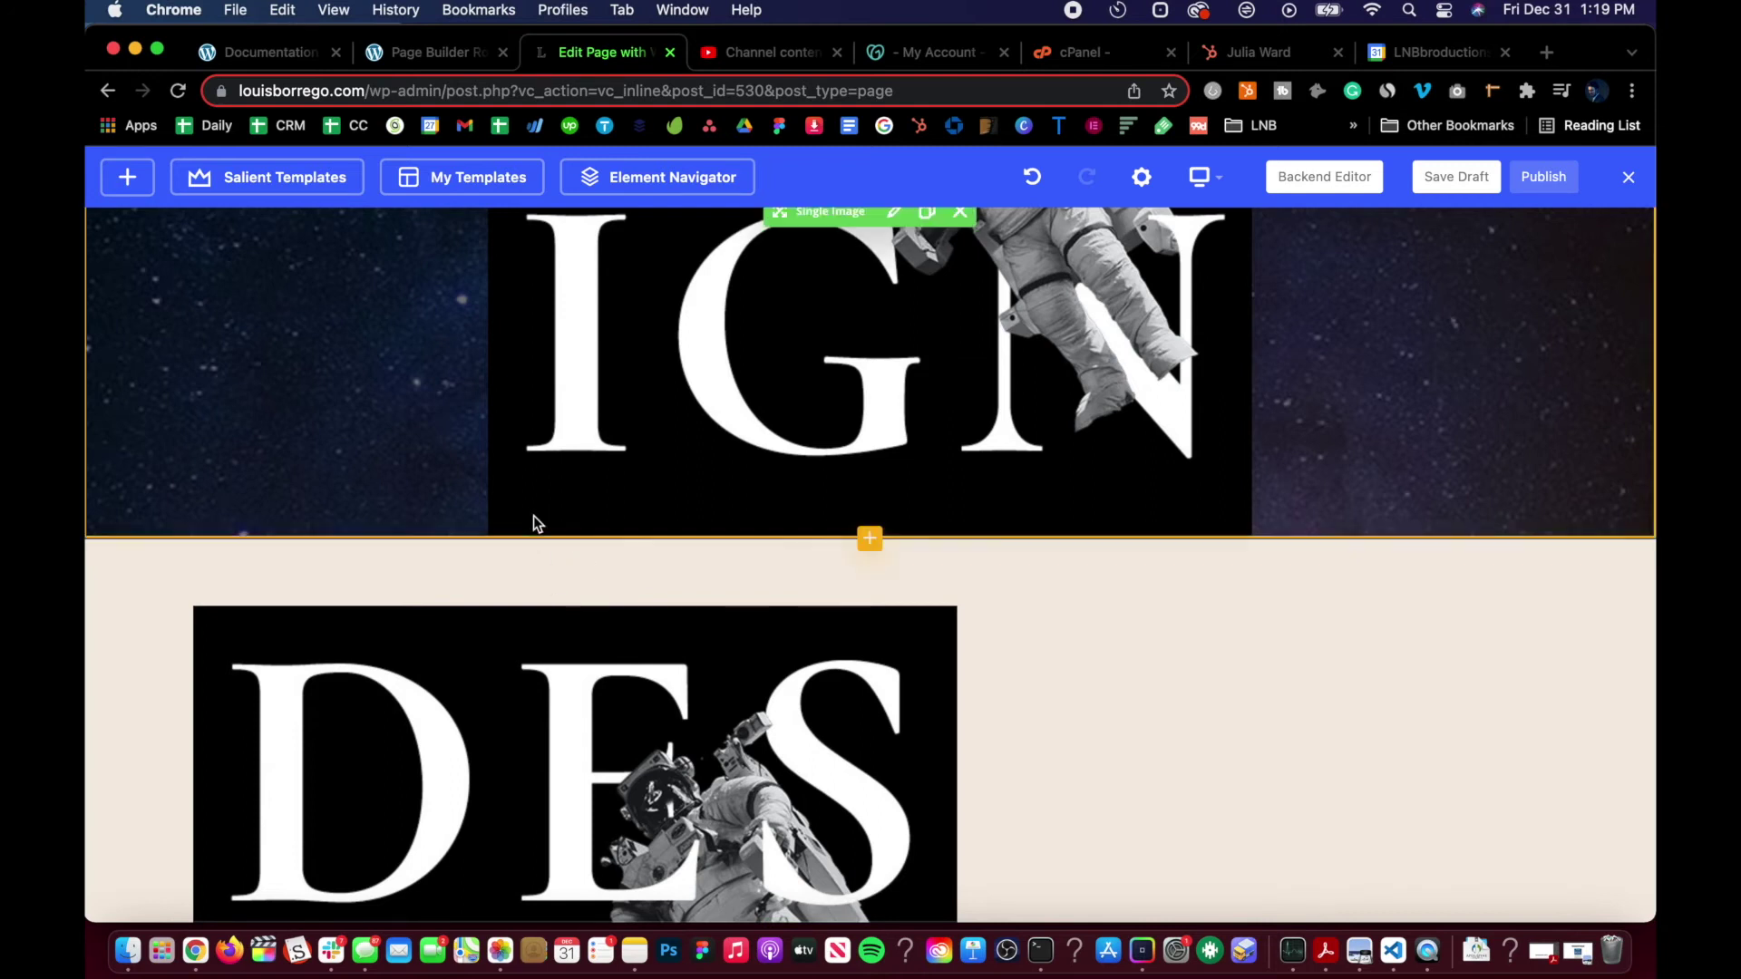
pyautogui.scroll(5, 533, 516)
pyautogui.scroll(-5, 466, 644)
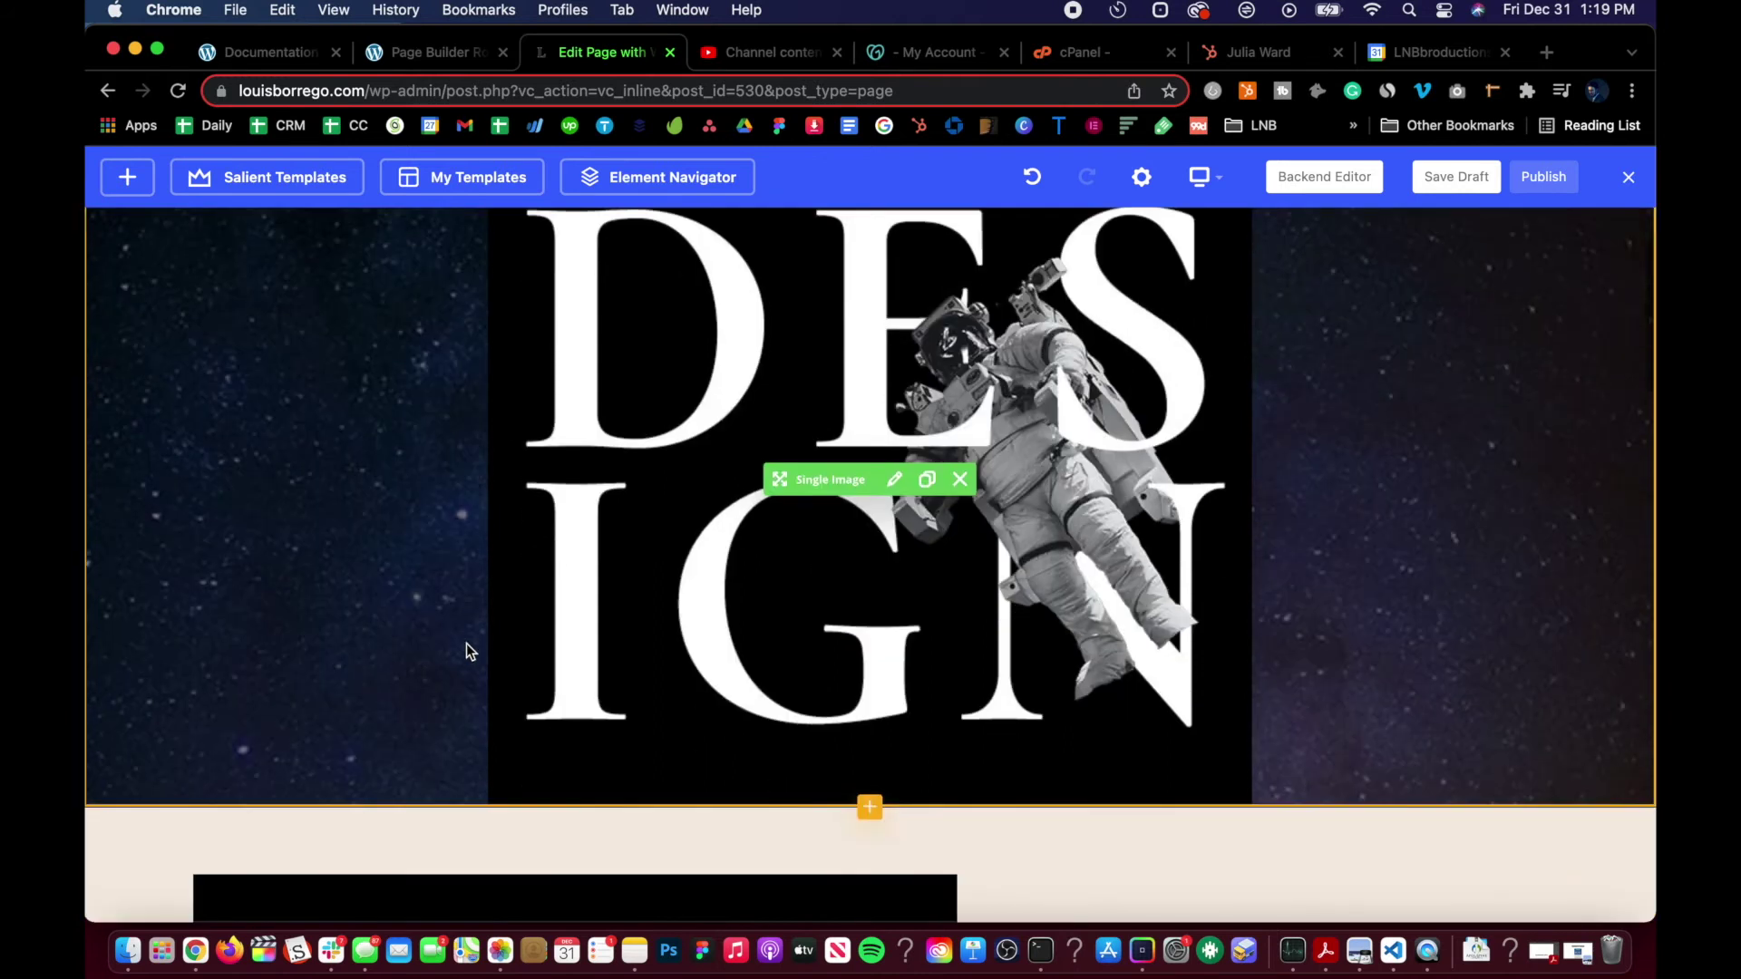
pyautogui.scroll(4, 716, 487)
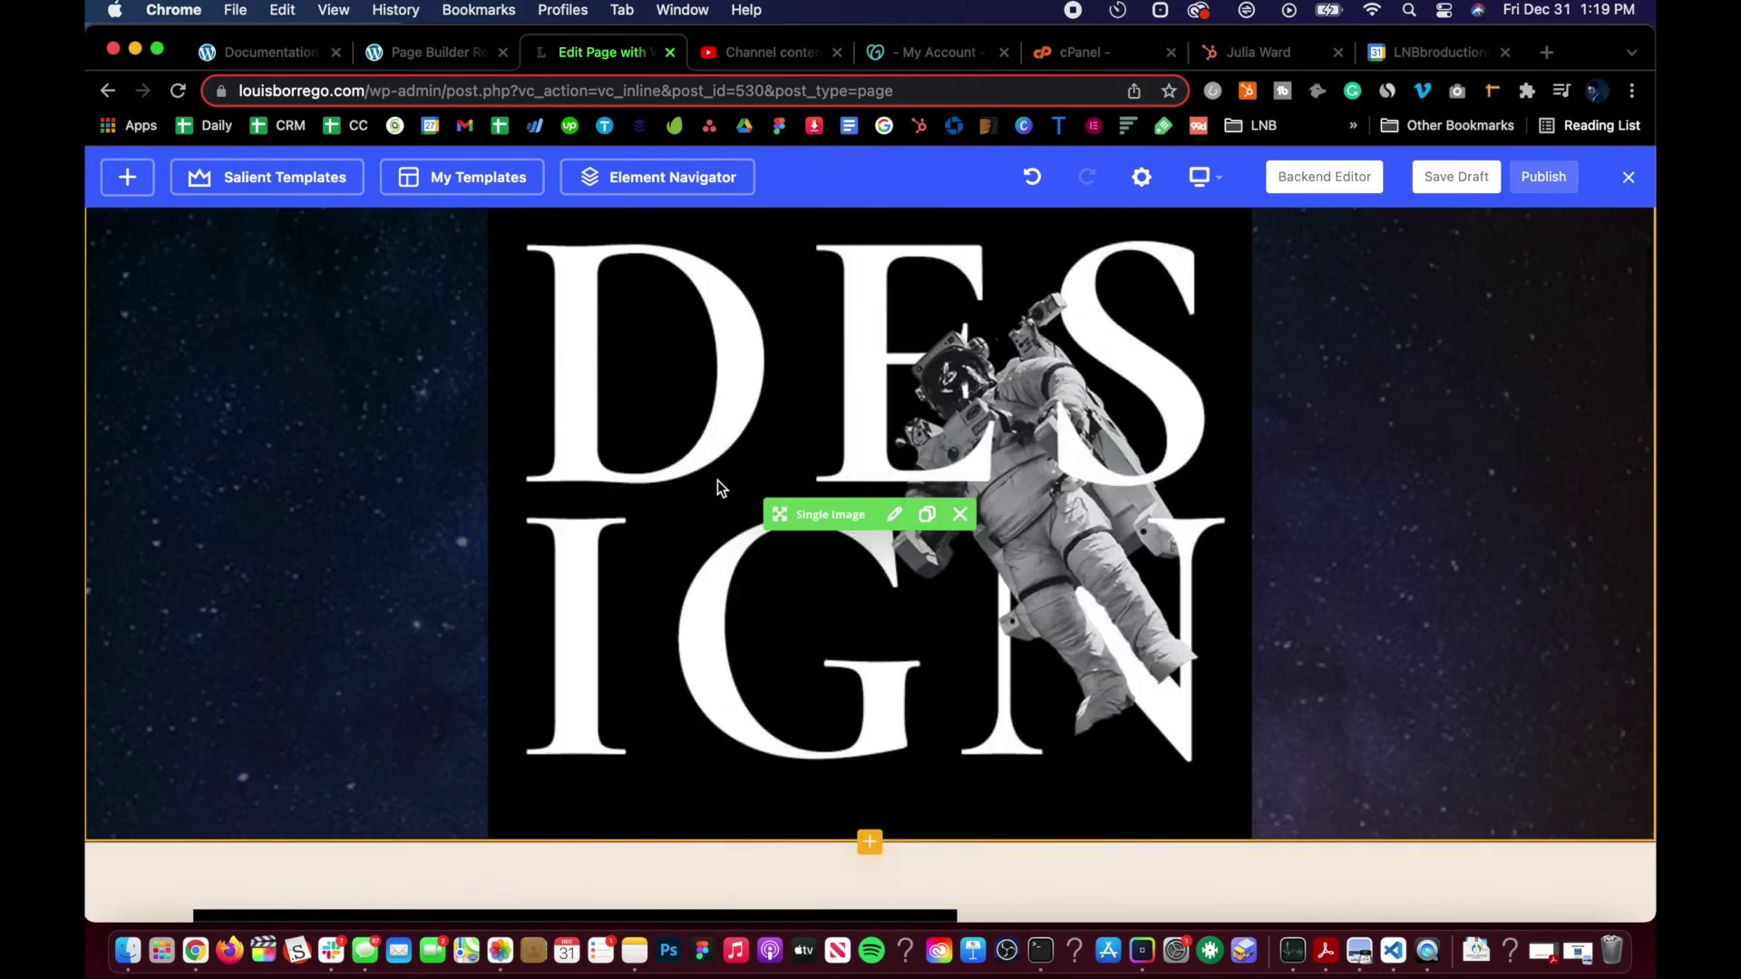
pyautogui.scroll(-2, 718, 488)
pyautogui.scroll(4, 719, 488)
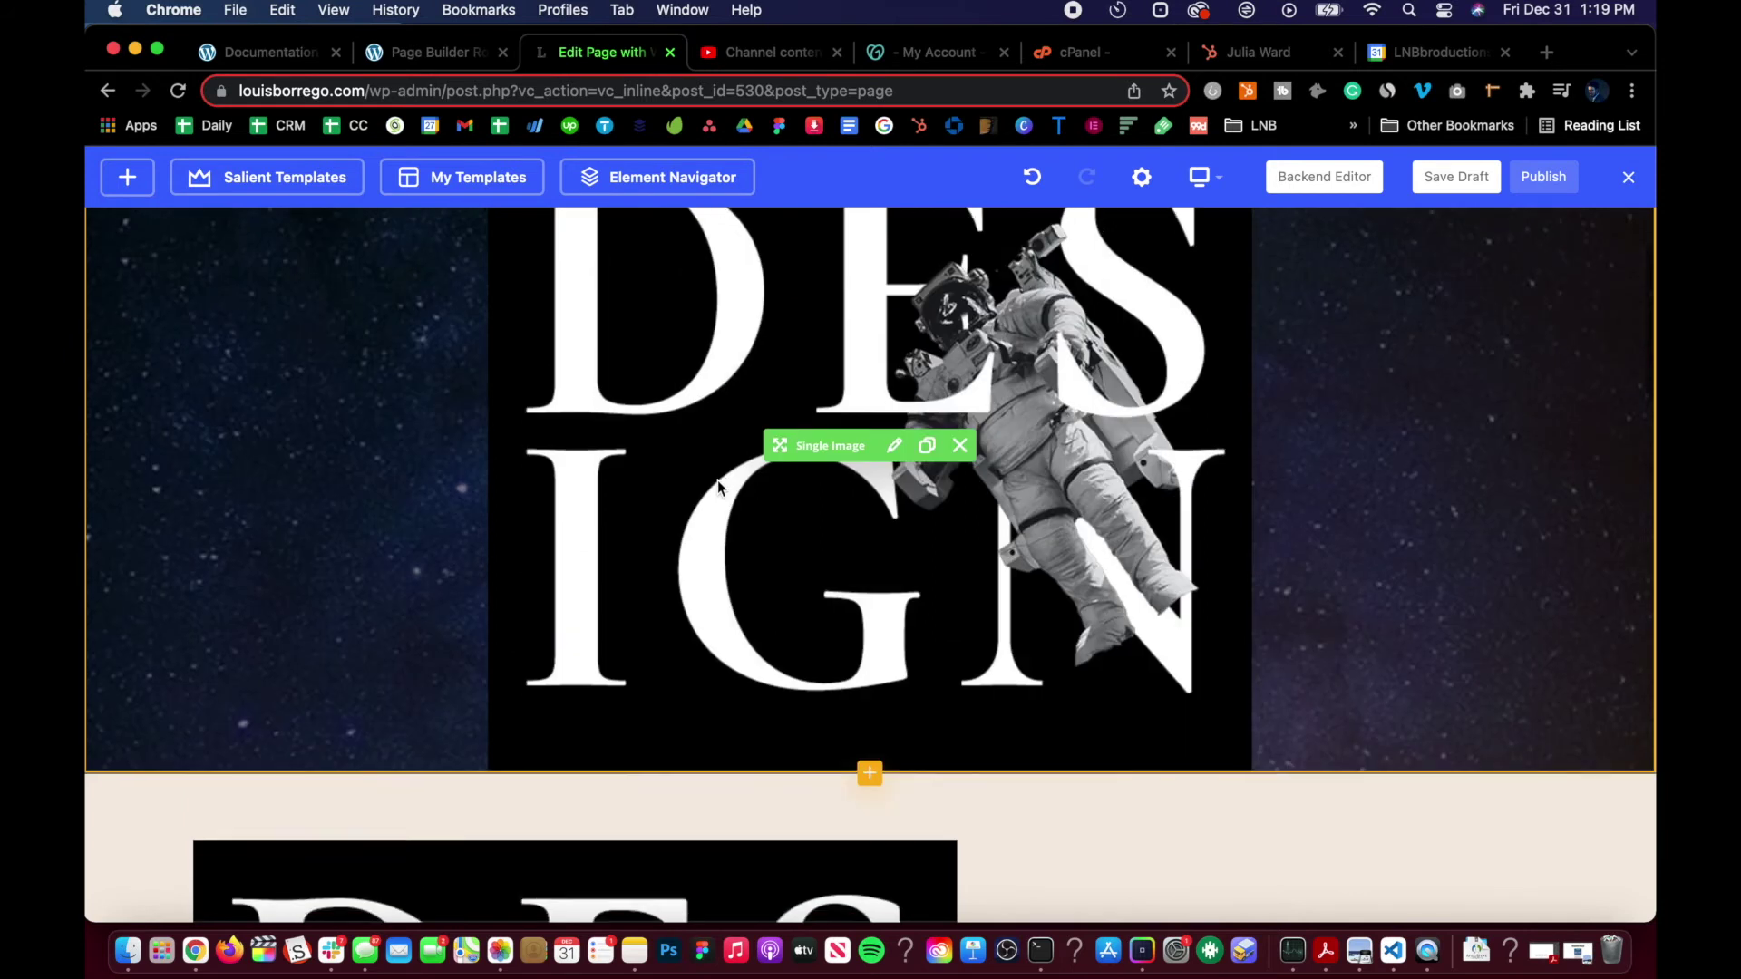
pyautogui.scroll(-5, 718, 488)
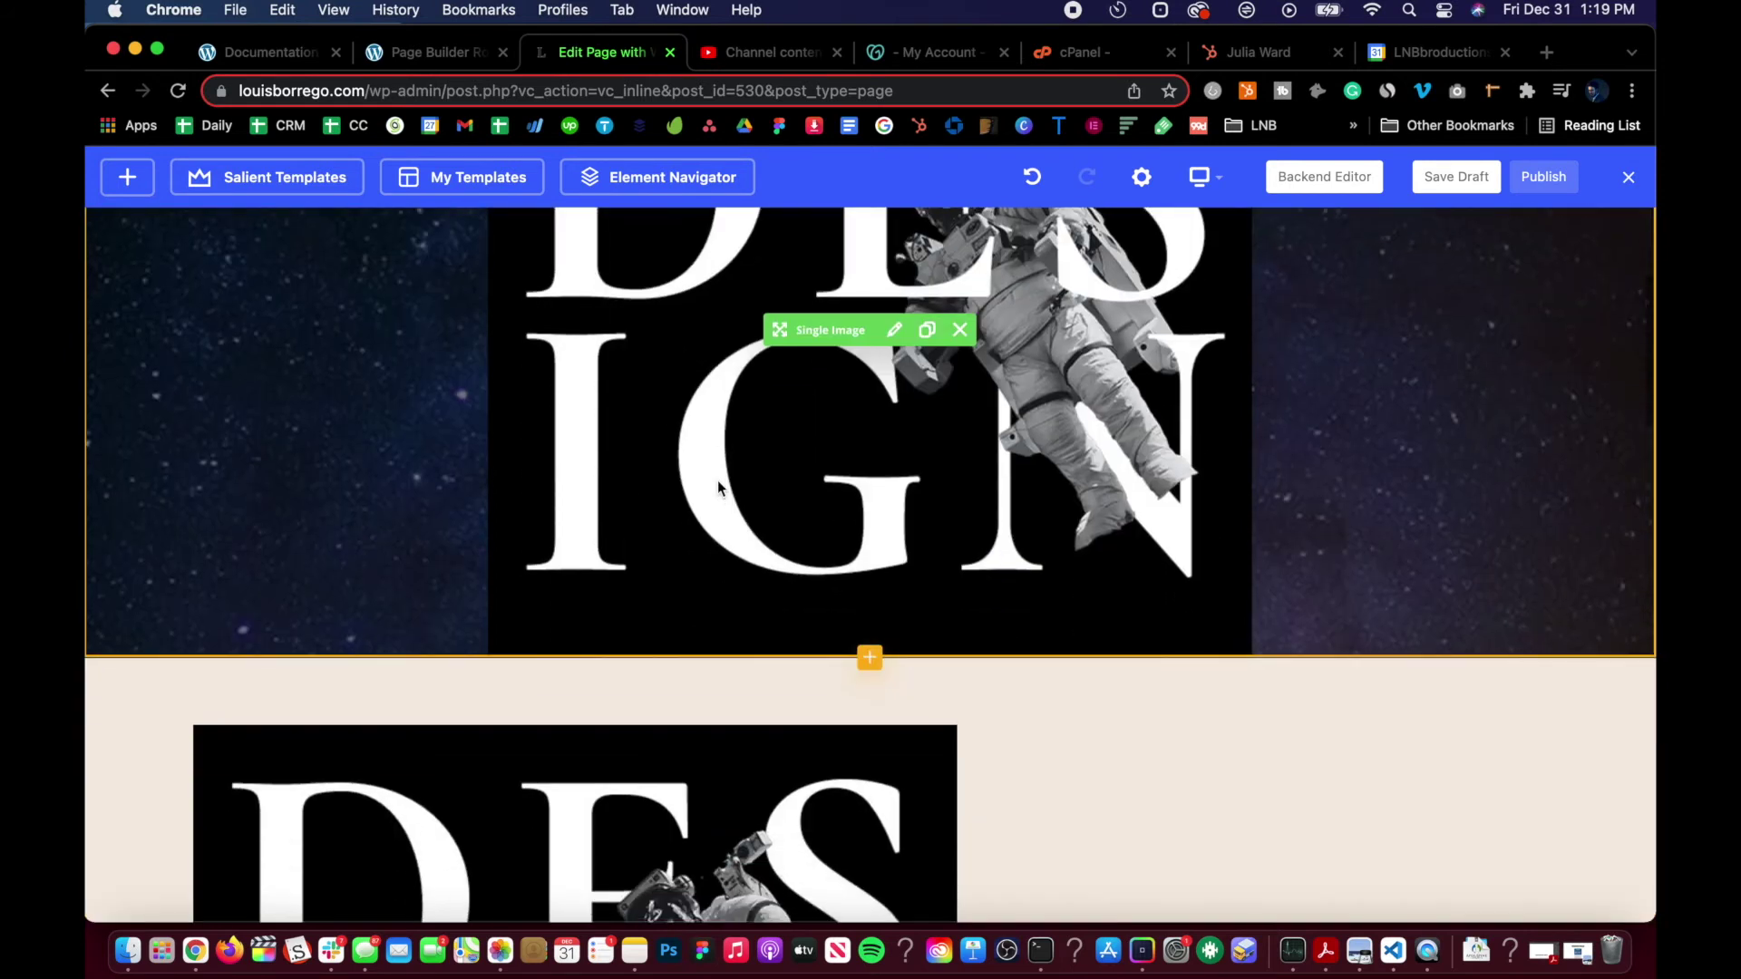
pyautogui.scroll(3, 309, 423)
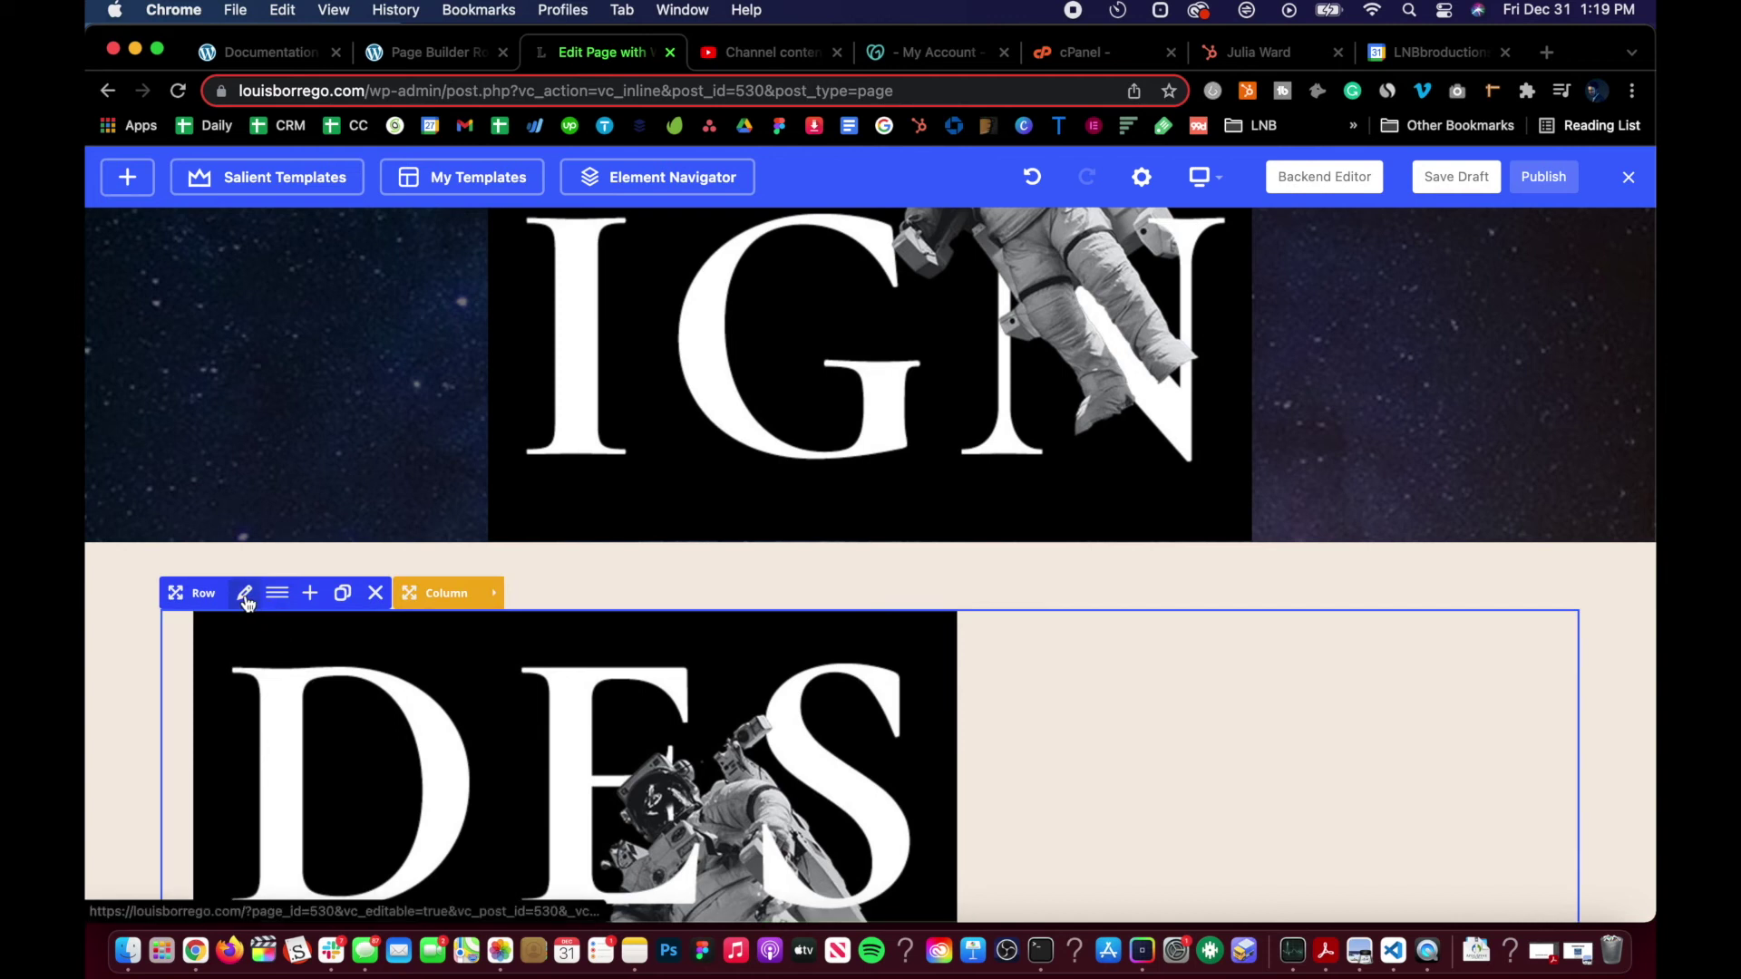
# - Clear the lower image row's top margin, set its top padding to 3%, then save and close the row settings
pyautogui.click(245, 595)
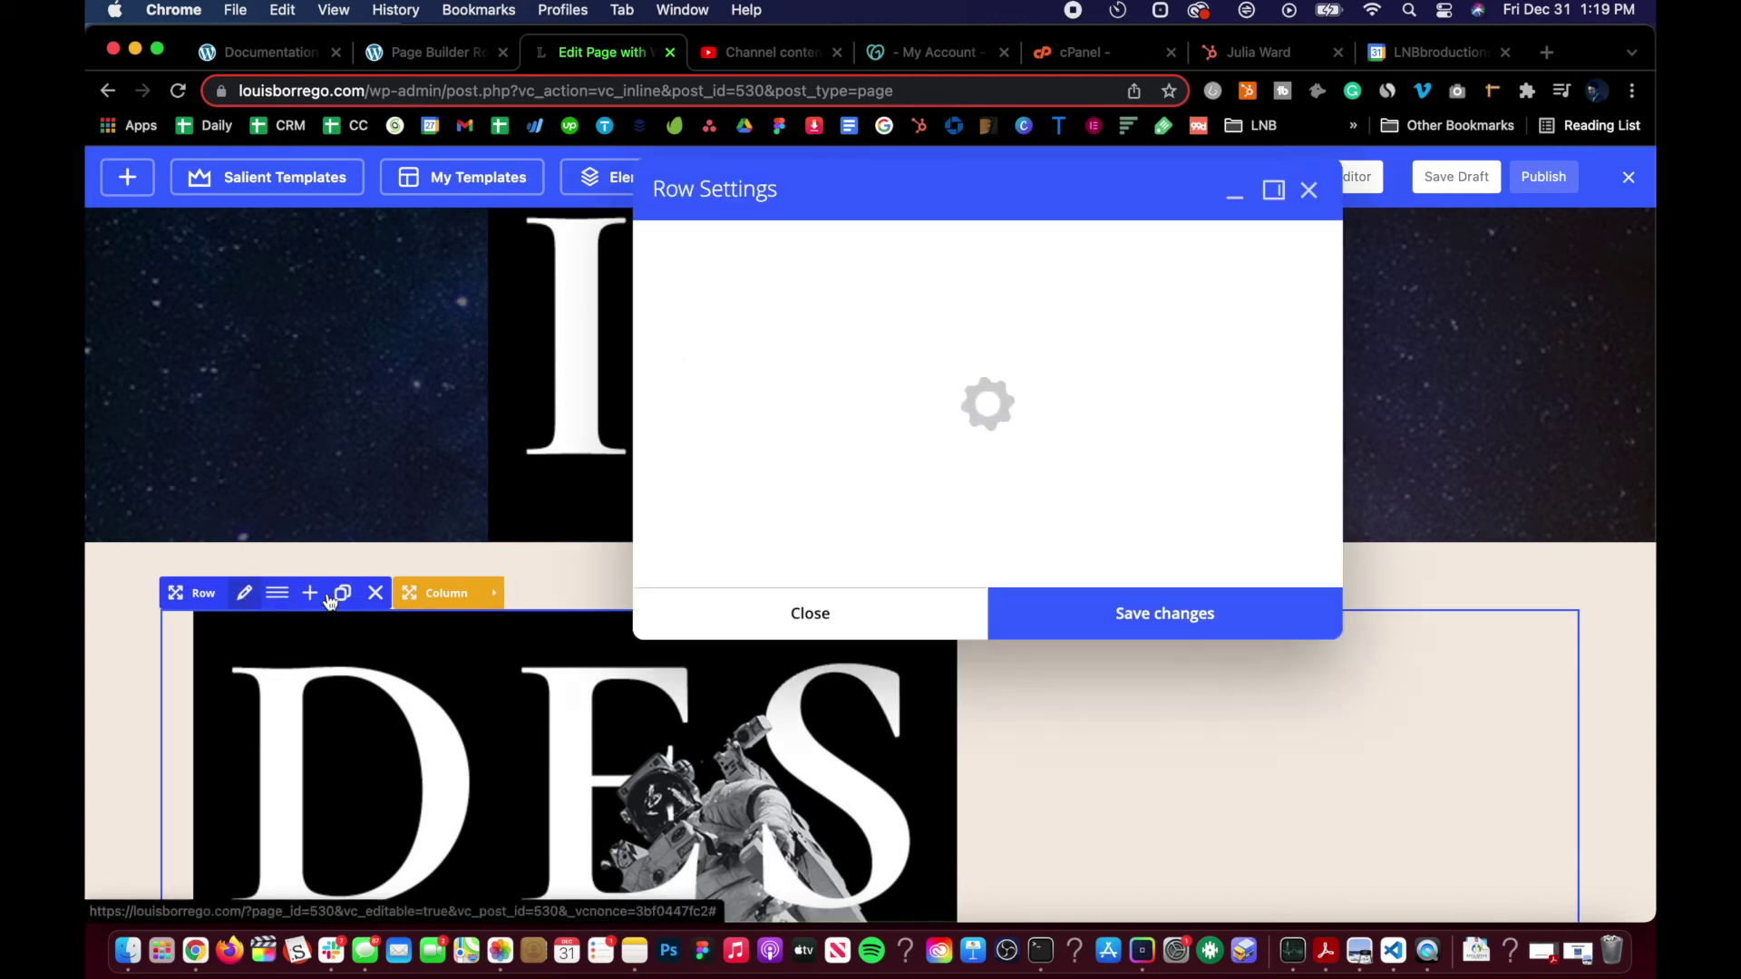
pyautogui.scroll(-10, 782, 573)
pyautogui.scroll(-1, 784, 575)
pyautogui.click(722, 500)
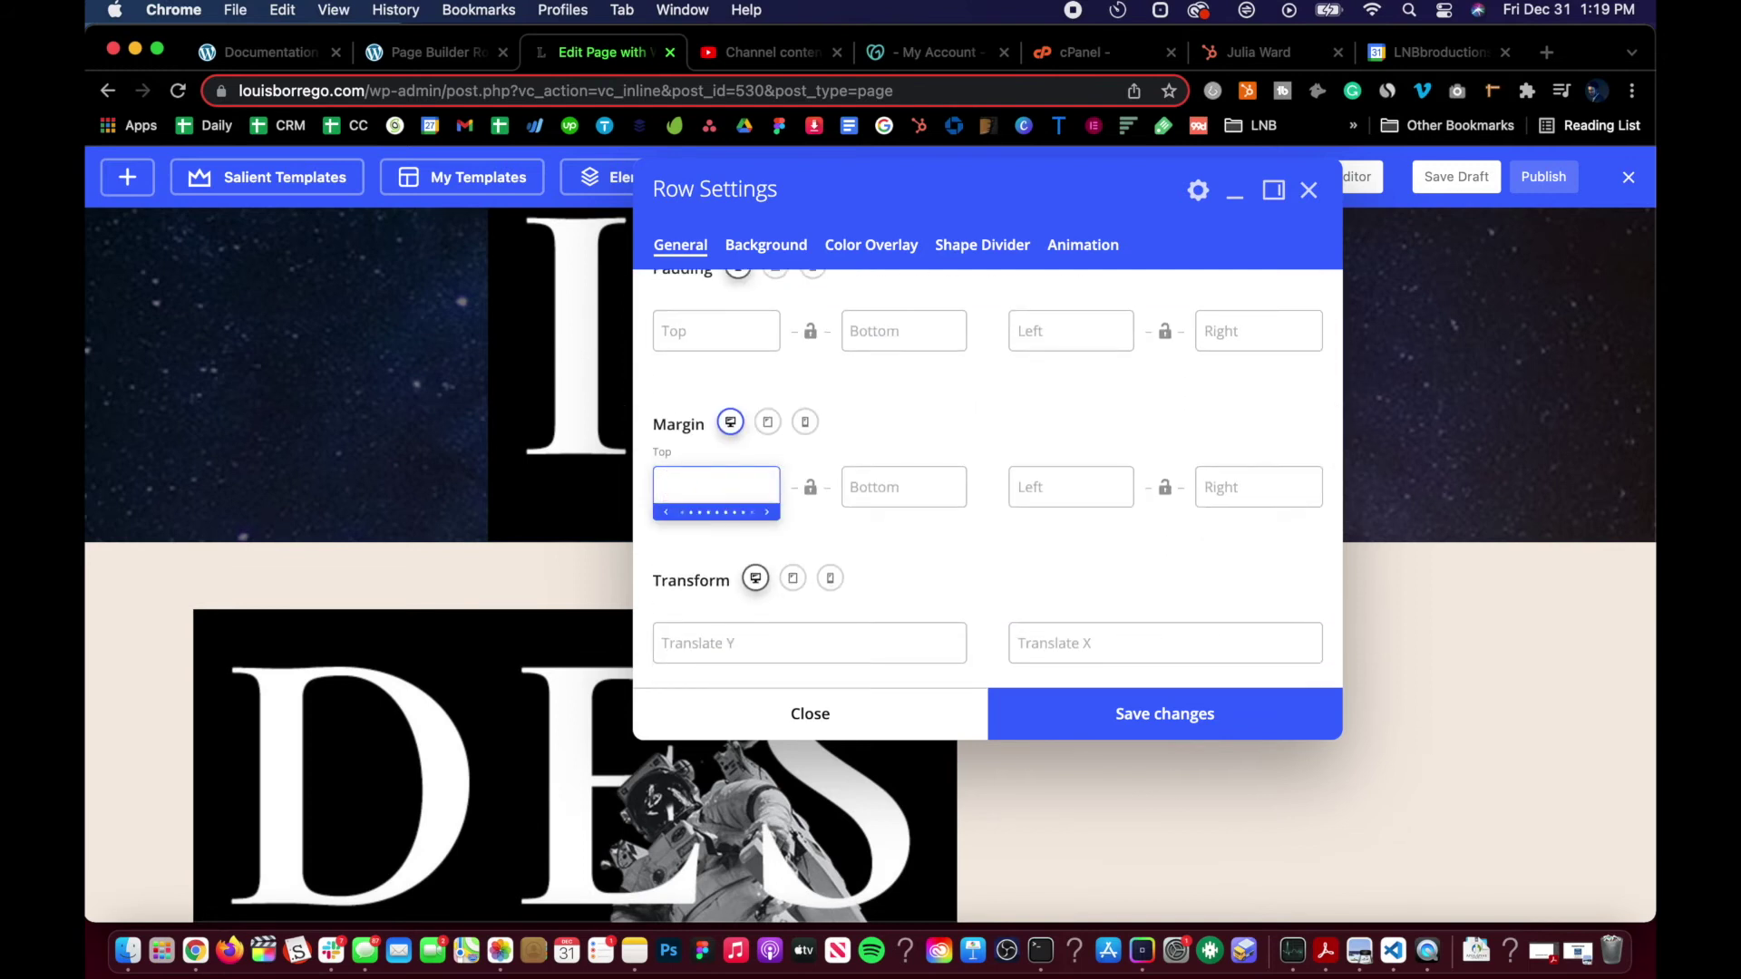
pyautogui.scroll(3, 668, 362)
pyautogui.click(705, 403)
pyautogui.write('0')
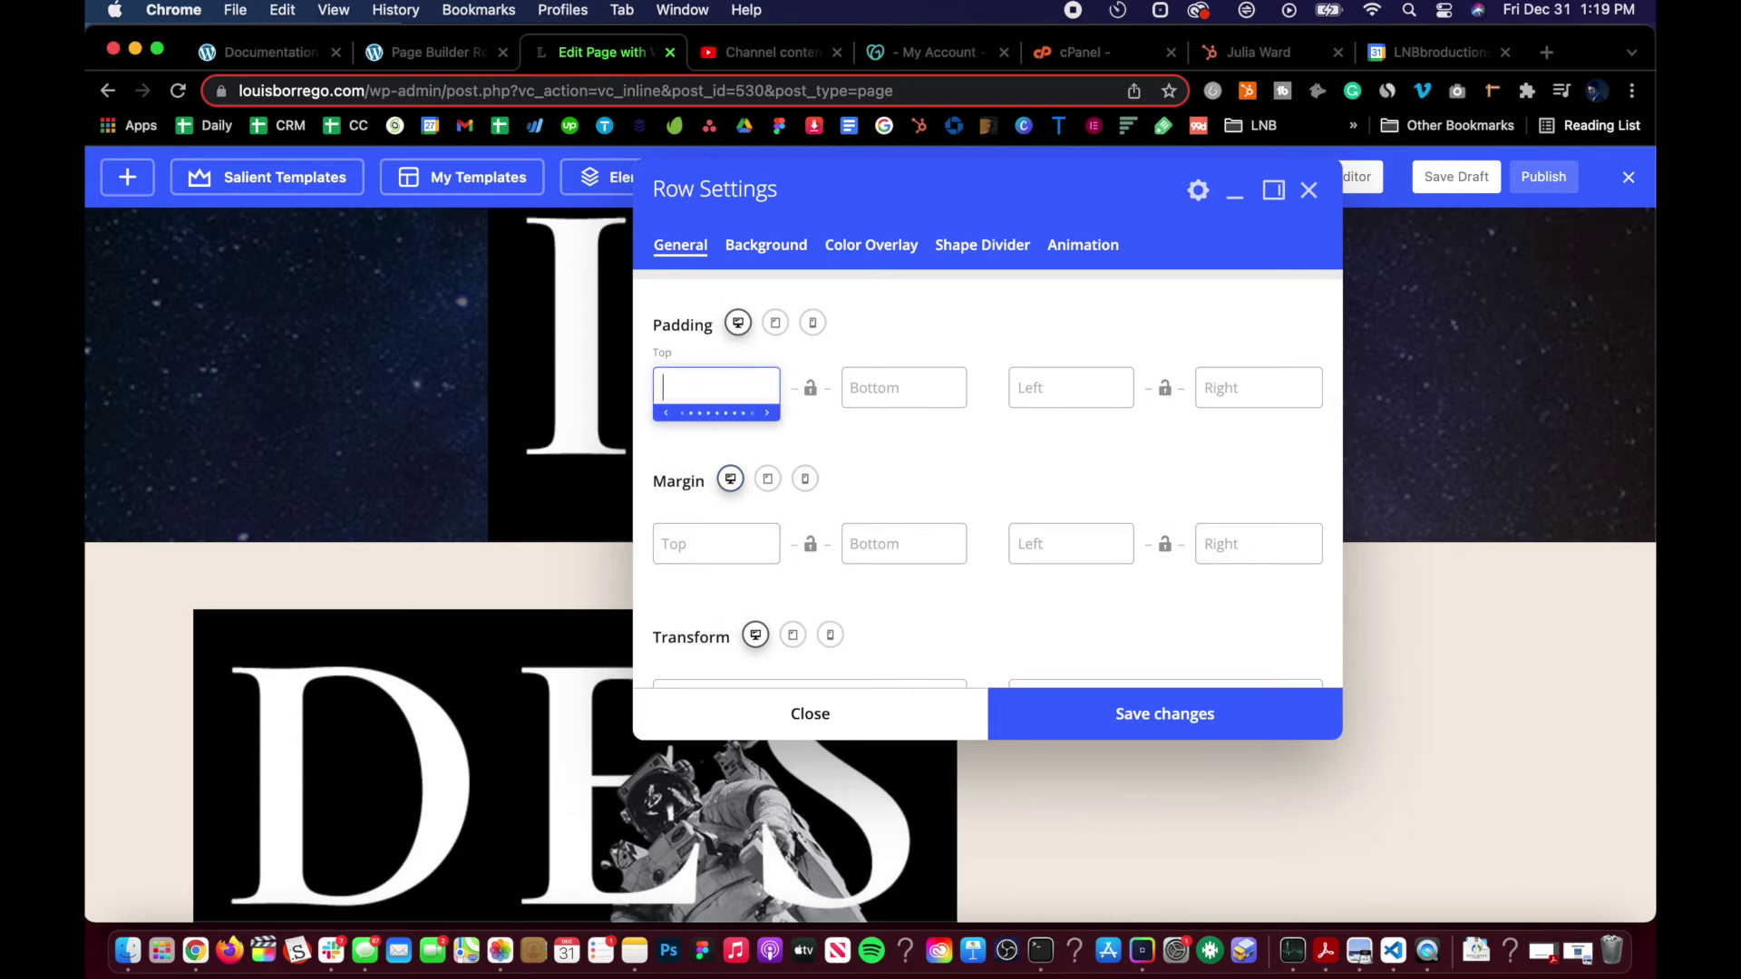
pyautogui.click(1079, 722)
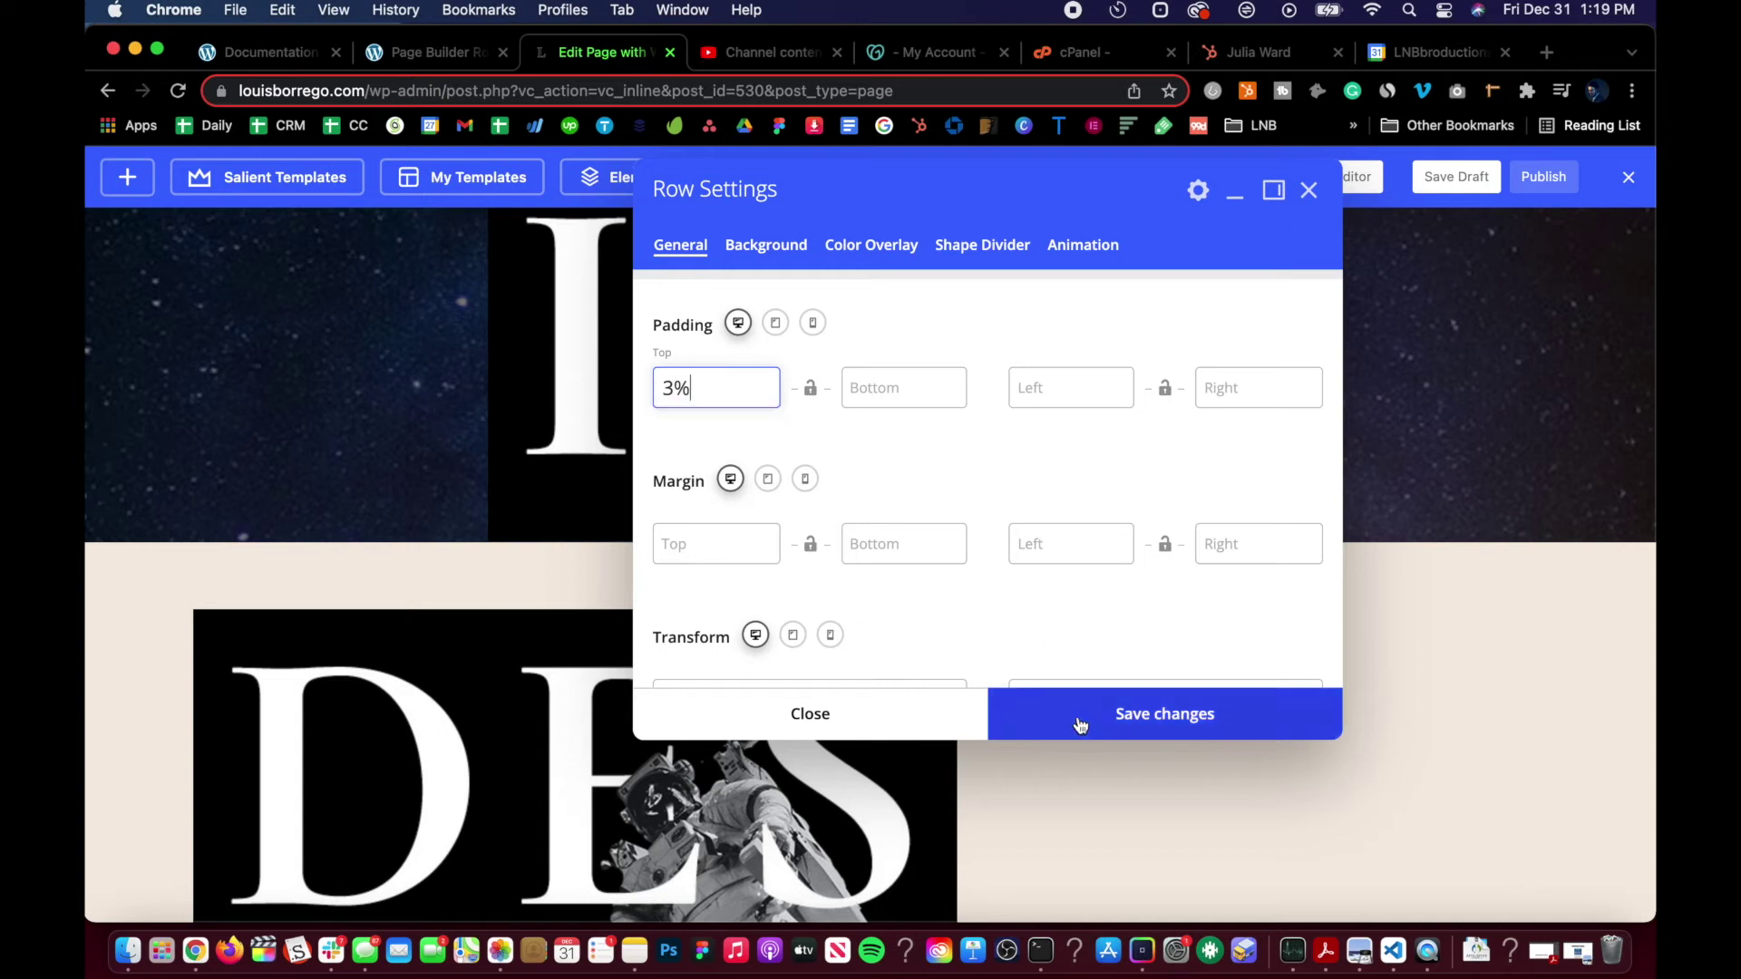
pyautogui.click(907, 721)
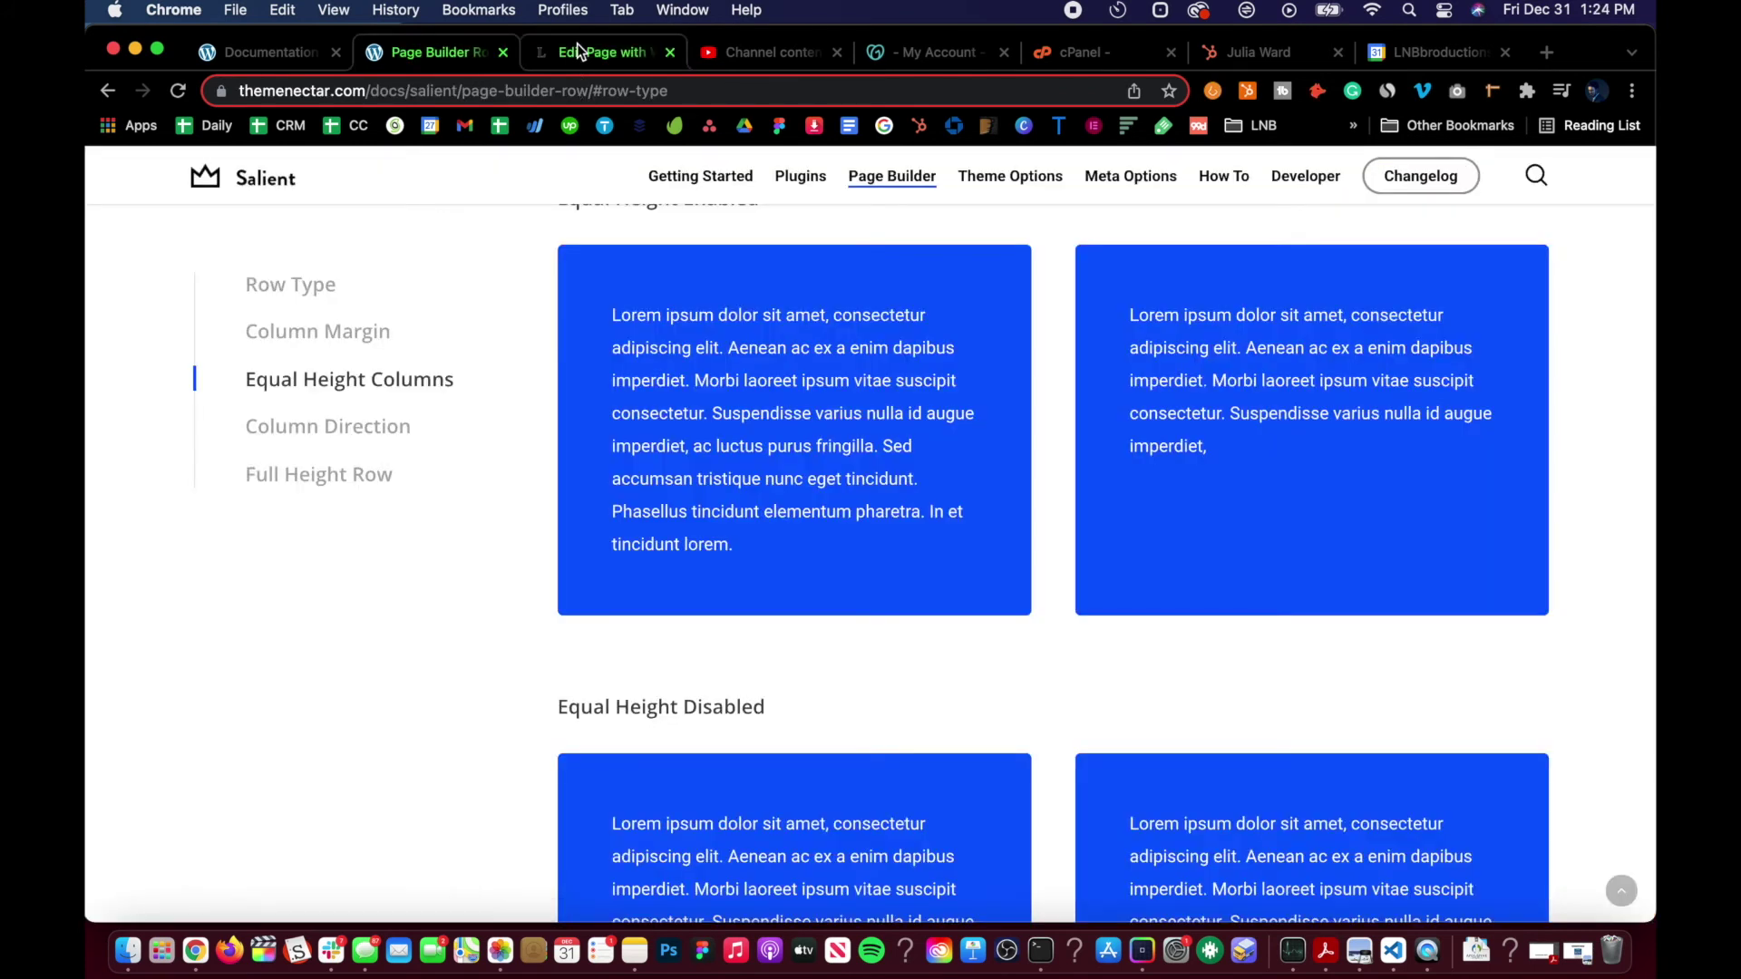
# - Review the Equal Height section of the Salient row documentation, comparing the enabled and disabled column examples
pyautogui.click(577, 47)
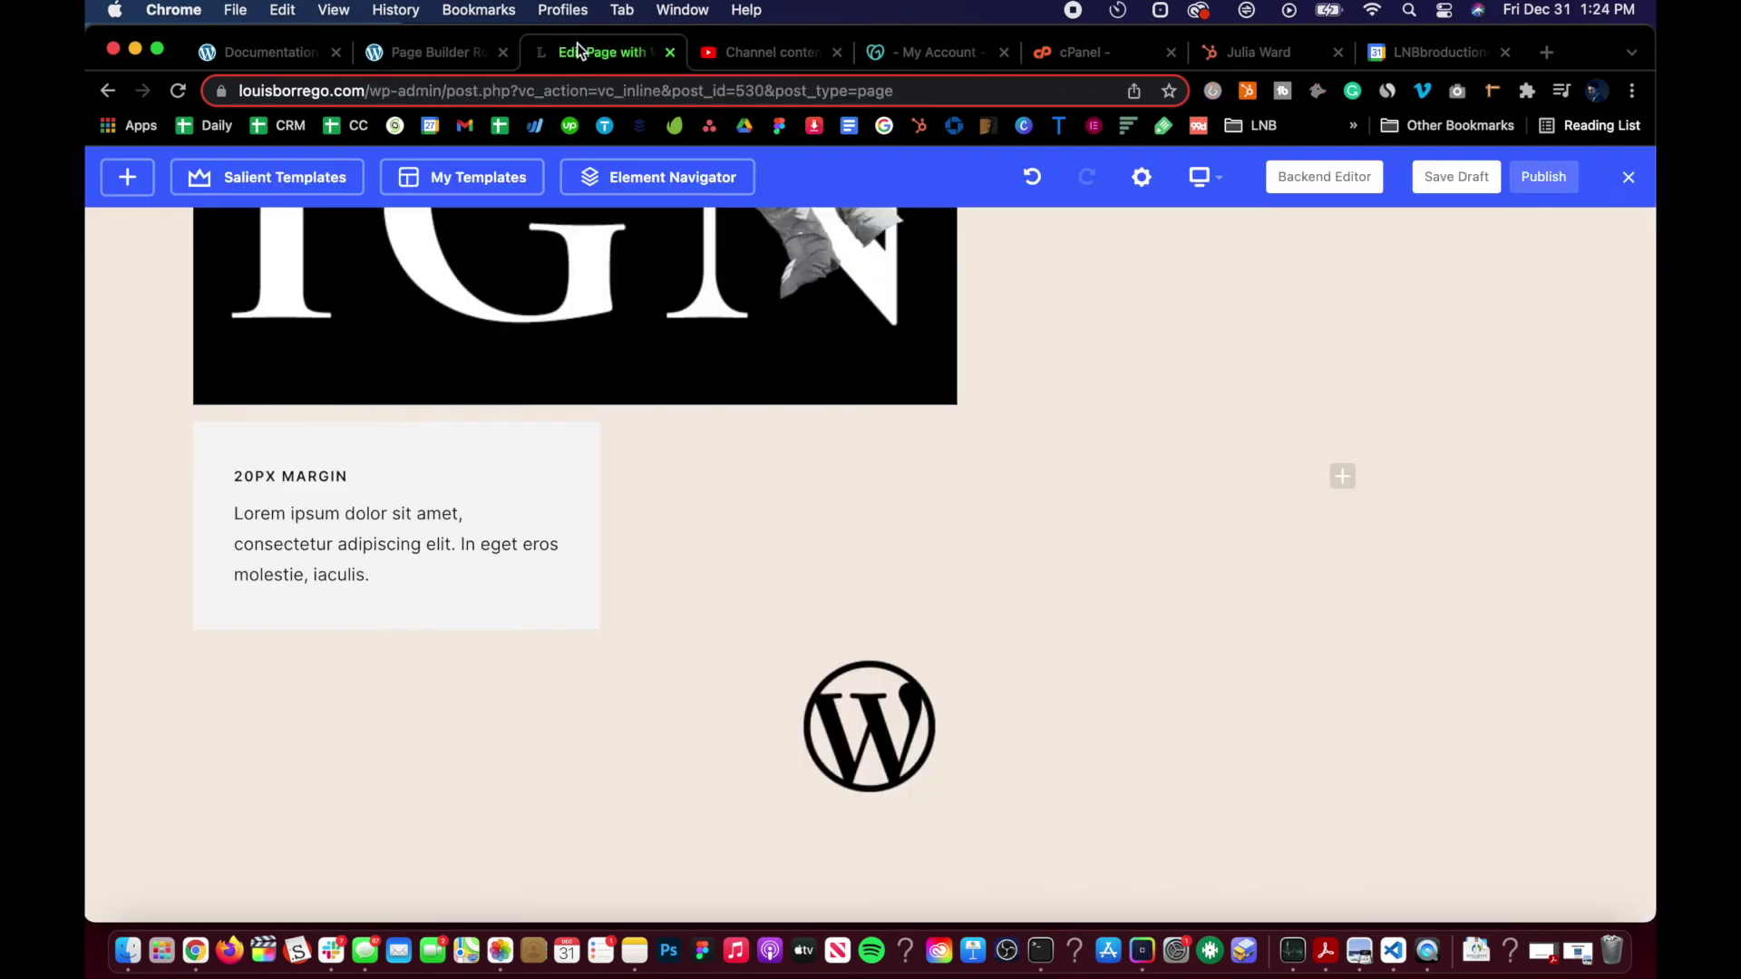
pyautogui.click(416, 47)
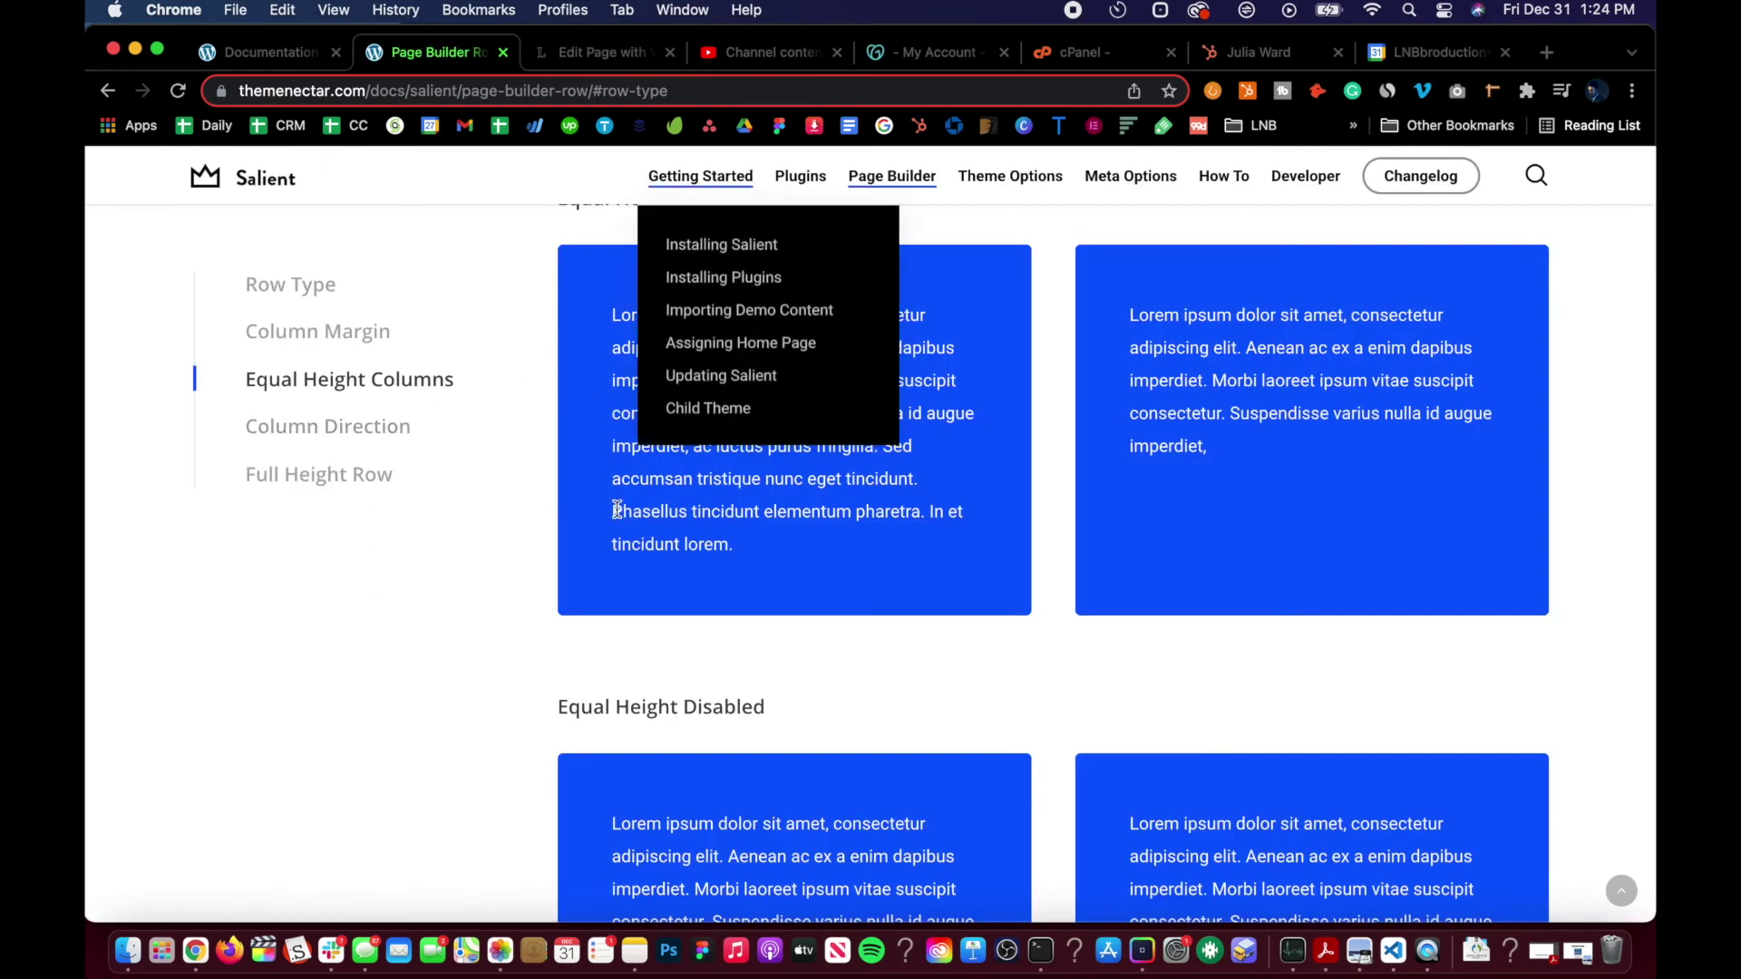
pyautogui.scroll(-4, 616, 508)
pyautogui.scroll(6, 615, 498)
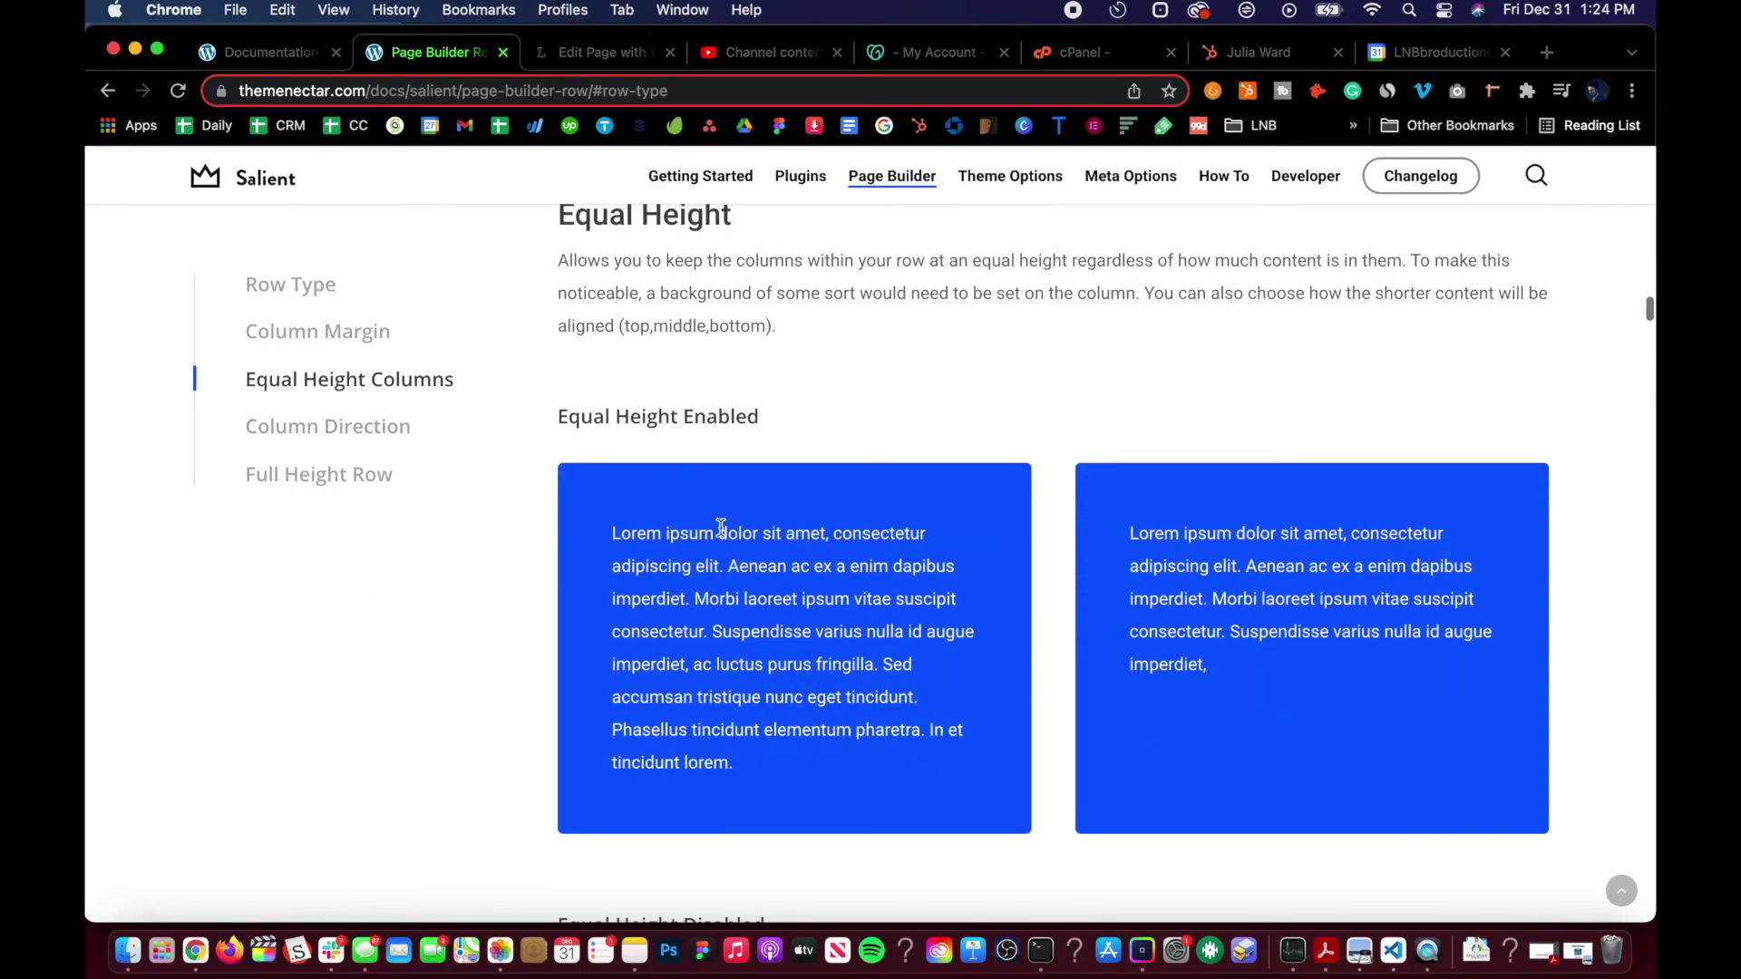
pyautogui.scroll(-5, 945, 564)
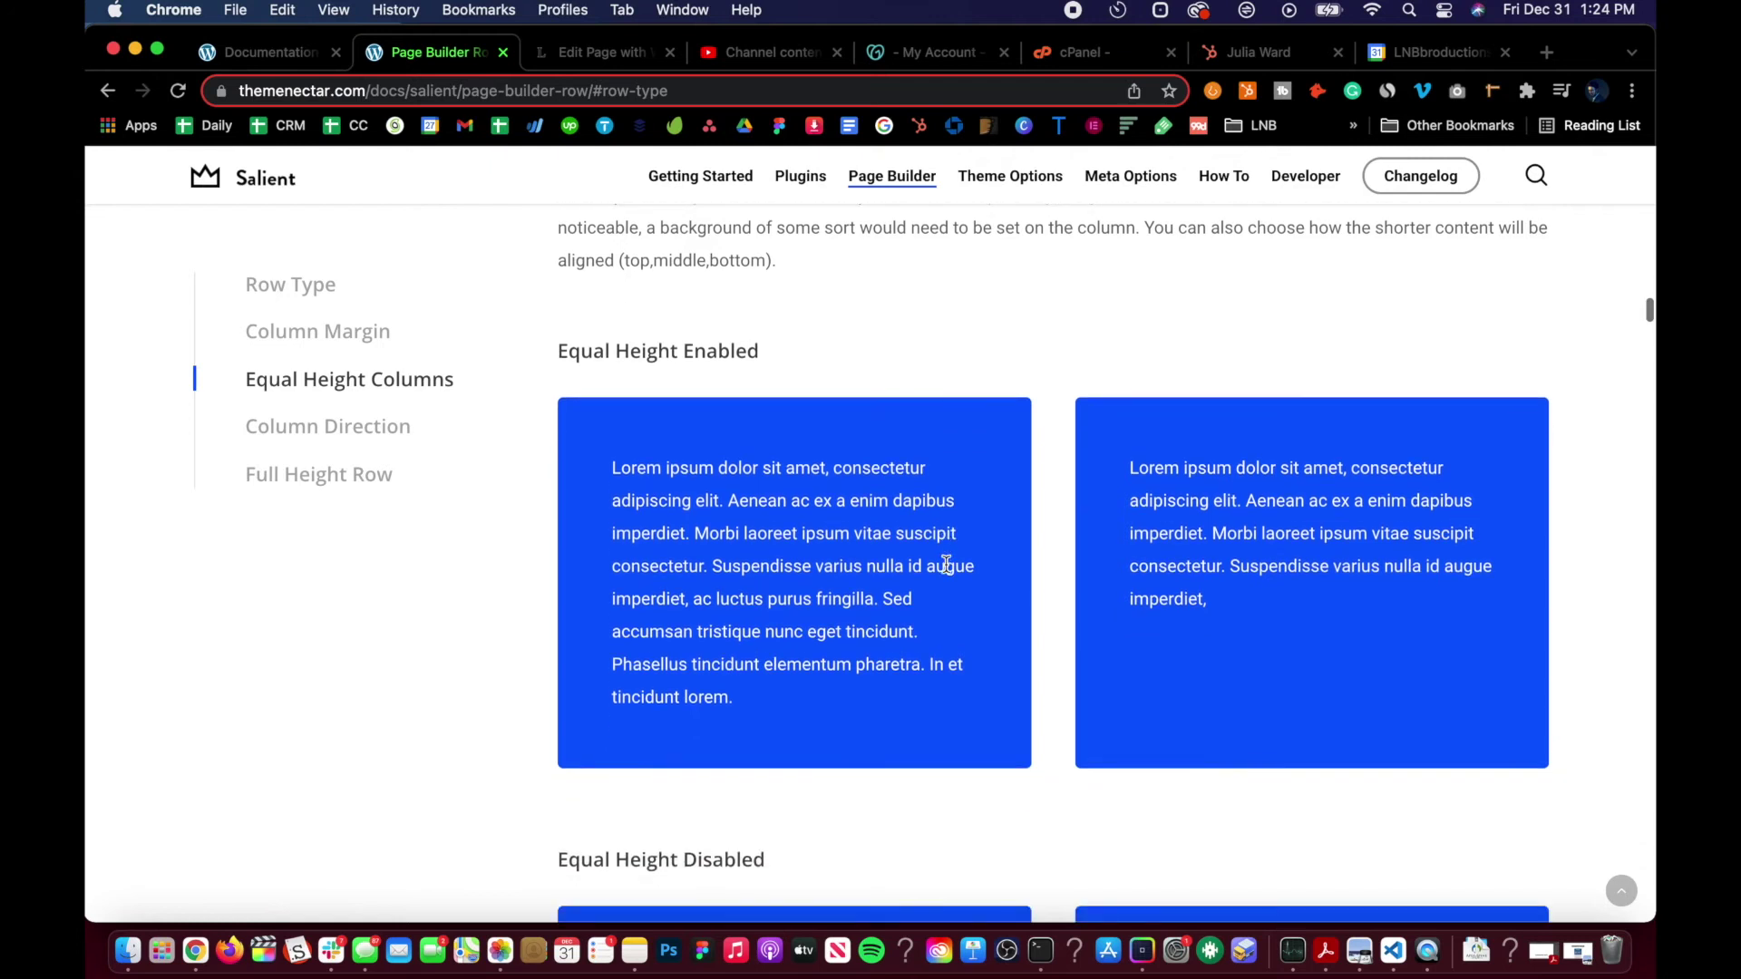
pyautogui.scroll(-4, 845, 656)
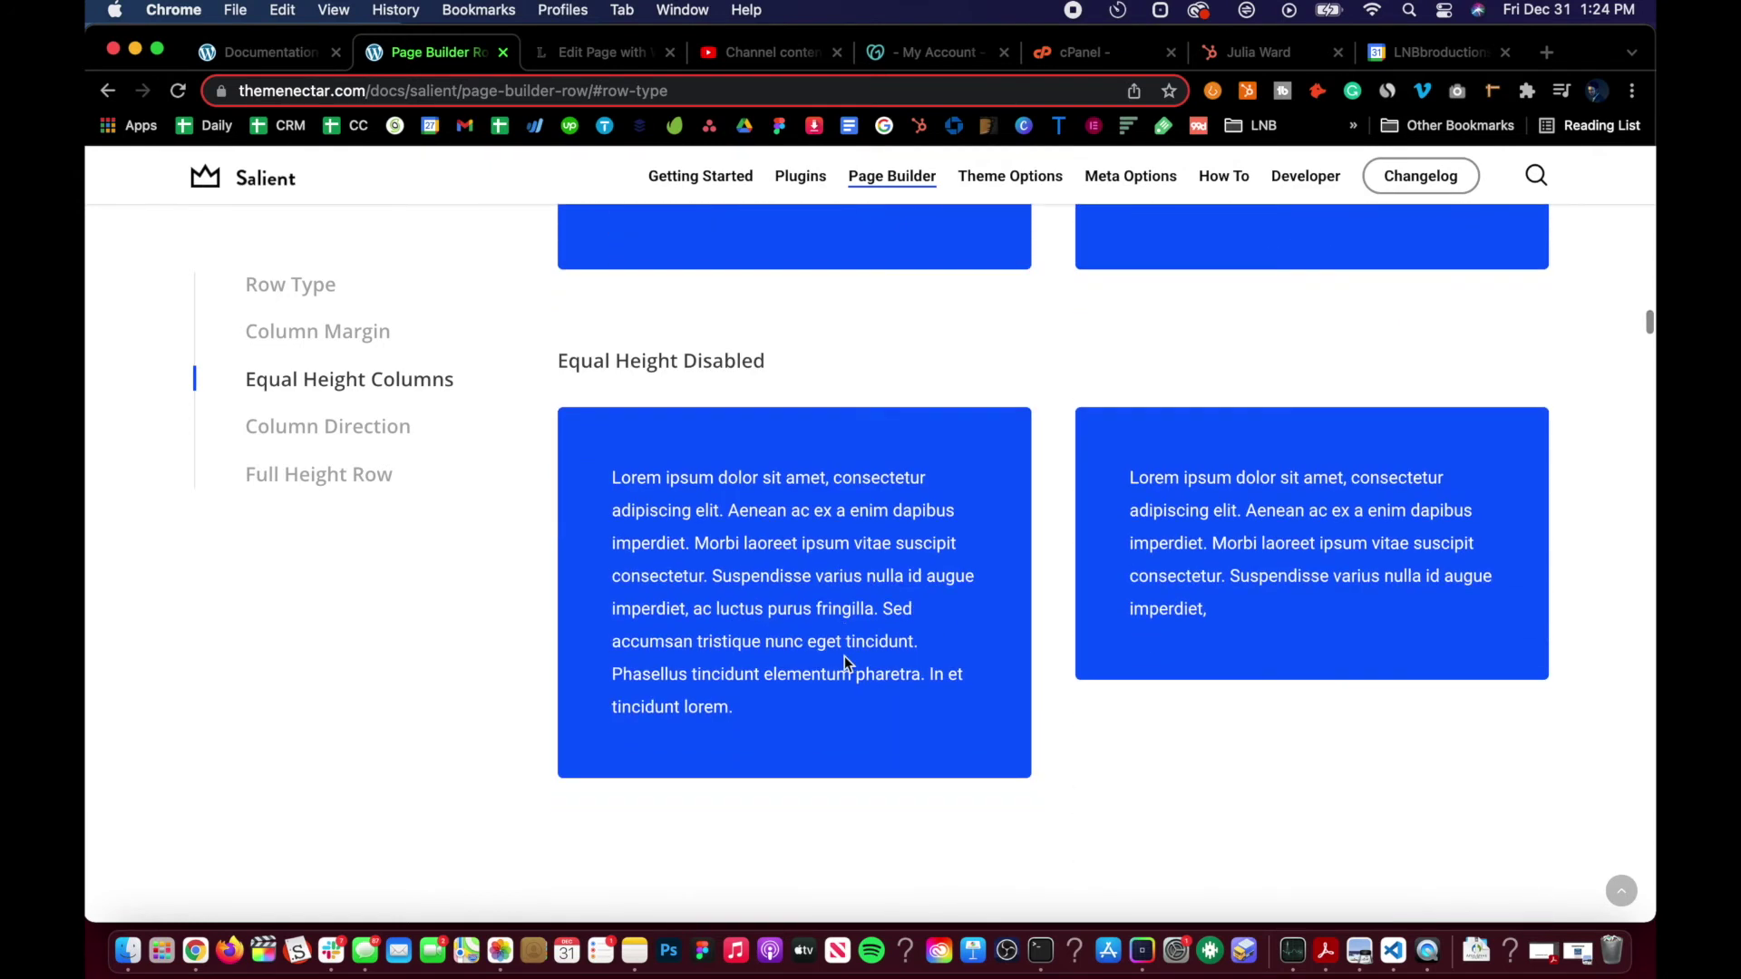
pyautogui.scroll(7, 846, 655)
pyautogui.scroll(-2, 845, 656)
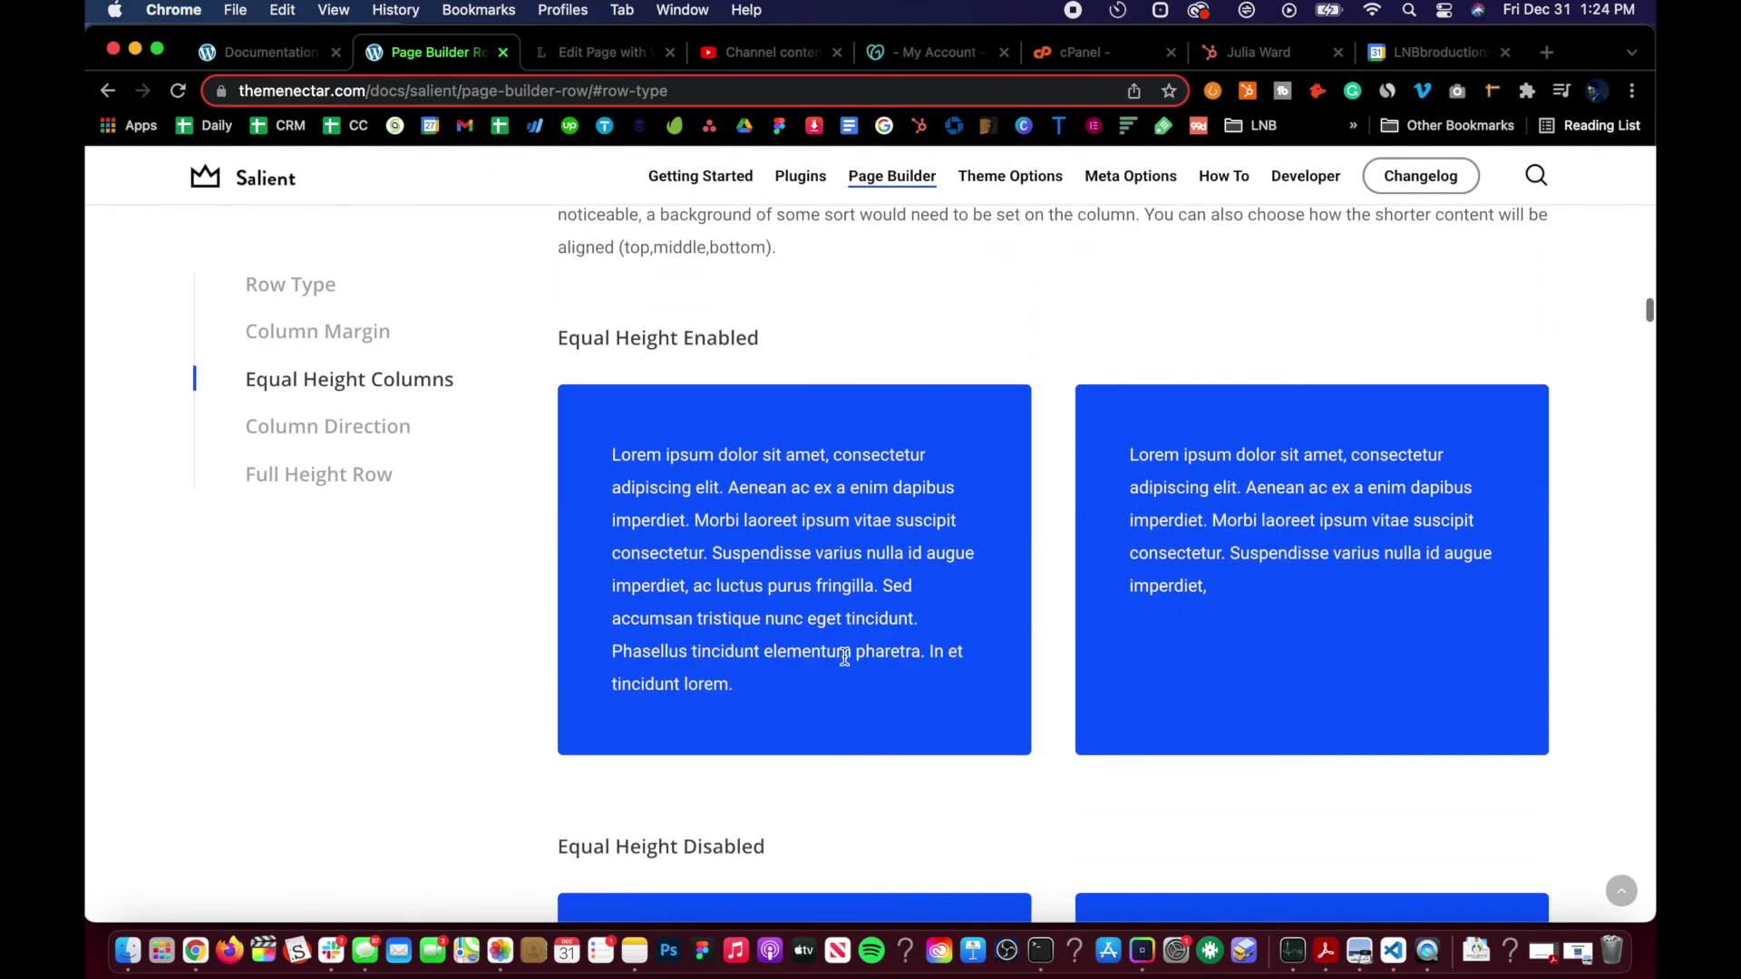
# - Back in the page editor, add a Text Block with its default text to the empty column beside the WordPress logo and save it
pyautogui.click(564, 58)
pyautogui.scroll(-2, 689, 635)
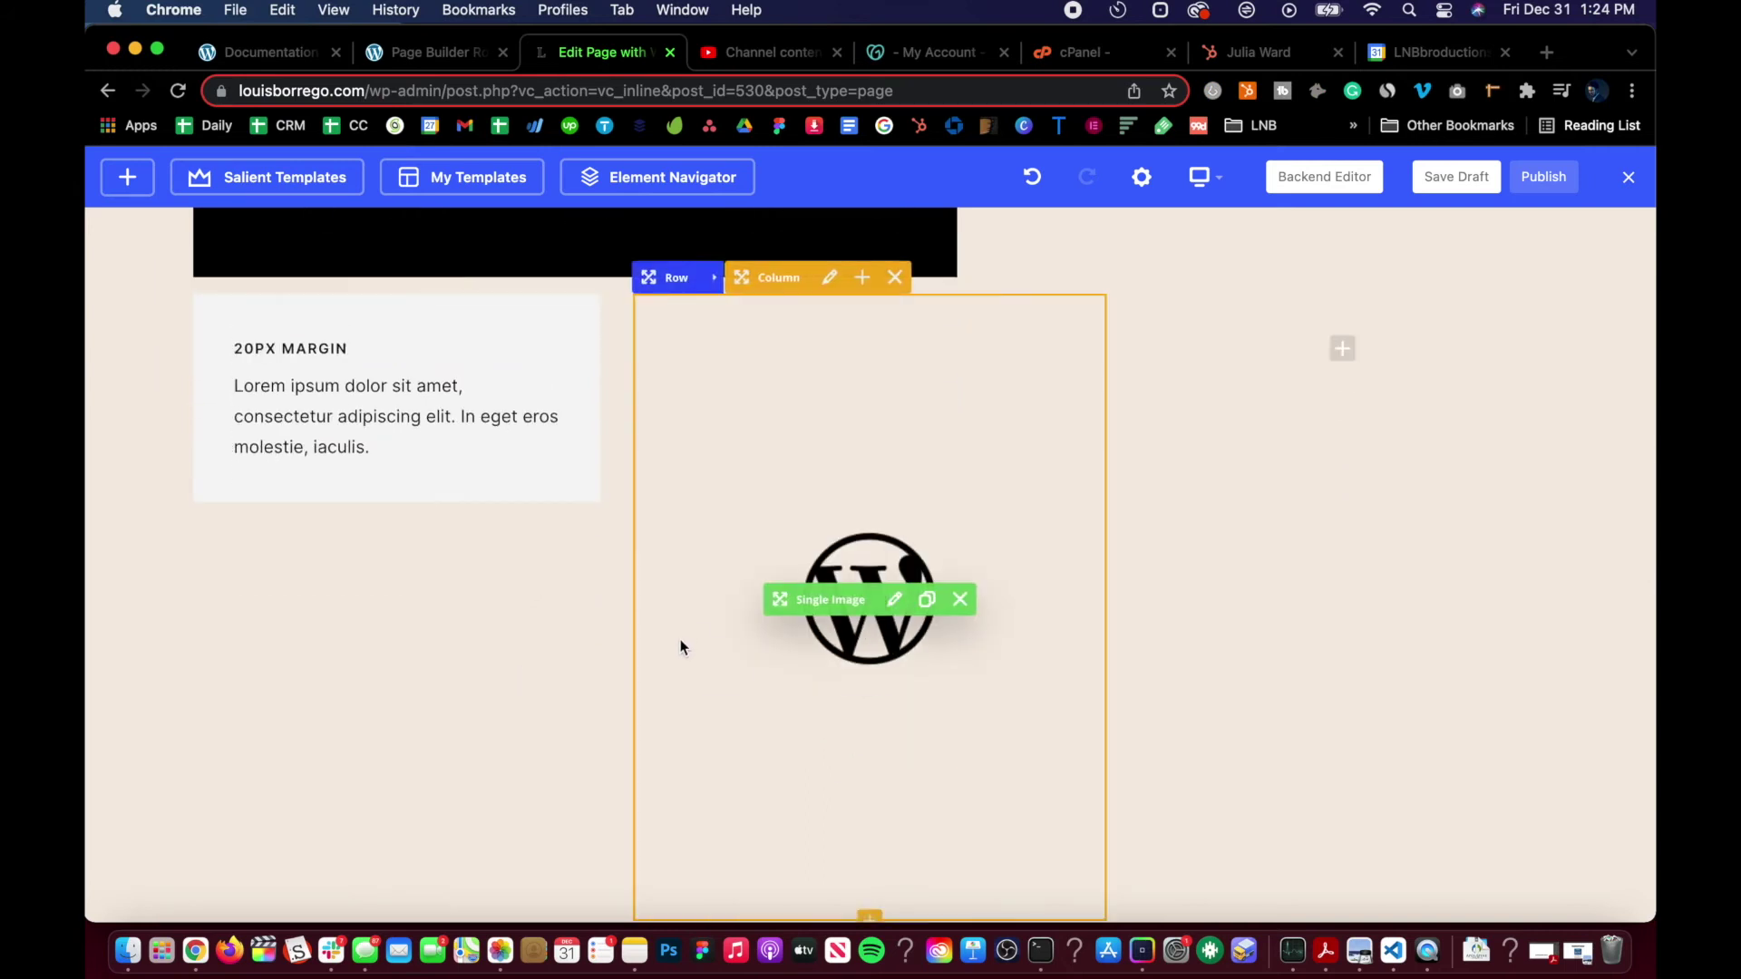
pyautogui.scroll(3, 680, 649)
pyautogui.scroll(-1, 350, 589)
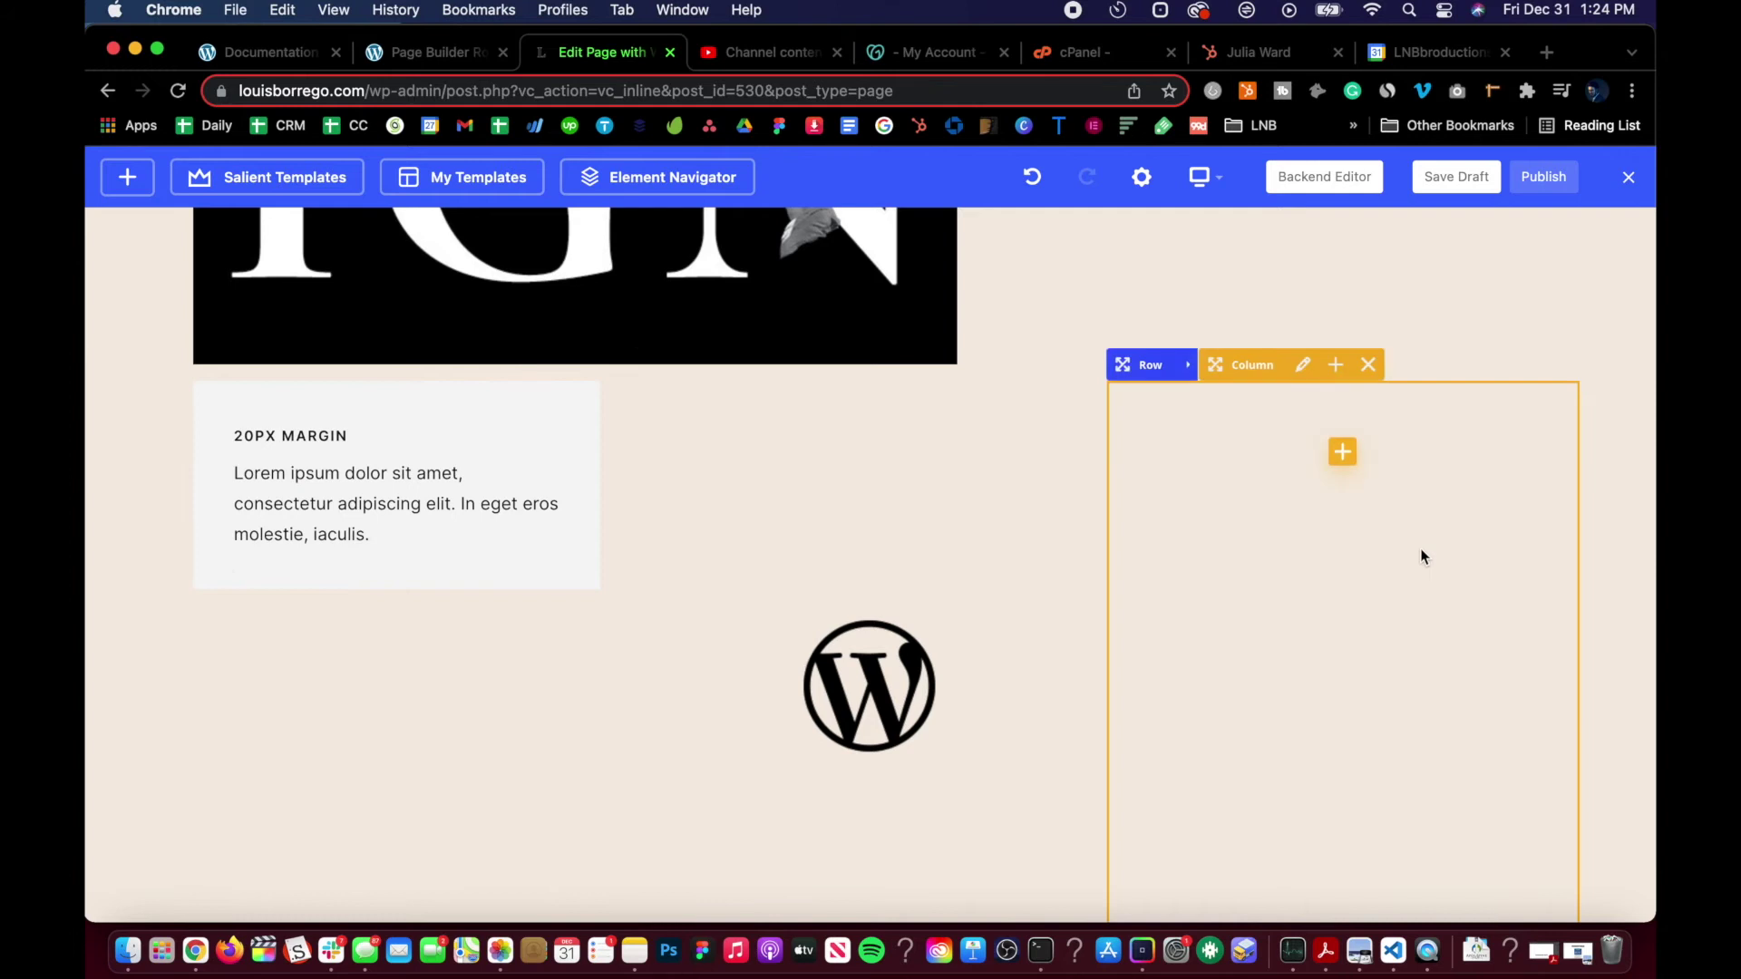
pyautogui.click(1341, 453)
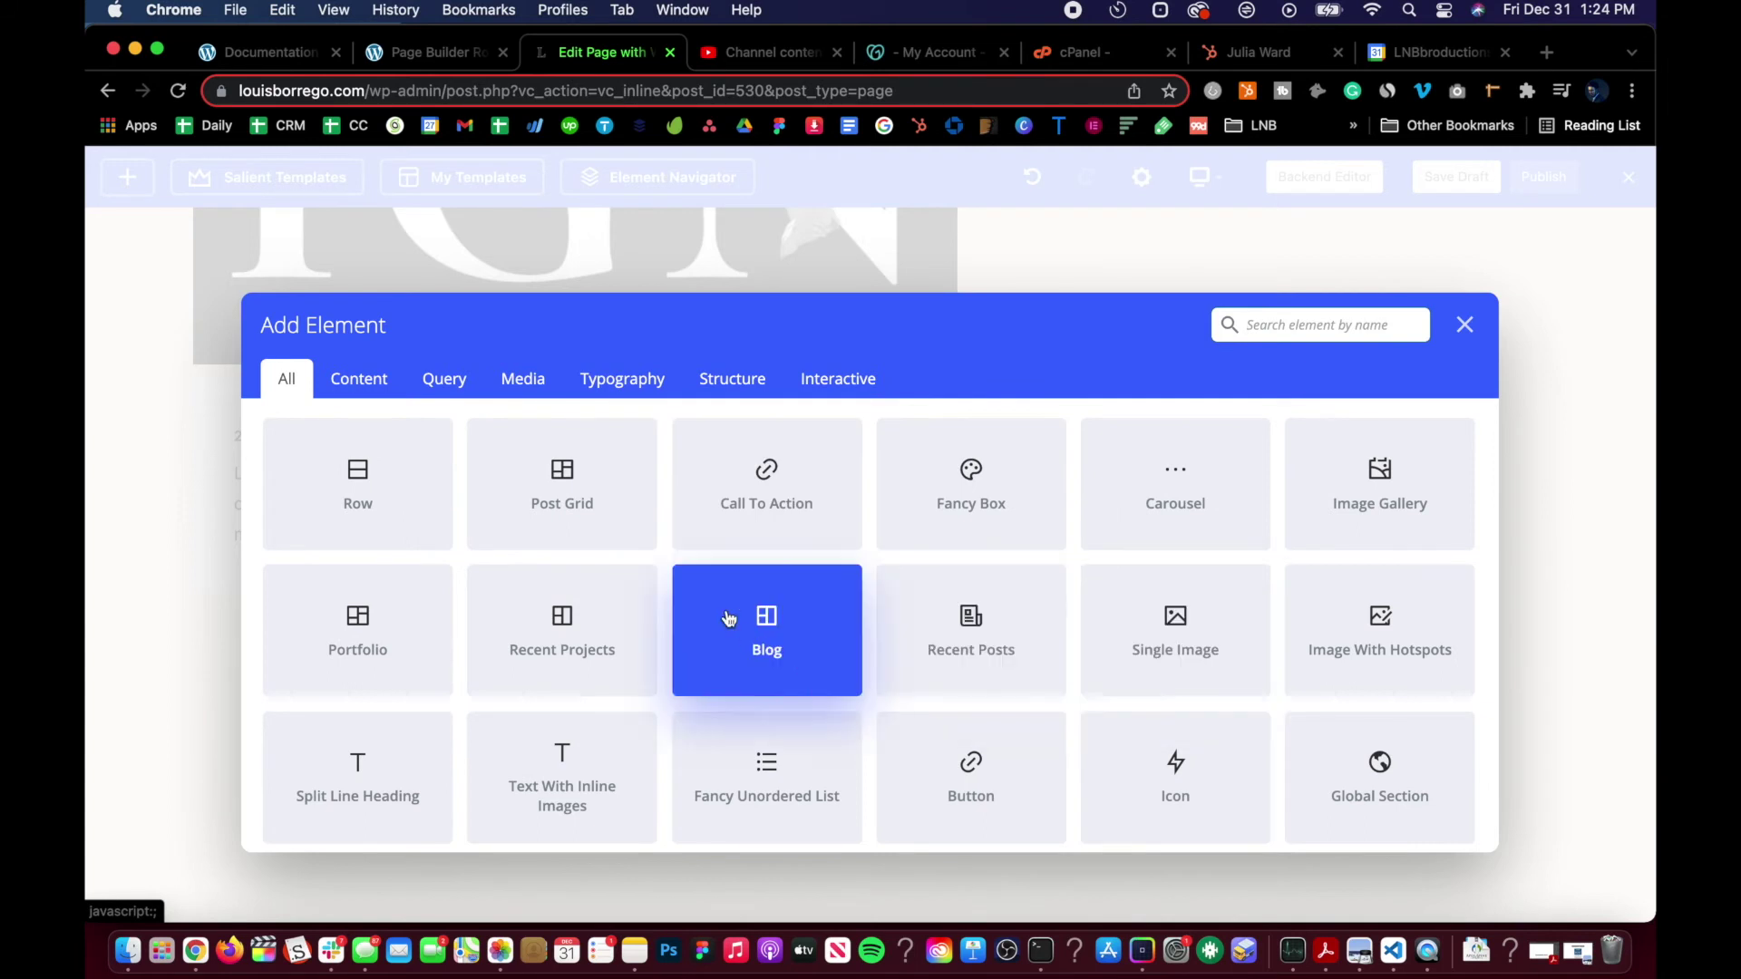
pyautogui.write('text')
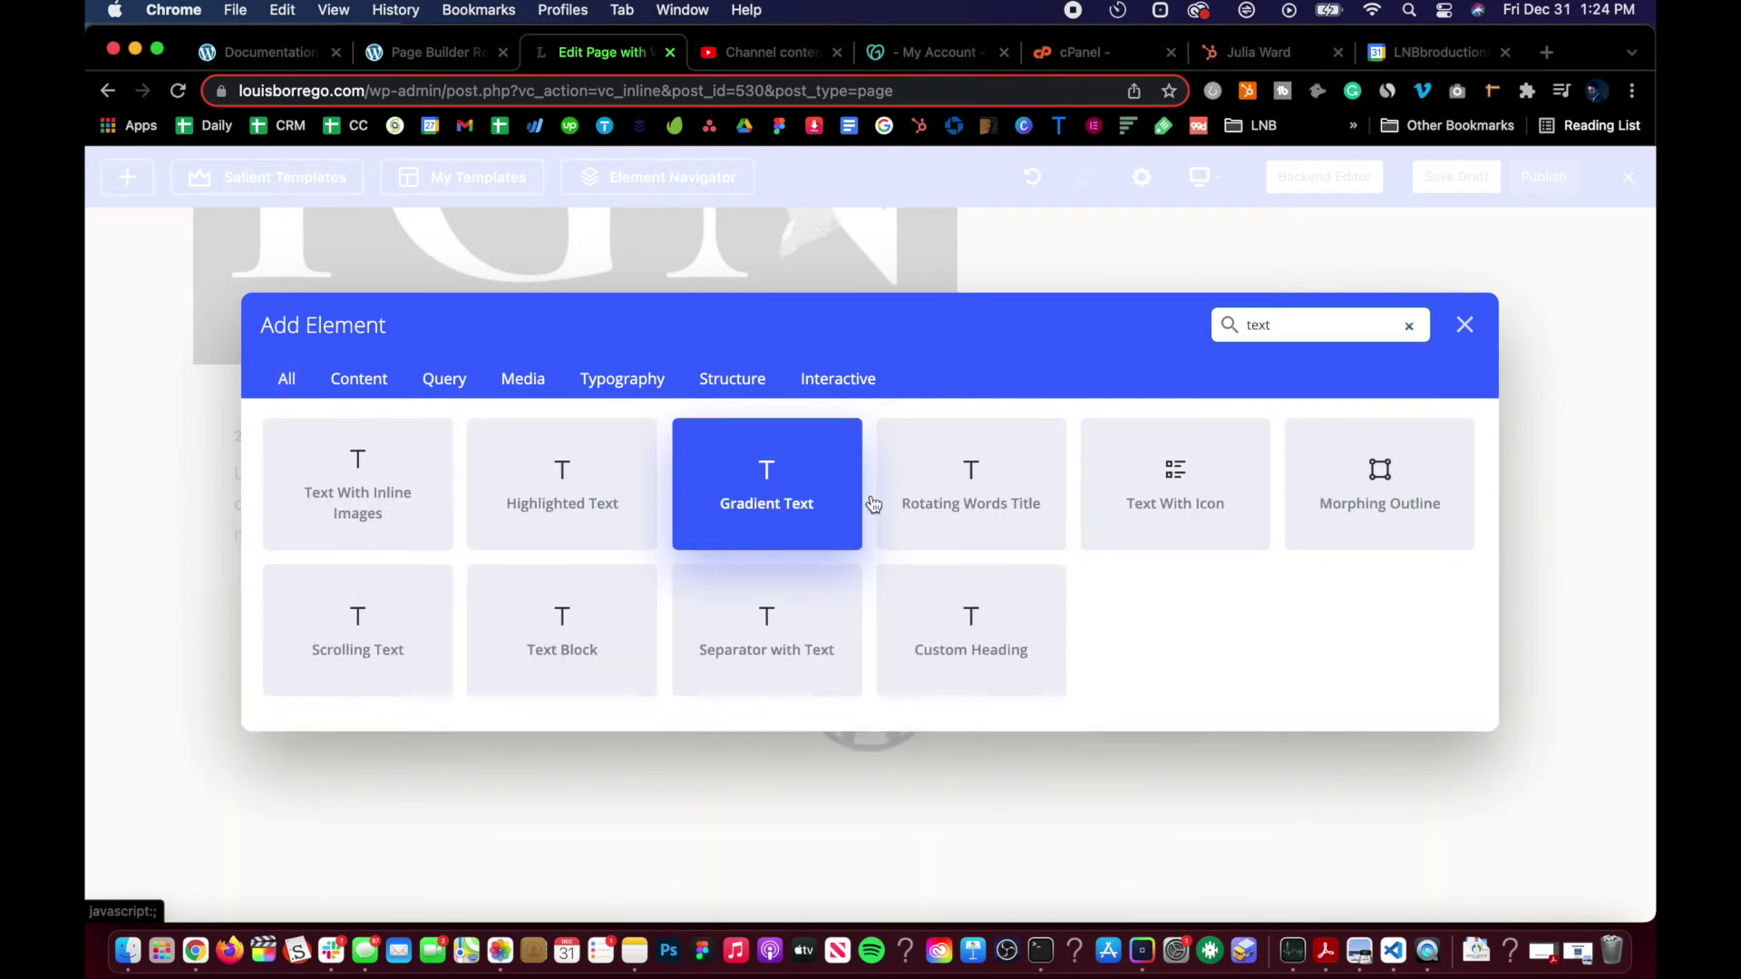
pyautogui.click(483, 632)
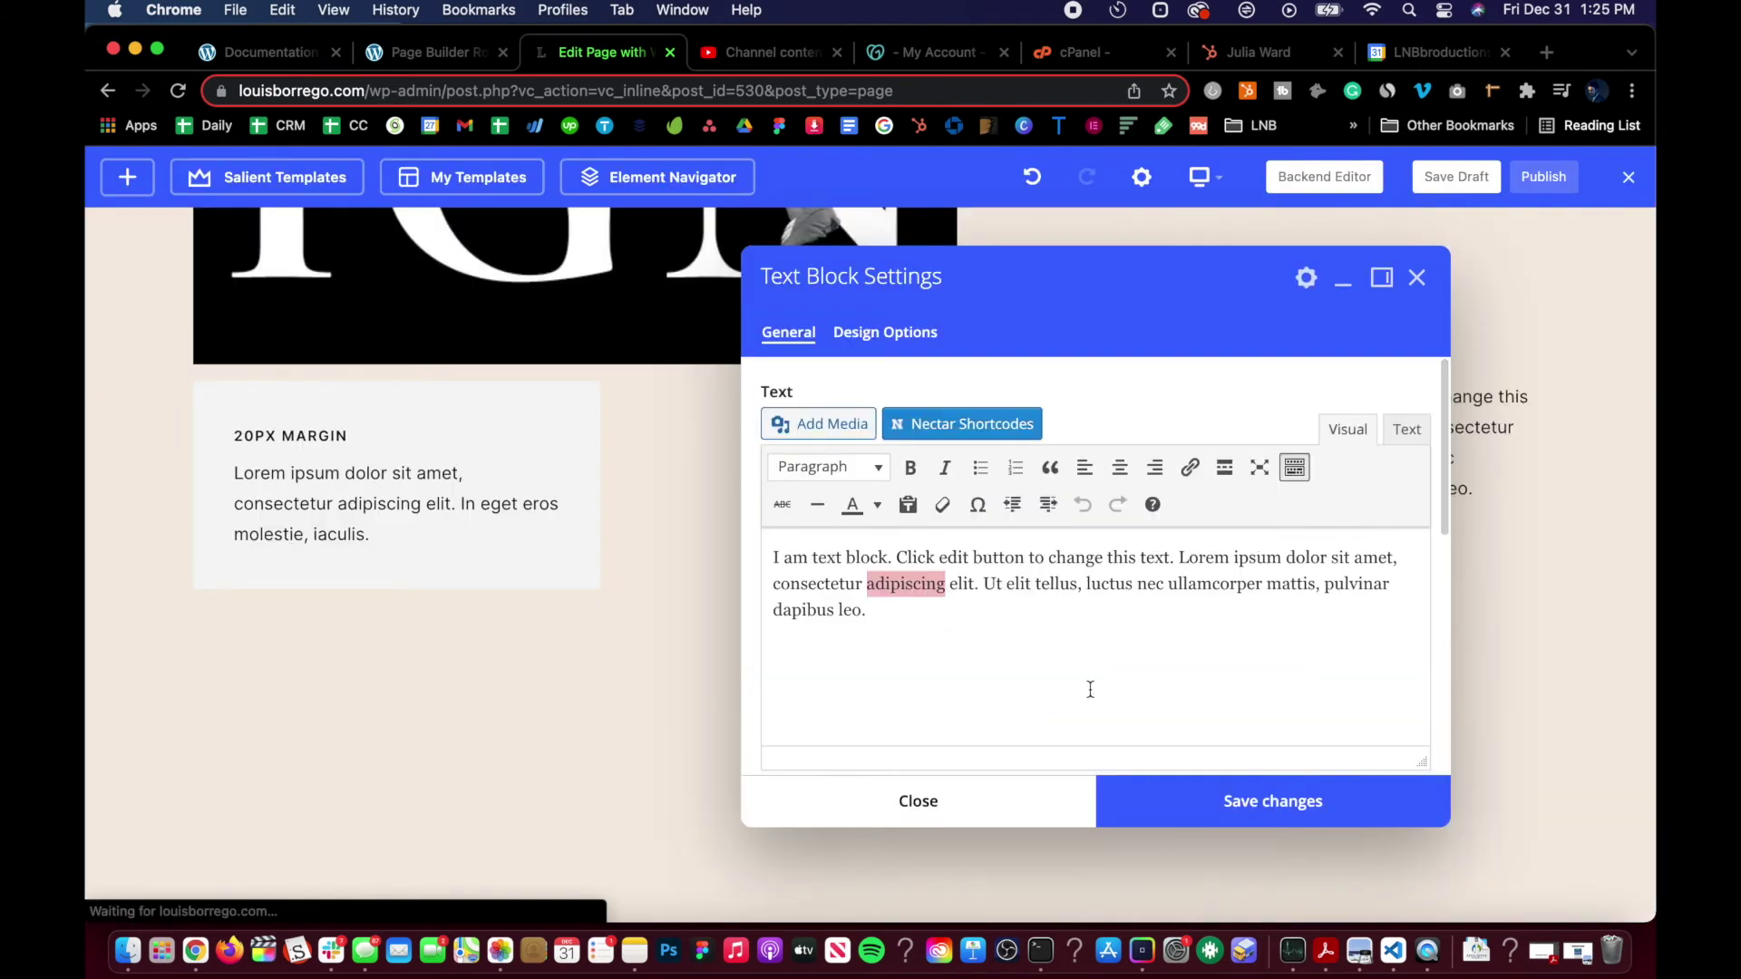
pyautogui.click(1145, 796)
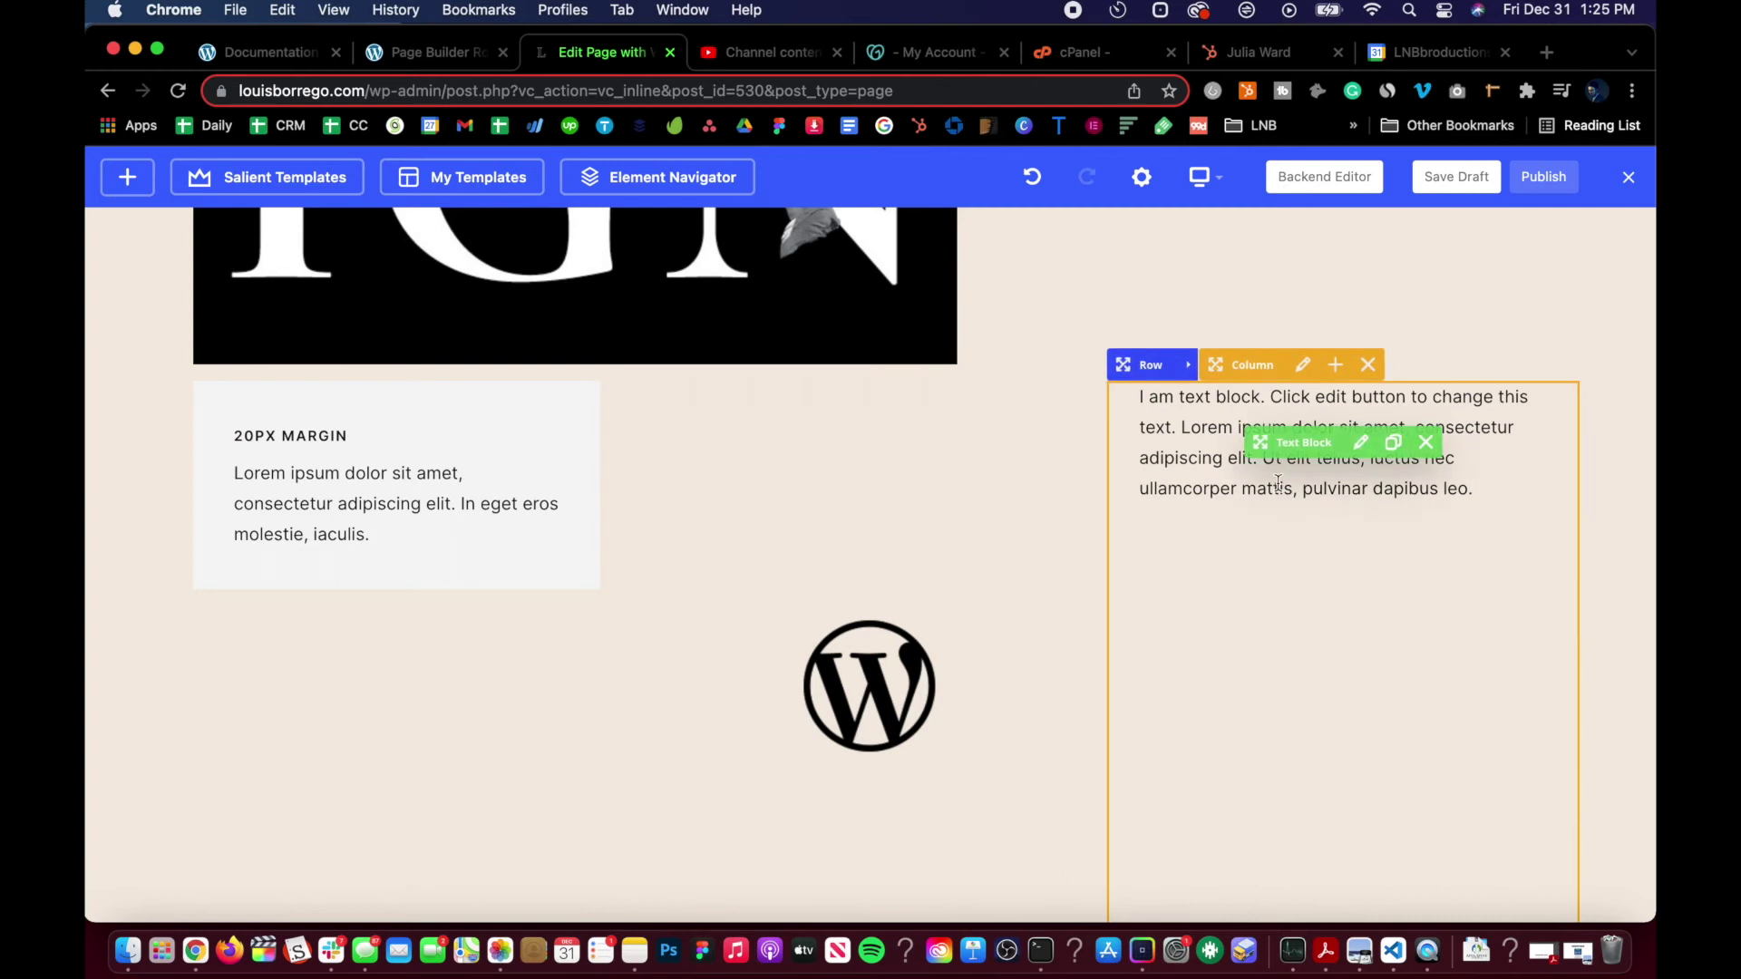
pyautogui.scroll(-2, 370, 624)
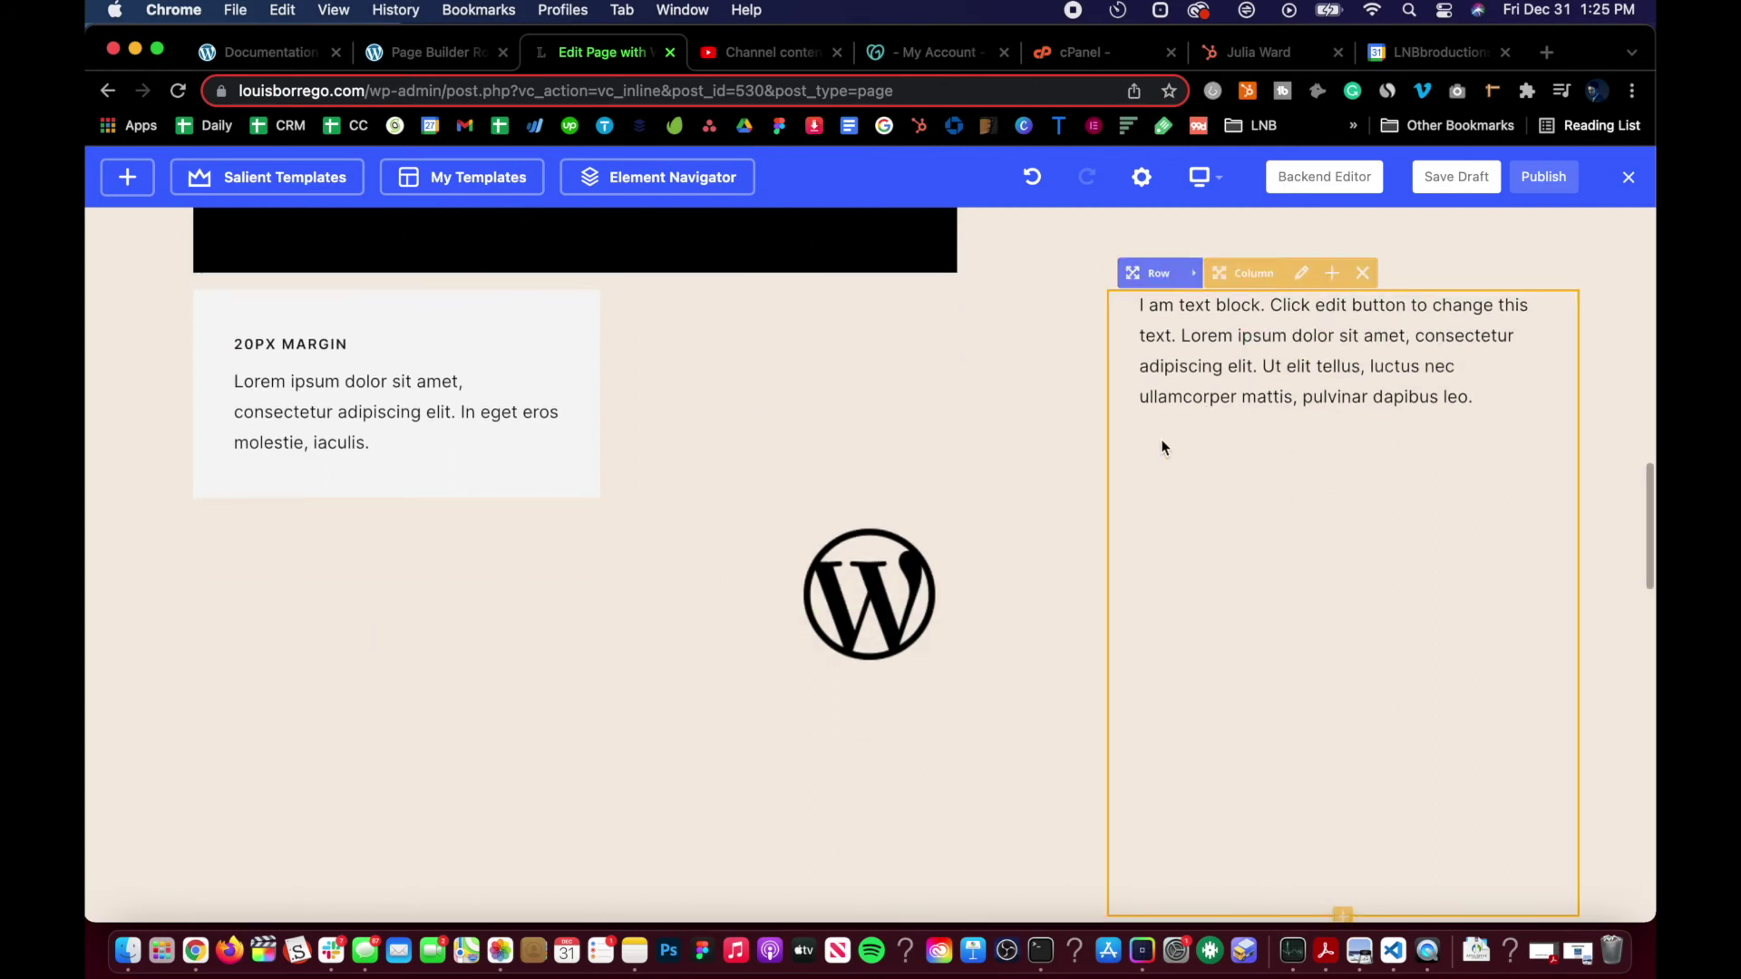
# - Turn on Equal Height Columns for the row containing the WordPress logo, then save and close the row settings
pyautogui.scroll(-3, 1167, 444)
pyautogui.scroll(3, 834, 466)
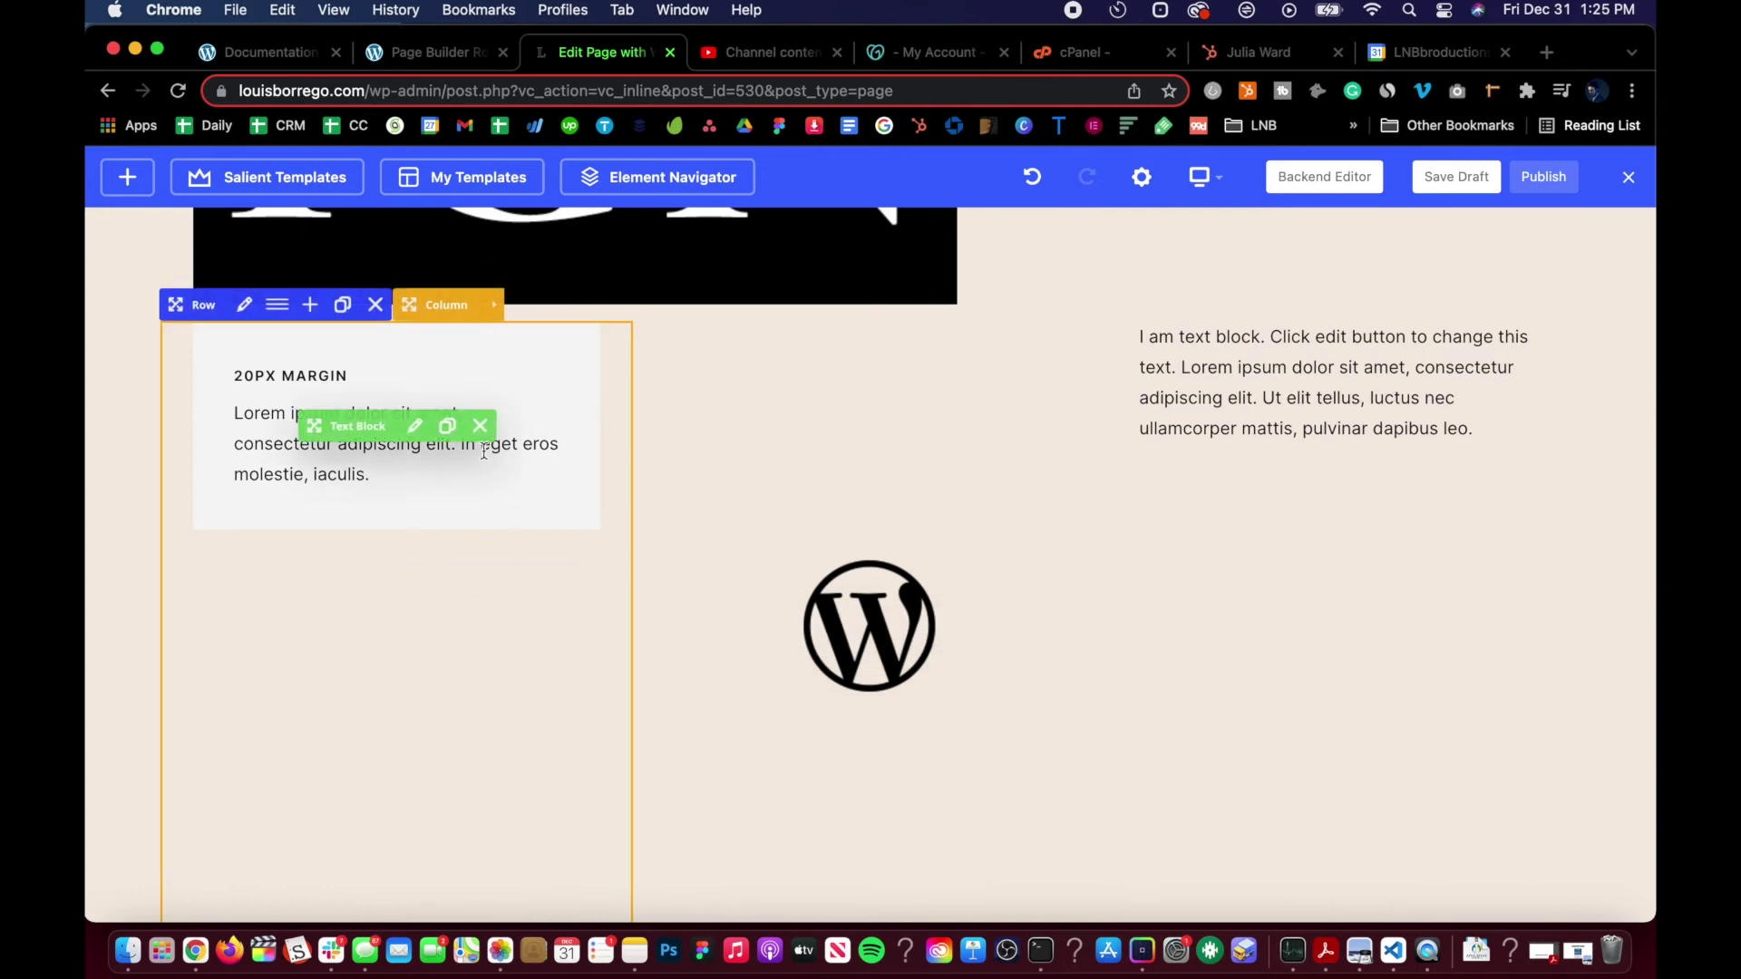
pyautogui.scroll(-1, 483, 448)
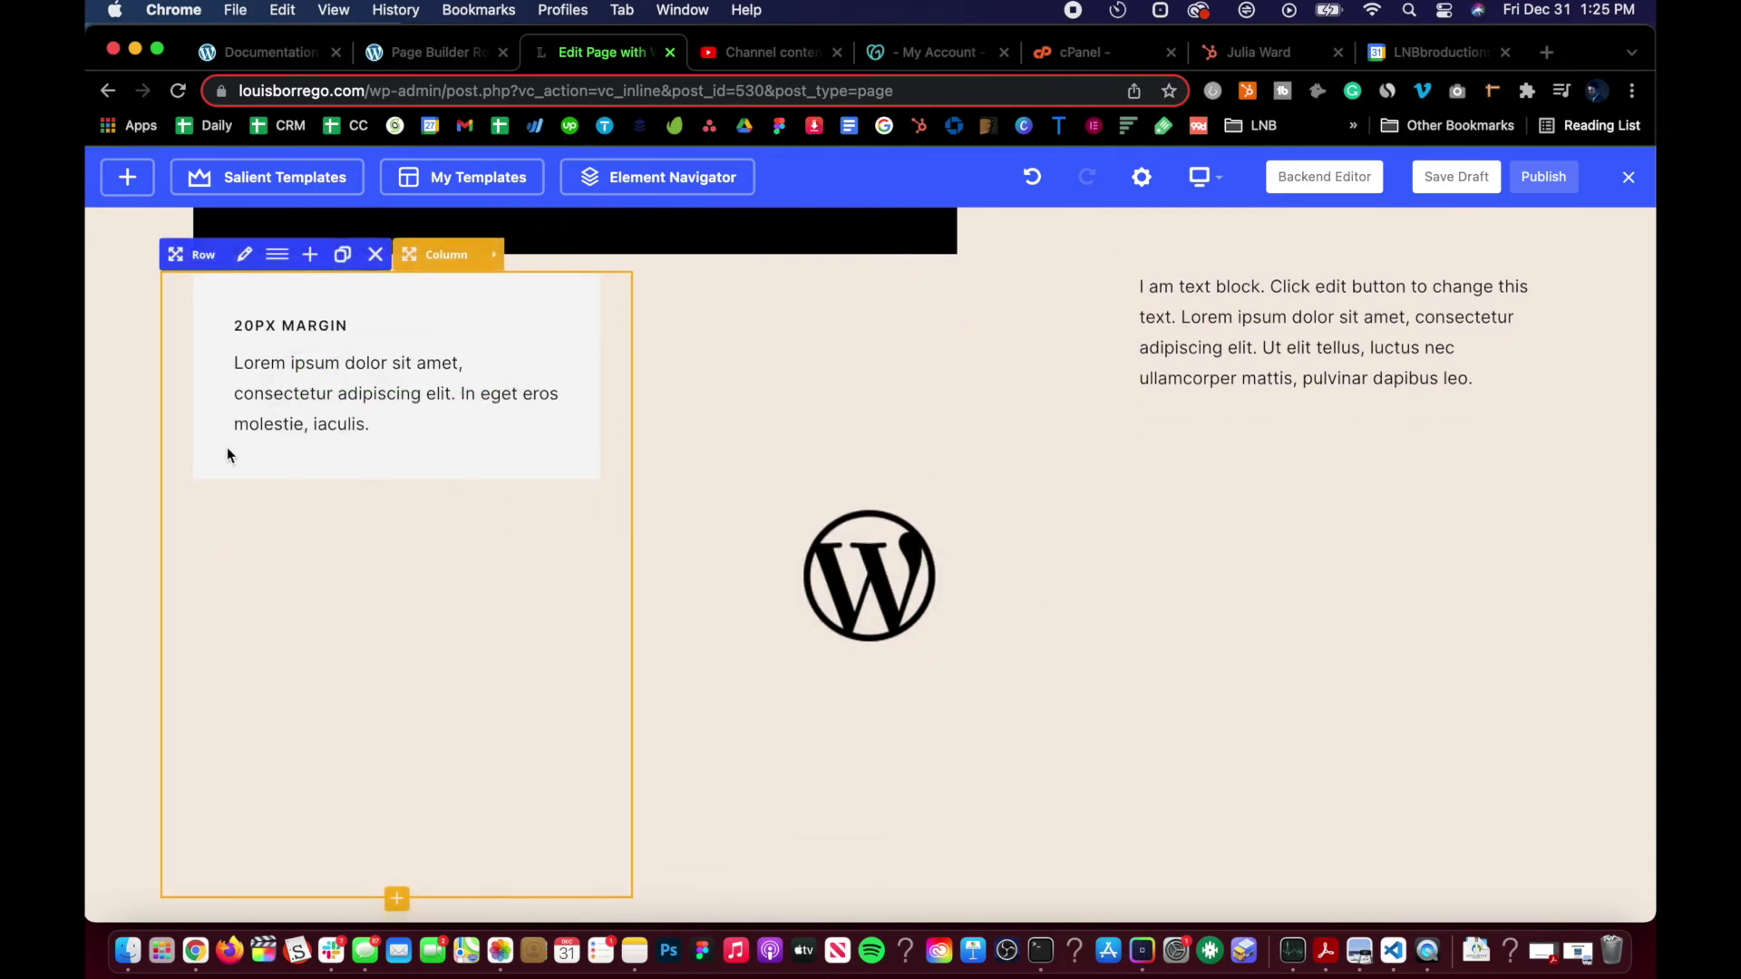
pyautogui.scroll(-2, 752, 726)
pyautogui.scroll(1, 1237, 394)
pyautogui.scroll(-2, 1189, 650)
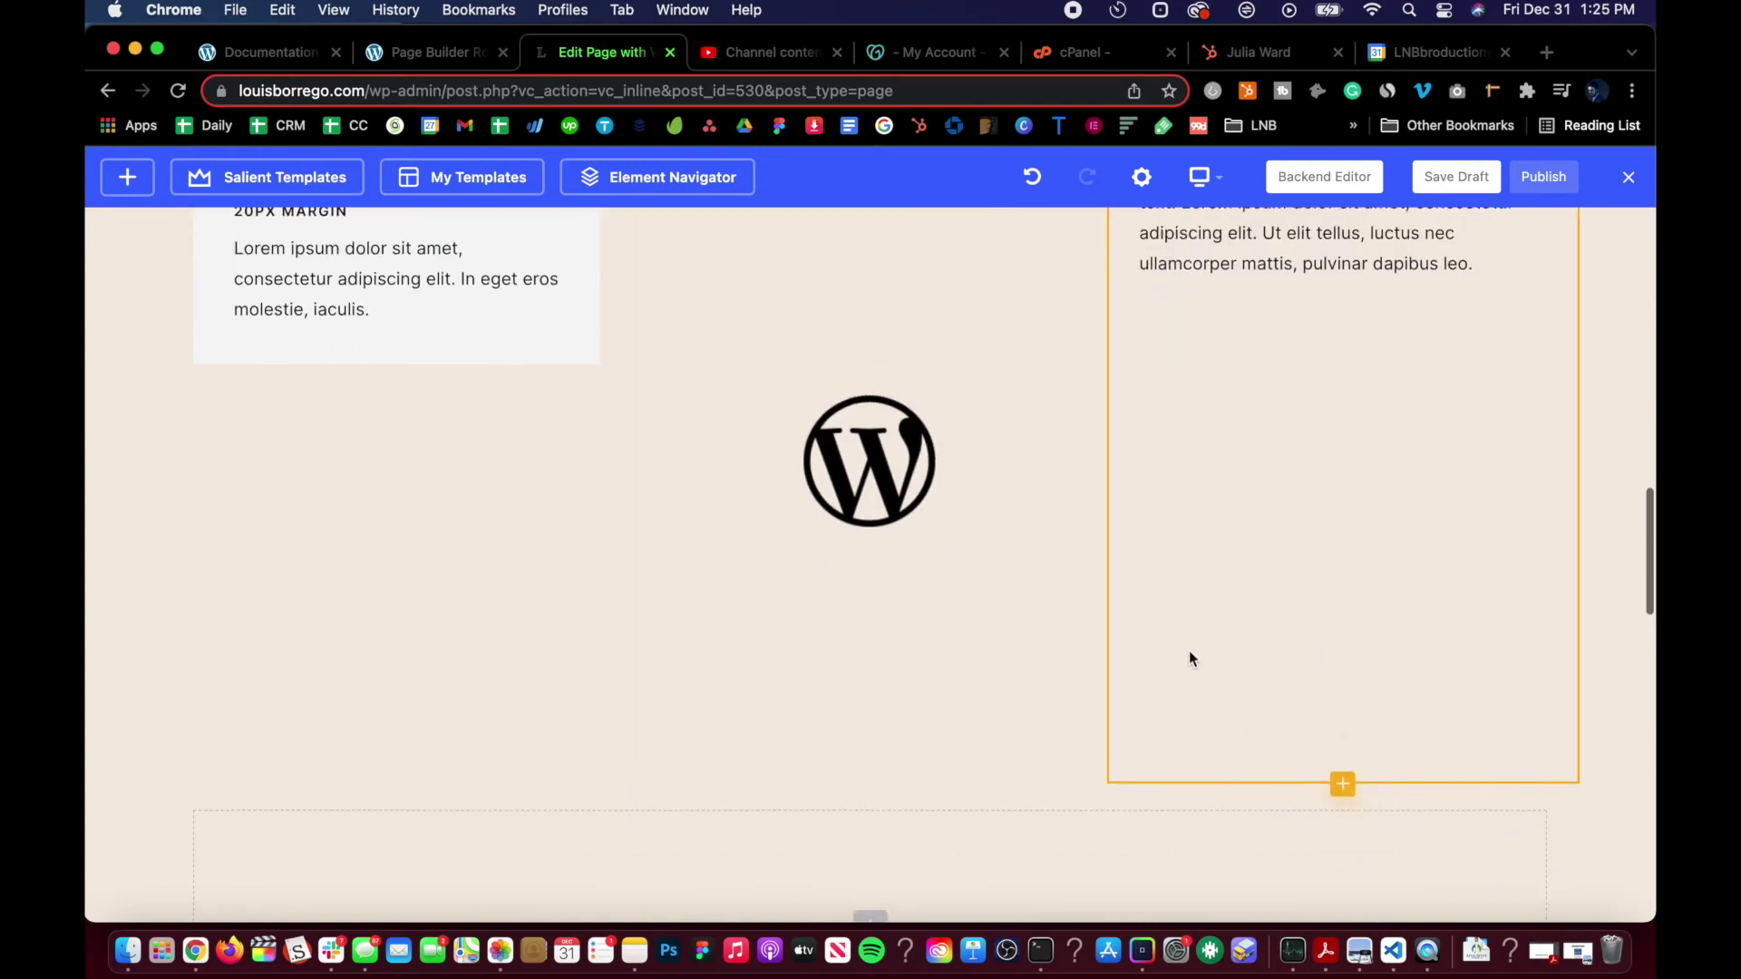
pyautogui.scroll(3, 1189, 651)
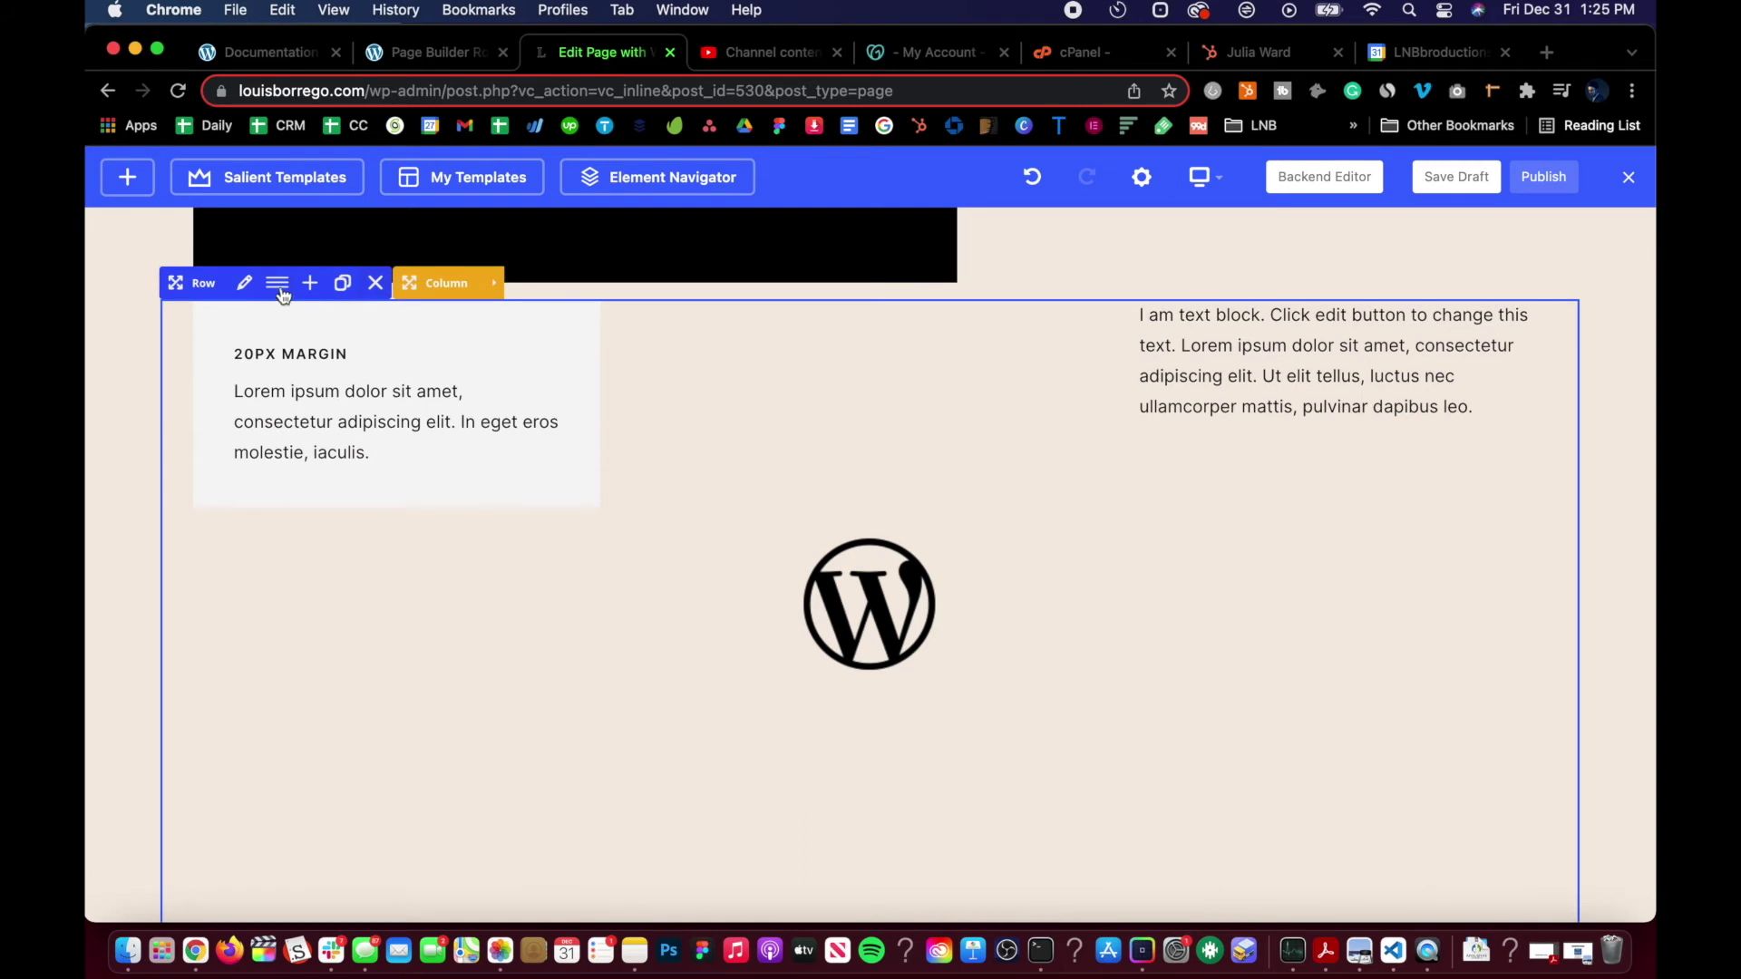
pyautogui.click(245, 286)
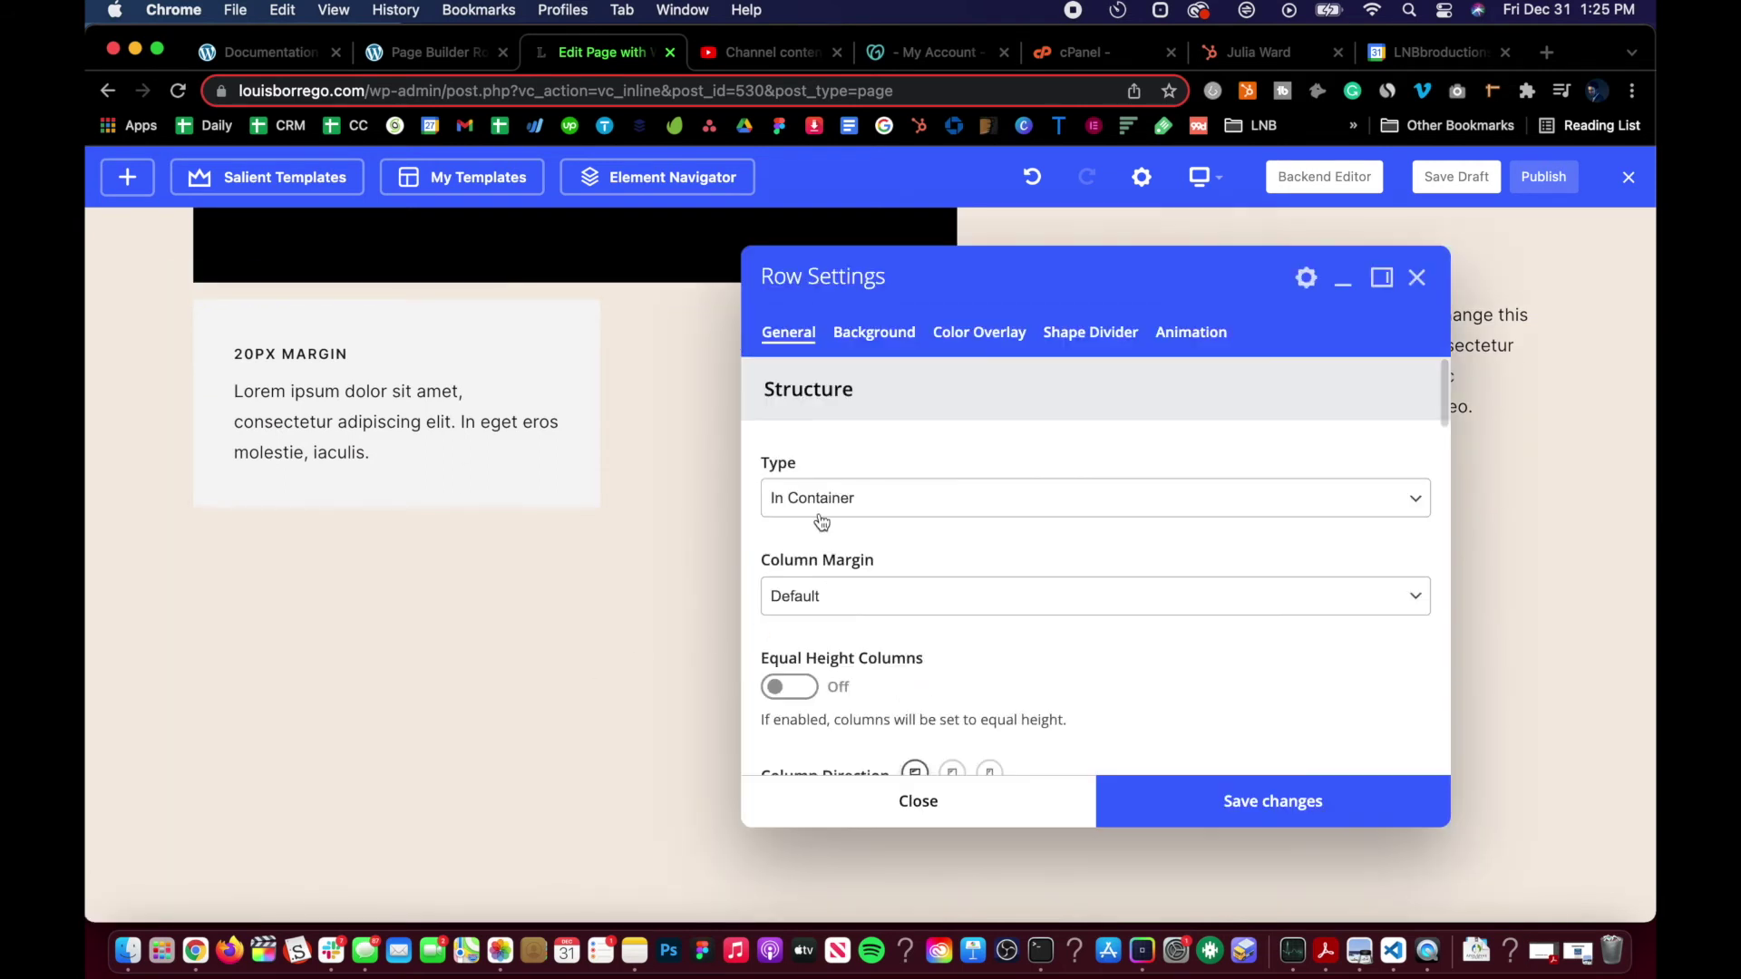
pyautogui.scroll(-3, 822, 521)
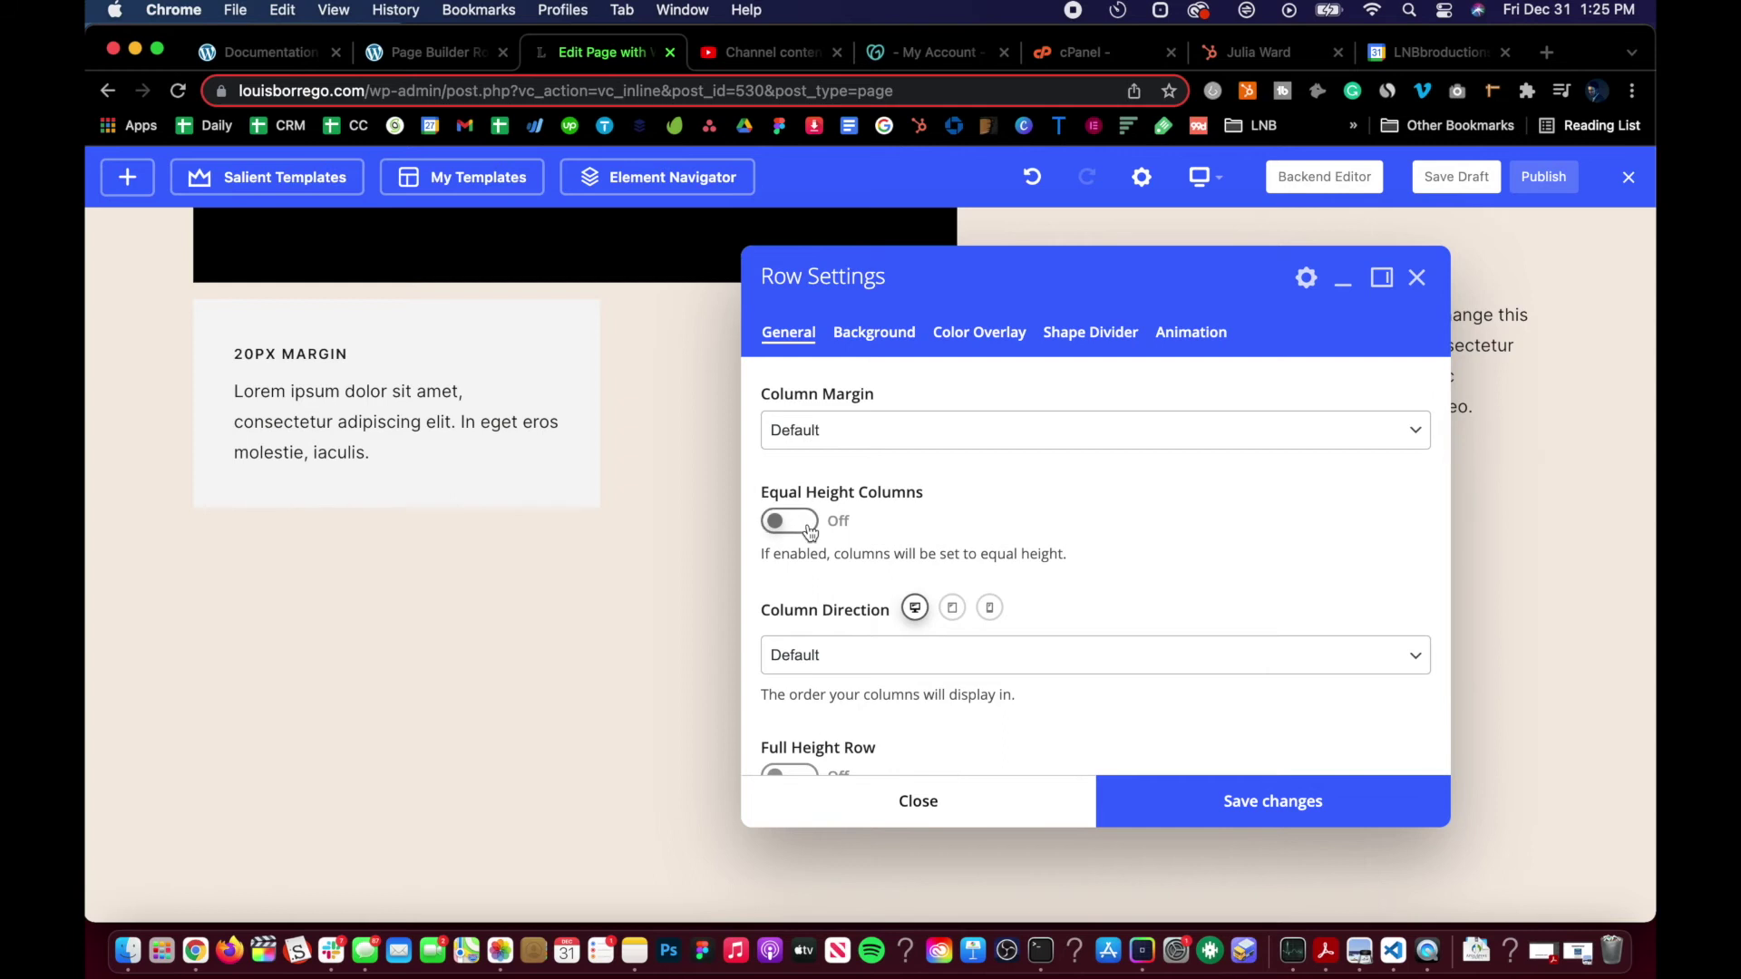
pyautogui.click(810, 523)
pyautogui.click(1193, 812)
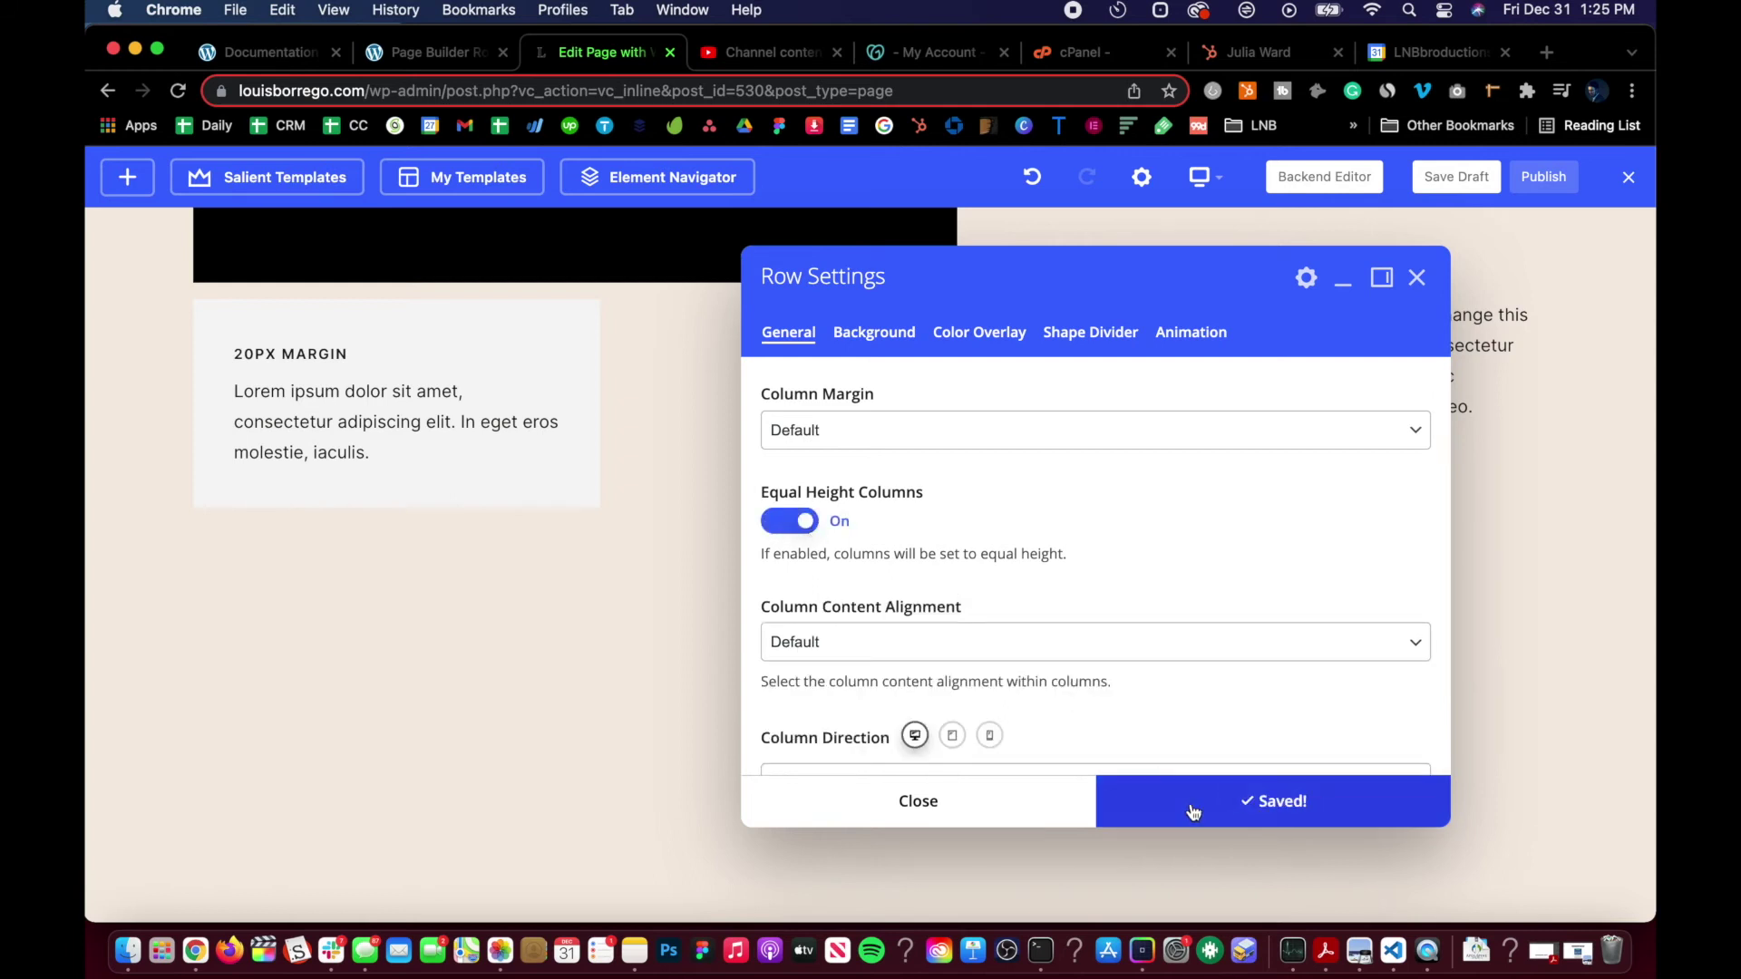
pyautogui.click(988, 809)
# - Set the Column Content Alignment of the WordPress logo row to Middle, then save and close the row settings
pyautogui.scroll(-3, 627, 497)
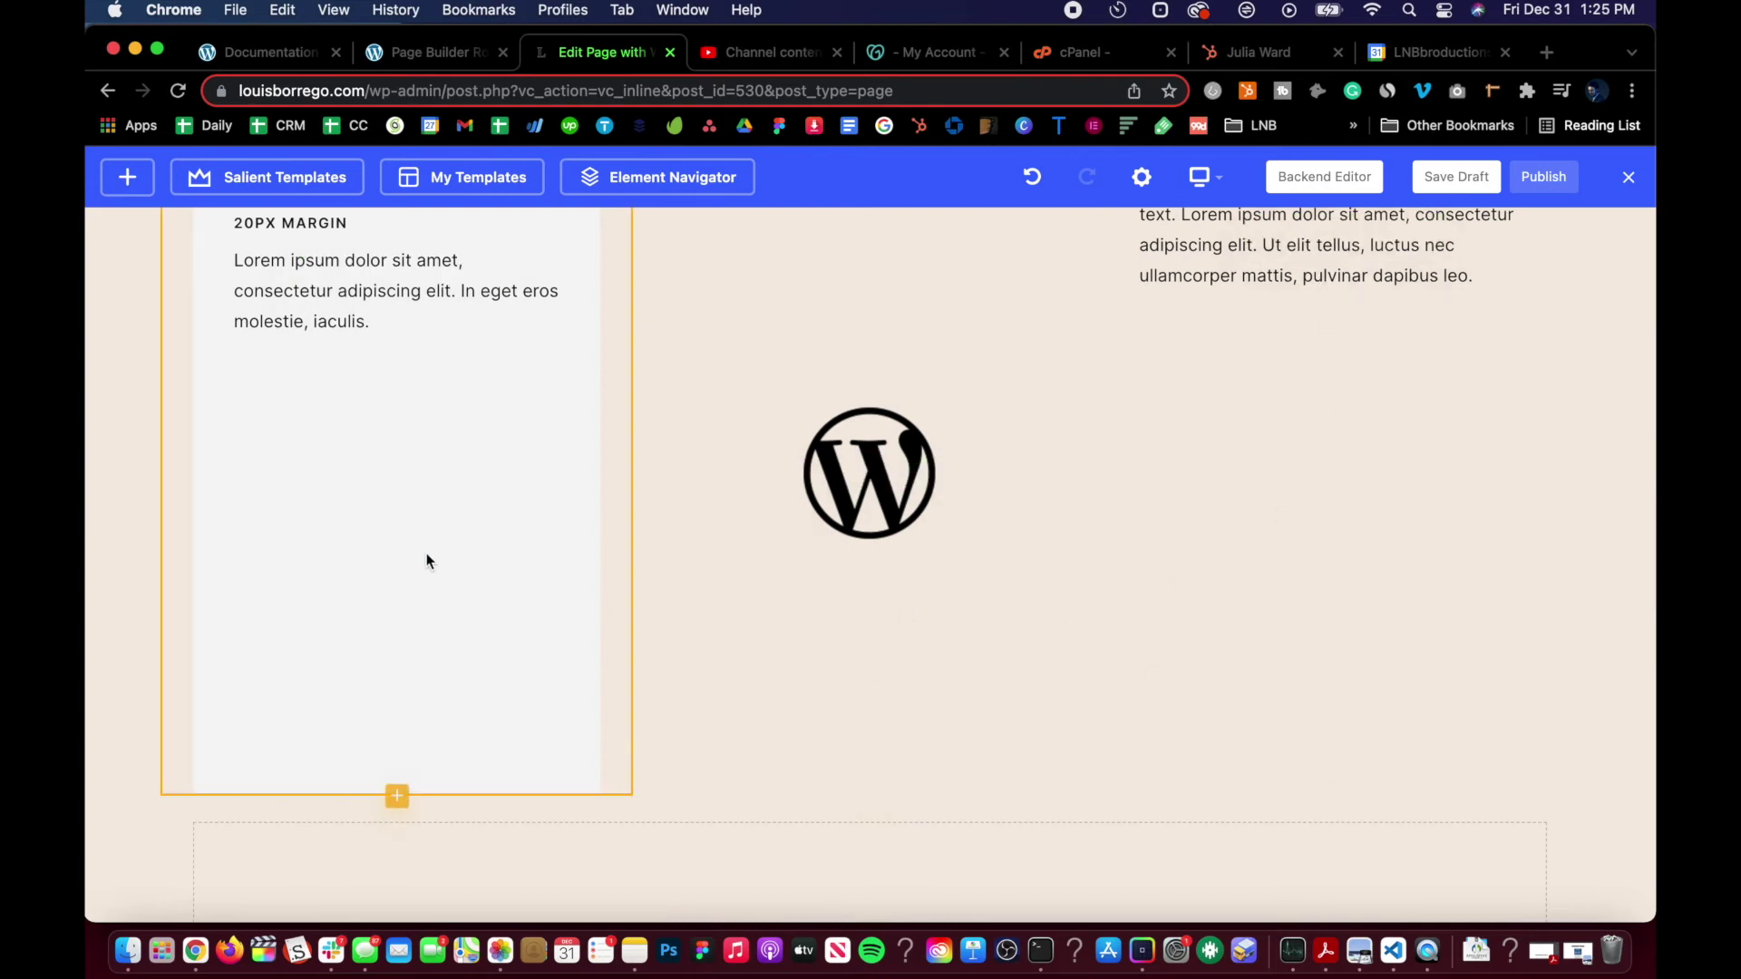
pyautogui.scroll(3, 427, 544)
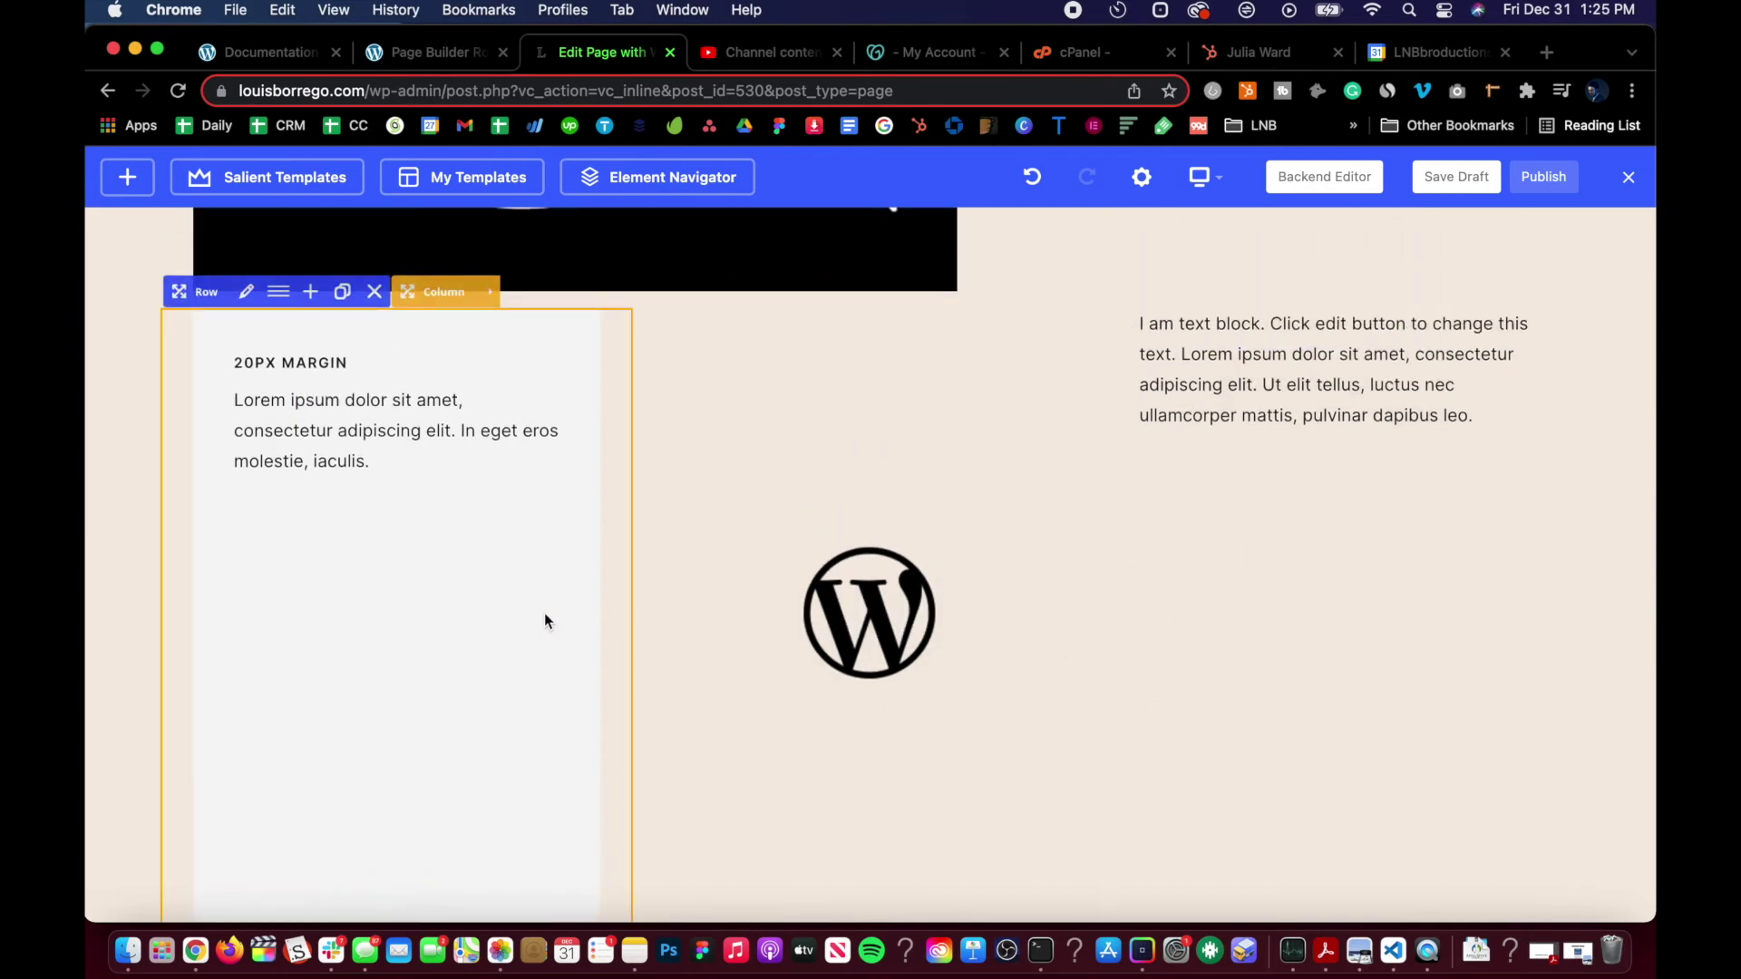
pyautogui.scroll(-2, 544, 618)
pyautogui.scroll(2, 544, 620)
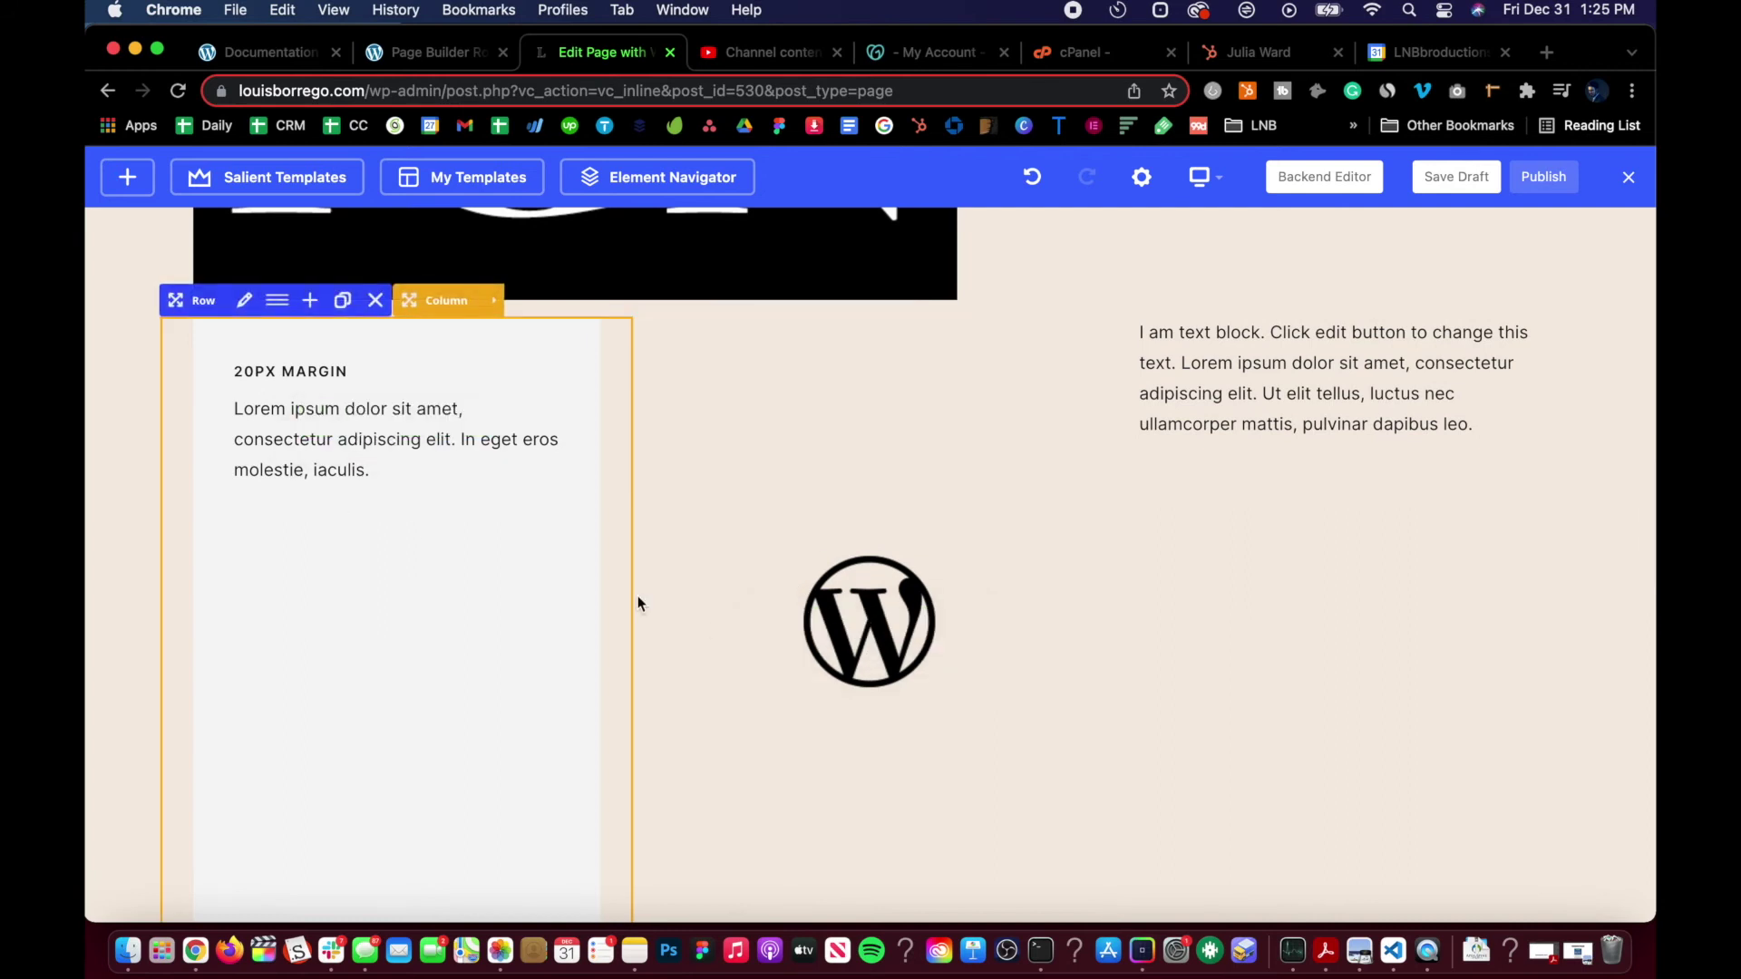
pyautogui.click(245, 301)
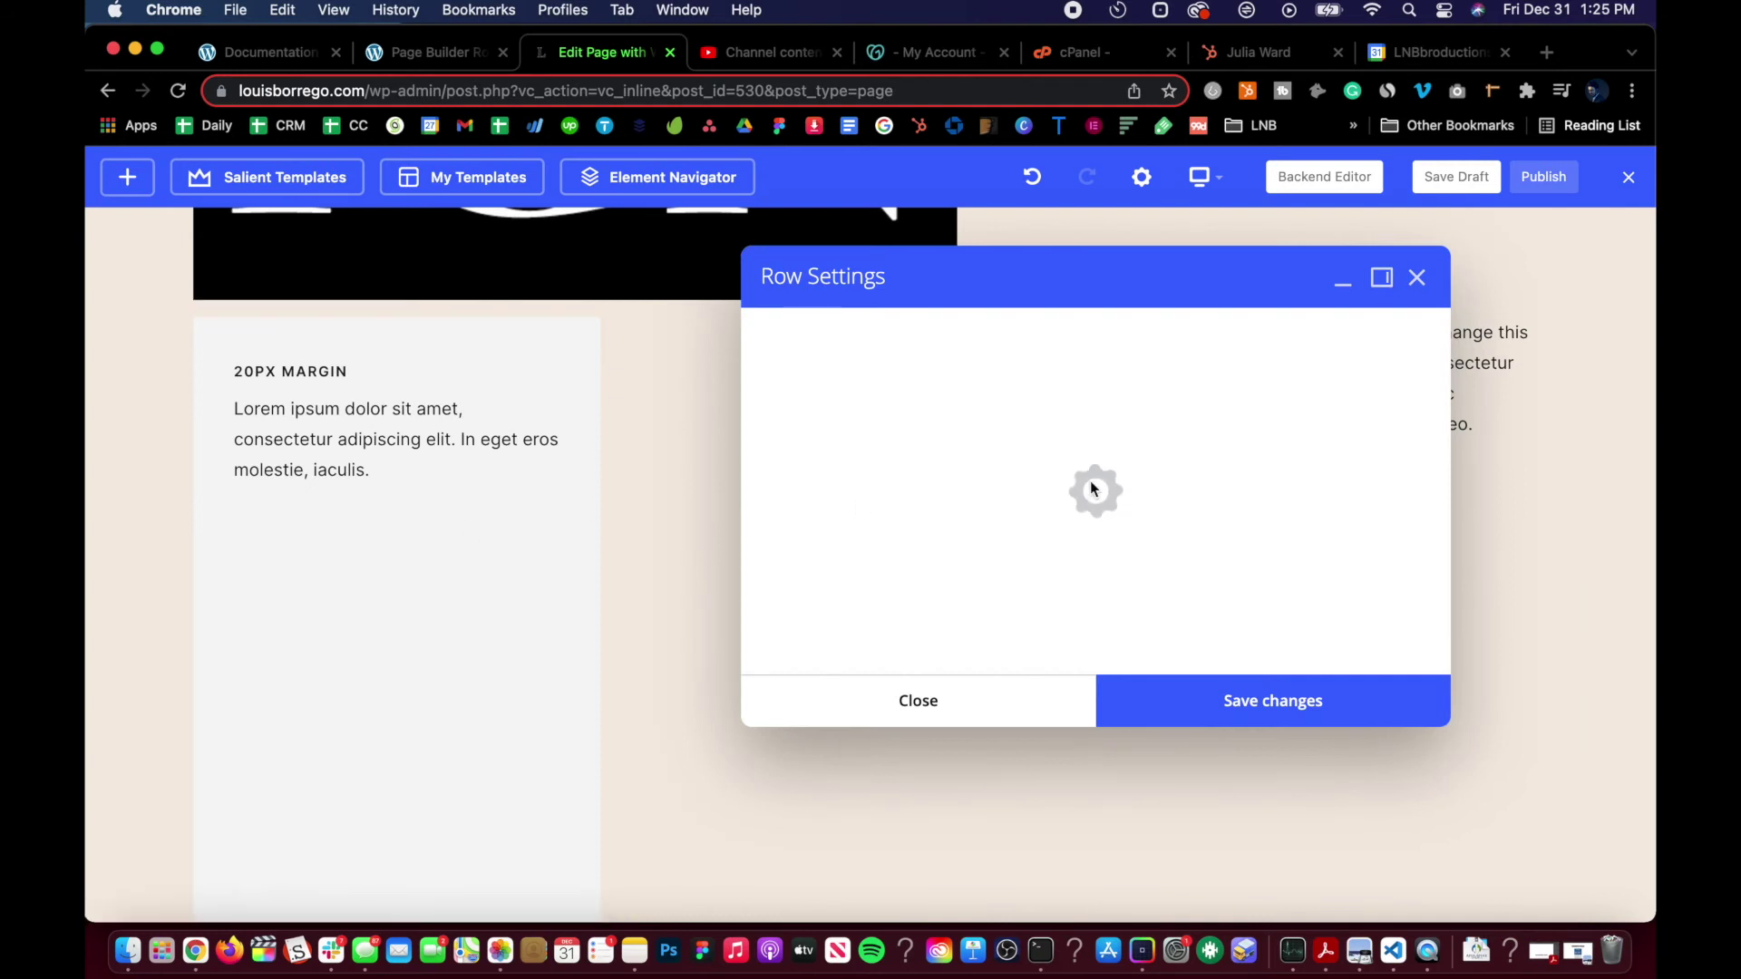
pyautogui.scroll(-5, 829, 365)
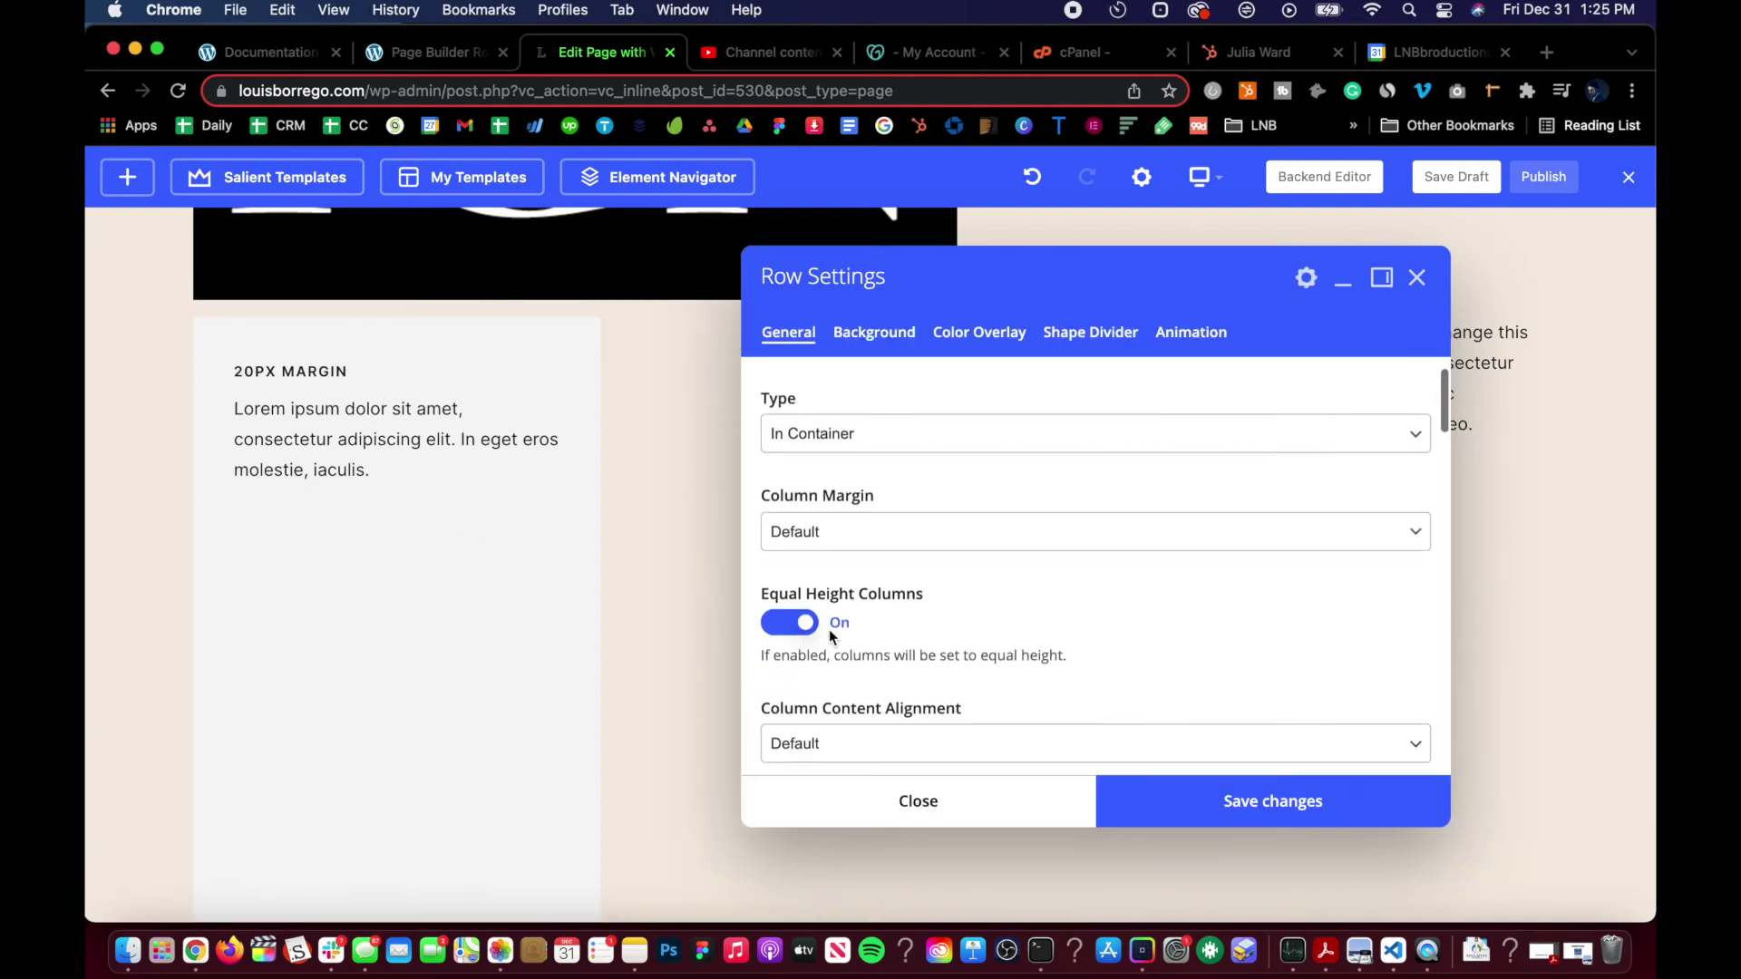
pyautogui.scroll(-1, 831, 638)
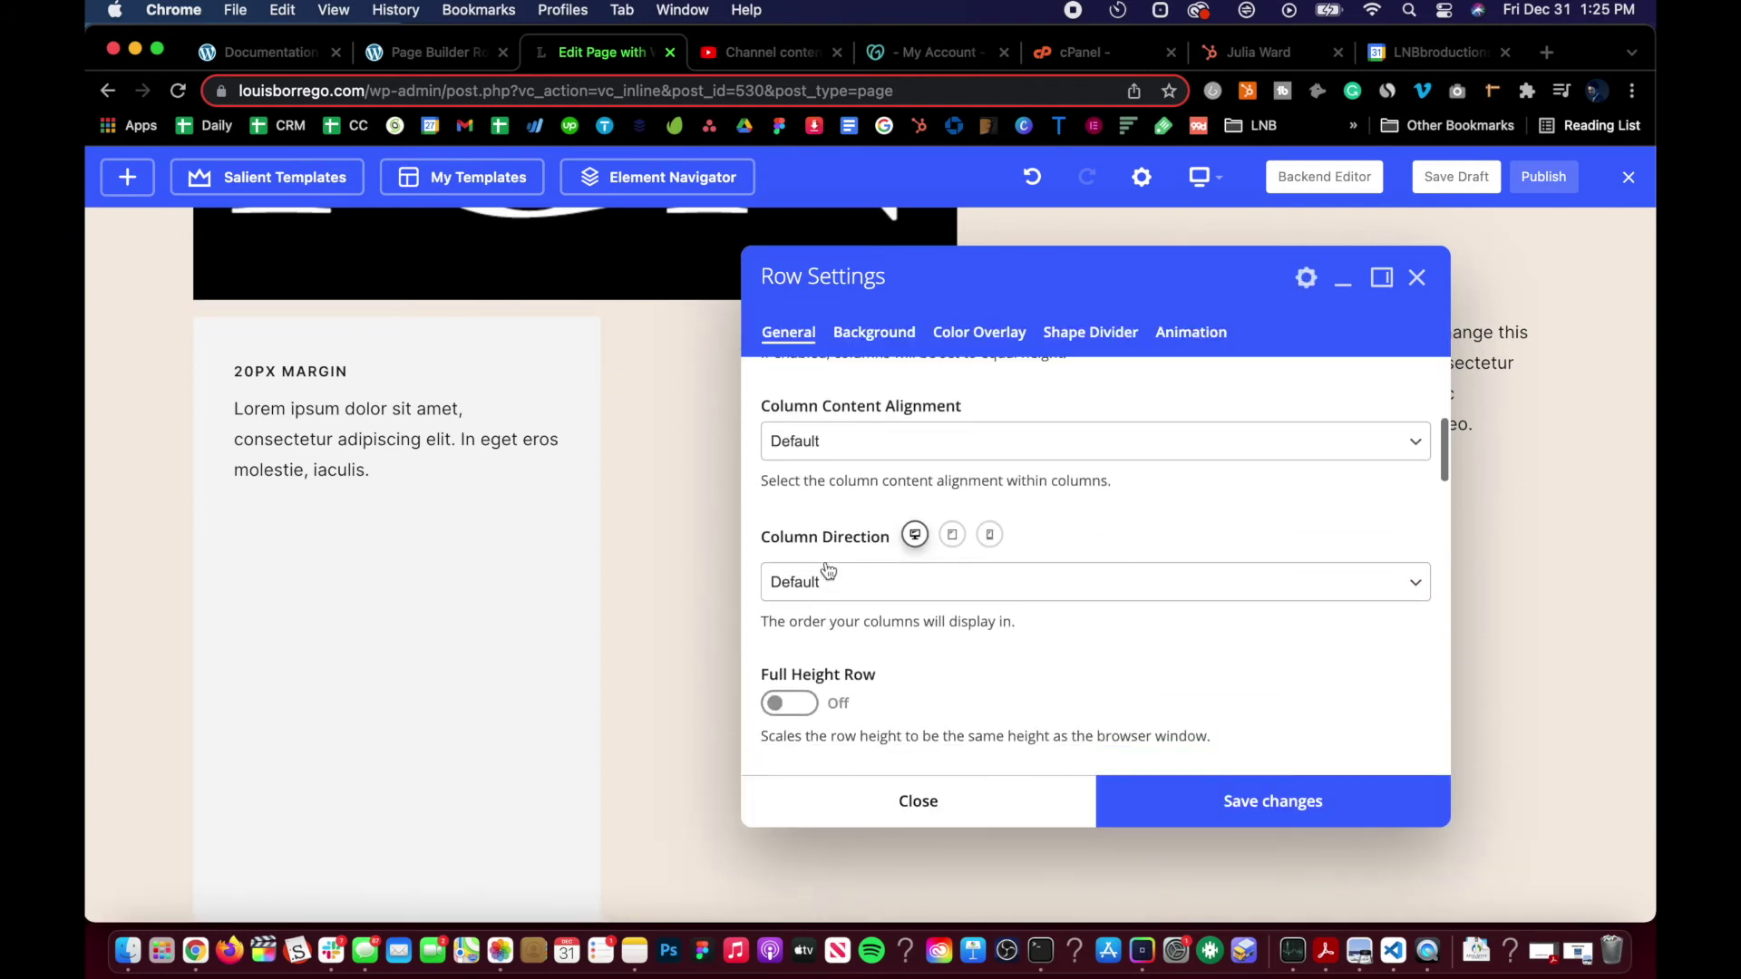
pyautogui.click(826, 444)
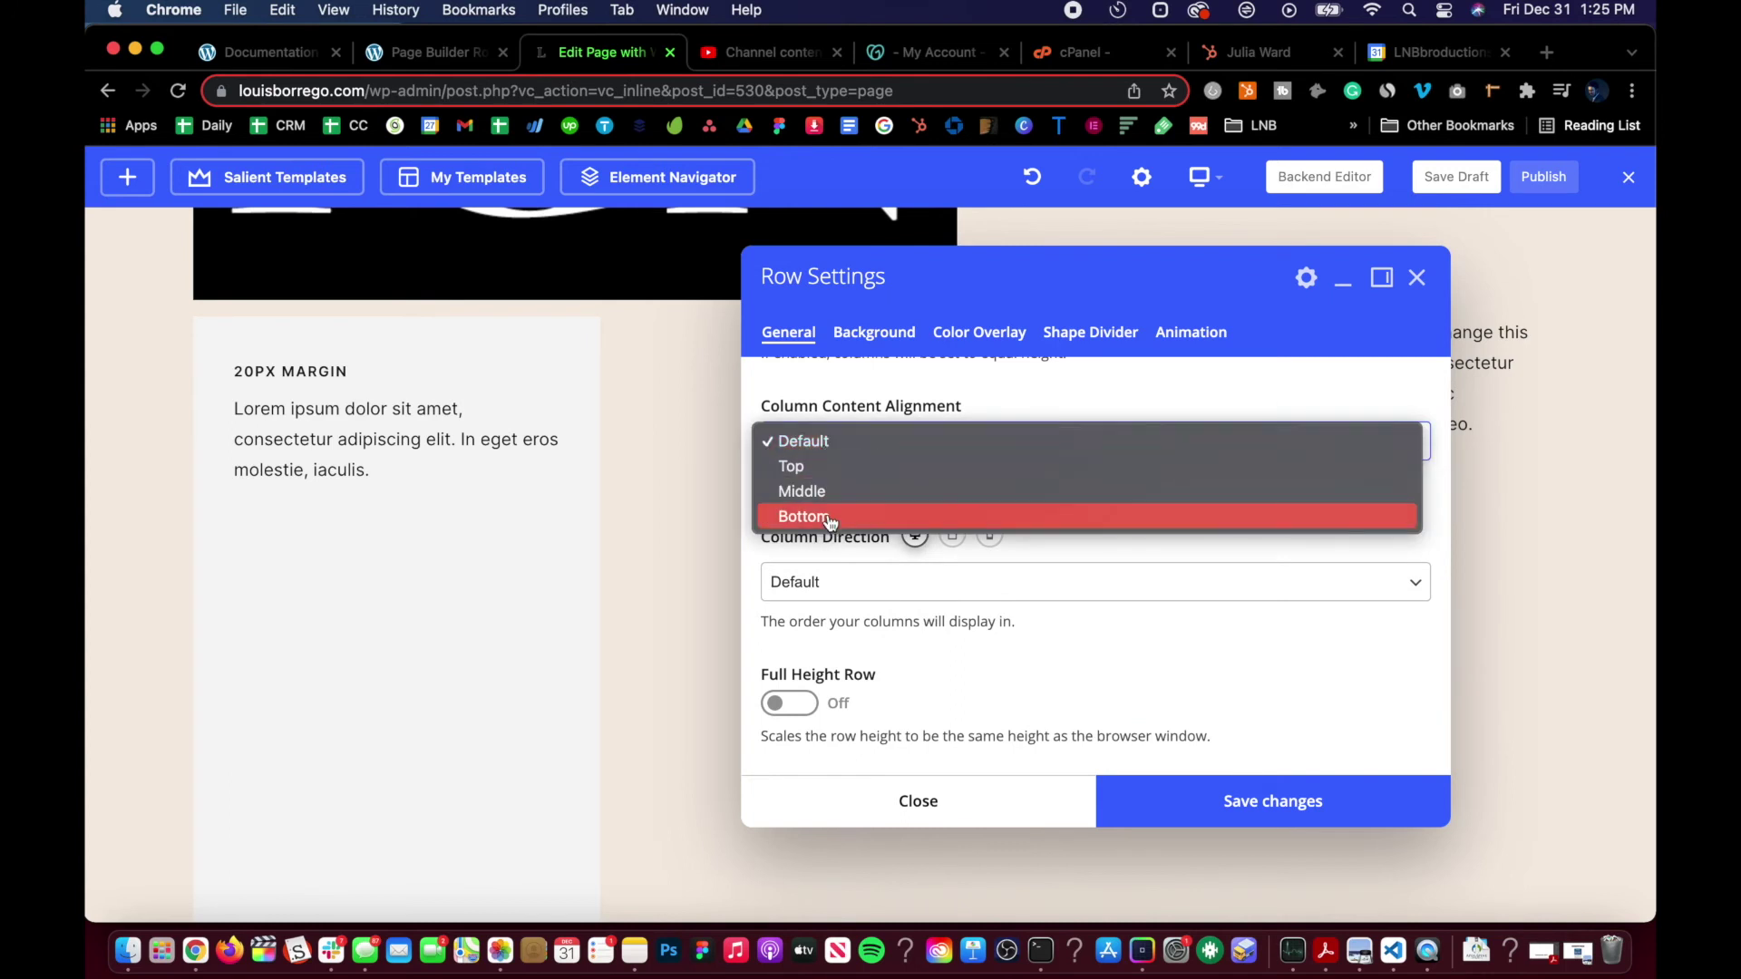
pyautogui.click(816, 492)
pyautogui.click(1157, 819)
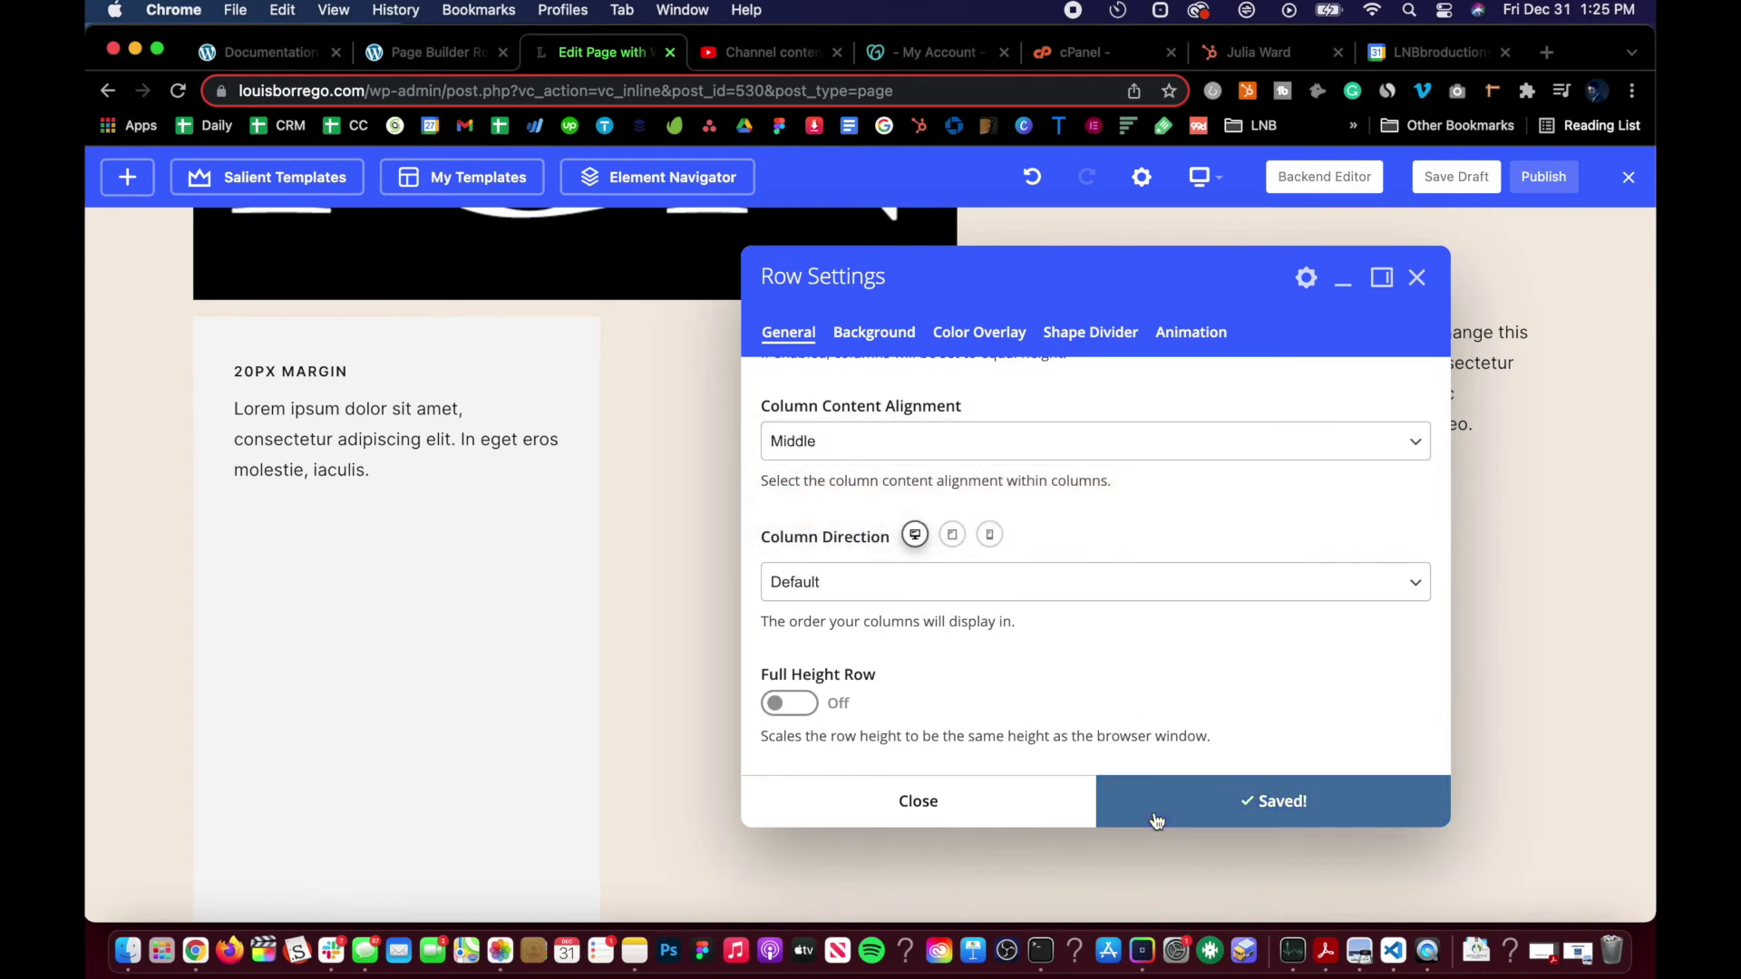
pyautogui.click(1022, 807)
# - Examine how the text and logo are vertically aligned across the three equal-height columns
pyautogui.scroll(-2, 635, 589)
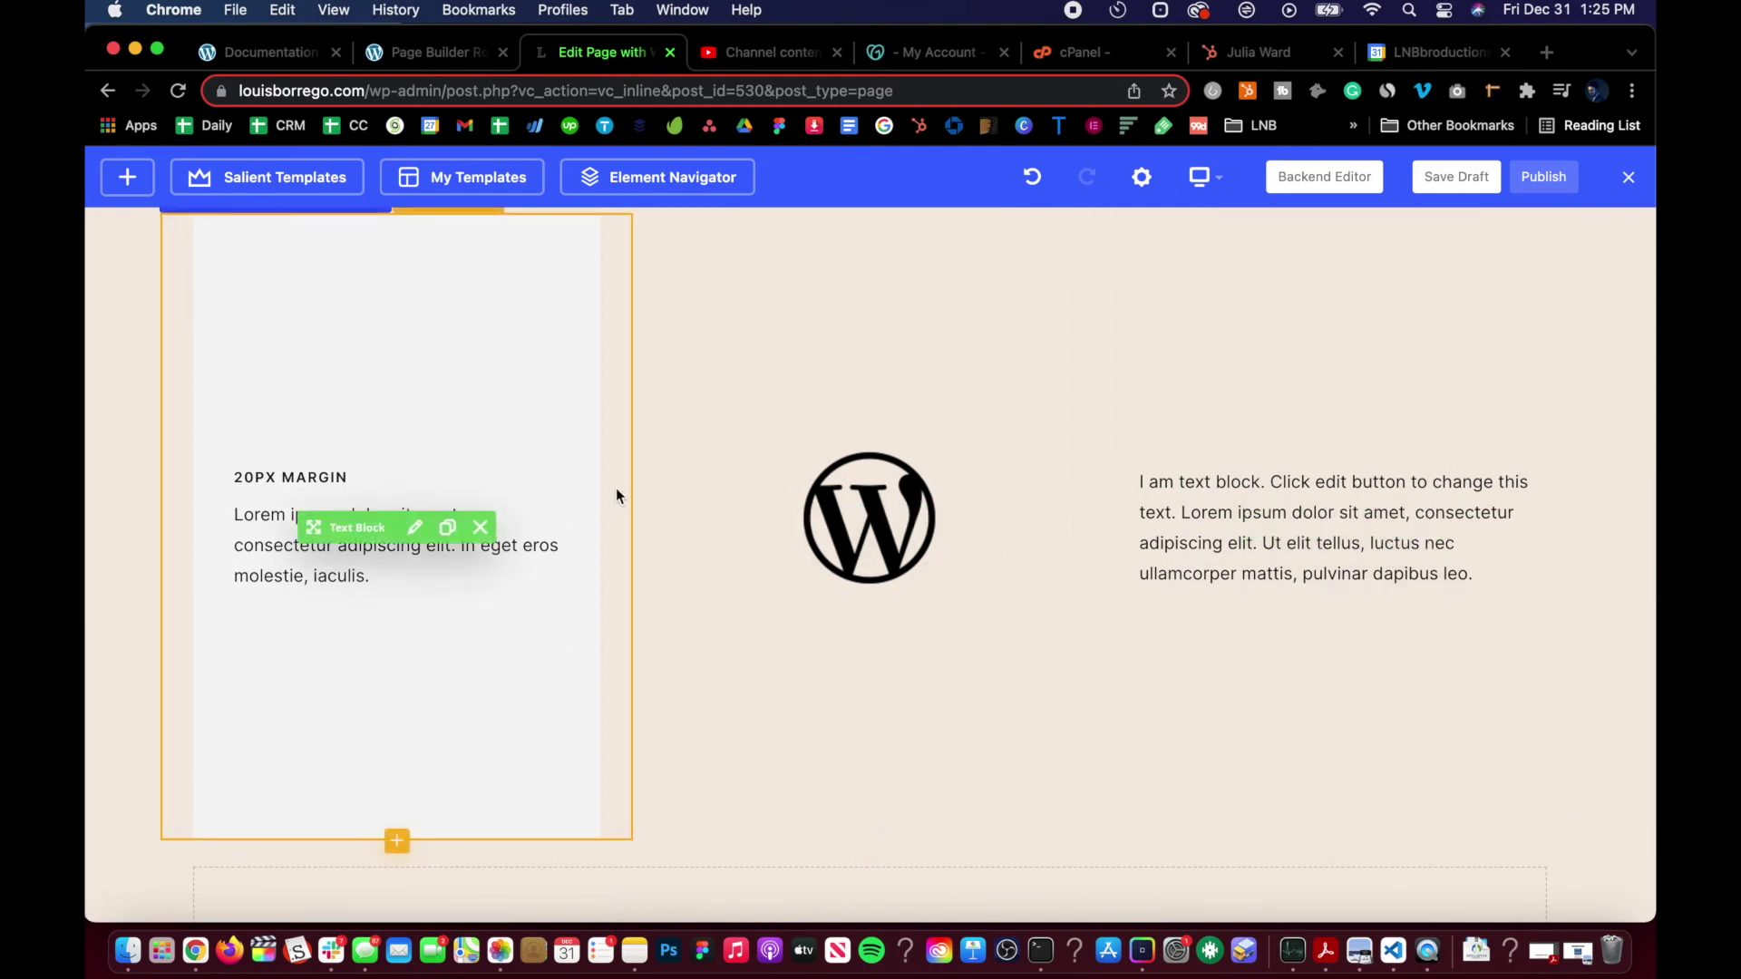
pyautogui.scroll(2, 336, 547)
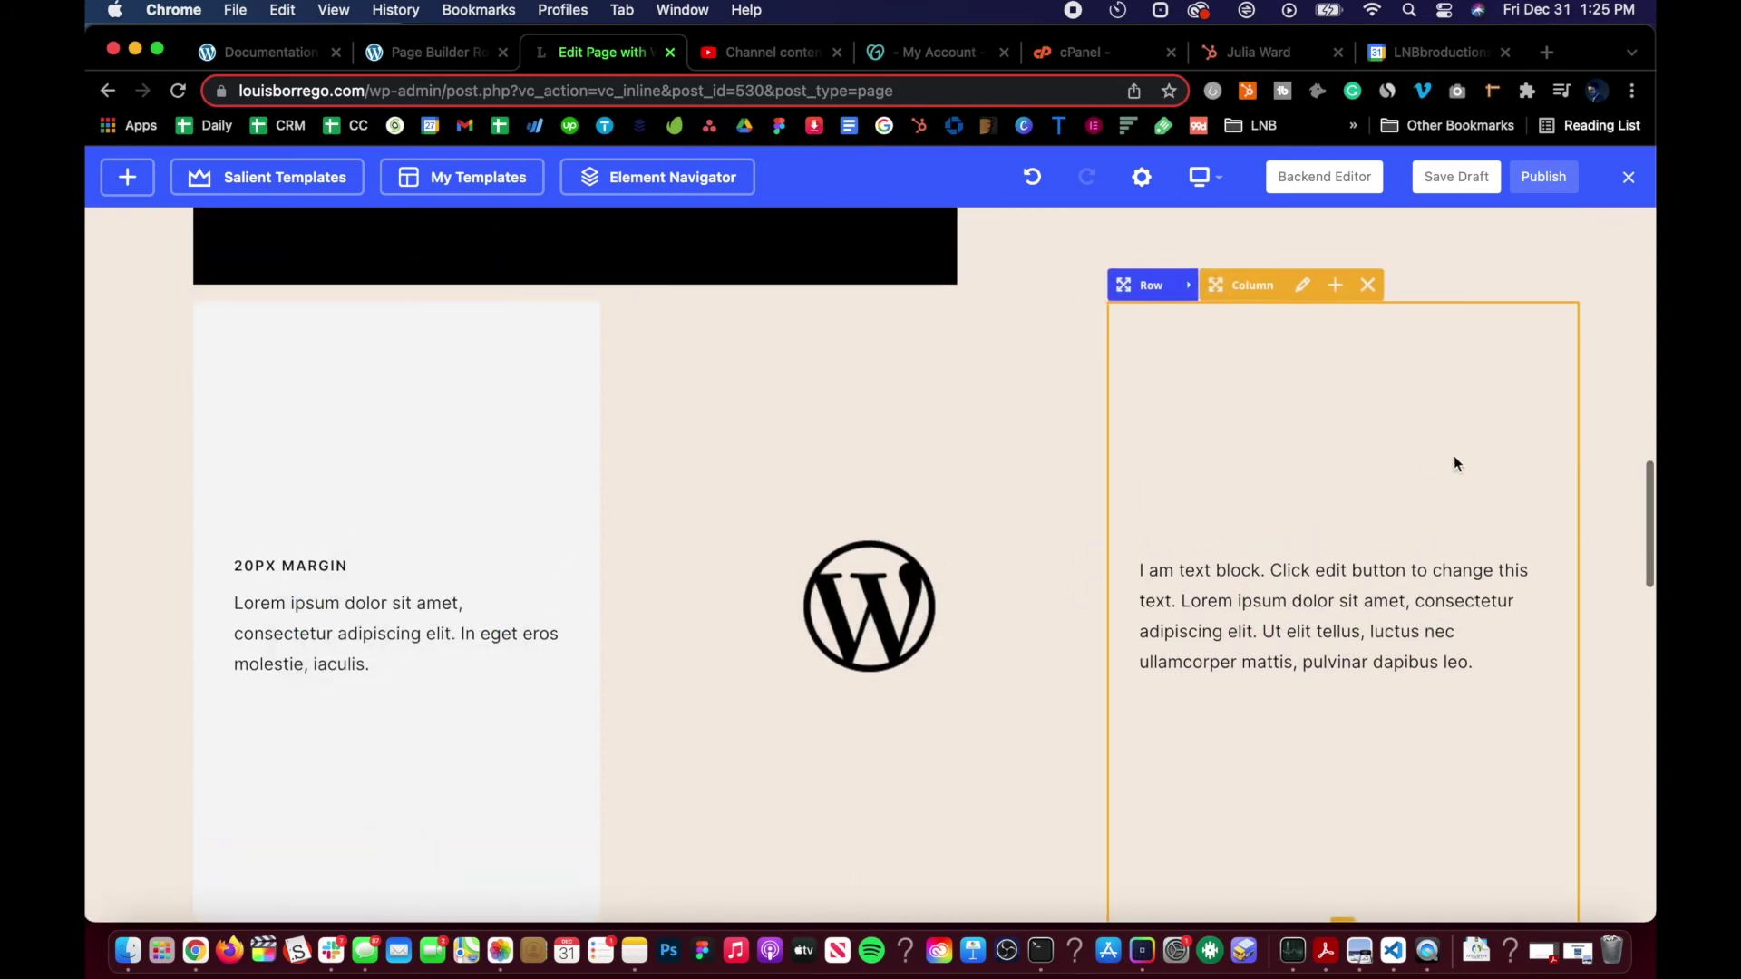
pyautogui.scroll(-3, 466, 590)
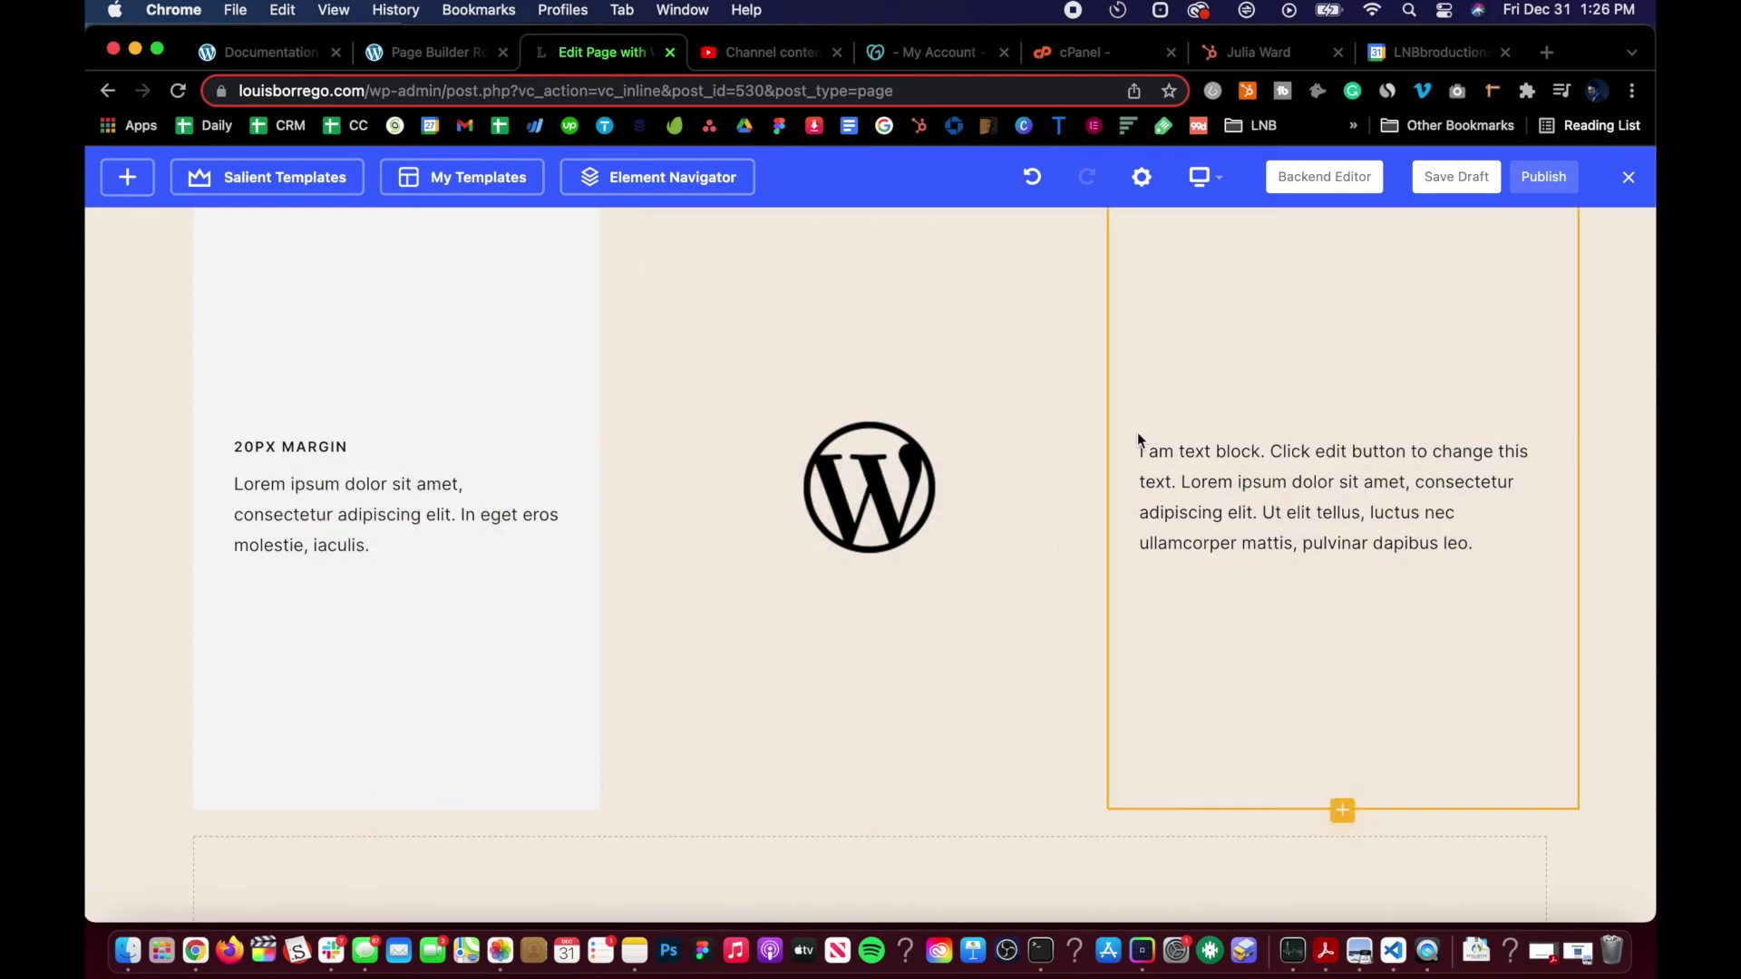
pyautogui.scroll(3, 540, 475)
pyautogui.scroll(-2, 540, 479)
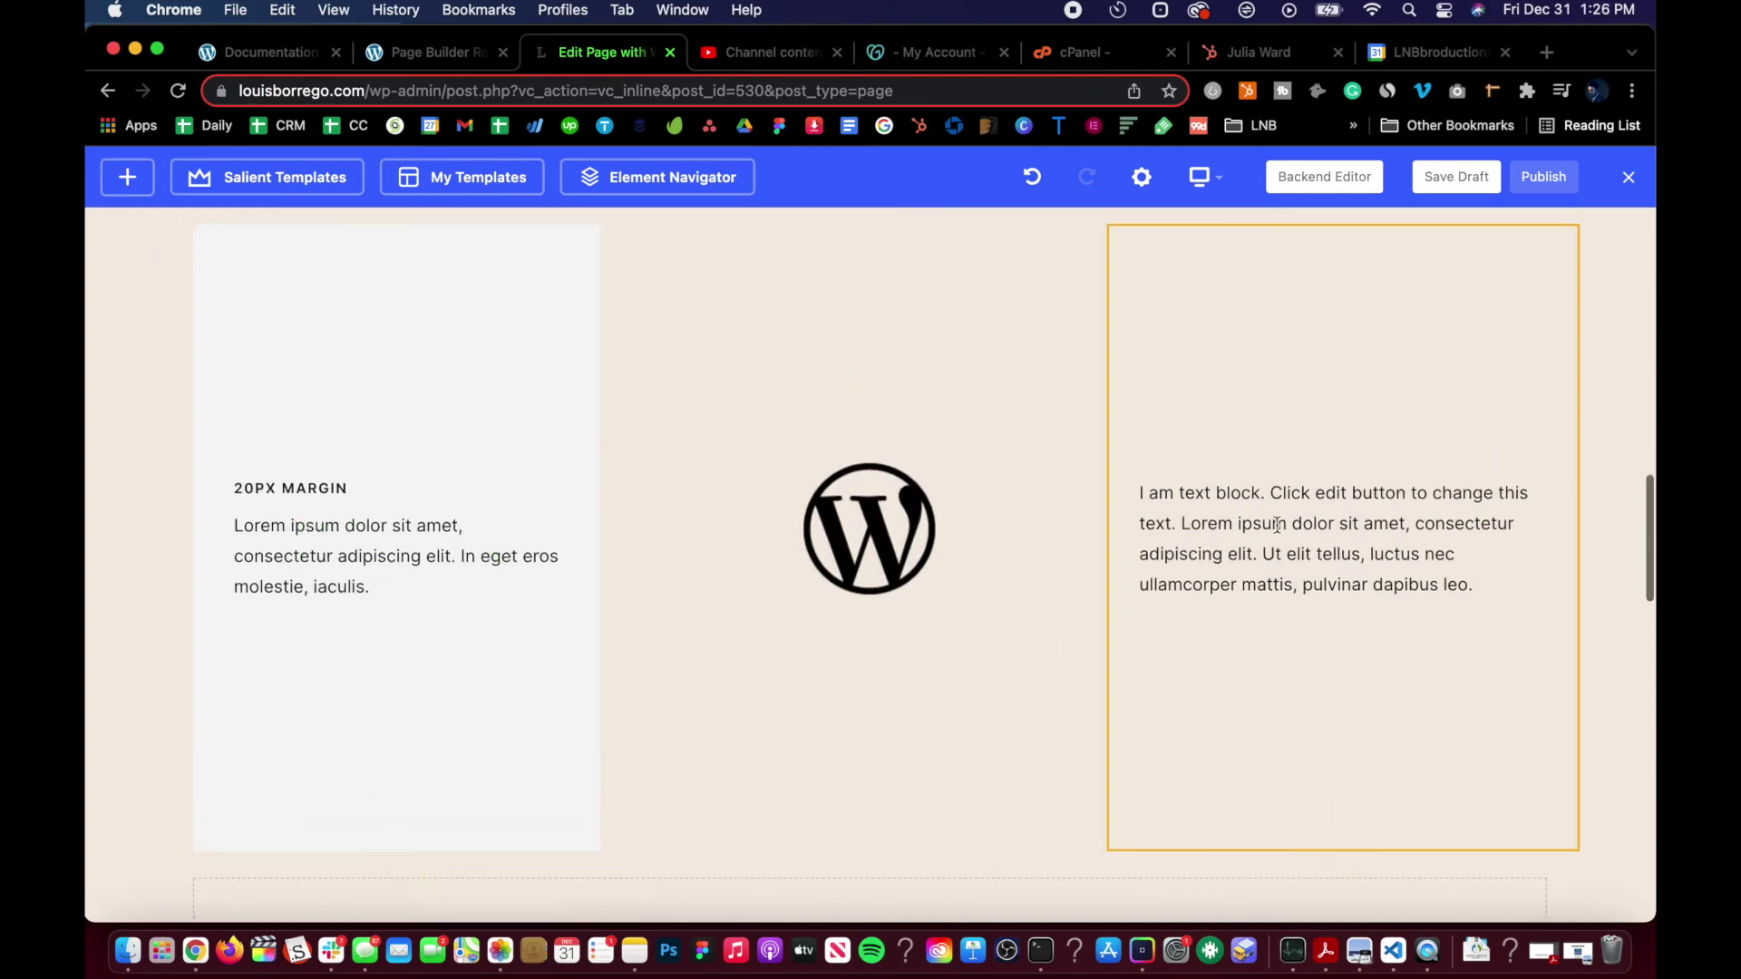
pyautogui.scroll(2, 382, 482)
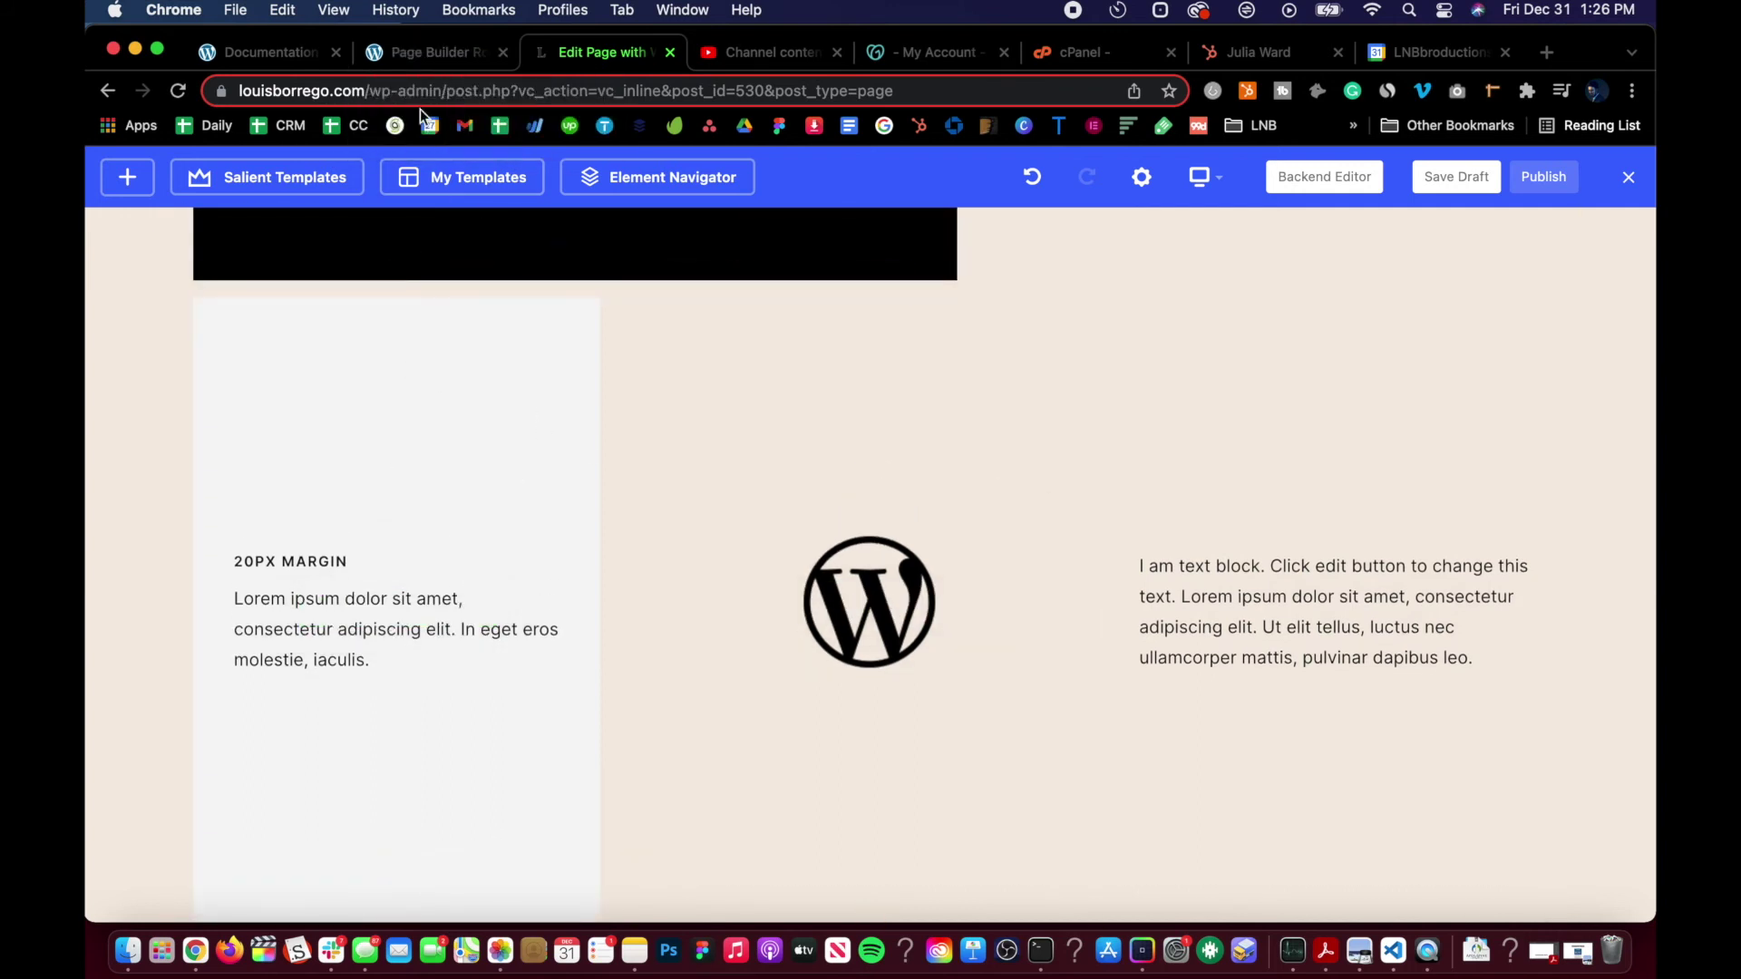
# - Review the Column Direction section of the Salient row documentation, comparing the Standard Direction and Reversed For All Viewports examples
pyautogui.click(404, 54)
pyautogui.click(371, 430)
pyautogui.scroll(-5, 721, 552)
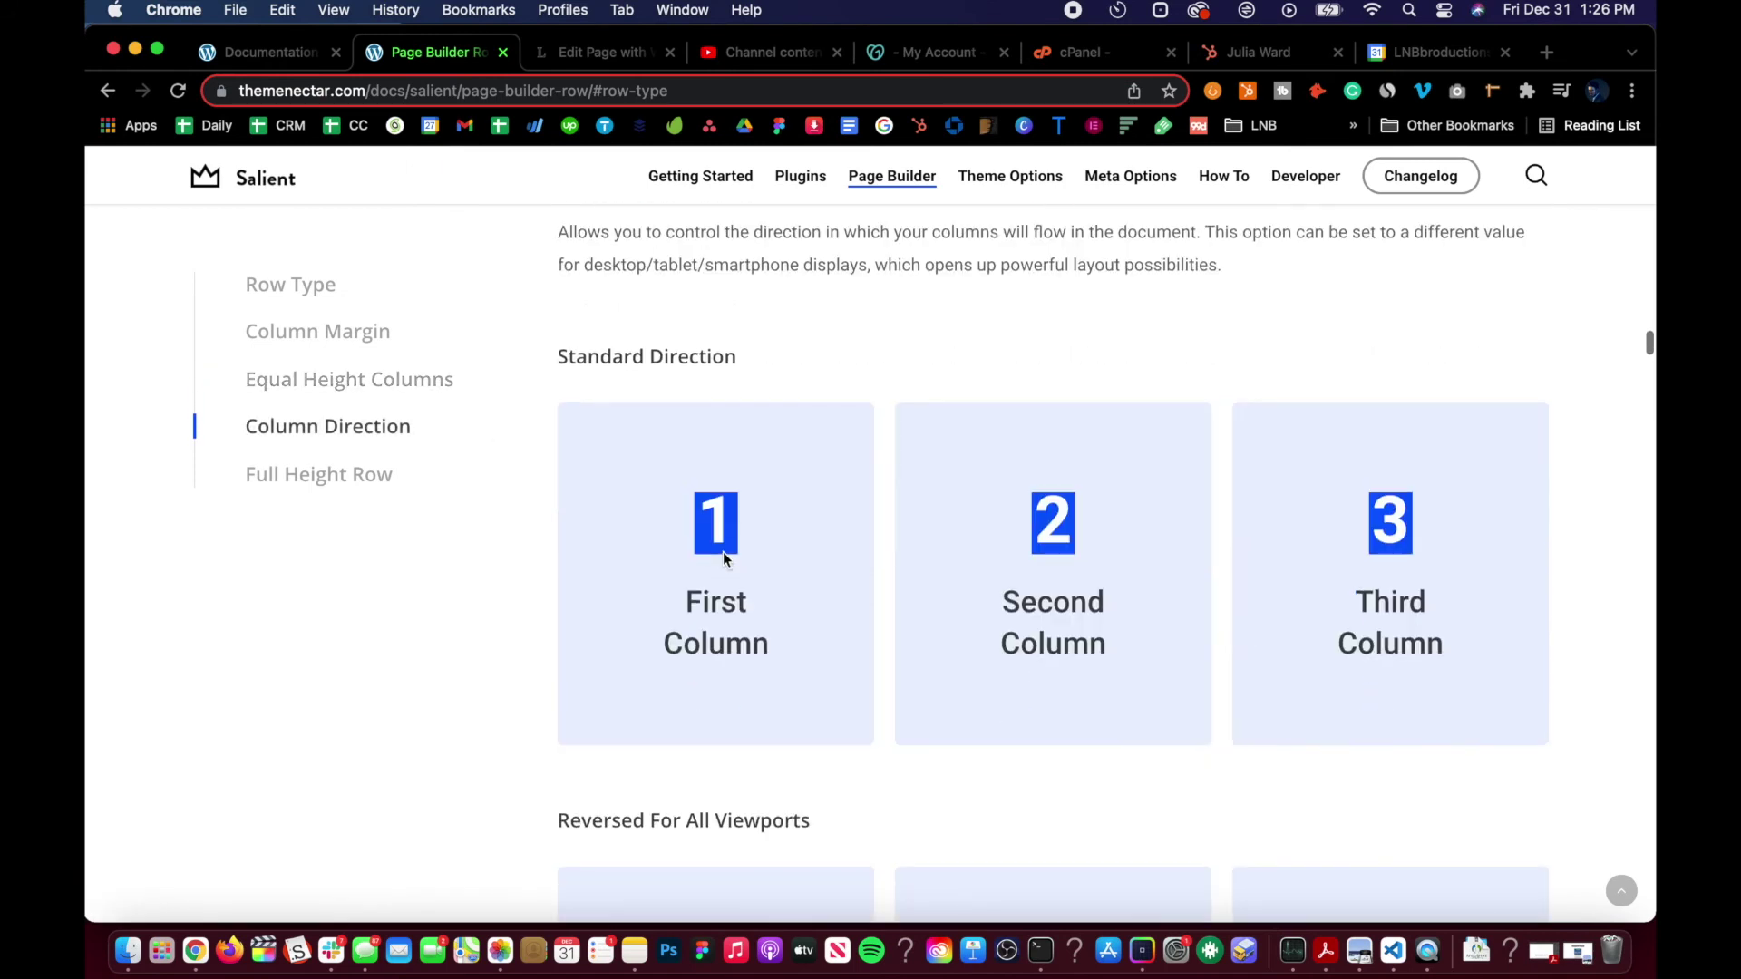
pyautogui.scroll(2, 707, 463)
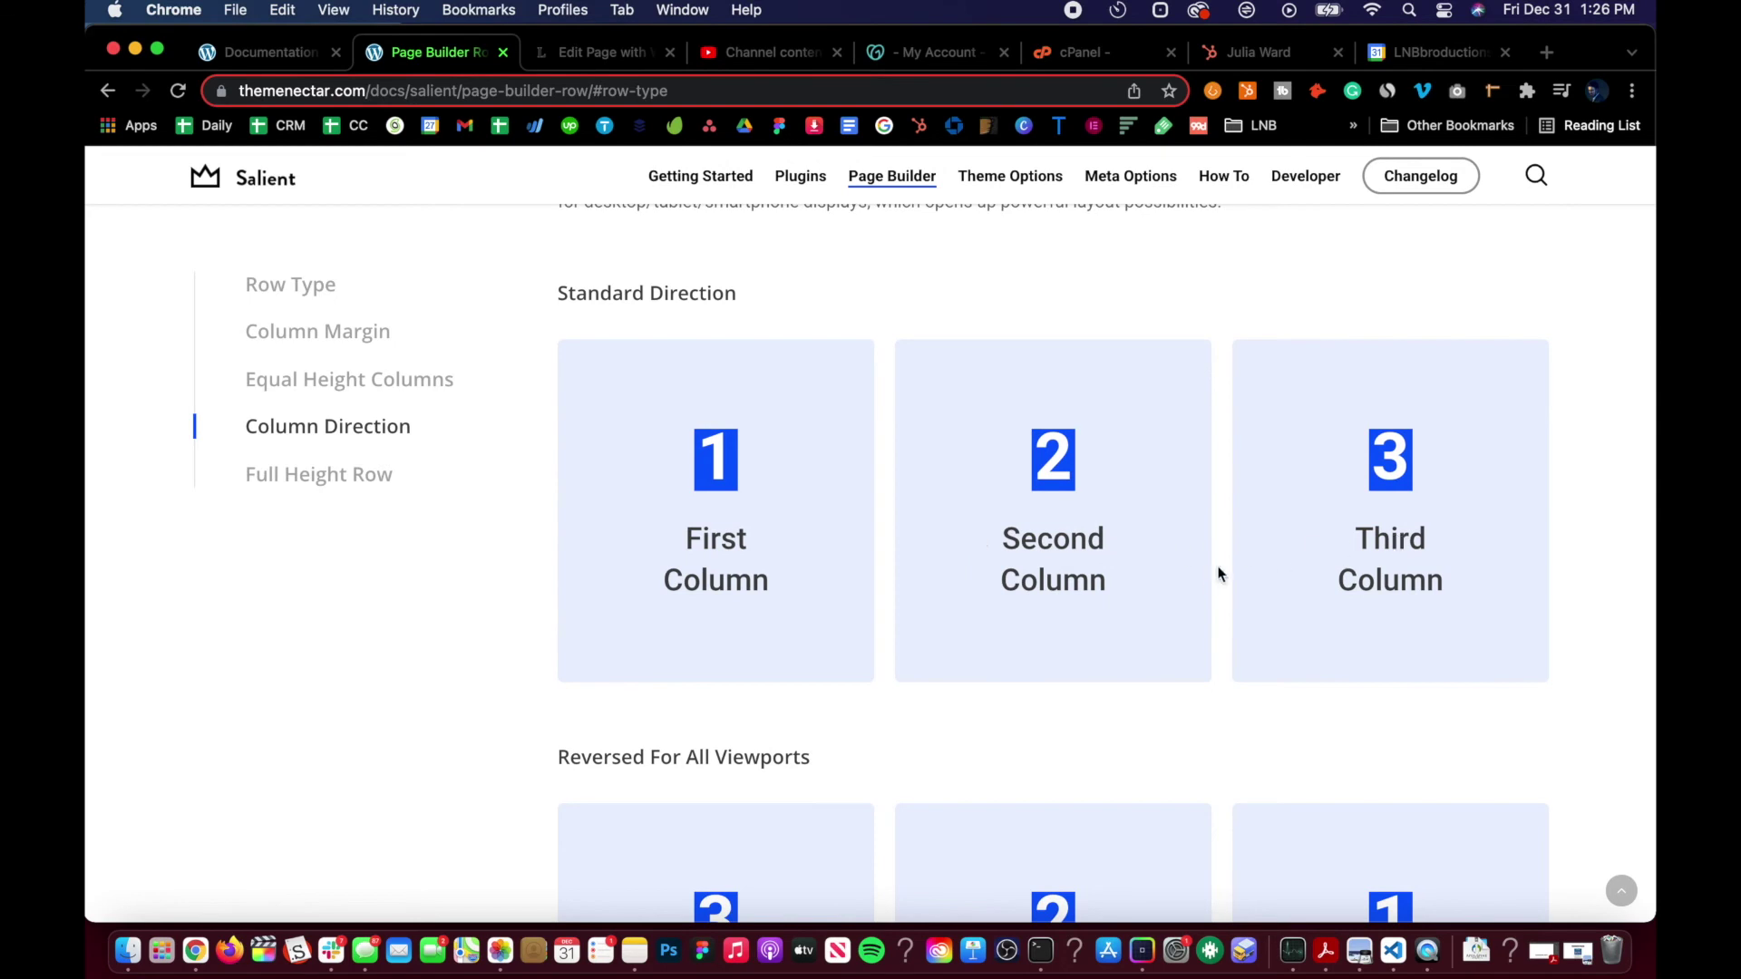
pyautogui.scroll(-5, 1178, 572)
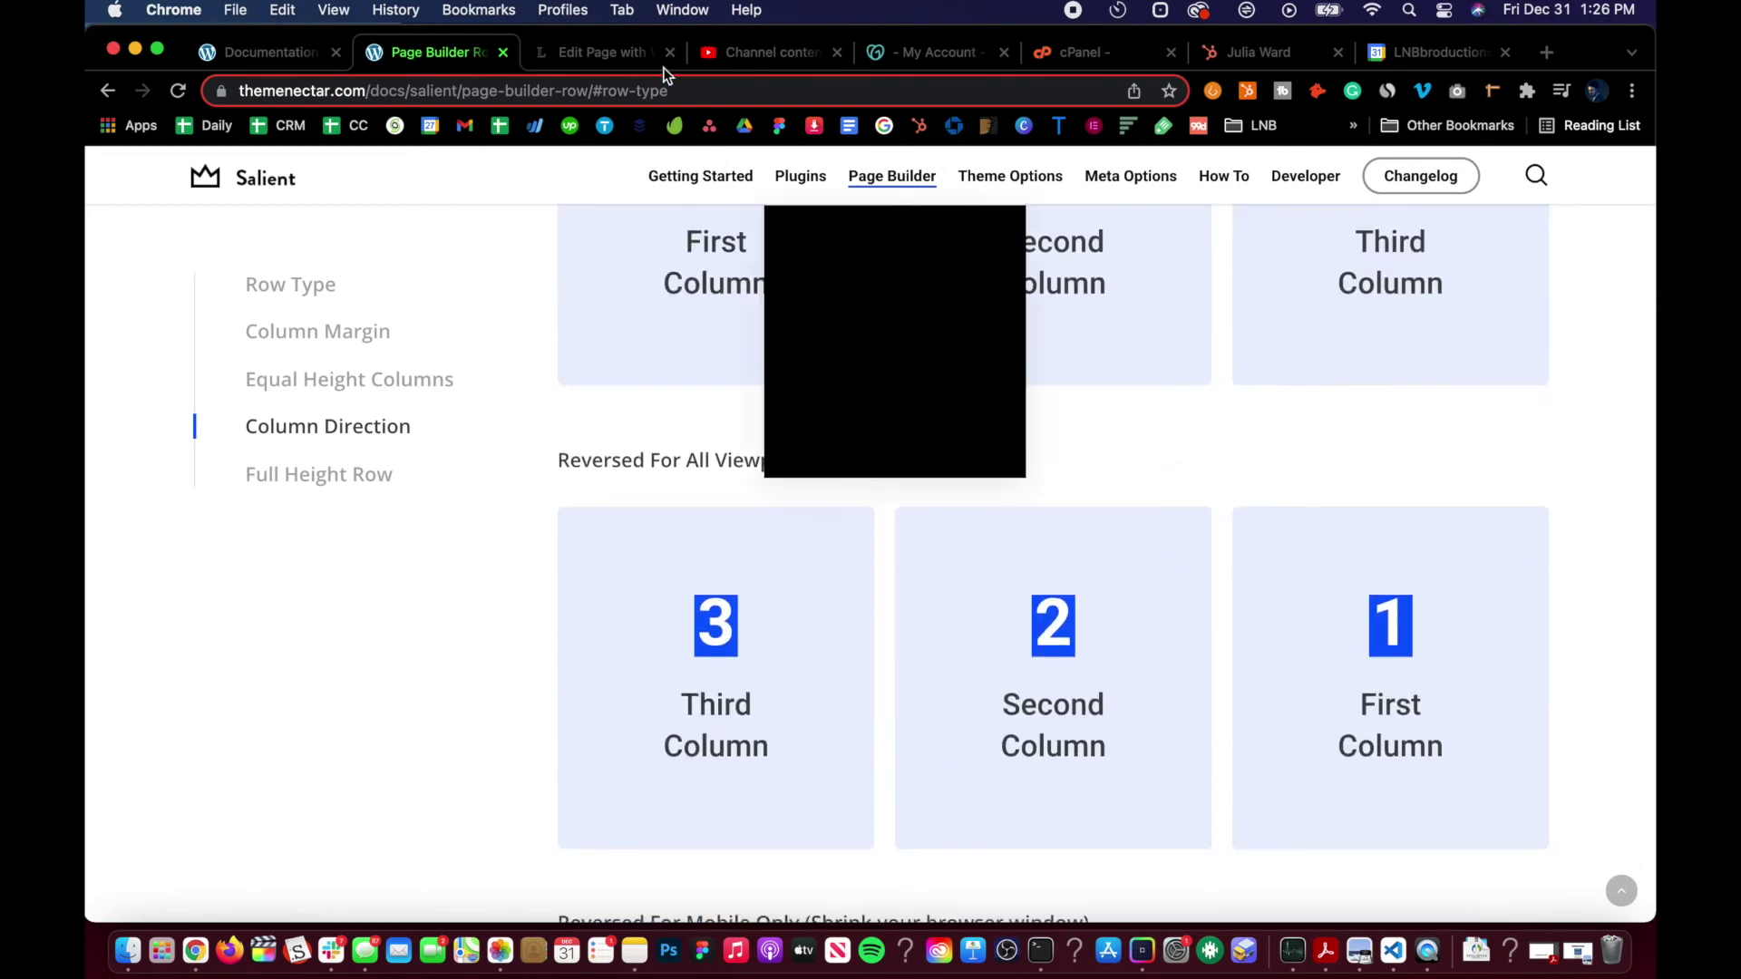
# - Back in the page editor, set the WordPress logo row's desktop Column Direction to Row Reverse, then save and close the settings
pyautogui.click(581, 52)
pyautogui.scroll(3, 544, 577)
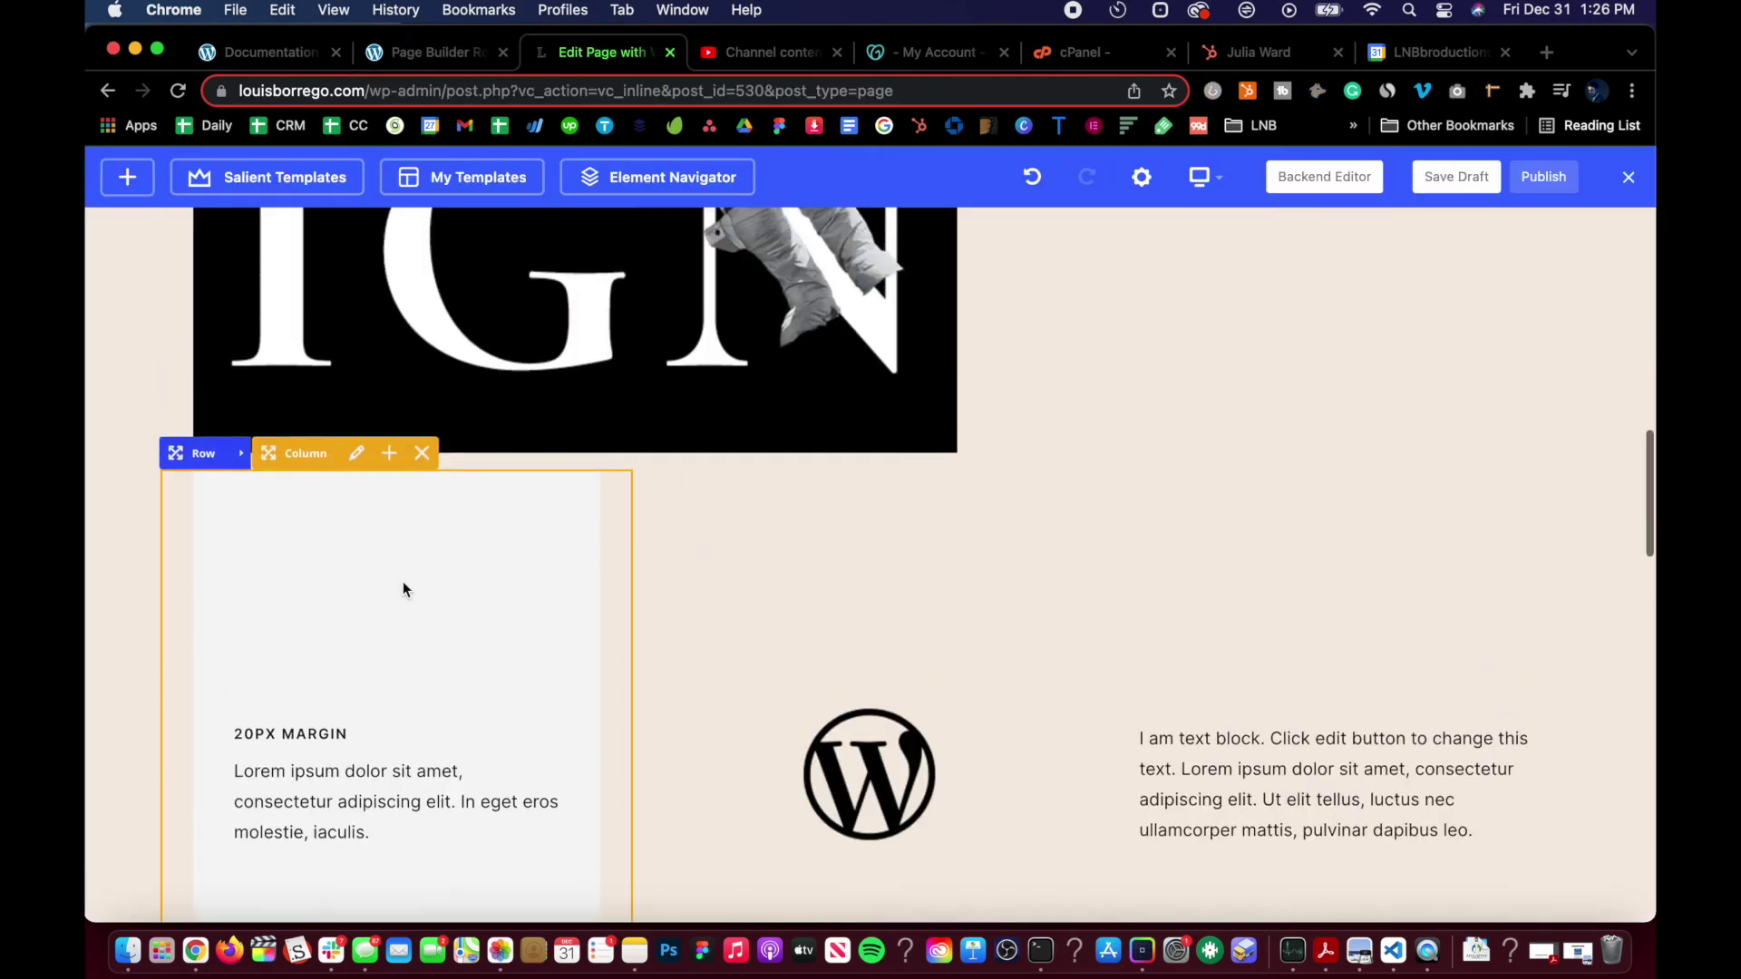
pyautogui.scroll(-5, 390, 716)
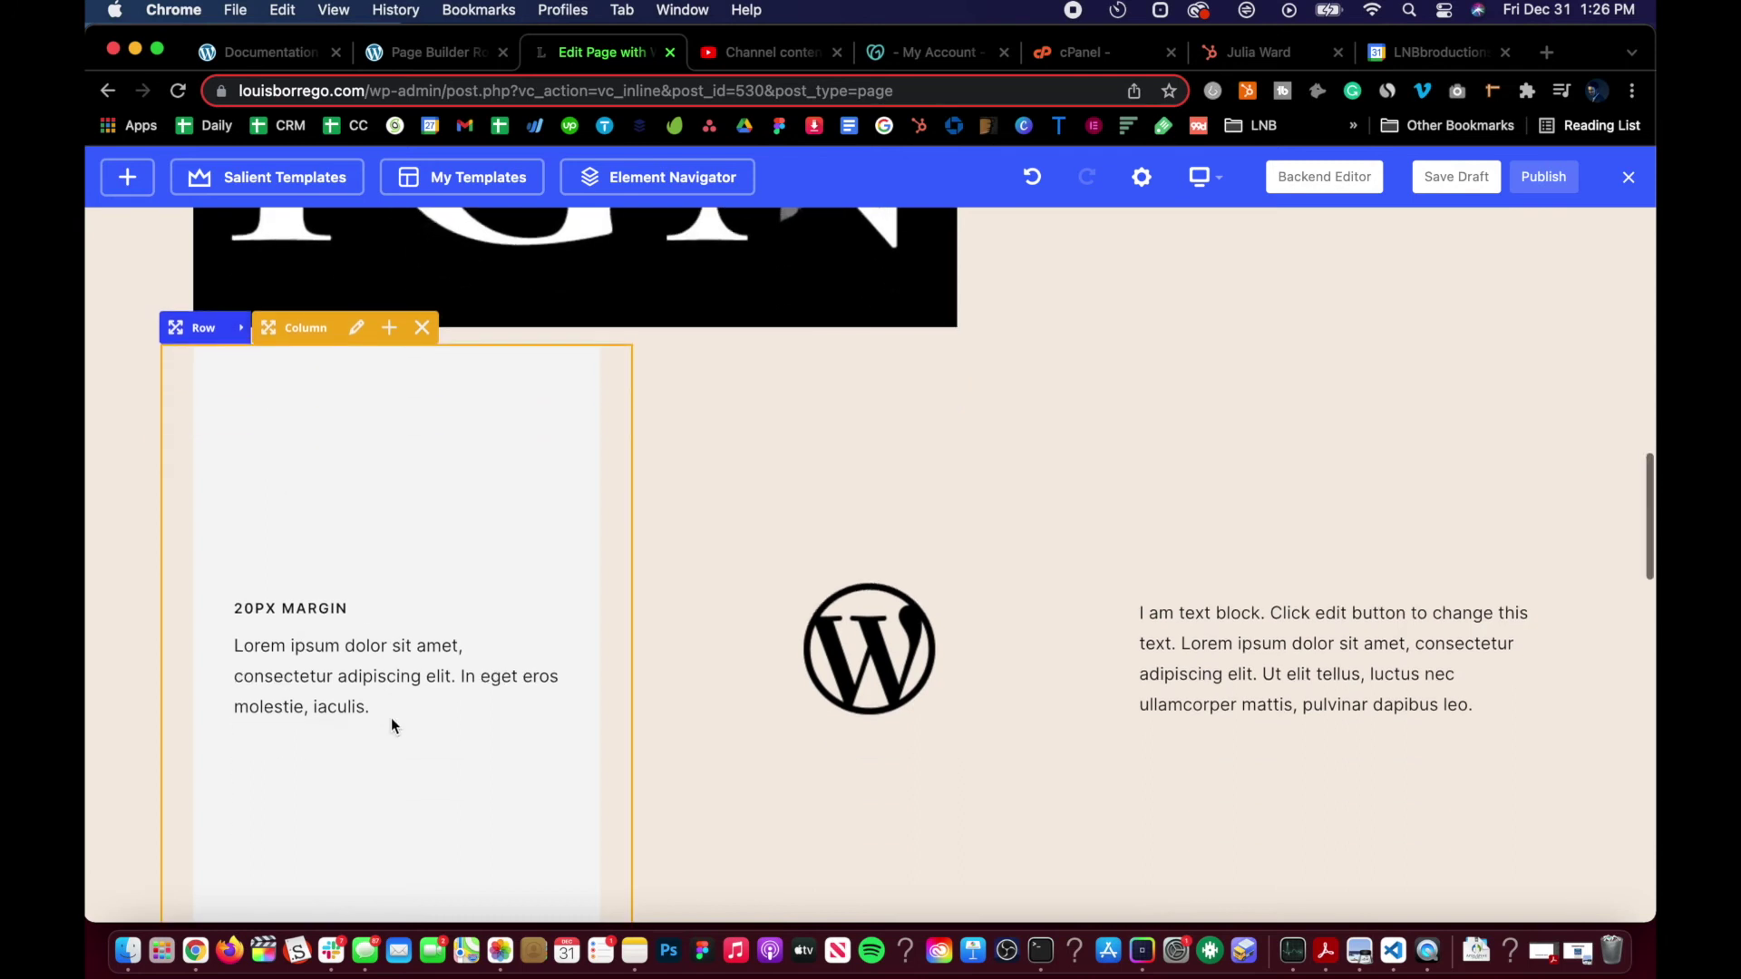
pyautogui.scroll(2, 458, 491)
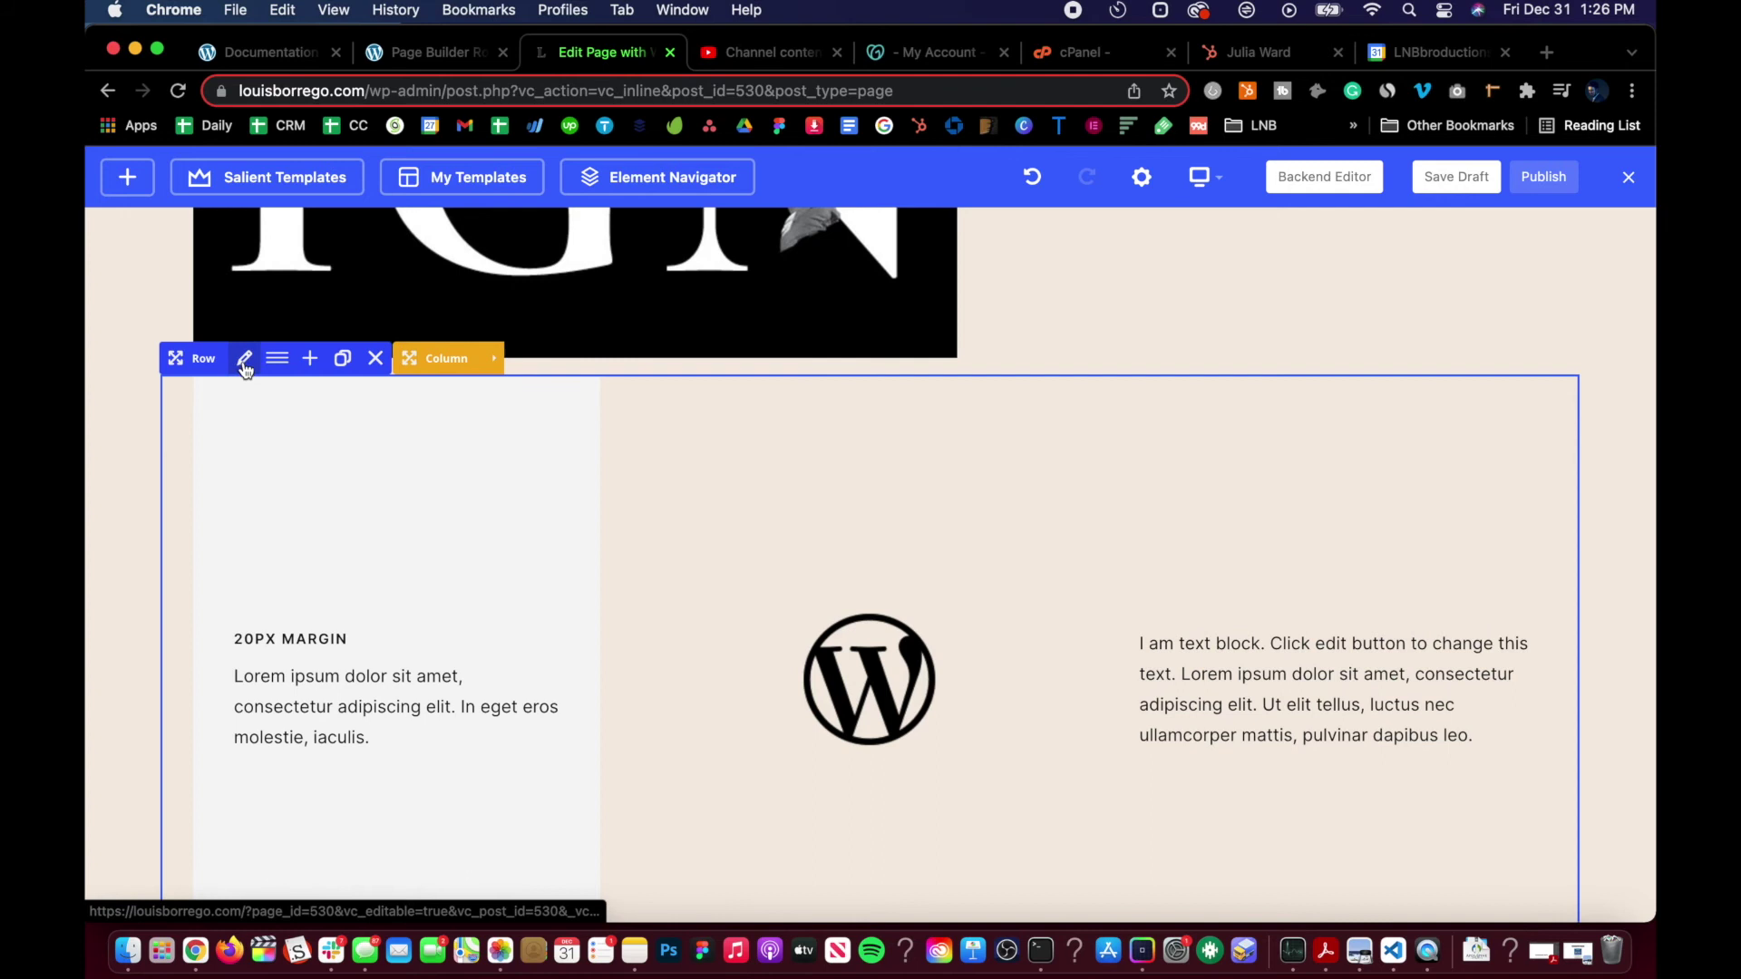
pyautogui.click(245, 360)
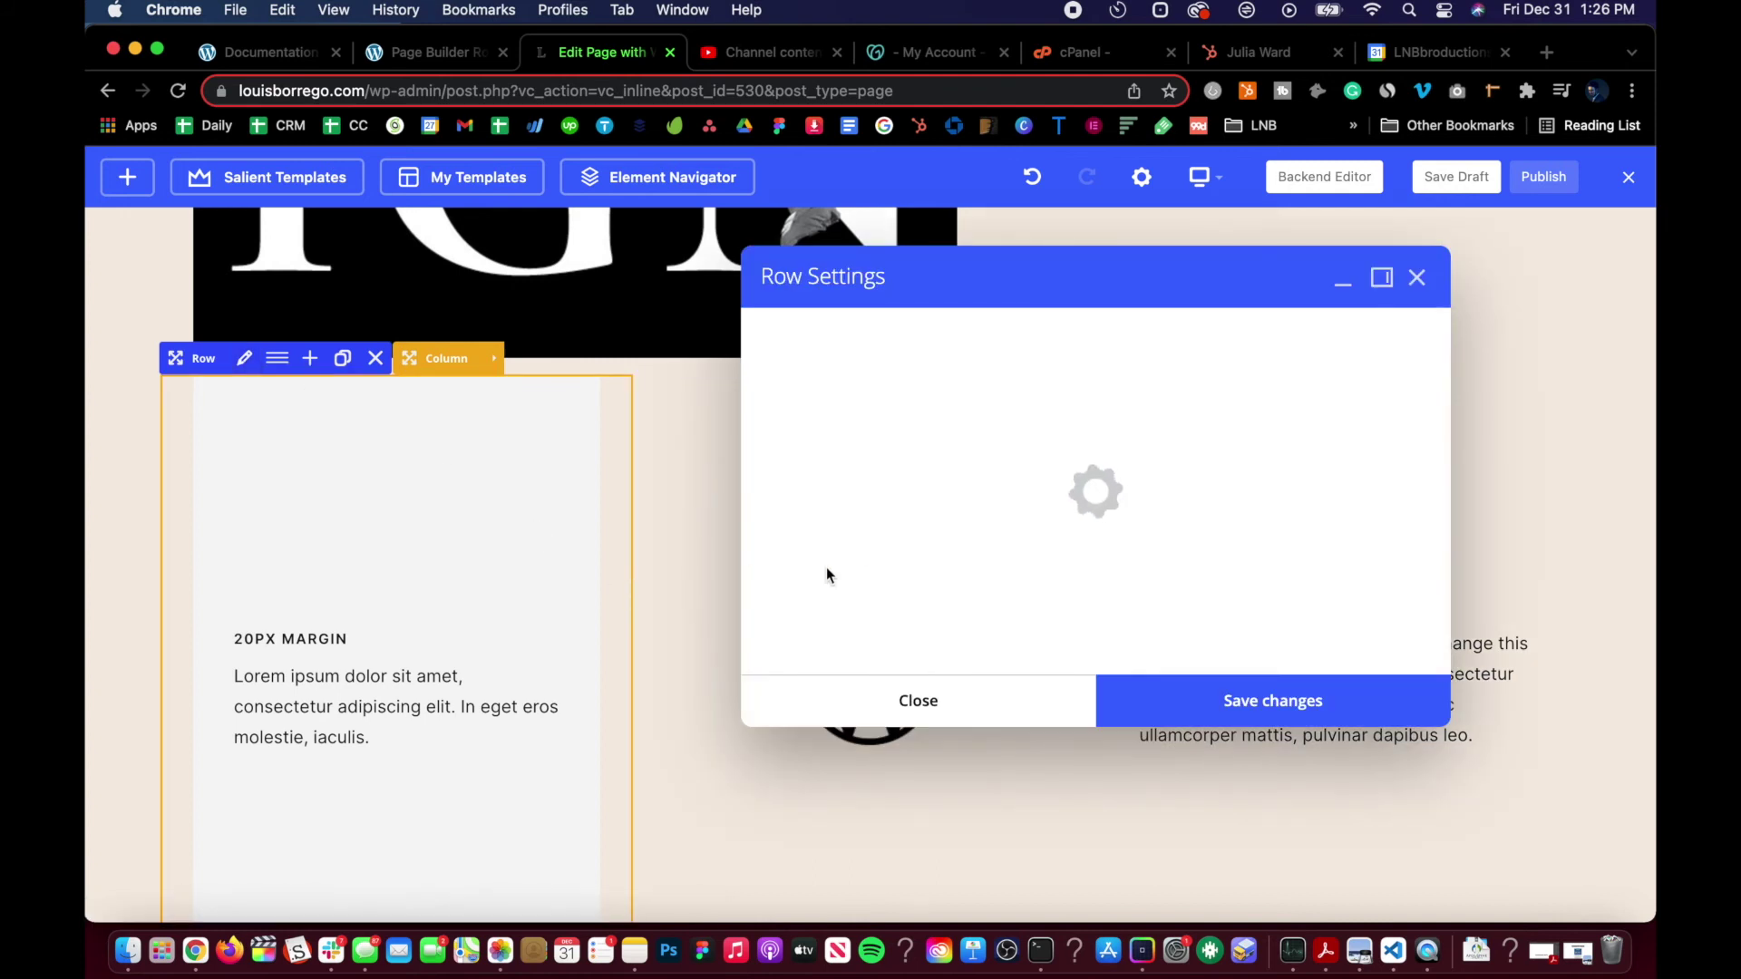
pyautogui.scroll(-5, 838, 571)
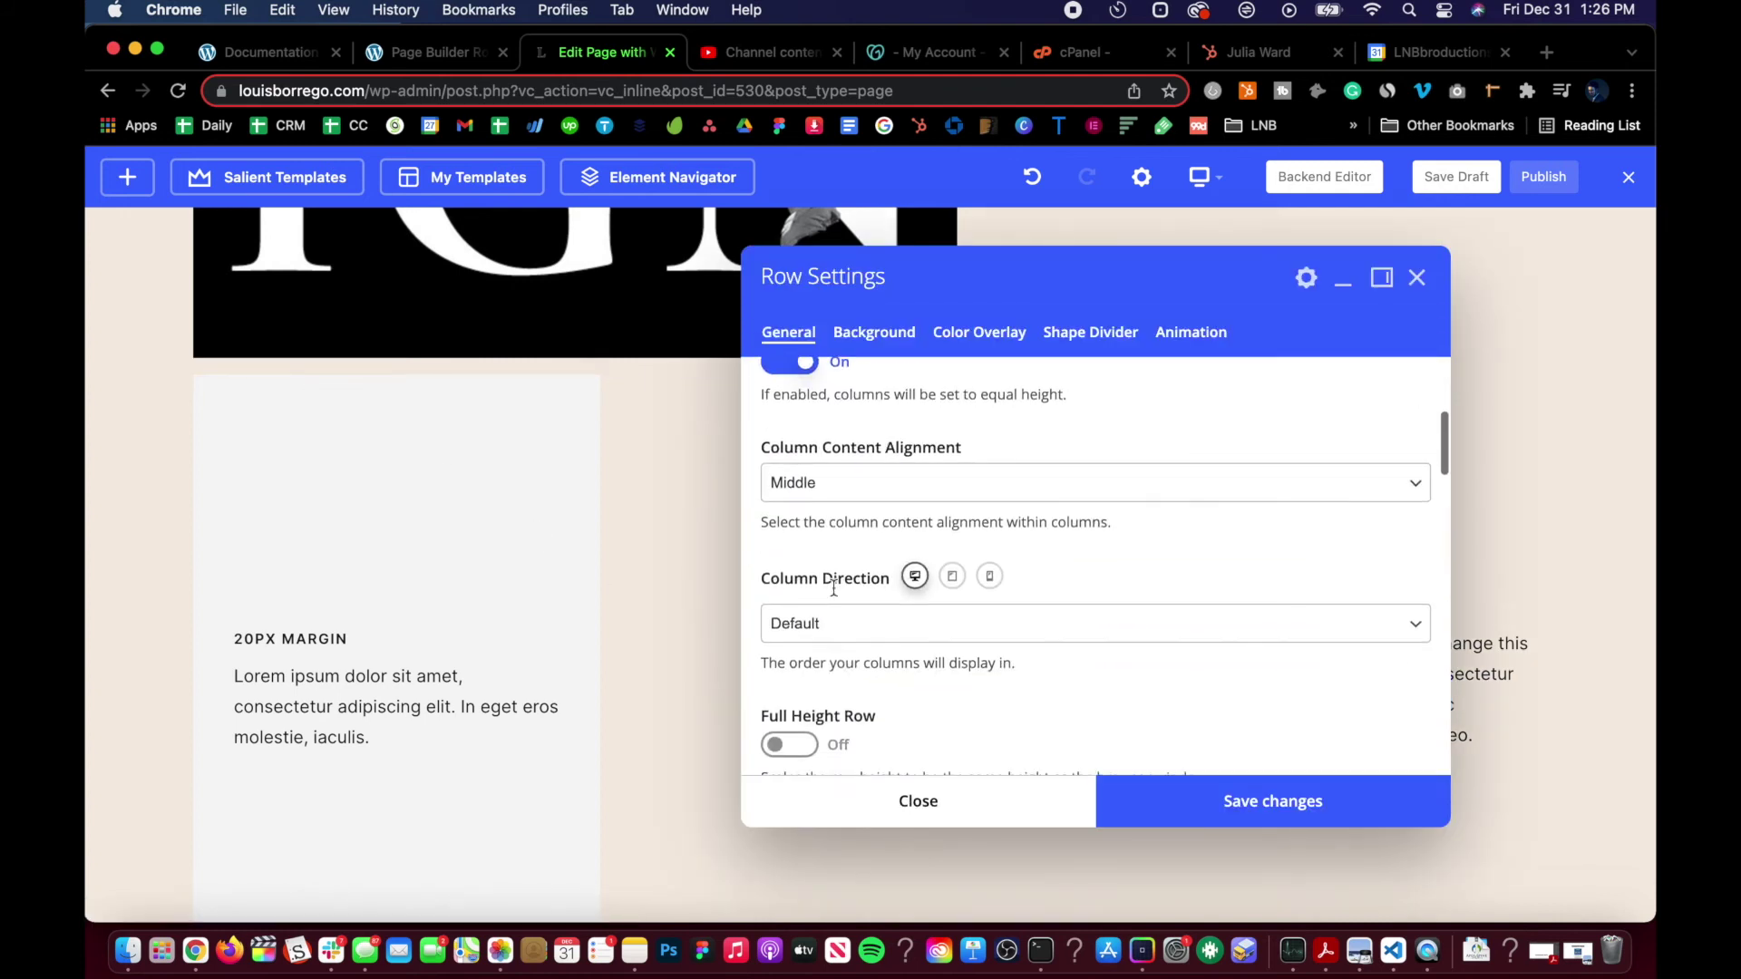
pyautogui.click(824, 542)
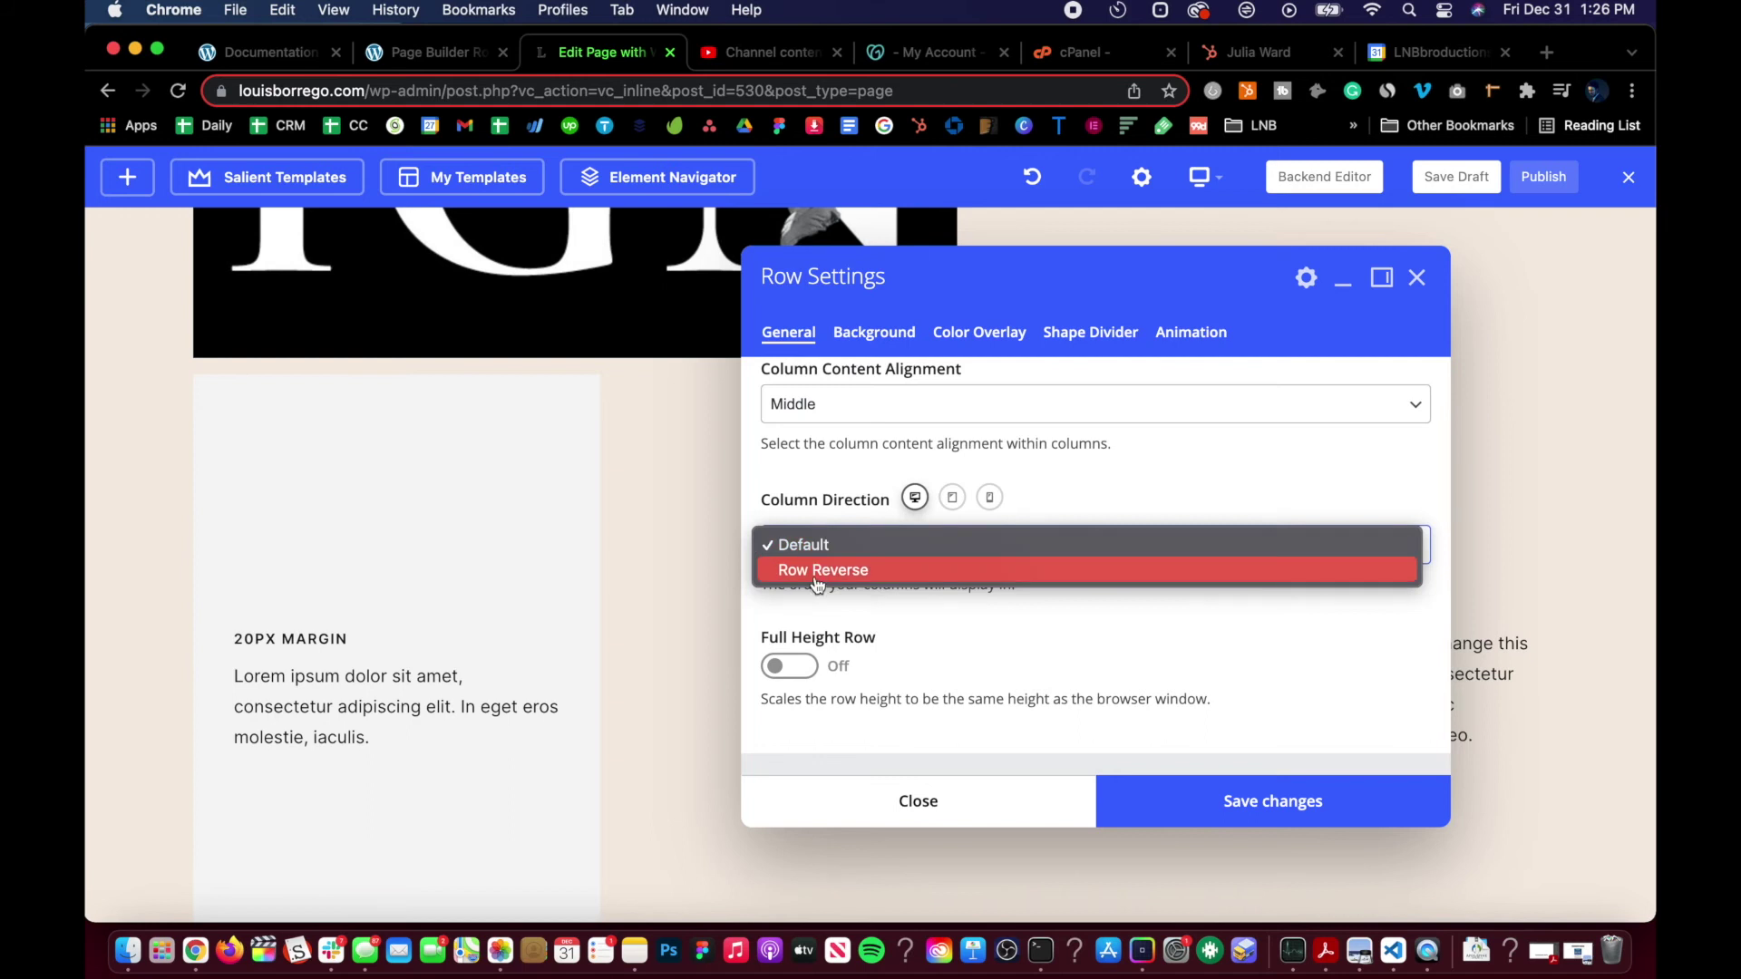
pyautogui.click(816, 573)
pyautogui.click(1136, 814)
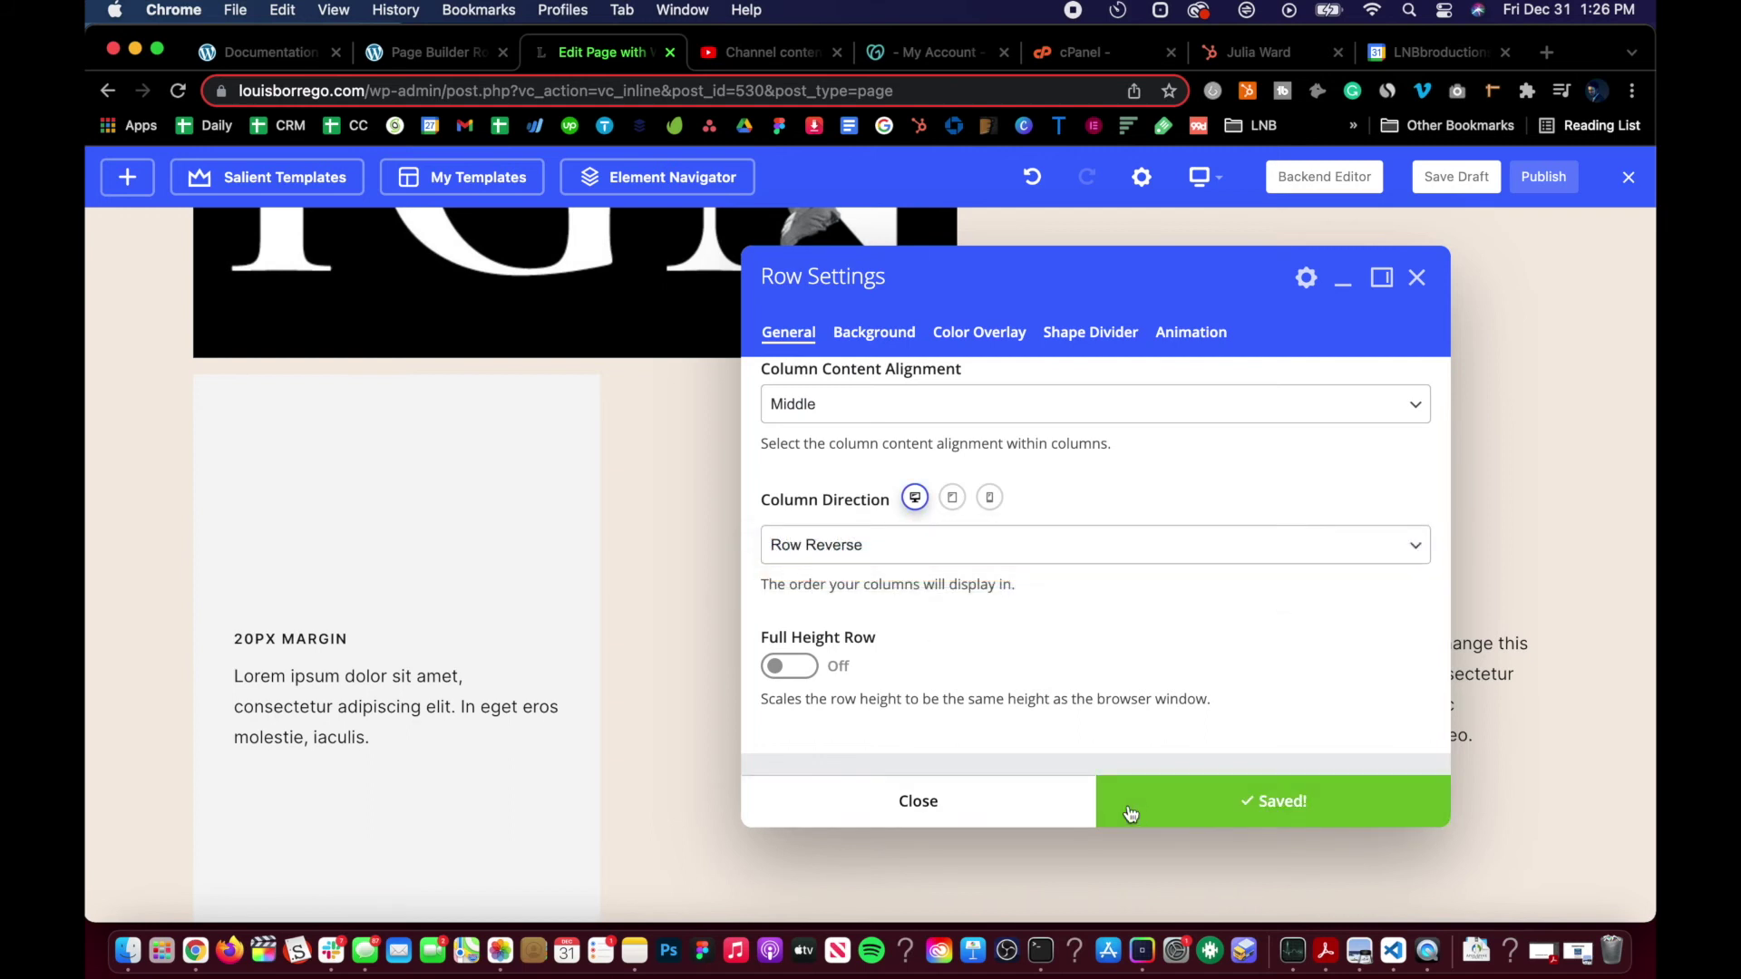
pyautogui.click(983, 807)
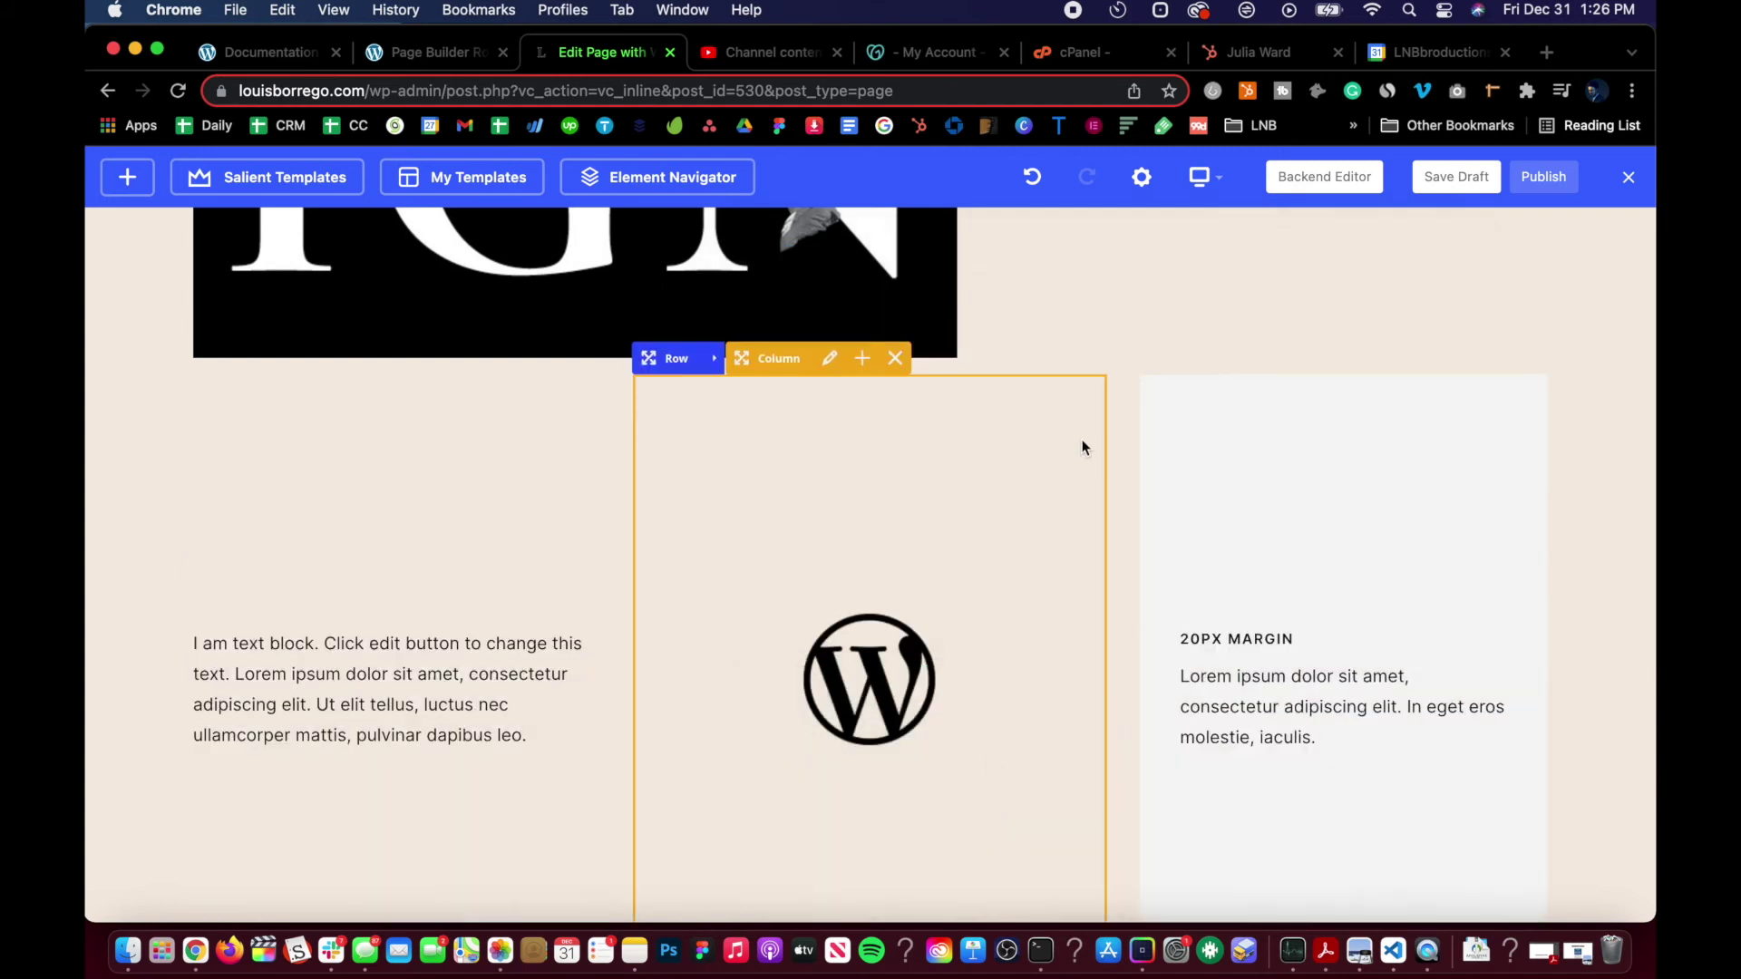
pyautogui.scroll(-3, 946, 494)
pyautogui.scroll(3, 1073, 454)
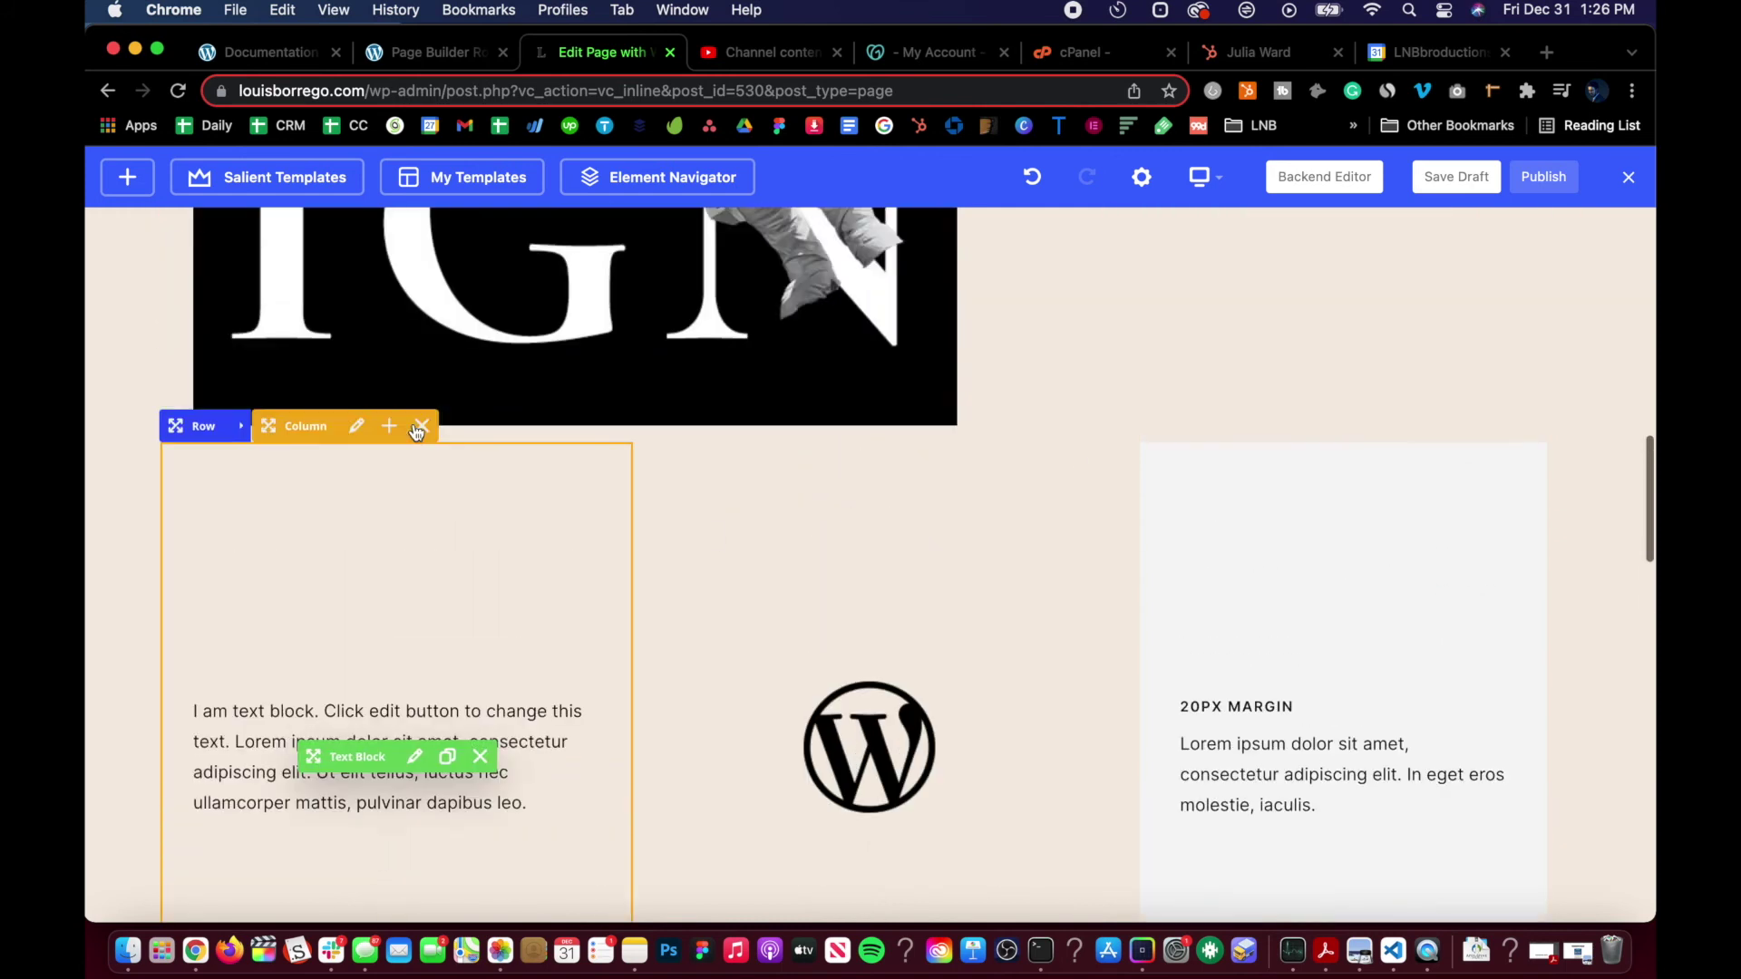
# - Return to the Salient row documentation and review the Reversed For Mobile Only example of Column Direction
pyautogui.click(418, 56)
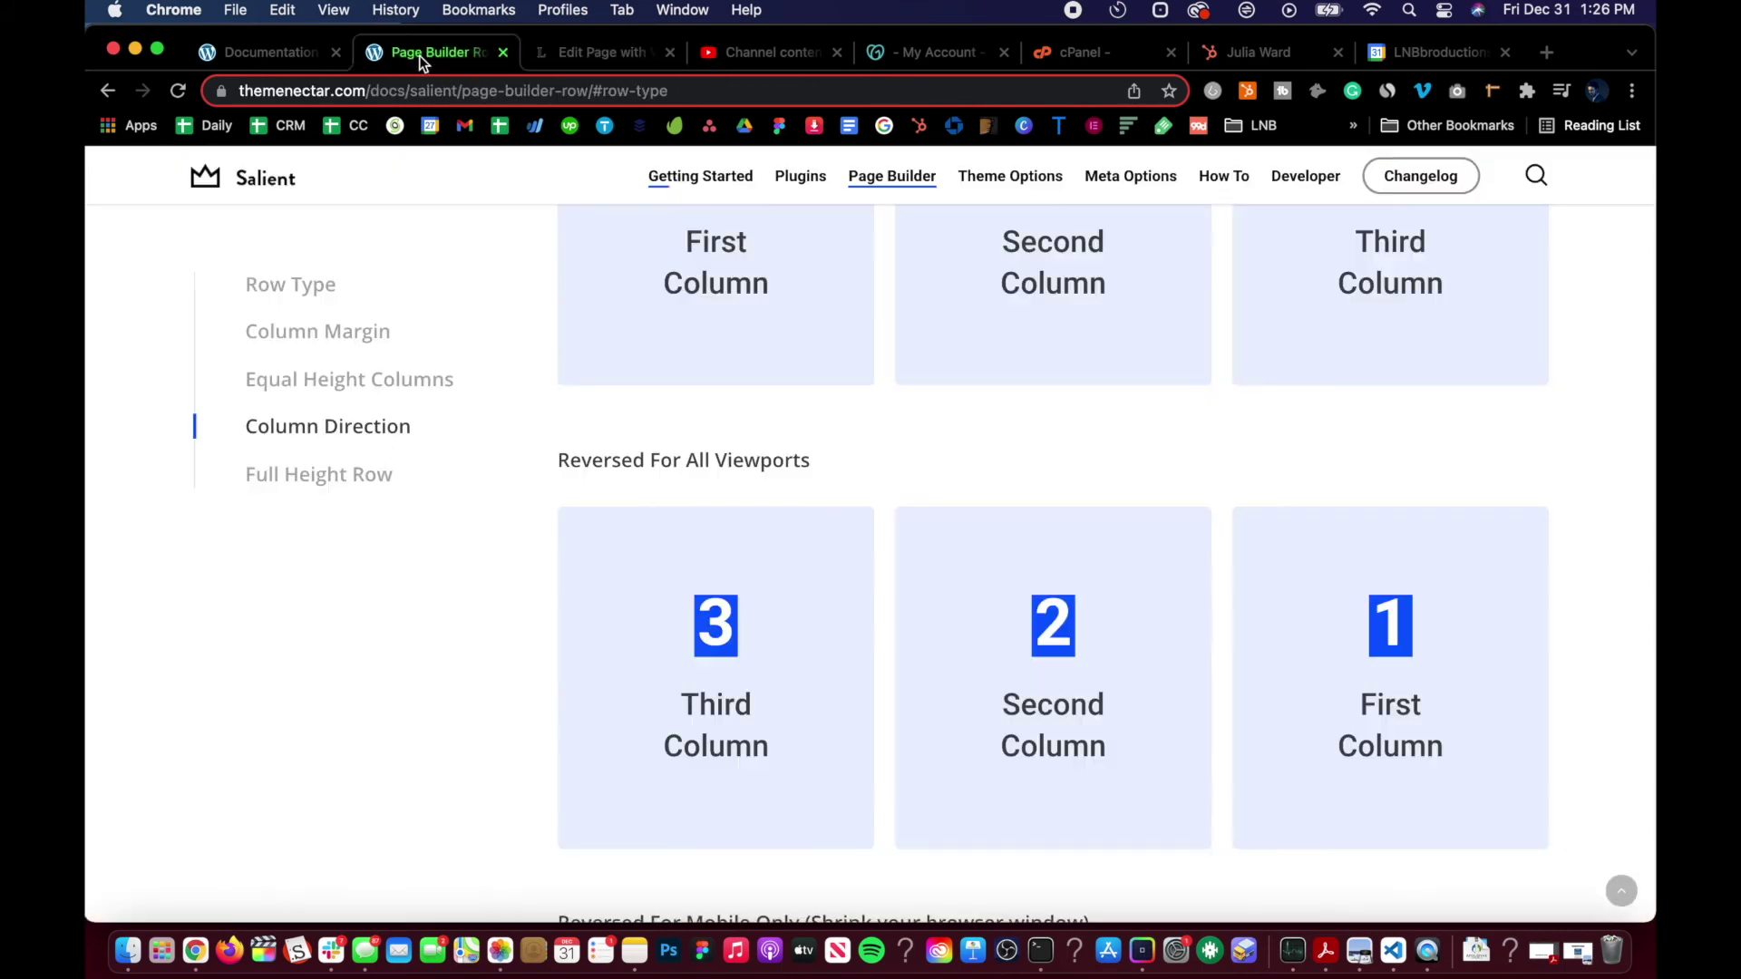
pyautogui.scroll(-4, 455, 563)
pyautogui.scroll(-7, 457, 569)
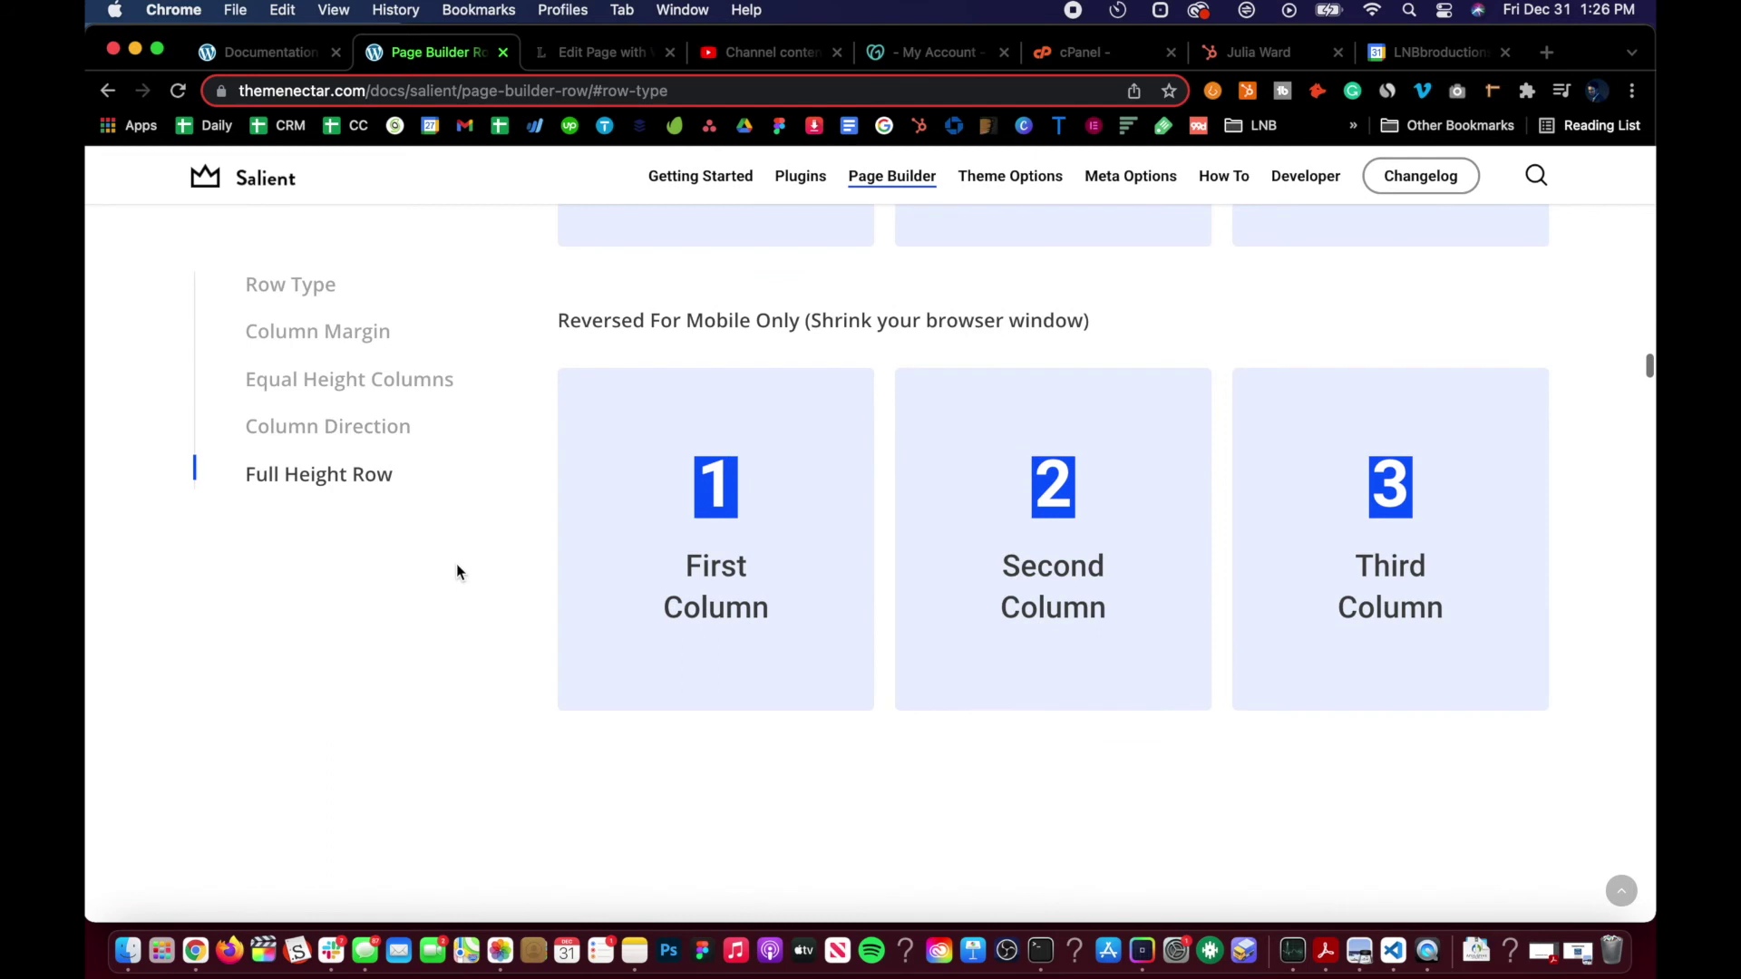
pyautogui.scroll(5, 458, 571)
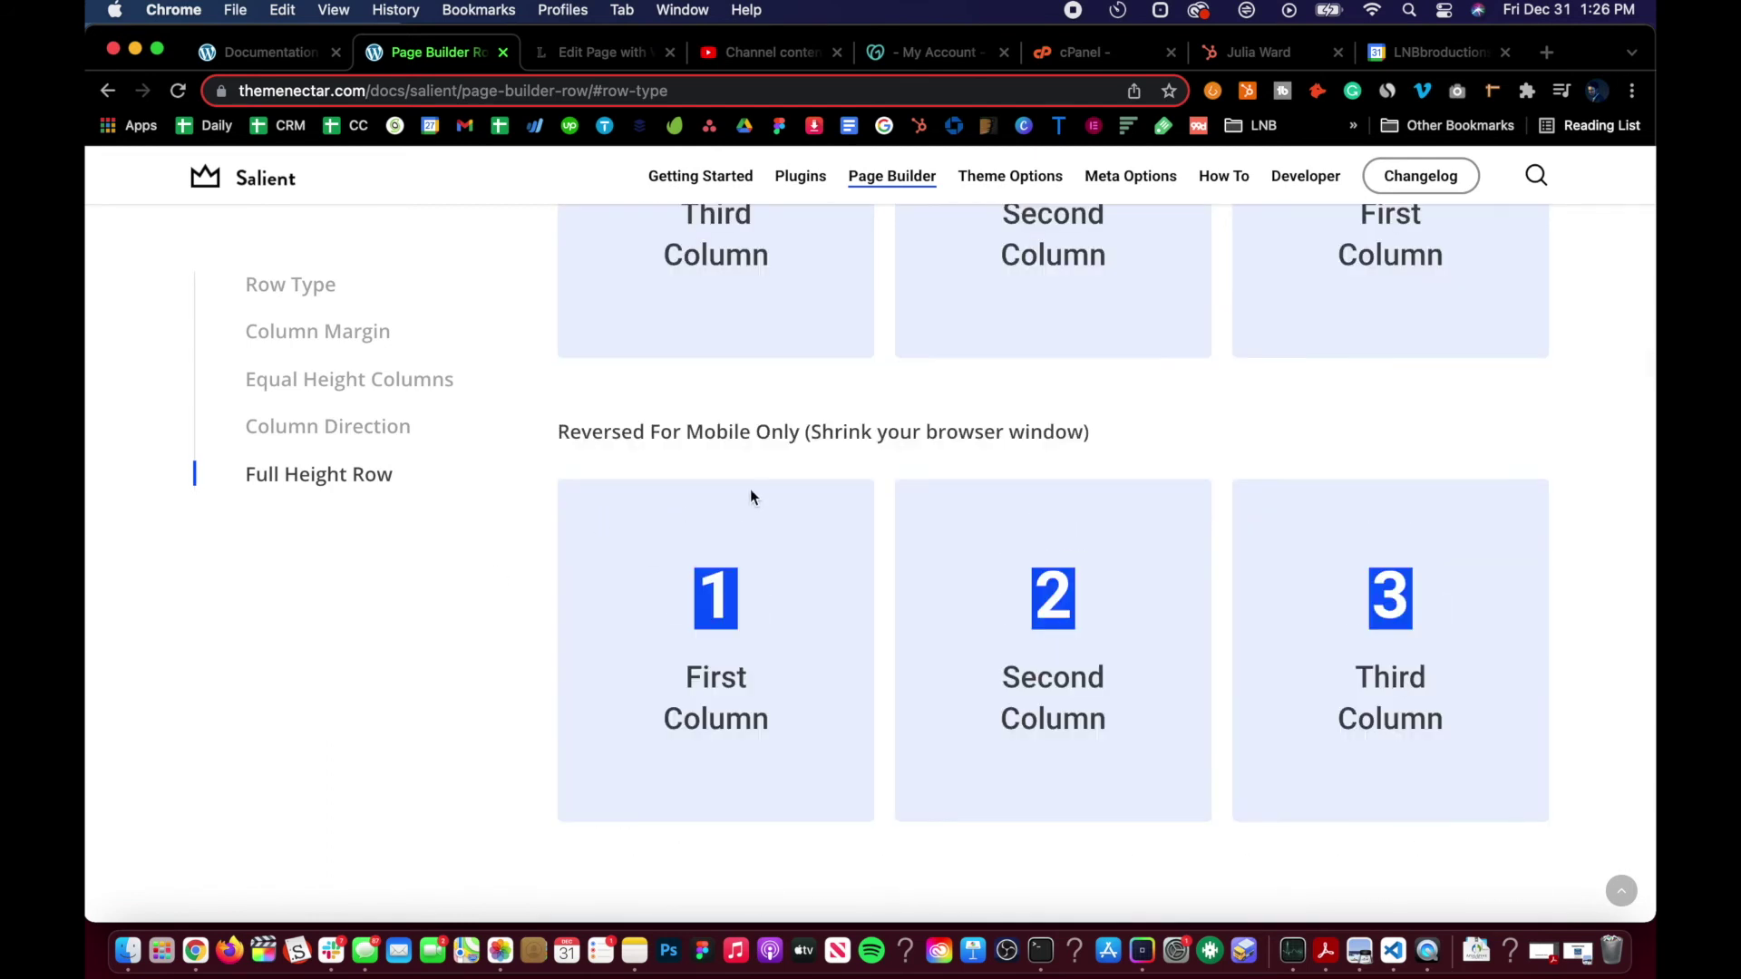
# - In the page editor, open the WordPress logo row's settings and set its mobile Column Direction to Row Reverse
pyautogui.scroll(-1, 478, 583)
pyautogui.click(598, 52)
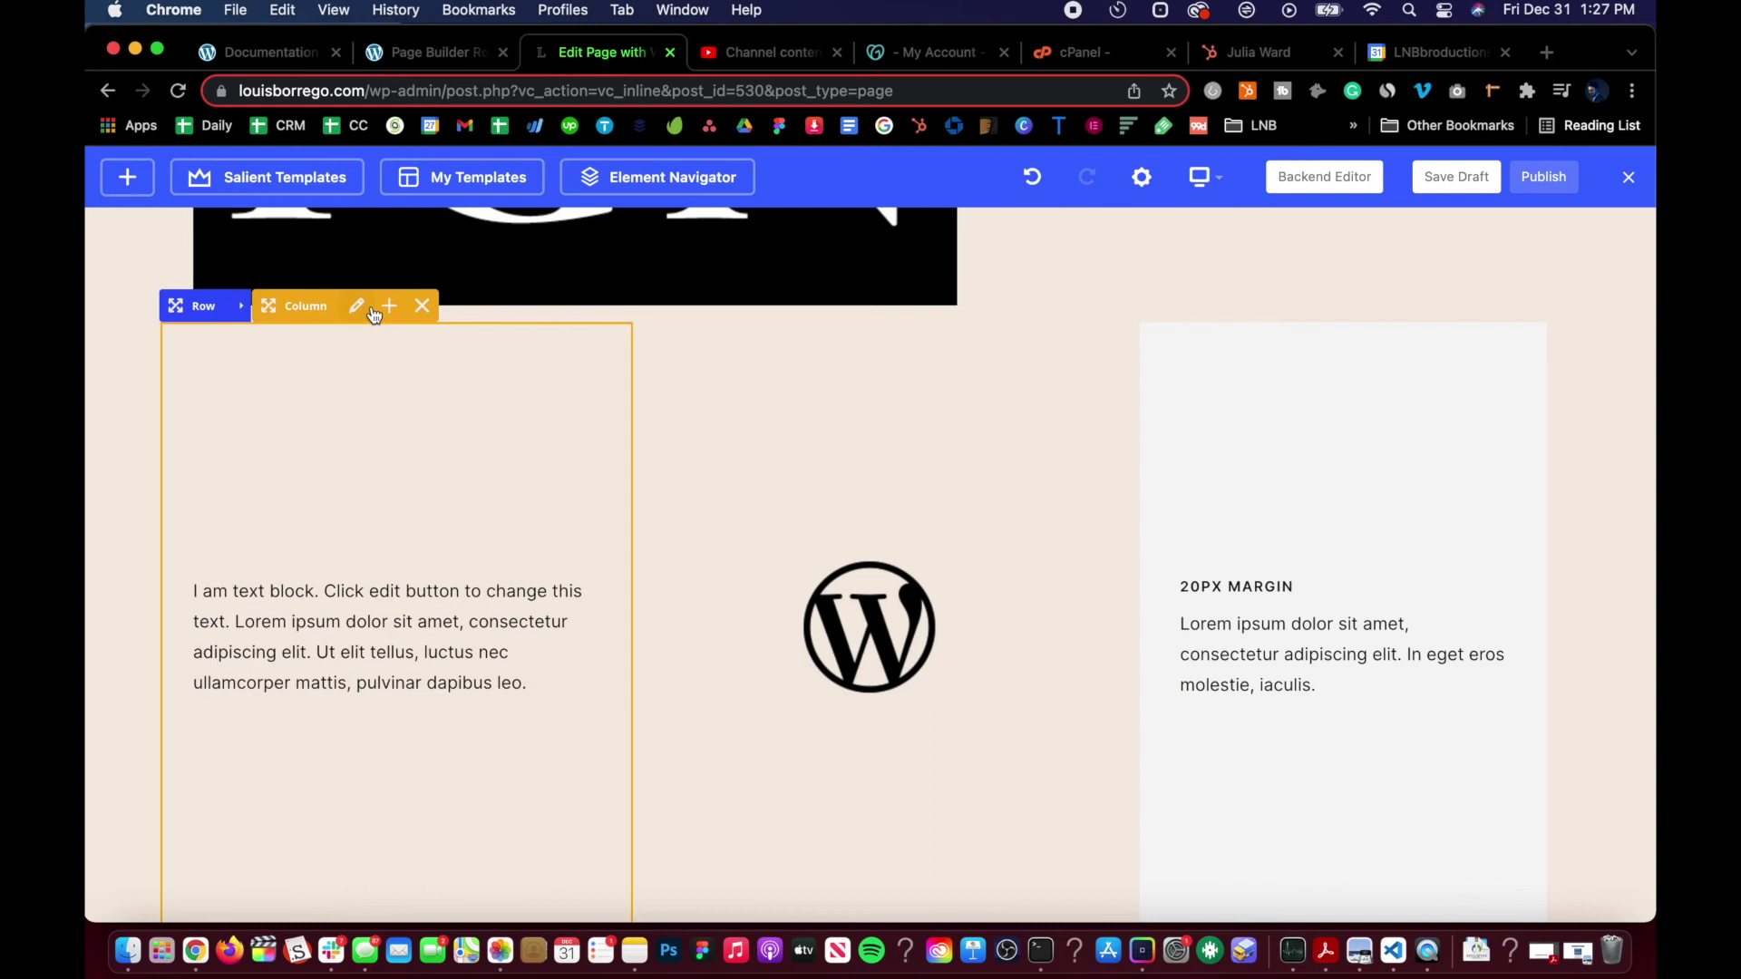
pyautogui.click(244, 305)
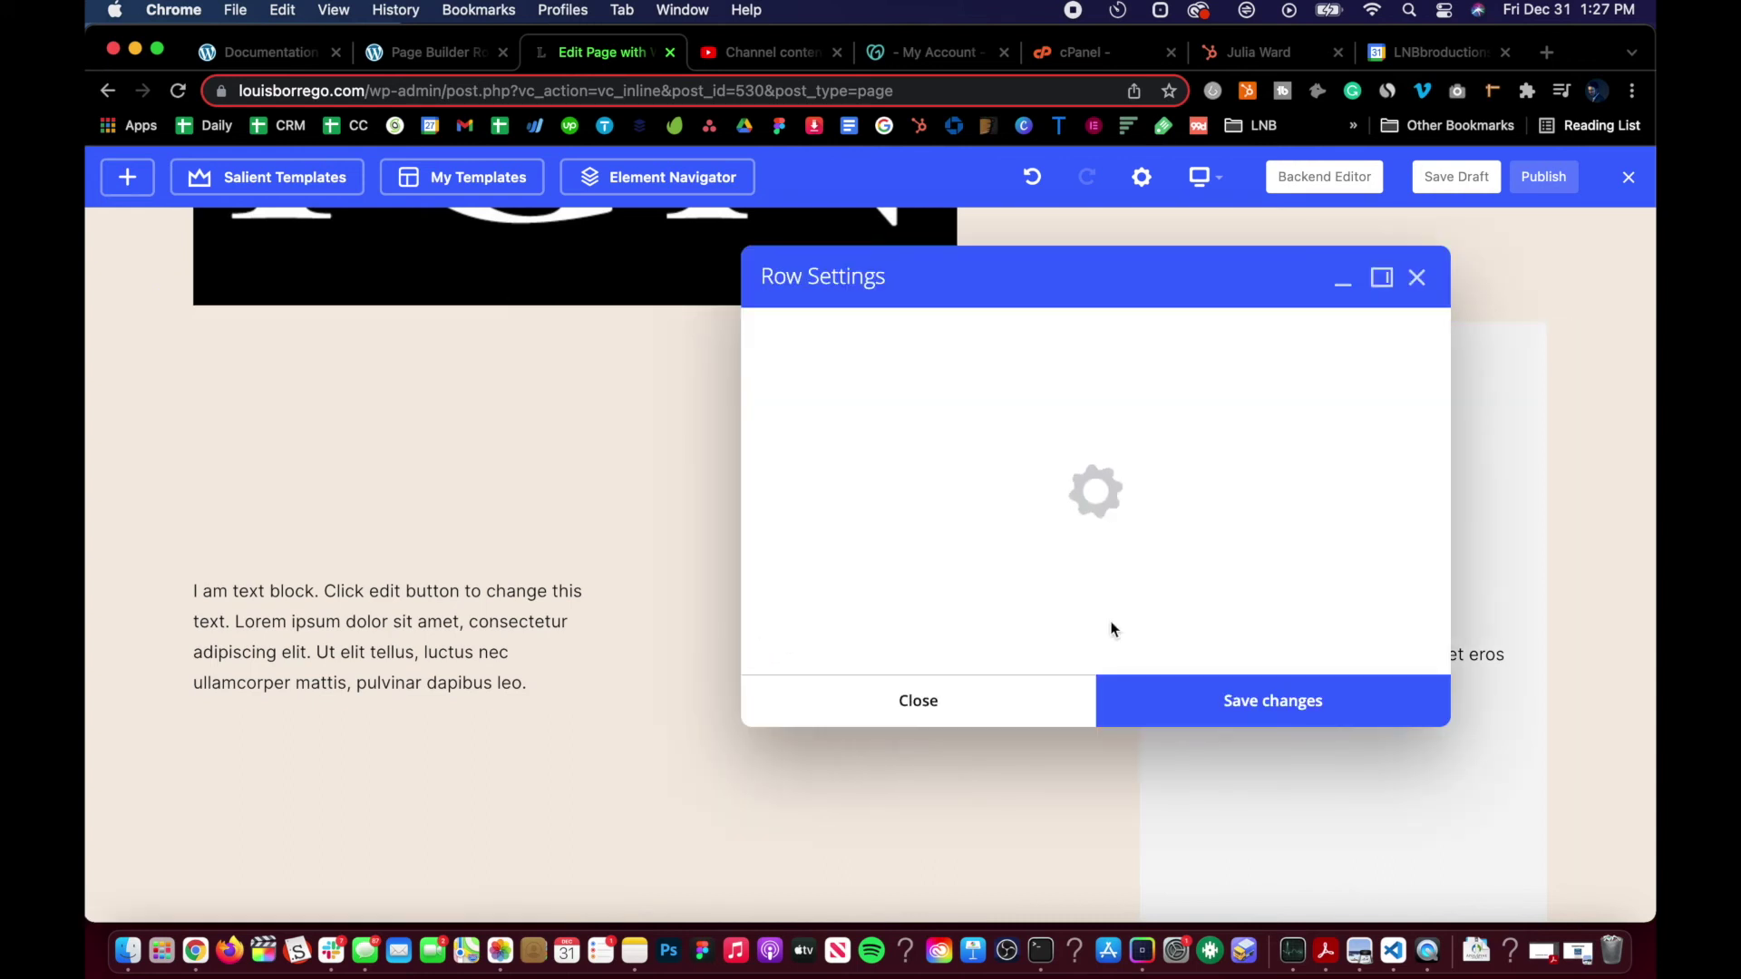
pyautogui.scroll(-3, 879, 617)
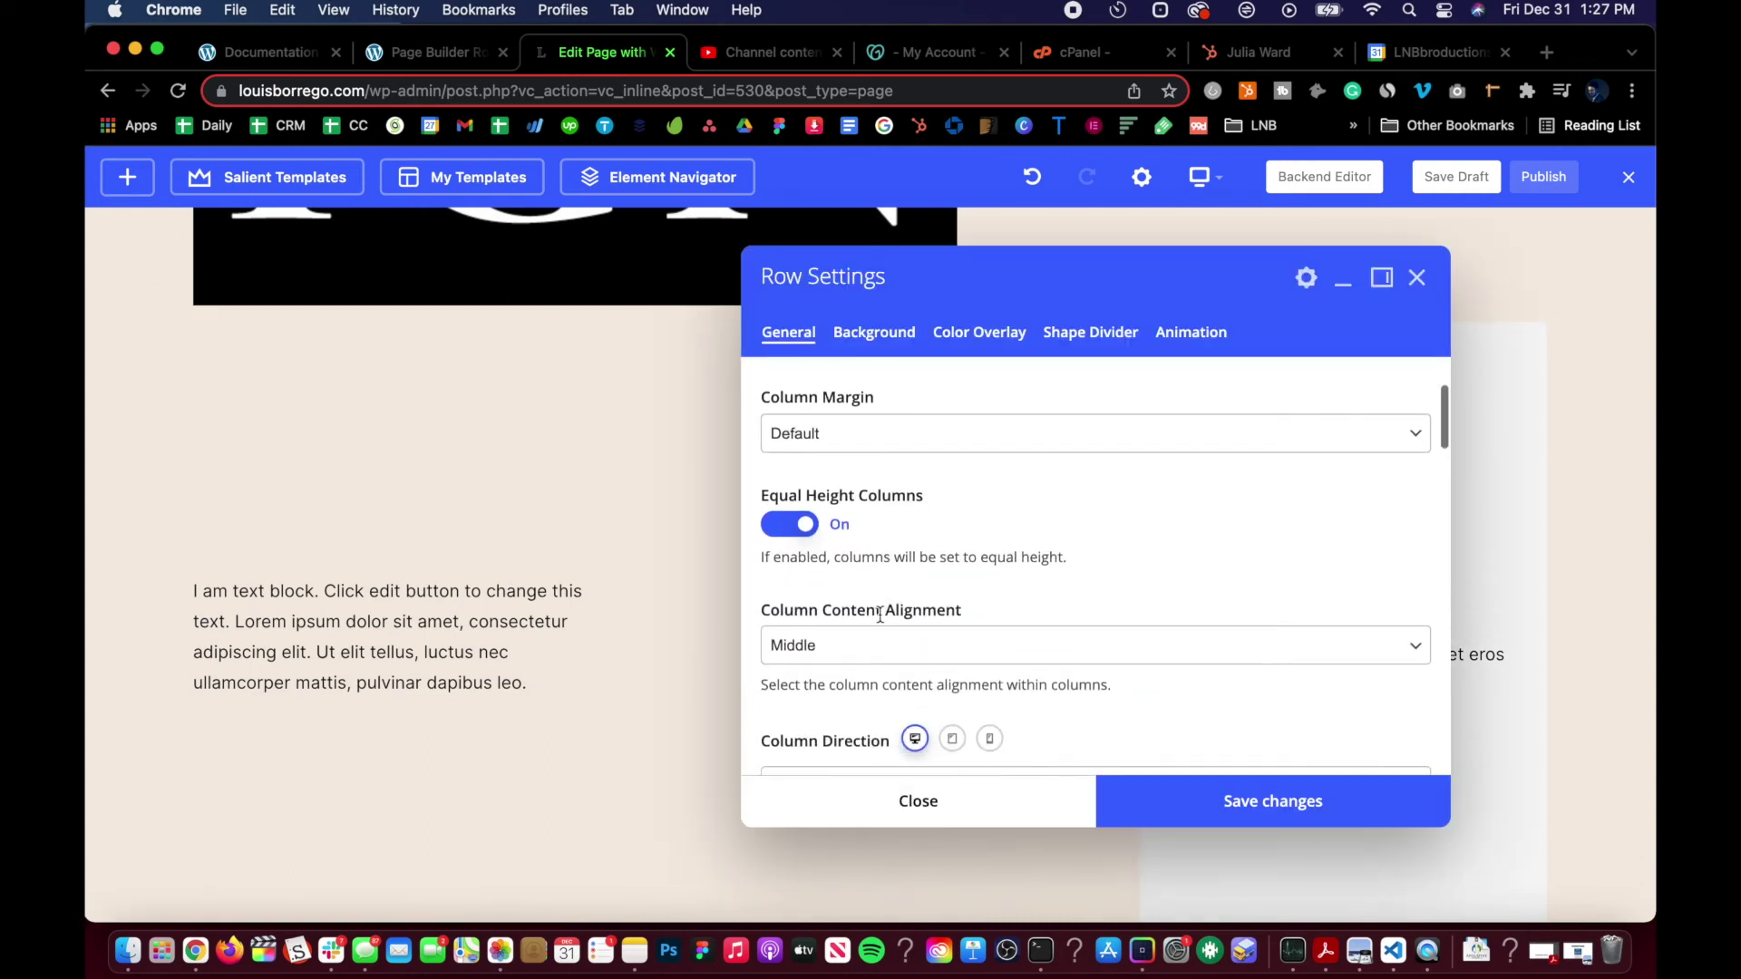
pyautogui.scroll(-3, 880, 622)
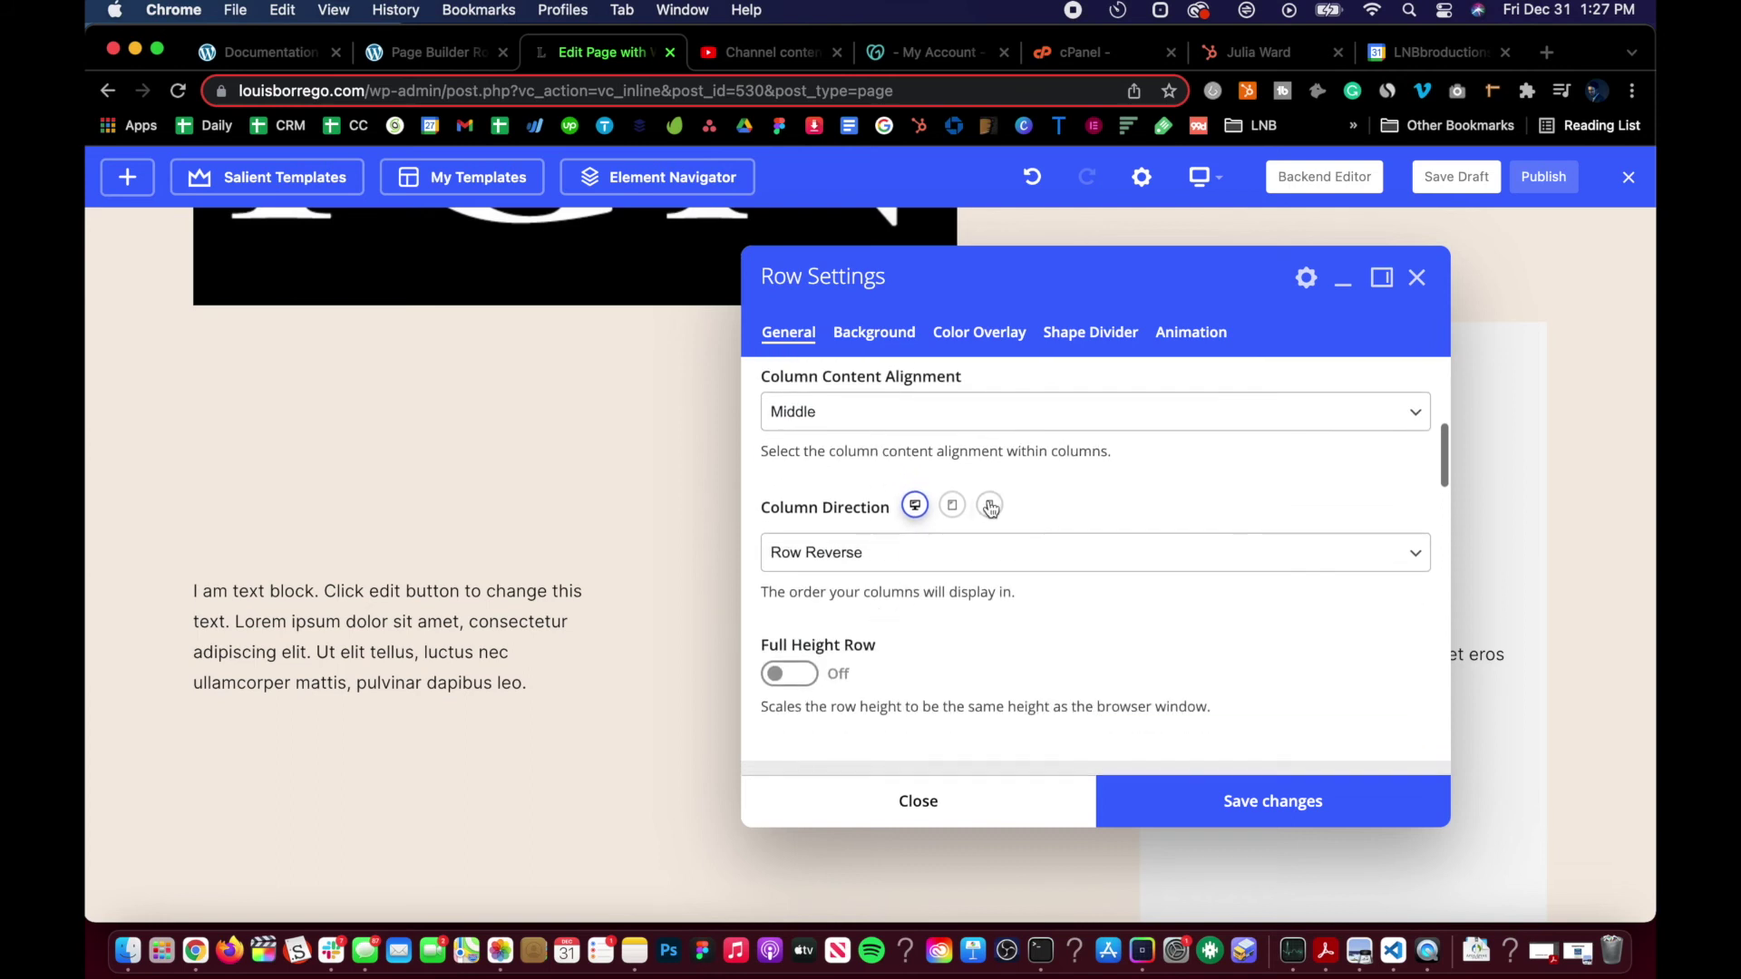
pyautogui.click(989, 505)
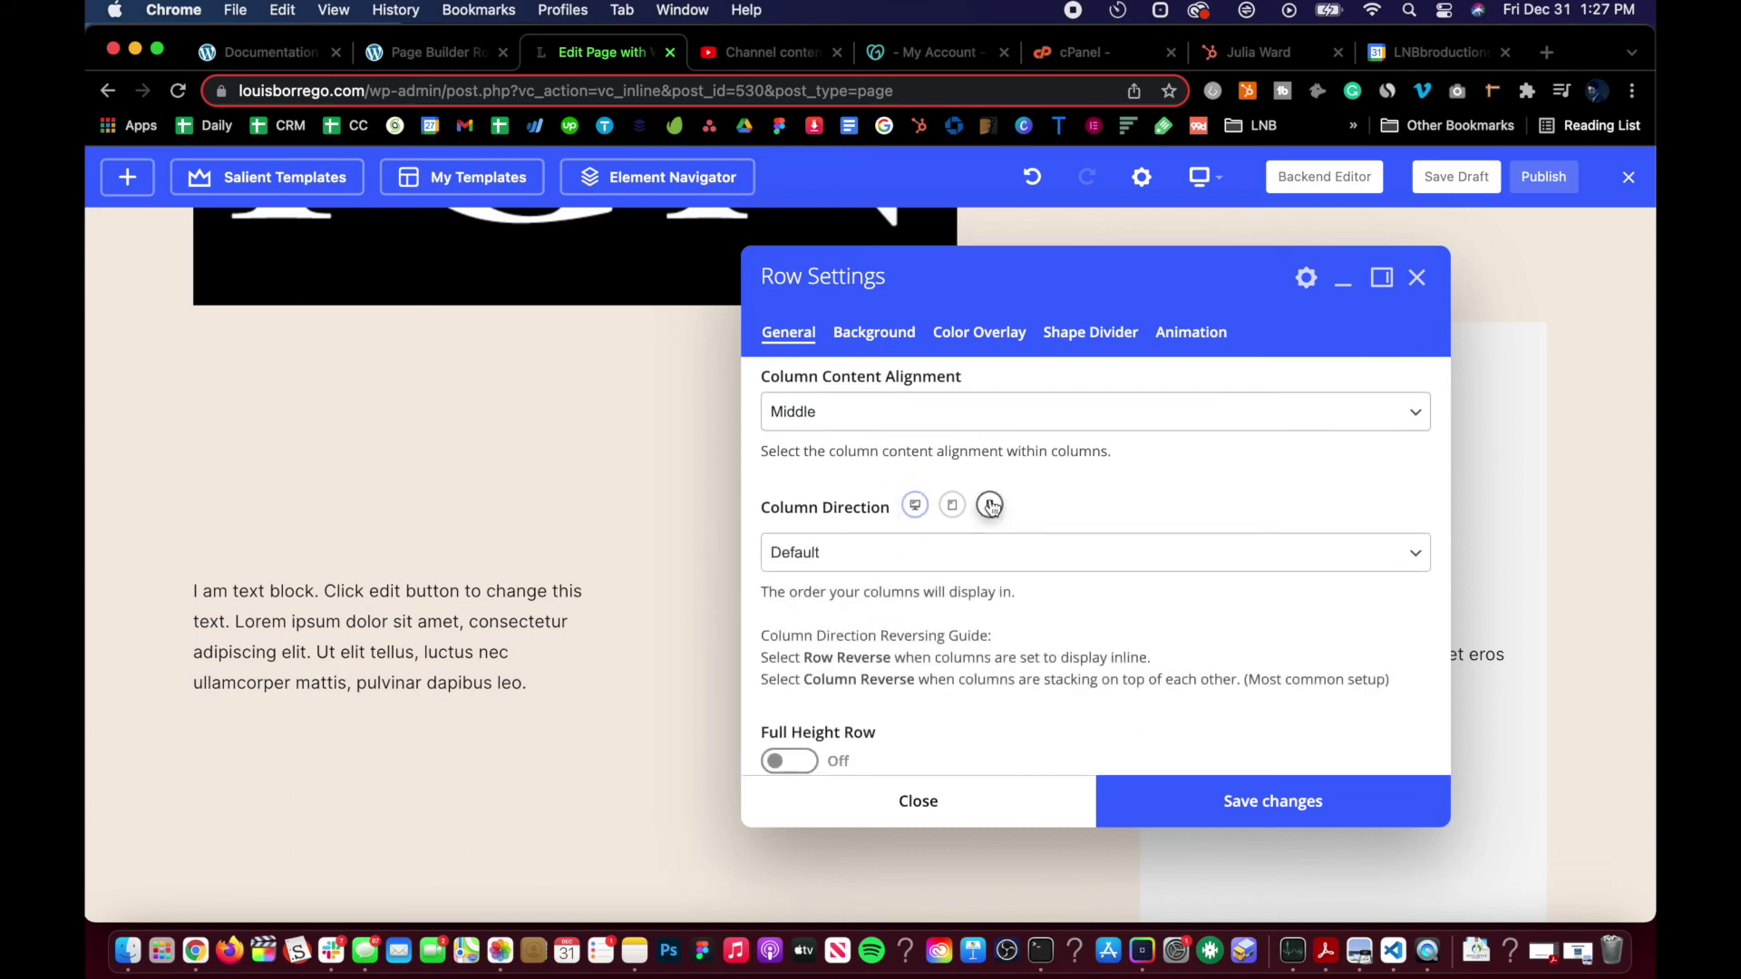
pyautogui.click(870, 569)
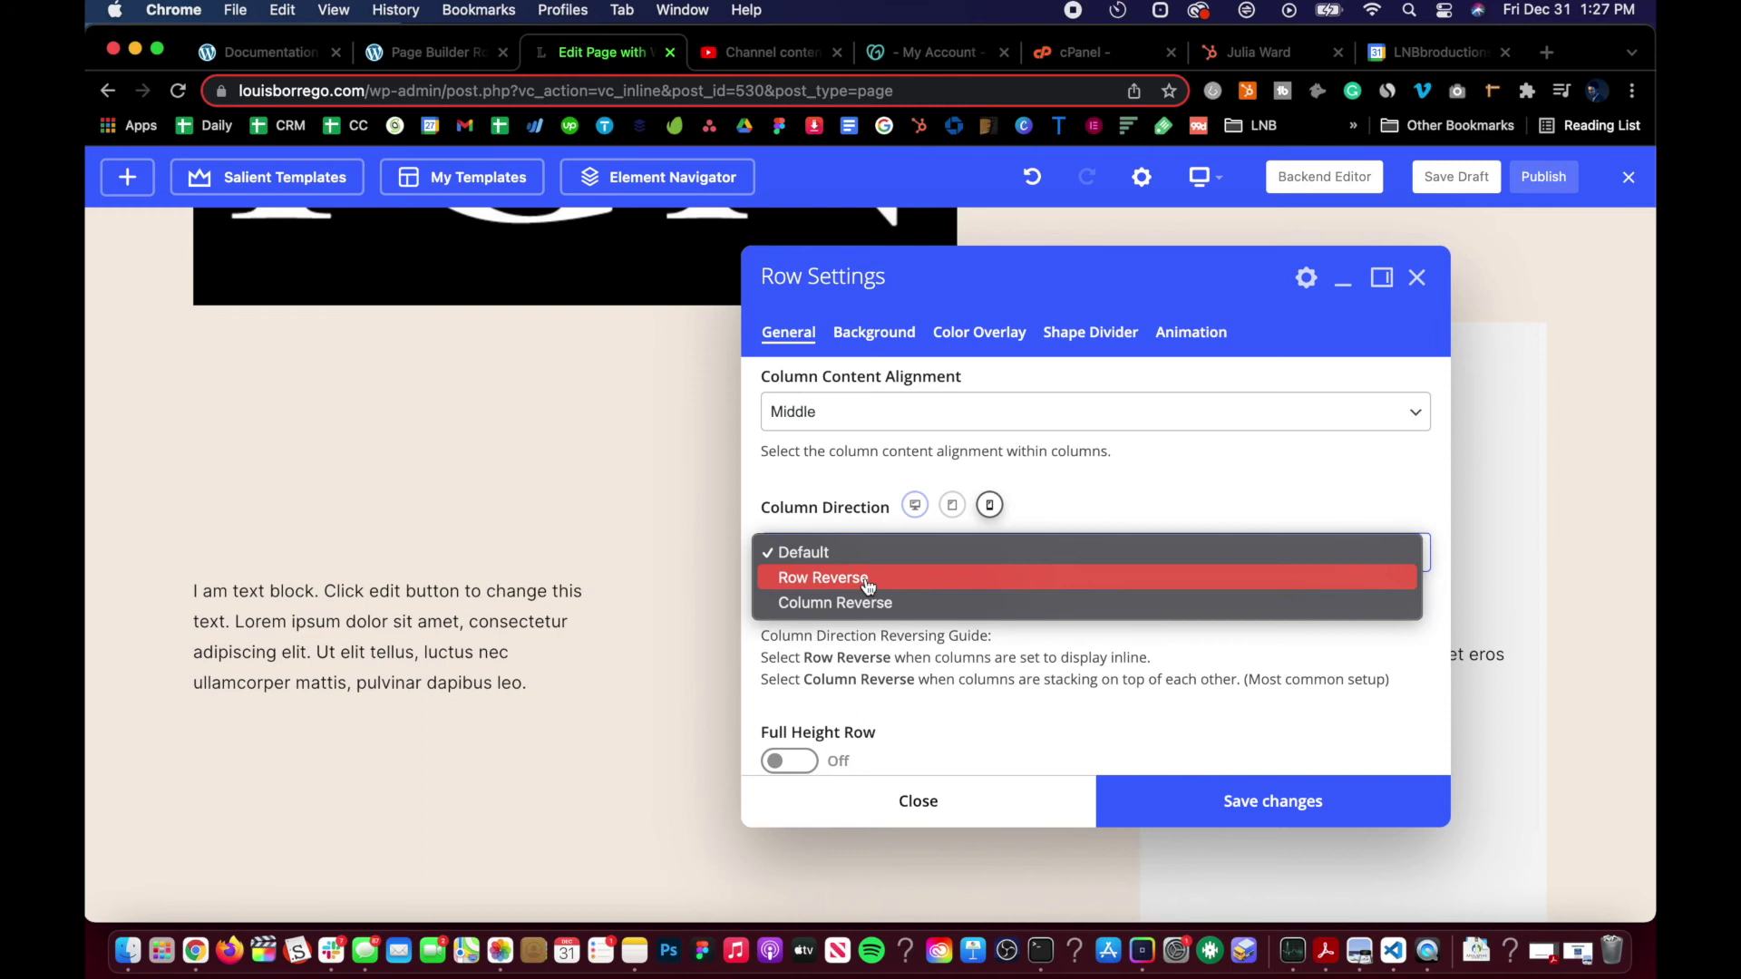
pyautogui.click(868, 580)
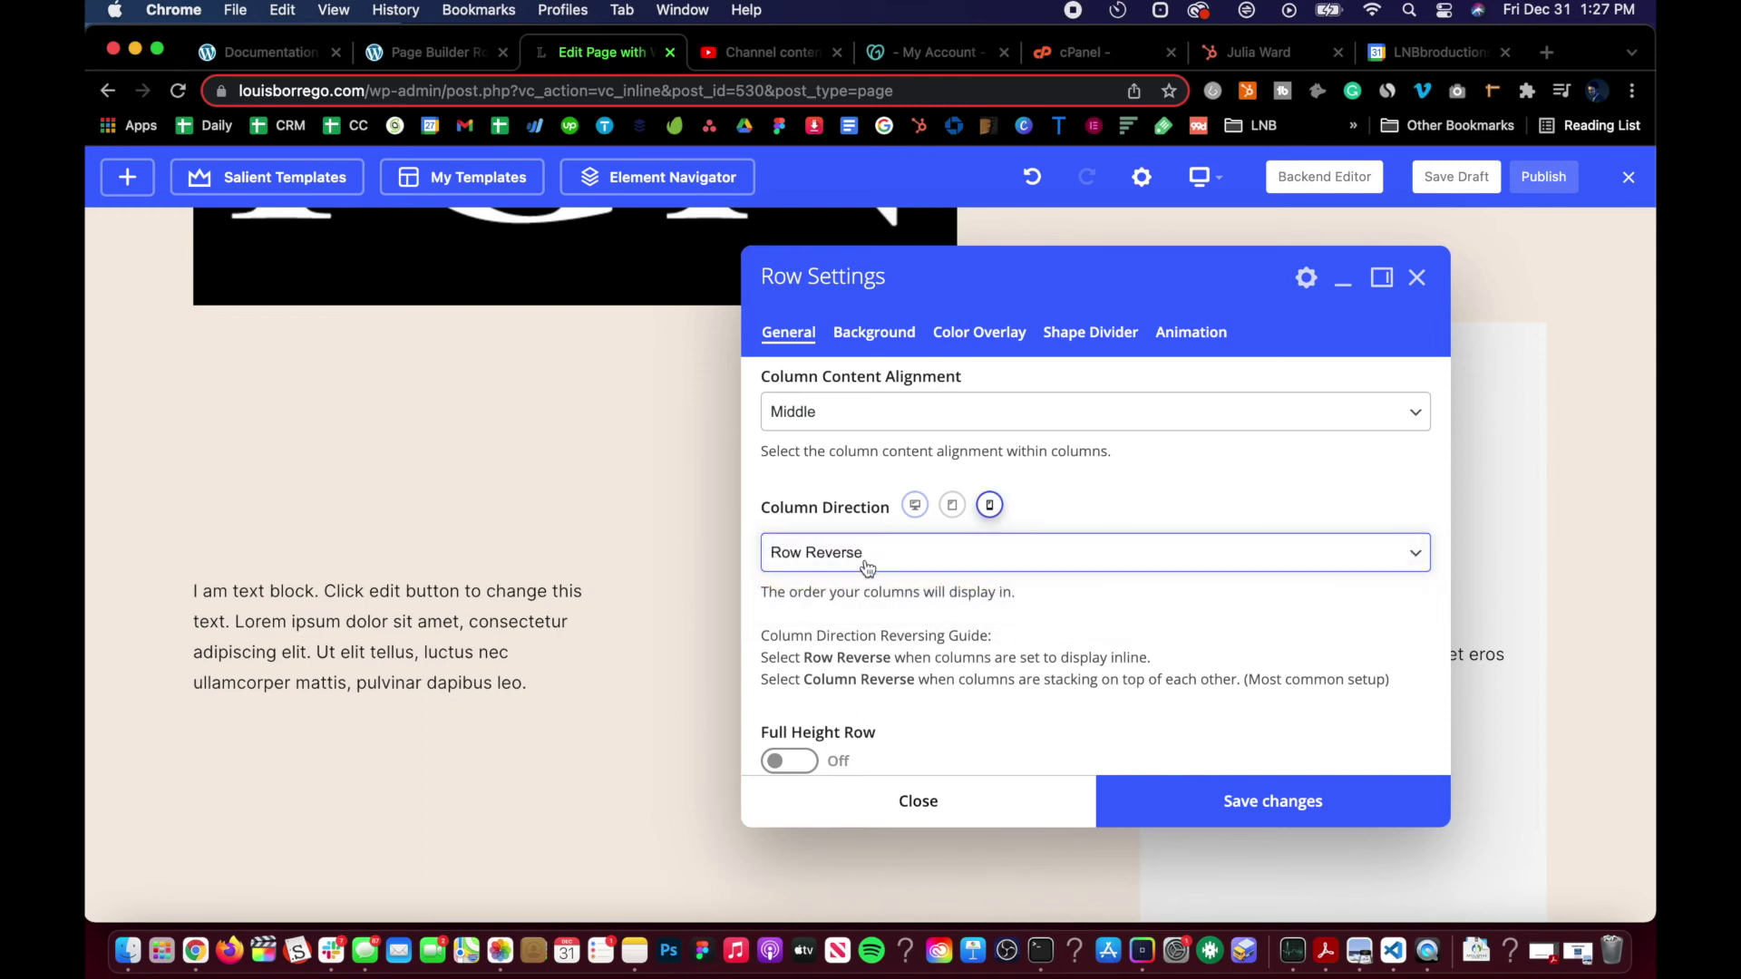
# - Change the row's mobile Column Direction to Column Reverse, then save and close the settings
pyautogui.click(866, 562)
pyautogui.click(822, 696)
pyautogui.click(871, 566)
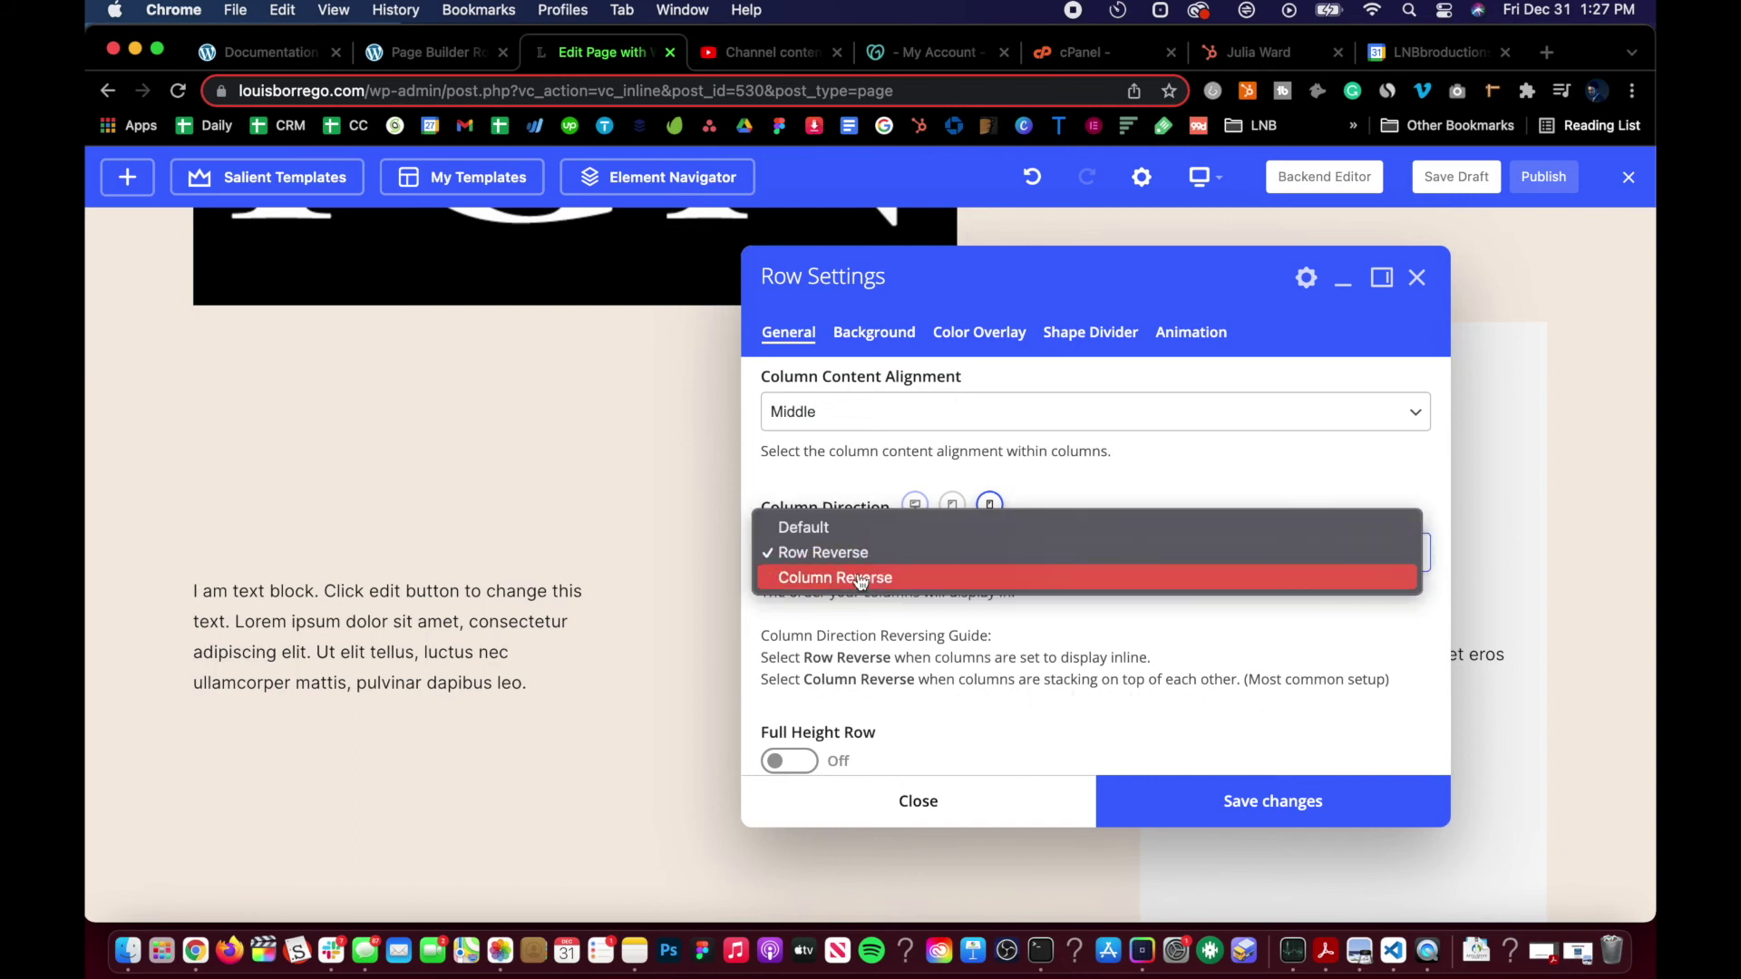
pyautogui.click(835, 575)
pyautogui.click(1137, 788)
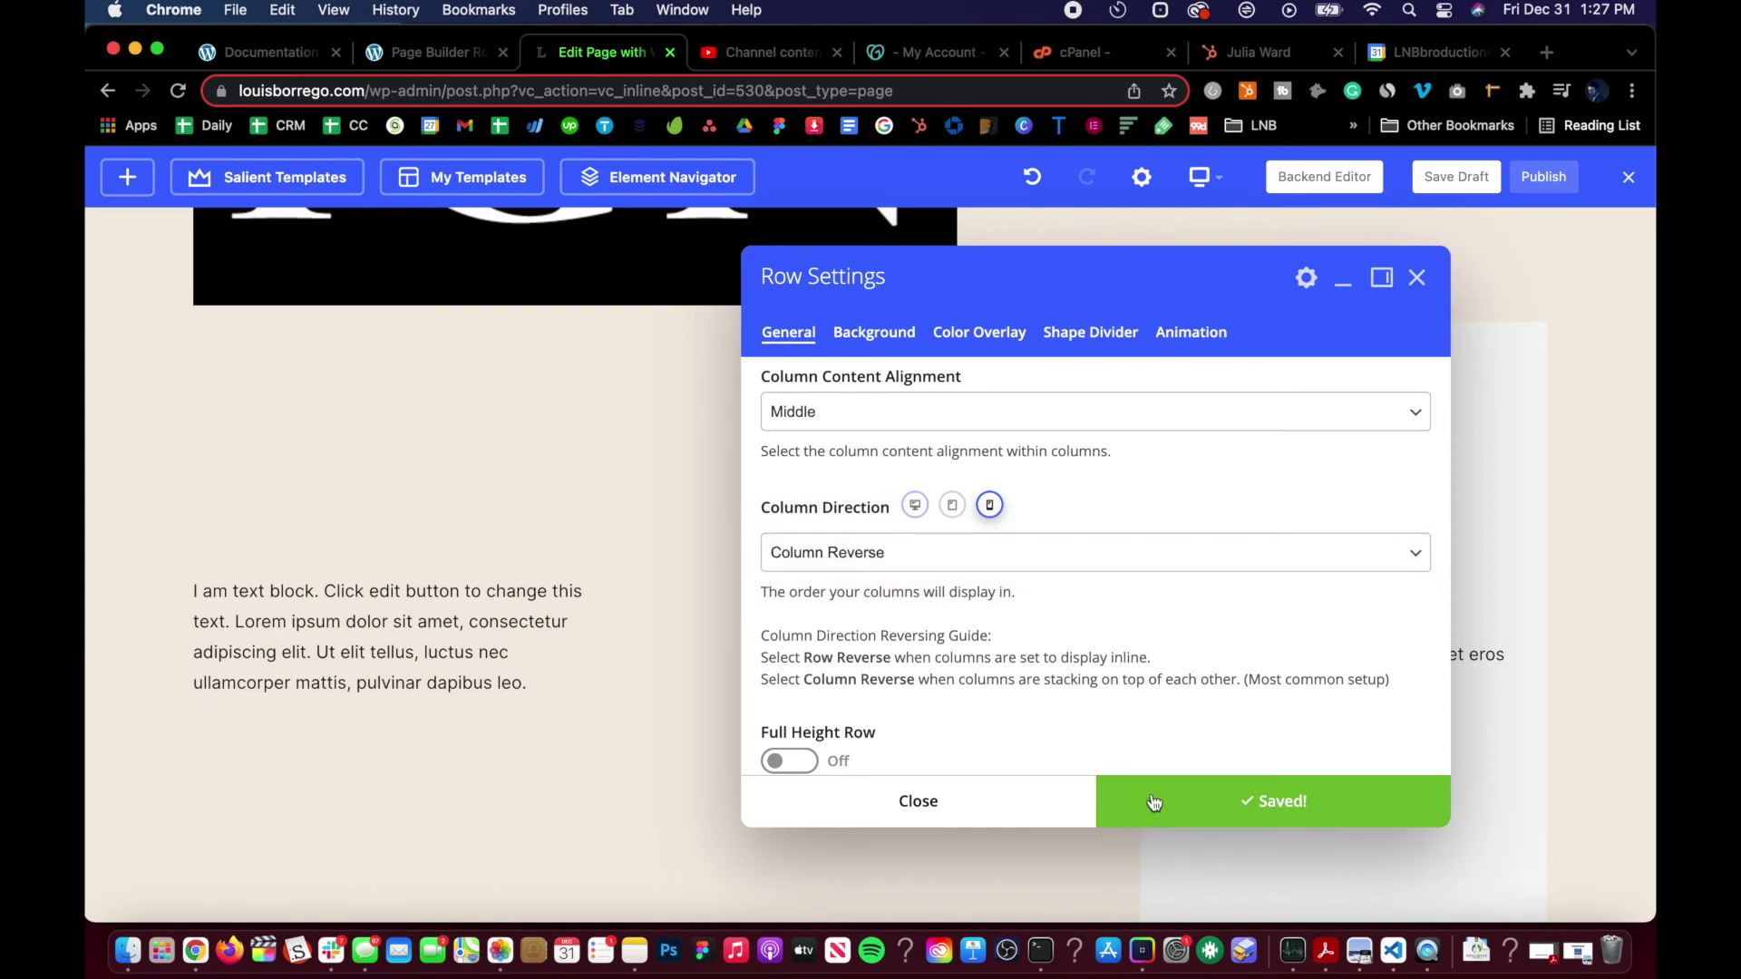
pyautogui.click(1022, 805)
# - Preview the page at portrait phone size, examine how the row's three columns stack, and return to the desktop preview
pyautogui.click(1200, 176)
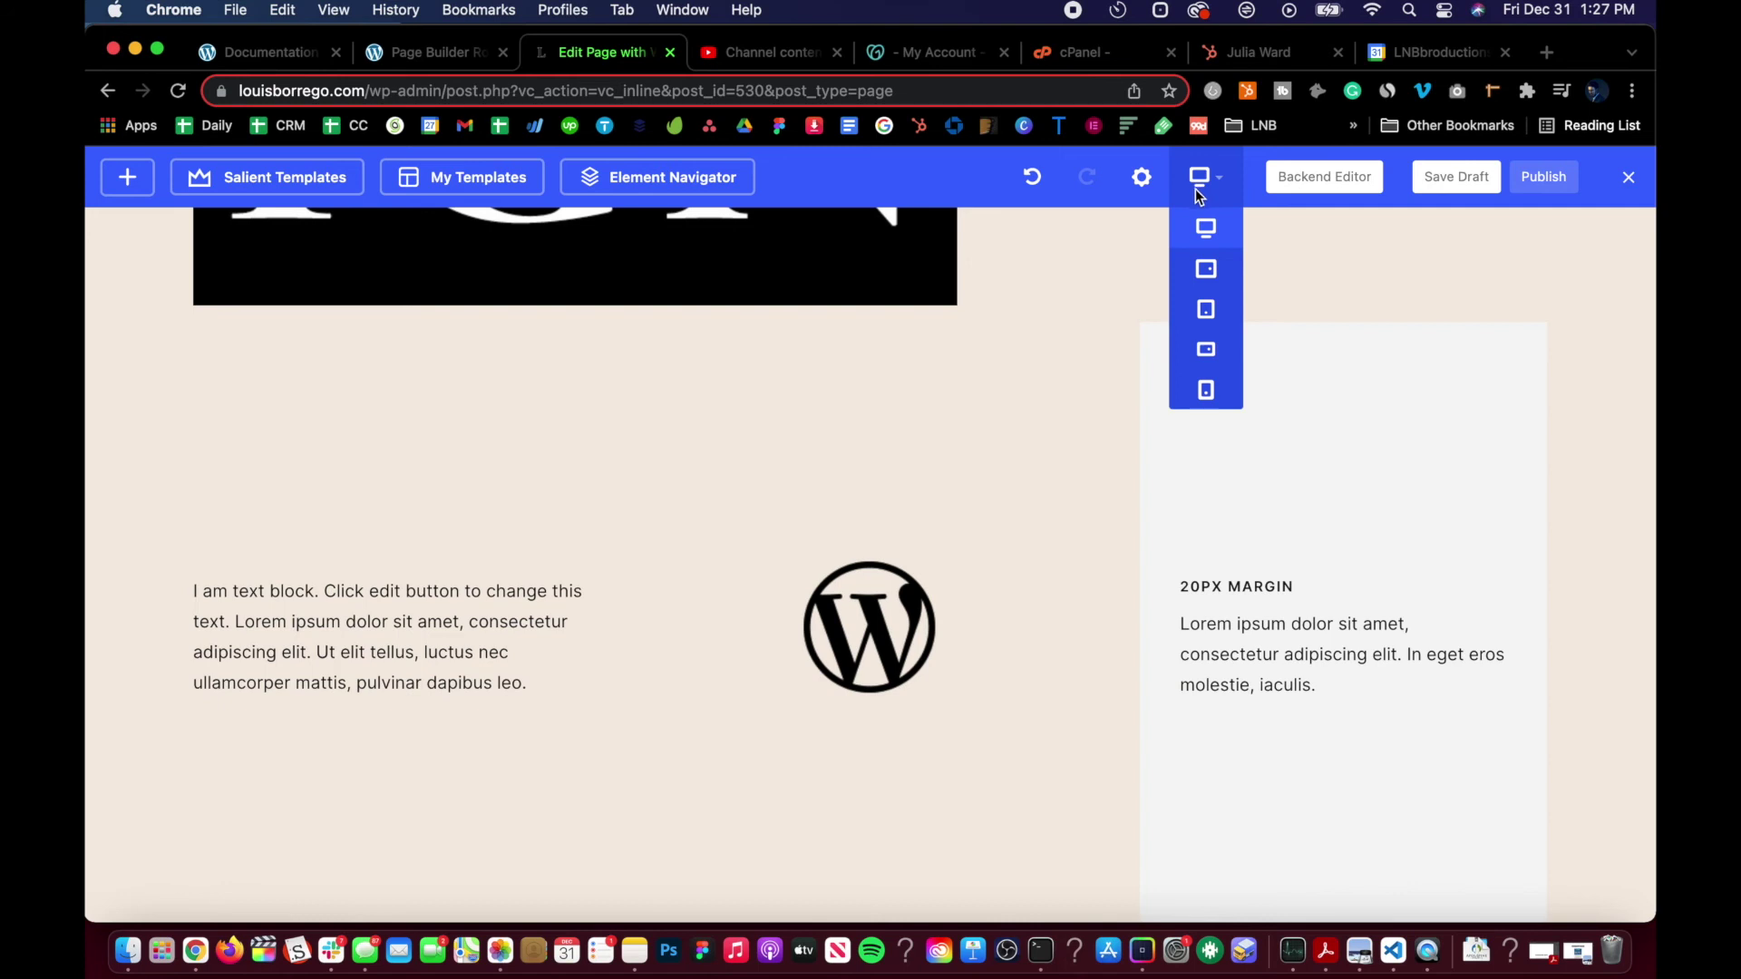
pyautogui.click(1205, 385)
pyautogui.scroll(-5, 816, 435)
pyautogui.scroll(5, 808, 495)
pyautogui.scroll(10, 807, 493)
pyautogui.scroll(-4, 808, 495)
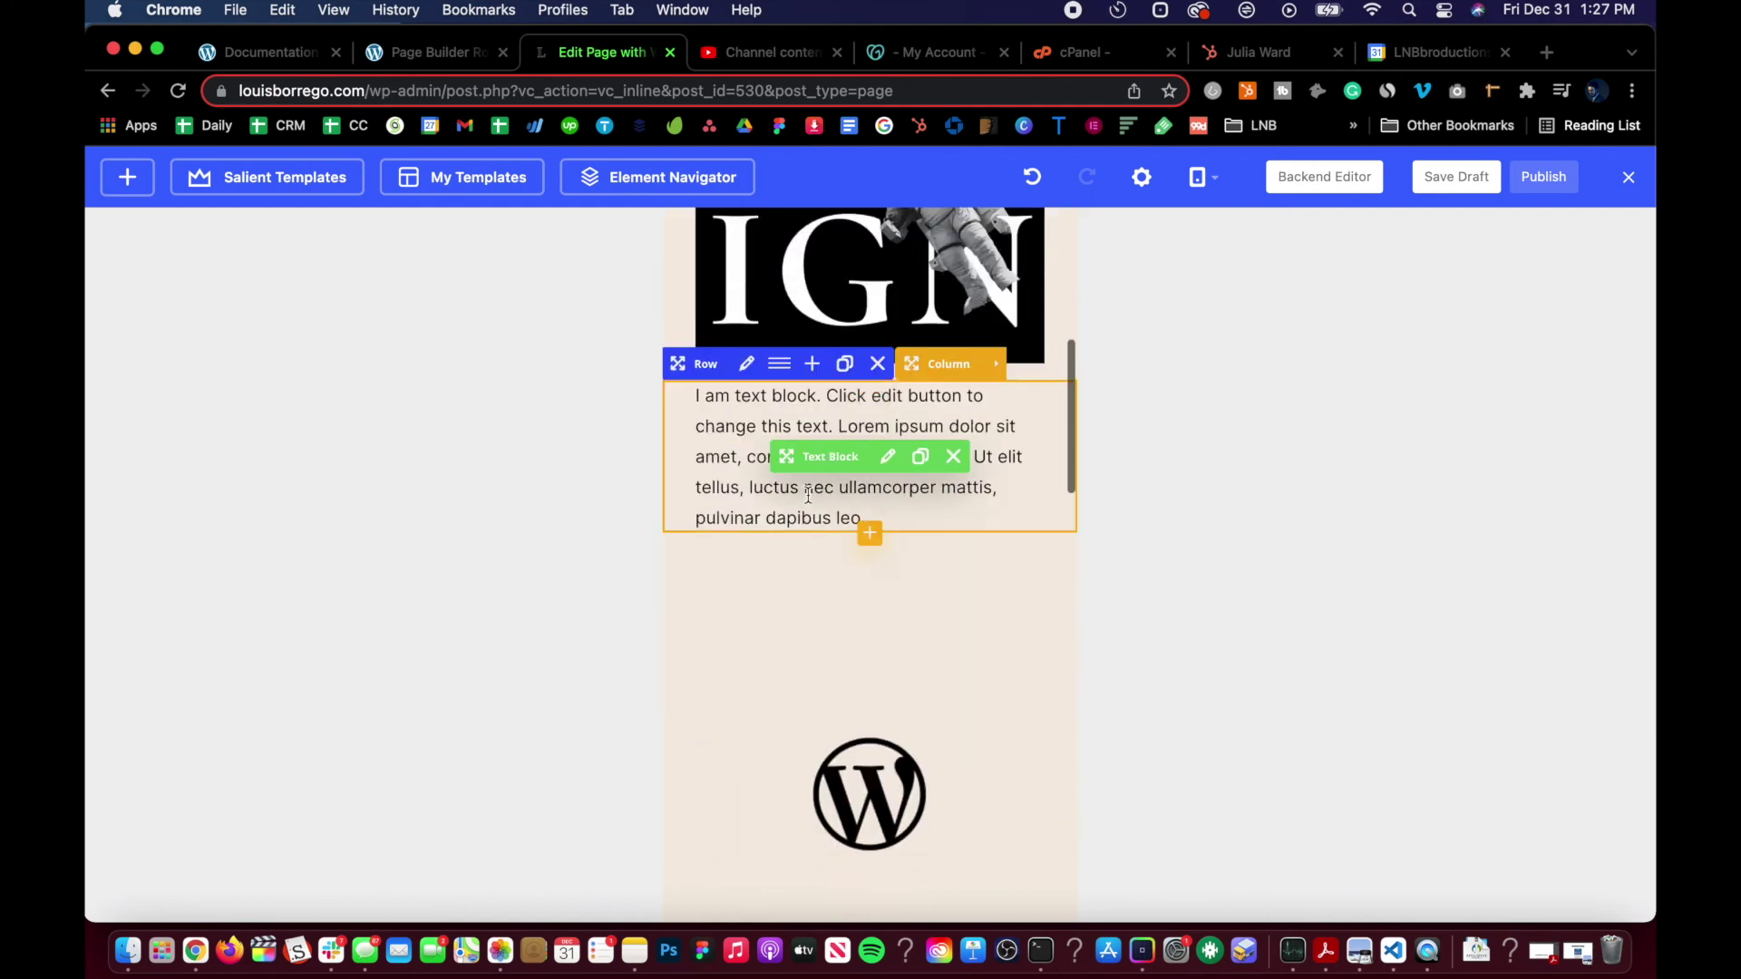
pyautogui.scroll(-6, 808, 496)
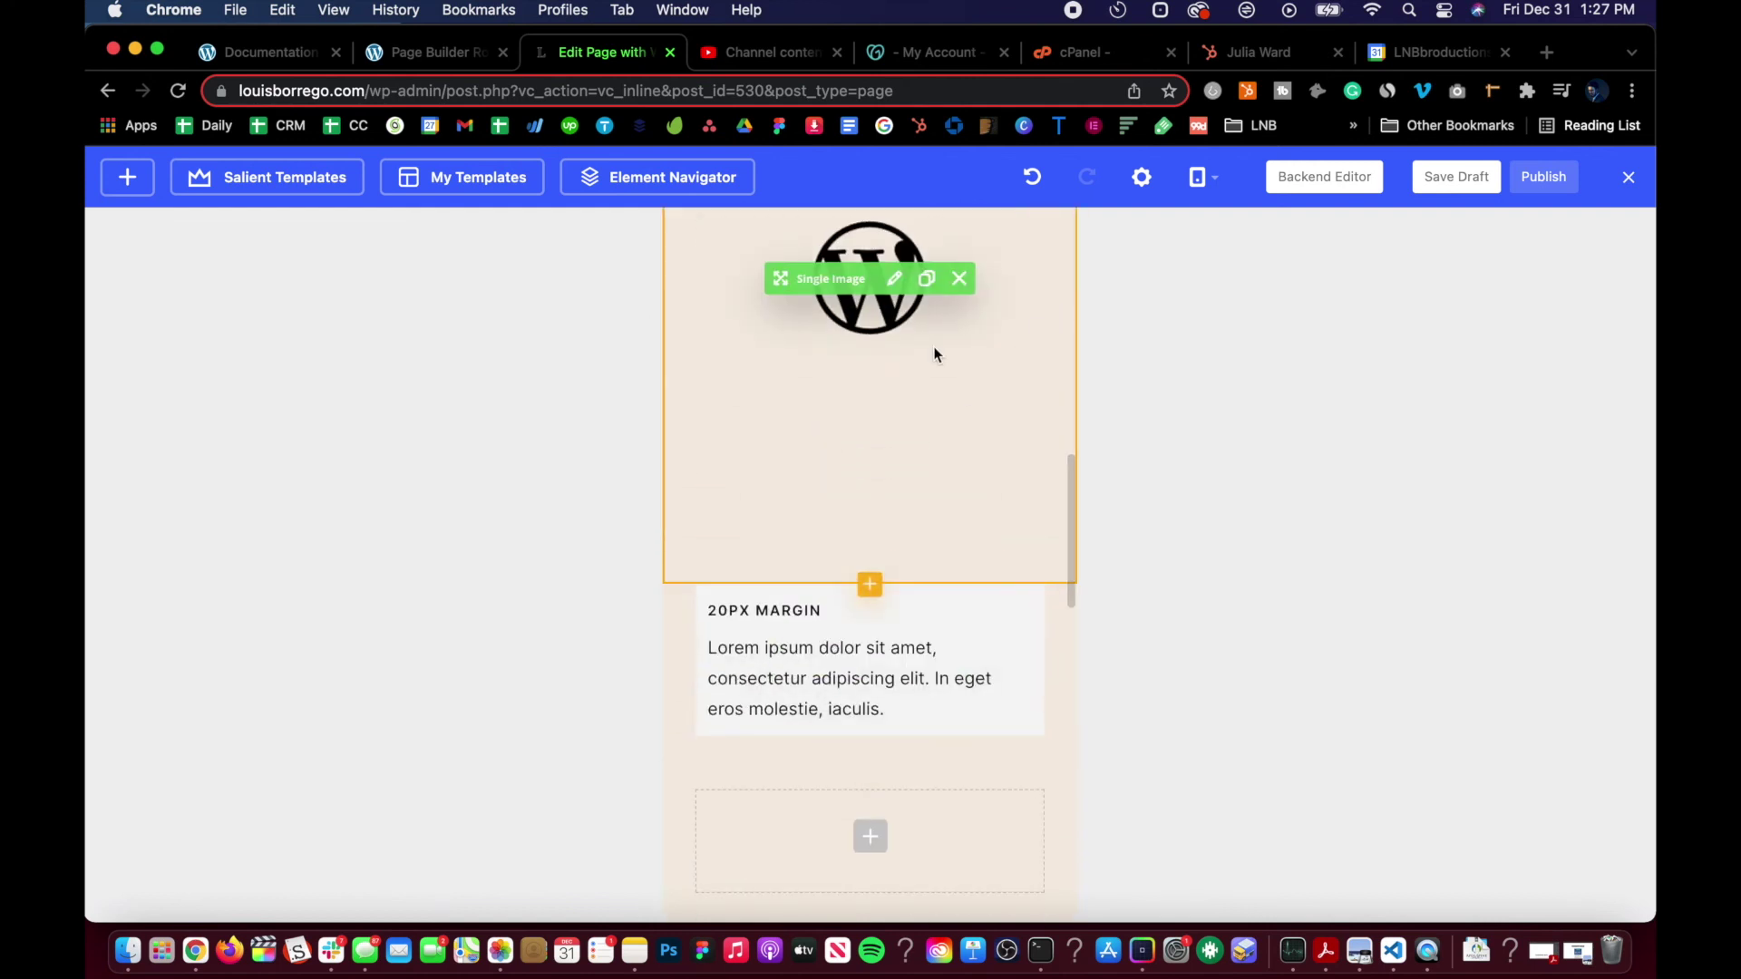
pyautogui.scroll(5, 934, 349)
pyautogui.moveTo(1179, 196)
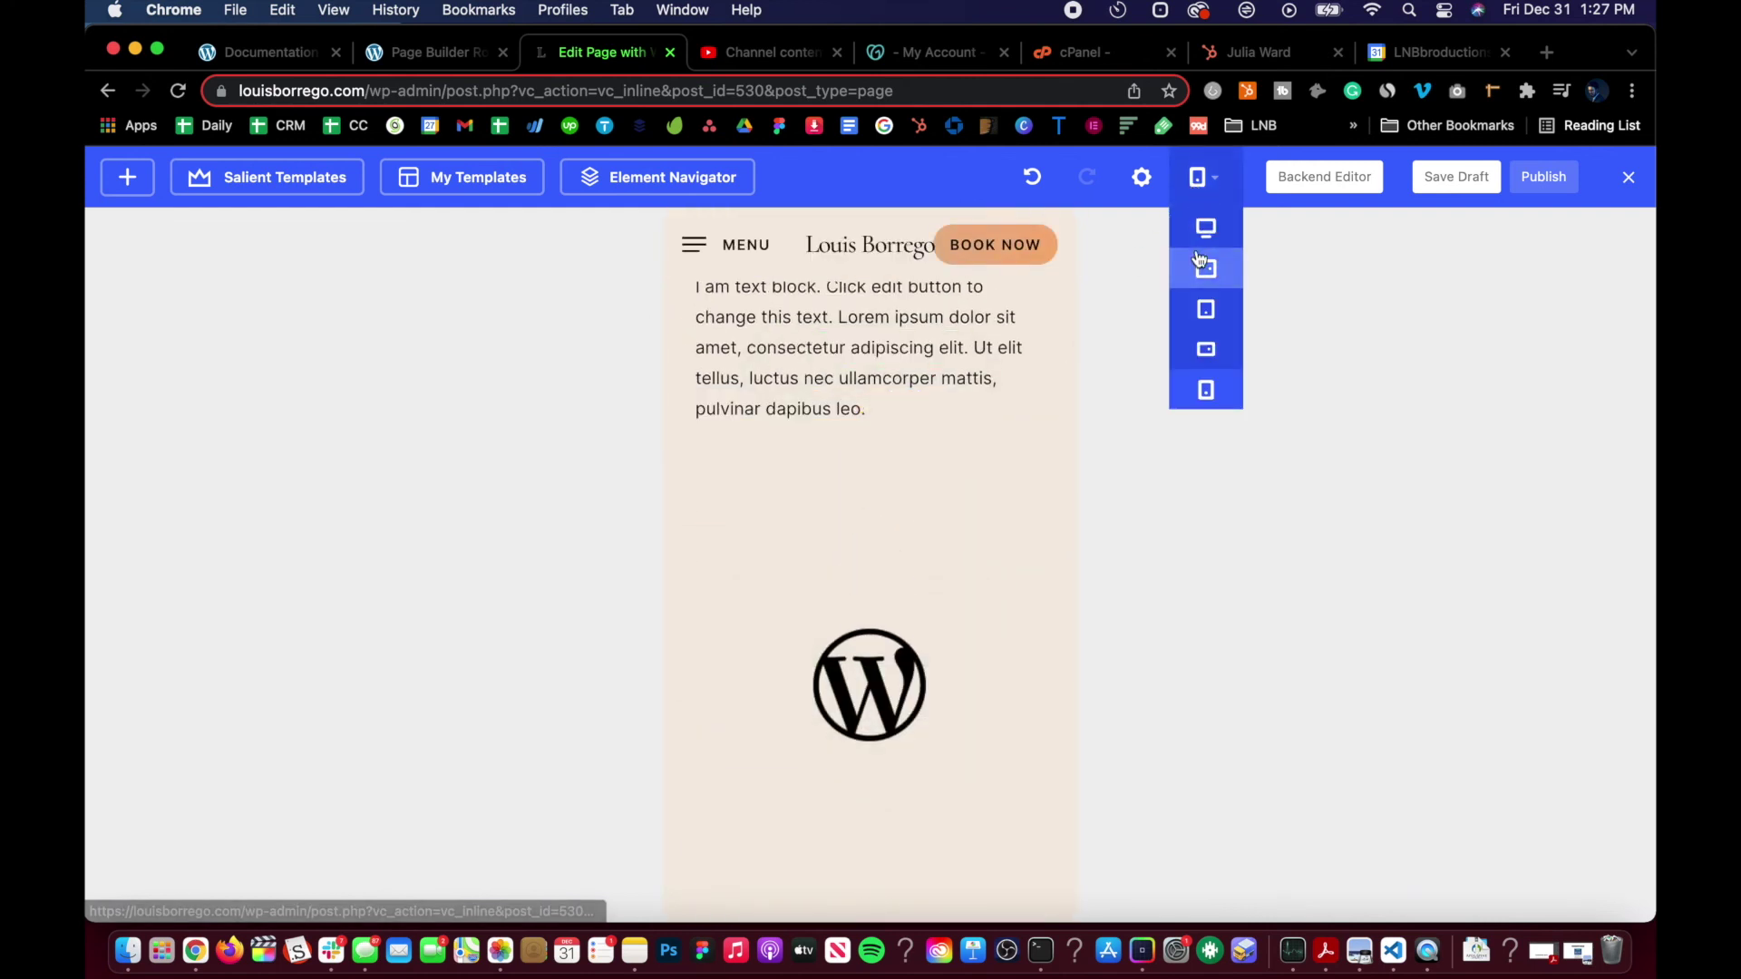
pyautogui.click(1205, 228)
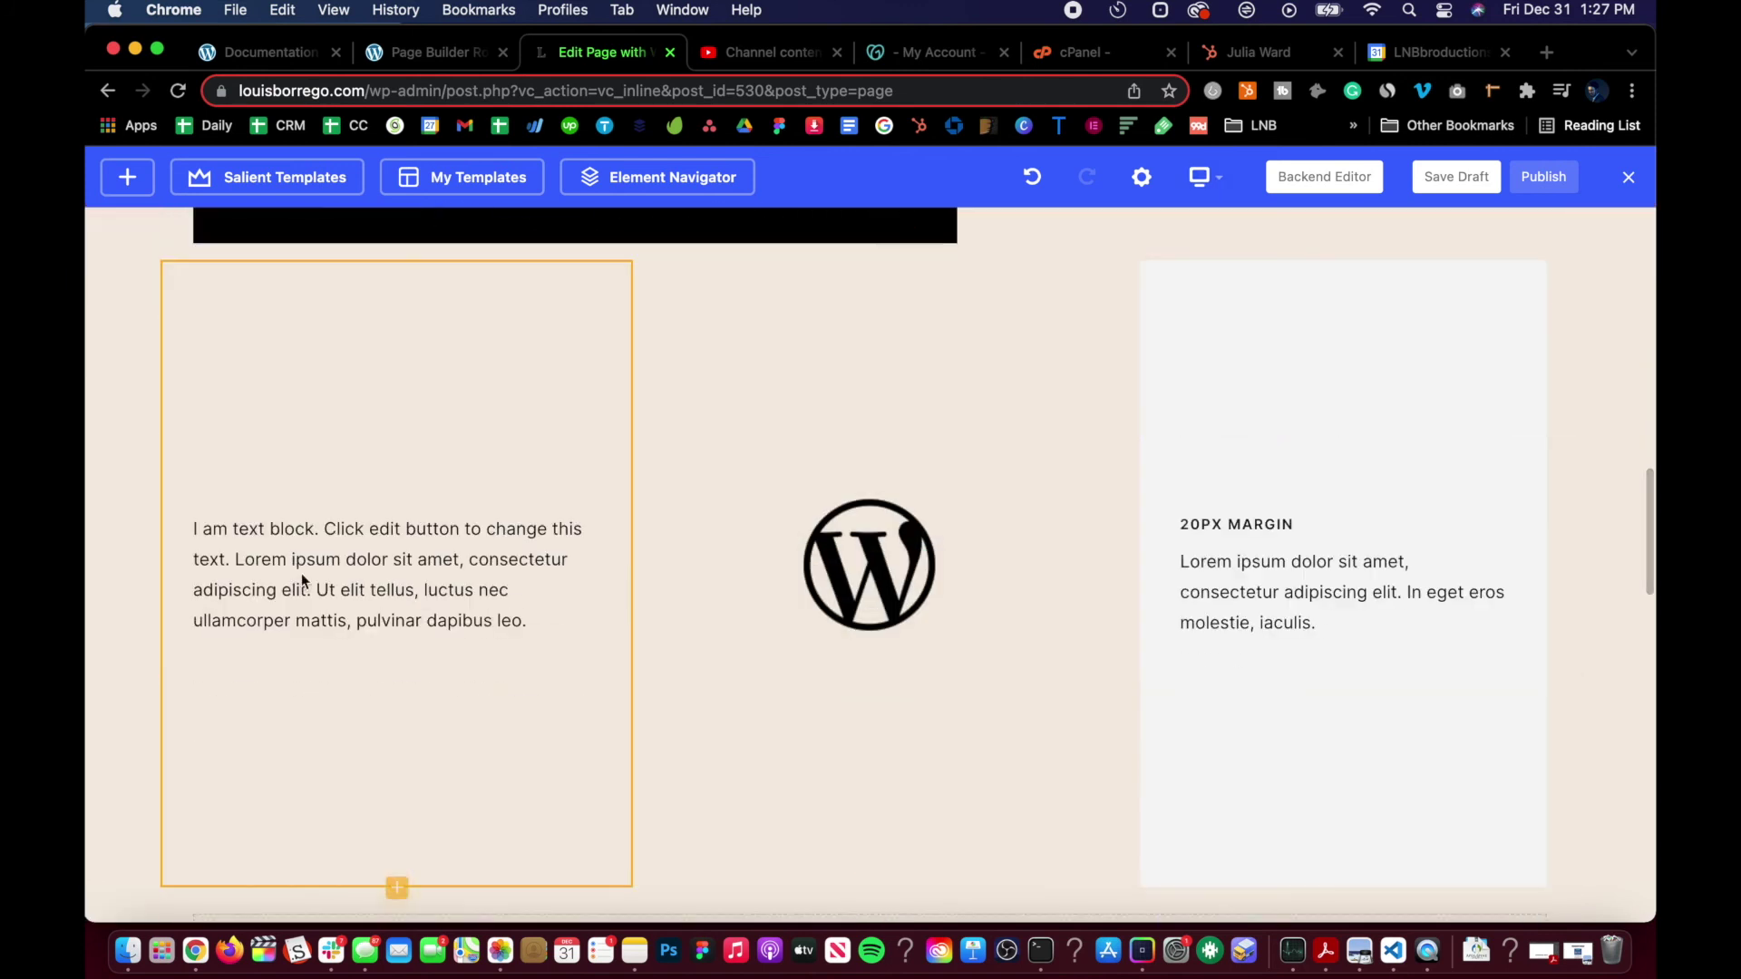
# - Compare the desktop column order with the stacking order in the portrait phone preview
pyautogui.moveTo(1195, 195)
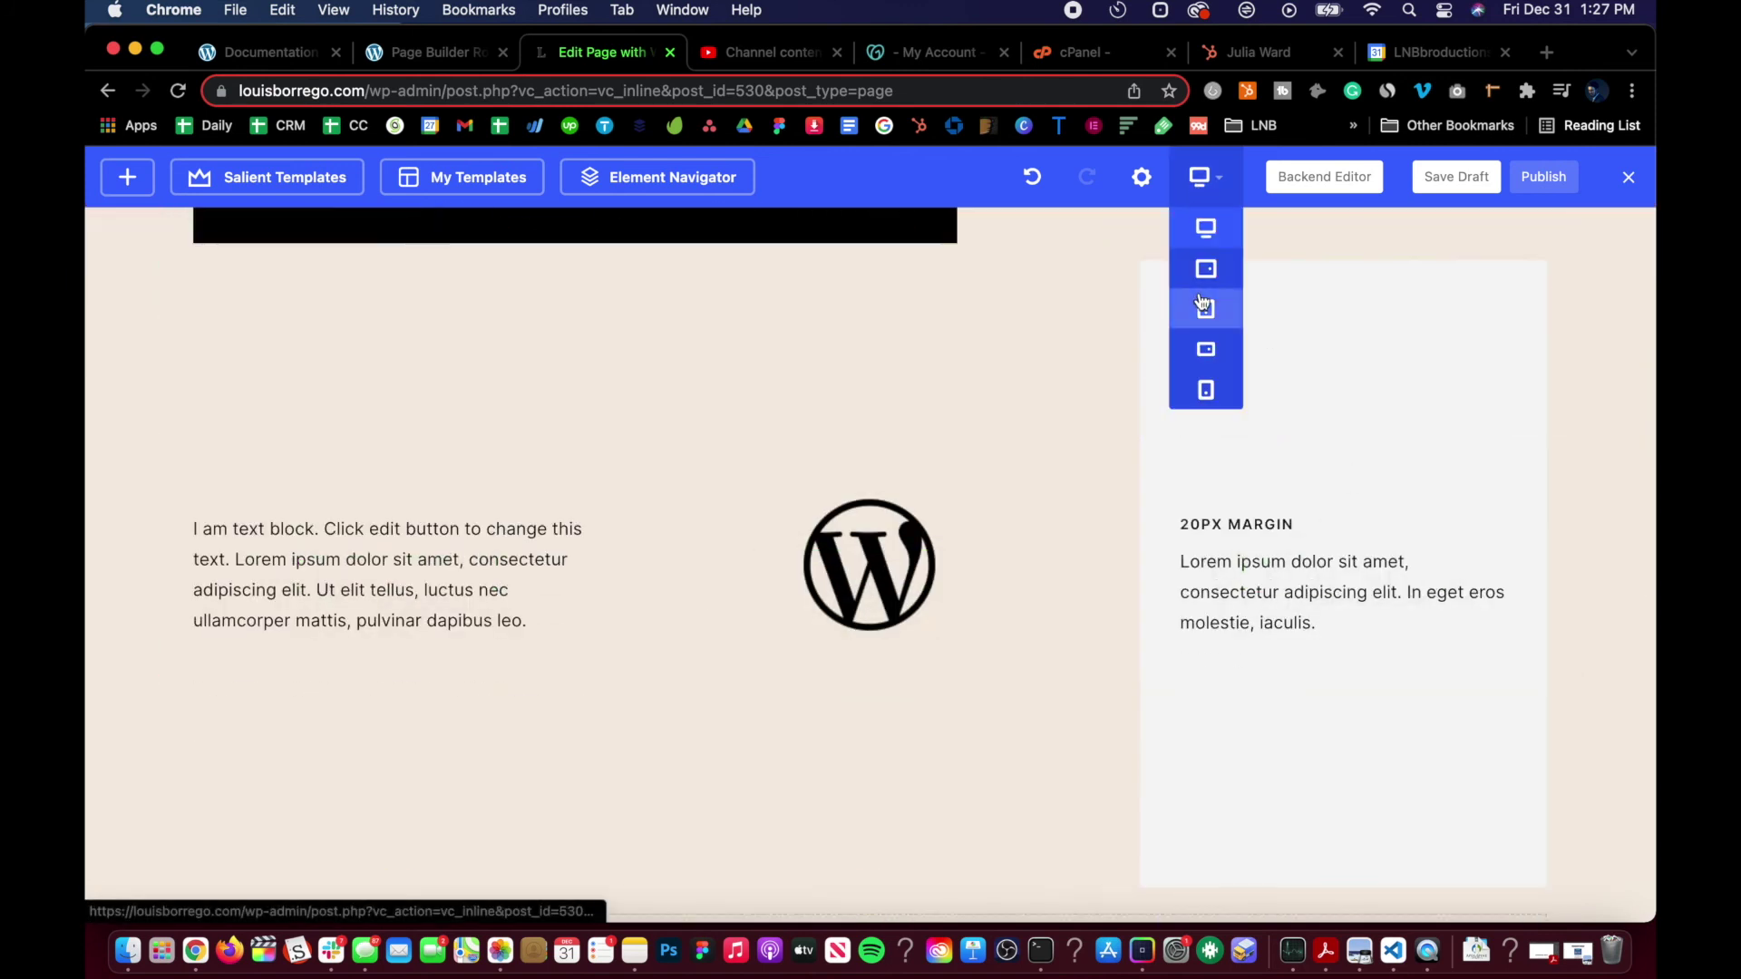
pyautogui.click(1206, 390)
pyautogui.scroll(-2, 928, 551)
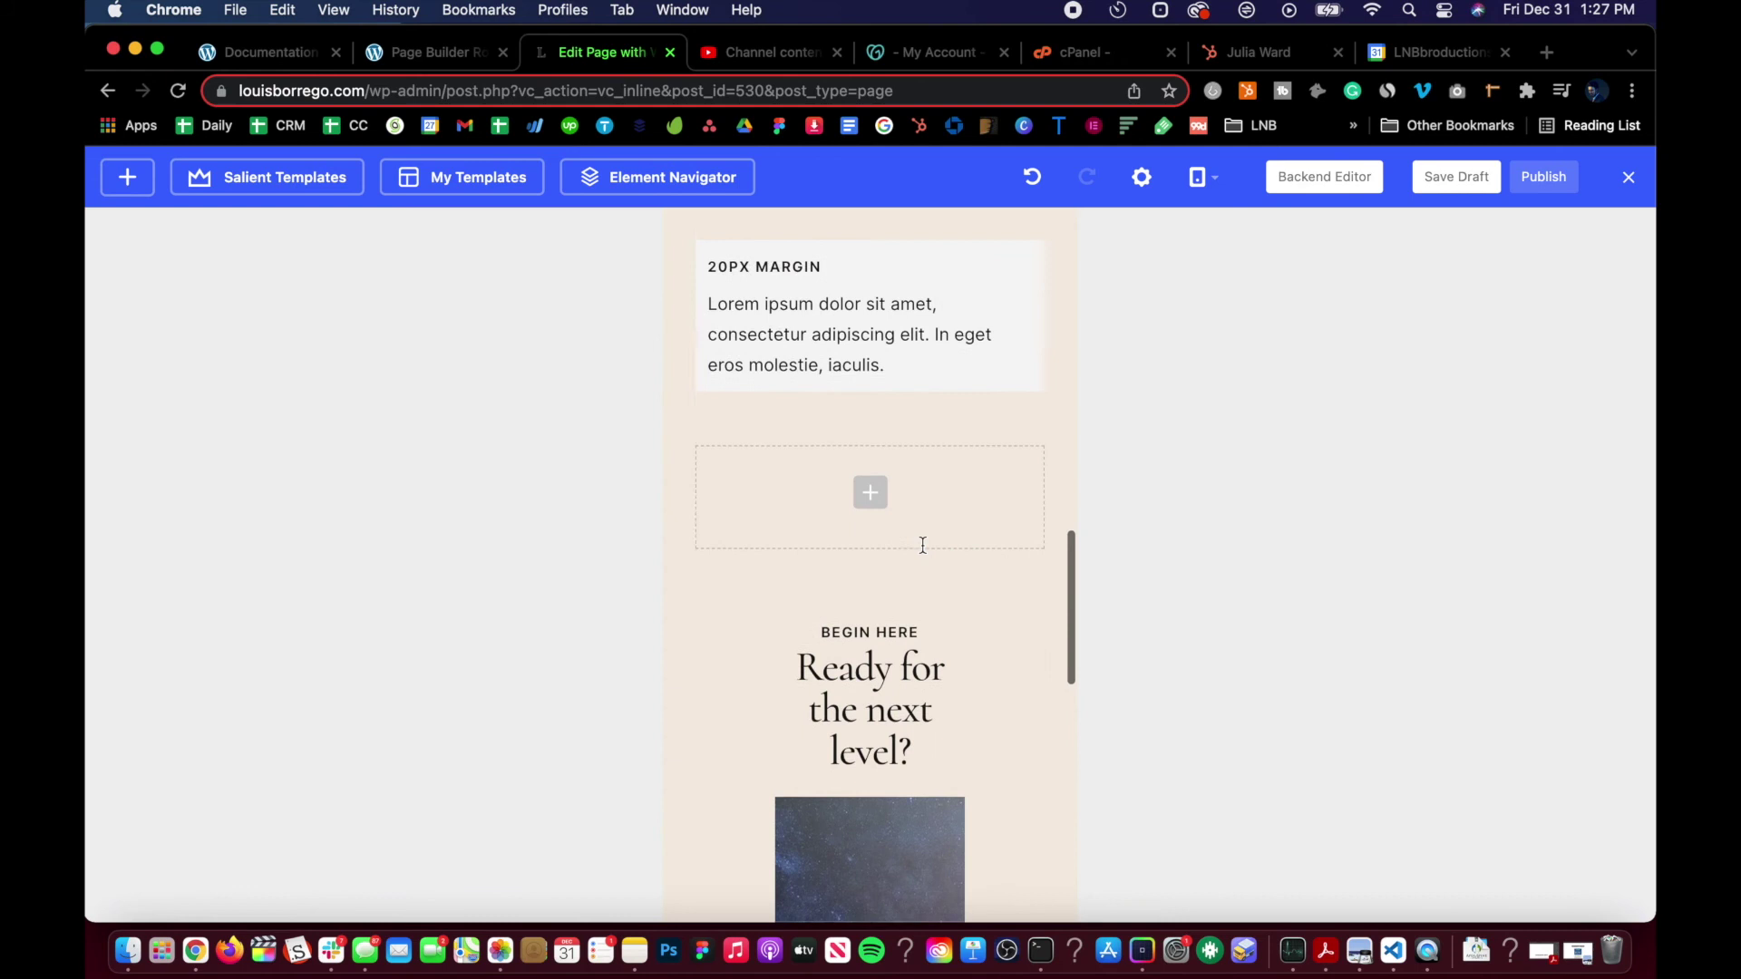
pyautogui.scroll(10, 922, 545)
pyautogui.scroll(-1, 992, 490)
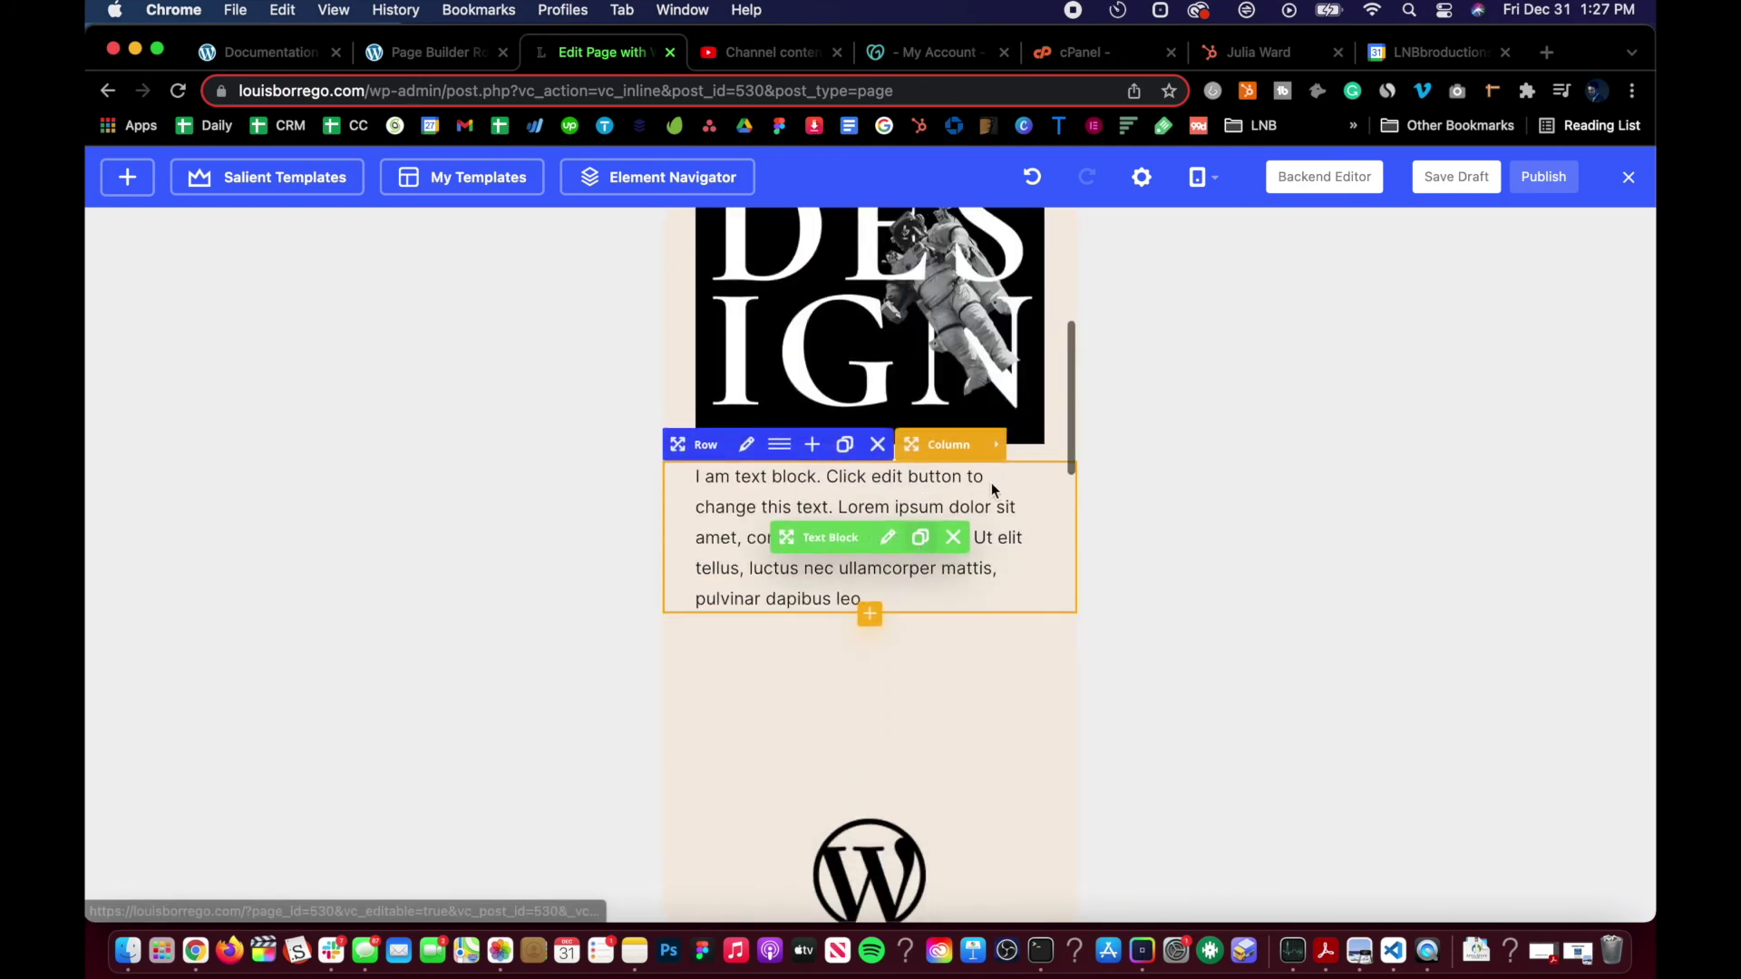
# - Set the logo row's mobile Column Direction to Row Reverse and save the changes
pyautogui.click(848, 439)
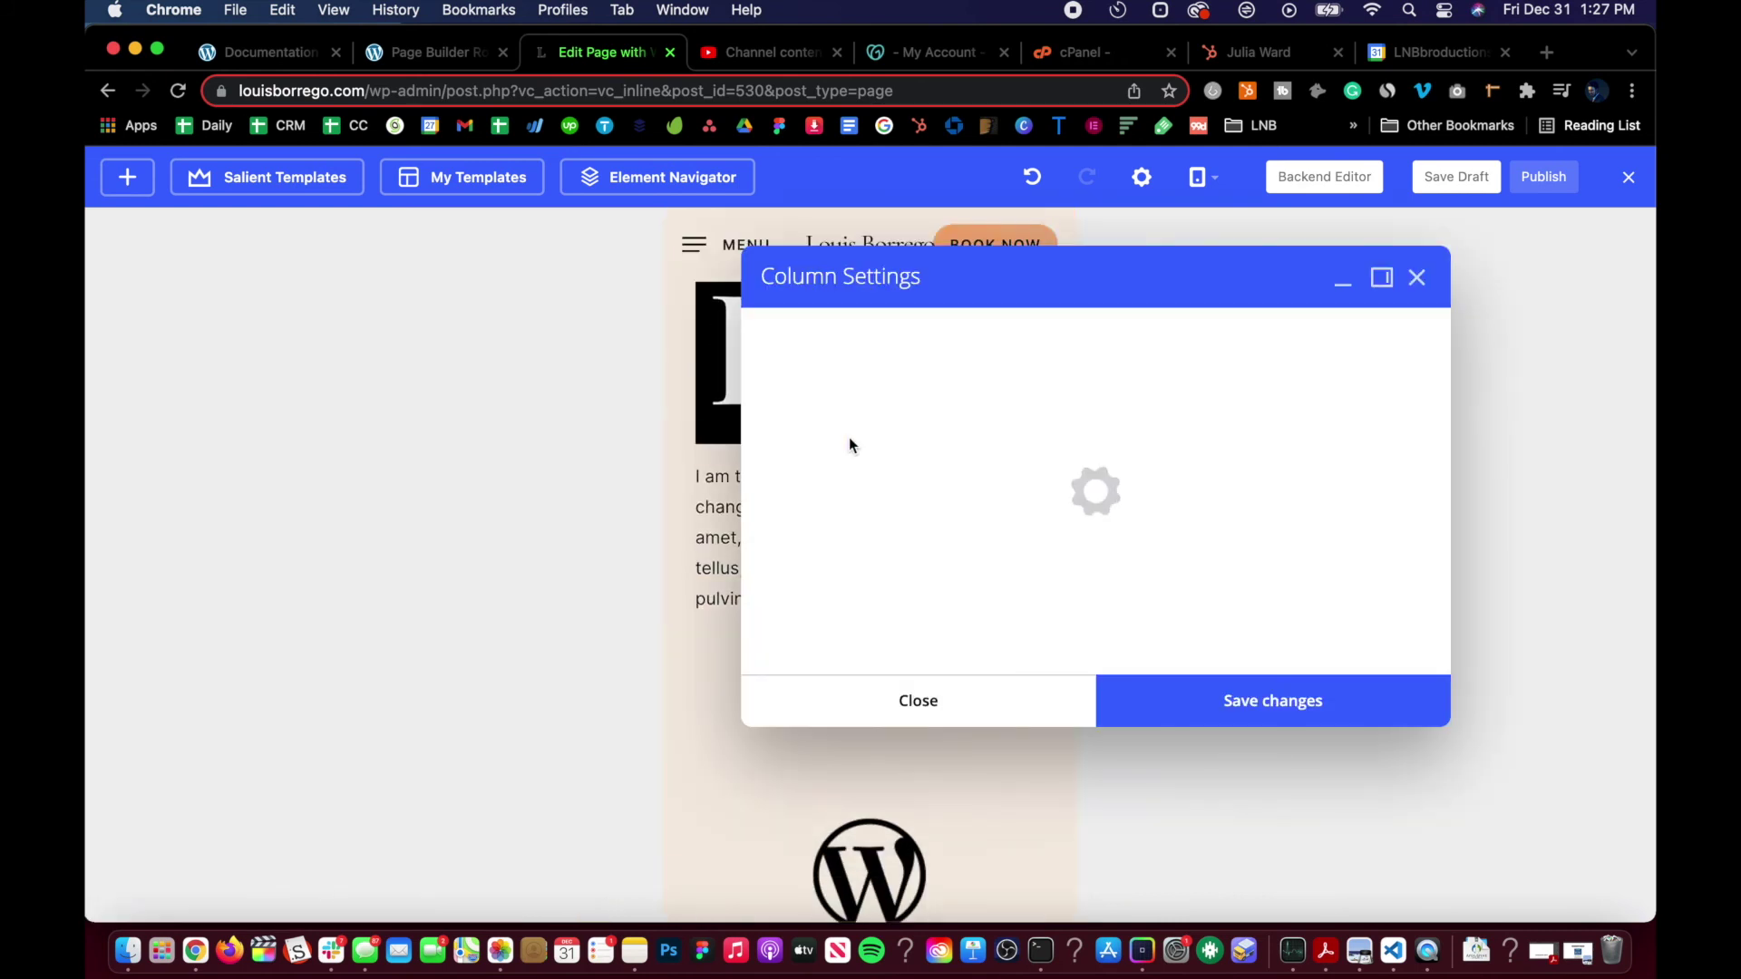
pyautogui.click(893, 701)
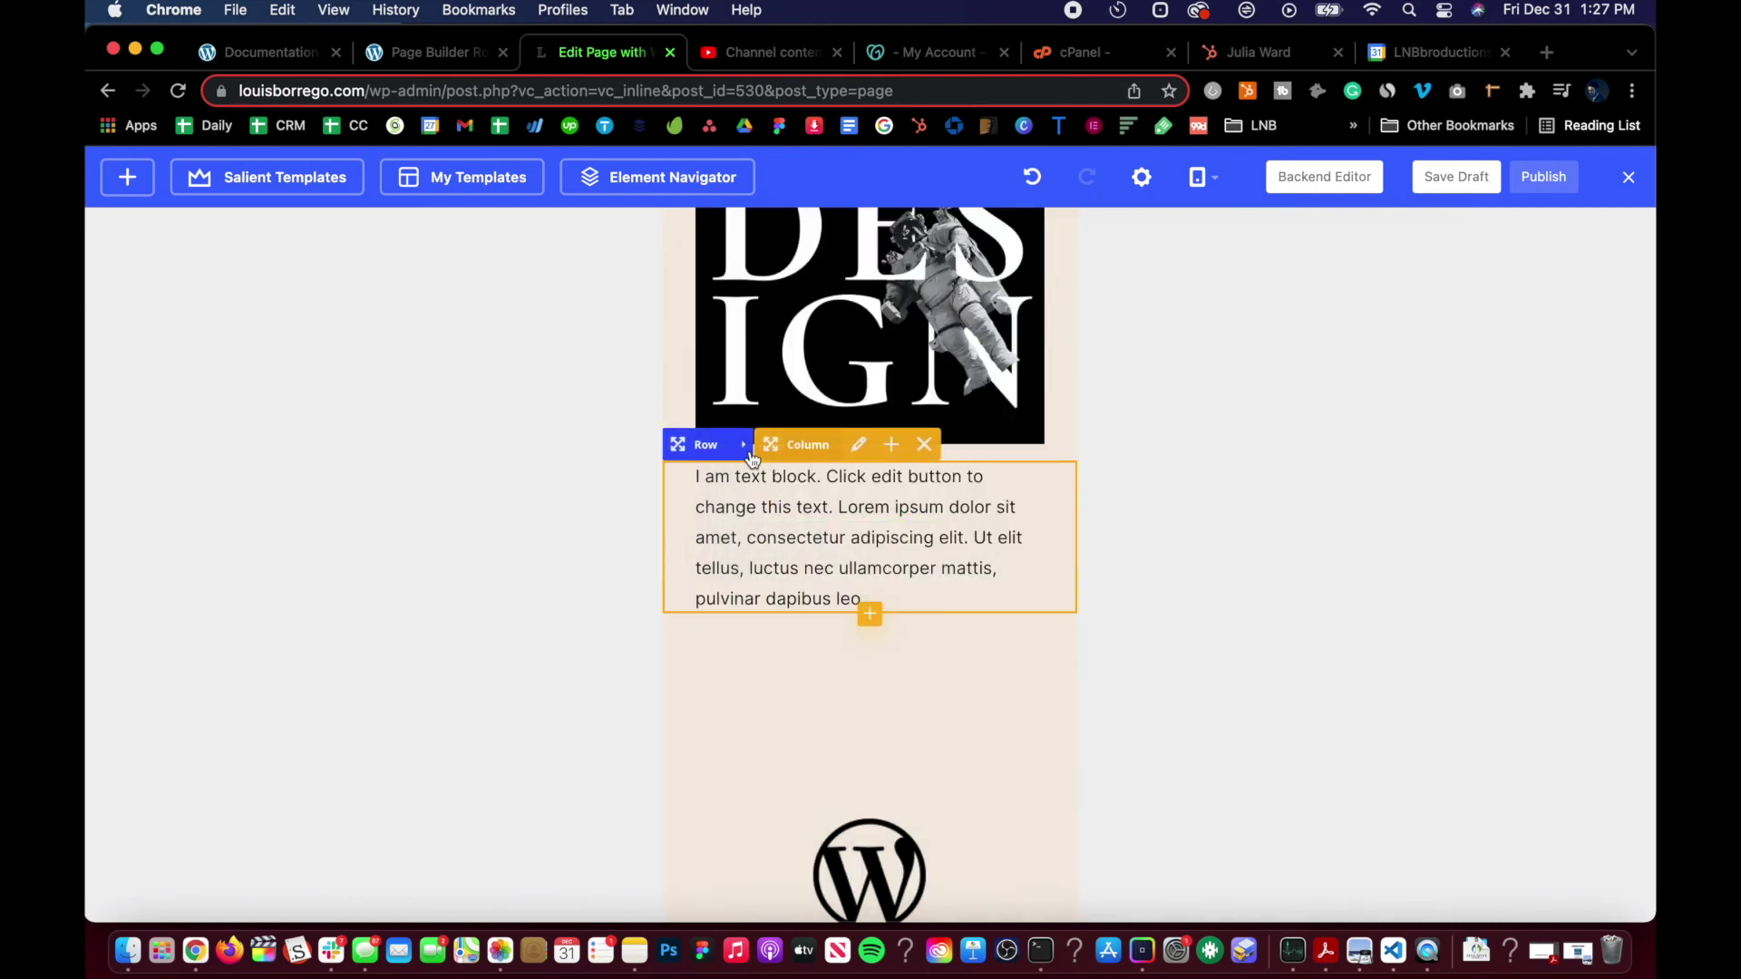
pyautogui.click(749, 449)
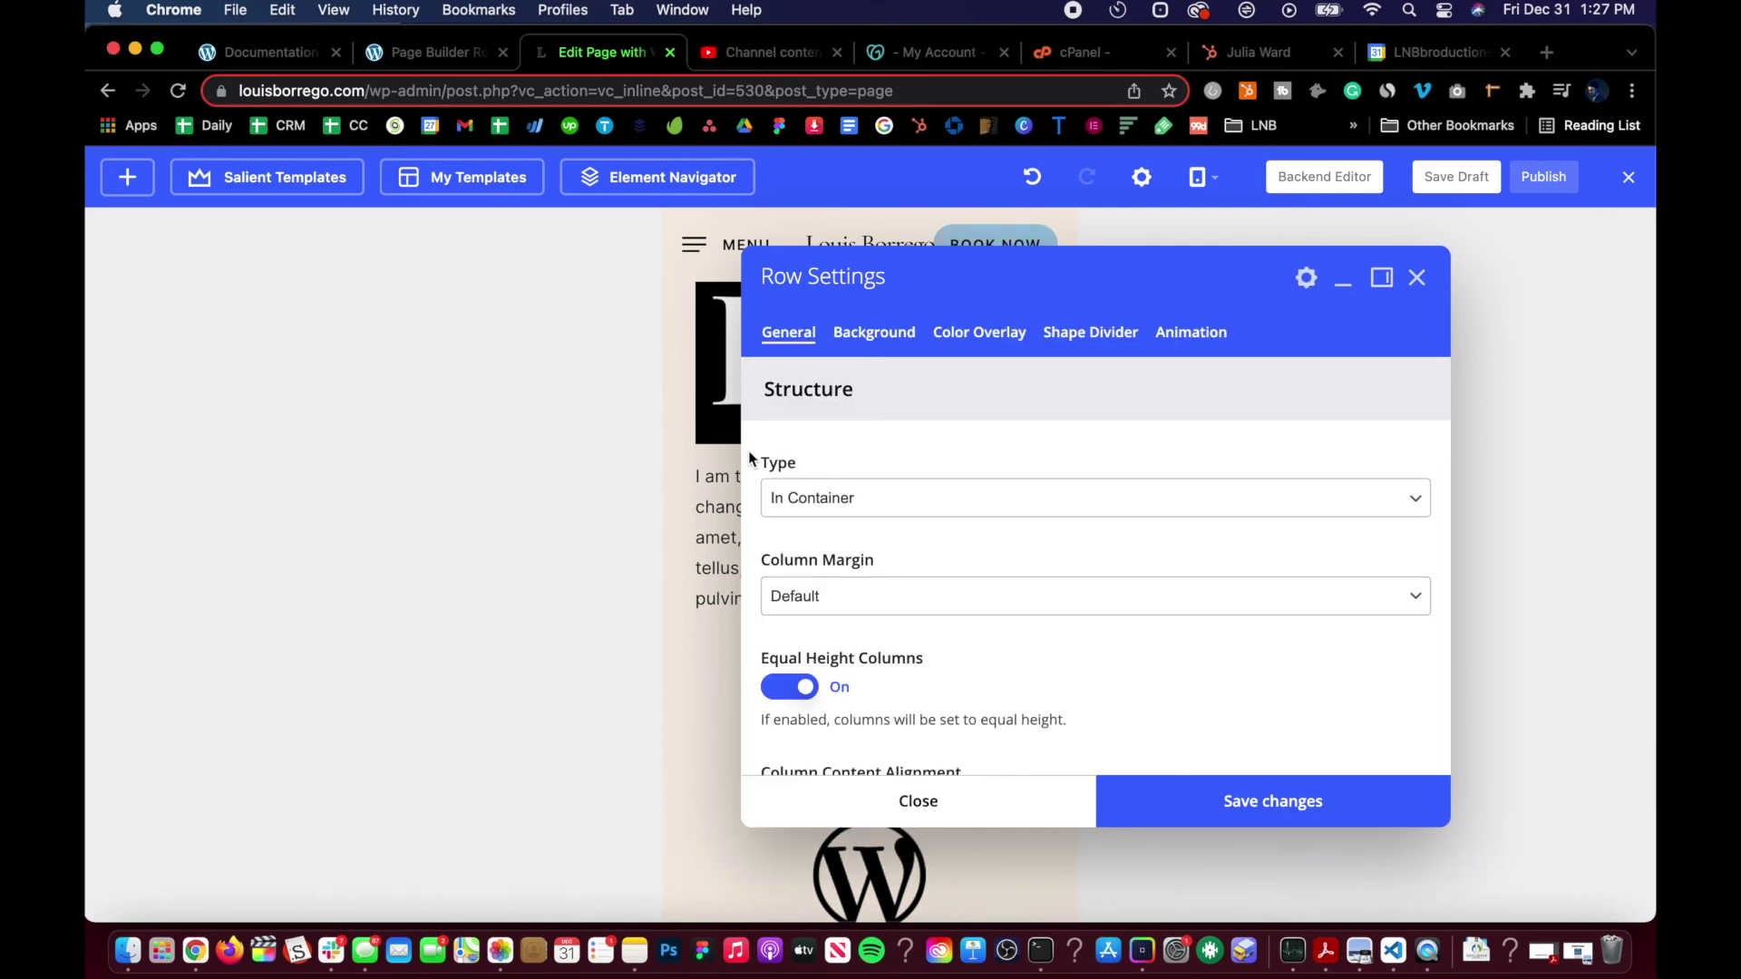
pyautogui.scroll(-5, 971, 515)
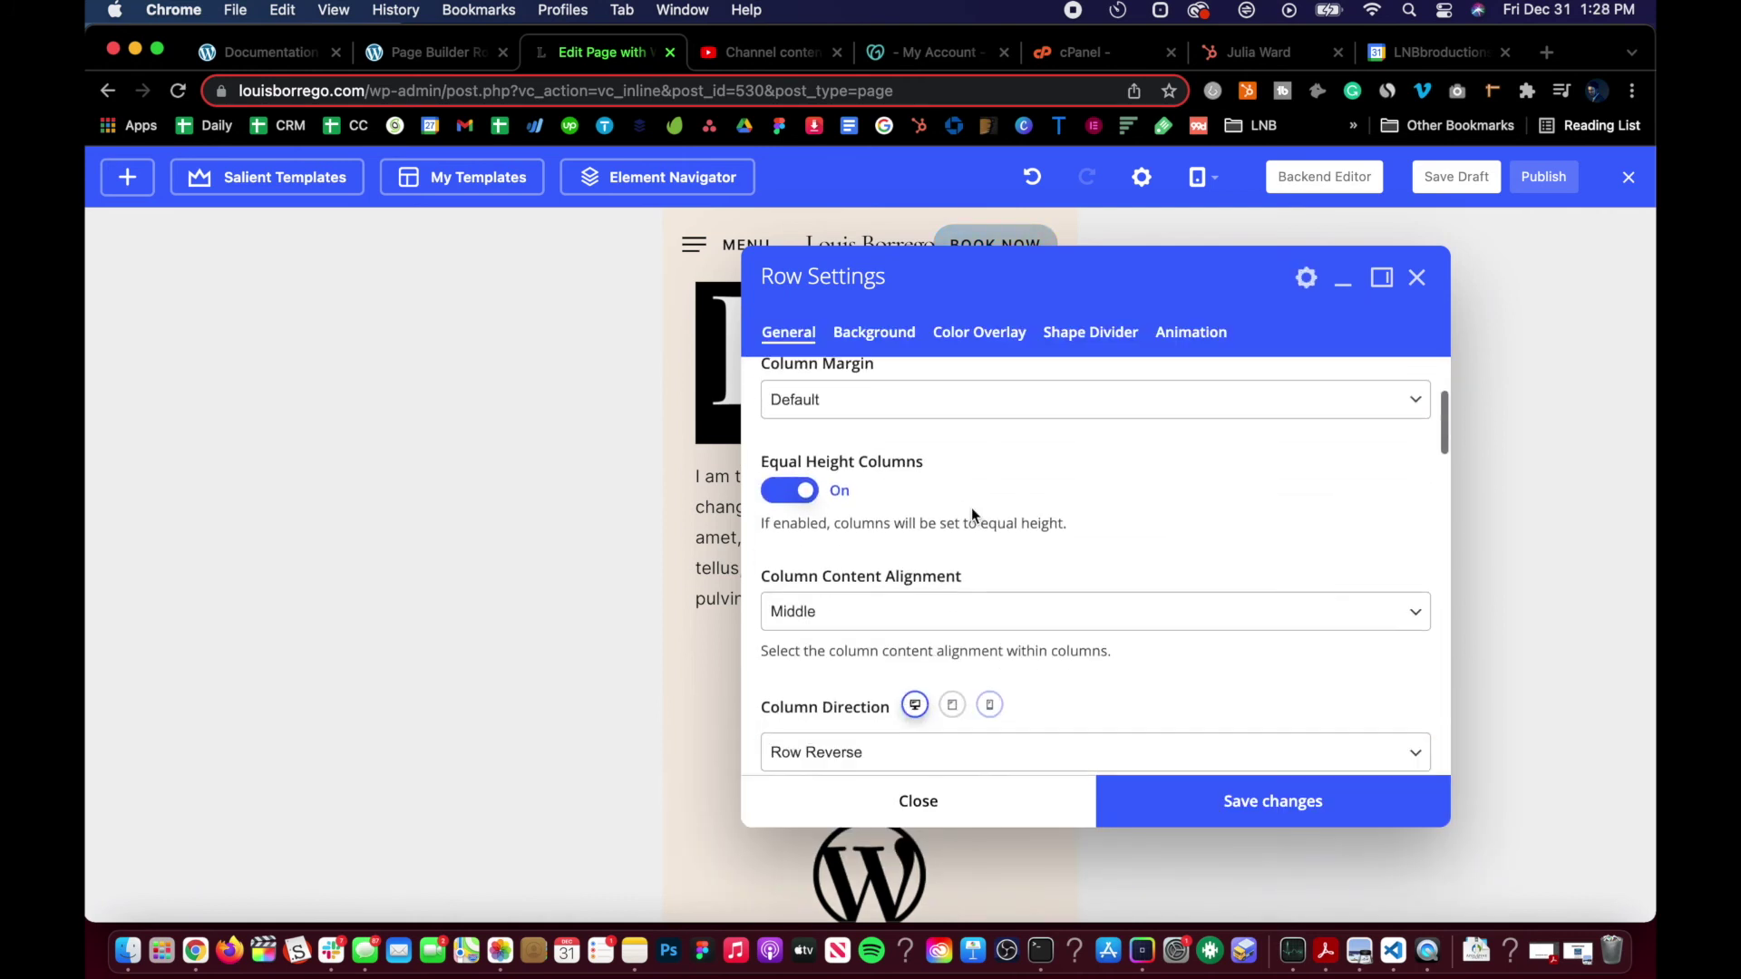
pyautogui.scroll(-2, 971, 508)
pyautogui.click(978, 598)
pyautogui.click(989, 552)
pyautogui.click(989, 552)
pyautogui.click(934, 601)
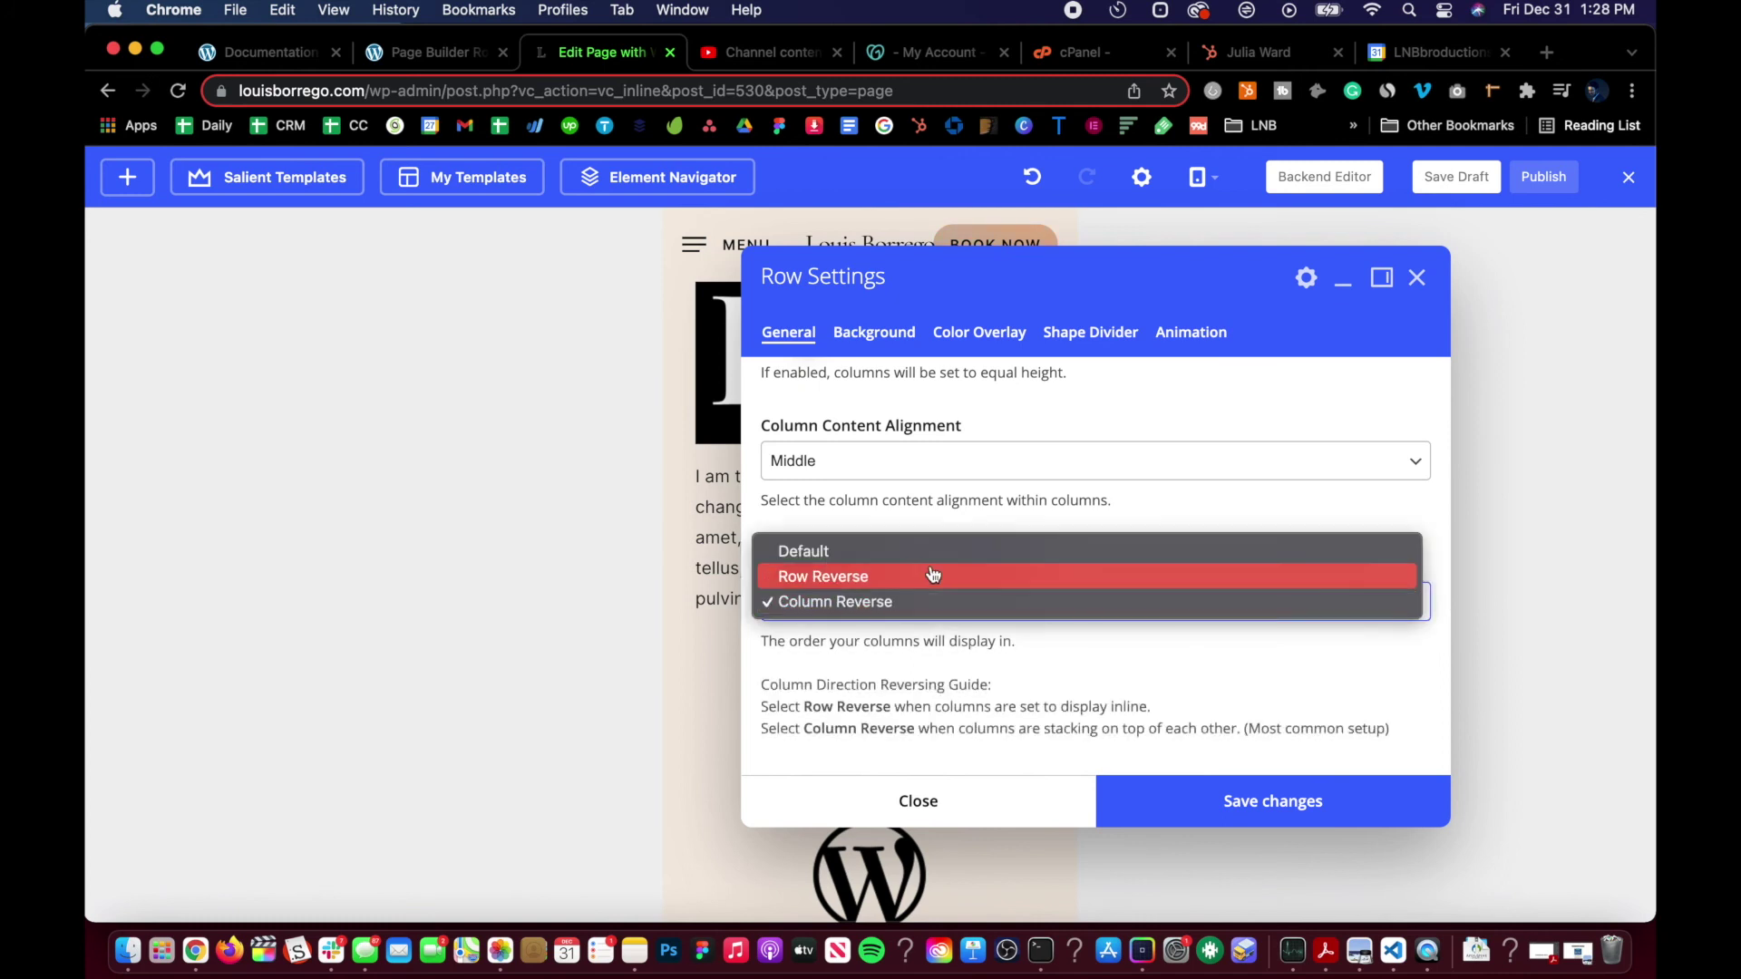
pyautogui.click(934, 575)
pyautogui.click(1273, 801)
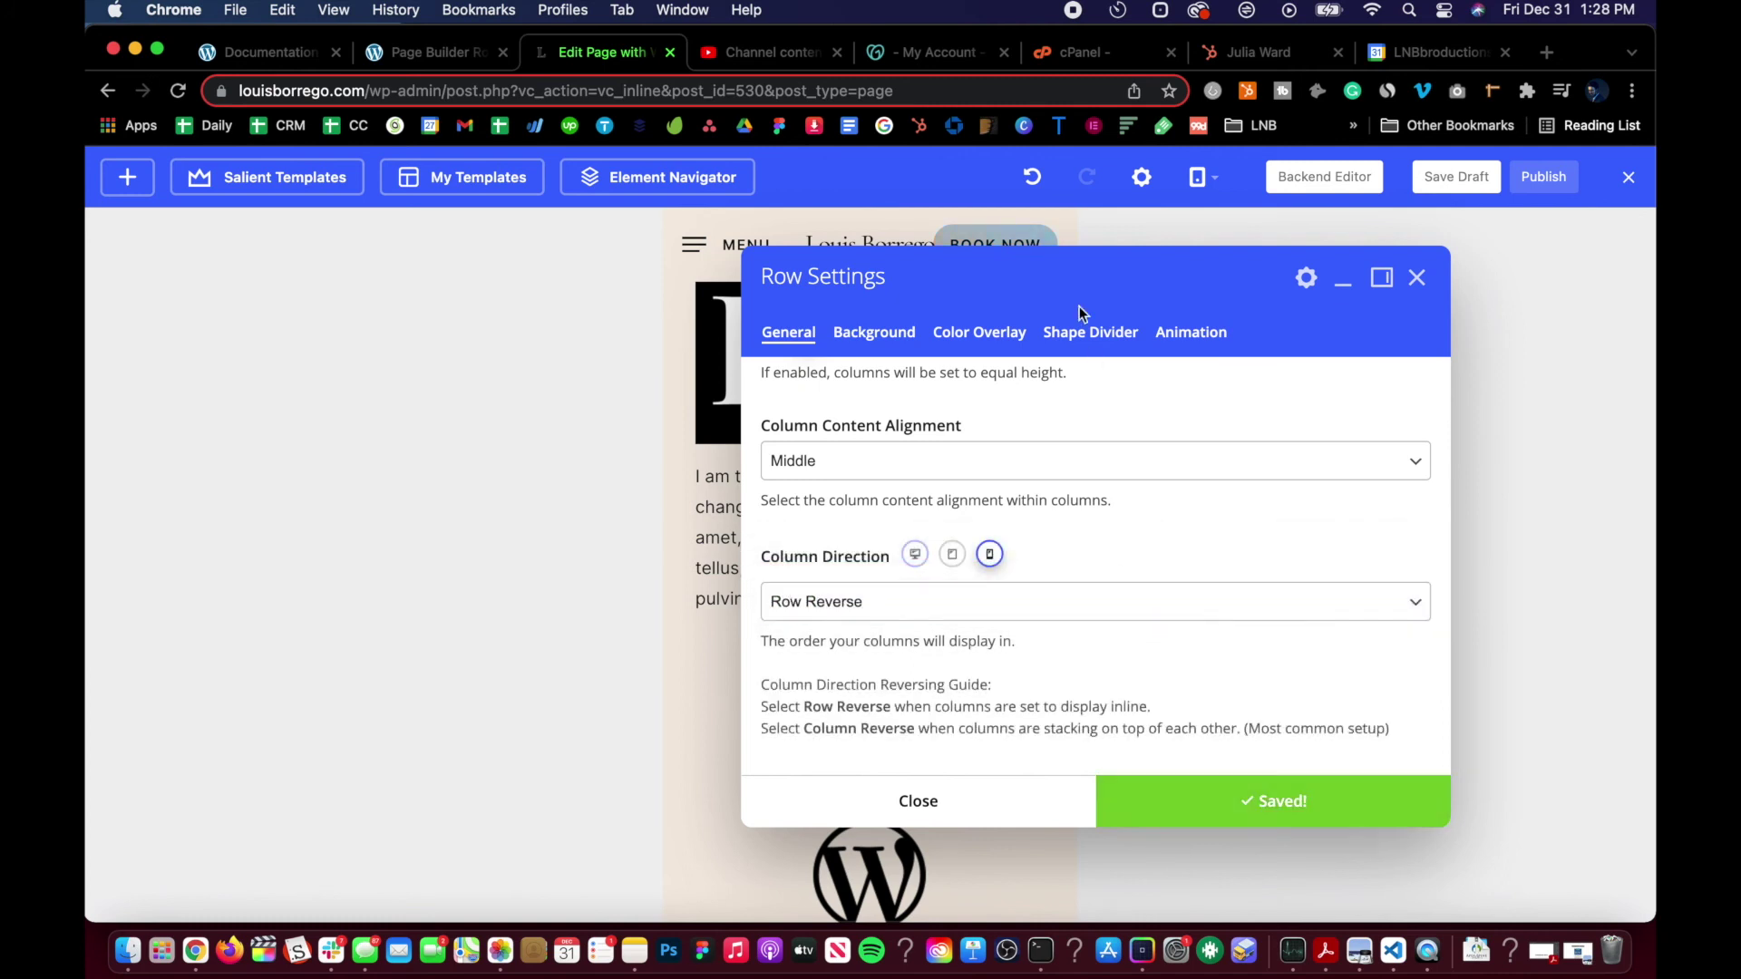
# - Move the Row Settings dialog aside, inspect the stacked columns in the phone preview, and close the settings
pyautogui.moveTo(1270, 281); pyautogui.dragTo(1454, 268)
pyautogui.scroll(-5, 879, 640)
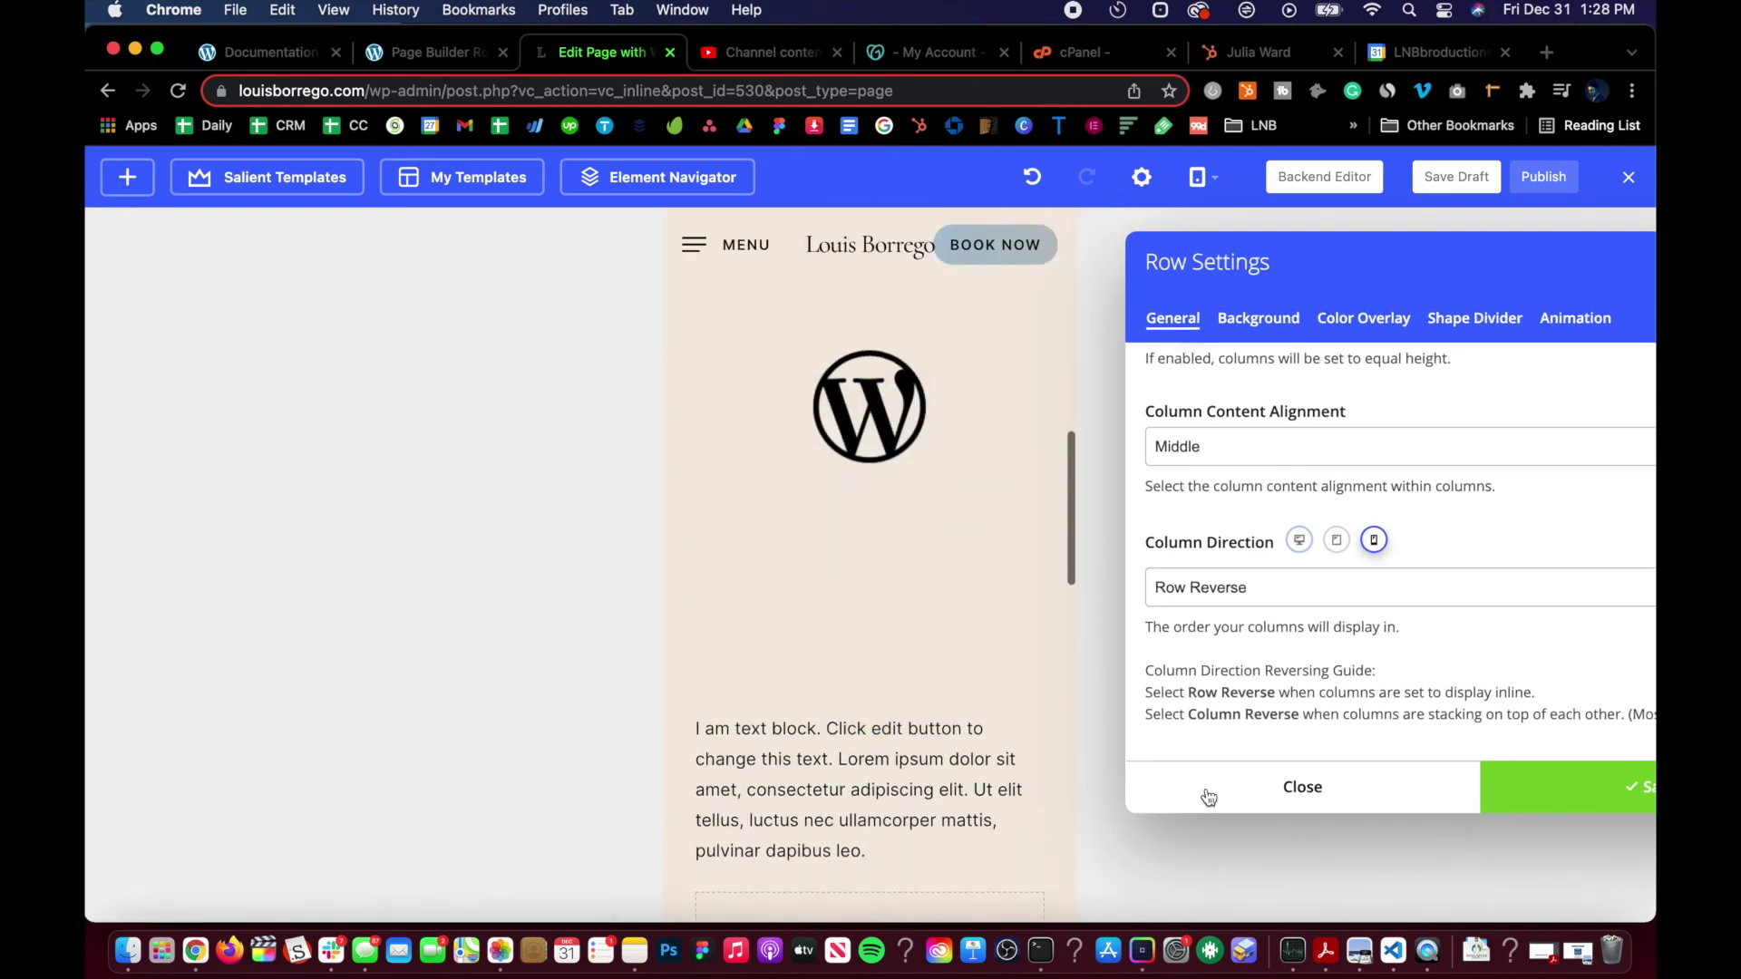
pyautogui.click(1252, 798)
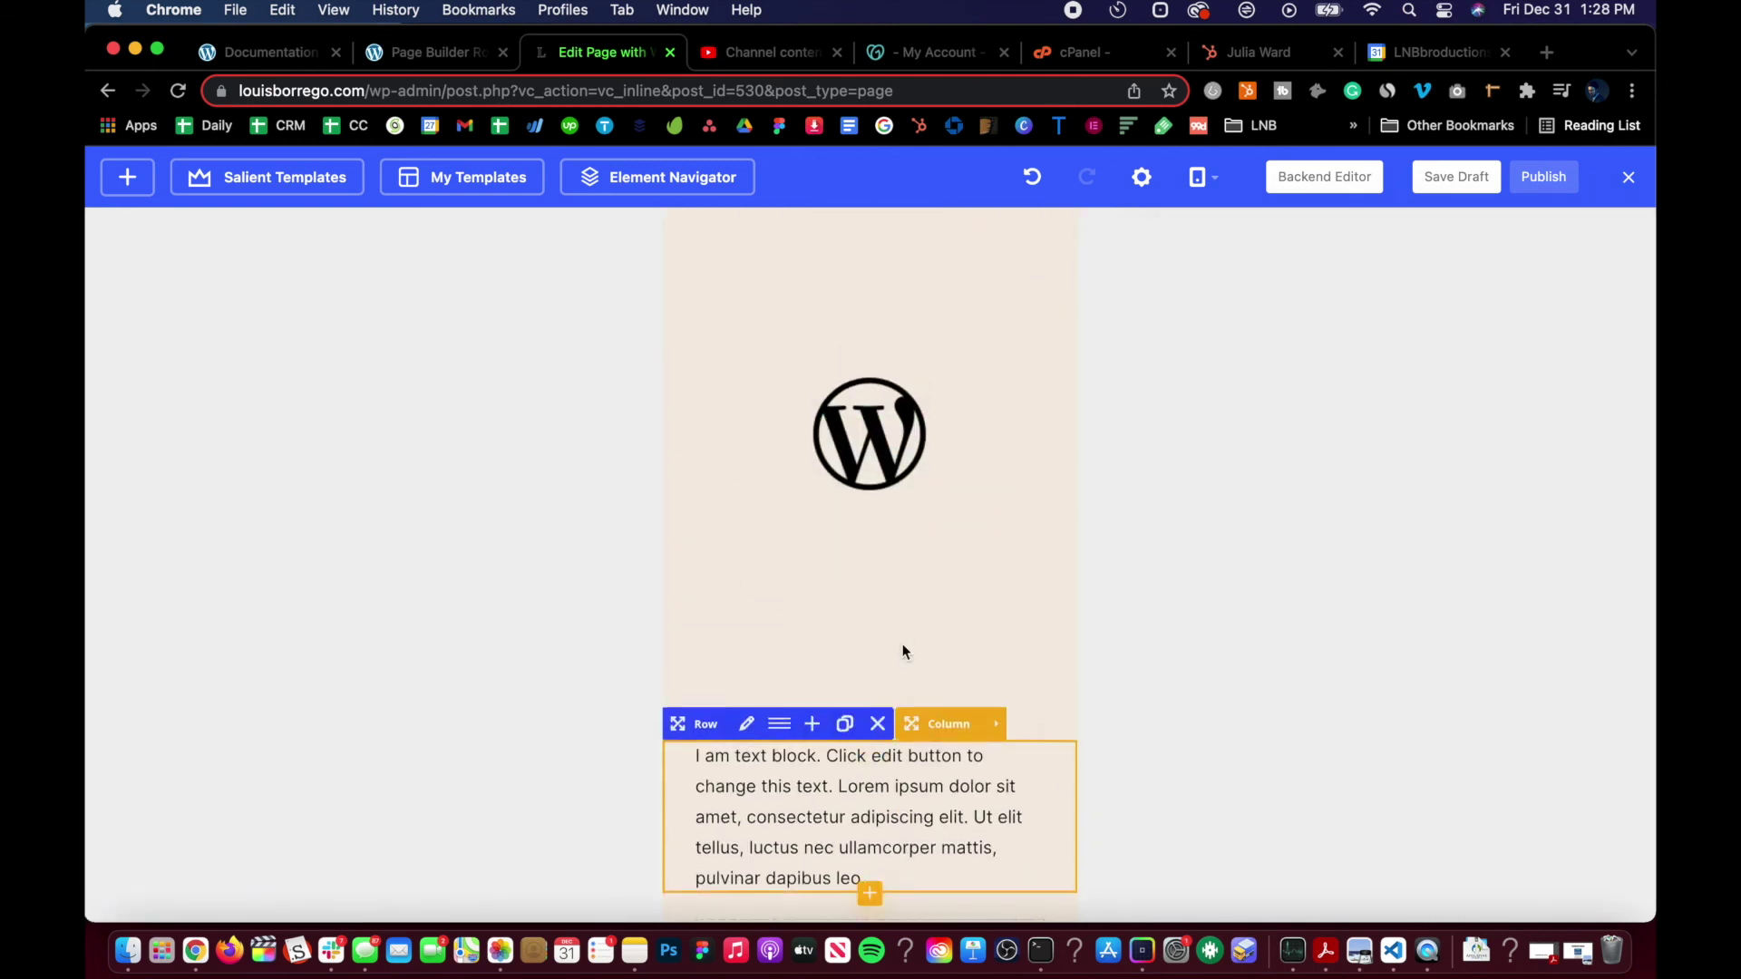
# - Switch the preview back to desktop size and check the column order of the logo row
pyautogui.click(1198, 177)
pyautogui.click(1204, 234)
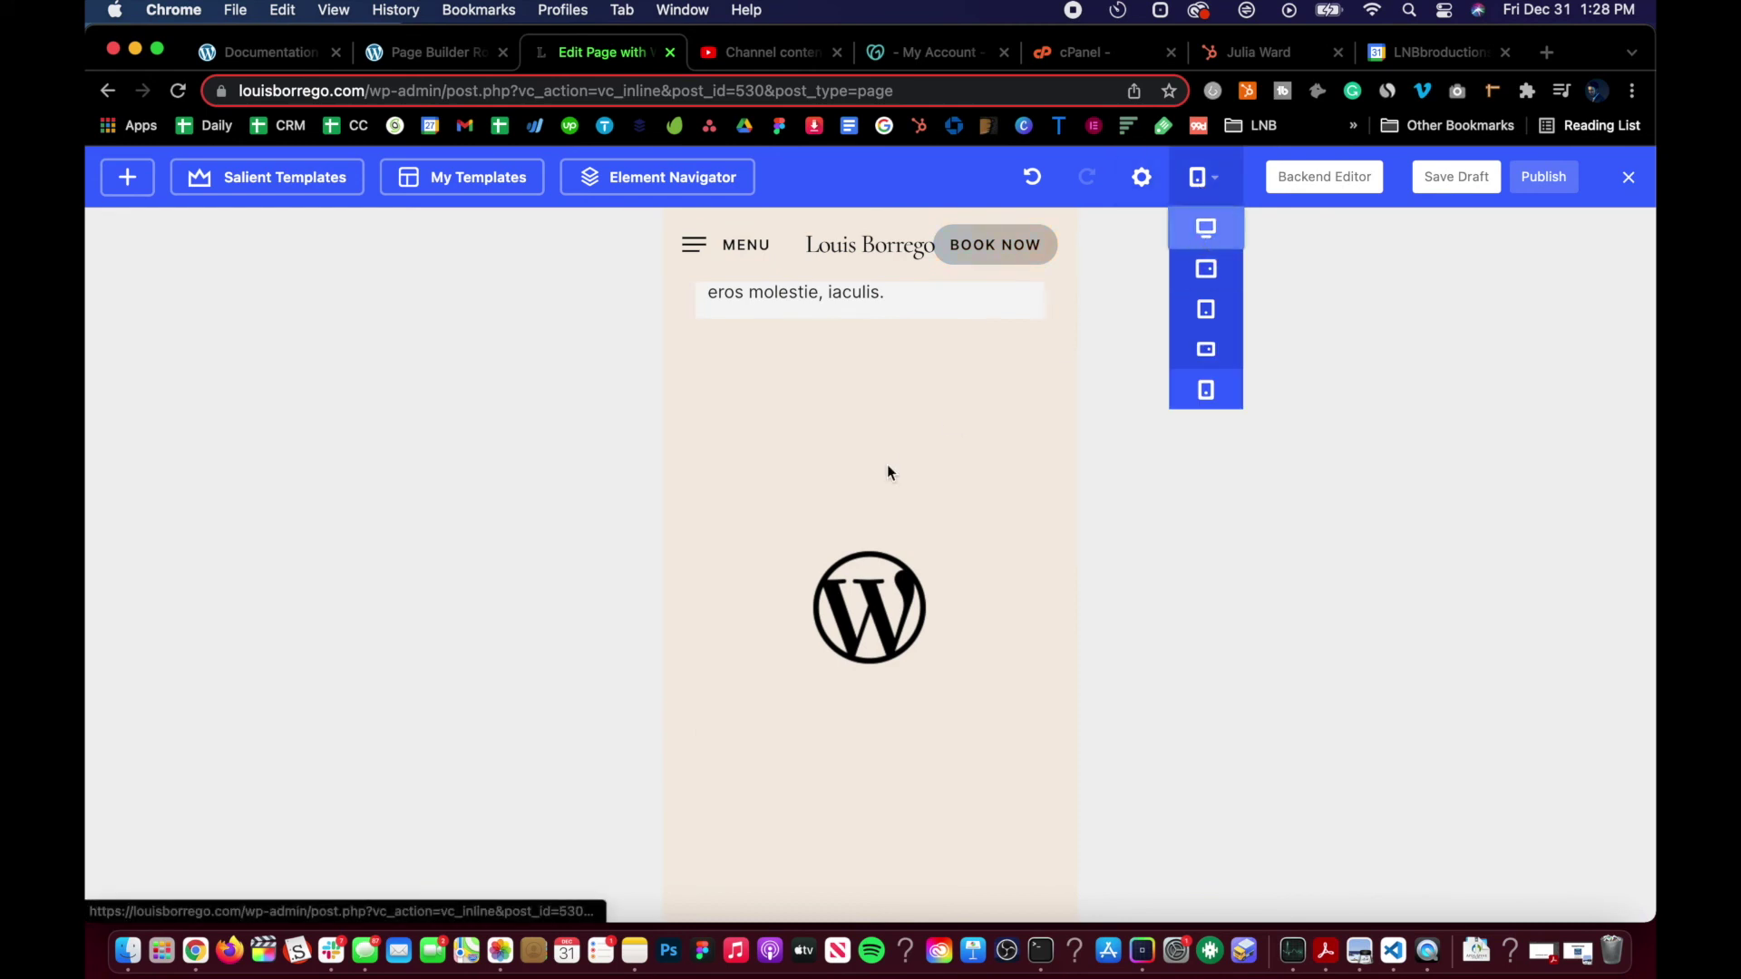
pyautogui.scroll(-5, 818, 573)
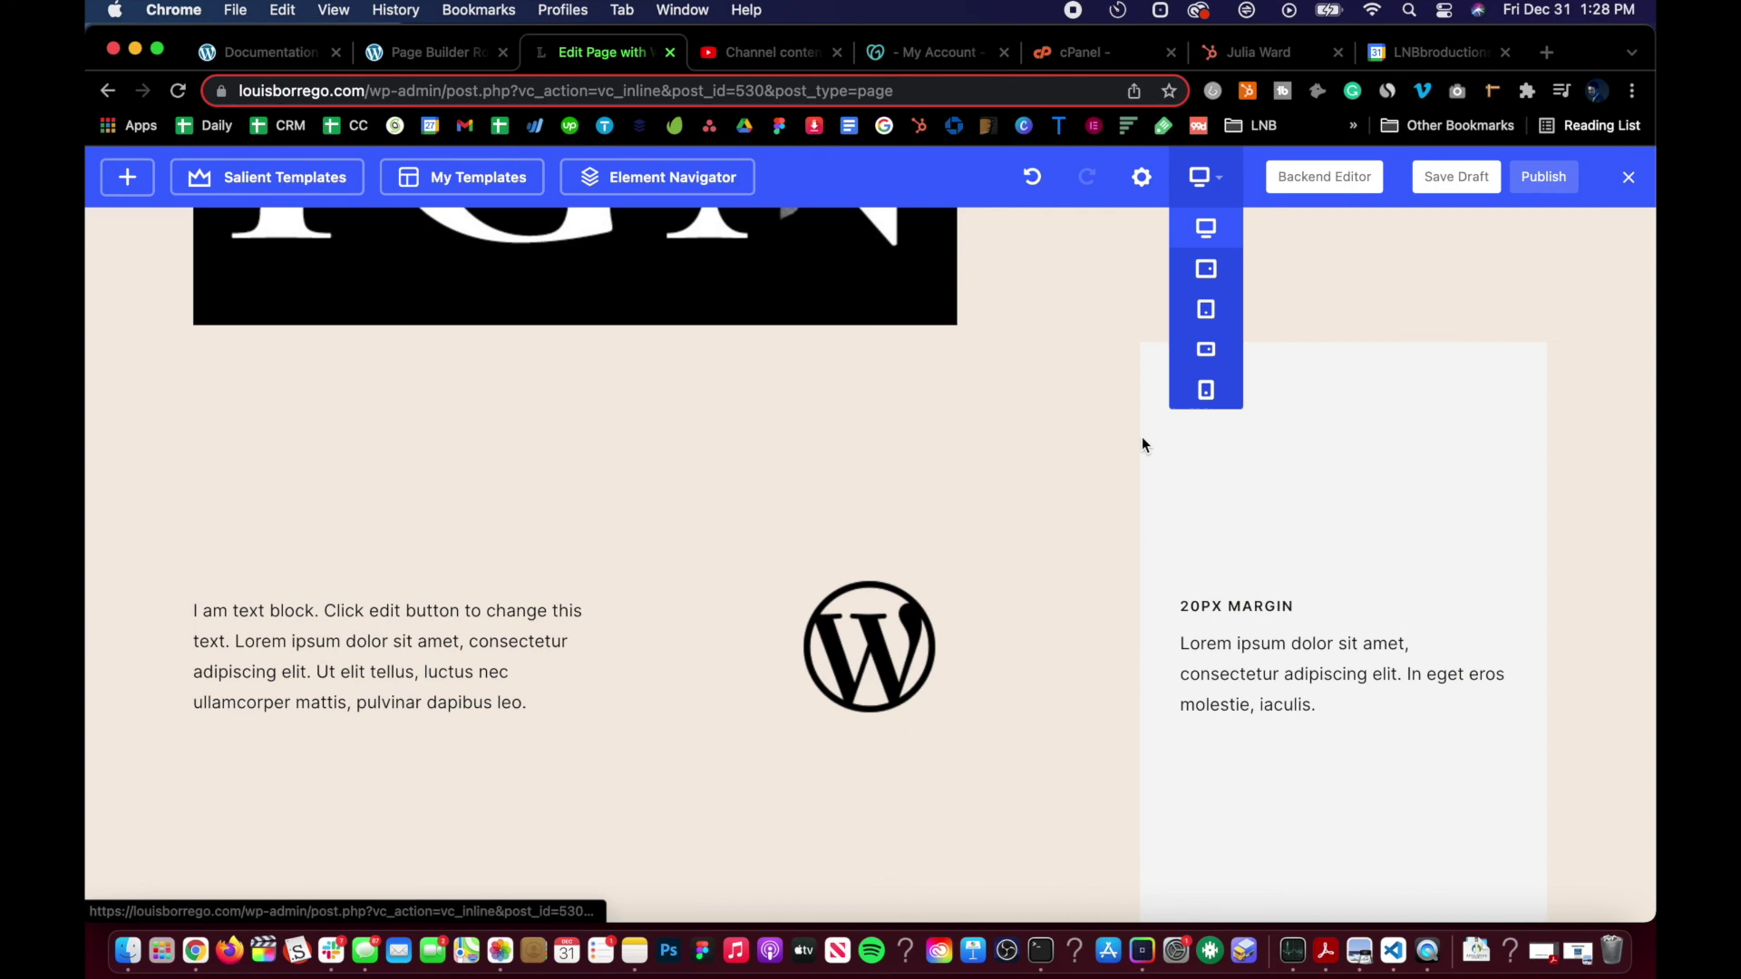
pyautogui.scroll(-4, 687, 600)
pyautogui.scroll(5, 687, 600)
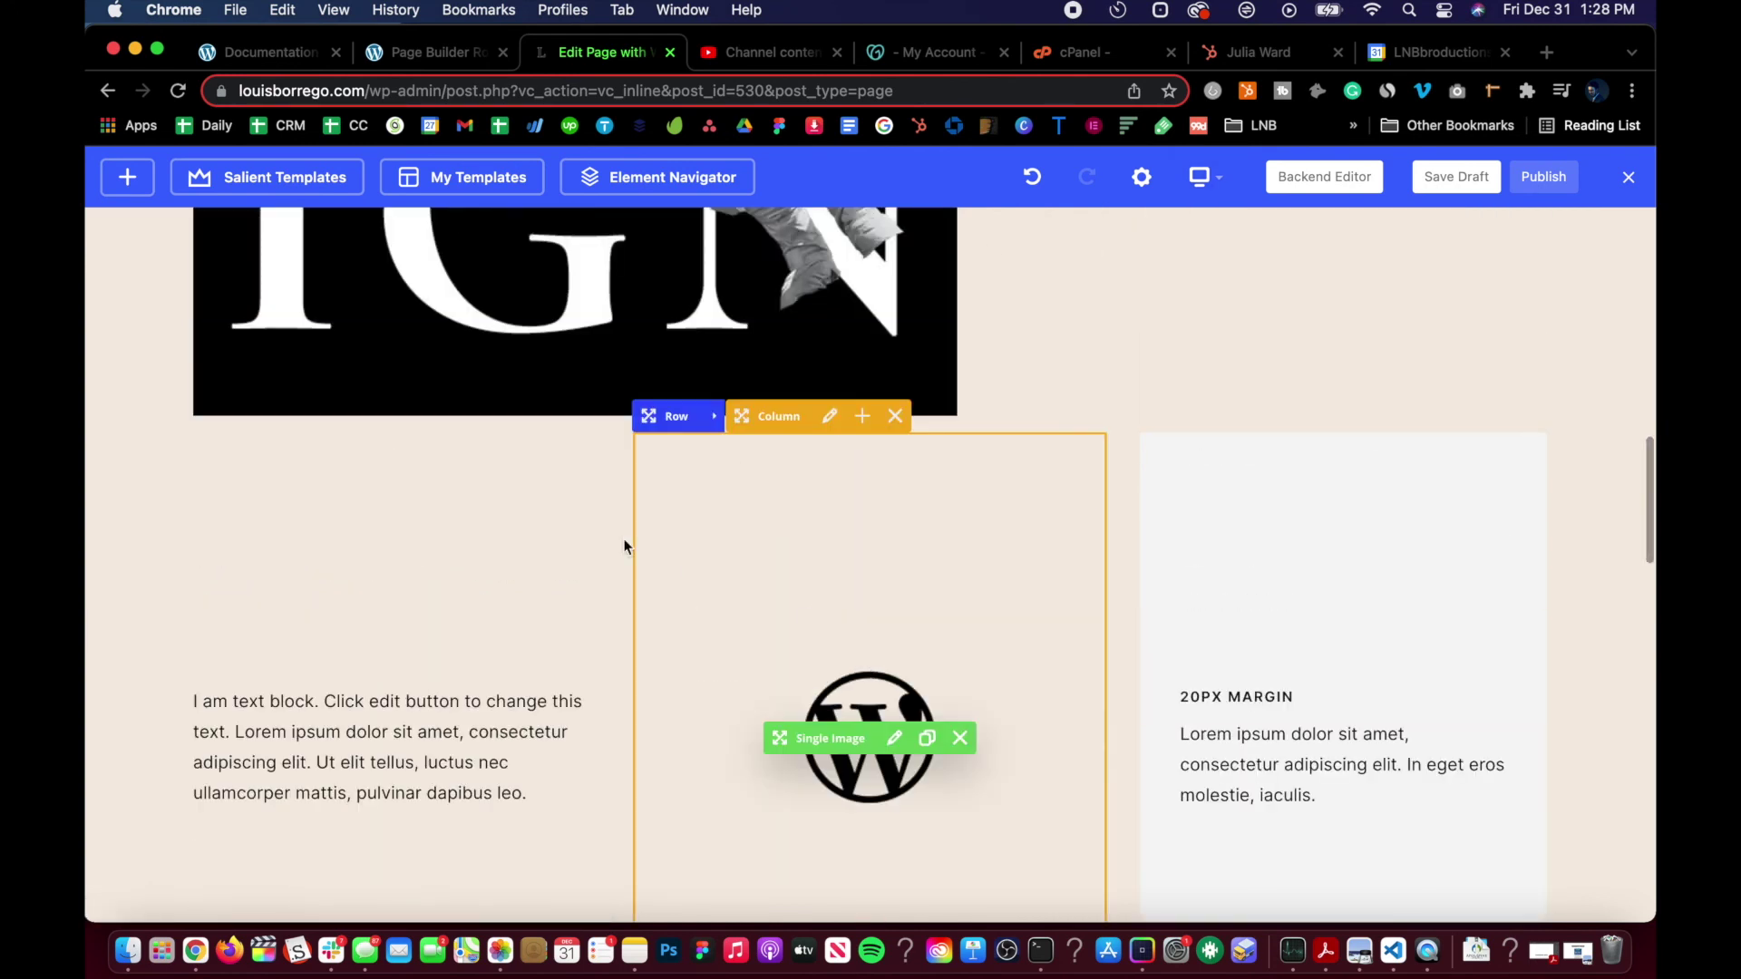
# - Review the Full Height Row section of the Salient row documentation
pyautogui.click(432, 58)
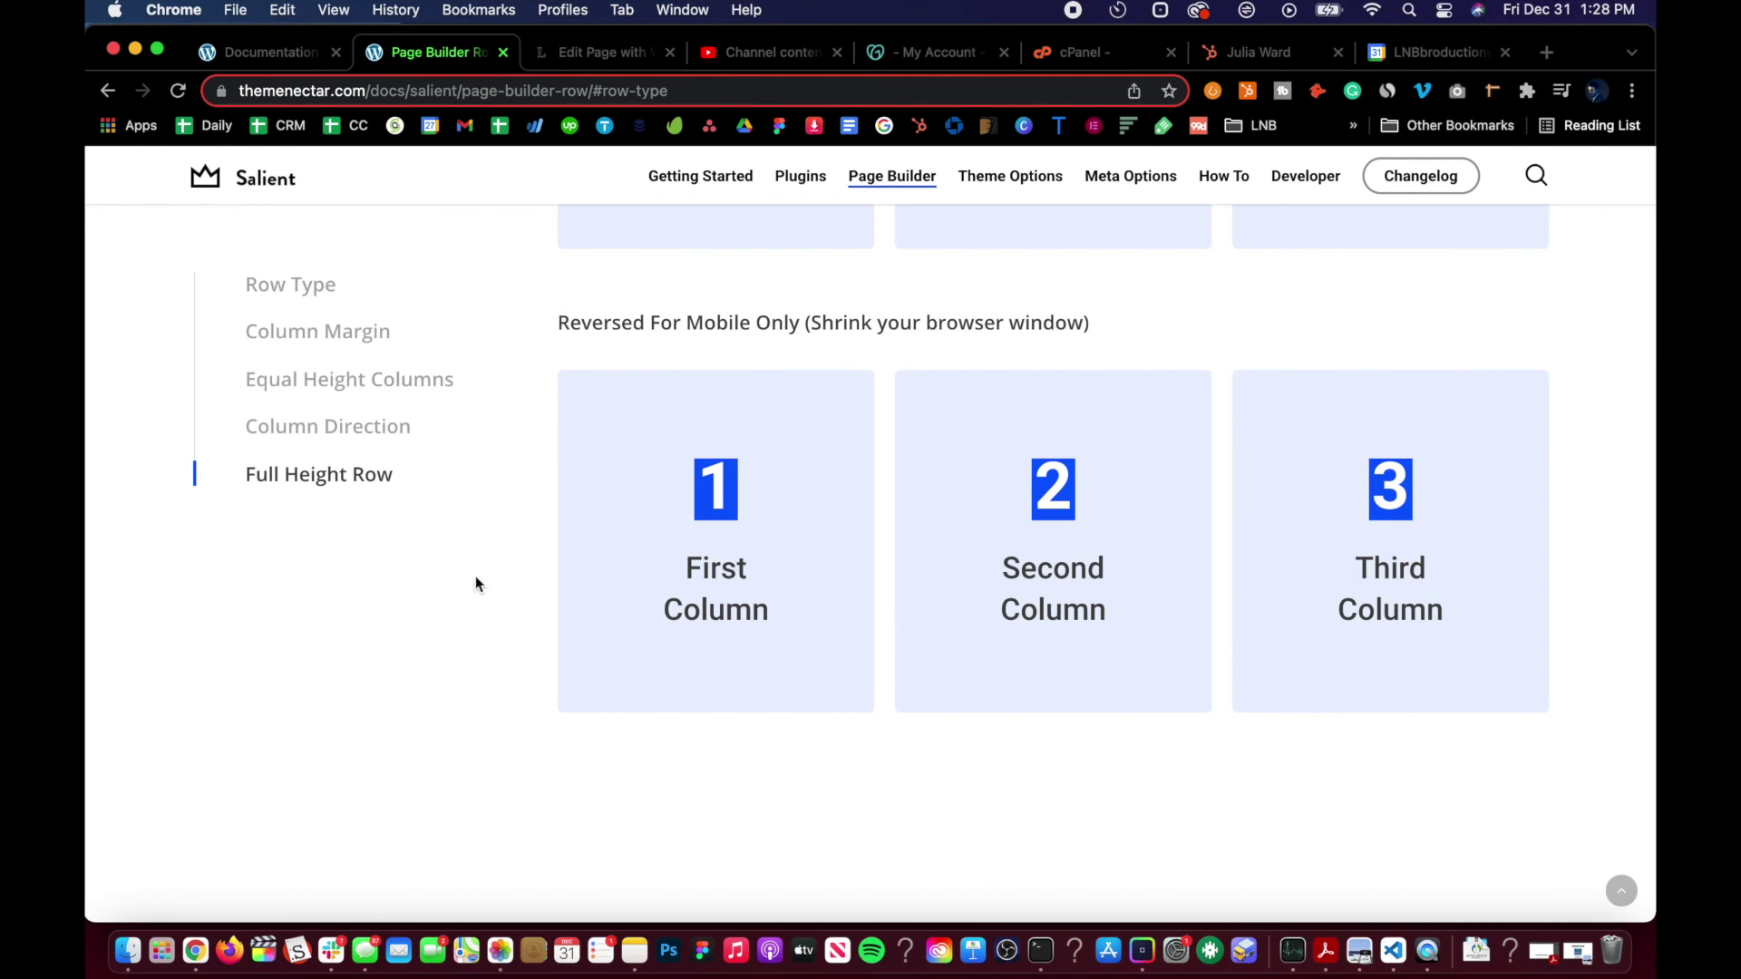
pyautogui.scroll(-10, 475, 575)
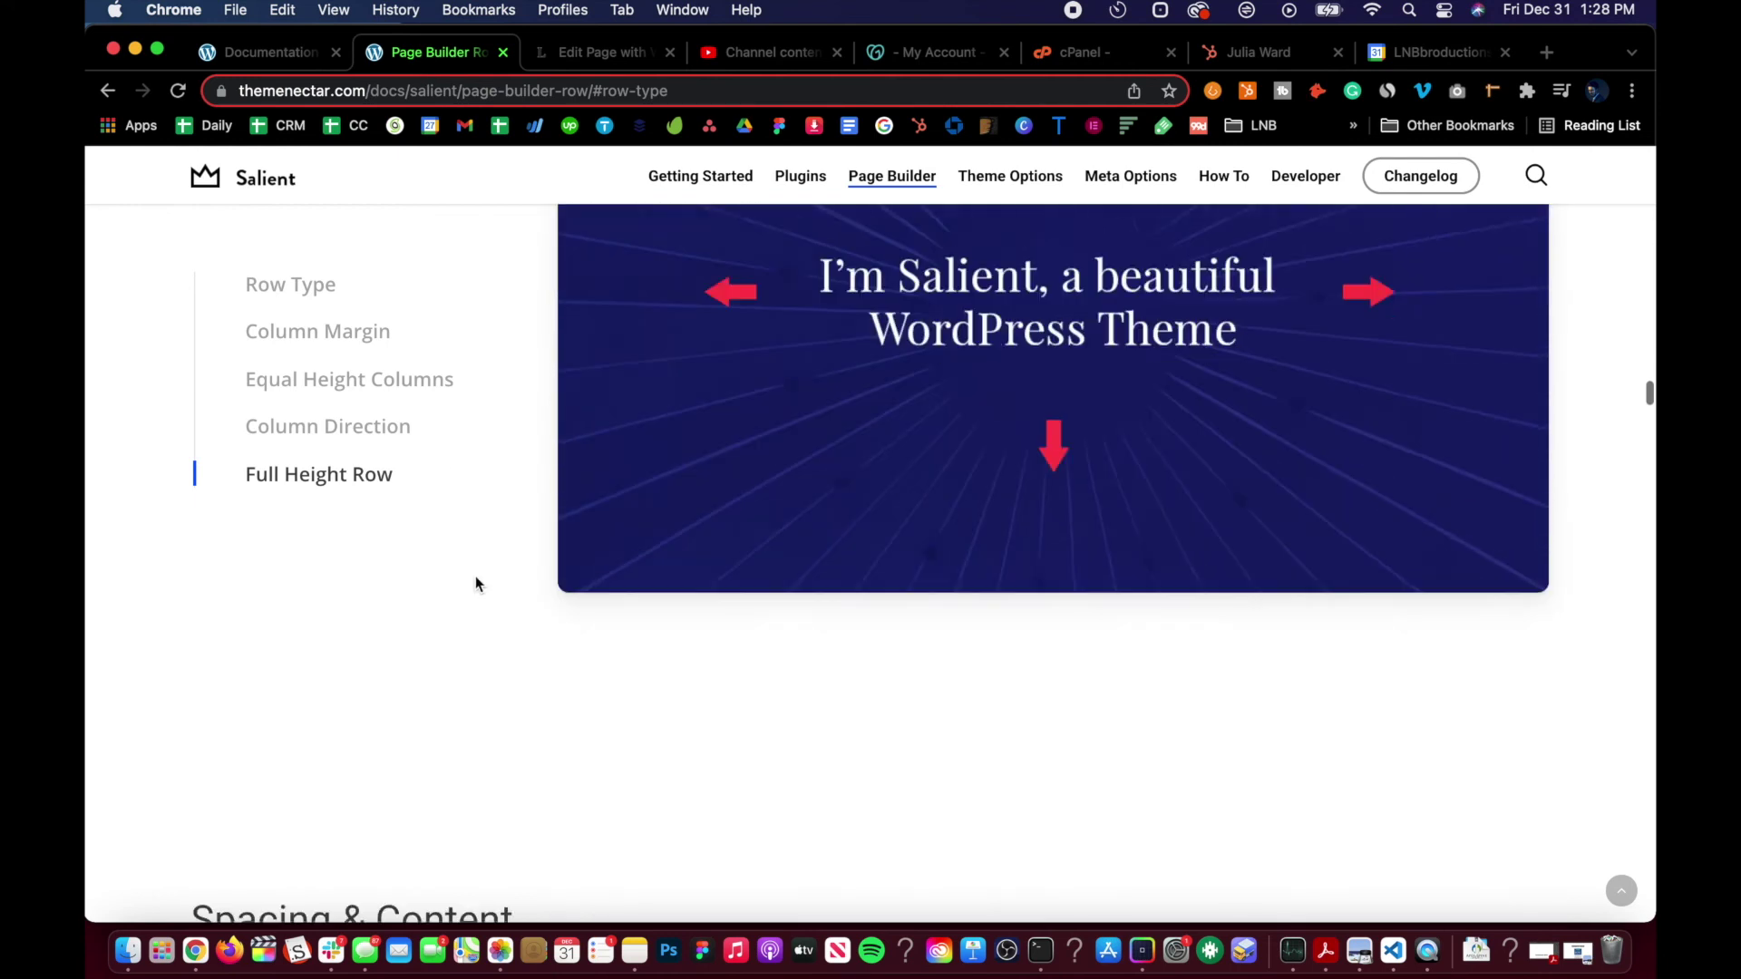
pyautogui.scroll(10, 475, 584)
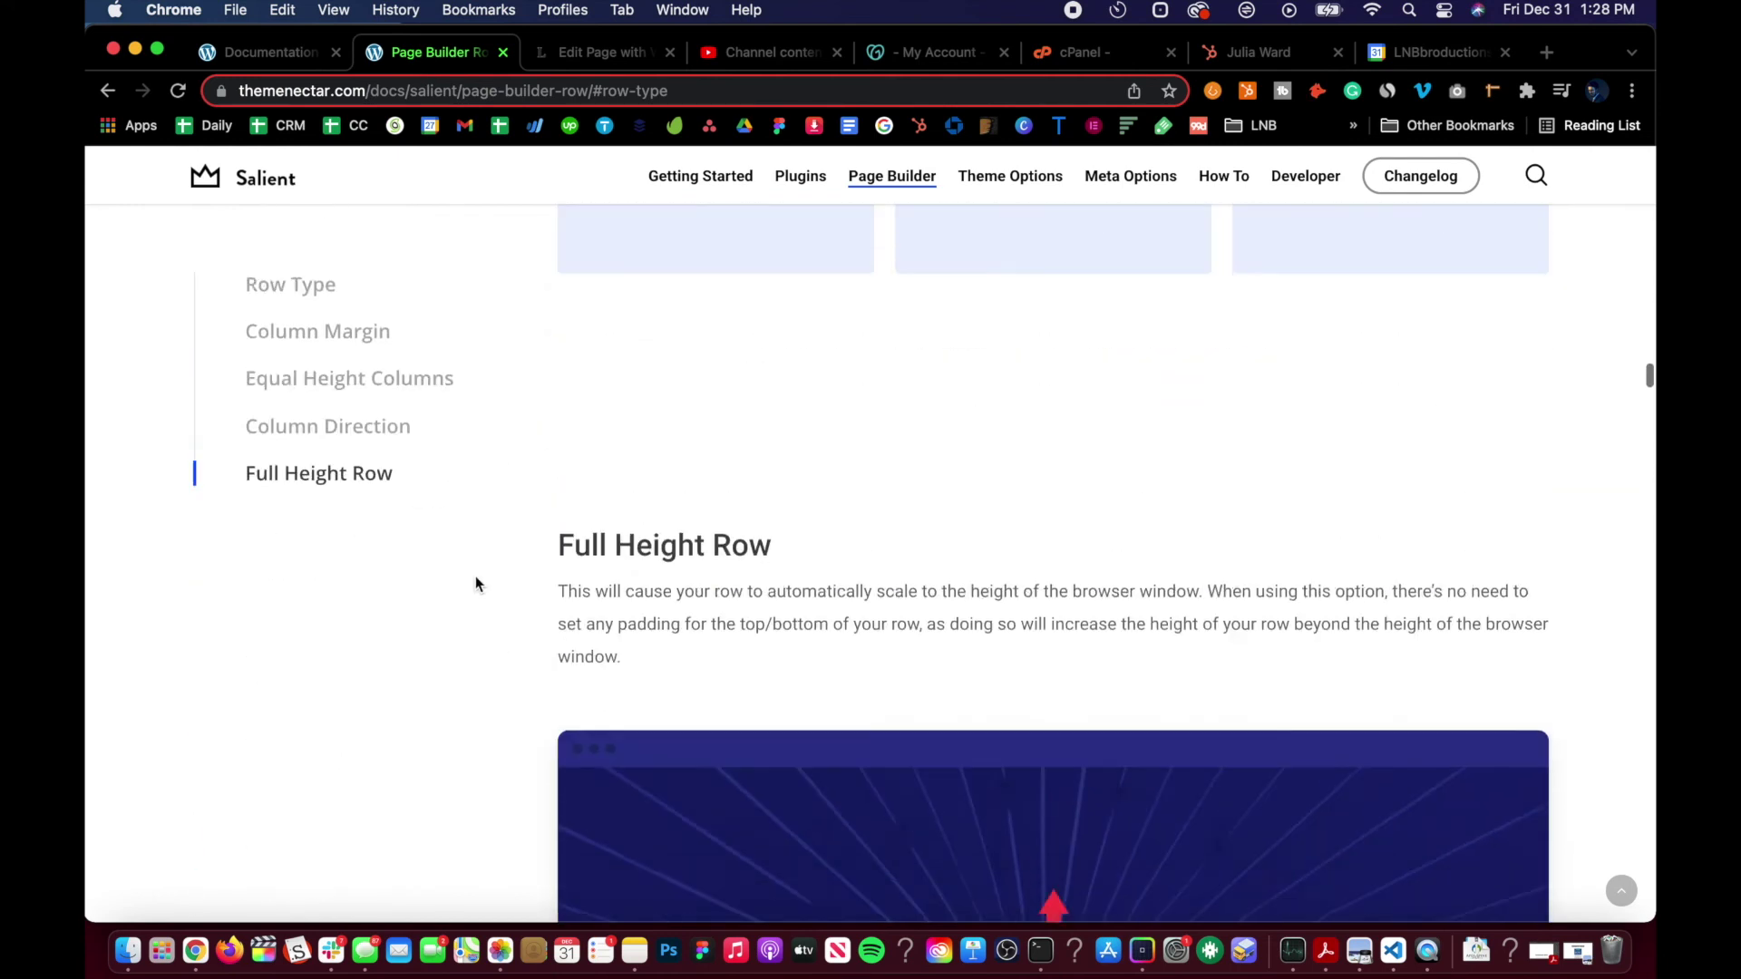
pyautogui.scroll(-2, 476, 584)
# - Return to the page in the frontend editor, open the row settings of the top DESIGN image row, and reposition the dialog fully on screen
pyautogui.click(602, 57)
pyautogui.scroll(10, 518, 558)
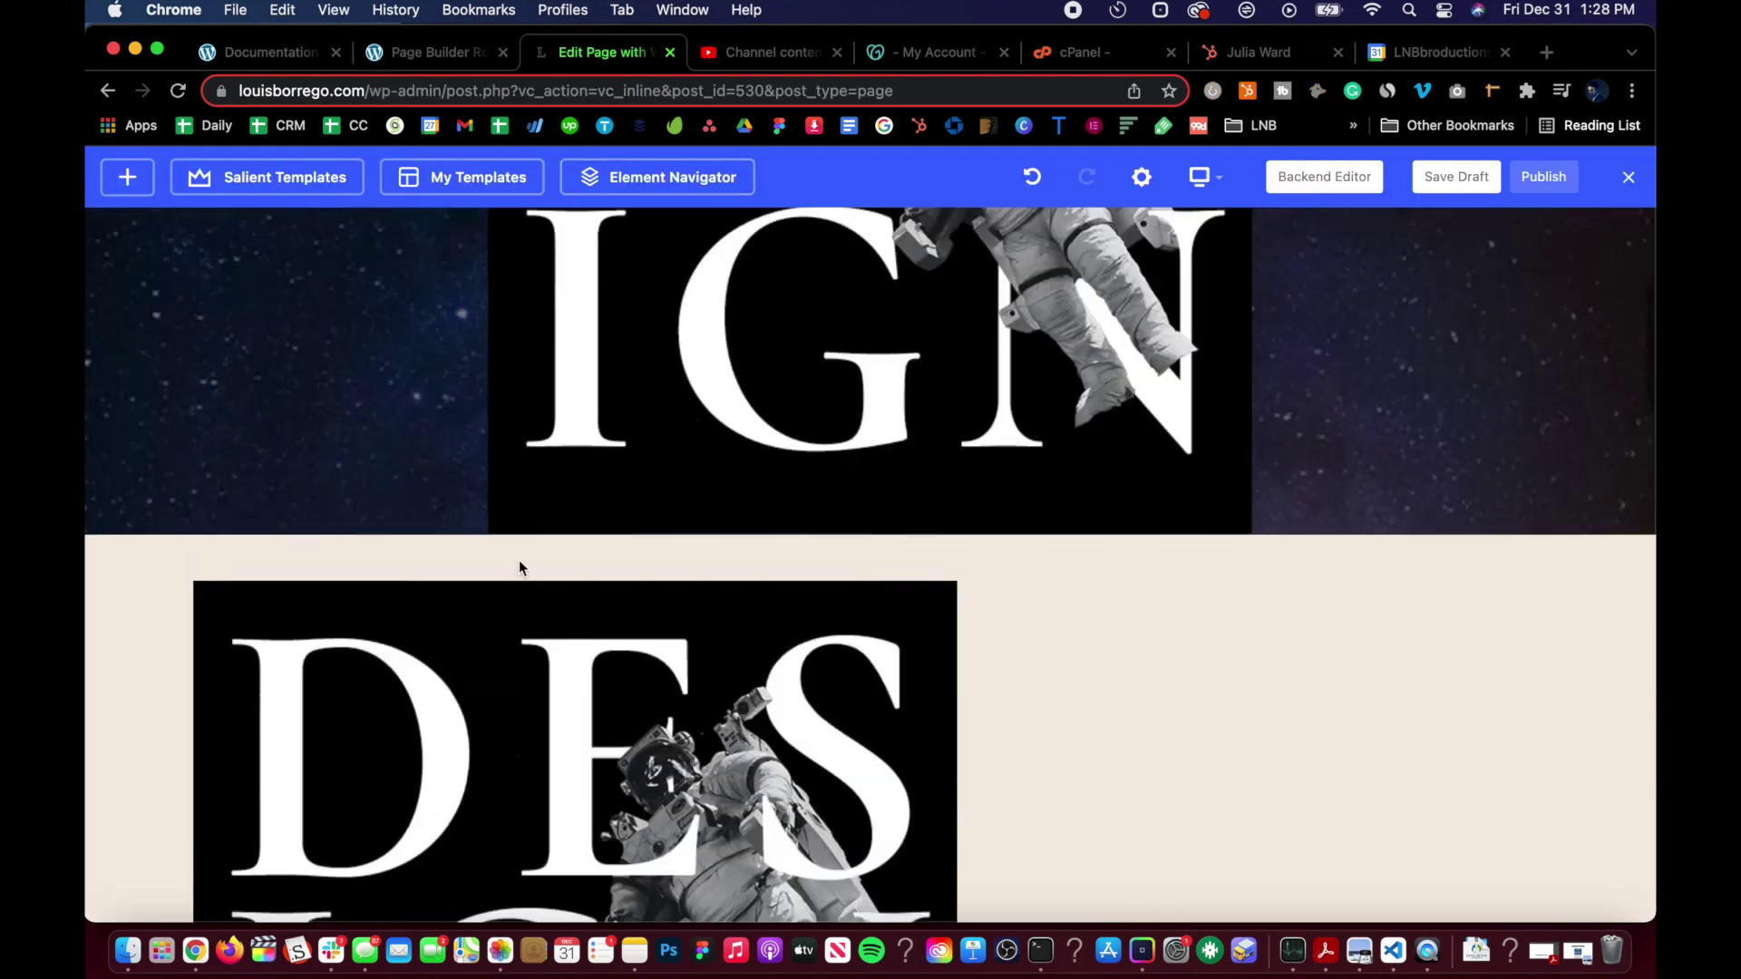
pyautogui.scroll(-3, 515, 729)
pyautogui.scroll(3, 529, 372)
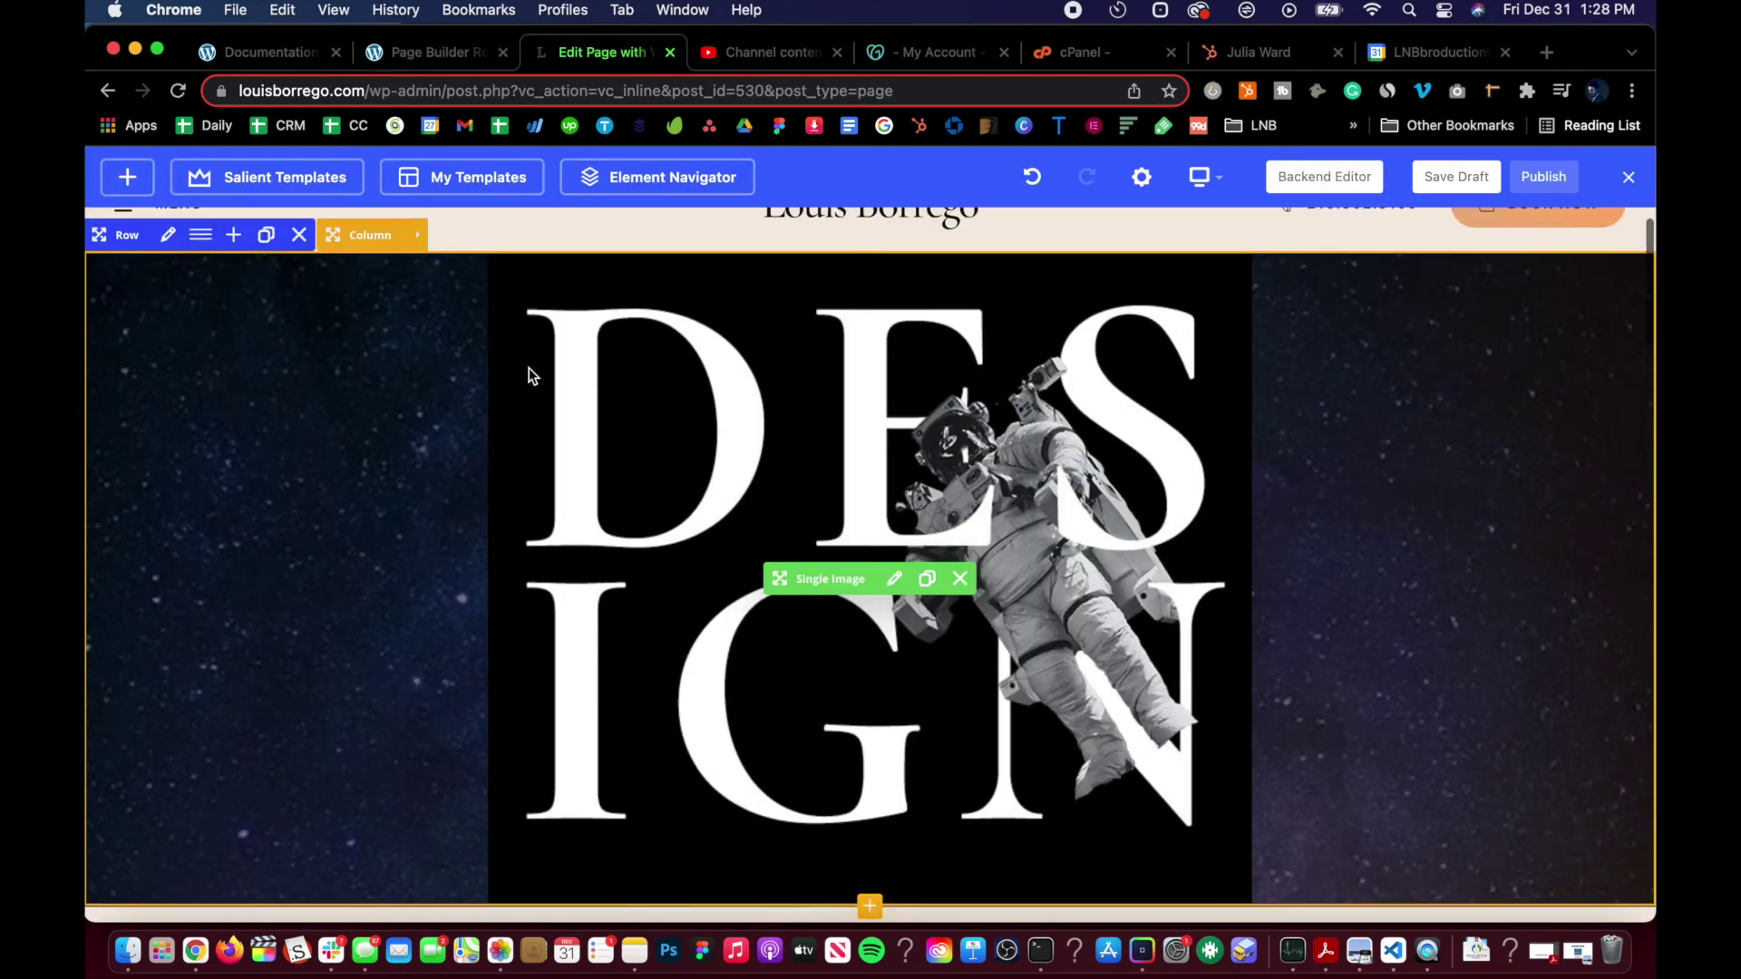
pyautogui.scroll(-3, 547, 521)
pyautogui.scroll(3, 611, 541)
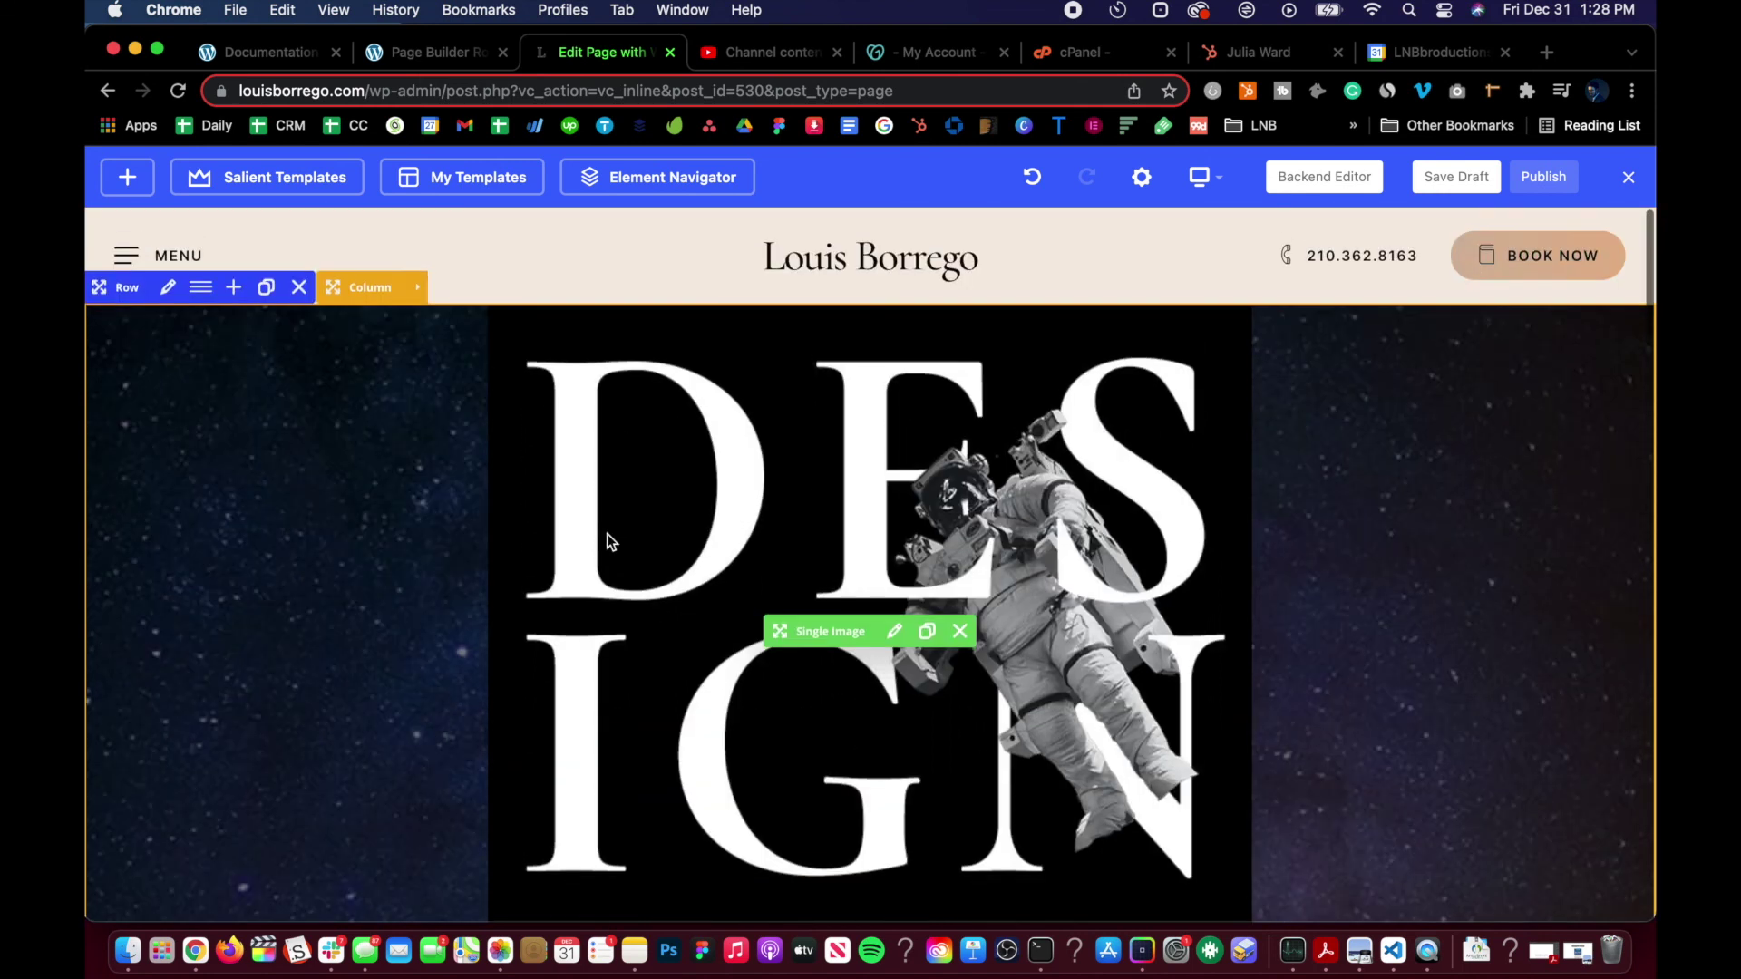
pyautogui.click(168, 286)
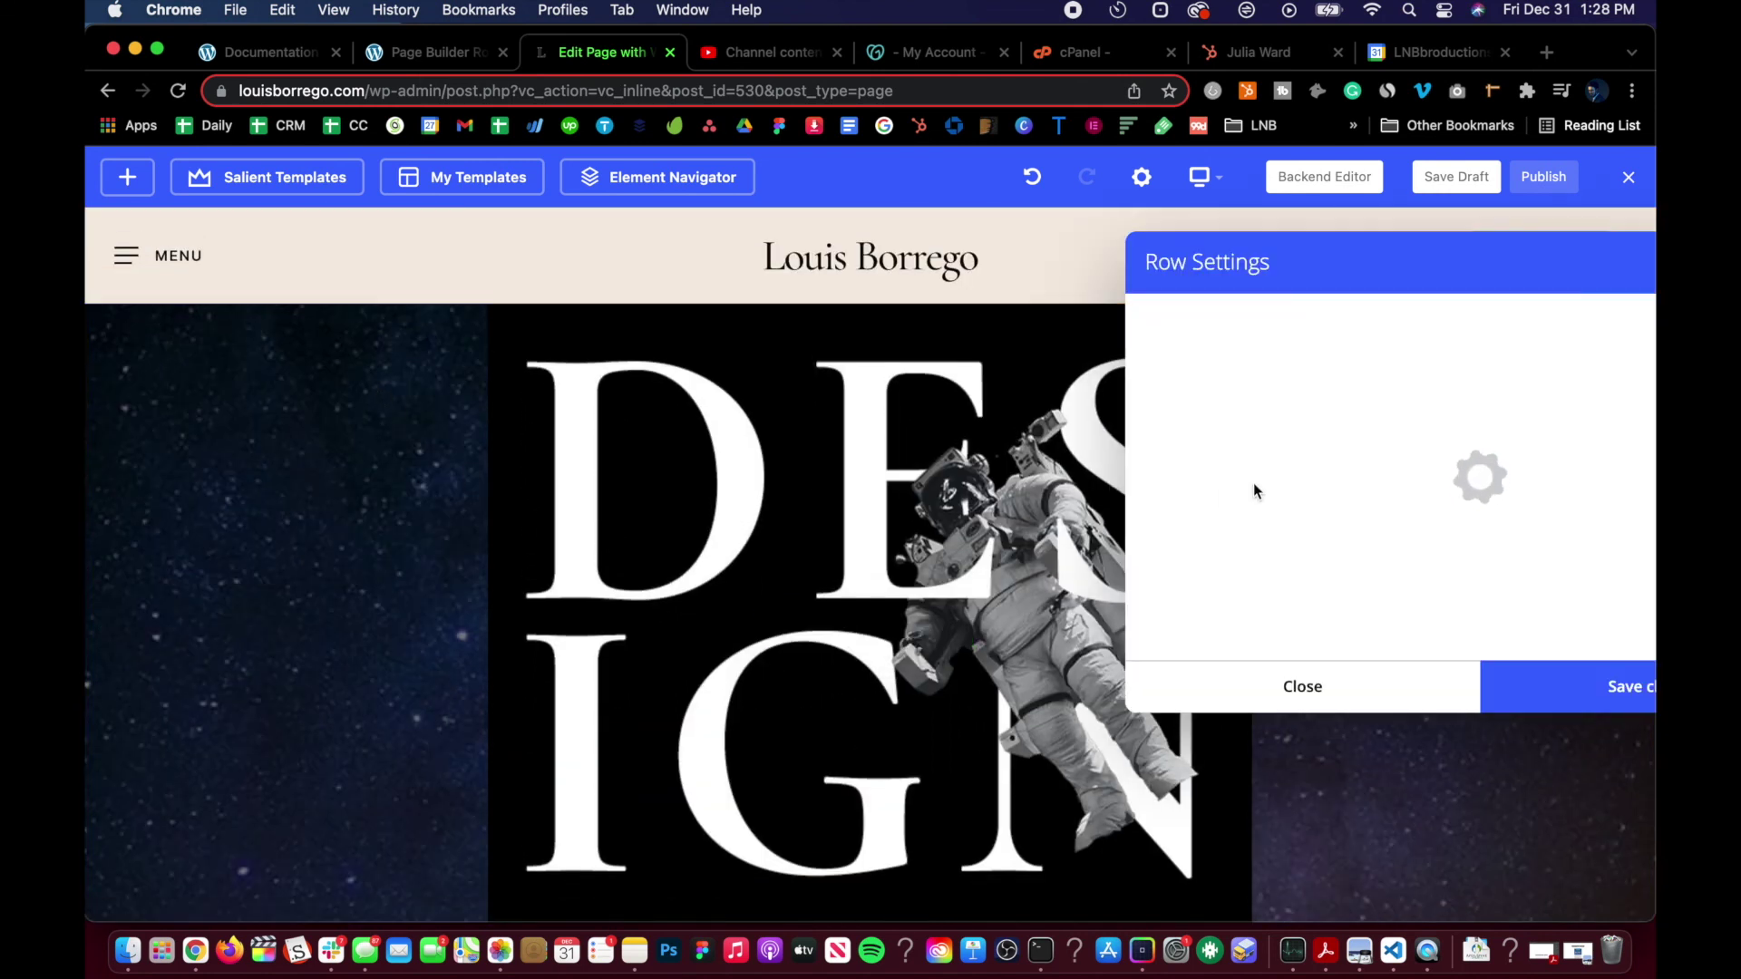
pyautogui.scroll(-5, 1191, 515)
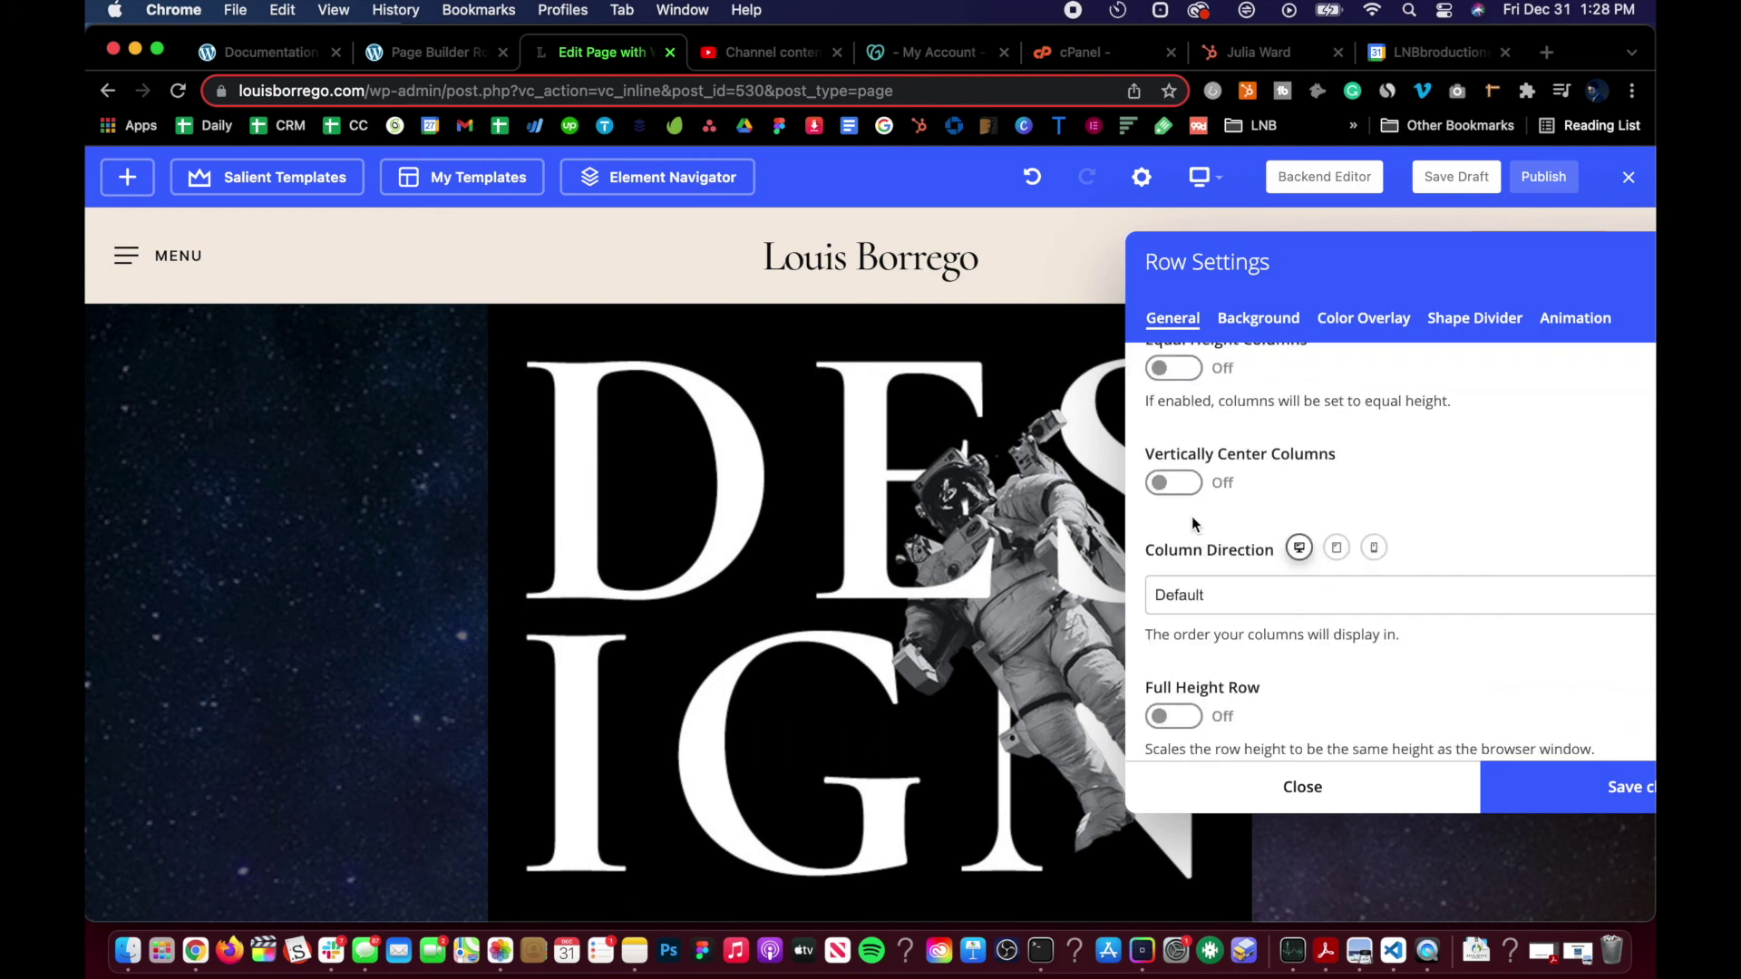
pyautogui.moveTo(1392, 286); pyautogui.dragTo(710, 287)
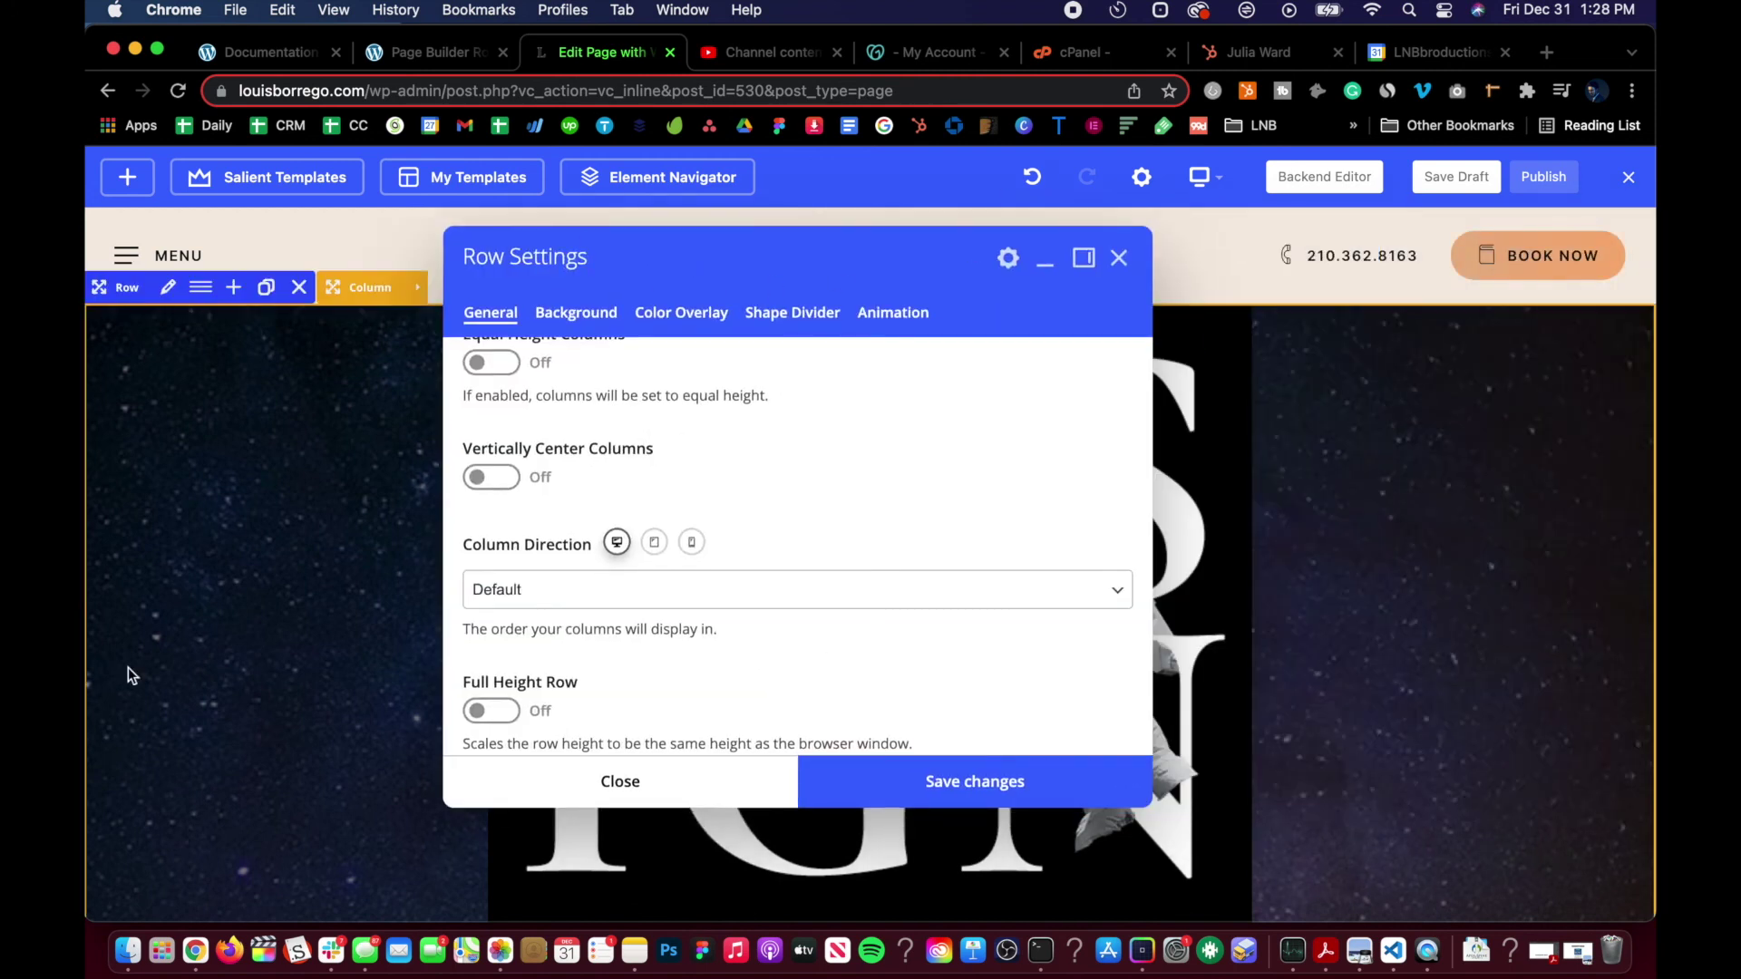
# - Enable Full Height Row in the DESIGN row's General settings, save the changes, and close the settings
pyautogui.scroll(-8, 584, 547)
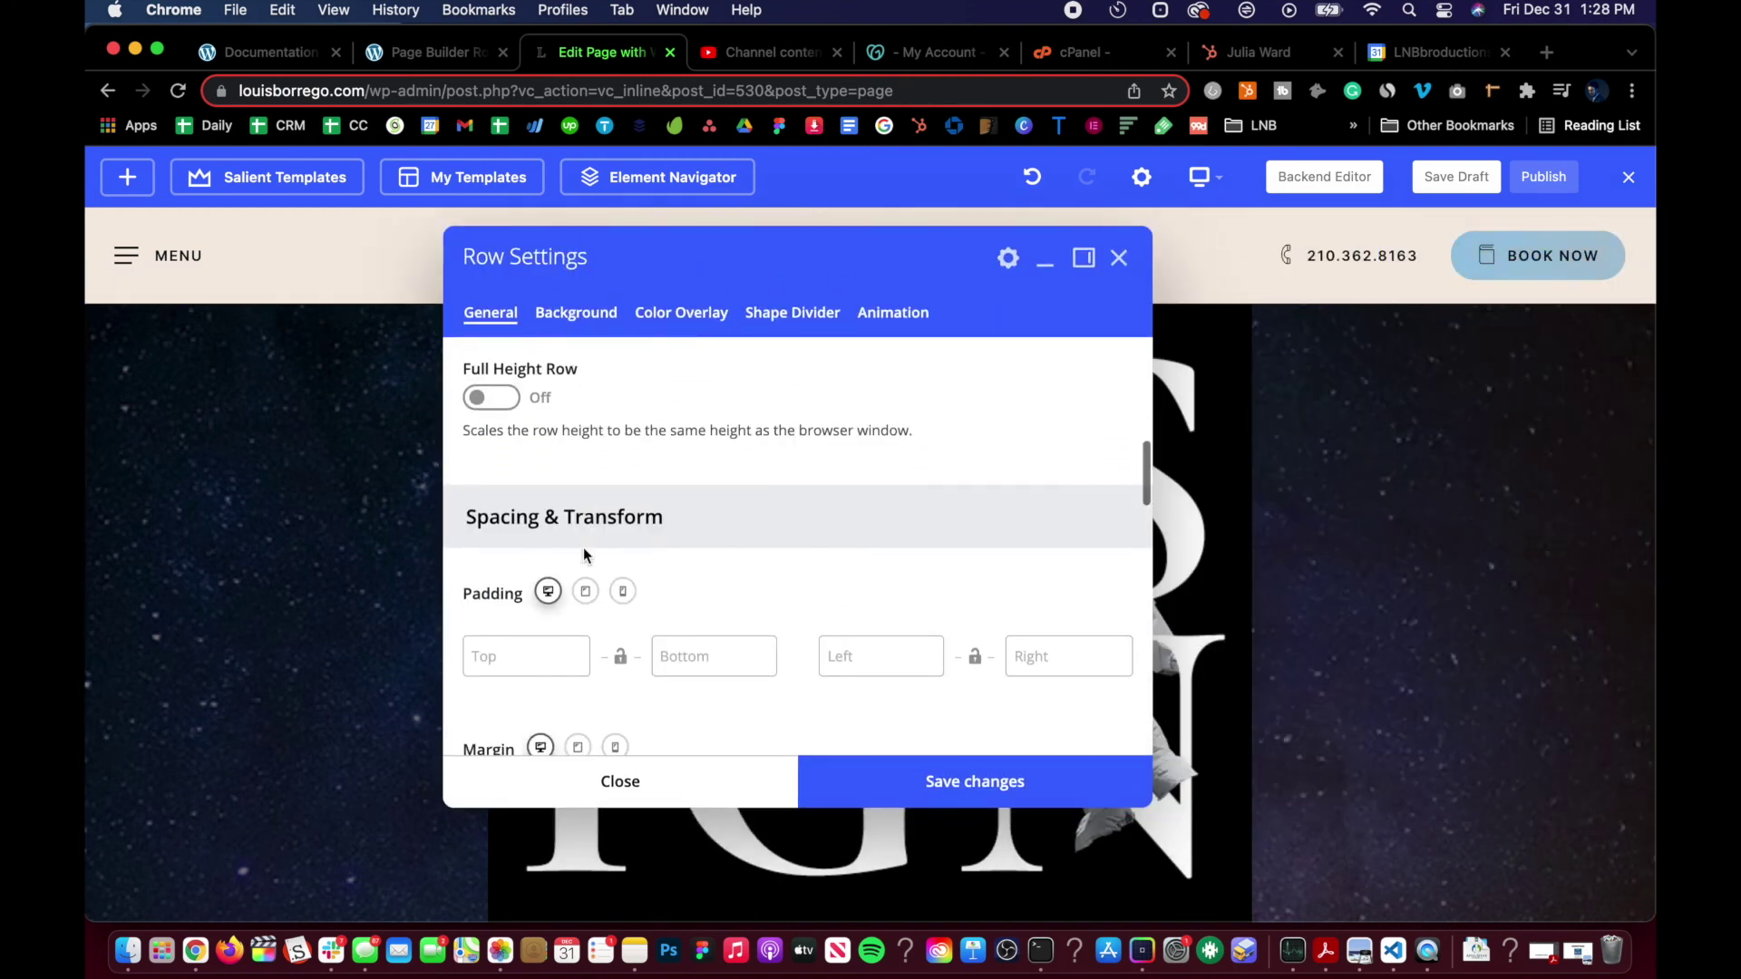
pyautogui.scroll(-5, 584, 546)
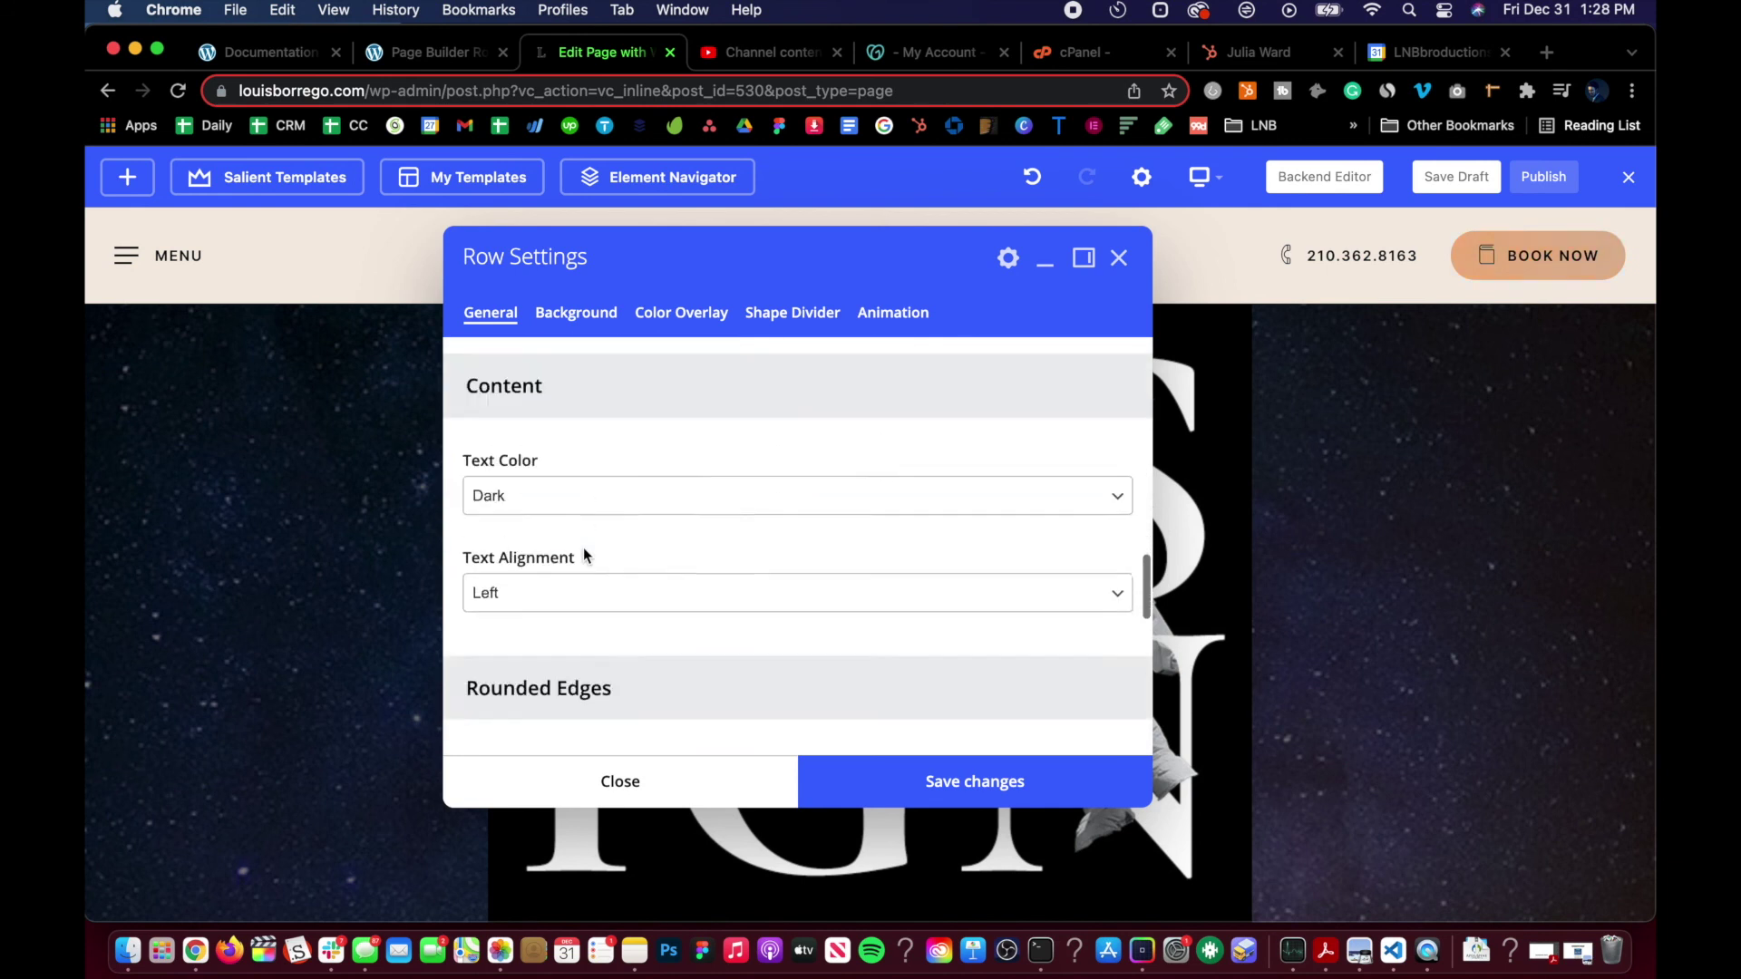
pyautogui.scroll(12, 583, 546)
pyautogui.scroll(4, 584, 555)
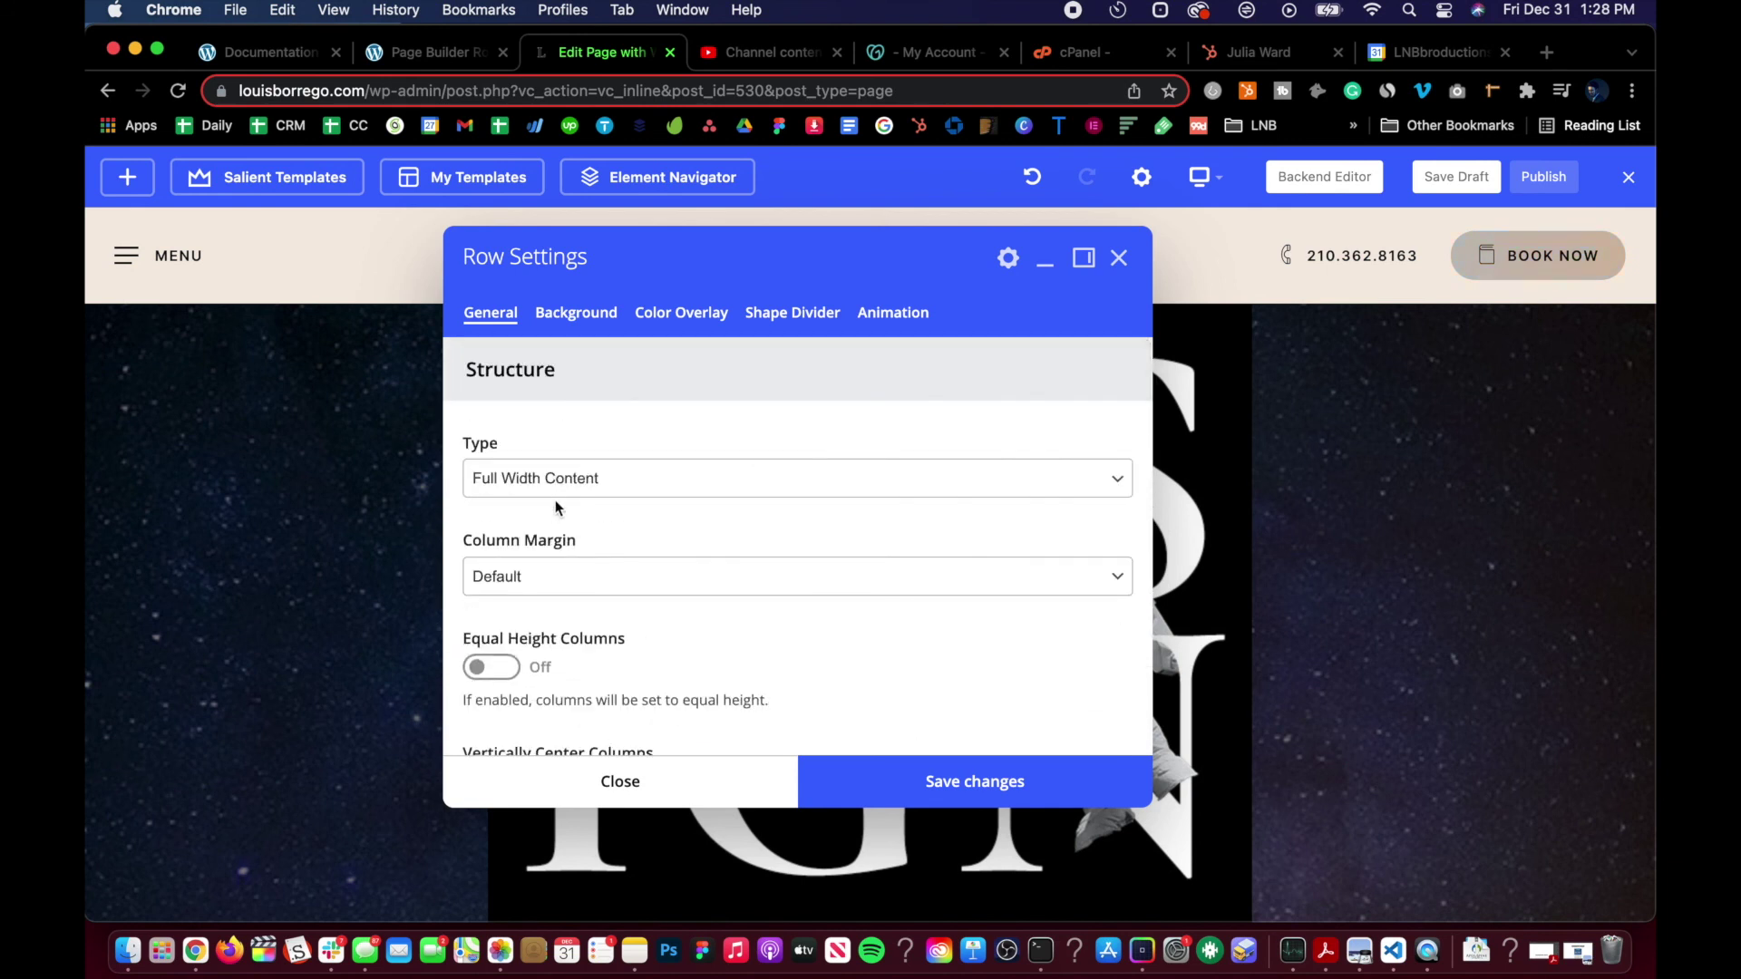
pyautogui.scroll(-4, 556, 515)
pyautogui.scroll(-2, 557, 524)
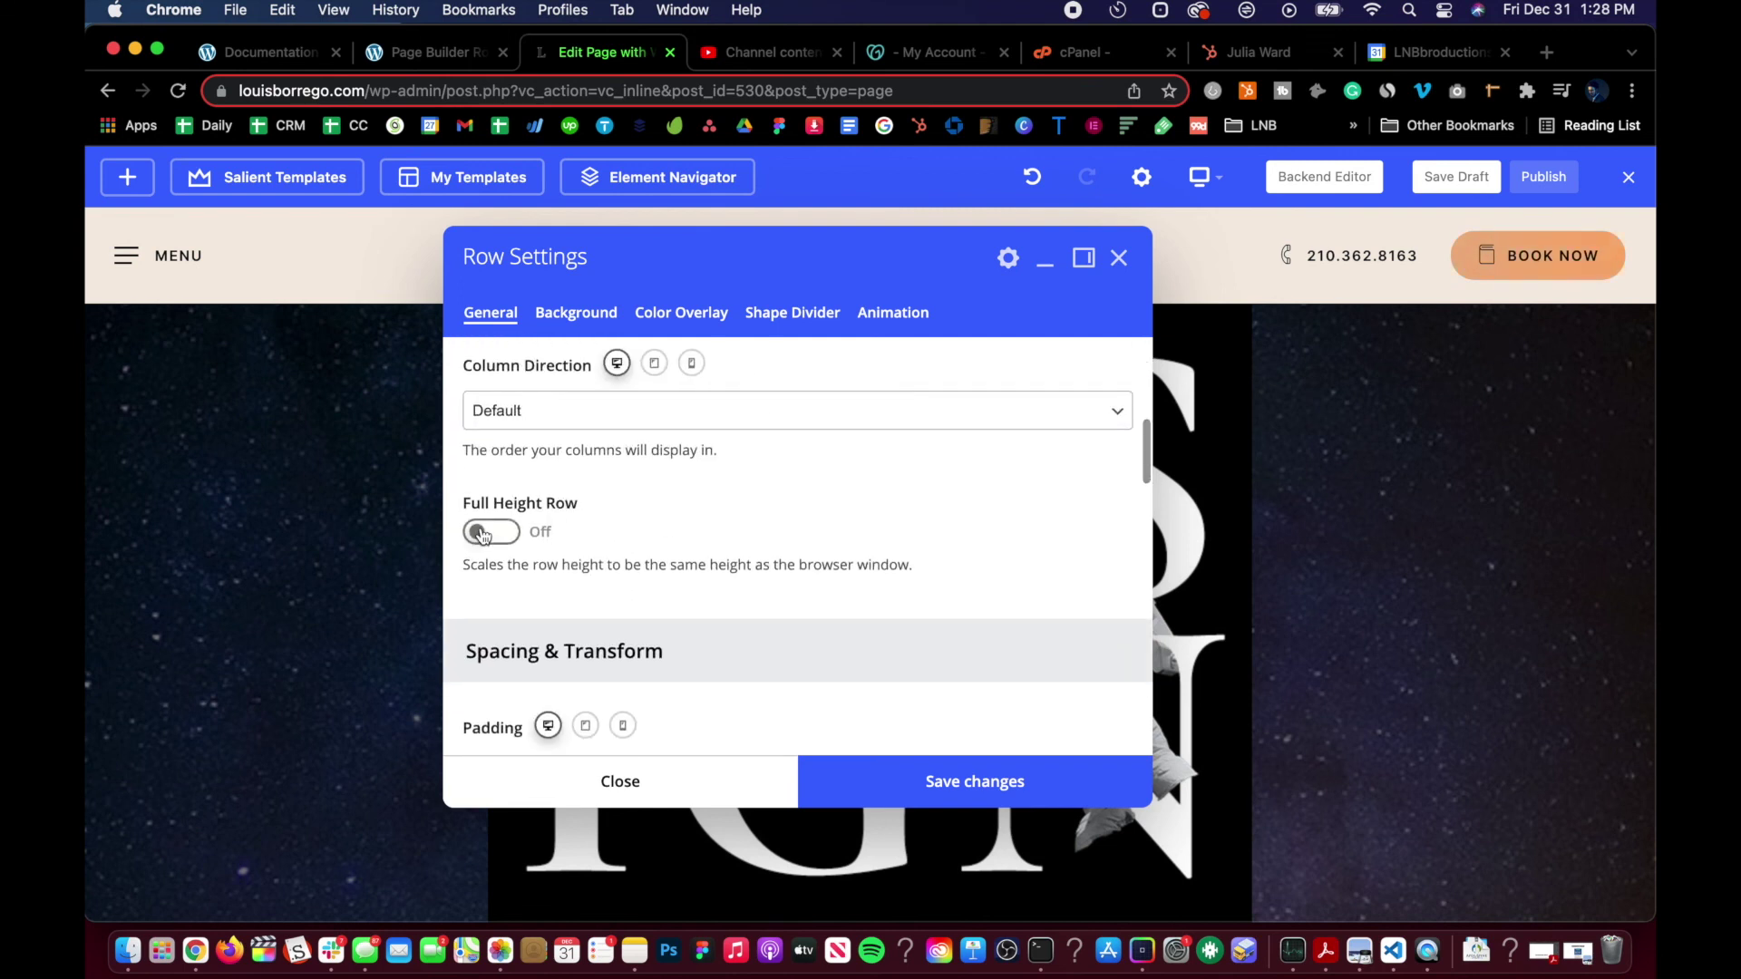
pyautogui.click(482, 534)
pyautogui.click(879, 785)
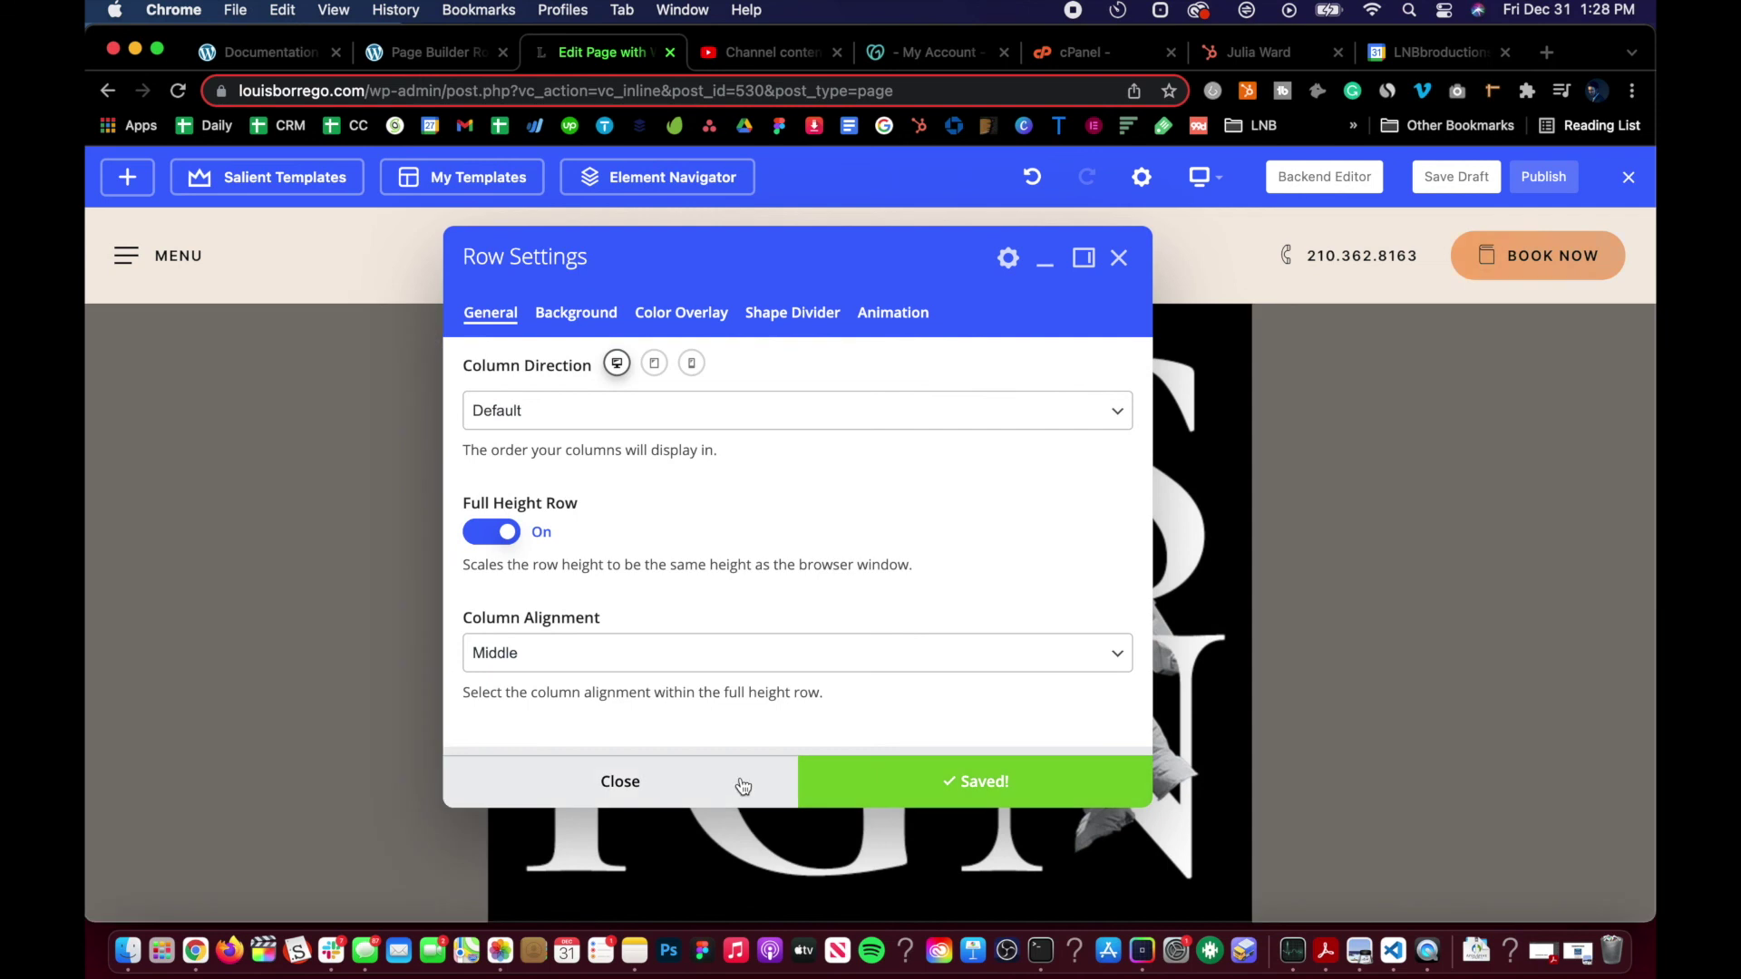
pyautogui.click(738, 779)
# - Check the height of the DESIGN row, publish the page, and exit the frontend editor
pyautogui.scroll(-5, 650, 836)
pyautogui.scroll(5, 649, 835)
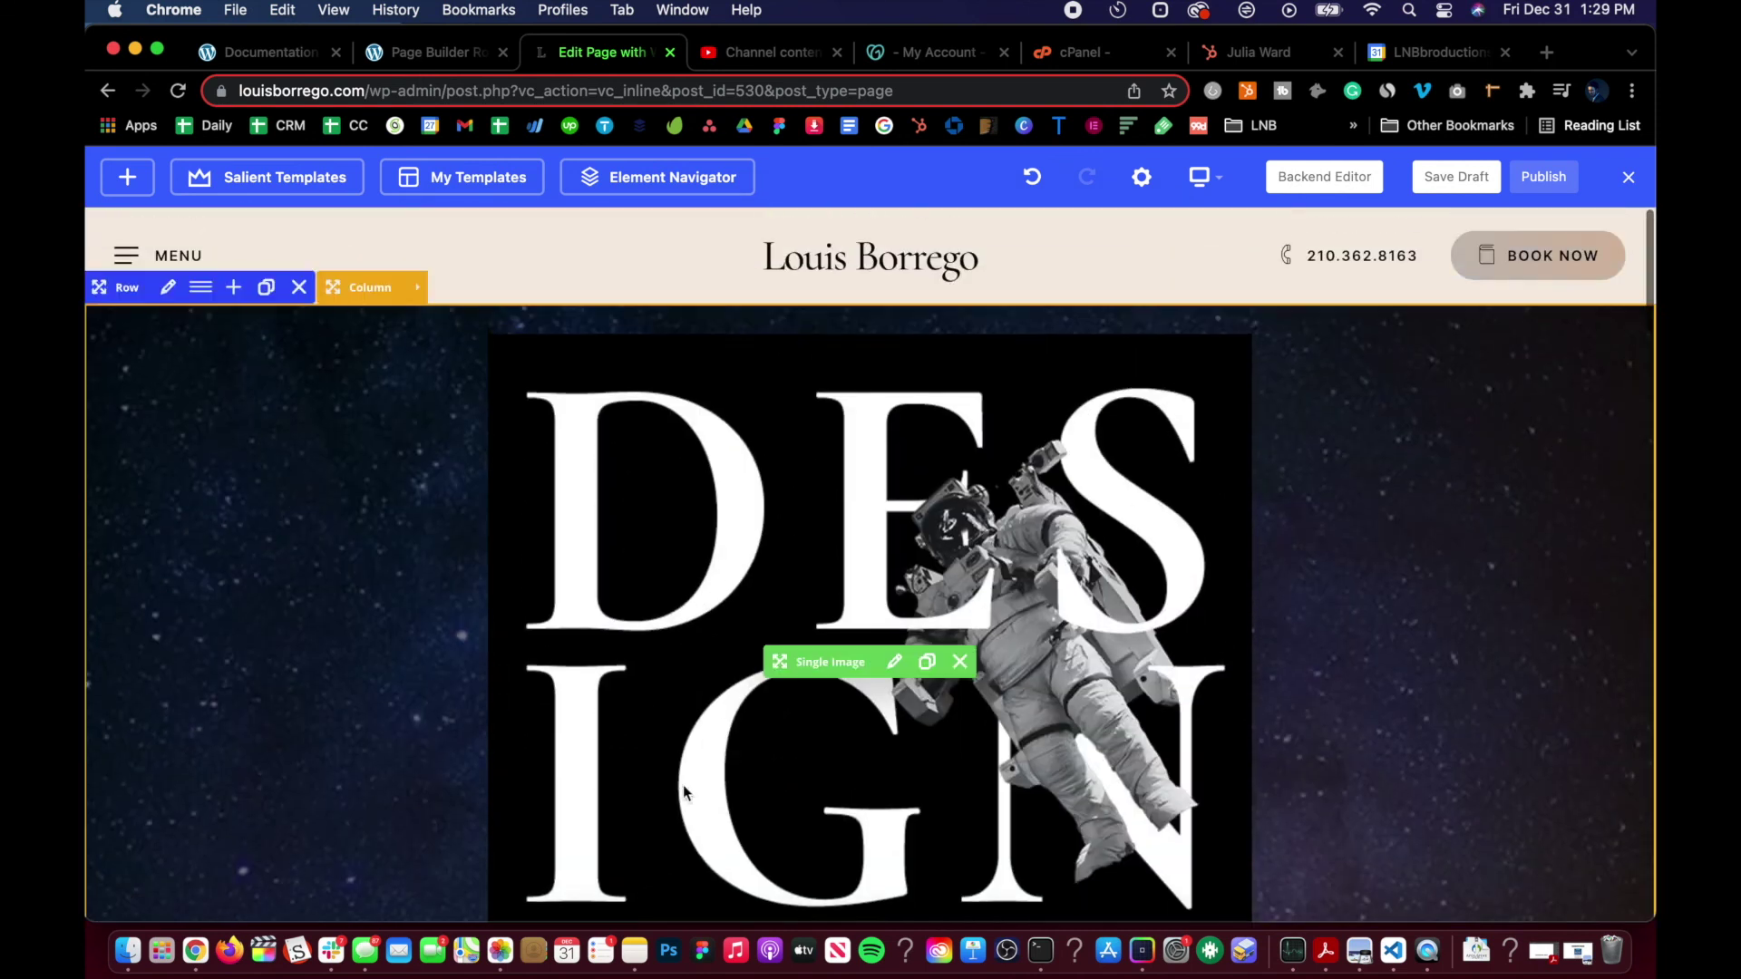
pyautogui.click(1560, 181)
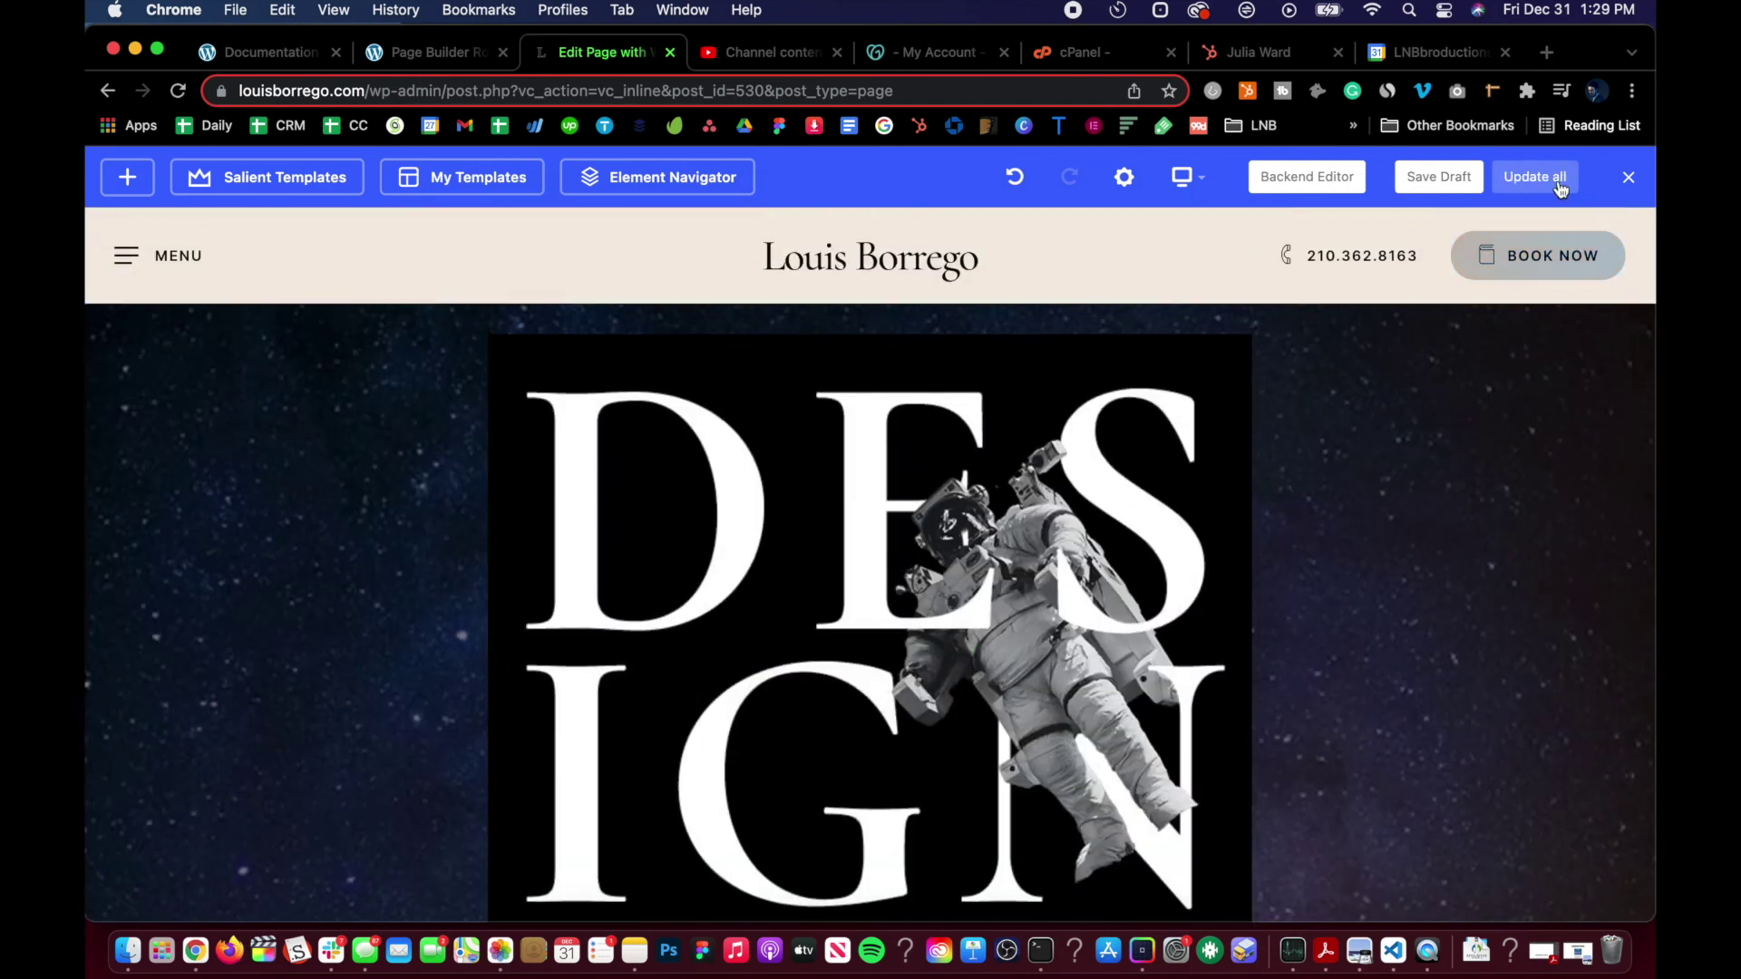
pyautogui.click(1630, 181)
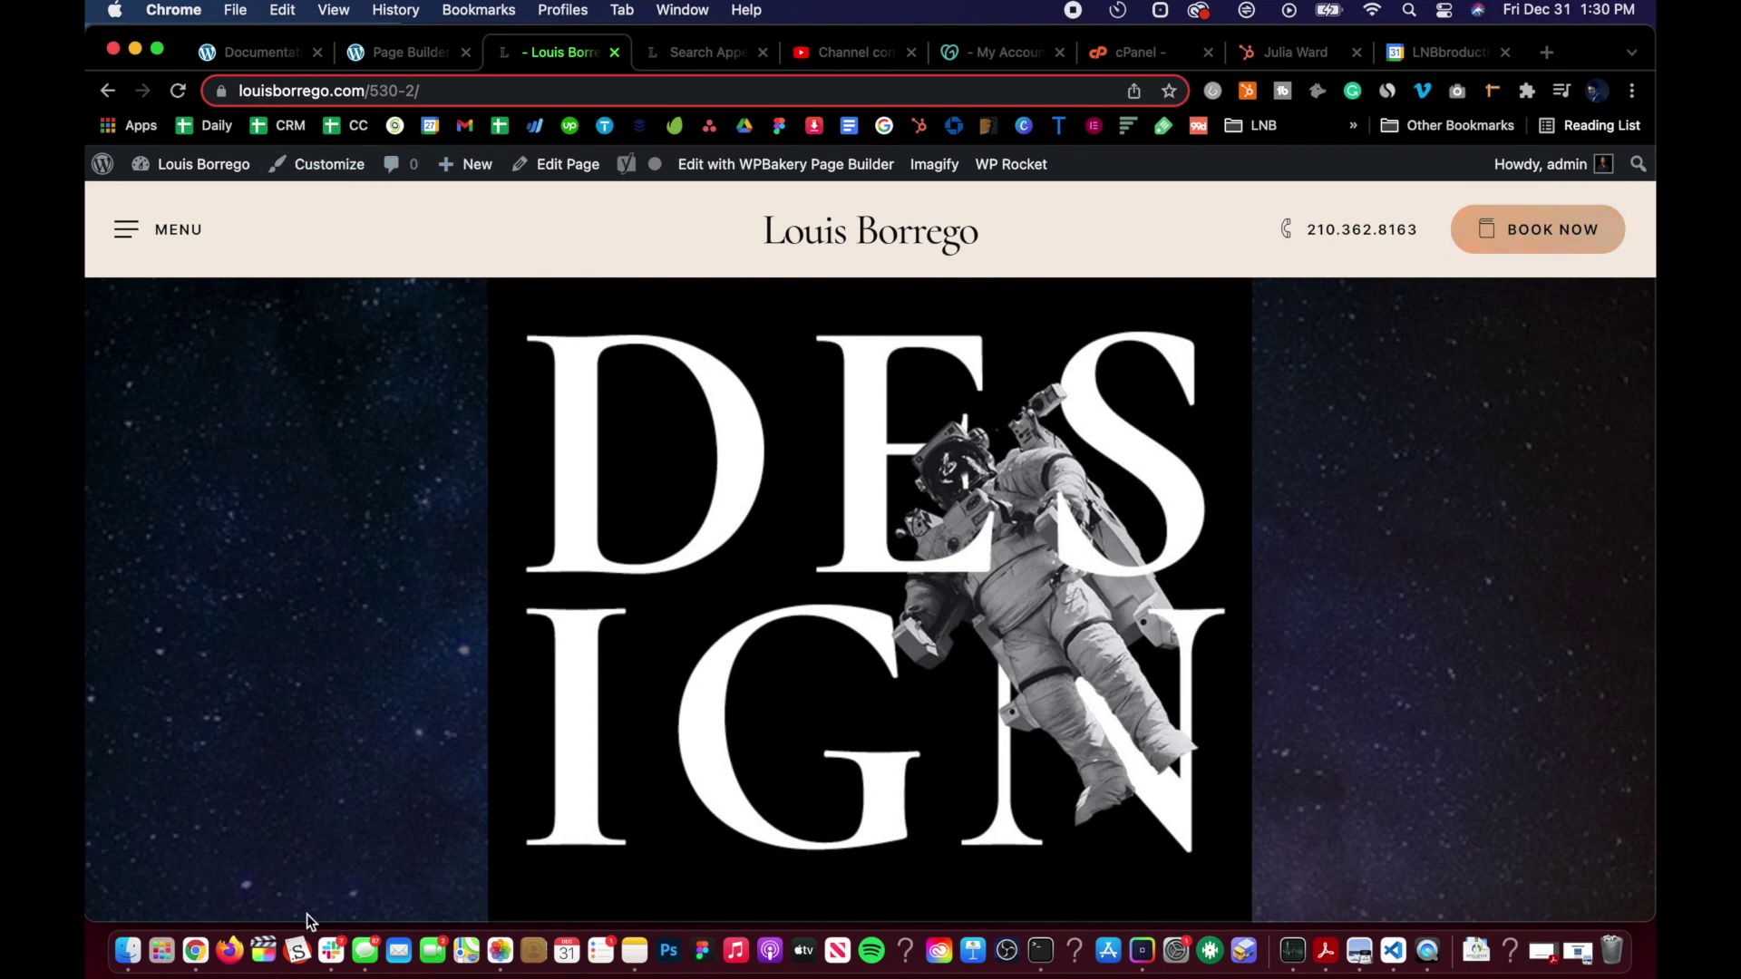
# - Inspect how the full-height DESIGN row fills the browser window on the published page
pyautogui.moveTo(462, 165)
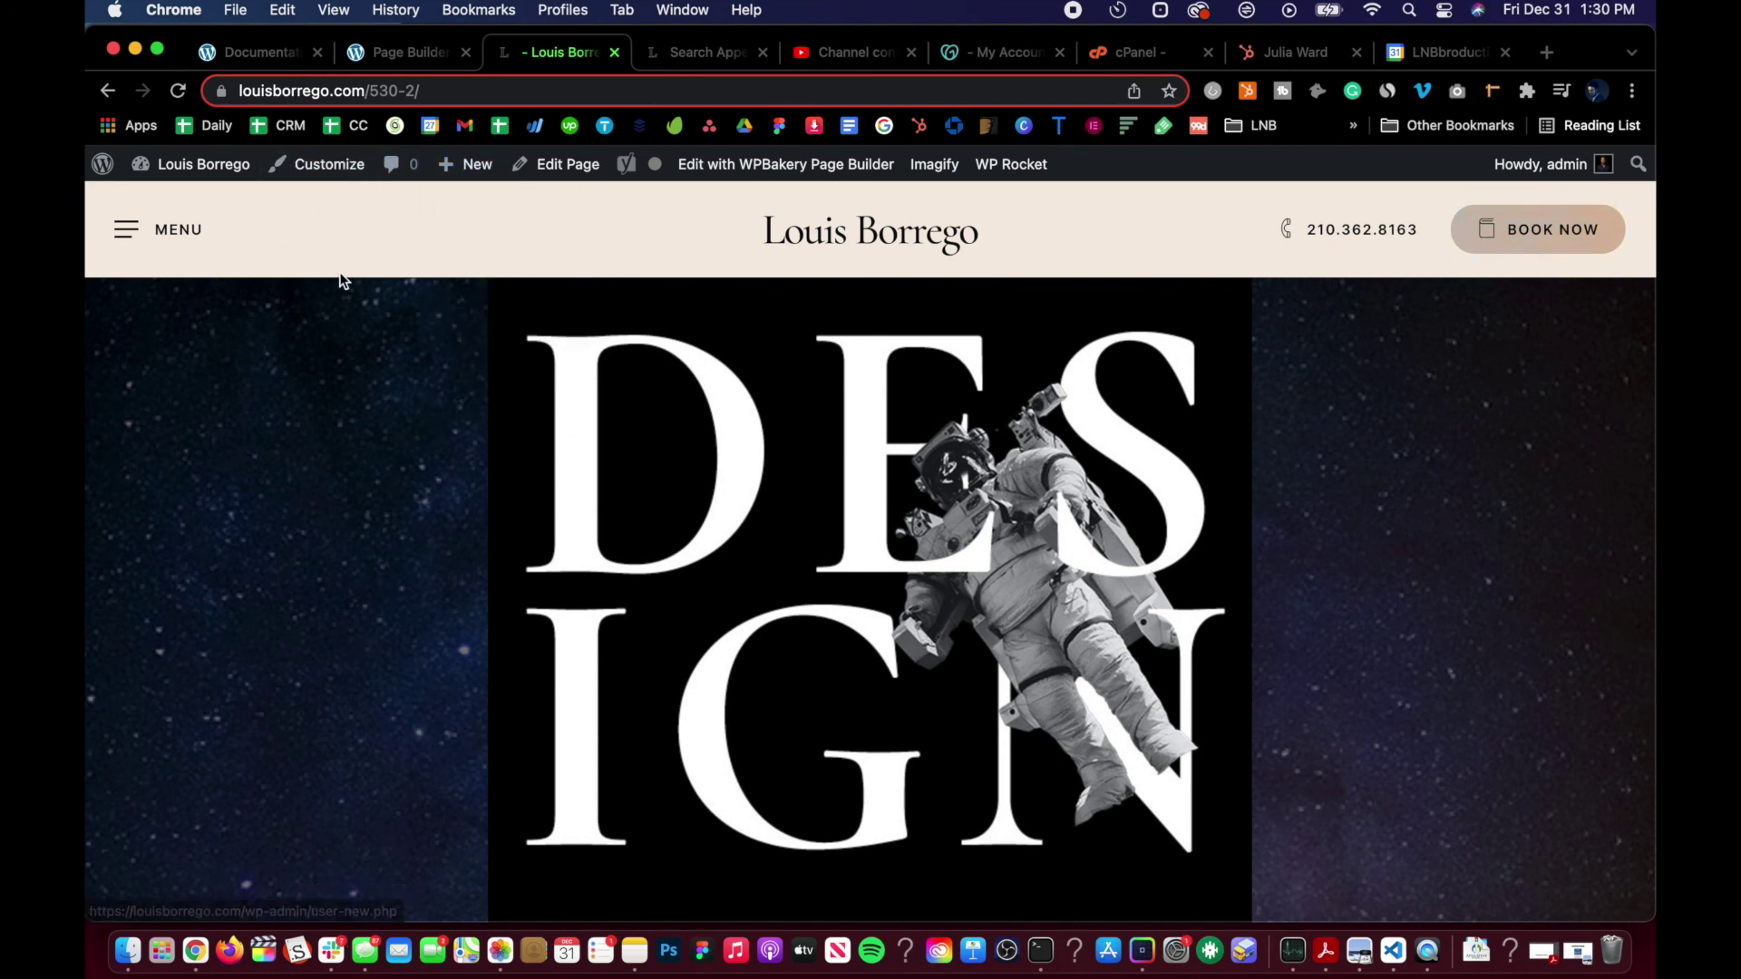
pyautogui.scroll(-3, 280, 705)
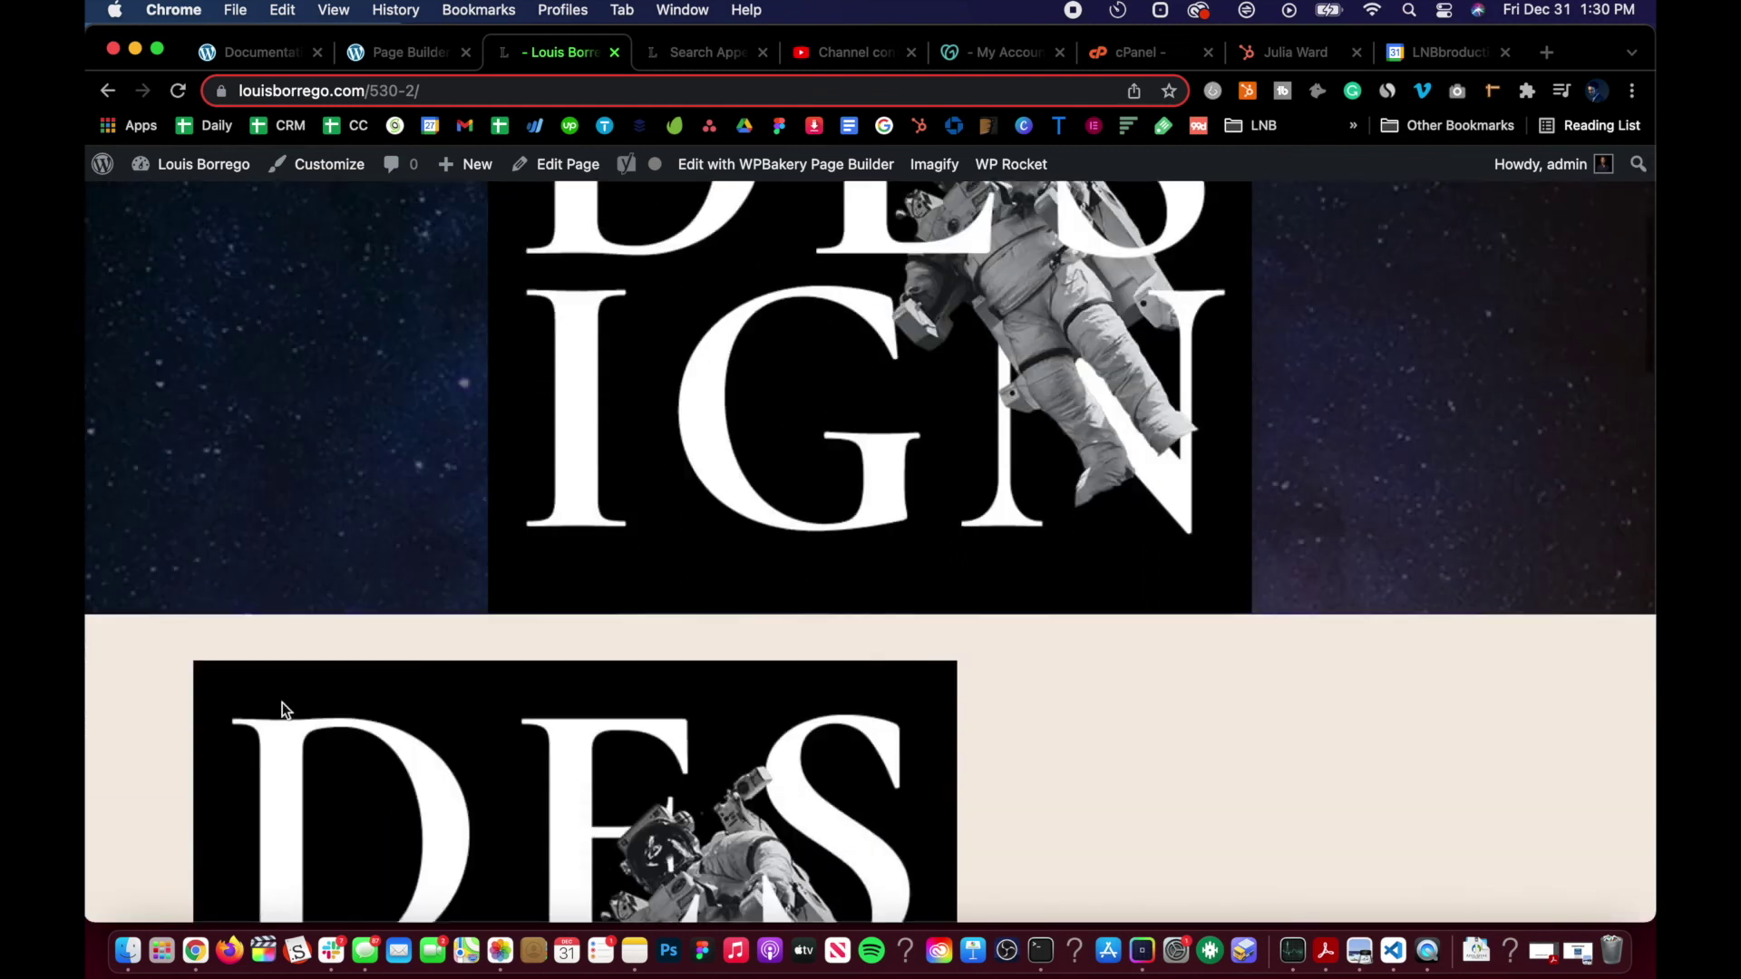
pyautogui.scroll(3, 272, 721)
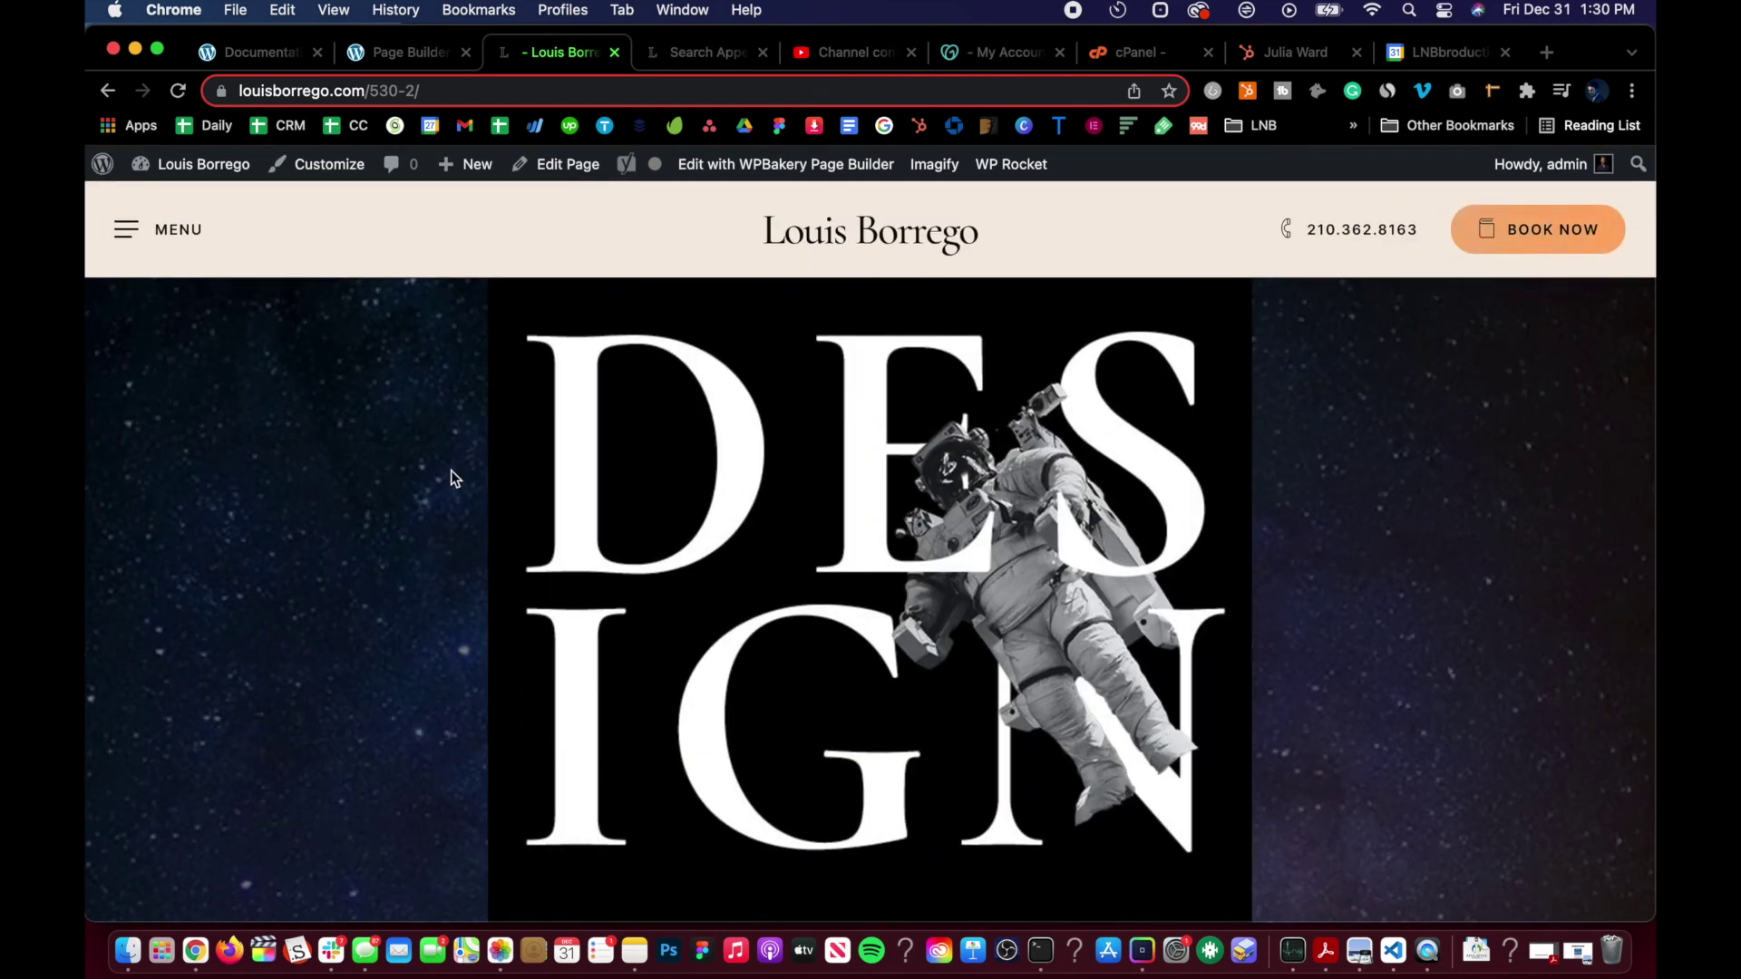
pyautogui.scroll(-3, 450, 469)
pyautogui.scroll(3, 450, 470)
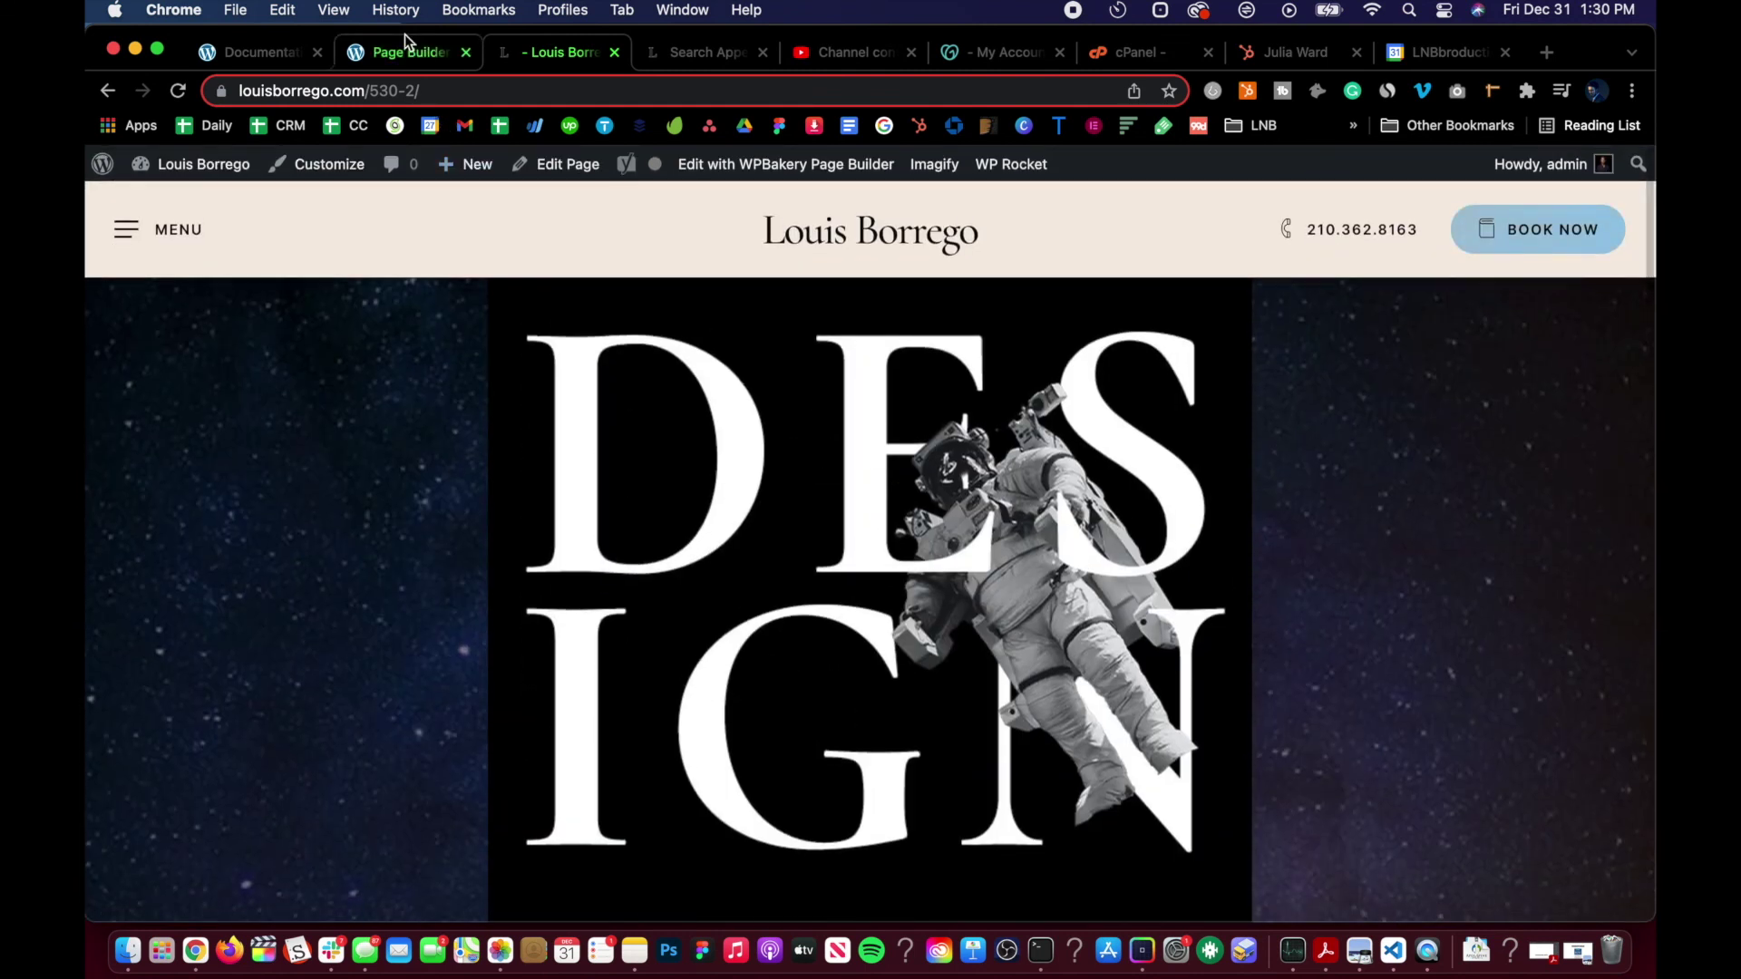
# - Go back to the Salient row documentation and review the Structure section from Row Type to Full Height Row
pyautogui.click(409, 47)
pyautogui.scroll(5, 372, 463)
pyautogui.scroll(10, 372, 467)
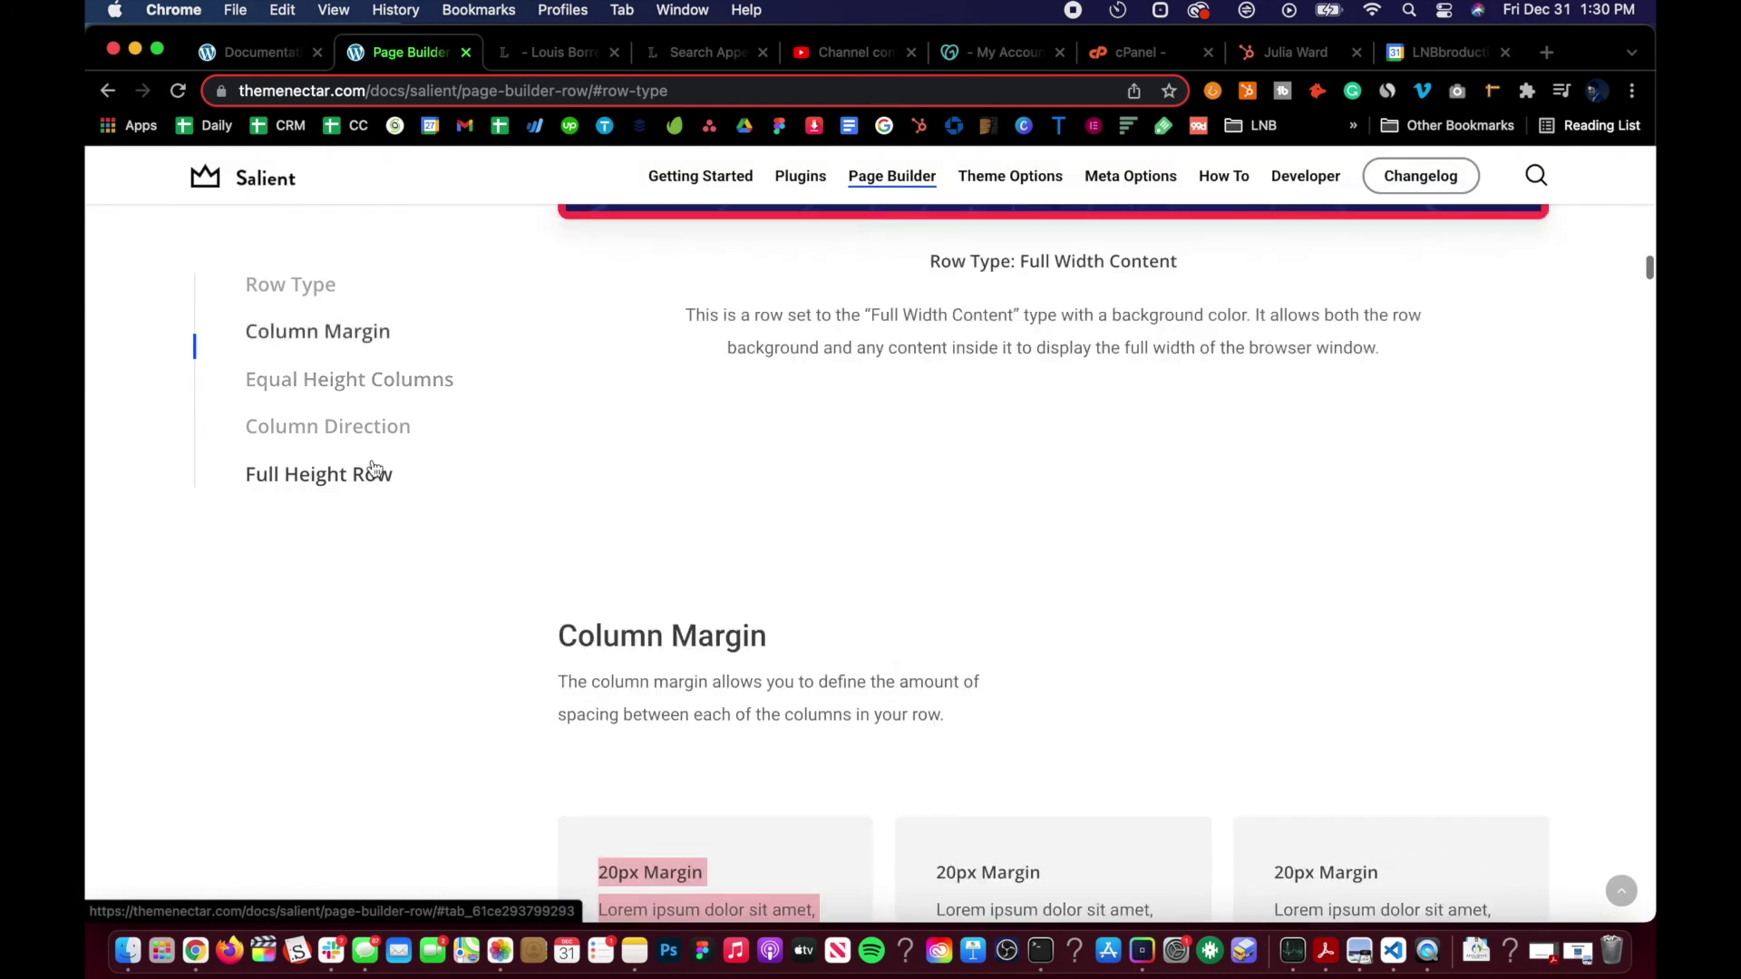
pyautogui.scroll(10, 372, 467)
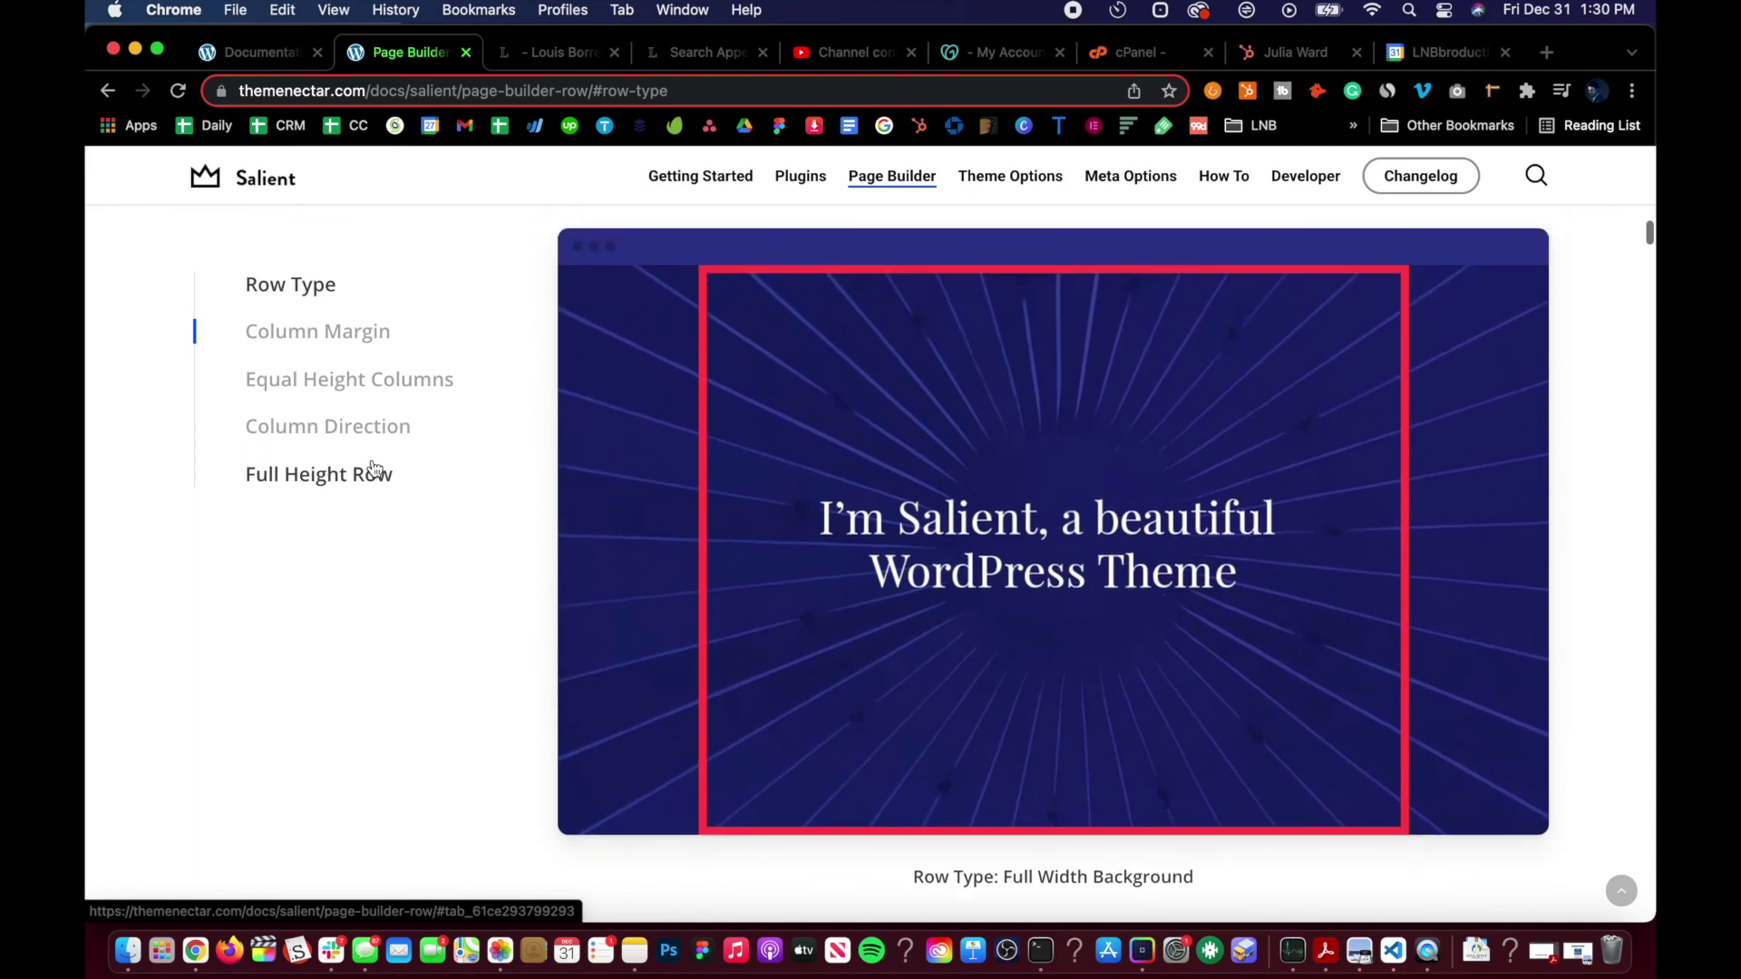
pyautogui.scroll(2, 374, 468)
pyautogui.scroll(15, 374, 468)
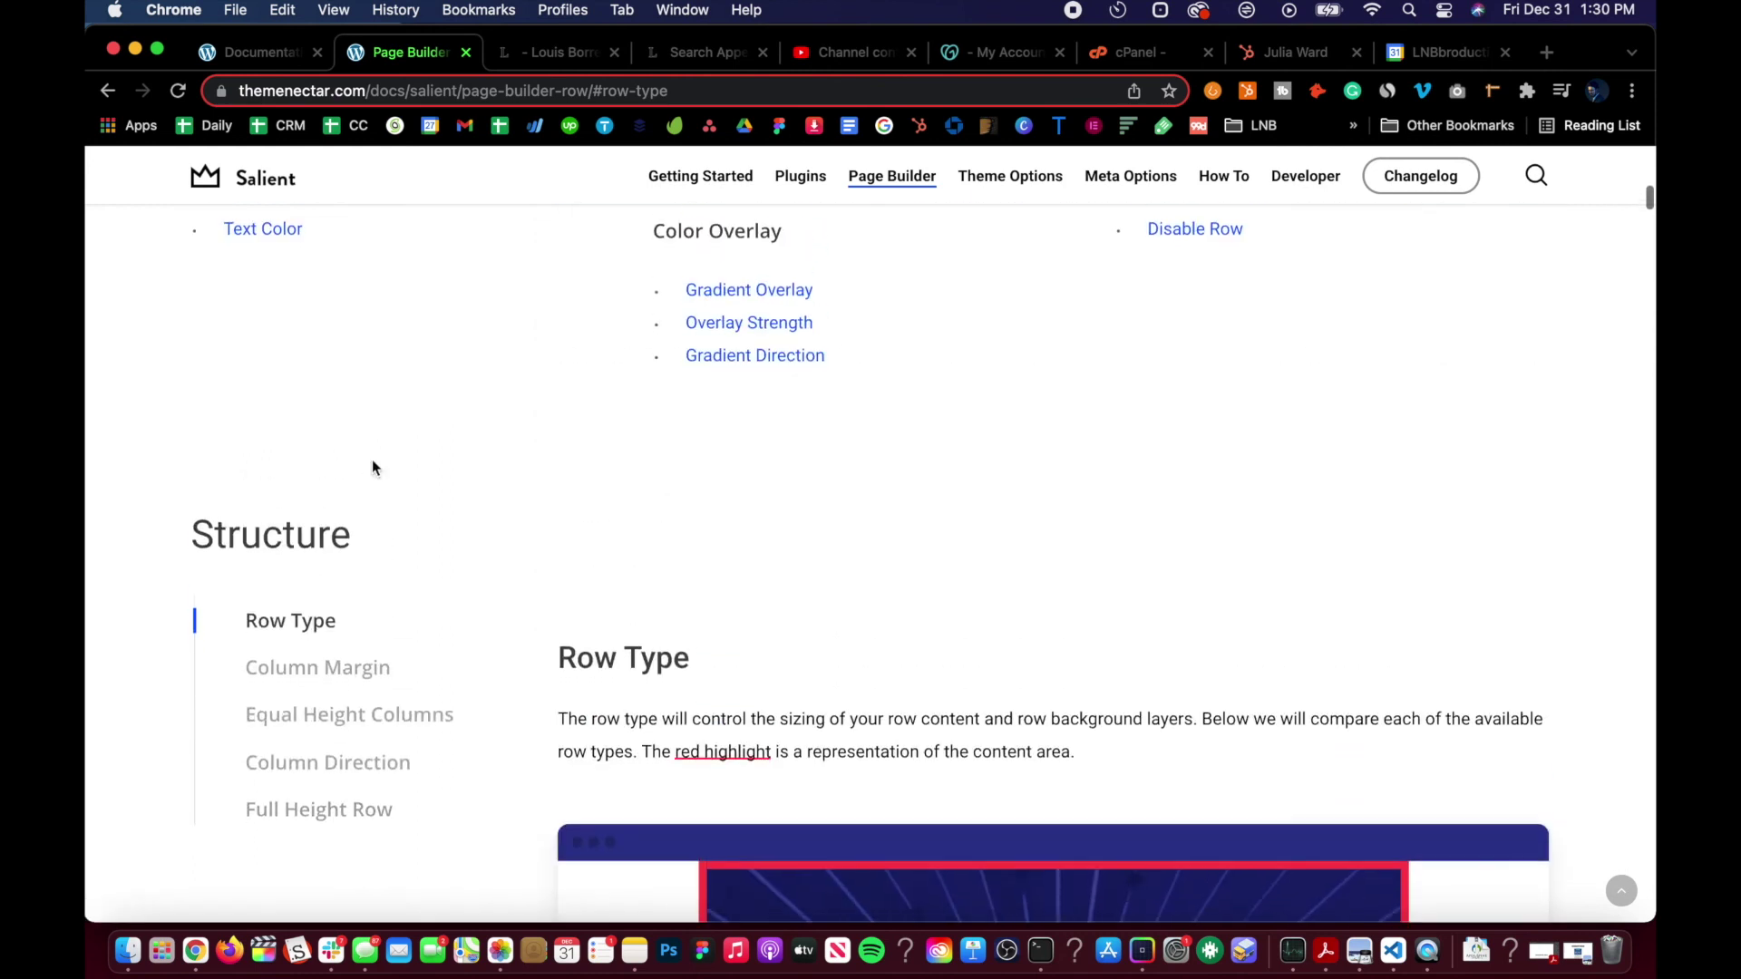
pyautogui.scroll(-5, 373, 467)
pyautogui.moveTo(171, 374); pyautogui.dragTo(539, 377)
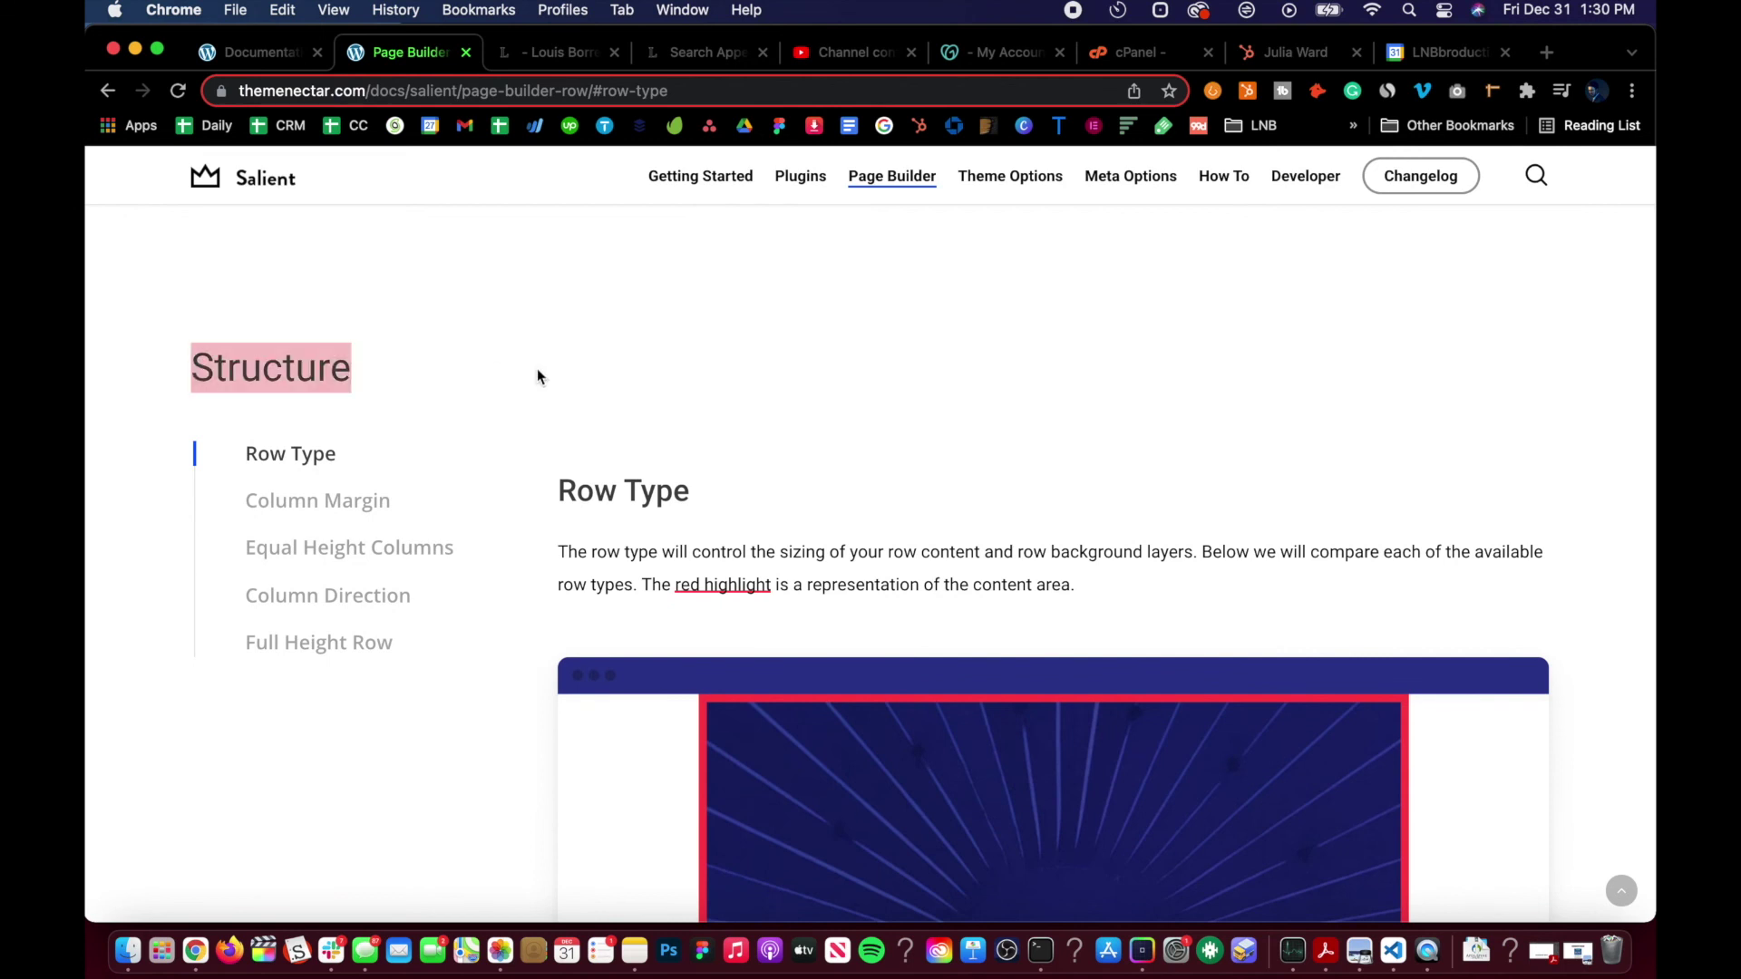
pyautogui.click(593, 475)
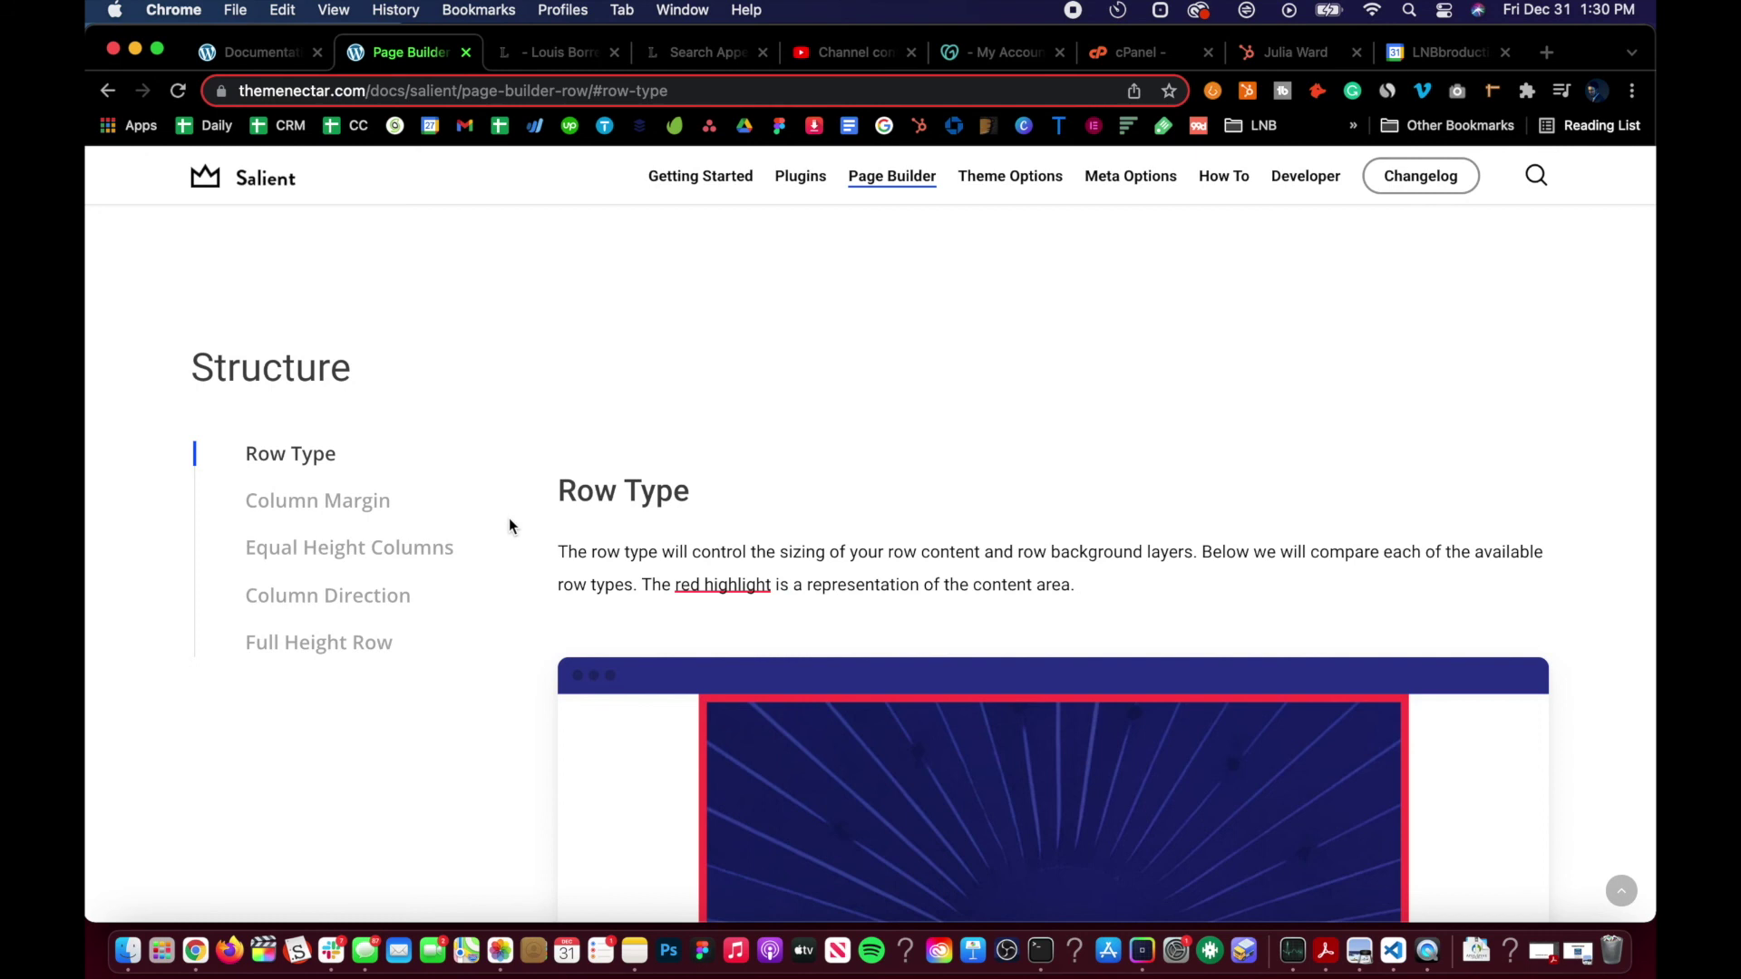
# - Review the Table of Contents of the Page Builder Row documentation and return to the start of the page
pyautogui.click(373, 650)
pyautogui.scroll(20, 366, 622)
pyautogui.scroll(-15, 367, 622)
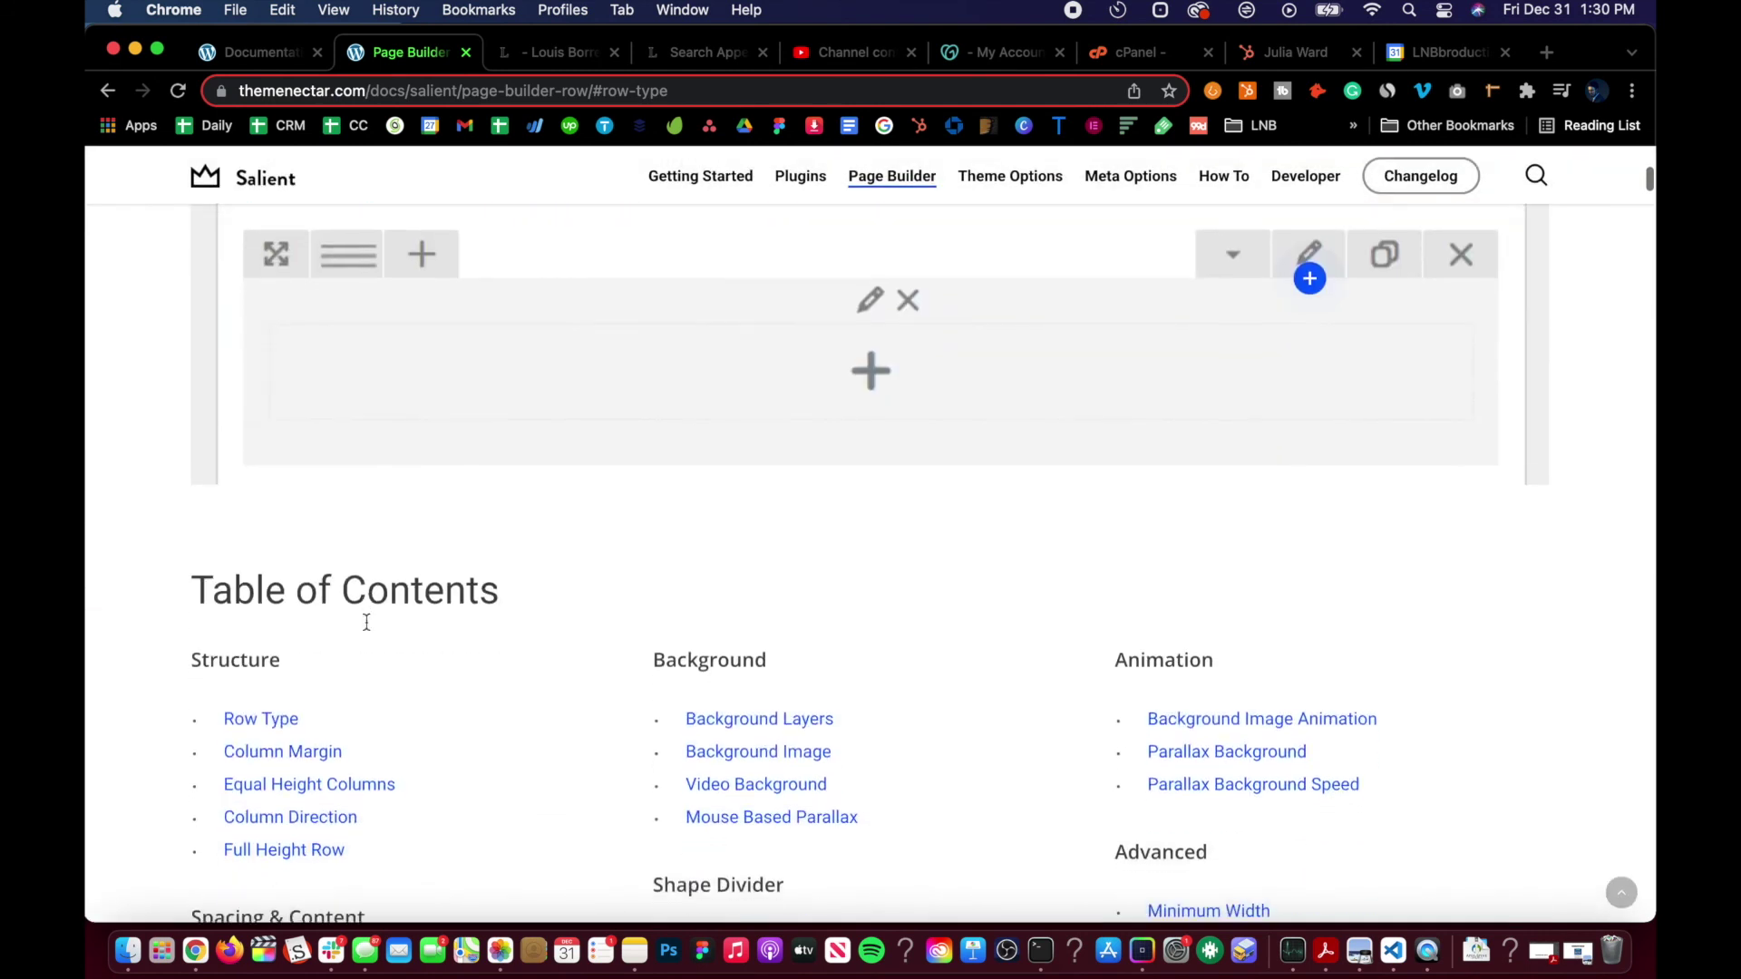
pyautogui.scroll(1, 390, 377)
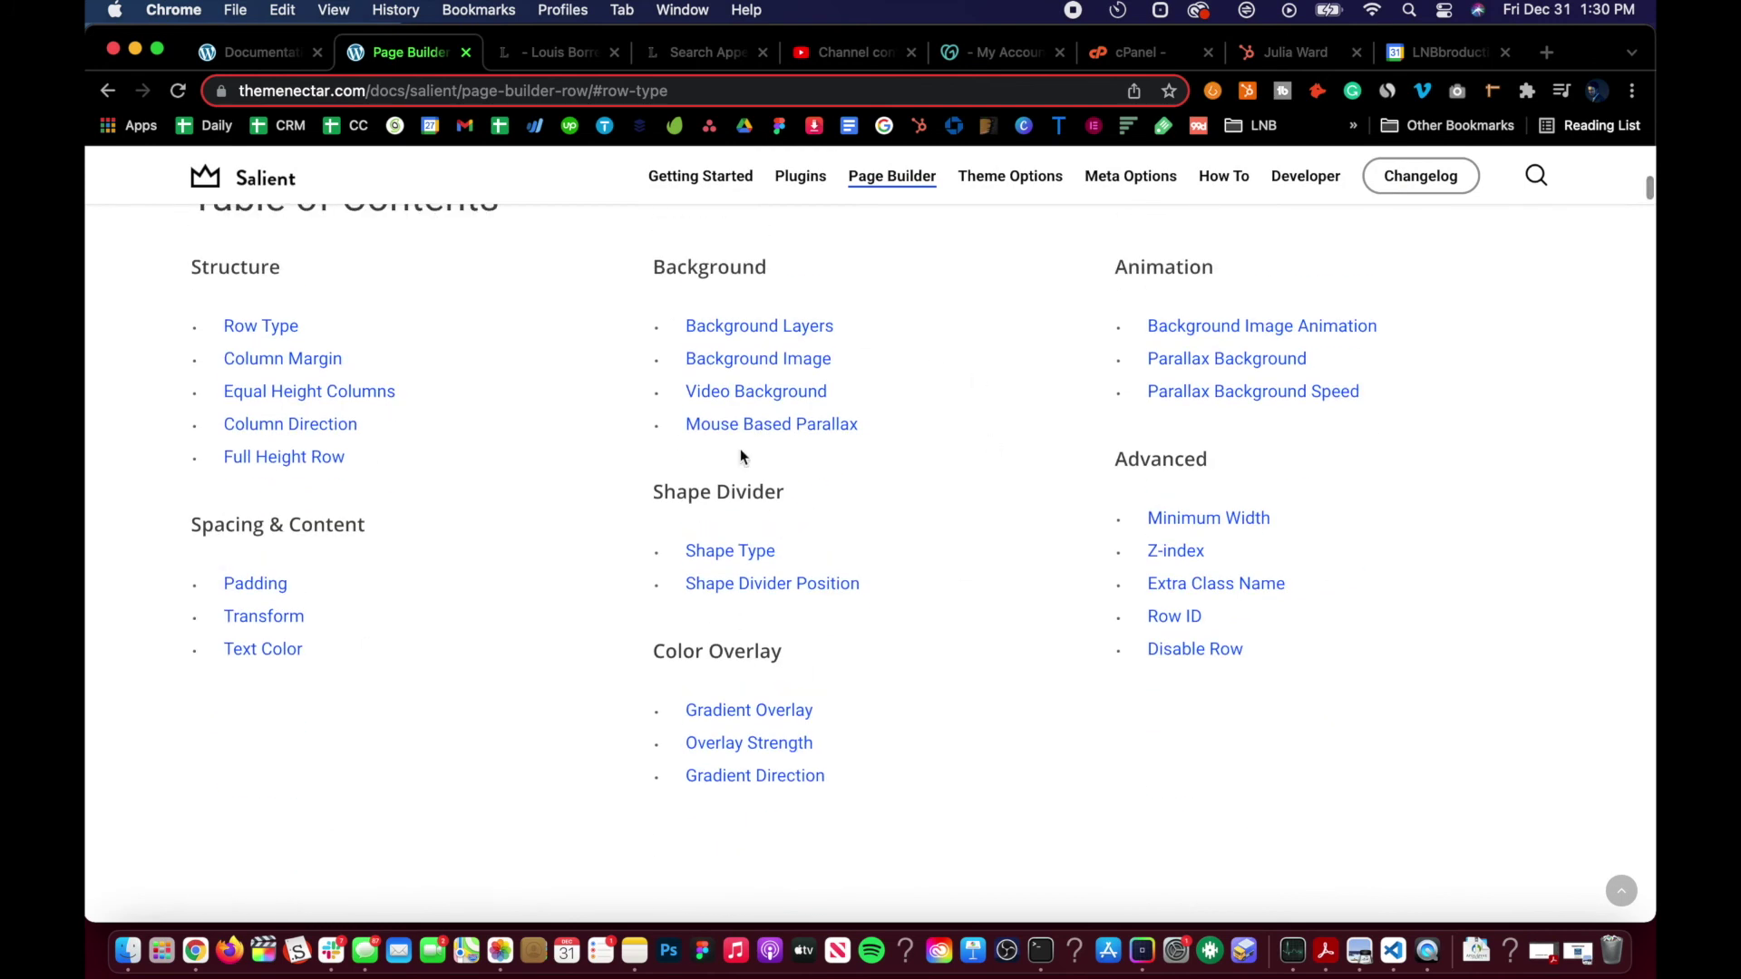
pyautogui.scroll(10, 452, 408)
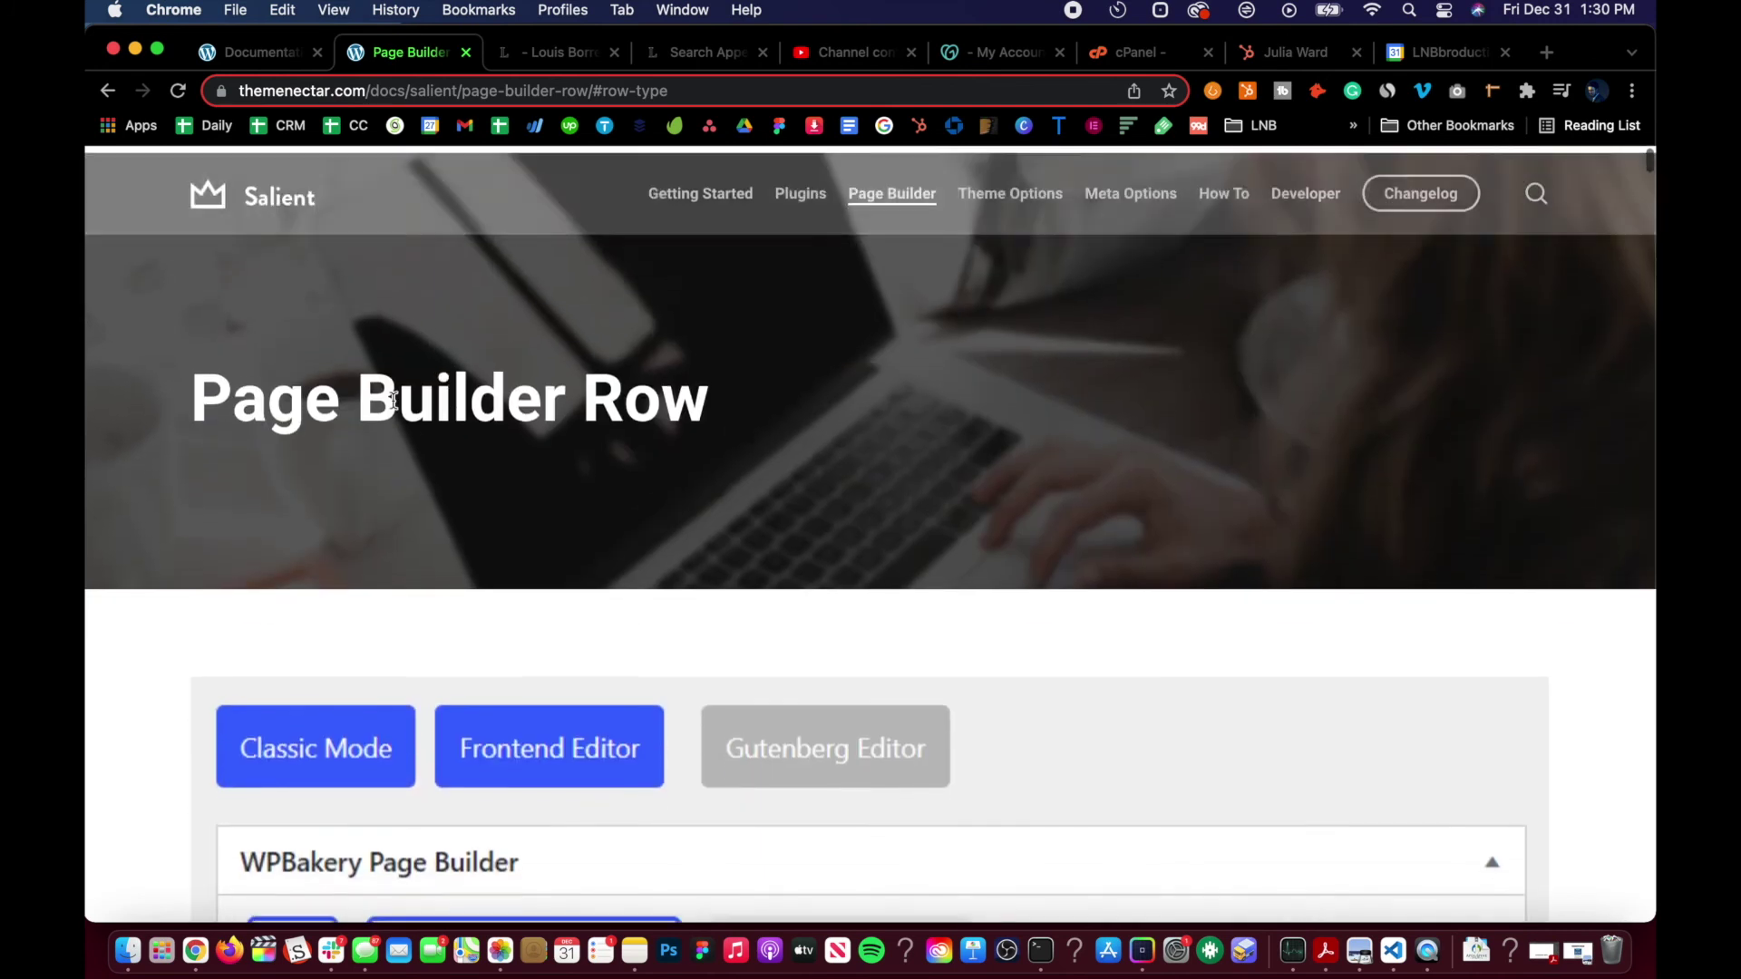